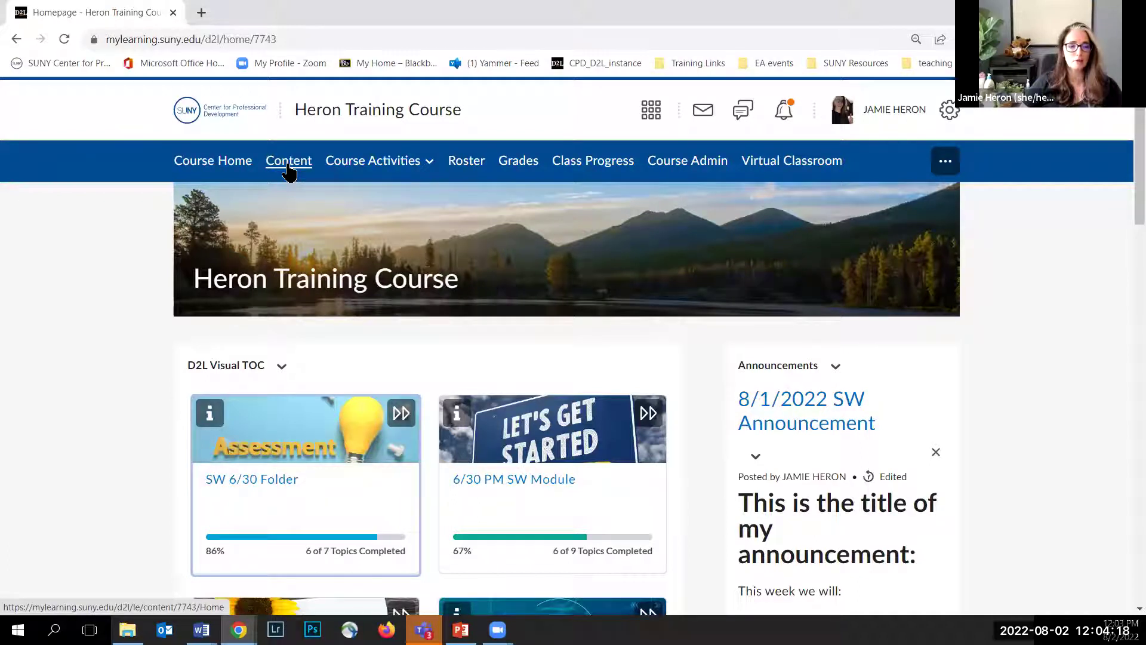
Open the Table of Contents in the course content, collapse all modules and look over the module list
{"action": "left_click", "coordinate": [289, 170]}
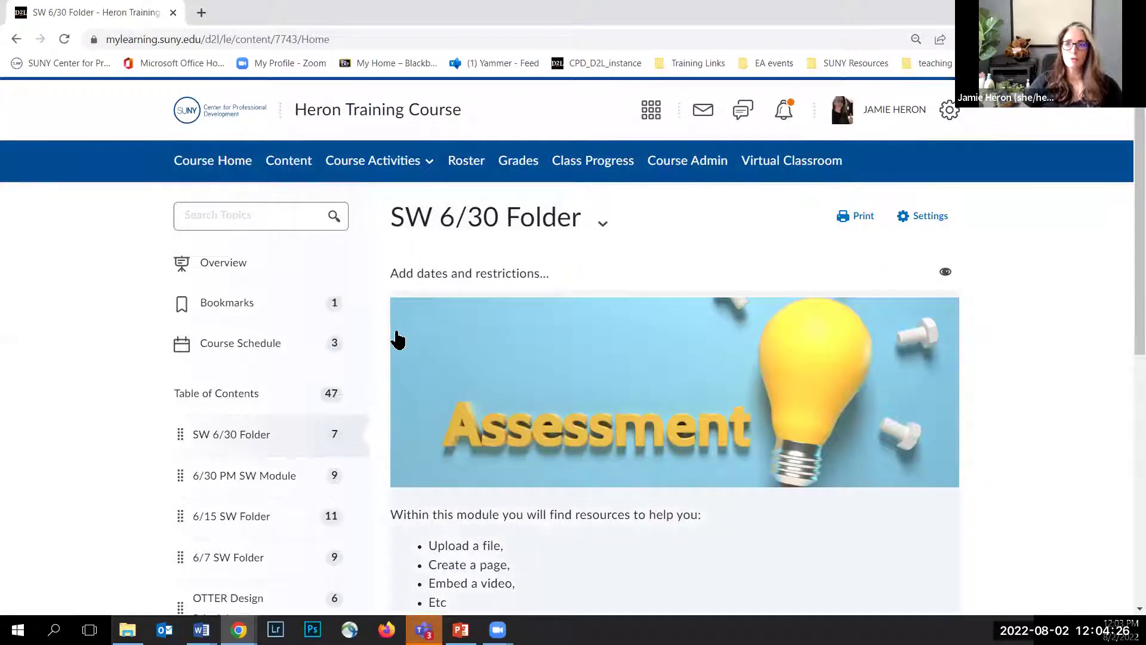
{"action": "left_click", "coordinate": [207, 398]}
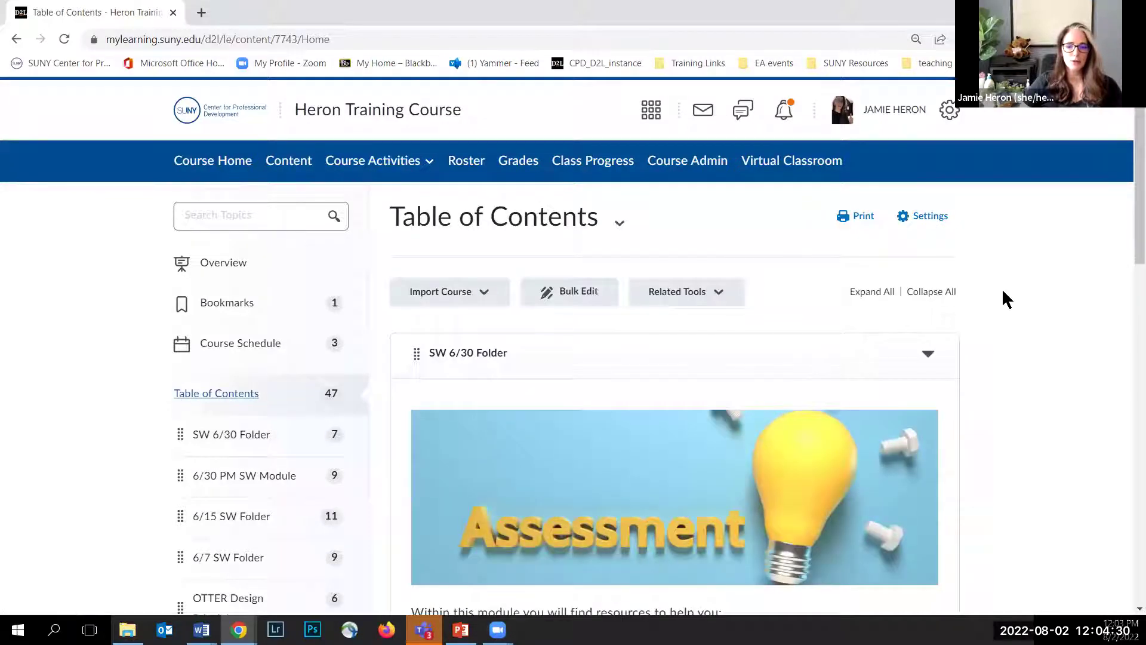
{"action": "scroll", "coordinate": [1002, 298], "scroll_direction": "down", "scroll_amount": 3}
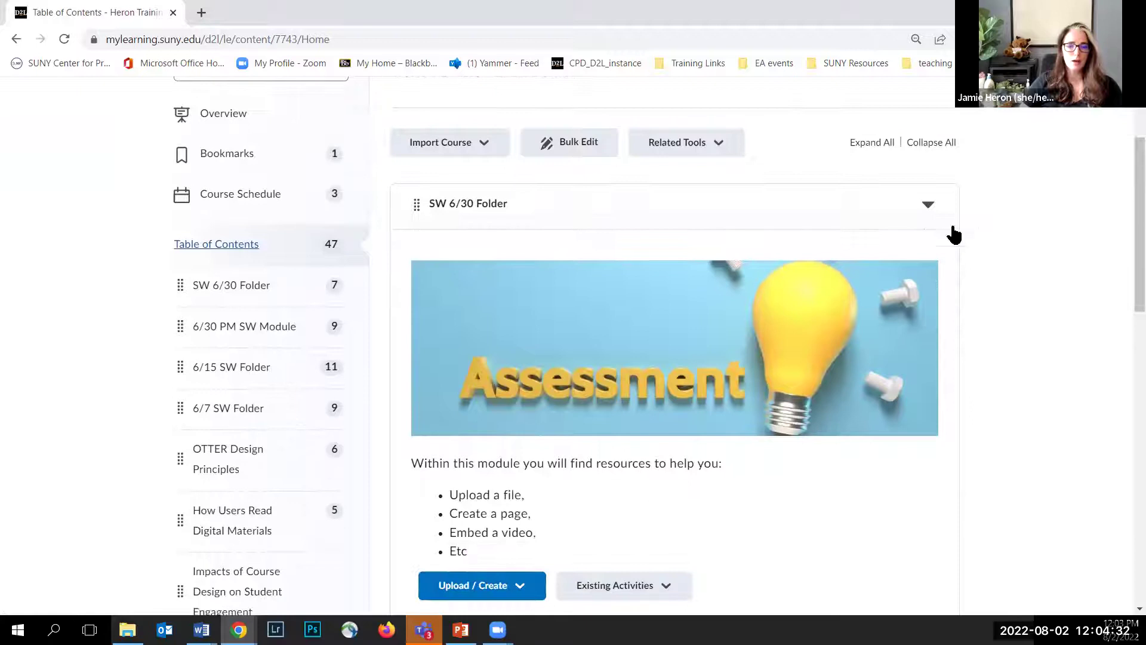
{"action": "left_click", "coordinate": [922, 143]}
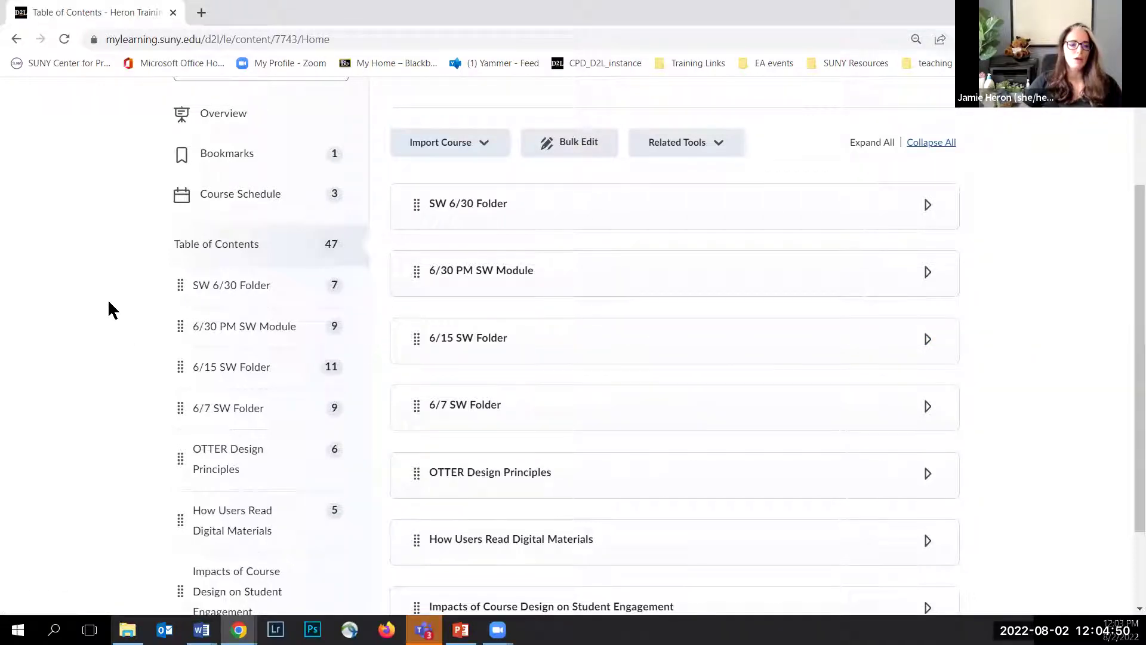
{"action": "scroll", "coordinate": [109, 302], "scroll_direction": "down", "scroll_amount": 2}
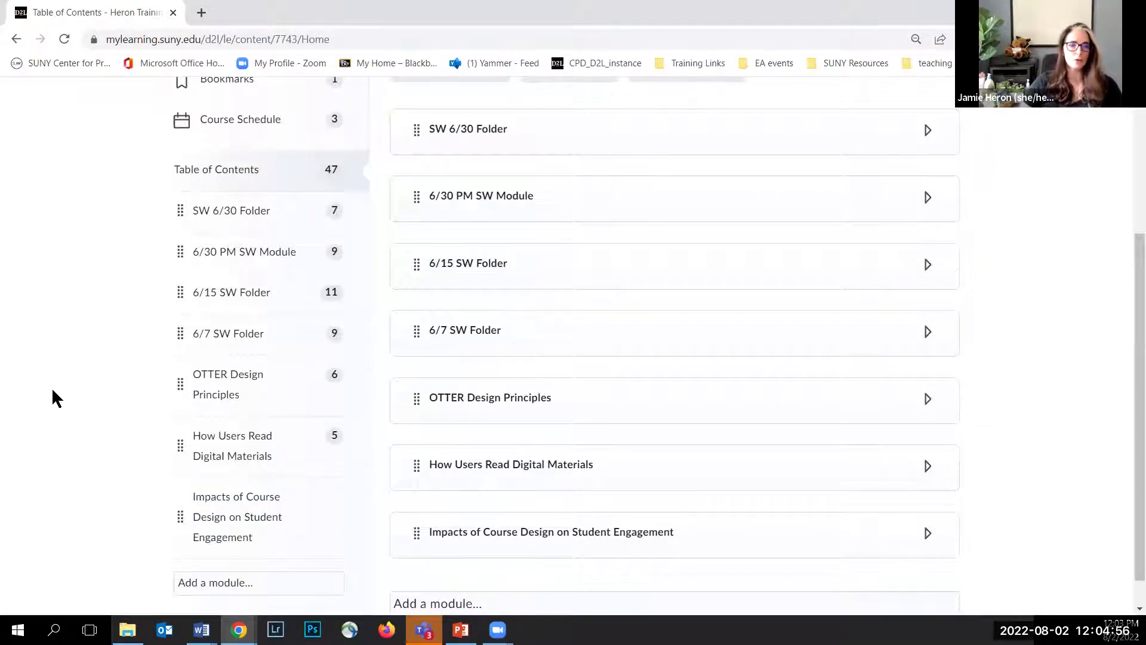
{"action": "scroll", "coordinate": [85, 418], "scroll_direction": "down", "scroll_amount": 1}
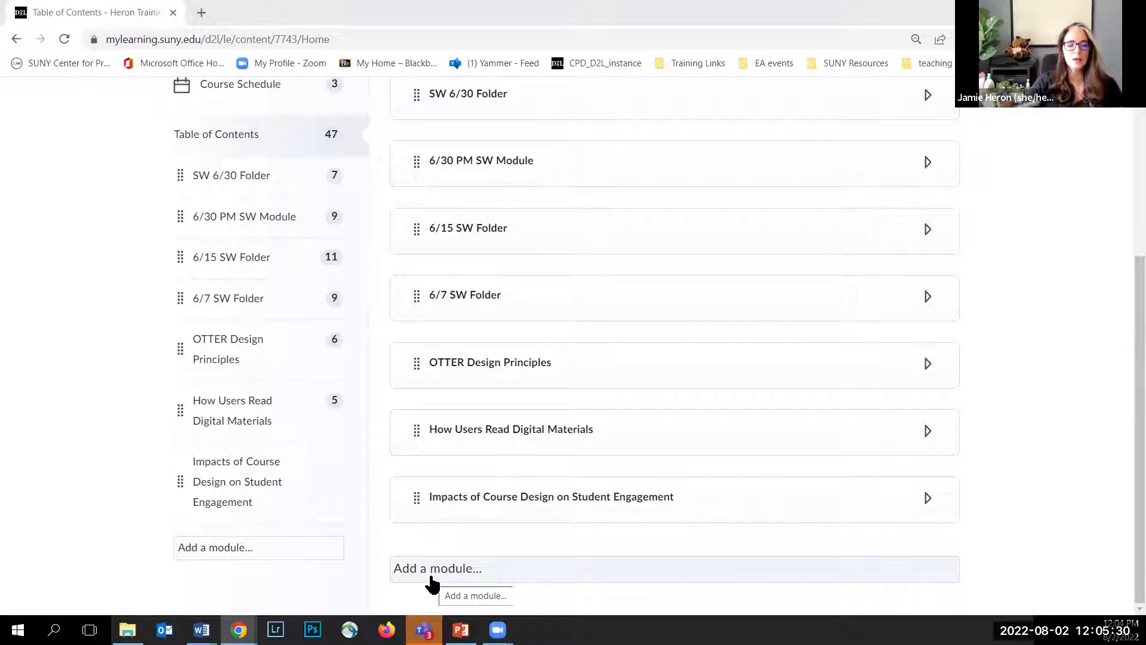
{"action": "scroll", "coordinate": [971, 254], "scroll_direction": "up", "scroll_amount": 4}
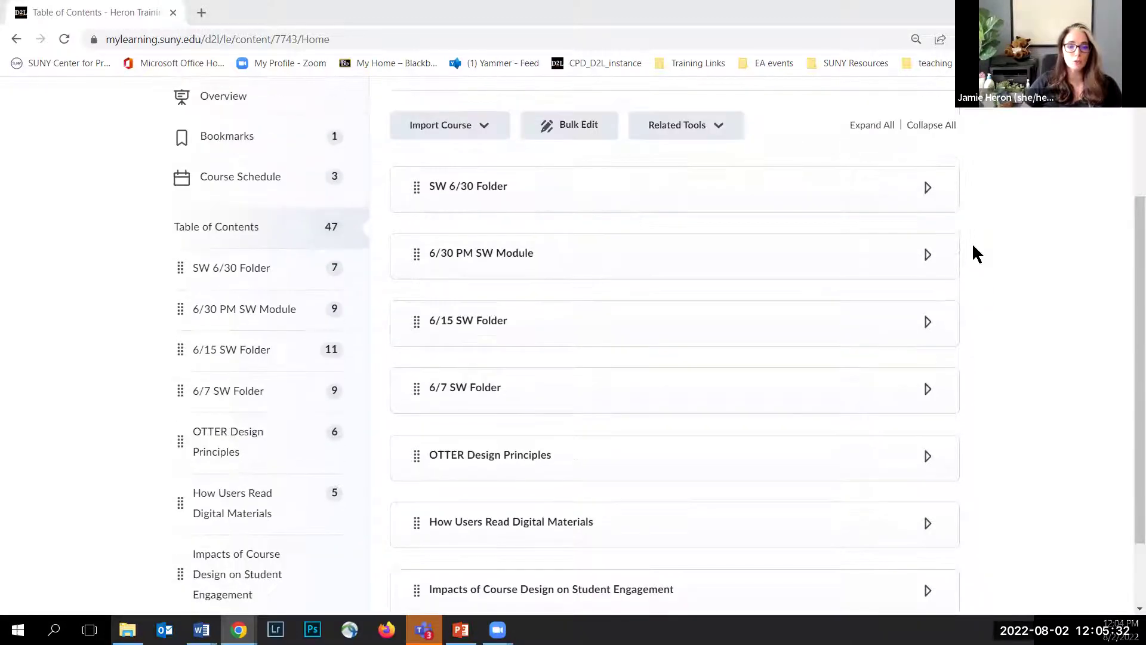
{"action": "scroll", "coordinate": [997, 254], "scroll_direction": "up", "scroll_amount": 1}
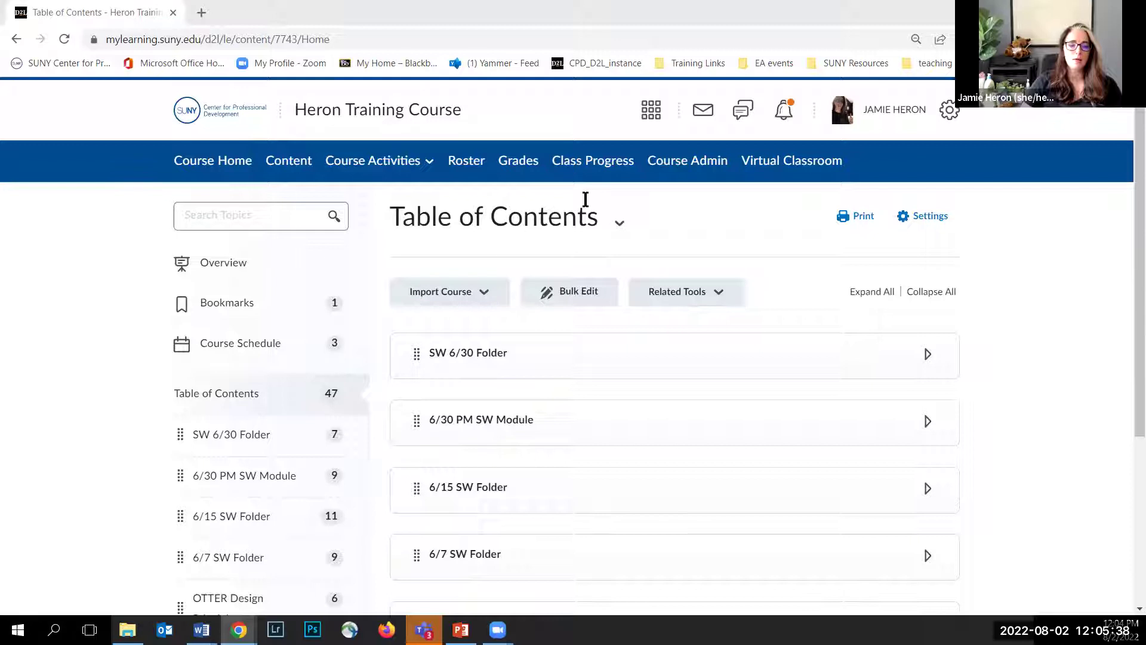
Open Course Builder from the course administration tools
{"action": "left_click", "coordinate": [701, 295]}
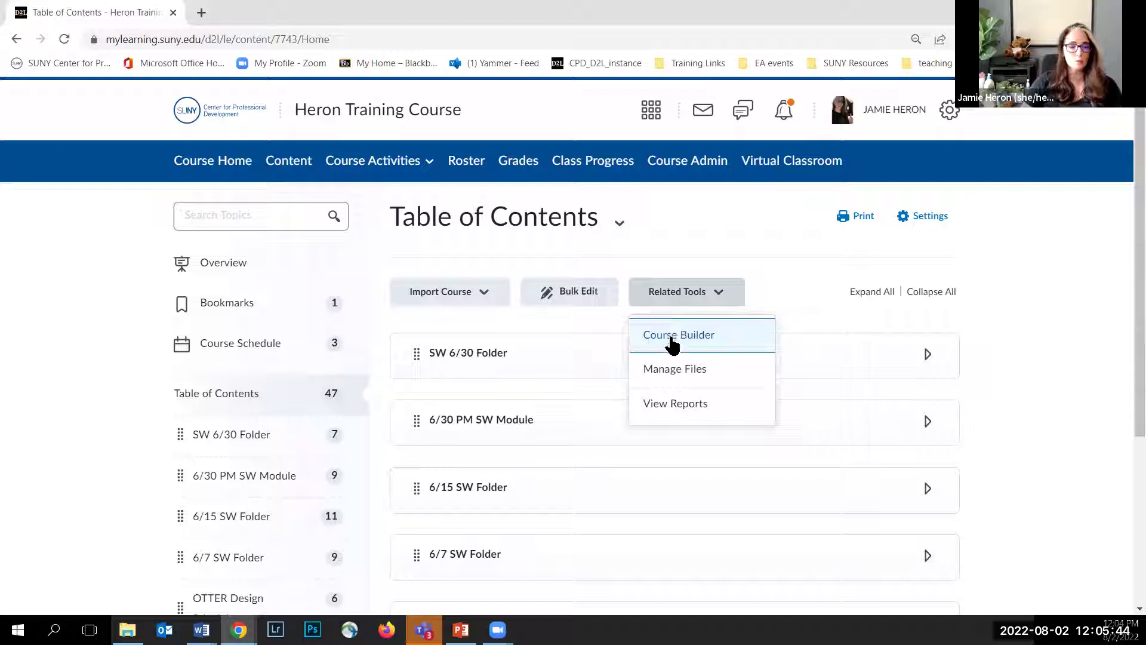
{"action": "left_click", "coordinate": [687, 166]}
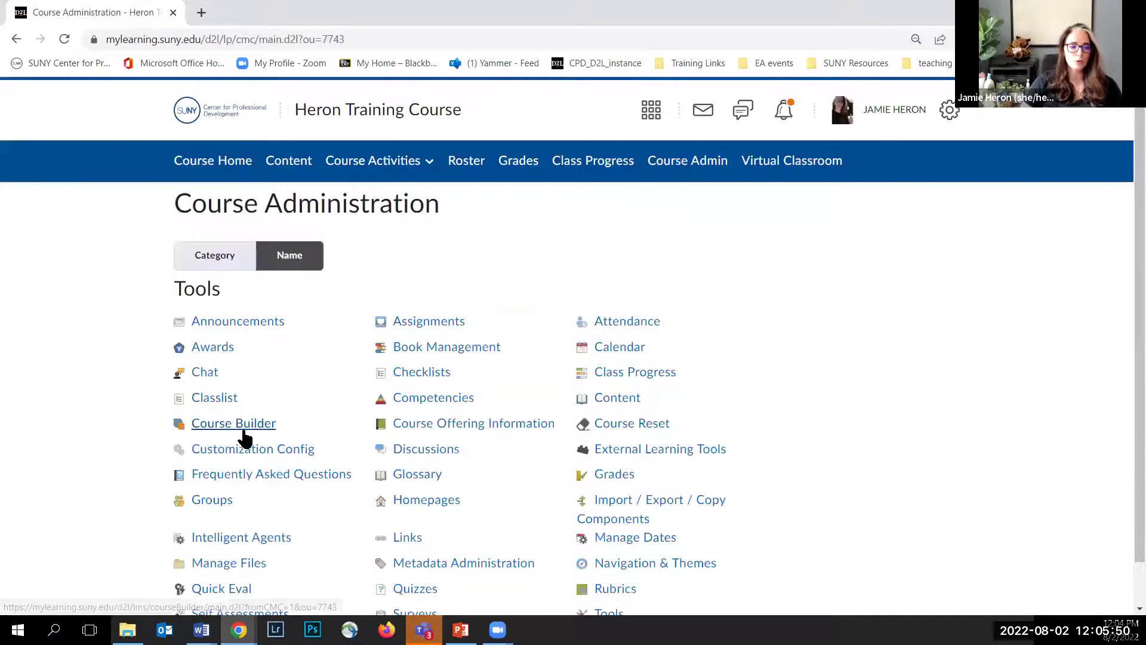
{"action": "left_click", "coordinate": [245, 427]}
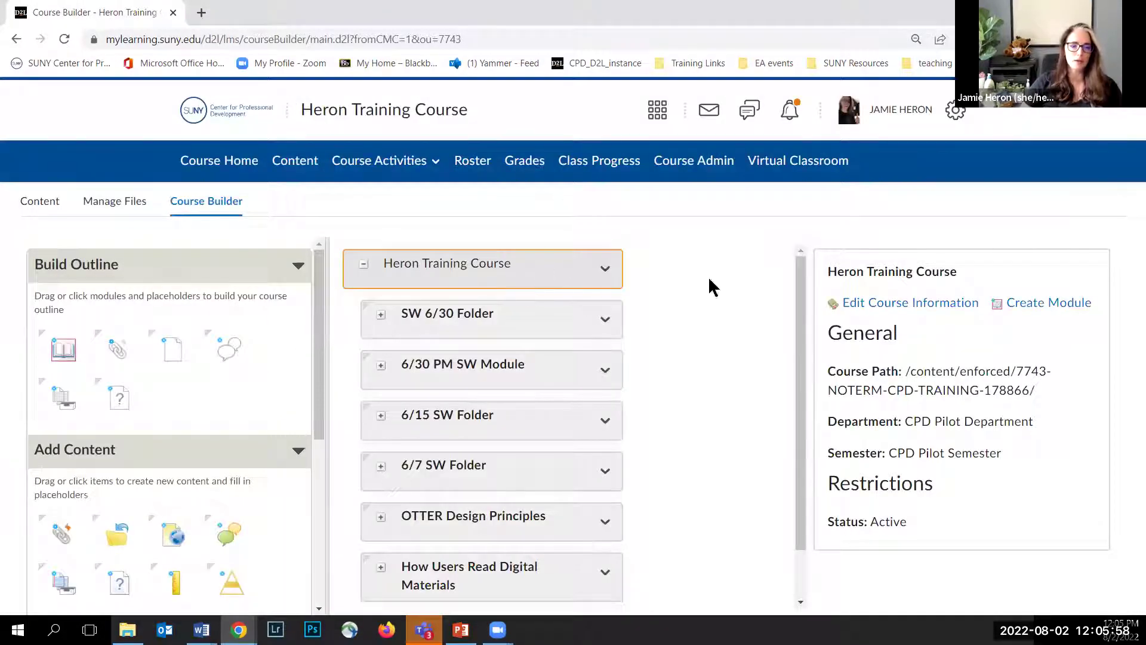
Collapse the course outline and look through the Build Outline, Add Content and Browse Tools sections
{"action": "left_click", "coordinate": [363, 264]}
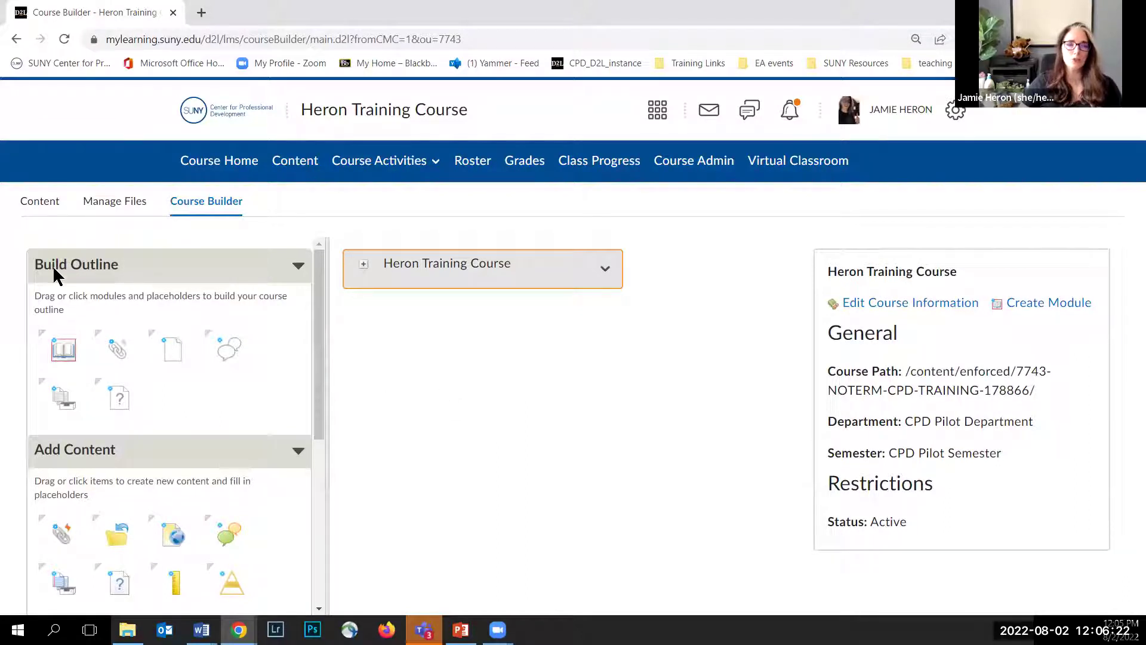
{"action": "scroll", "coordinate": [59, 269], "scroll_direction": "down", "scroll_amount": 2}
{"action": "scroll", "coordinate": [66, 263], "scroll_direction": "up", "scroll_amount": 2}
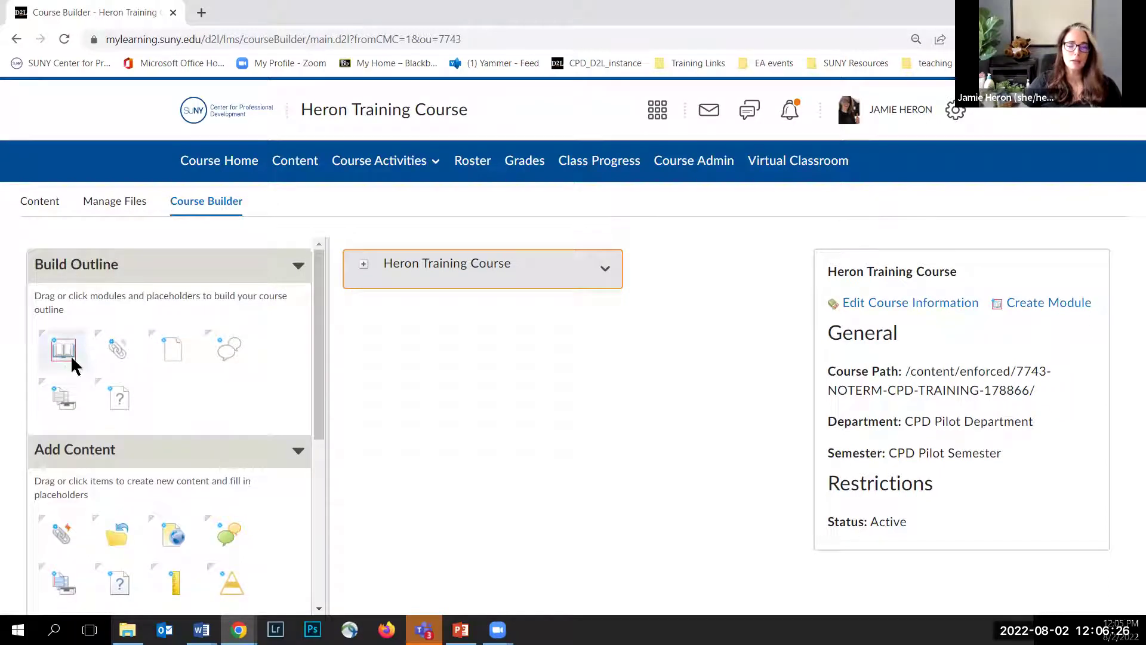
{"action": "scroll", "coordinate": [68, 401], "scroll_direction": "down", "scroll_amount": 1}
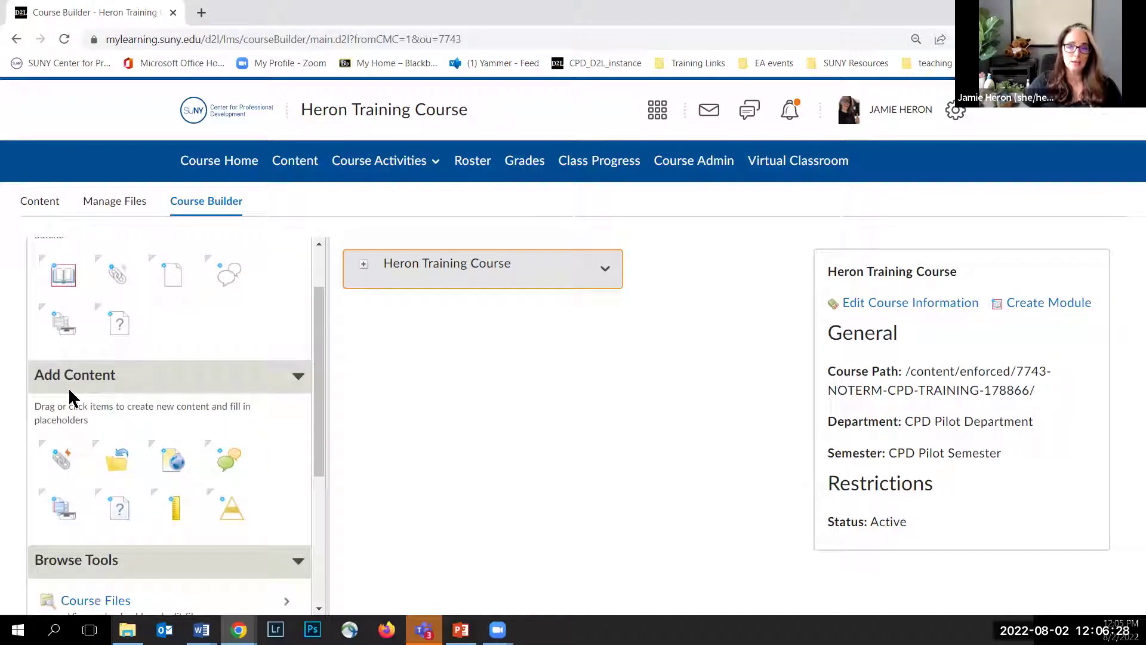
{"action": "scroll", "coordinate": [70, 394], "scroll_direction": "down", "scroll_amount": 2}
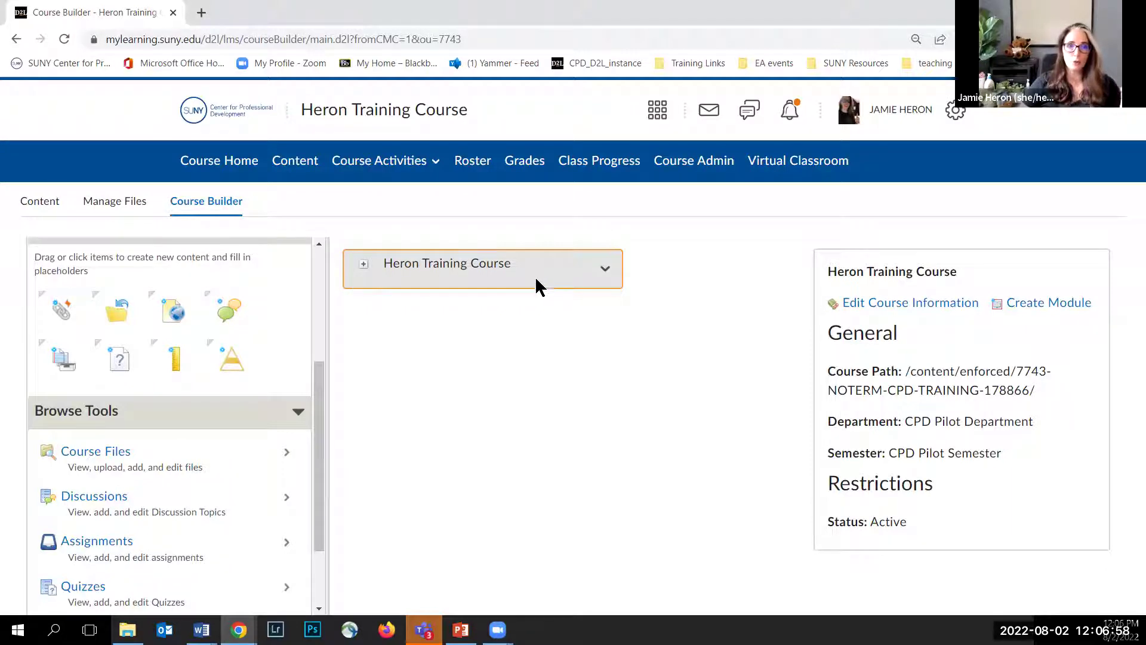
Expand the course outline, examine the items inside the SW 6/30 Folder and collapse that folder again
{"action": "left_click", "coordinate": [367, 263]}
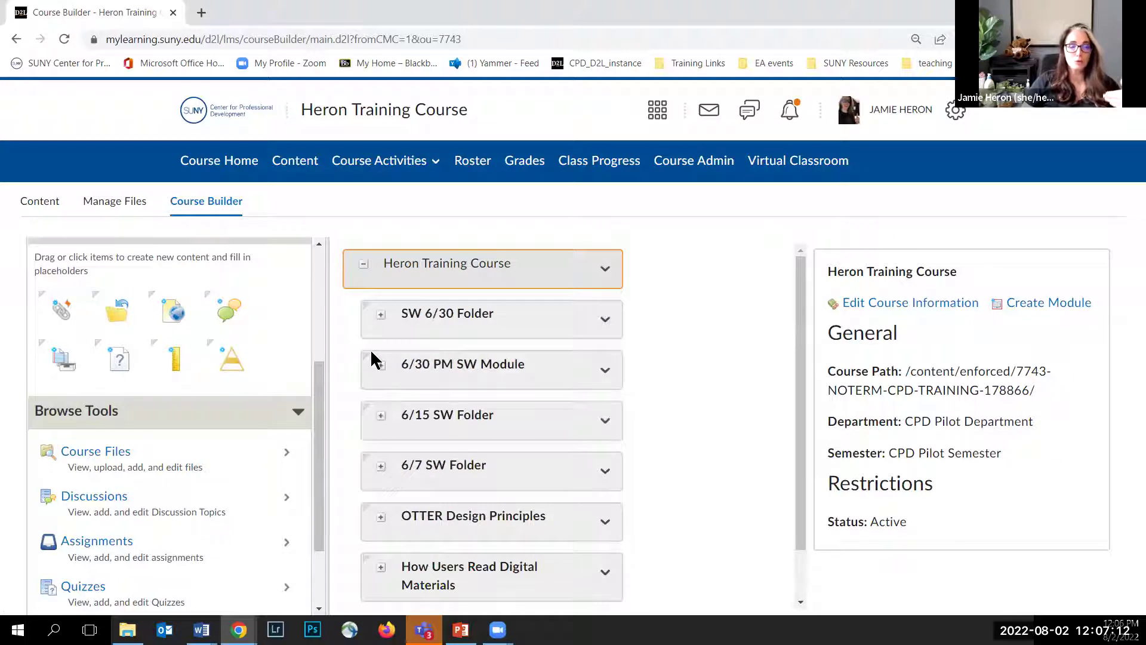
{"action": "left_click", "coordinate": [379, 315]}
{"action": "scroll", "coordinate": [460, 343], "scroll_direction": "down", "scroll_amount": 1}
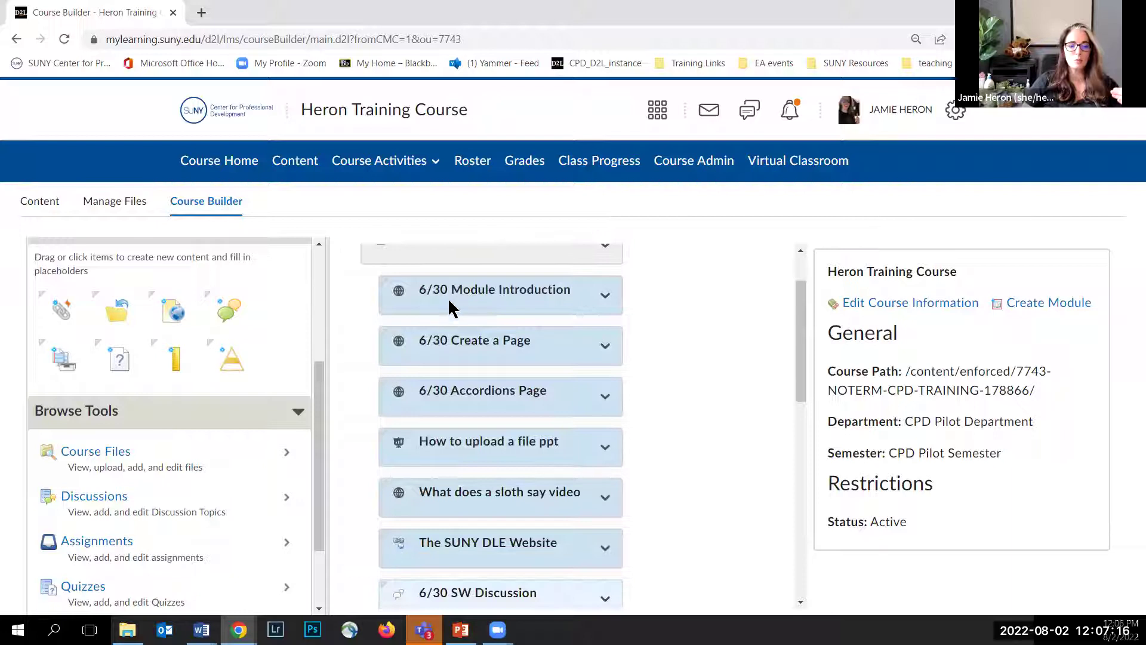
{"action": "scroll", "coordinate": [456, 334], "scroll_direction": "down", "scroll_amount": 2}
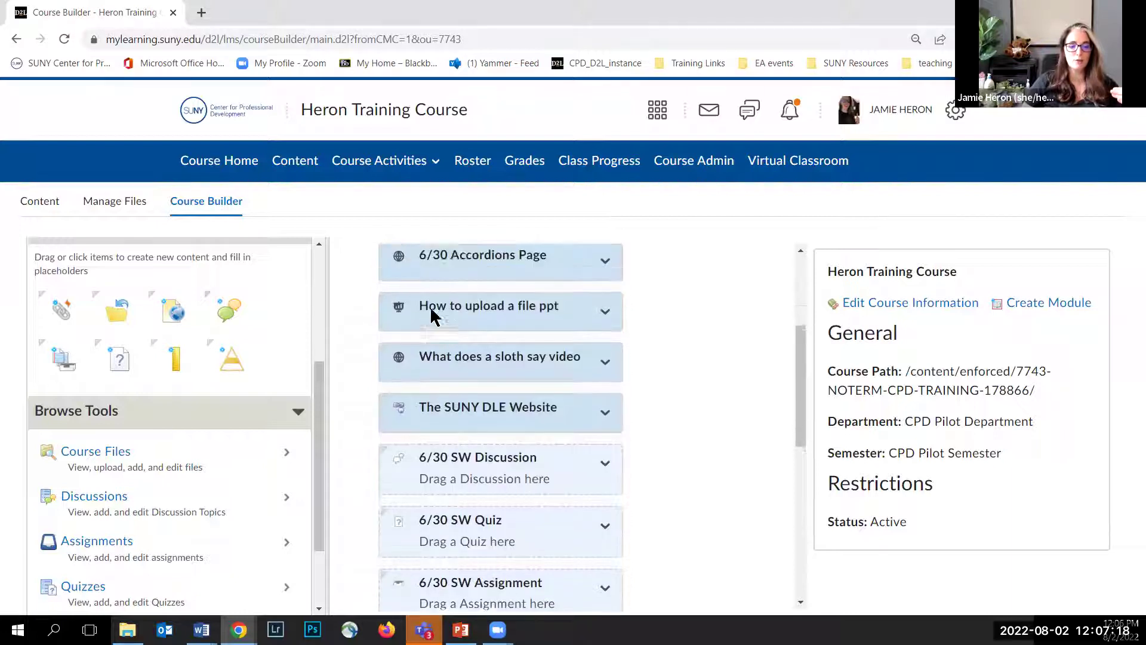
{"action": "scroll", "coordinate": [430, 312], "scroll_direction": "up", "scroll_amount": 3}
{"action": "left_click", "coordinate": [381, 314]}
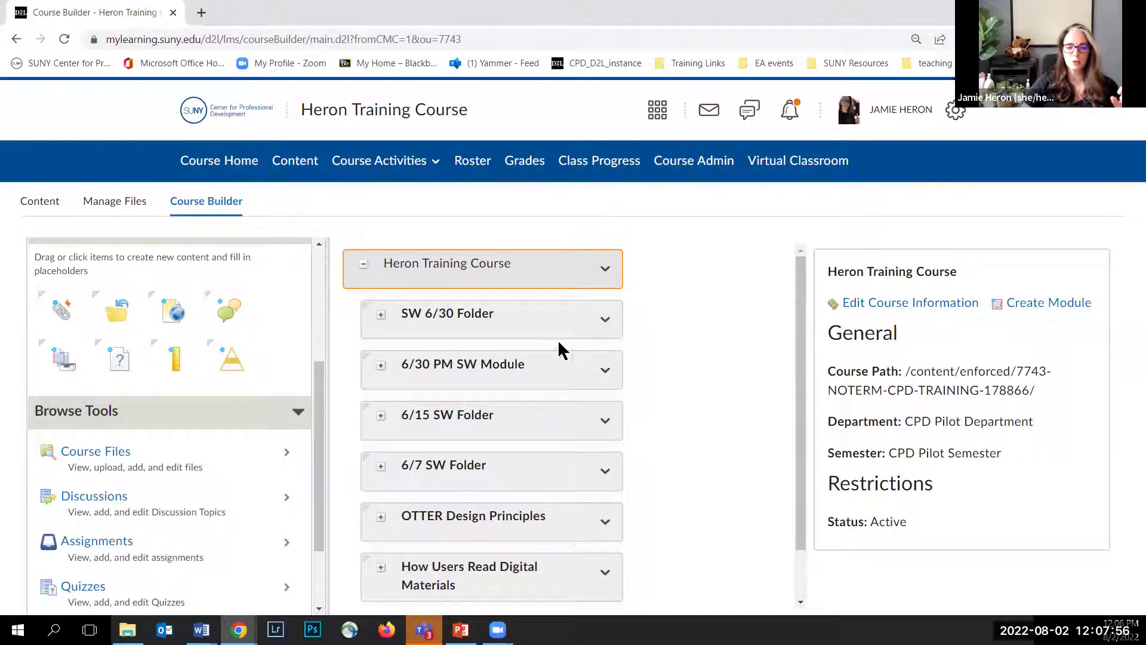
View the details of the SW 6/30 Folder and its 6/30 Module Introduction topic, and collapse the folder
{"action": "left_click", "coordinate": [419, 328]}
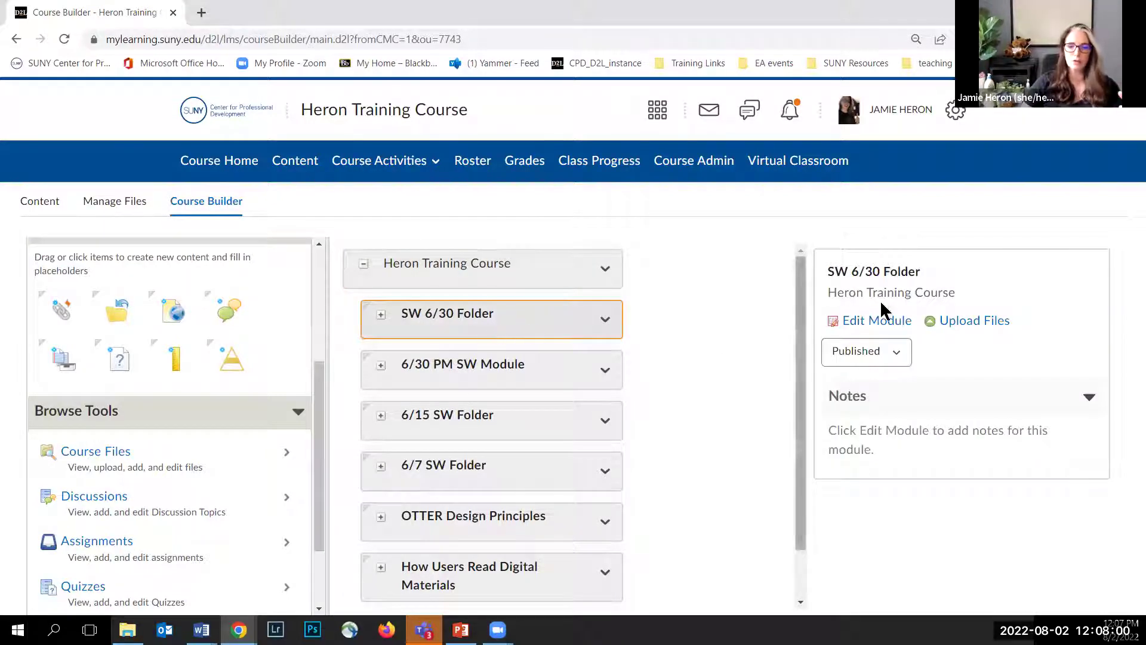
{"action": "left_click", "coordinate": [382, 316]}
{"action": "left_click", "coordinate": [449, 365]}
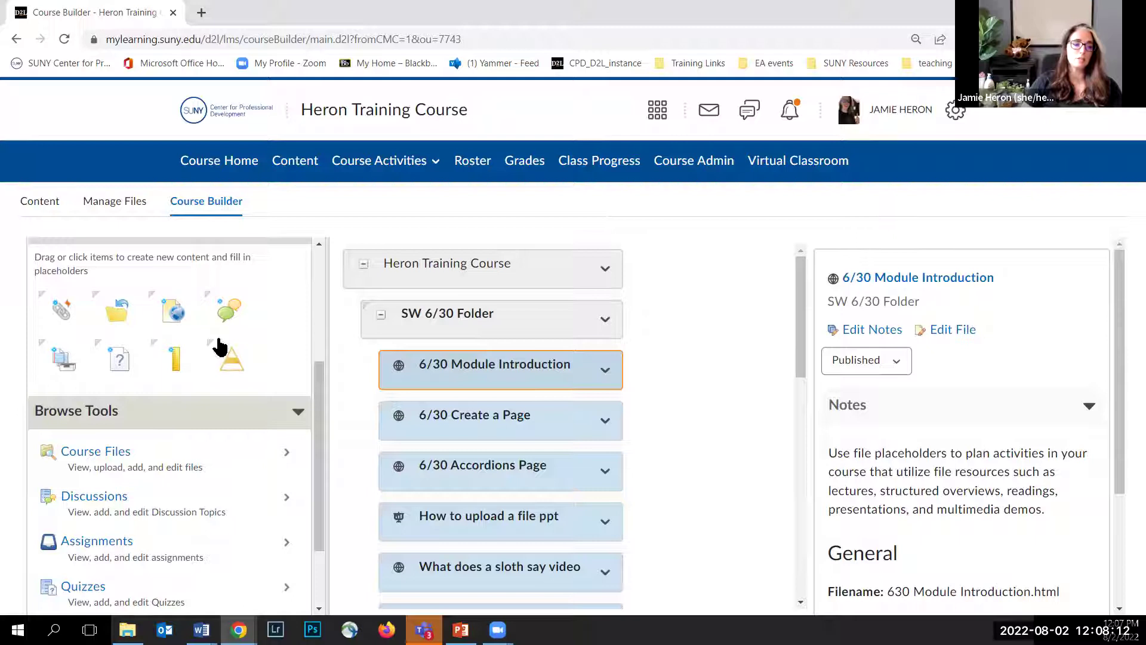
{"action": "scroll", "coordinate": [194, 389], "scroll_direction": "up", "scroll_amount": 3}
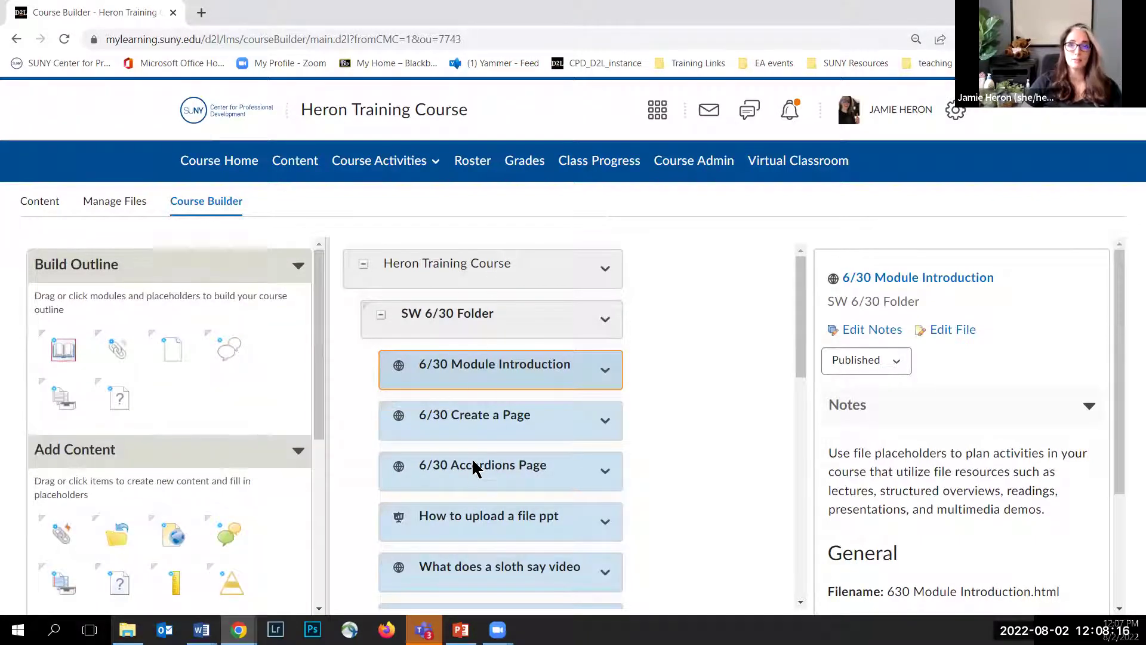
{"action": "left_click", "coordinate": [381, 314]}
{"action": "scroll", "coordinate": [530, 388], "scroll_direction": "down", "scroll_amount": 1}
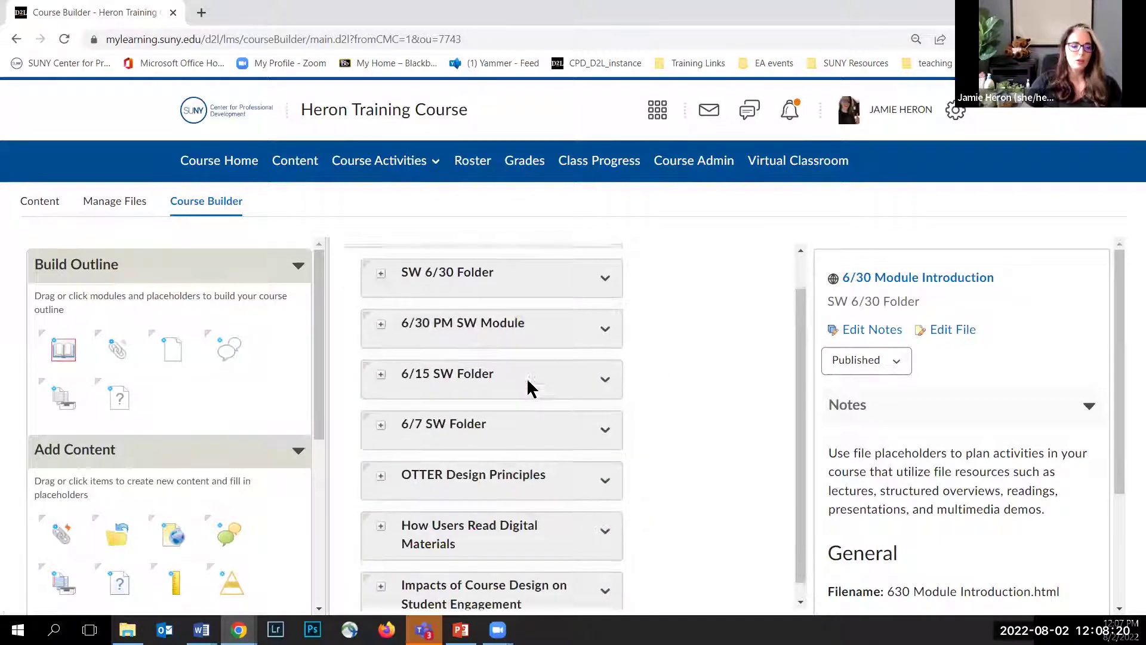
{"action": "scroll", "coordinate": [658, 402], "scroll_direction": "up", "scroll_amount": 1}
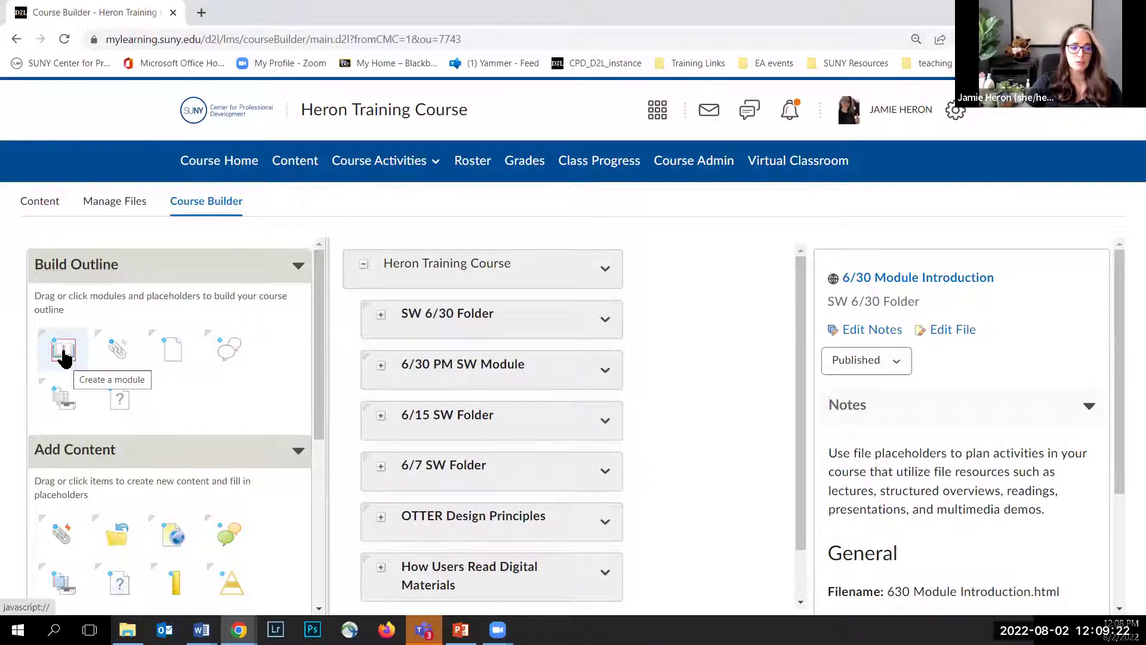
Start a new module at the top level of the course and name it "8/2/22 SW Folder/Module"
{"action": "left_click", "coordinate": [63, 351]}
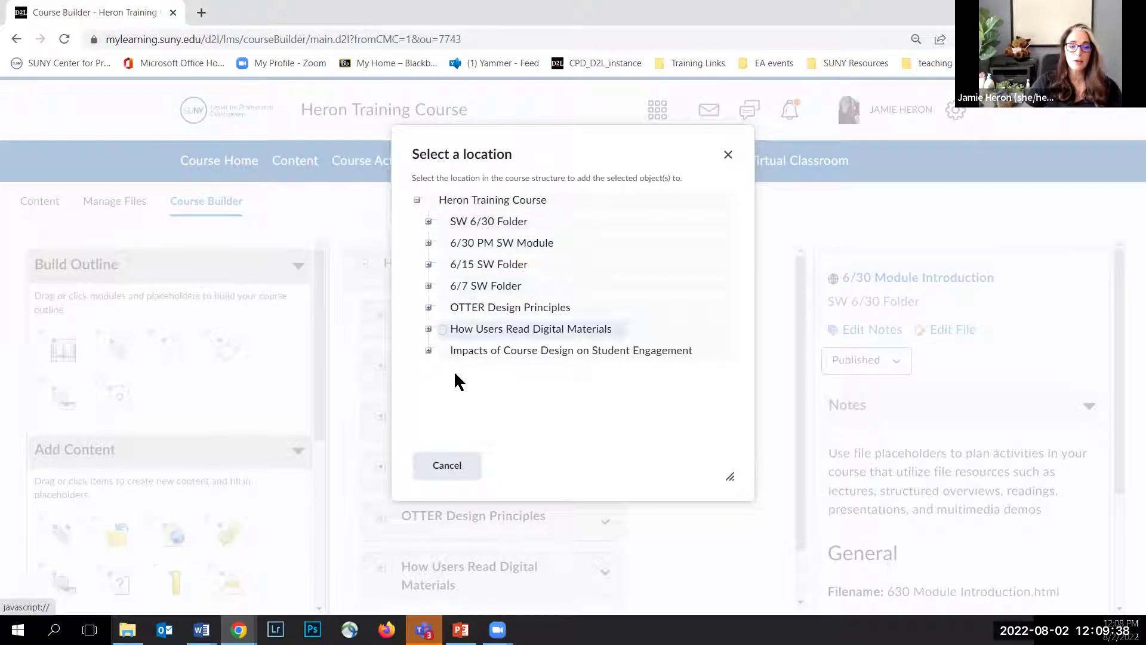
{"action": "left_click", "coordinate": [464, 202]}
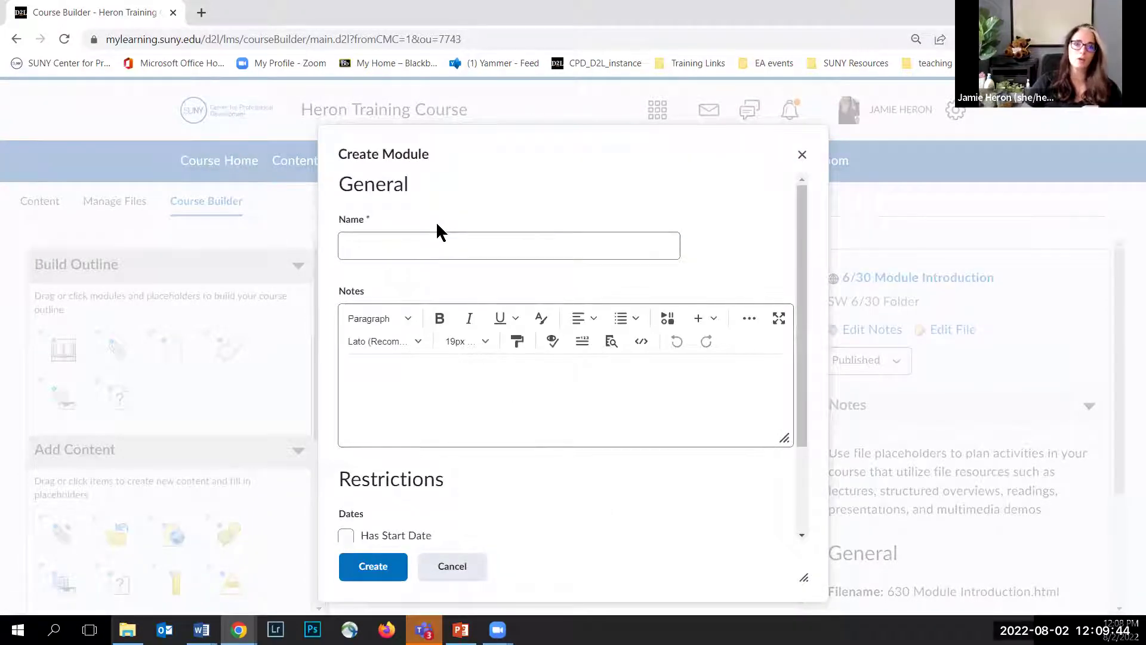
{"action": "left_click", "coordinate": [437, 233]}
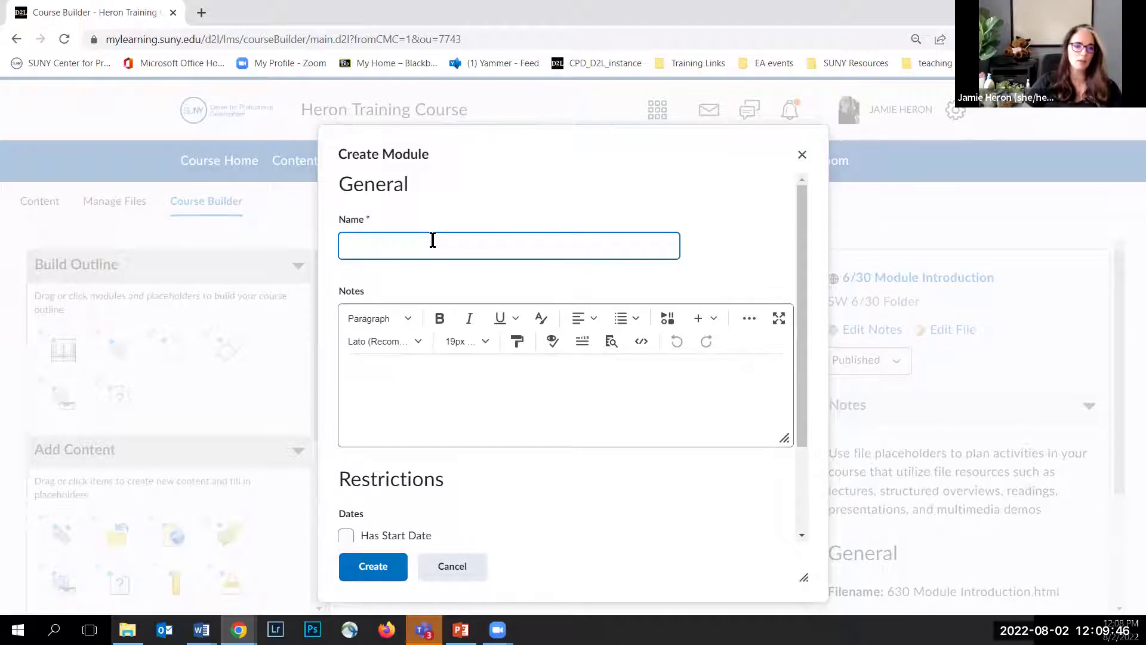
{"action": "left_click", "coordinate": [374, 240]}
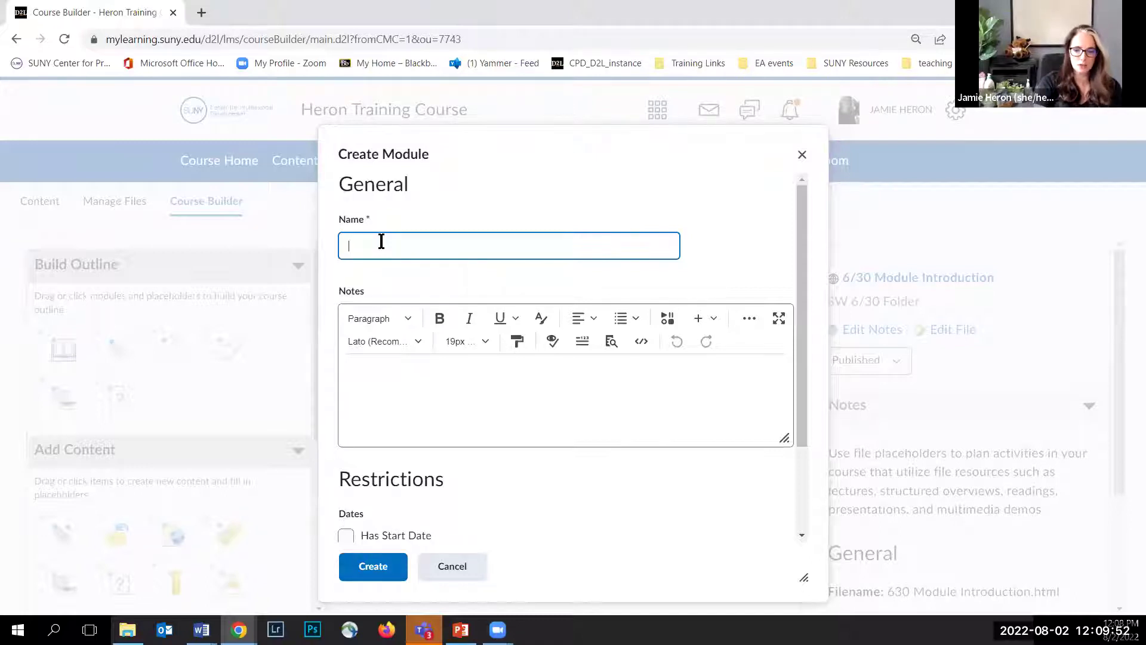
{"action": "type", "text": "8/2"}
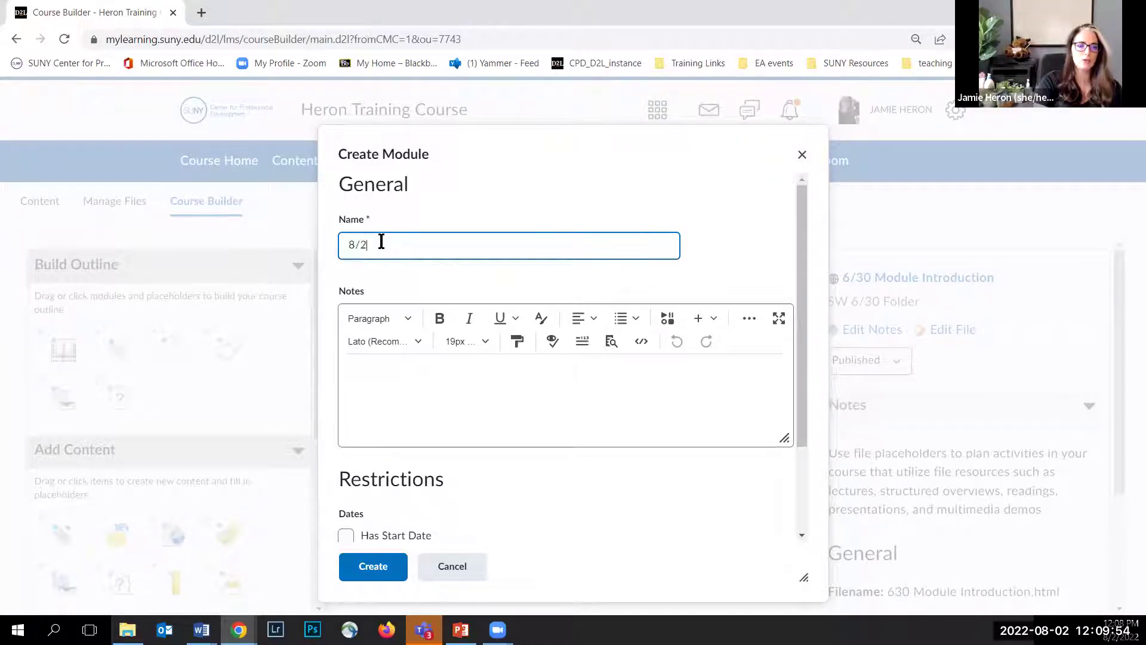
{"action": "type", "text": "/22 SW"}
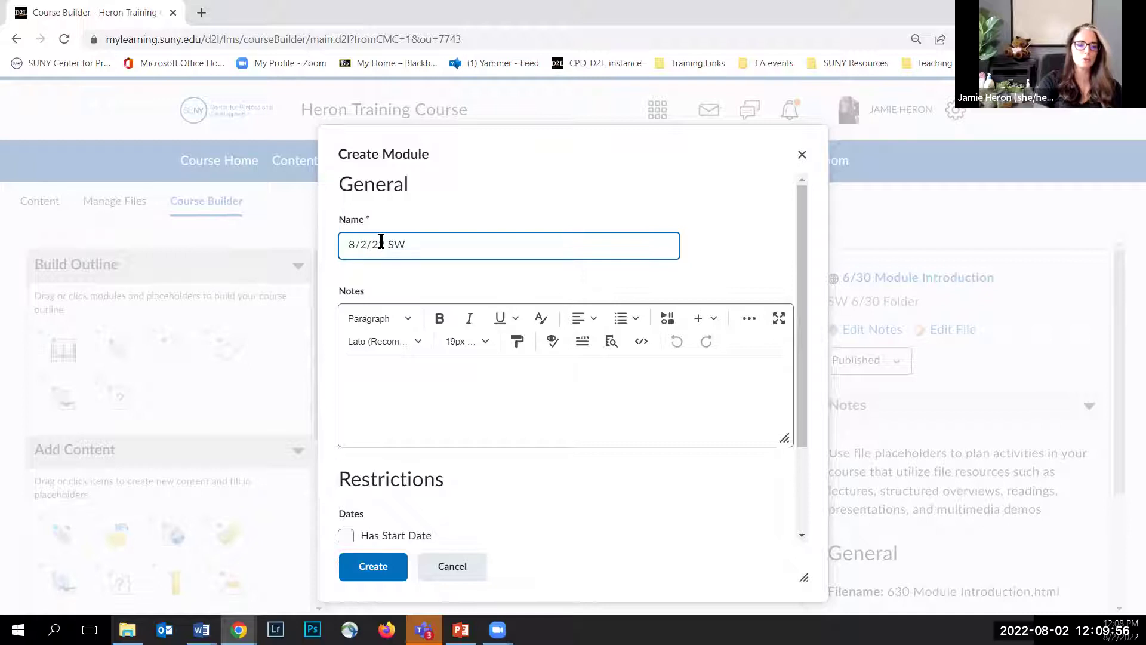
{"action": "type", "text": " Fo"}
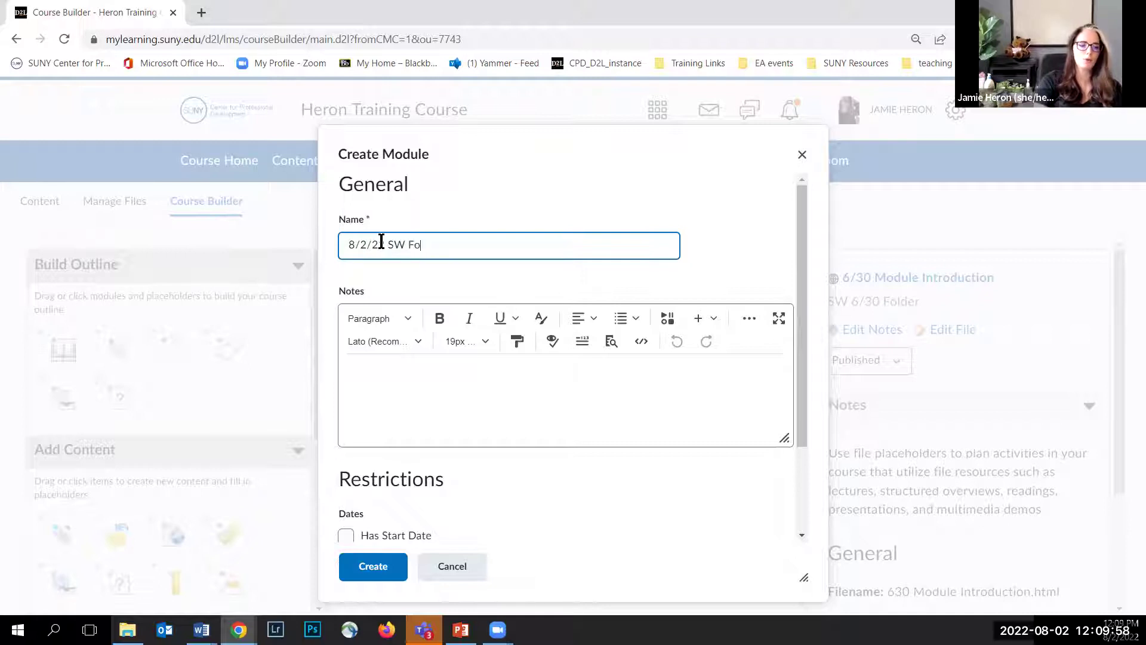
{"action": "type", "text": "lder/Module"}
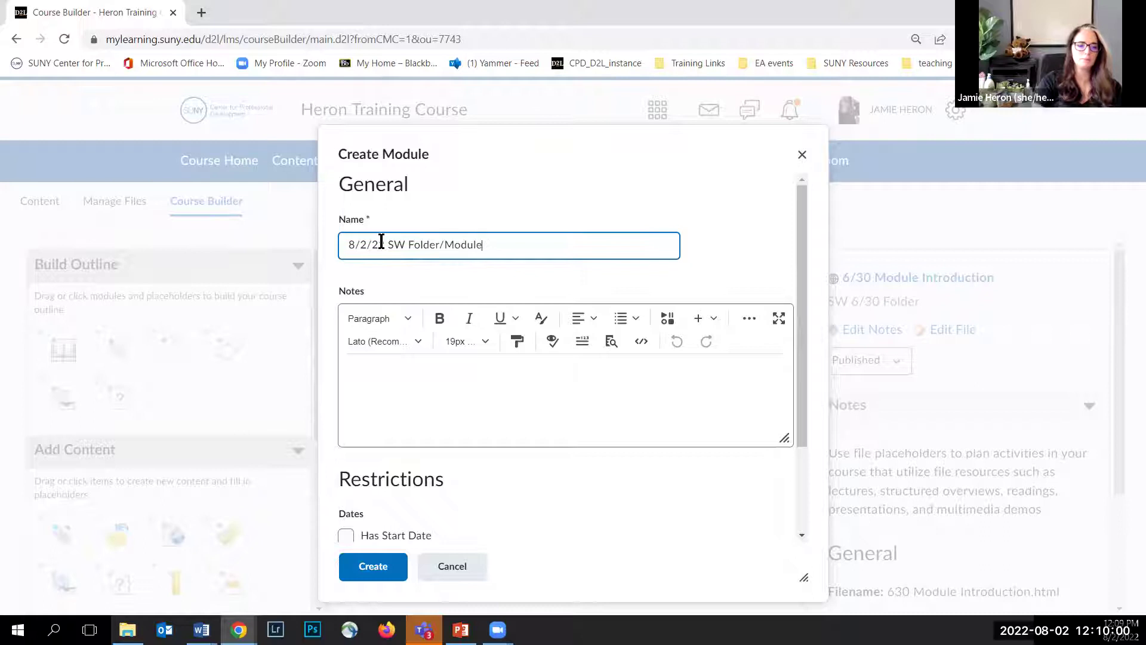
Create the module with empty notes and no start or end date, and dismiss the notification
{"action": "left_click", "coordinate": [428, 272]}
{"action": "scroll", "coordinate": [413, 289], "scroll_direction": "down", "scroll_amount": 1}
{"action": "scroll", "coordinate": [398, 271], "scroll_direction": "down", "scroll_amount": 1}
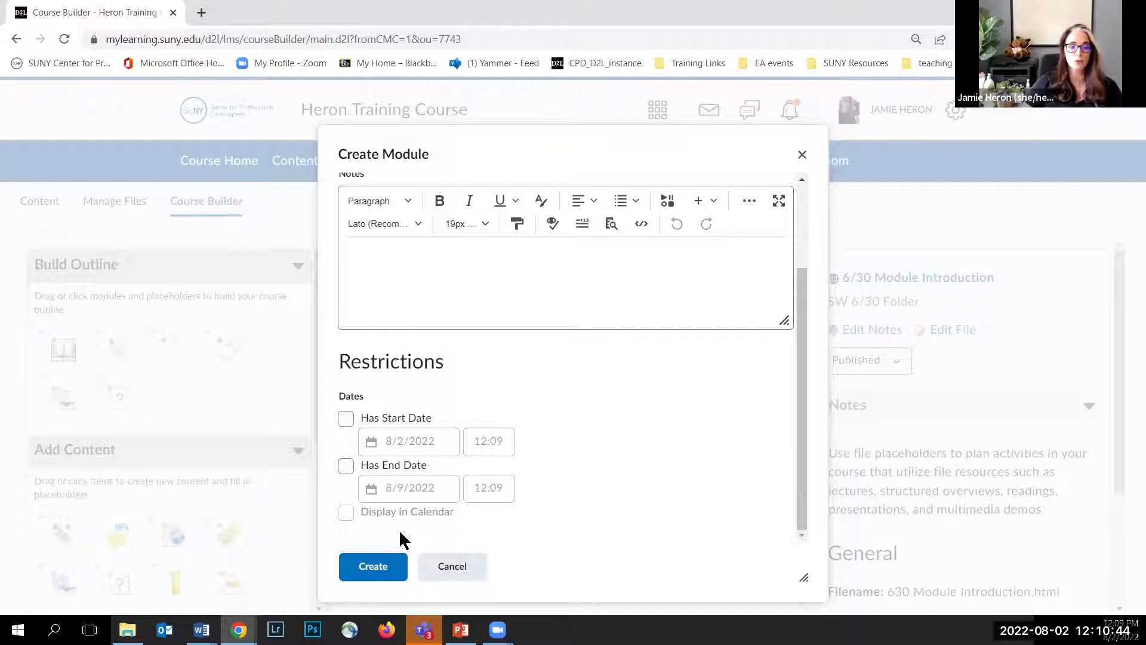
{"action": "left_click", "coordinate": [365, 573]}
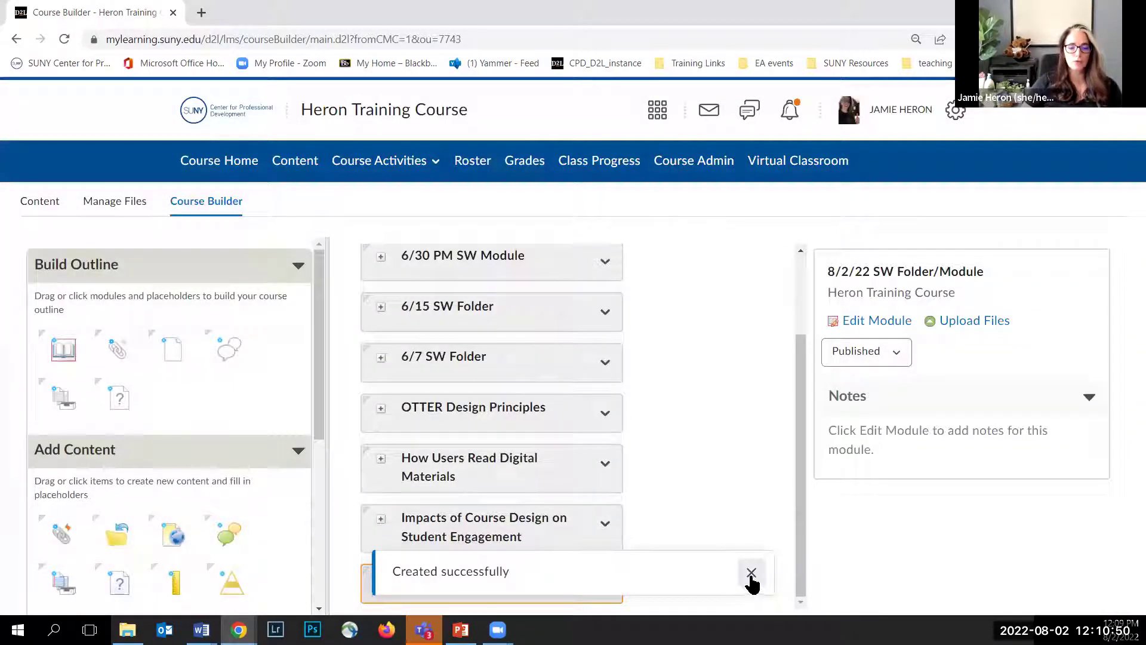
{"action": "left_click", "coordinate": [751, 577]}
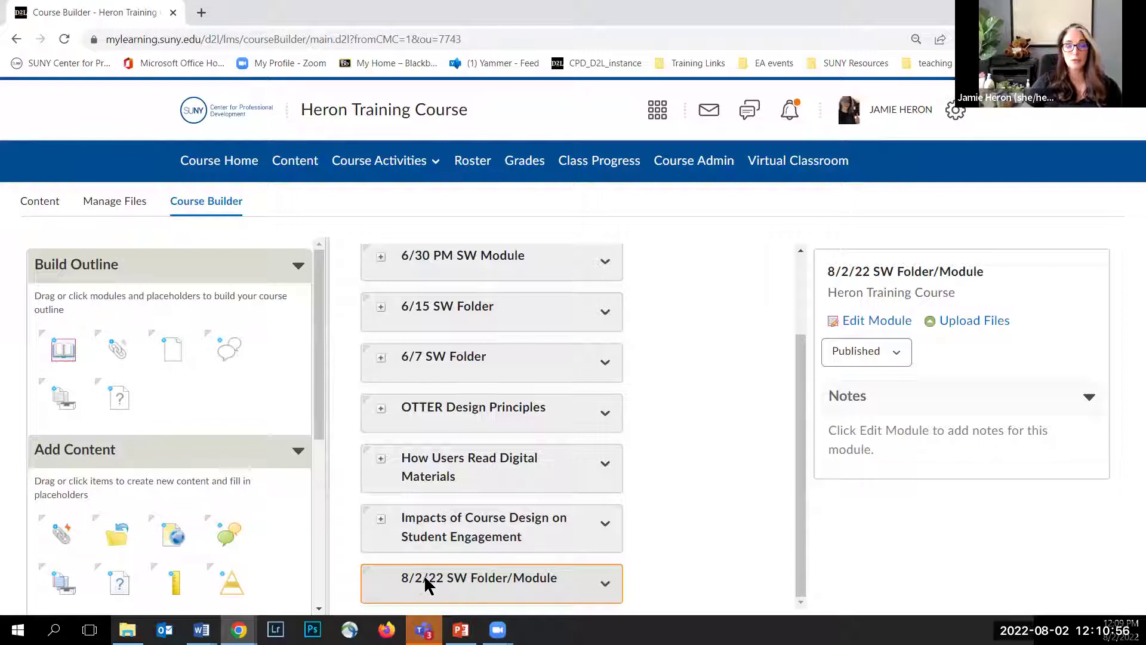
Move the 8/2/22 SW Folder/Module to the start of the course outline, above the SW 6/30 Folder
{"action": "left_click", "coordinate": [606, 588]}
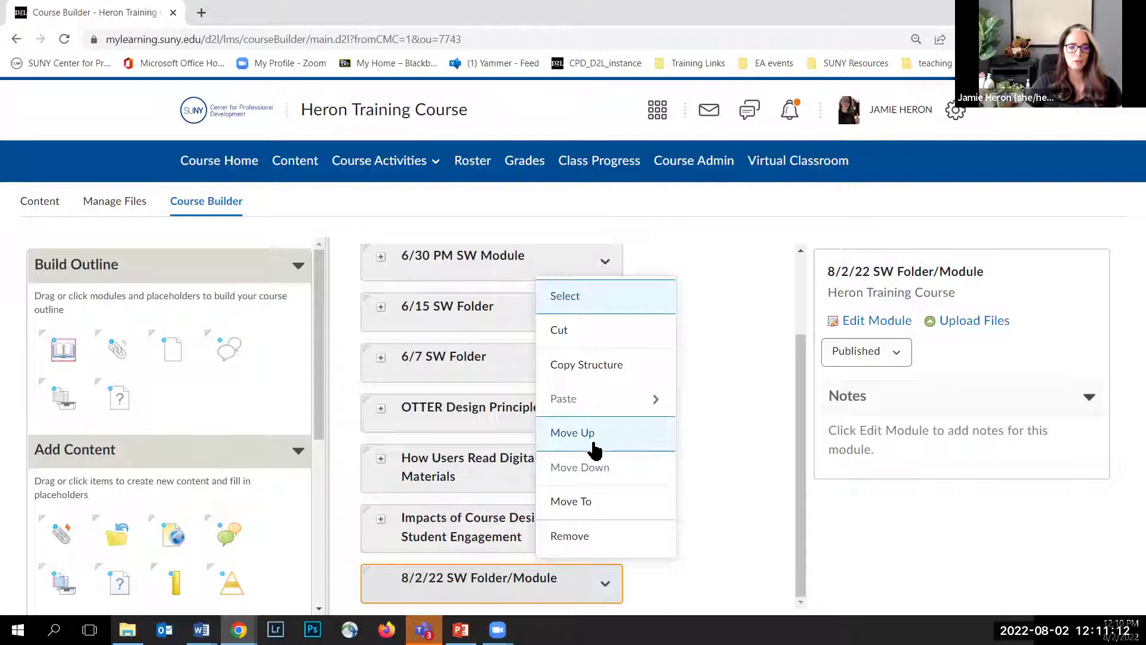
{"action": "left_click", "coordinate": [720, 459]}
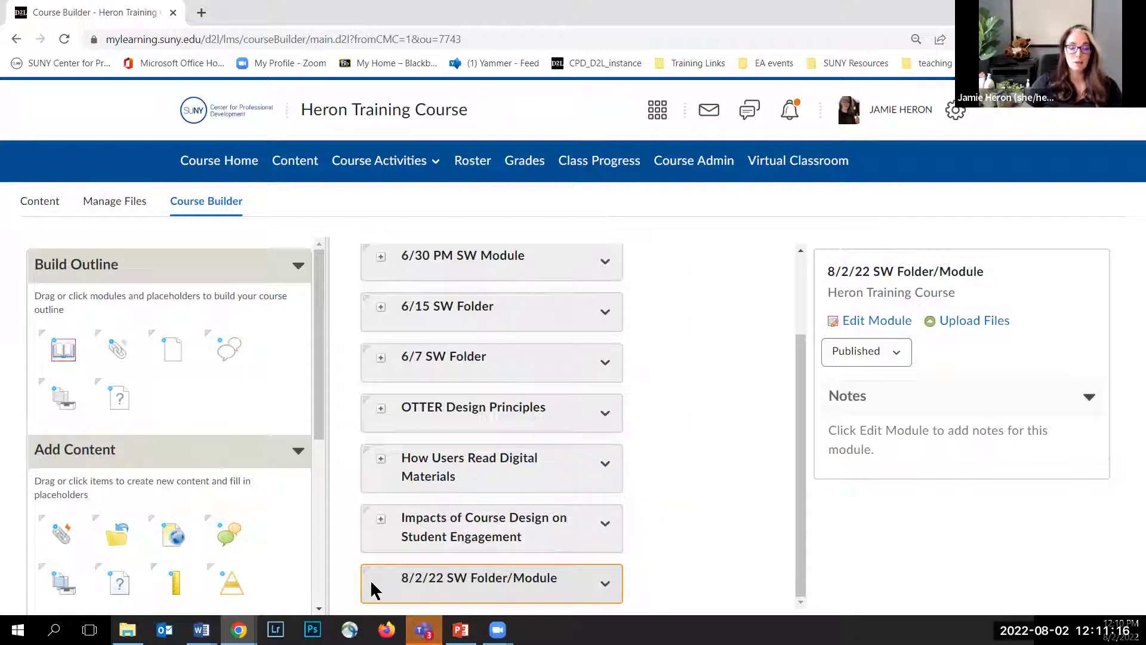
{"action": "left_click_drag", "start_coordinate": [369, 579], "coordinate": [402, 292]}
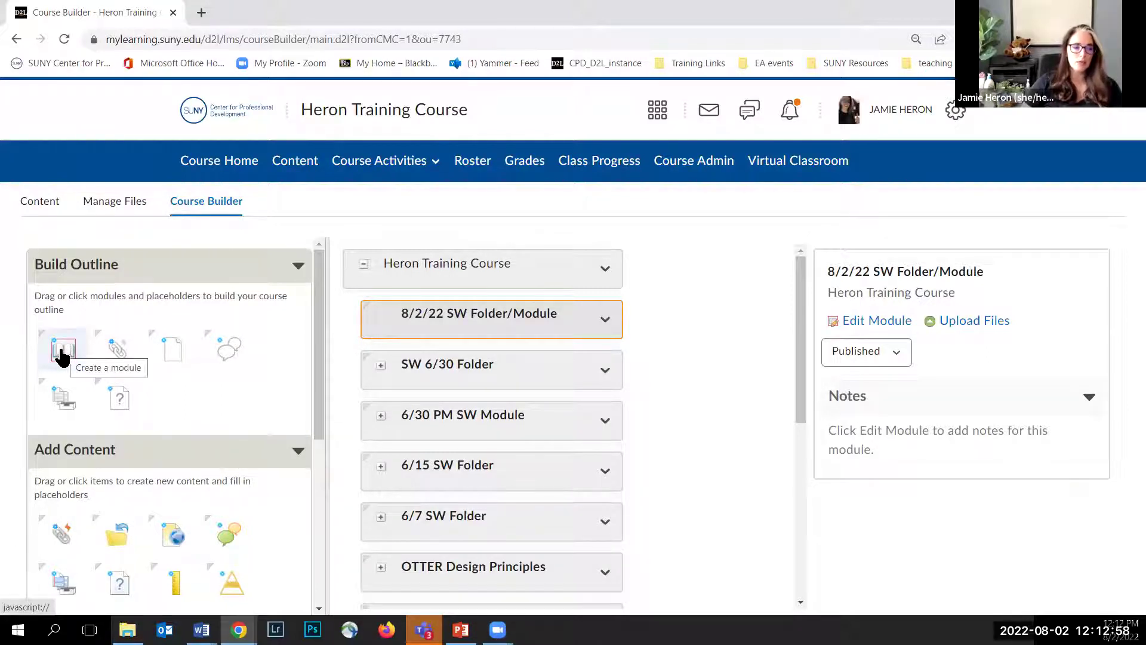
Create a nested module named "8/2 Learning Resources Sub-Folder" inside the 8/2/22 SW Folder/Module, with empty notes and no start date
{"action": "left_click_drag", "start_coordinate": [63, 357], "coordinate": [394, 313]}
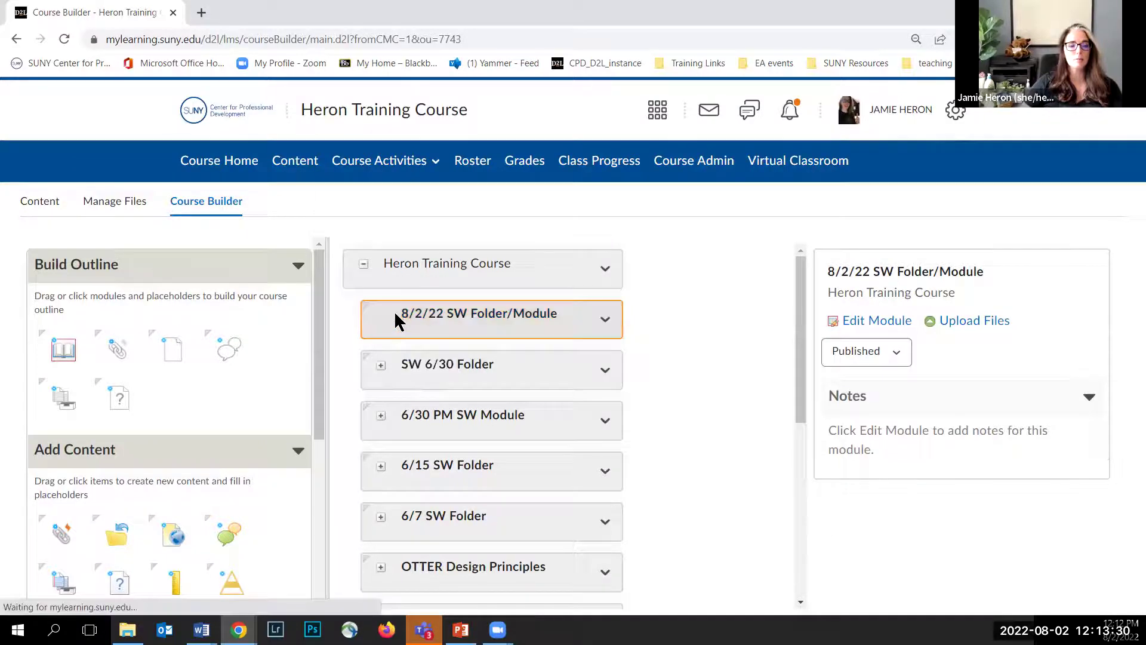
{"action": "left_click", "coordinate": [367, 242]}
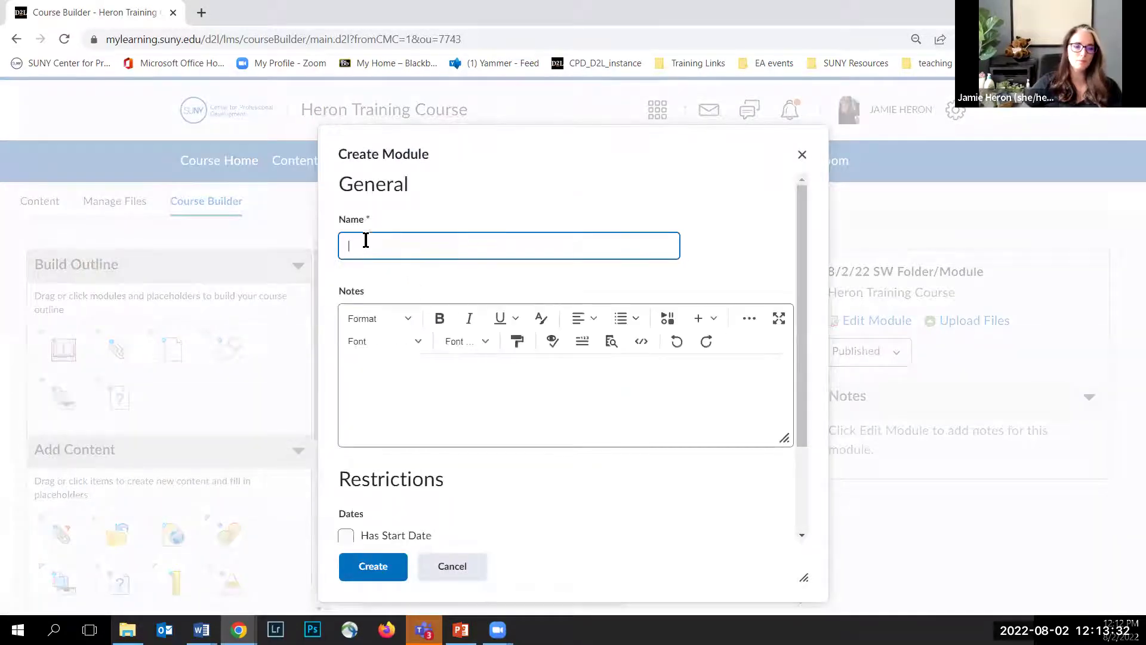
{"action": "type", "text": "8/2"}
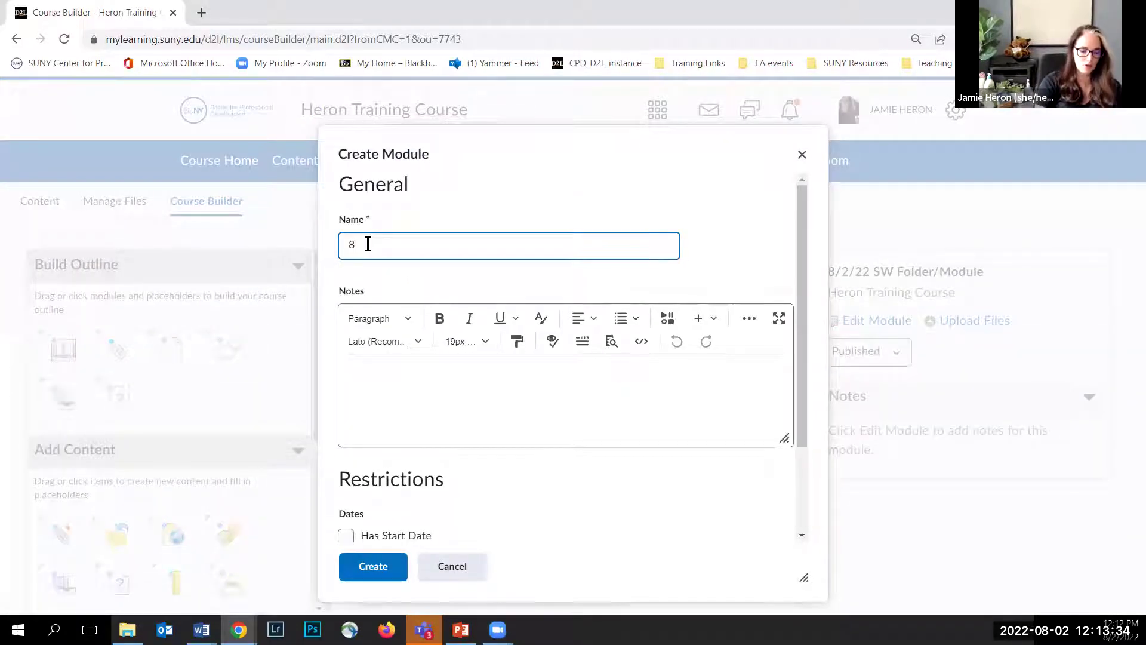
{"action": "type", "text": "Tr"}
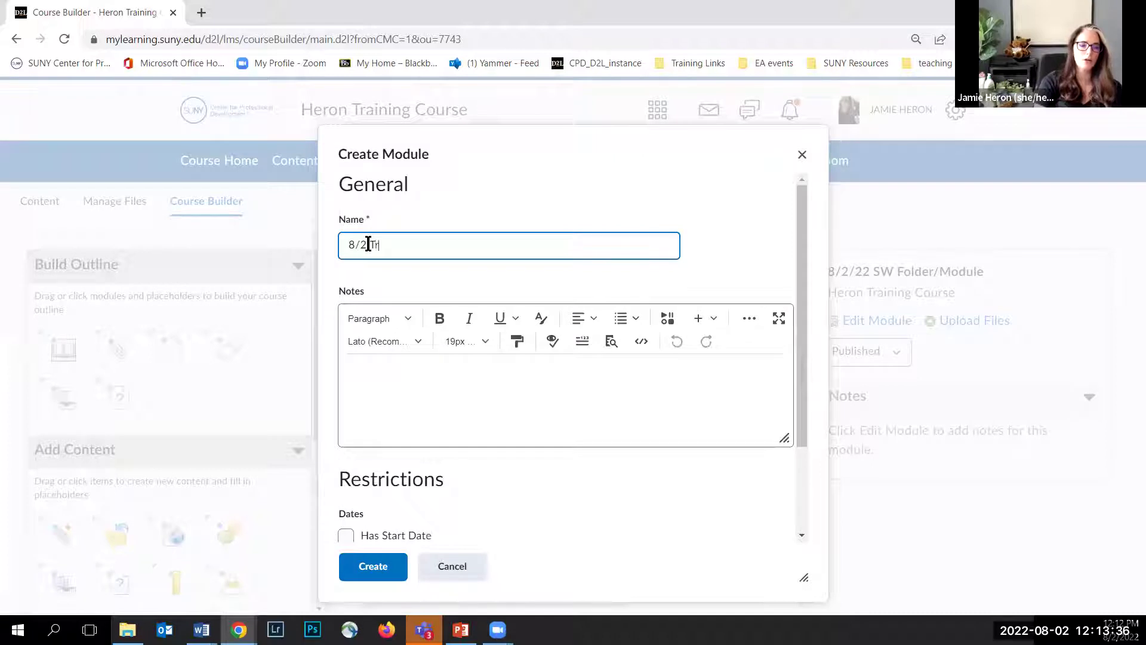
{"action": "type", "text": "aining Resources"}
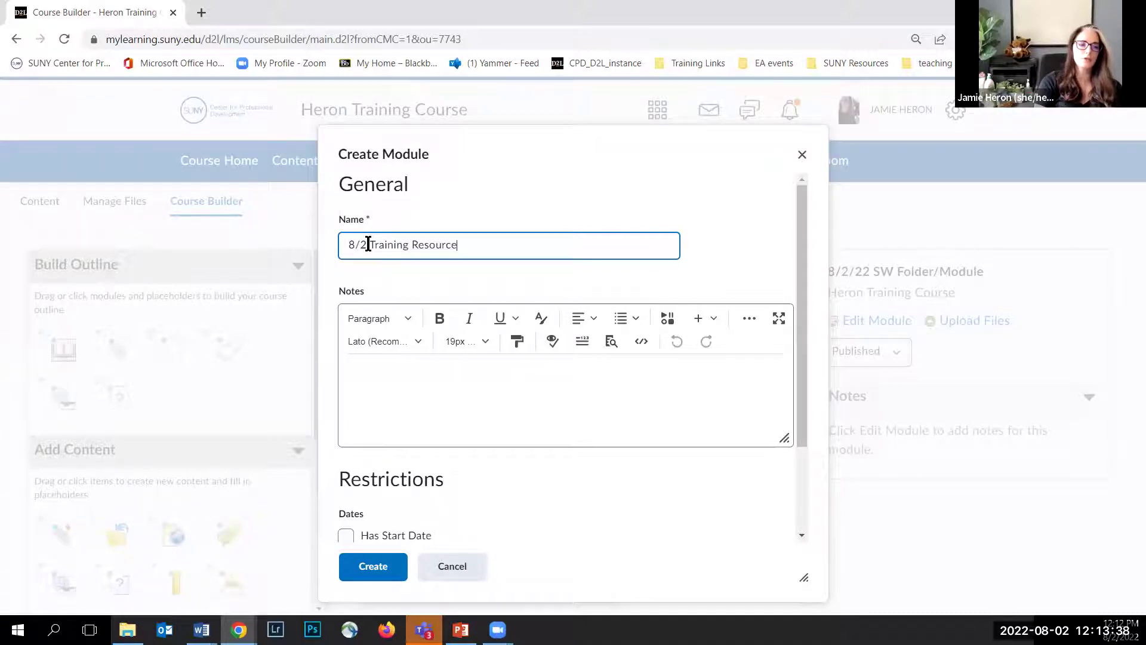
{"action": "key", "text": "ctrl+BackSpace"}
{"action": "key", "text": "ctrl+BackSpace"}
{"action": "type", "text": "Learning Resources Su-"}
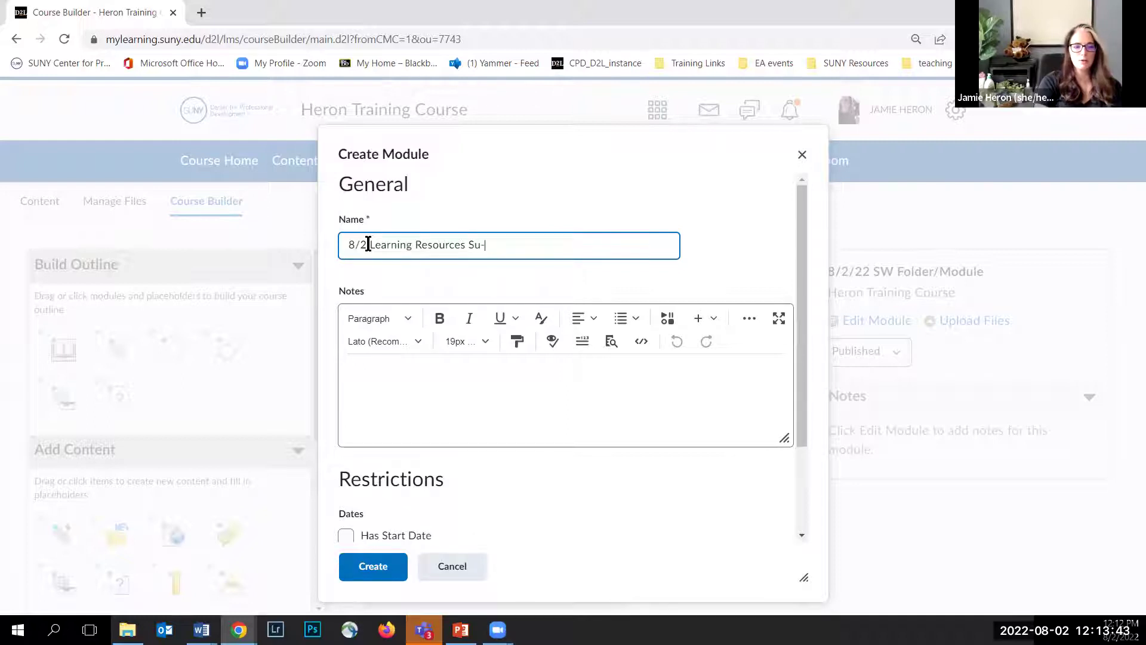
{"action": "key", "text": "BackSpace"}
{"action": "type", "text": "b-Folder"}
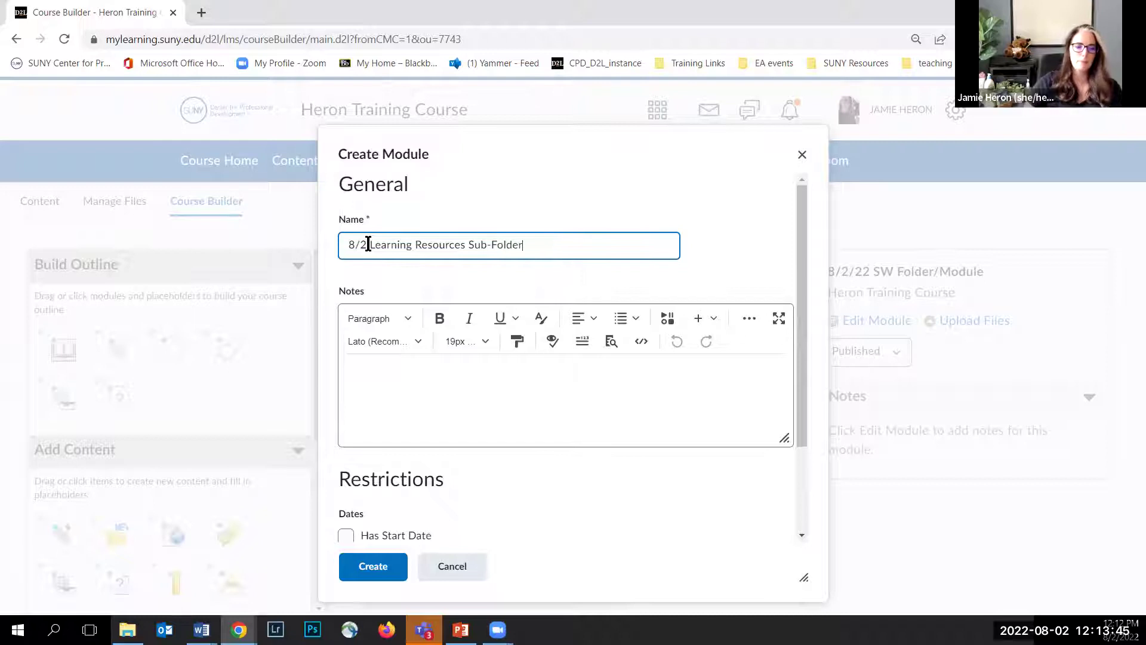
{"action": "scroll", "coordinate": [374, 251], "scroll_direction": "down", "scroll_amount": 2}
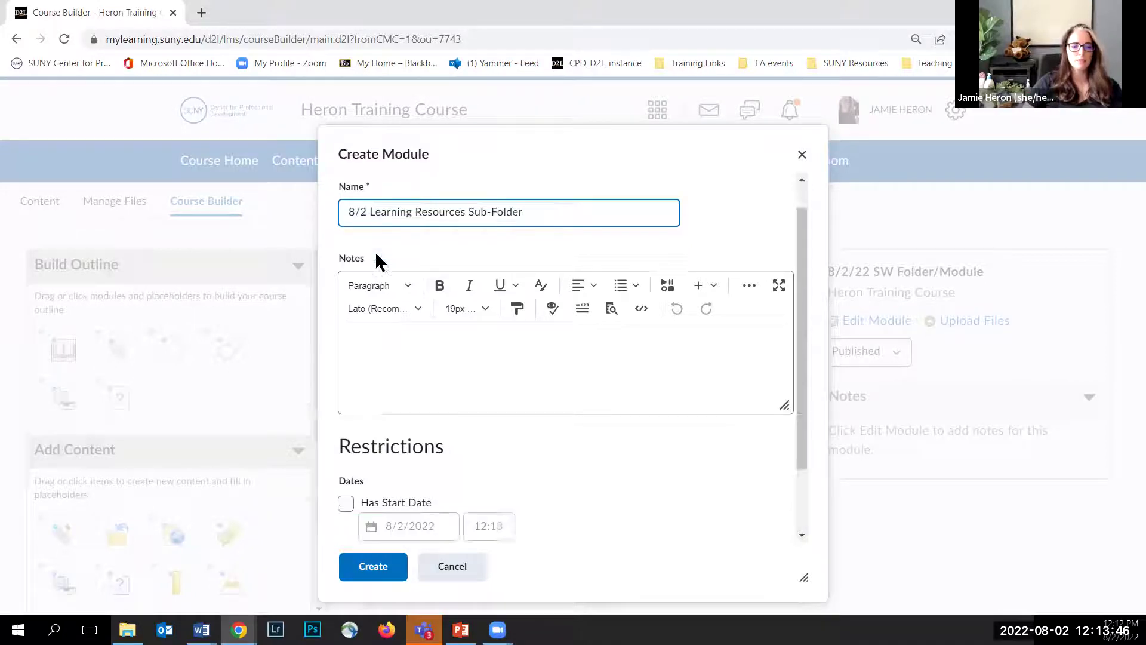
{"action": "left_click", "coordinate": [373, 567]}
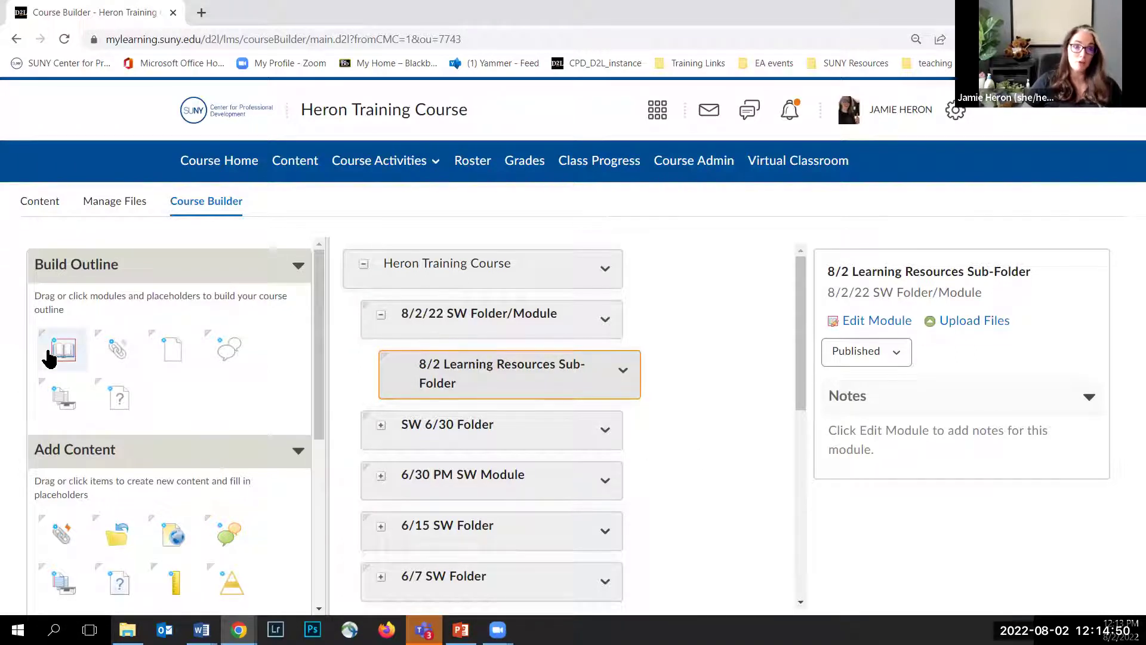
Create a file placeholder named "8/2 Module Introduction" in the 8/2/22 SW Folder/Module, above the Learning Resources Sub-Folder, keeping the default notes
{"action": "scroll", "coordinate": [675, 451], "scroll_direction": "down", "scroll_amount": 4}
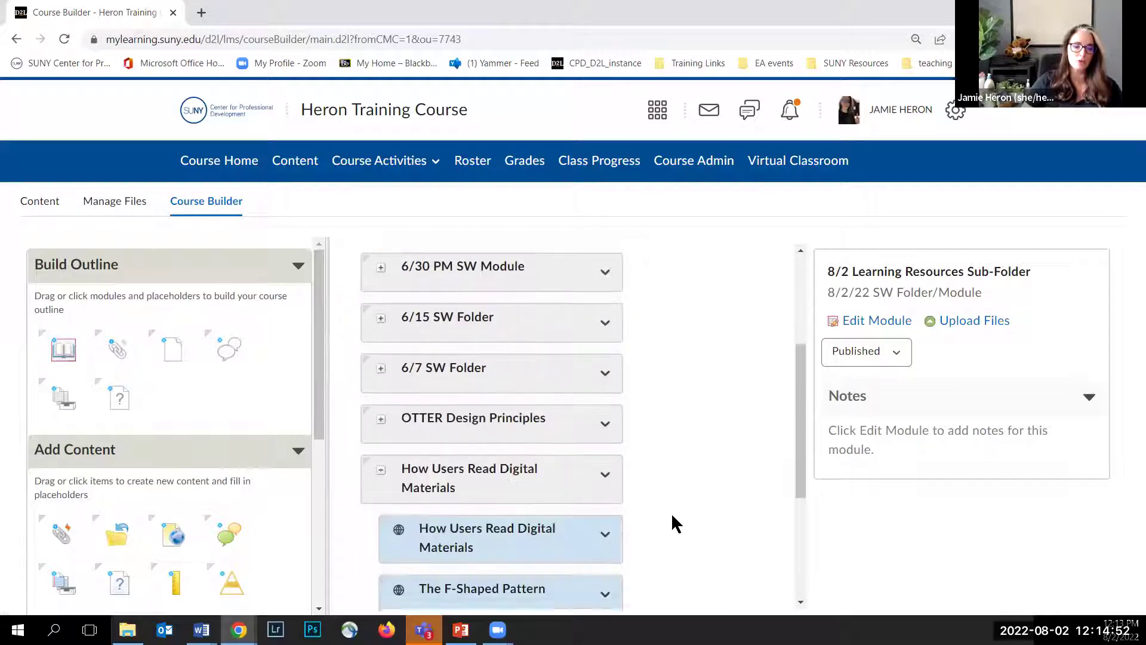
{"action": "scroll", "coordinate": [710, 462], "scroll_direction": "up", "scroll_amount": 4}
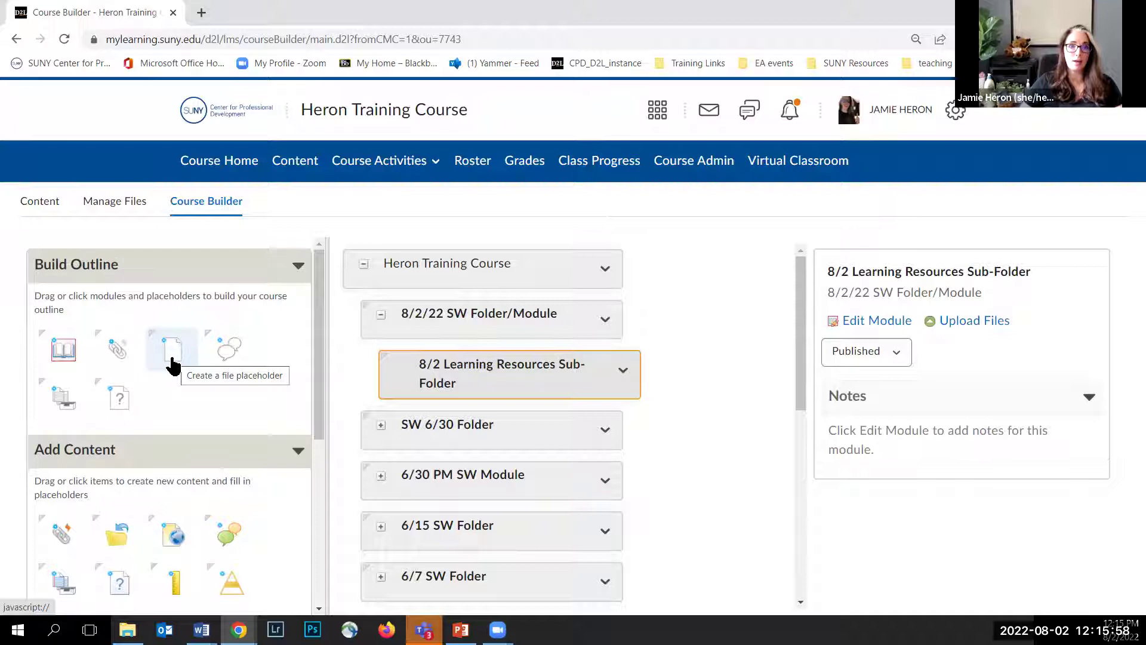
{"action": "left_click_drag", "start_coordinate": [172, 358], "coordinate": [408, 343]}
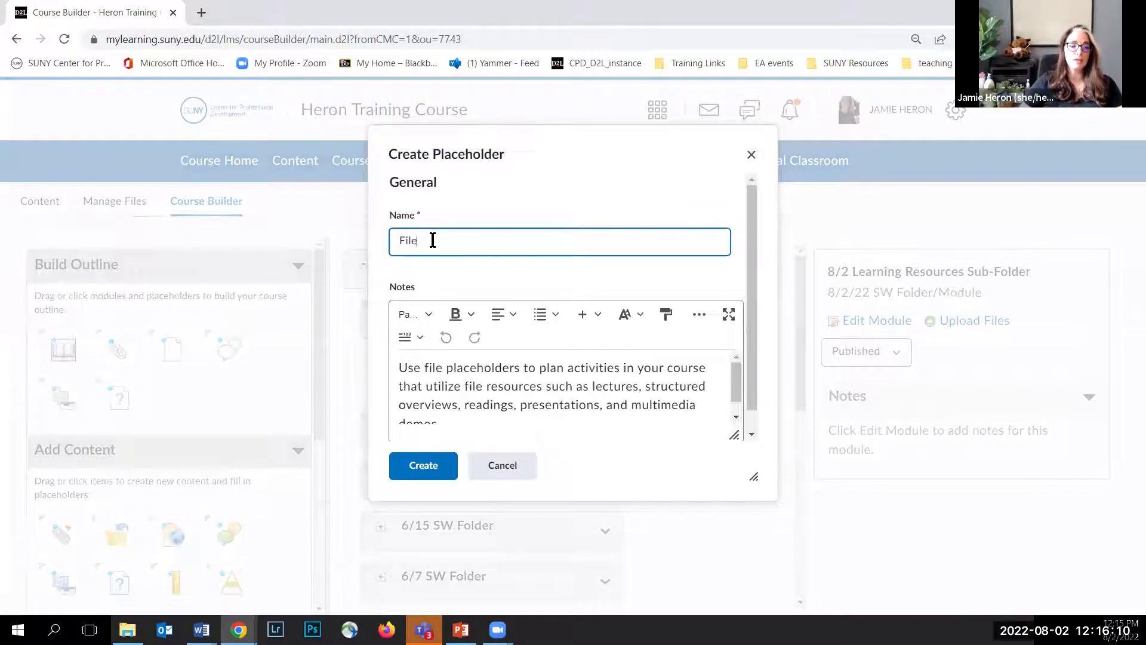
{"action": "double_click", "coordinate": [394, 240]}
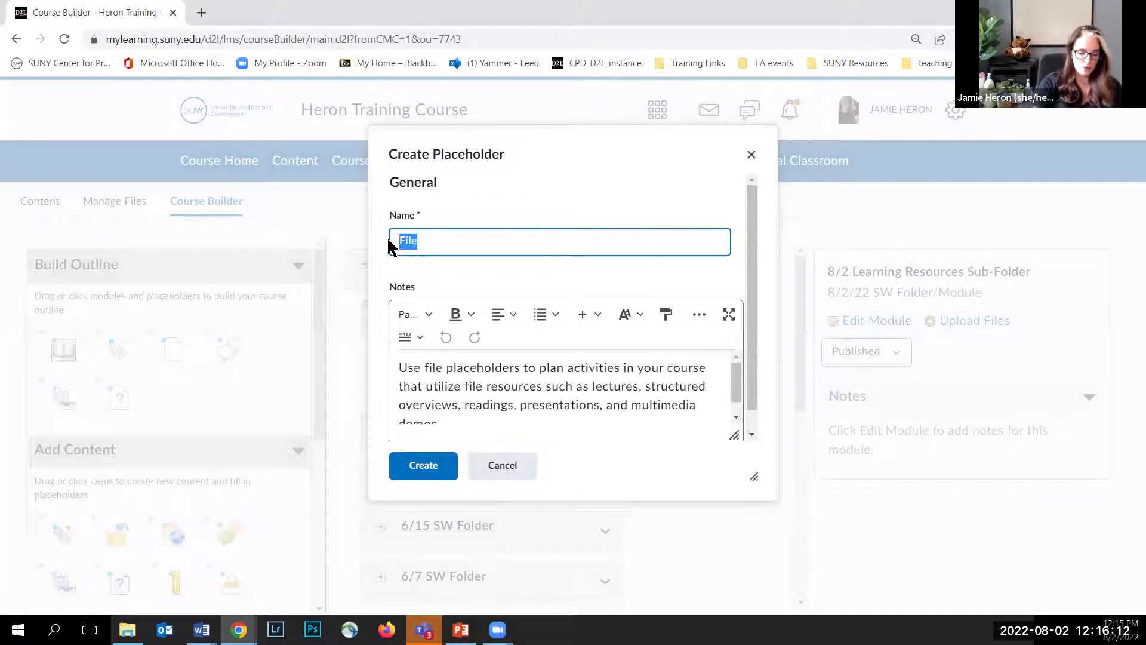
{"action": "type", "text": "8"}
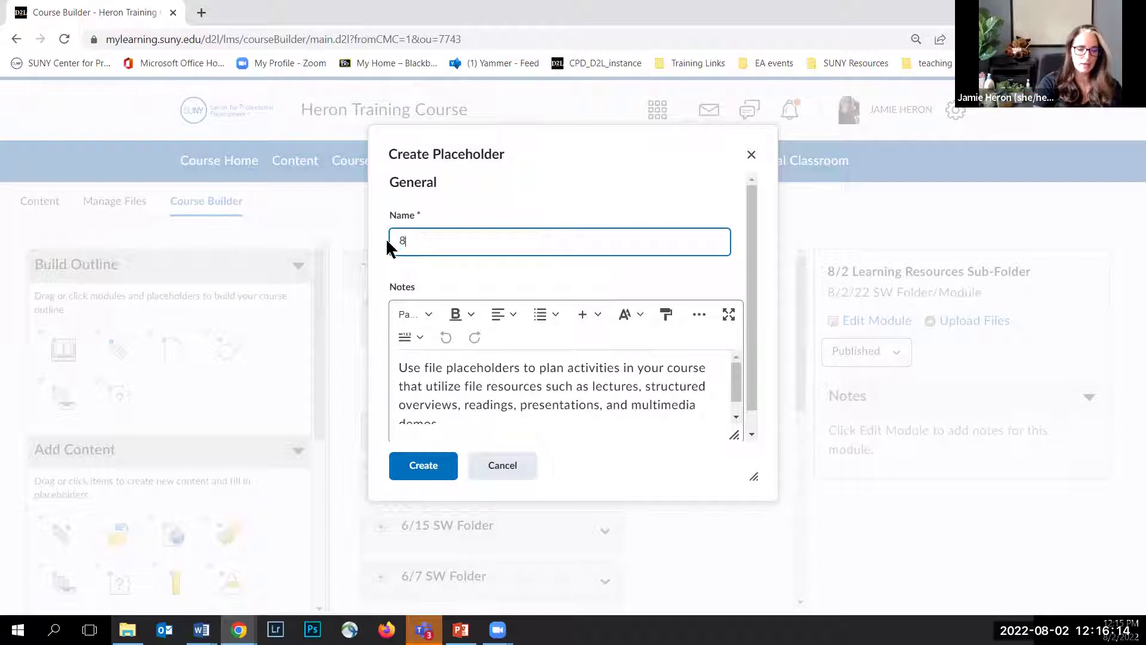
{"action": "type", "text": "/2 Module Introduction"}
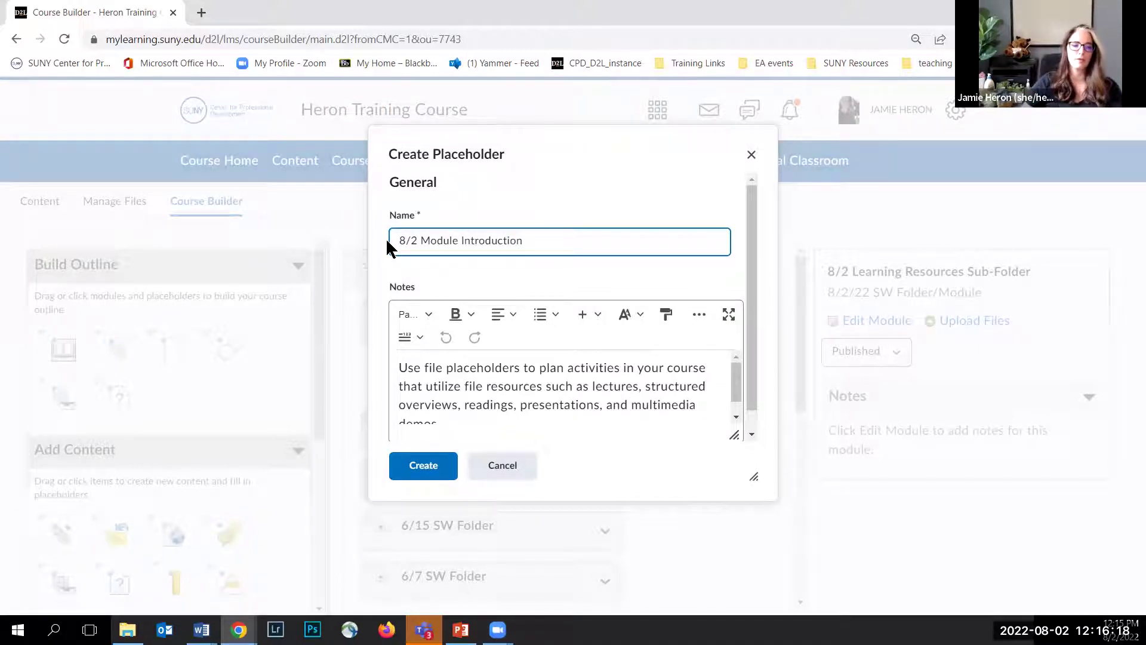
{"action": "scroll", "coordinate": [427, 331], "scroll_direction": "down", "scroll_amount": 1}
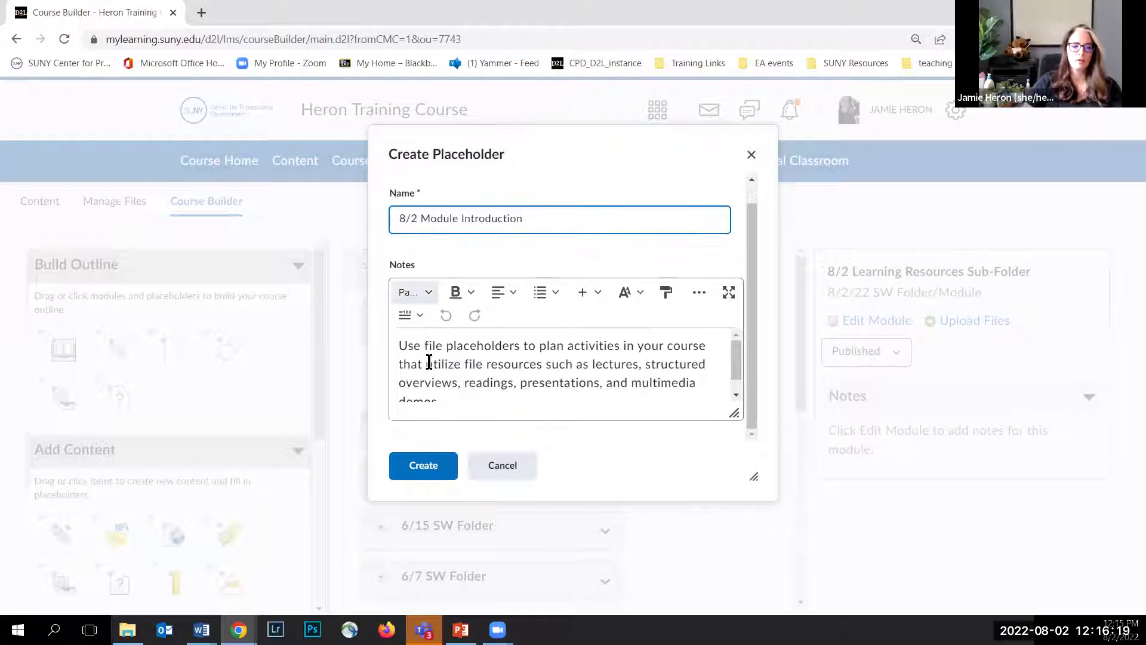
{"action": "left_click", "coordinate": [423, 471]}
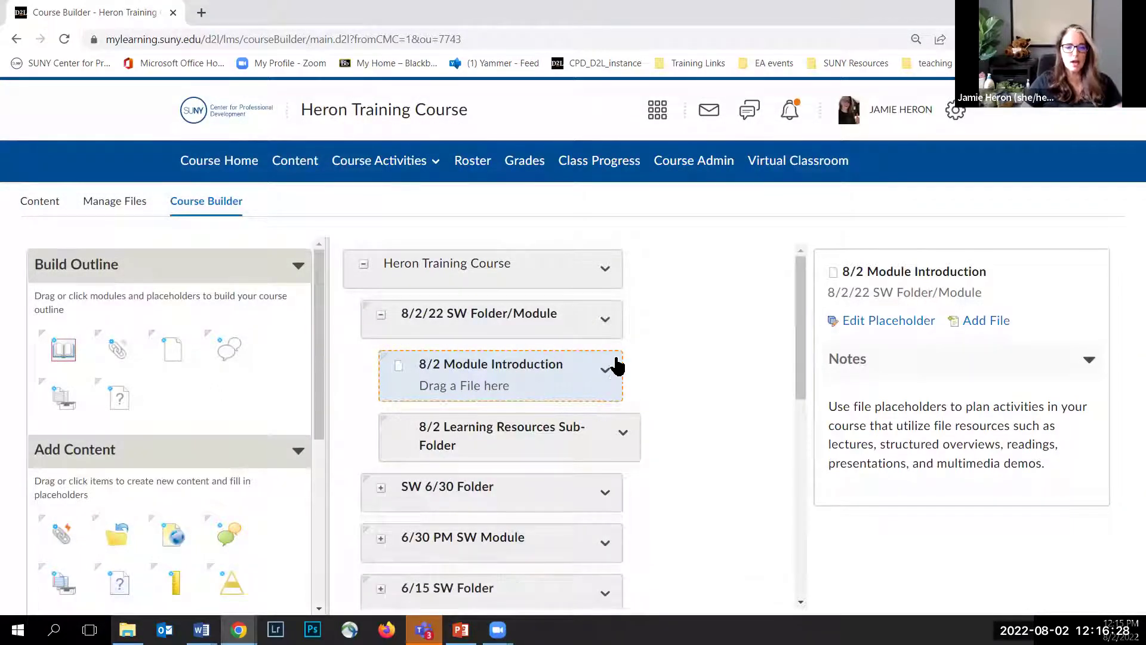
Create a file placeholder named "8/2 Module Conclusion" below the 8/2 Learning Resources Sub-Folder, keep the default notes, and dismiss the notification
{"action": "left_click", "coordinate": [577, 321]}
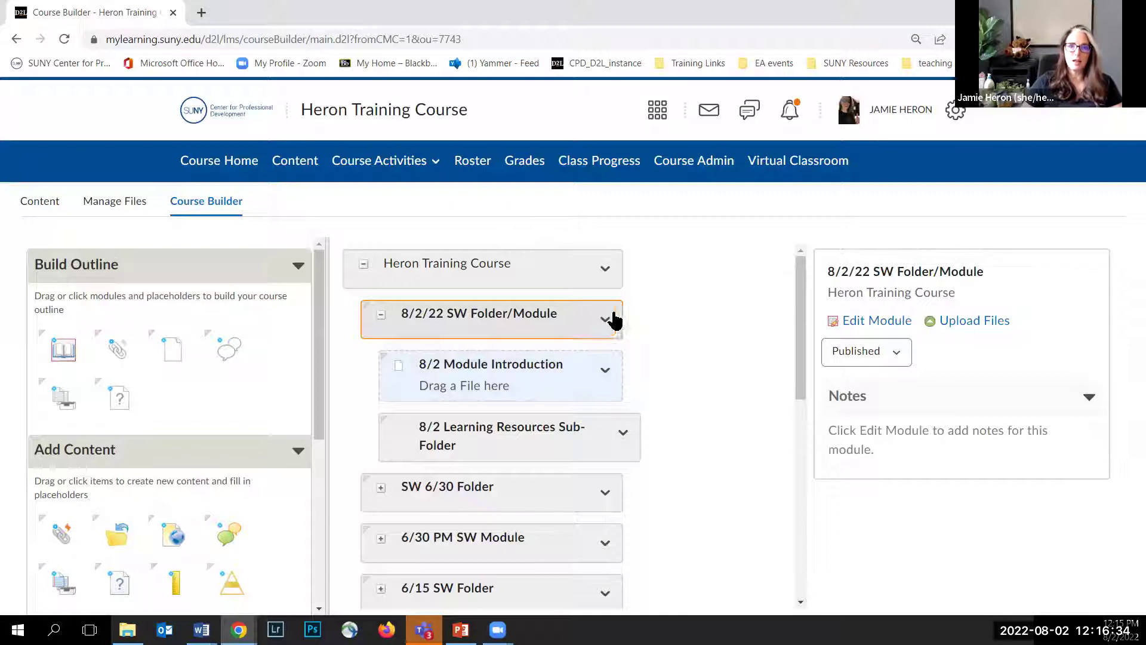
{"action": "left_click", "coordinate": [511, 385]}
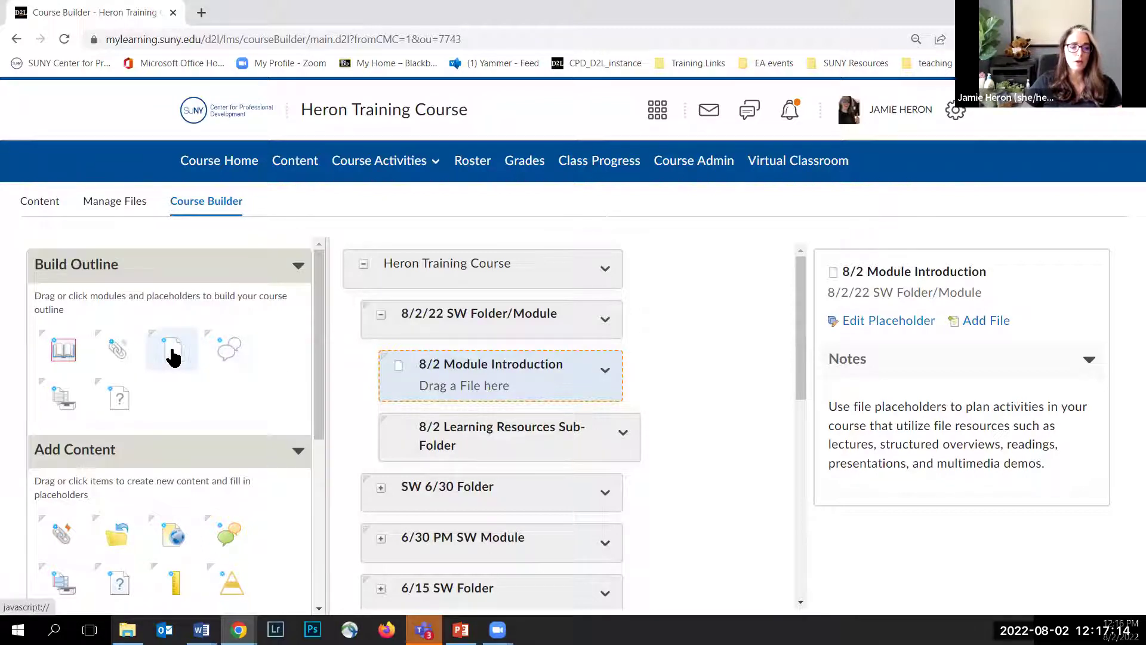
{"action": "left_click_drag", "start_coordinate": [172, 356], "coordinate": [403, 469]}
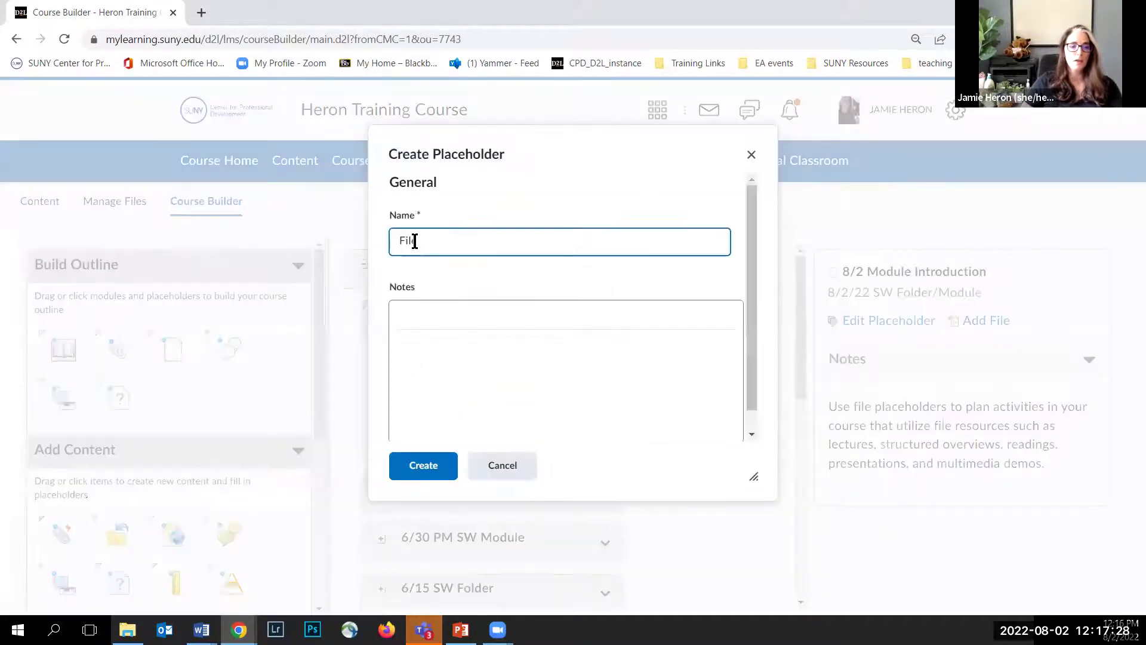
{"action": "type", "text": "8/2 Module Conclusion"}
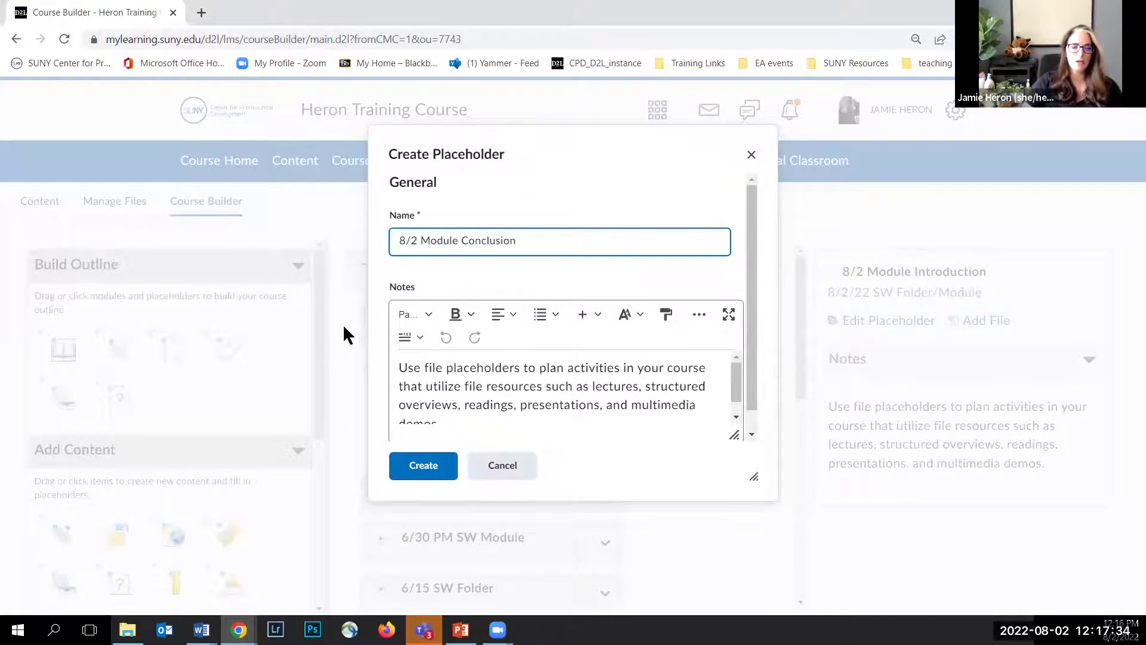
{"action": "left_click", "coordinate": [423, 467]}
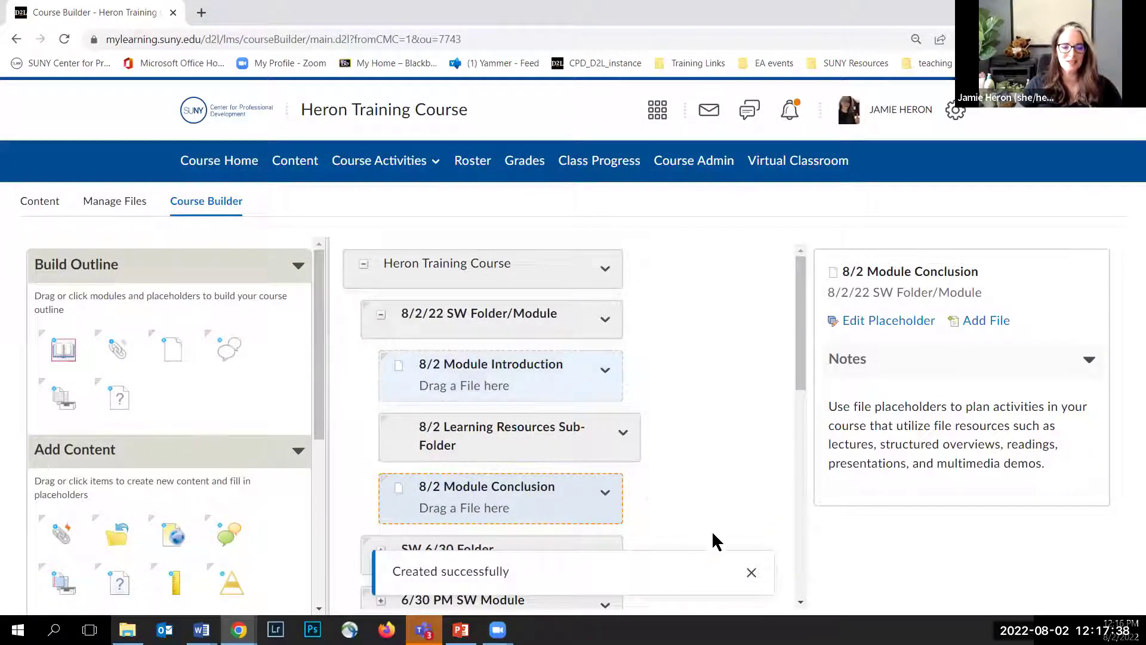
{"action": "left_click", "coordinate": [752, 572]}
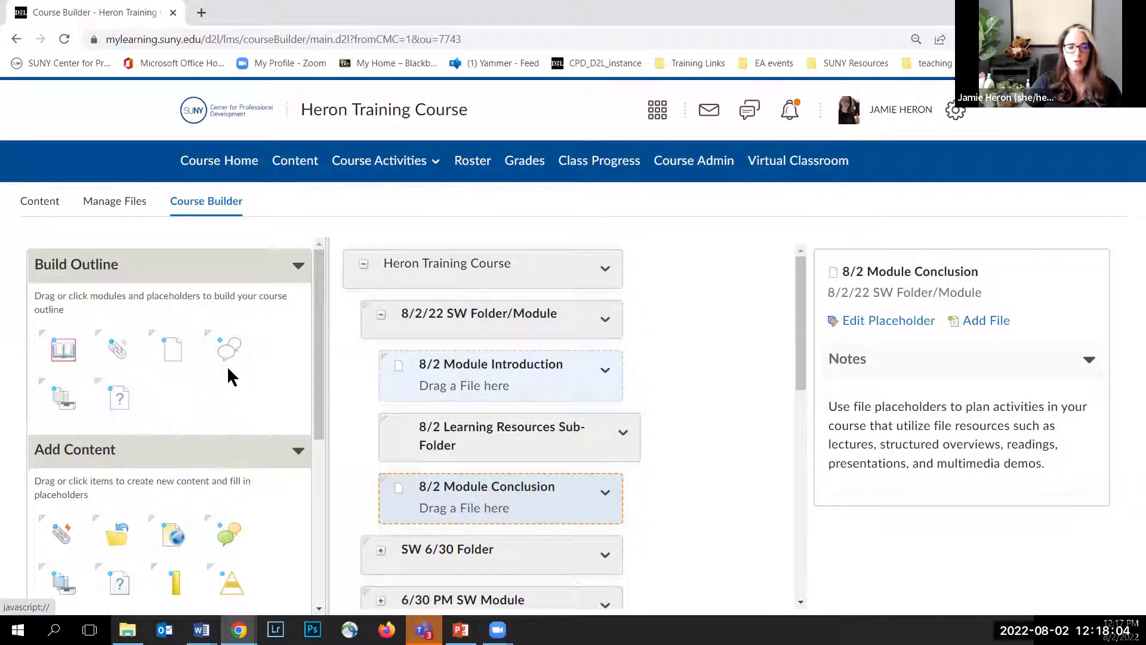
Create a discussion placeholder named "8/2 Discussion" between the Learning Resources Sub-Folder and the 8/2 Module Conclusion, and dismiss the notification
{"action": "left_click_drag", "start_coordinate": [227, 356], "coordinate": [394, 468]}
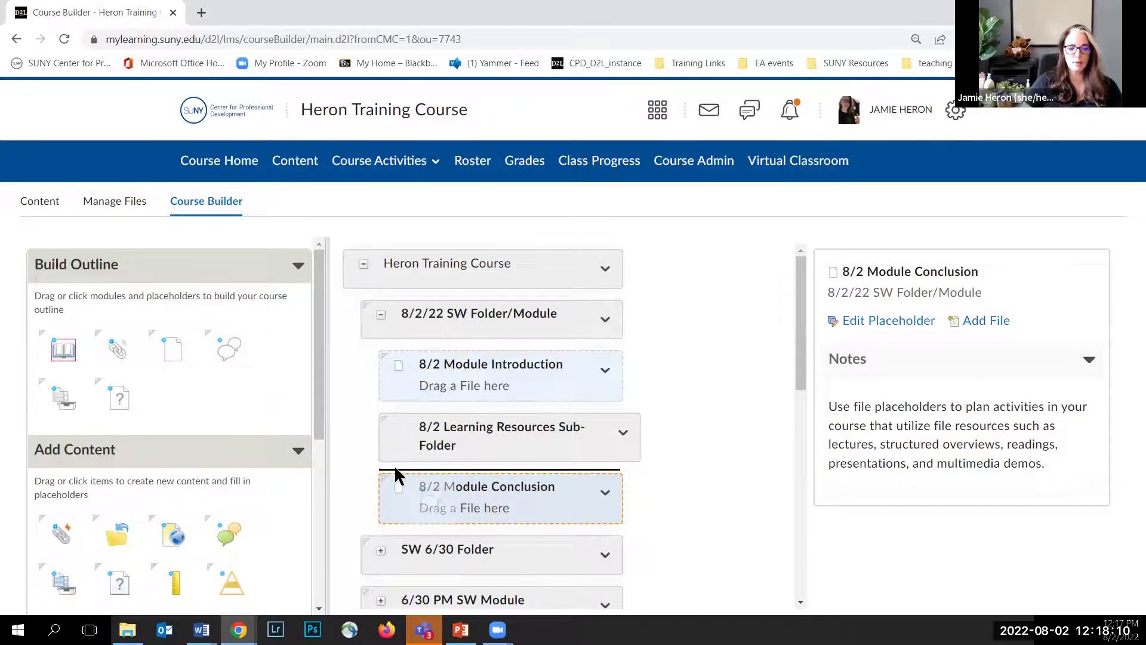
{"action": "left_click", "coordinate": [393, 239]}
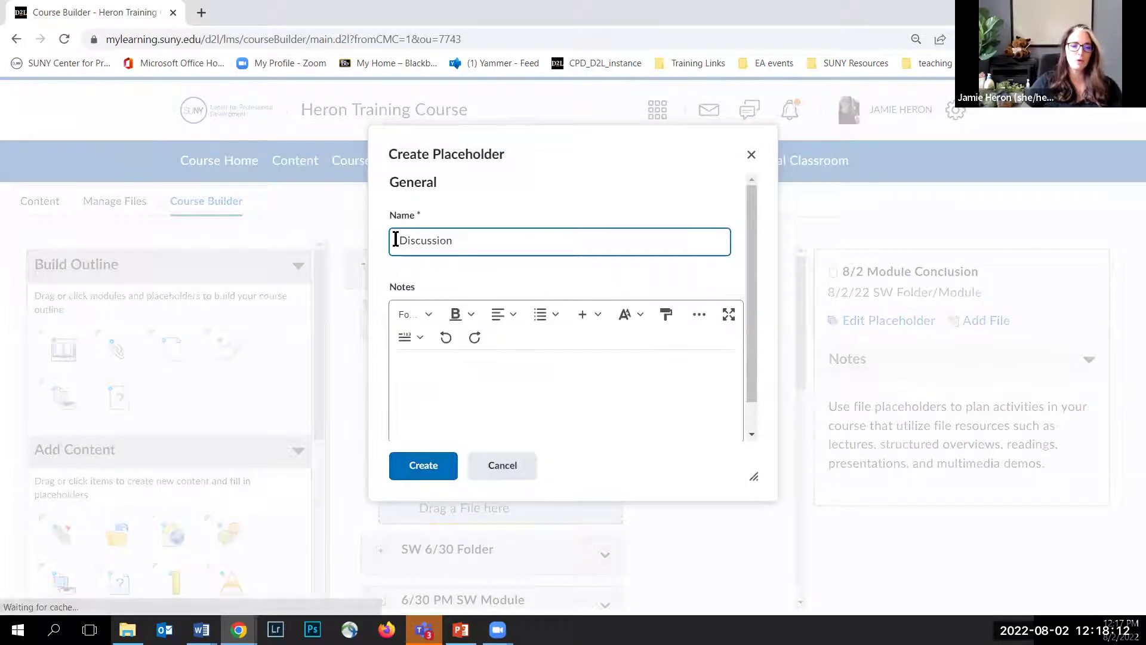
{"action": "type", "text": "8"}
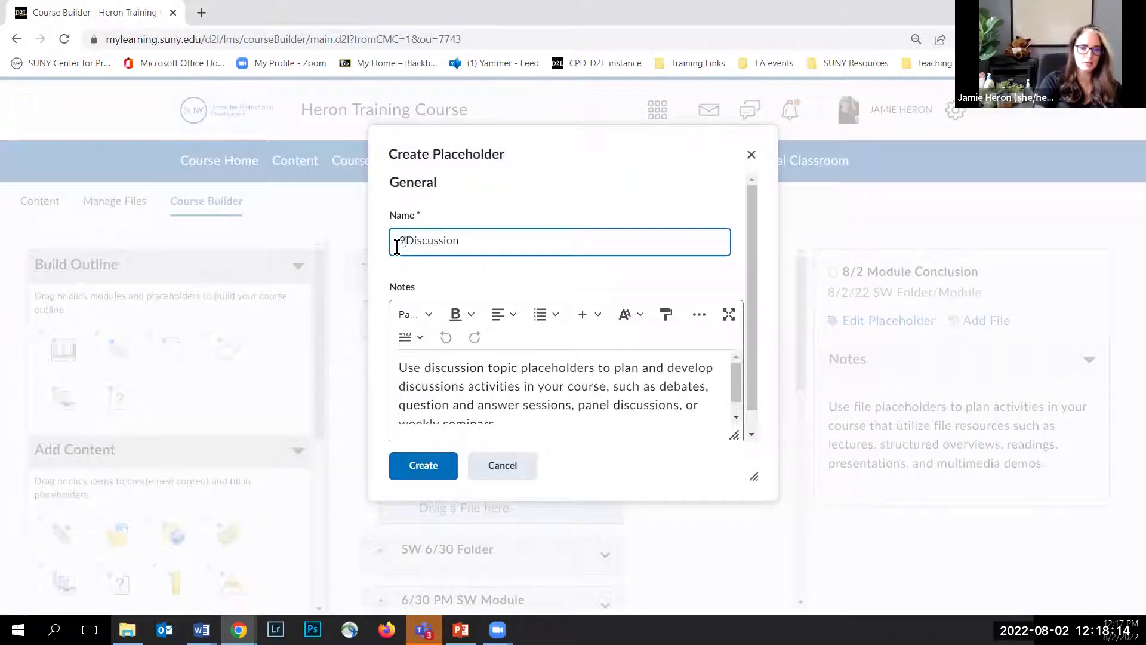
{"action": "type", "text": "/2"}
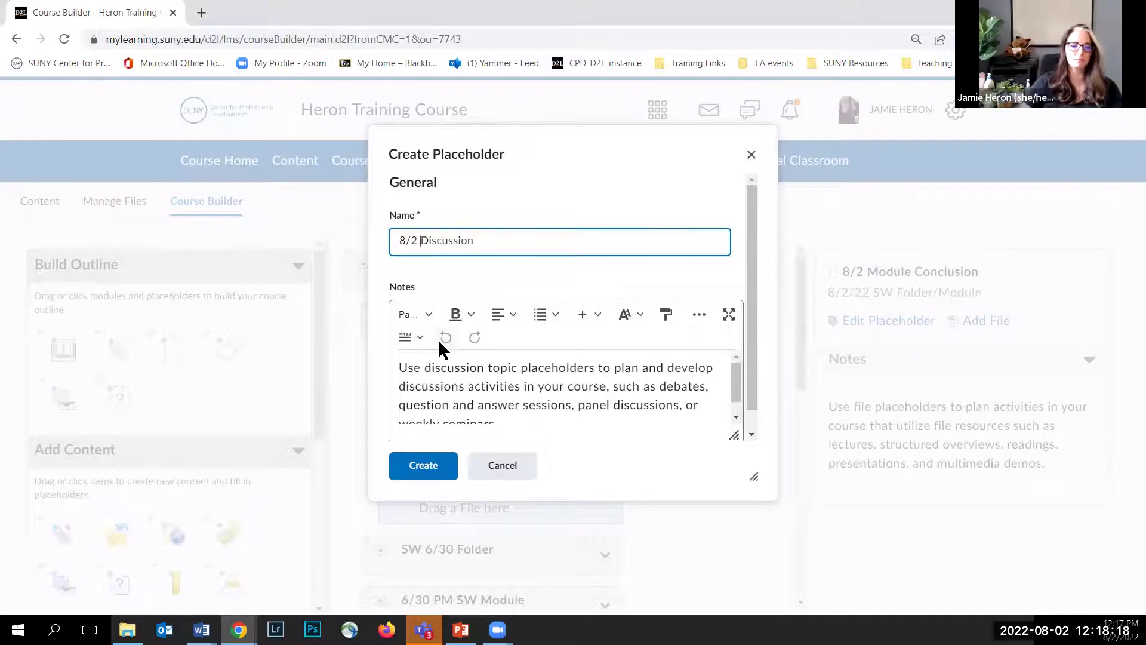
{"action": "scroll", "coordinate": [438, 339], "scroll_direction": "down", "scroll_amount": 1}
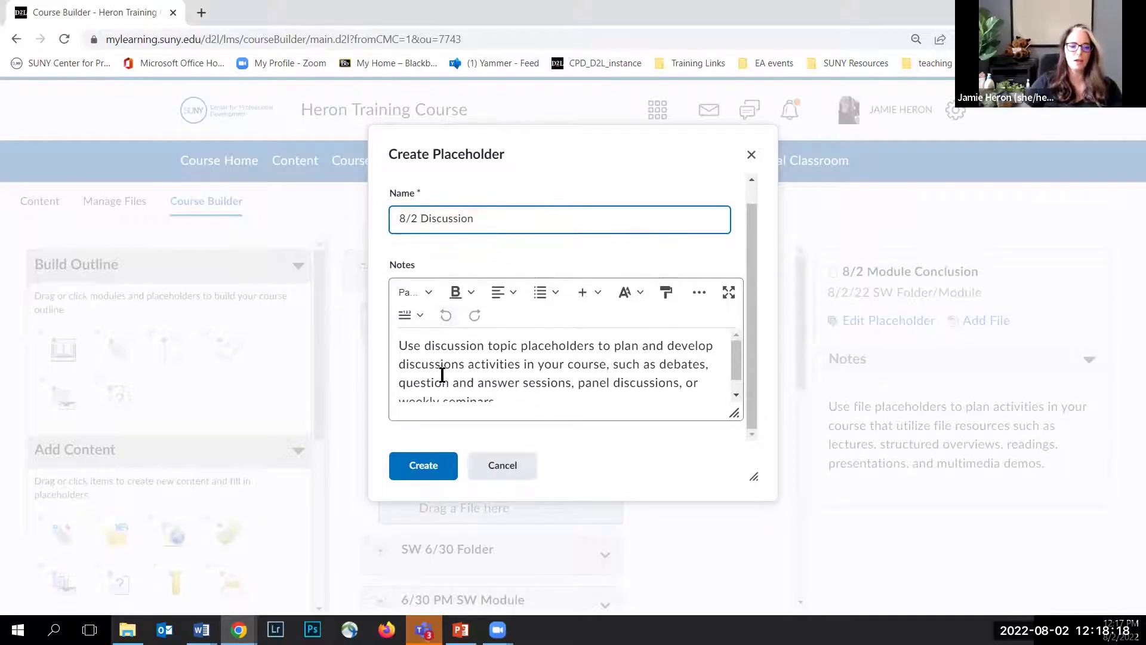
{"action": "left_click", "coordinate": [431, 470]}
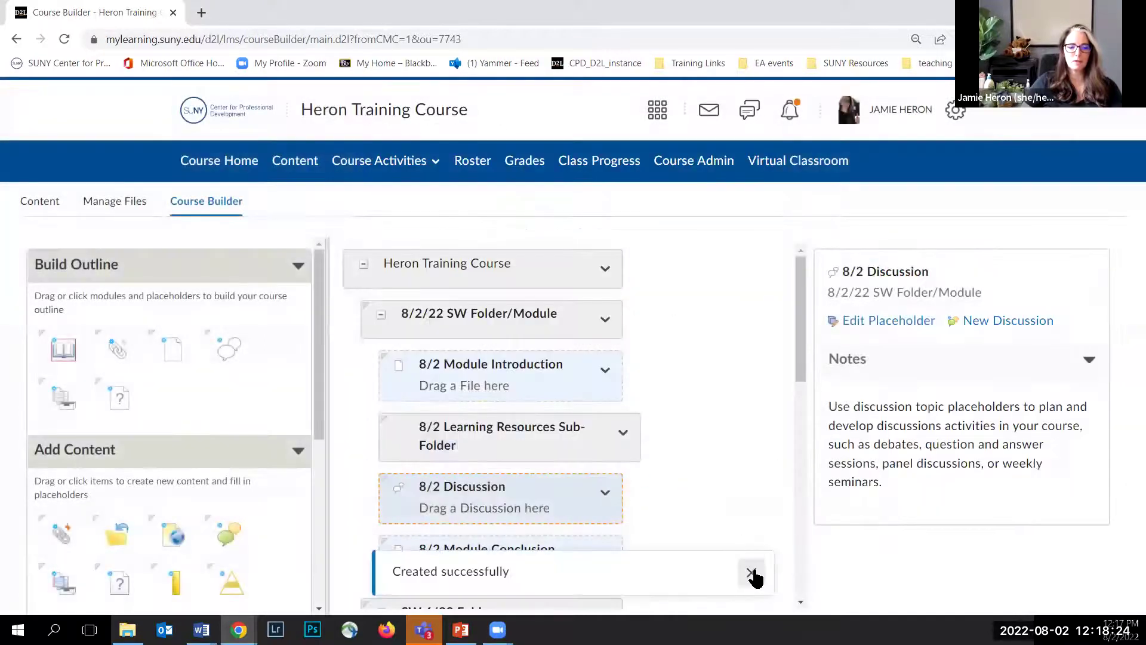
{"action": "left_click", "coordinate": [751, 573]}
Create an assignment placeholder named "8/2 Assignment" between the 8/2 Discussion and 8/2 Module Conclusion, keep the default notes, and dismiss the notification
{"action": "scroll", "coordinate": [690, 430], "scroll_direction": "down", "scroll_amount": 1}
{"action": "scroll", "coordinate": [686, 433], "scroll_direction": "down", "scroll_amount": 1}
{"action": "scroll", "coordinate": [656, 421], "scroll_direction": "up", "scroll_amount": 1}
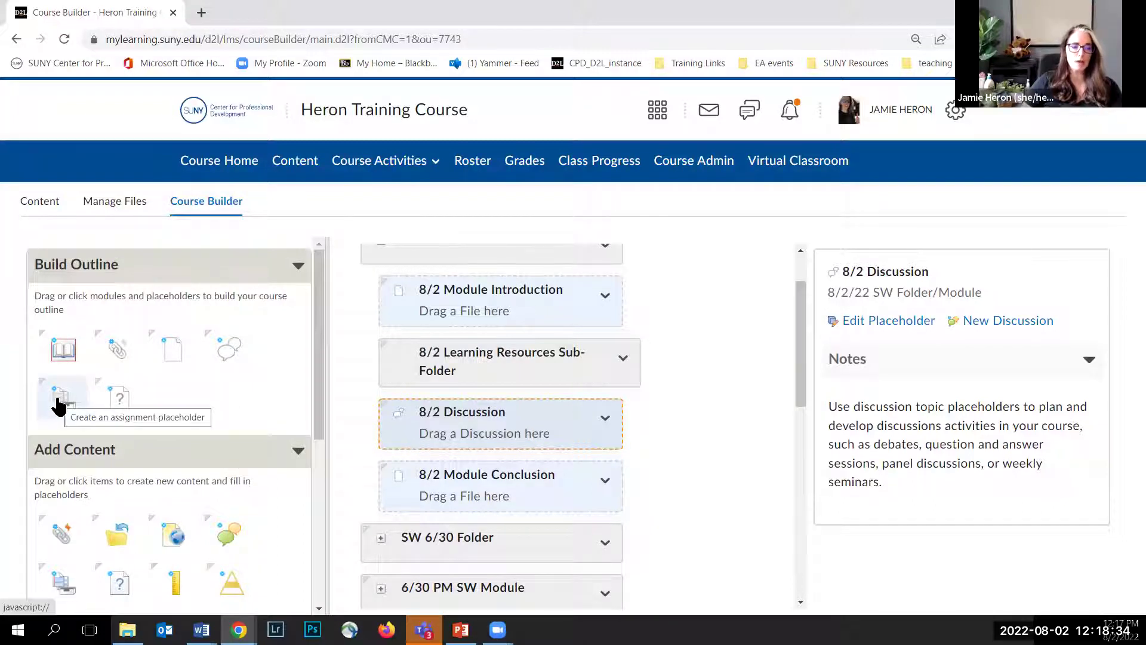
{"action": "left_click_drag", "start_coordinate": [58, 405], "coordinate": [391, 450]}
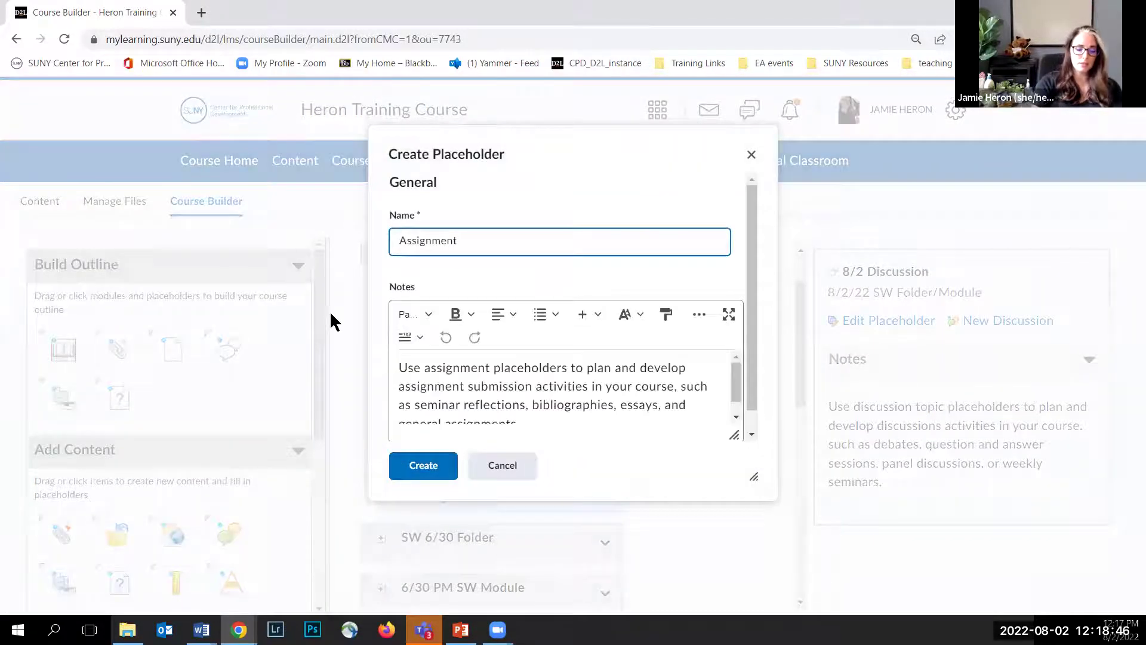
{"action": "type", "text": "8/2"}
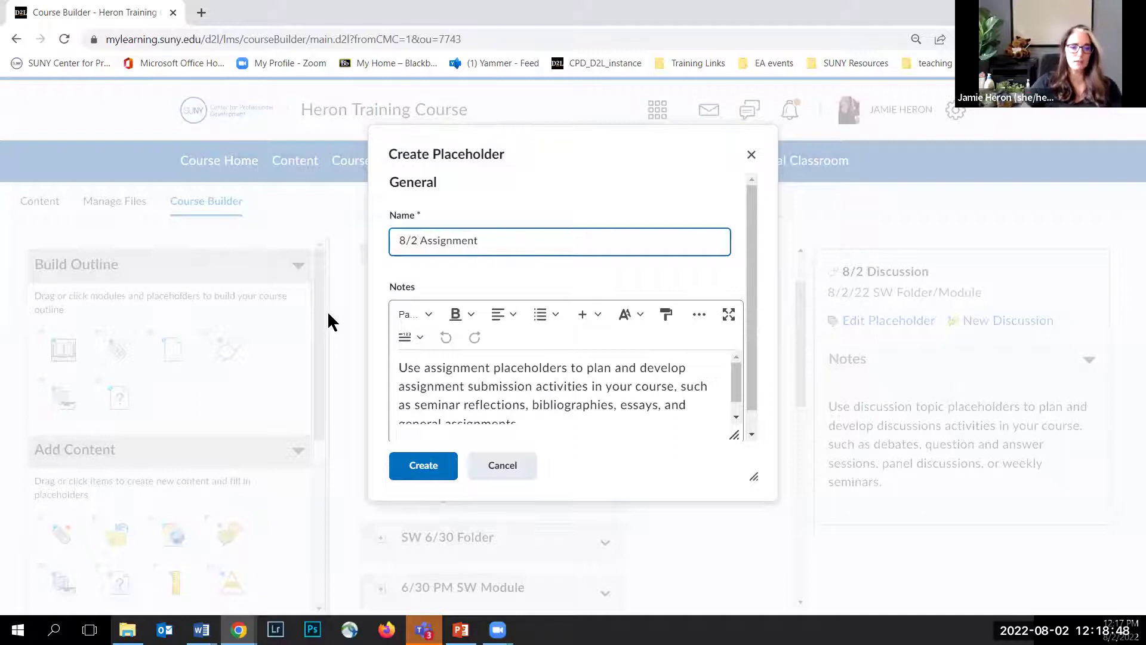
{"action": "key", "text": "BackSpace"}
{"action": "type", "text": "-"}
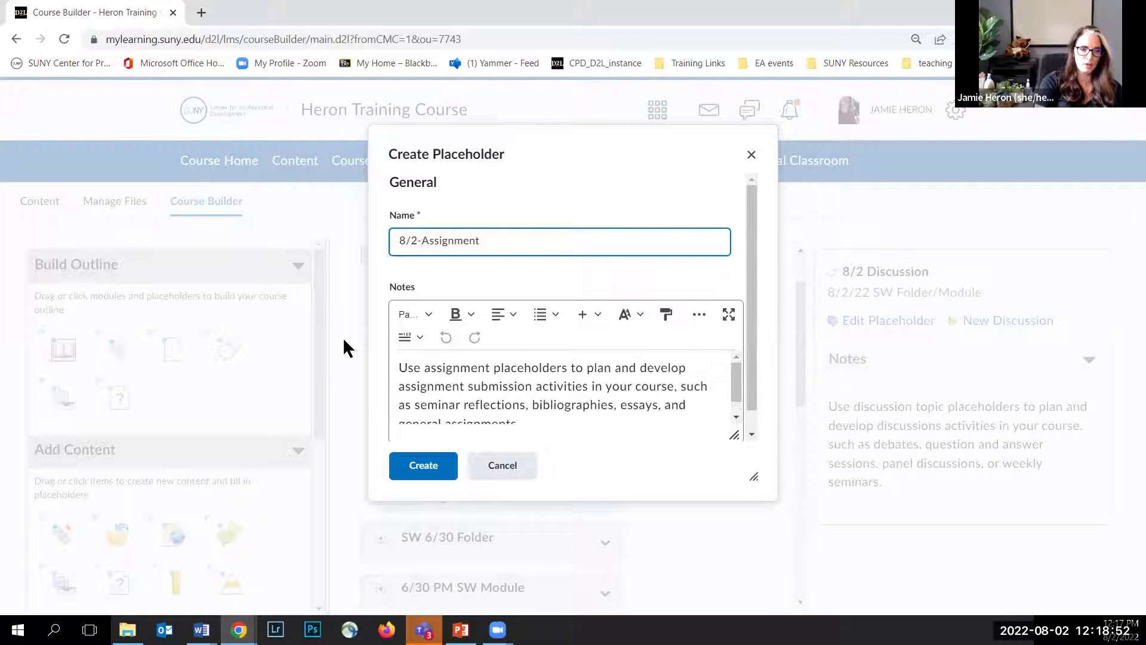
{"action": "key", "text": "BackSpace"}
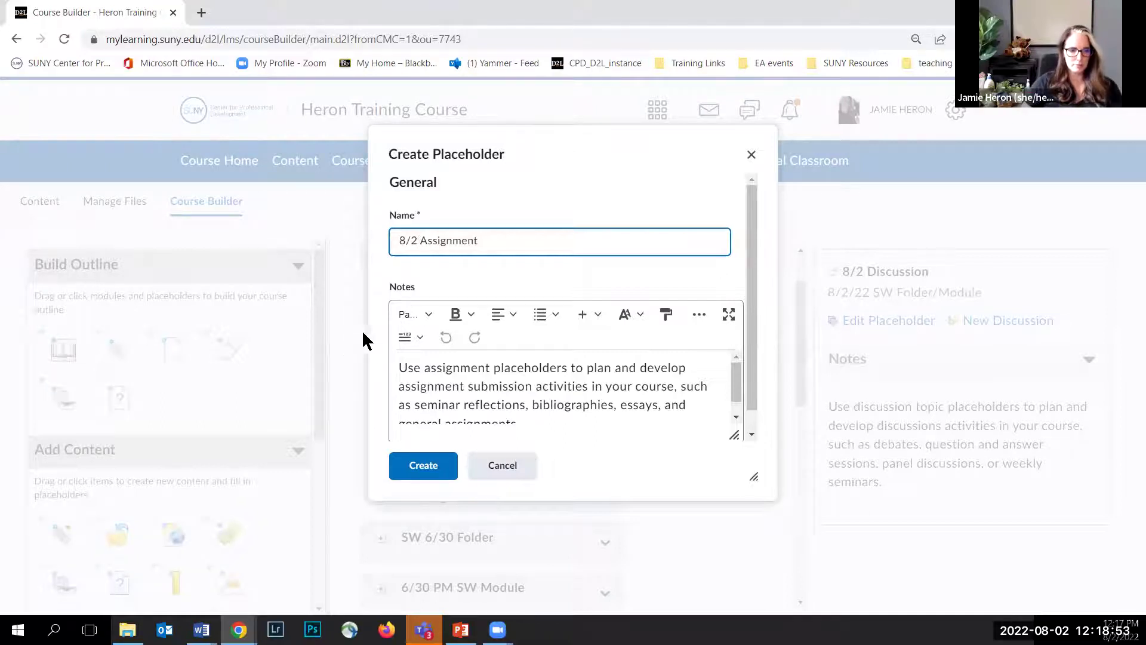
{"action": "left_click", "coordinate": [429, 465]}
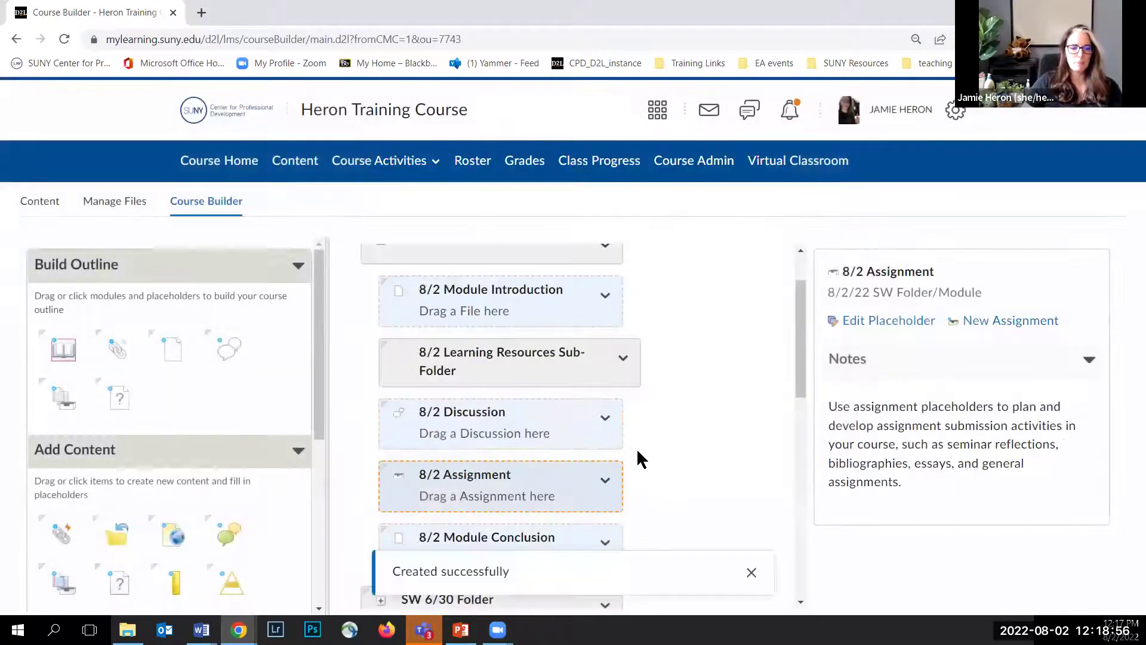
{"action": "left_click", "coordinate": [751, 573]}
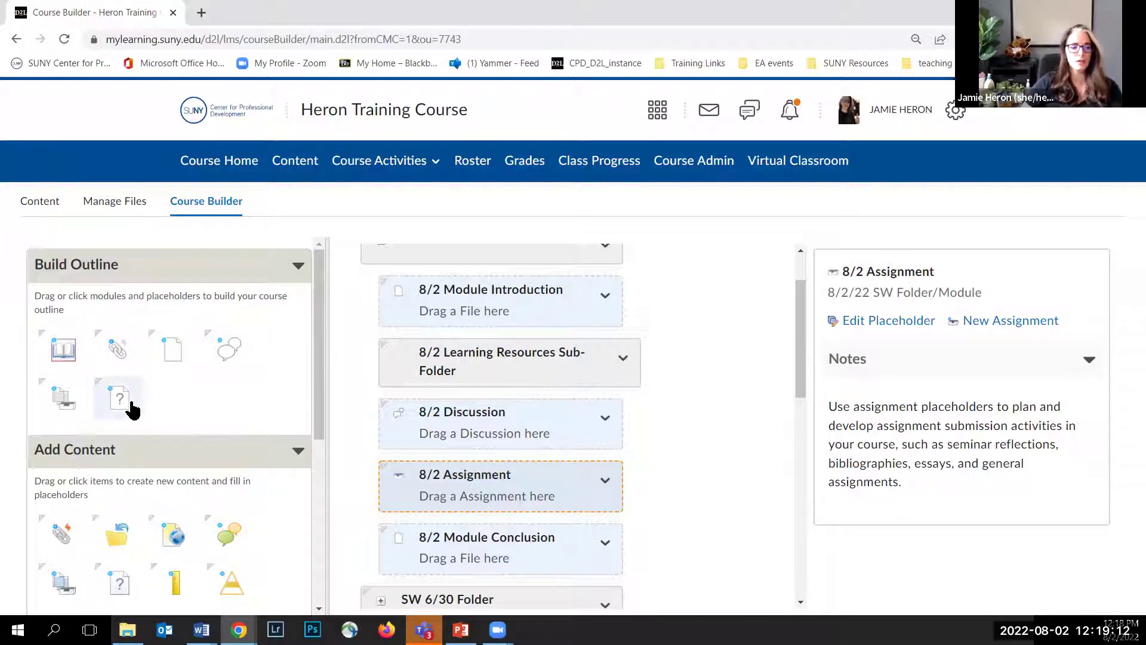
Create a quiz placeholder named "8/2 Quiz" between the 8/2 Discussion and 8/2 Assignment, keep the default notes, and dismiss the notification
{"action": "left_click_drag", "start_coordinate": [120, 400], "coordinate": [390, 452]}
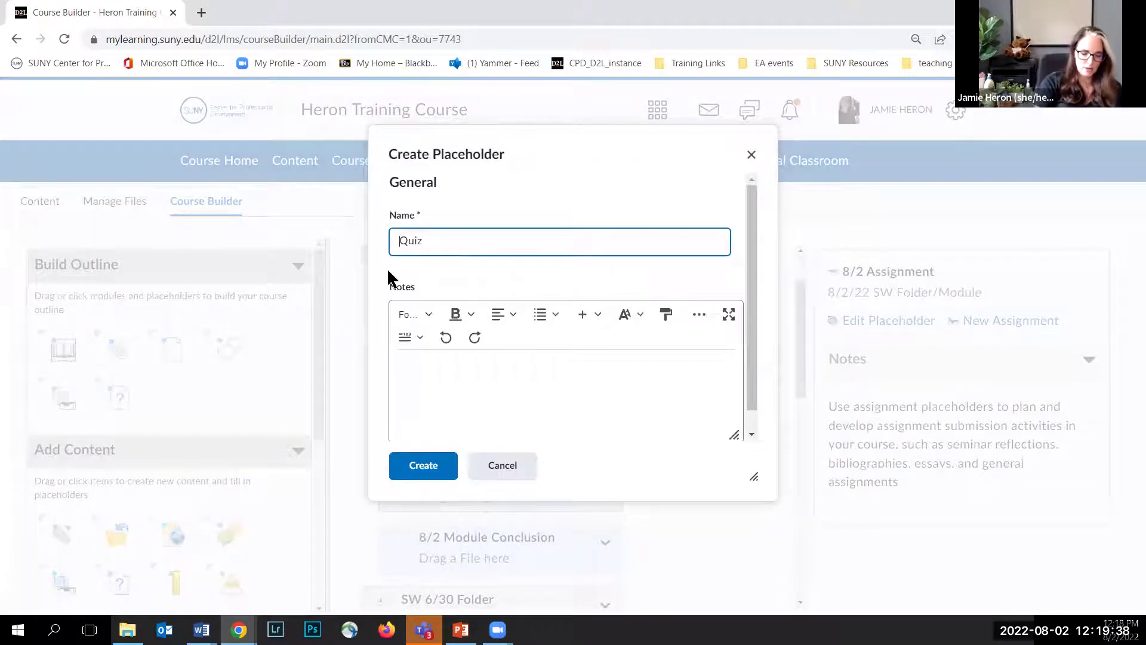
{"action": "type", "text": "8/2"}
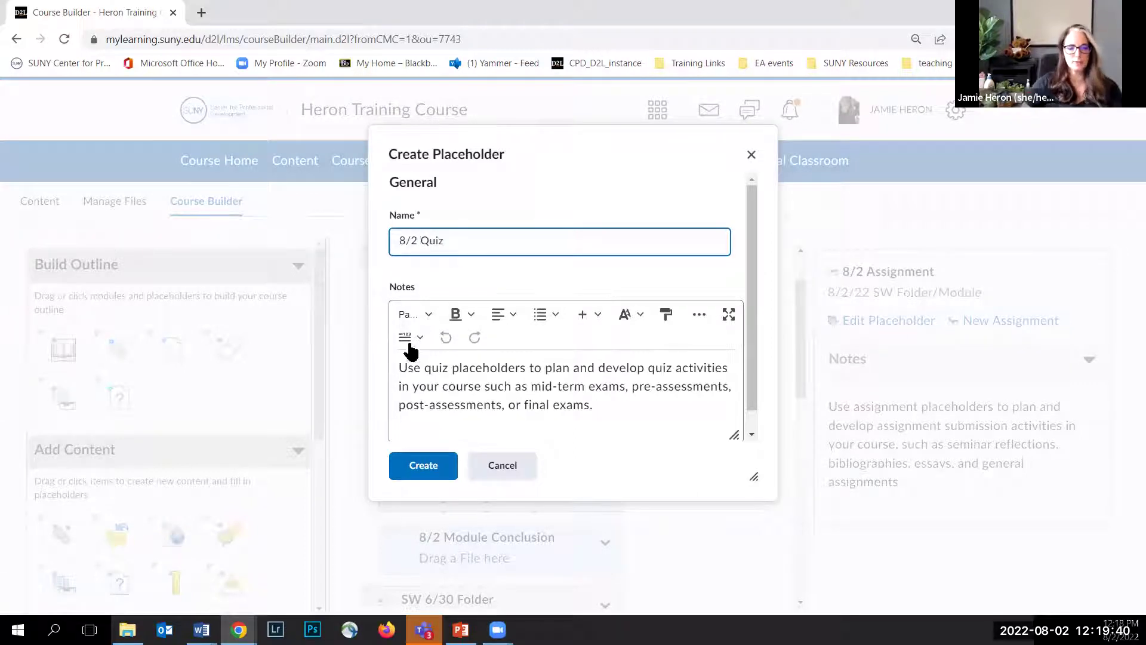
{"action": "left_click", "coordinate": [416, 465]}
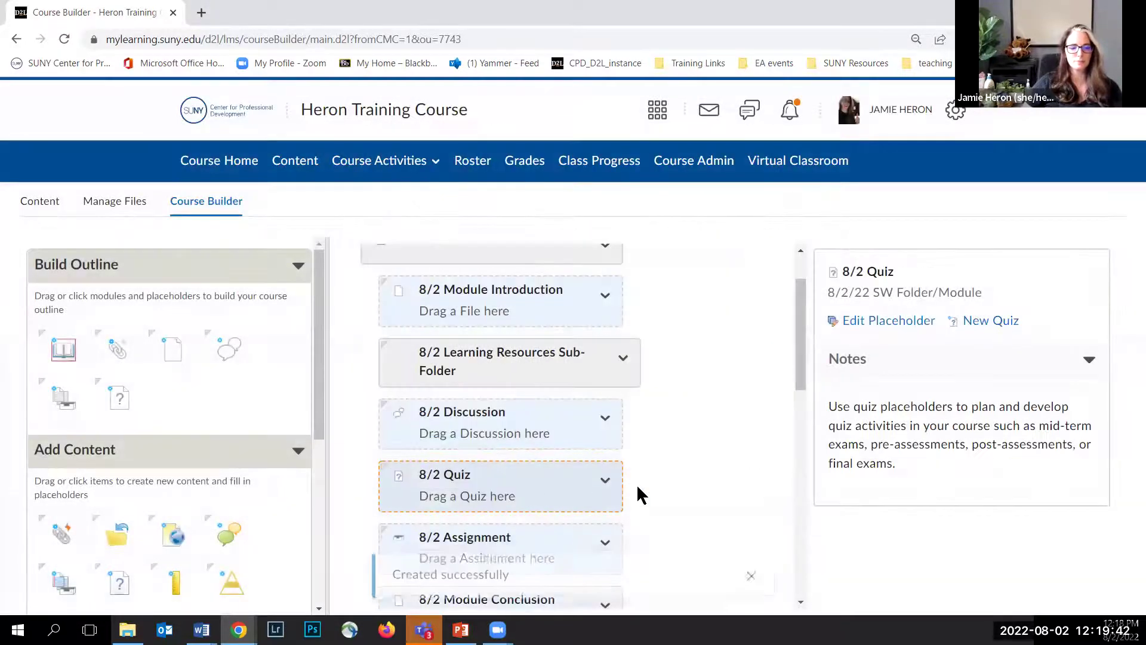
{"action": "left_click", "coordinate": [751, 573]}
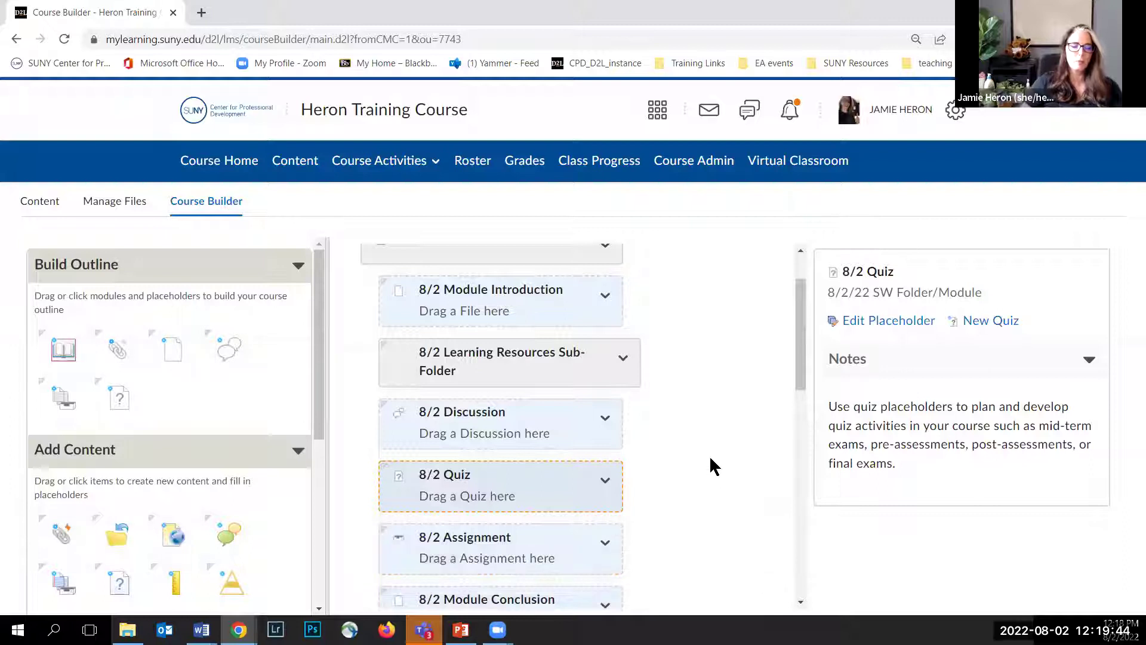
Review the 8/2/22 SW Folder/Module outline and expand the 6/15 SW Folder to compare its filled-in items with the placeholders
{"action": "scroll", "coordinate": [709, 455], "scroll_direction": "up", "scroll_amount": 3}
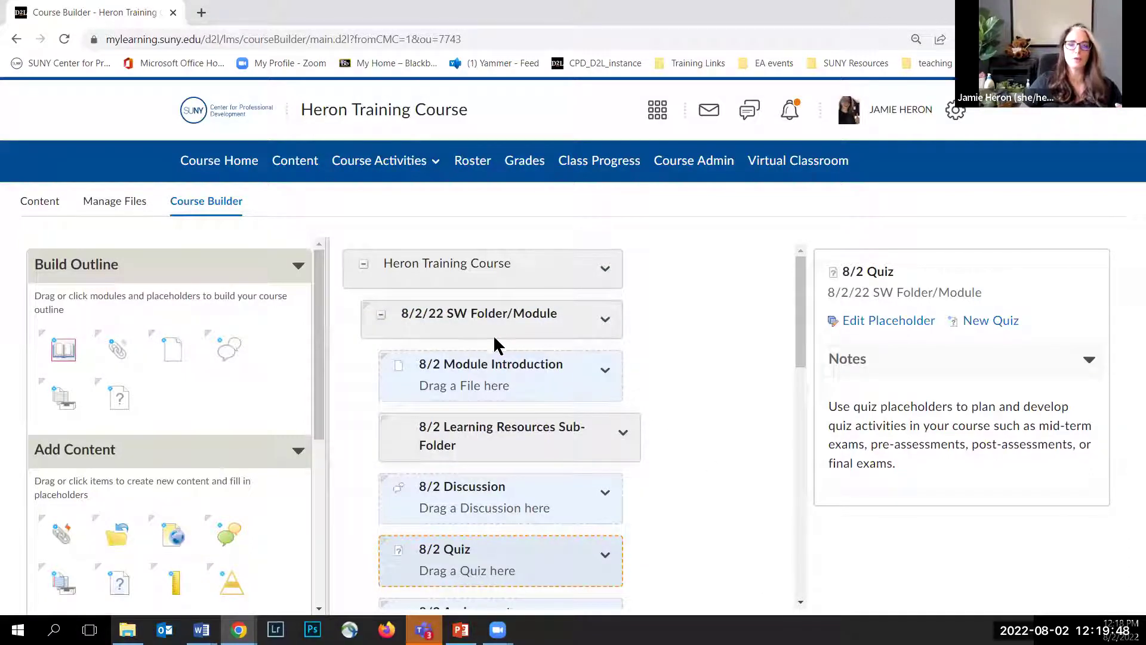
{"action": "scroll", "coordinate": [524, 491], "scroll_direction": "down", "scroll_amount": 4}
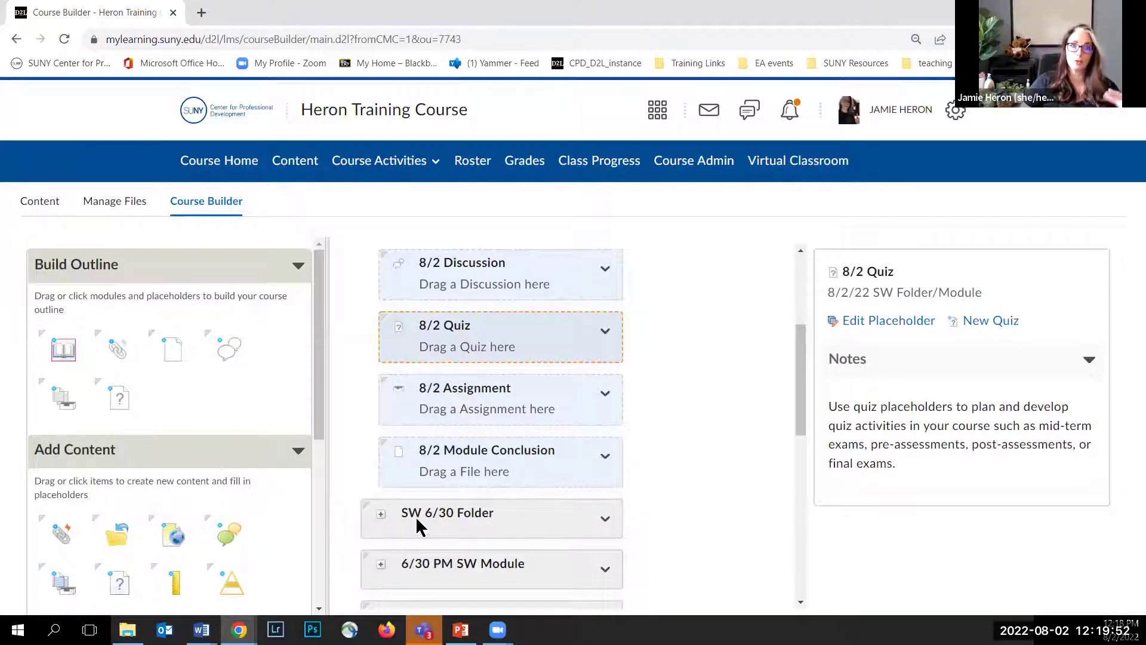
{"action": "scroll", "coordinate": [389, 519], "scroll_direction": "down", "scroll_amount": 1}
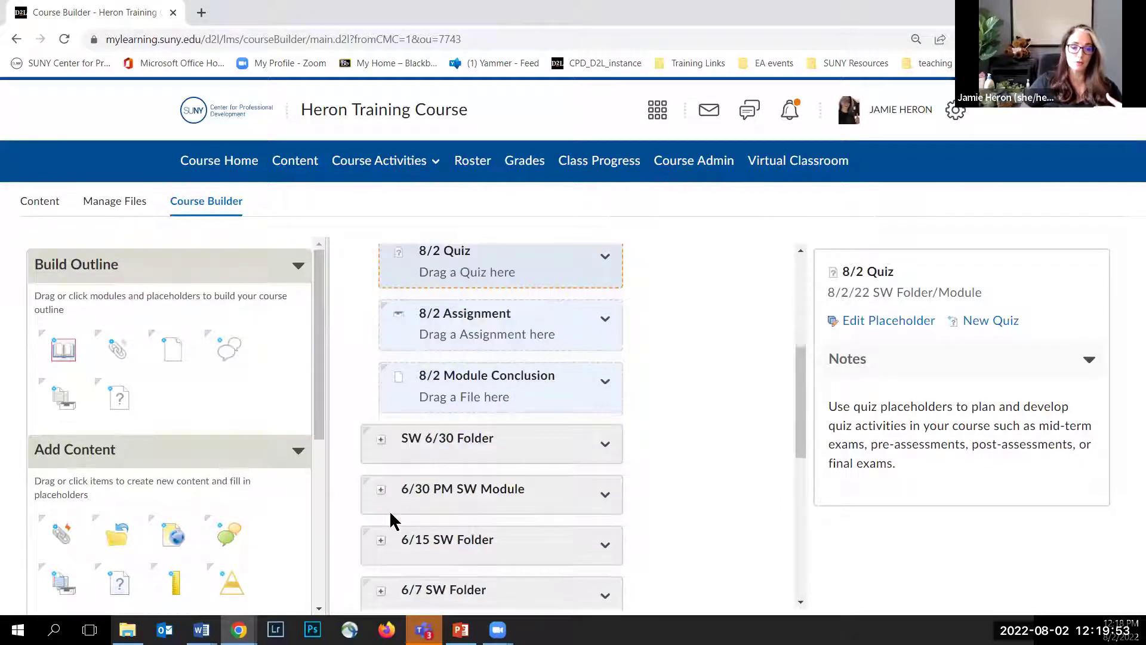
{"action": "left_click", "coordinate": [381, 544]}
{"action": "scroll", "coordinate": [515, 444], "scroll_direction": "down", "scroll_amount": 4}
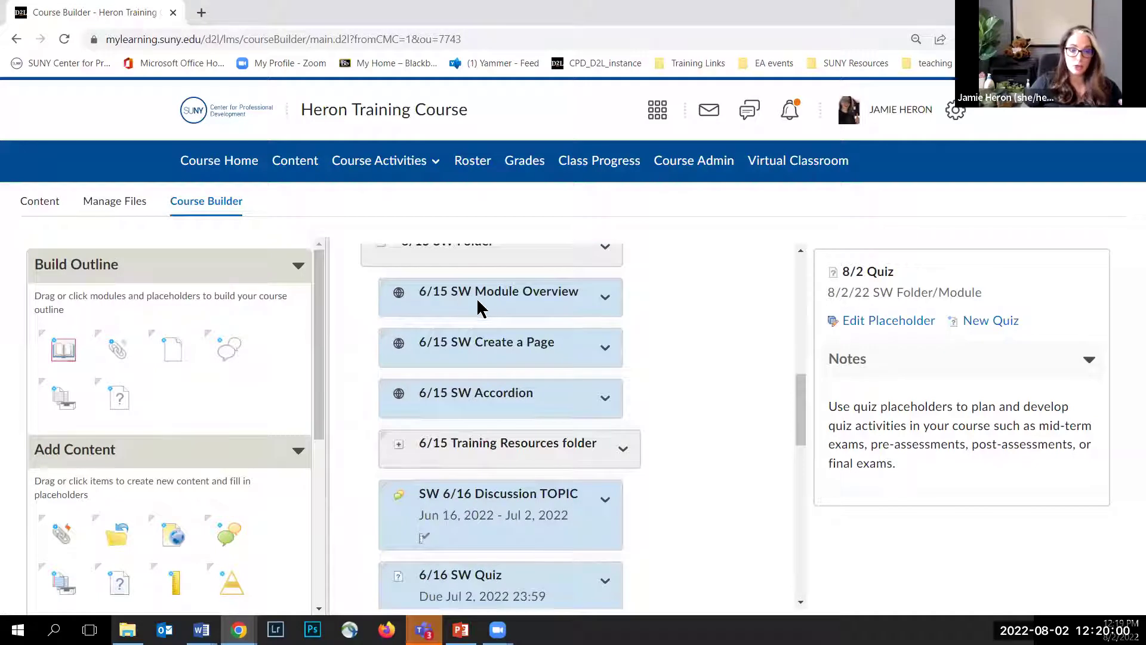
{"action": "scroll", "coordinate": [460, 345], "scroll_direction": "down", "scroll_amount": 3}
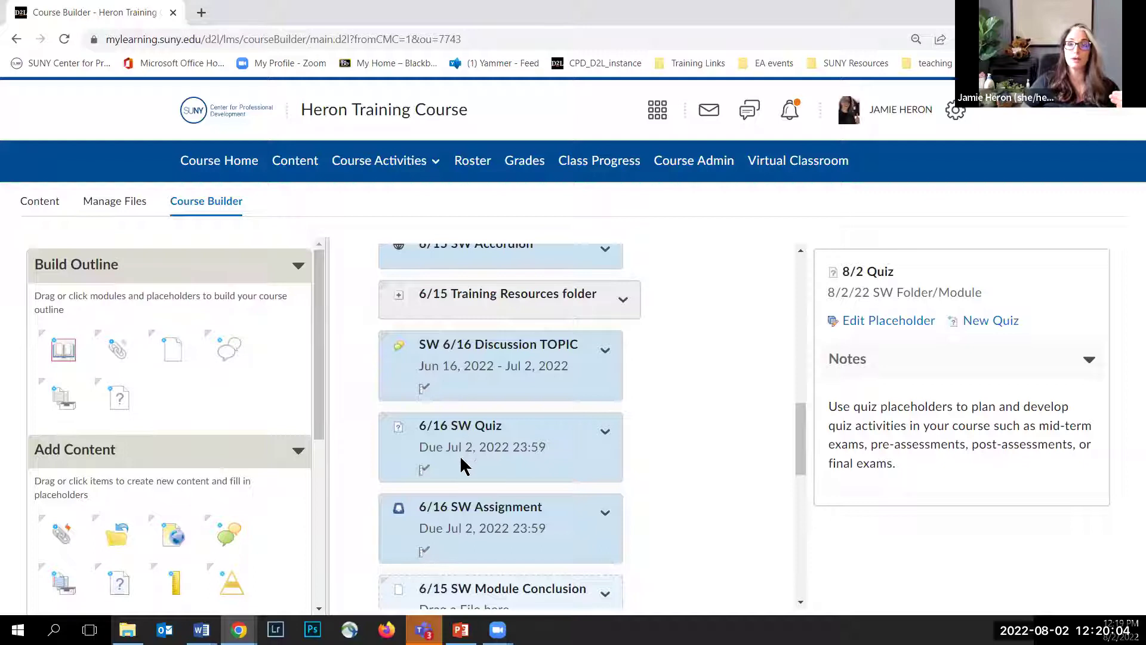
{"action": "scroll", "coordinate": [450, 481], "scroll_direction": "down", "scroll_amount": 3}
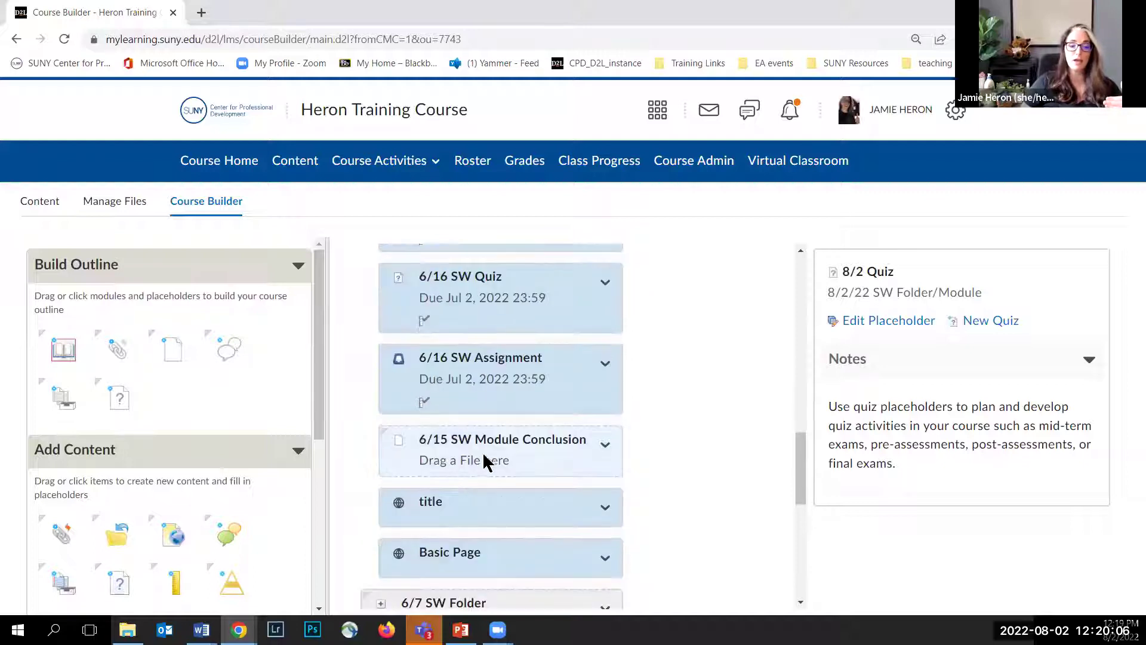
{"action": "scroll", "coordinate": [665, 400], "scroll_direction": "up", "scroll_amount": 10}
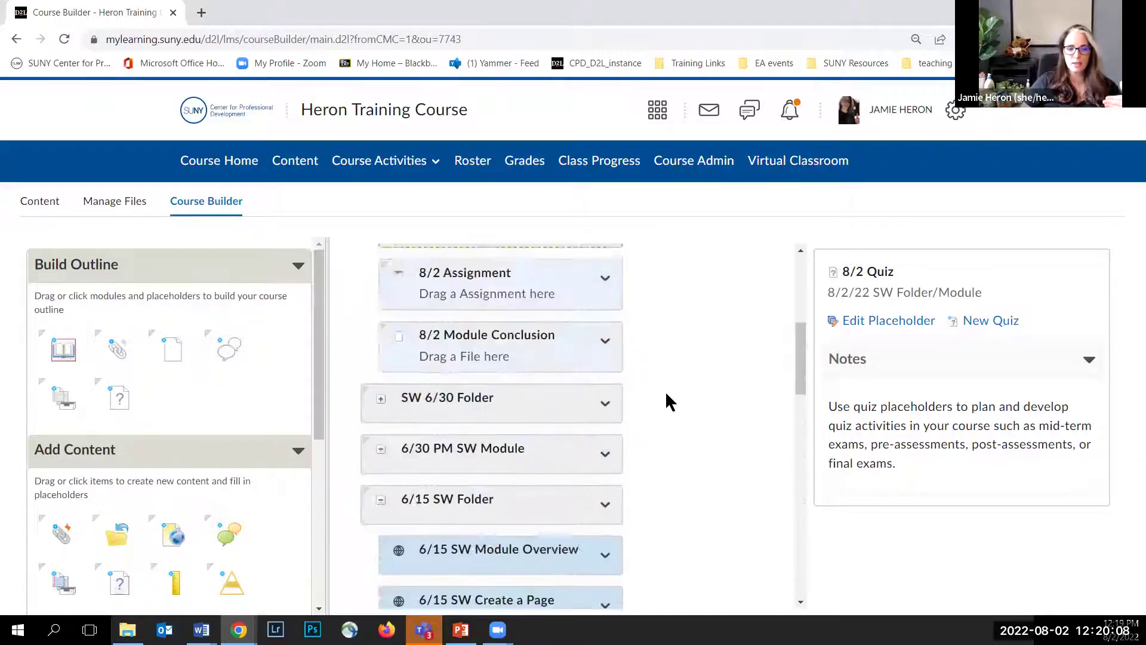
{"action": "scroll", "coordinate": [414, 472], "scroll_direction": "up", "scroll_amount": 2}
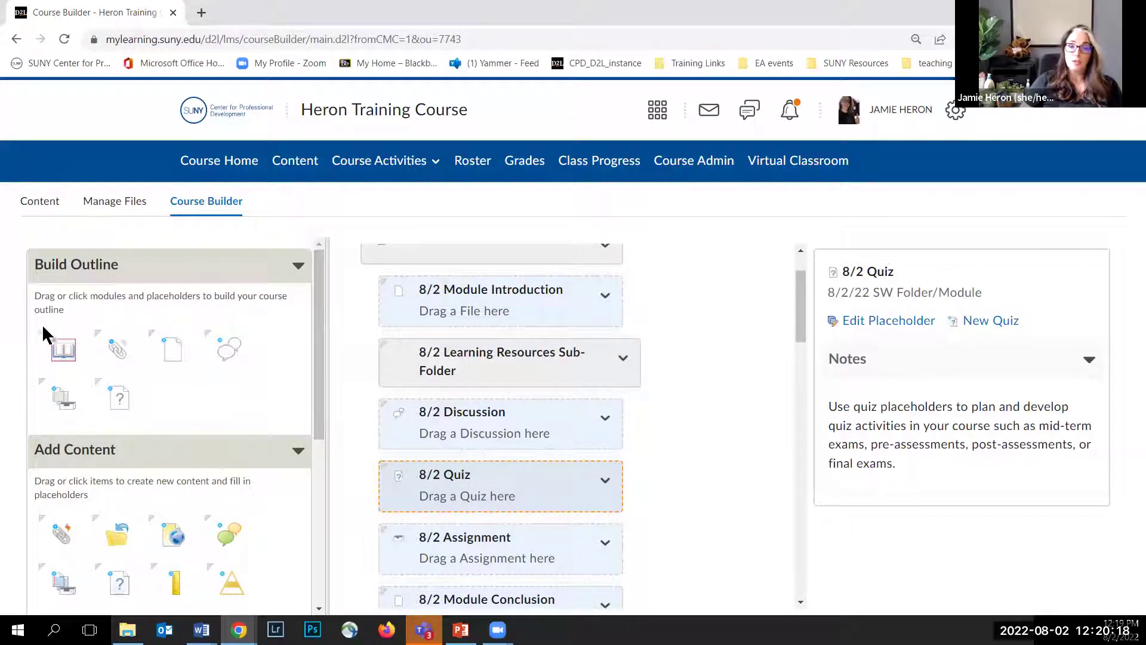
Start a new HTML file in the 8/2 Module Introduction placeholder, keeping the prefilled name, file name and destination folder
{"action": "scroll", "coordinate": [33, 343], "scroll_direction": "down", "scroll_amount": 3}
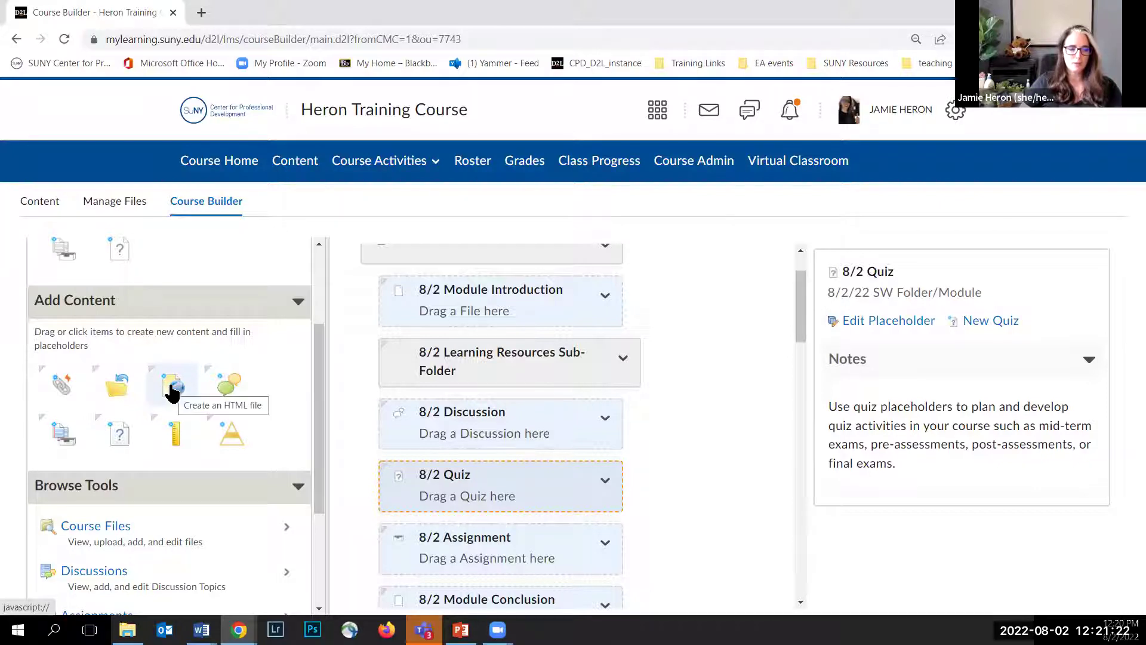
{"action": "left_click_drag", "start_coordinate": [172, 392], "coordinate": [421, 314]}
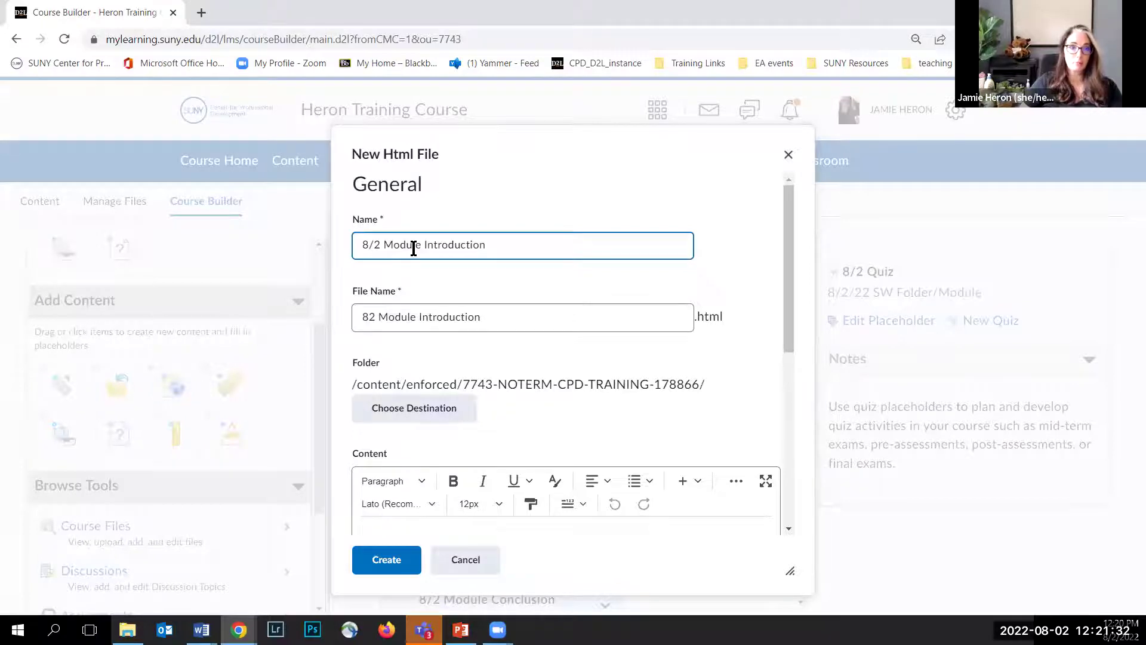
{"action": "scroll", "coordinate": [405, 290], "scroll_direction": "down", "scroll_amount": 3}
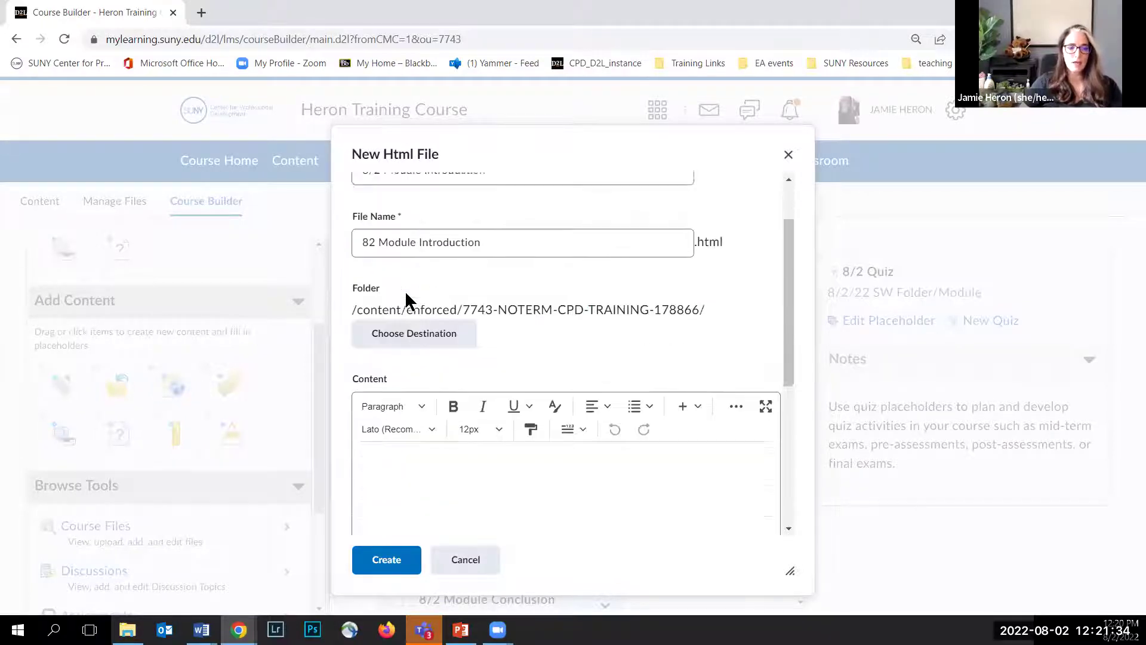
{"action": "scroll", "coordinate": [411, 400], "scroll_direction": "down", "scroll_amount": 1}
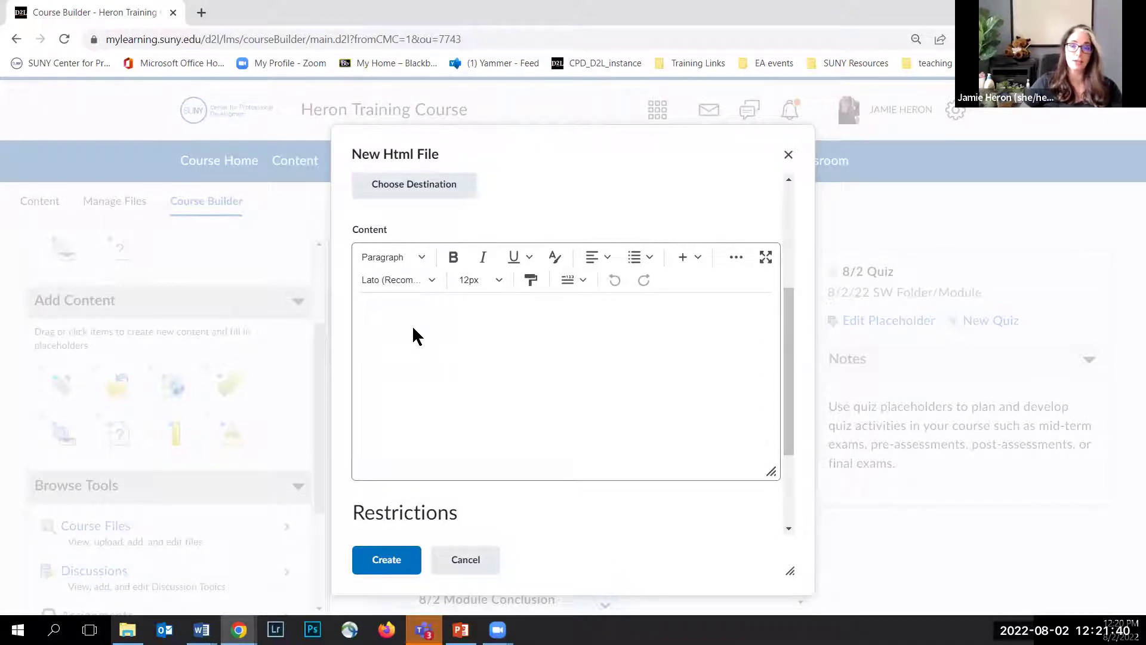
Enter "Use the Module Intro Doc Template" as the page content and create the HTML file without start or end dates
{"action": "left_click", "coordinate": [412, 327]}
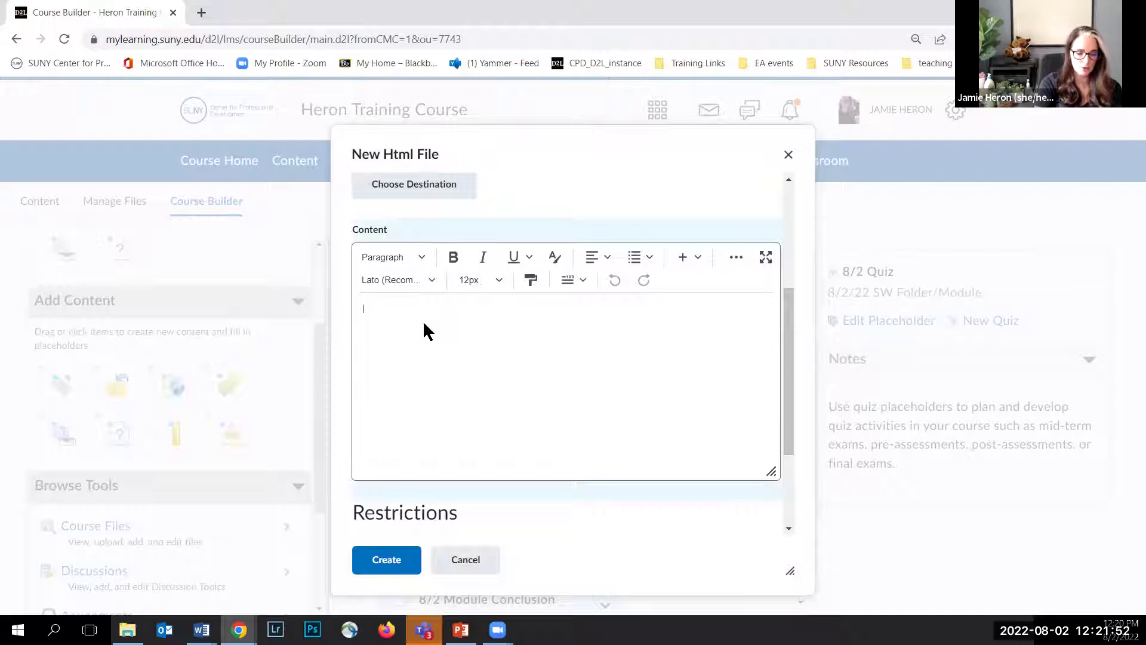
{"action": "type", "text": "Use the"}
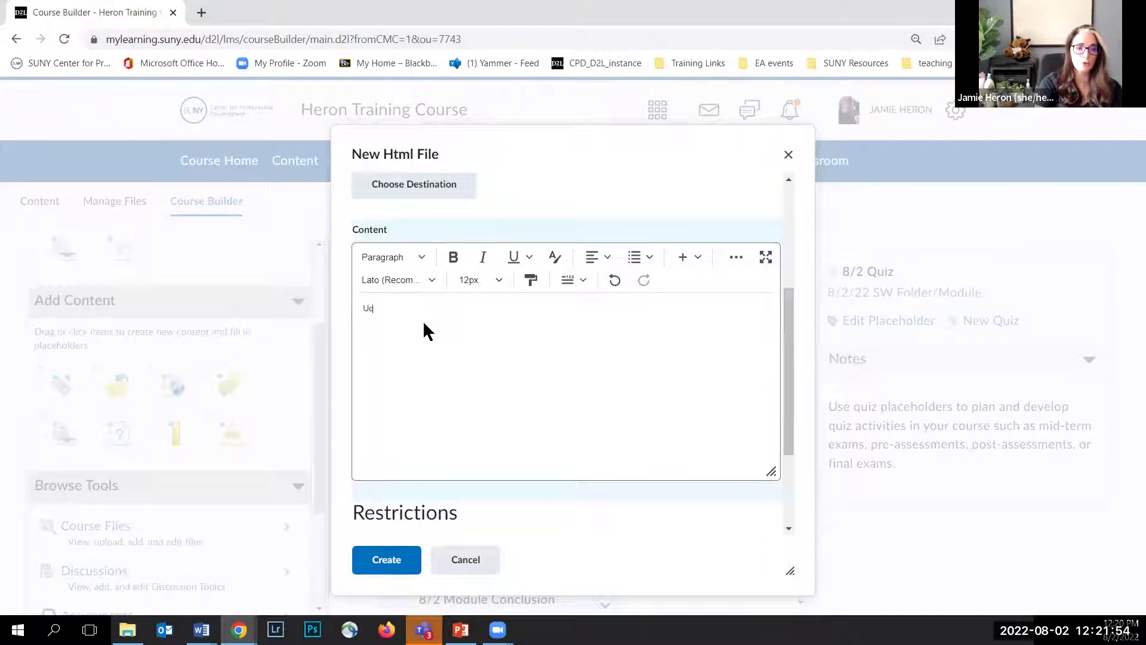
{"action": "type", "text": " Mondu"}
{"action": "key", "text": "BackSpace"}
{"action": "key", "text": "BackSpace"}
{"action": "key", "text": "BackSpace"}
{"action": "type", "text": "dule Intro Doc Template"}
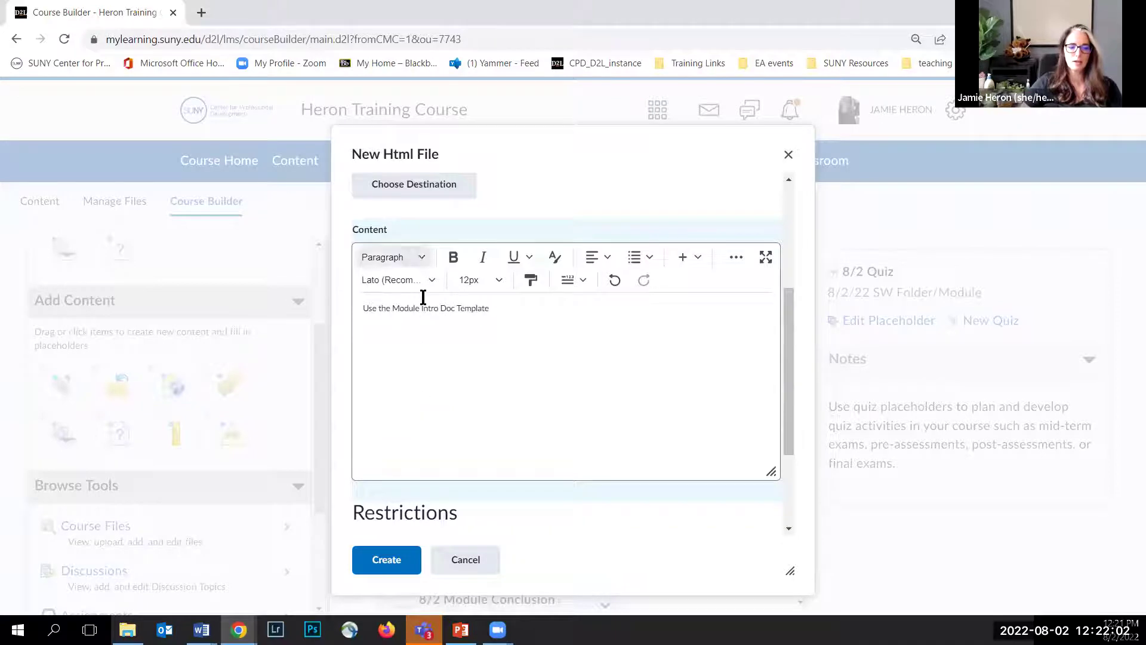
{"action": "scroll", "coordinate": [411, 352], "scroll_direction": "down", "scroll_amount": 2}
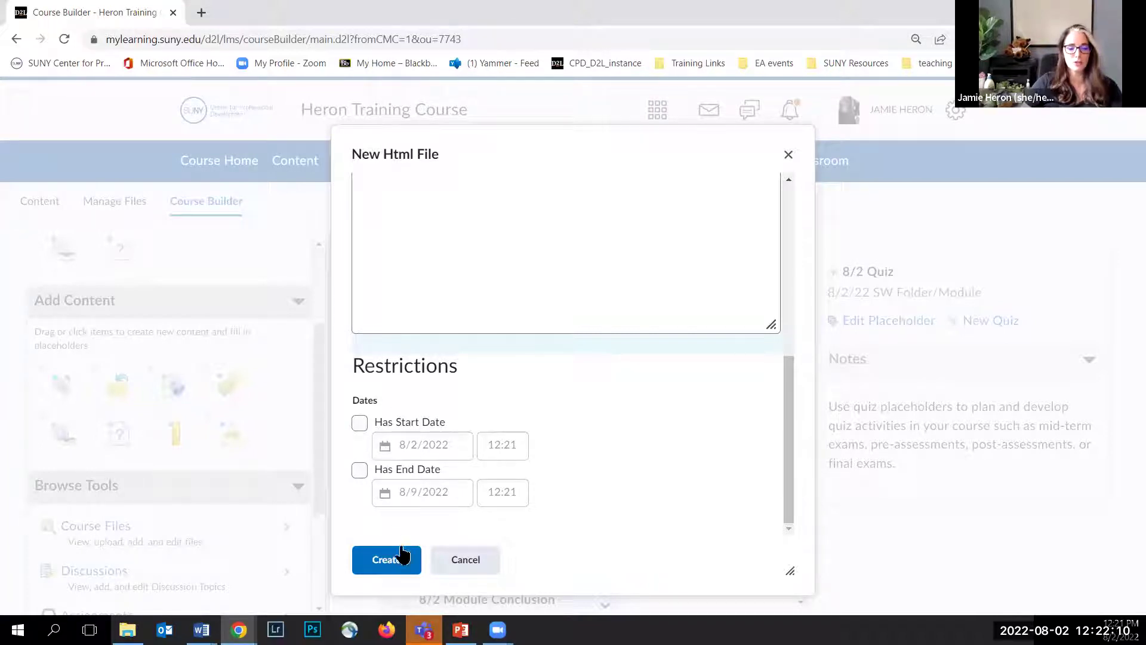
{"action": "left_click", "coordinate": [394, 574]}
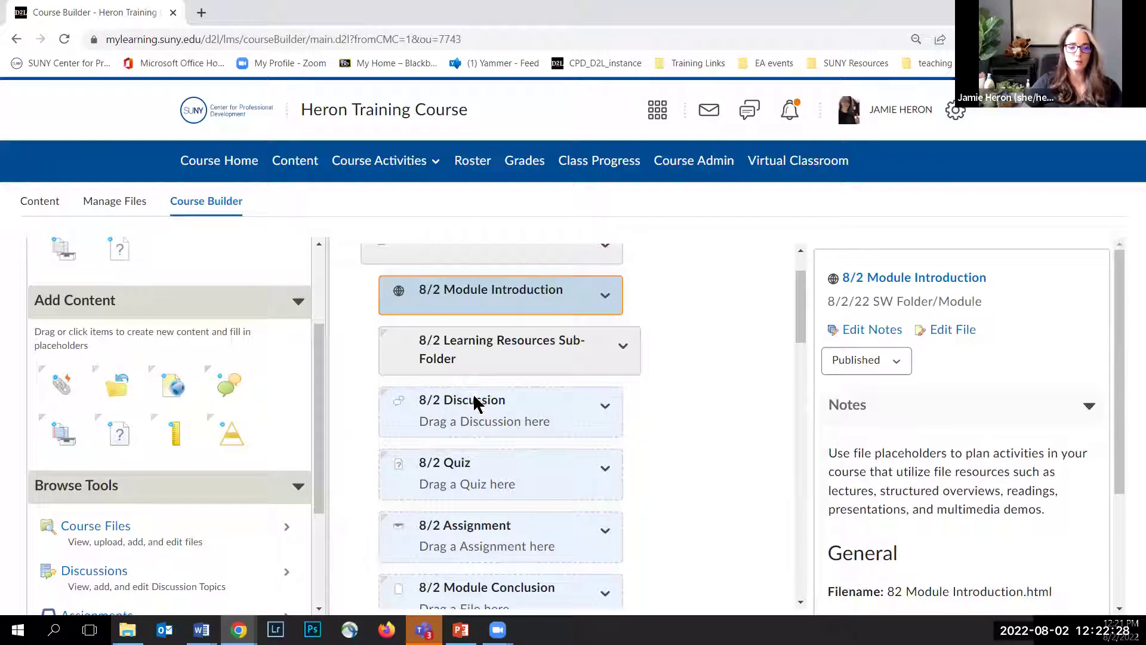
Start a new HTML file directly below the 8/2 Module Introduction in the outline and name it "8/2 Accordions Demo"
{"action": "scroll", "coordinate": [435, 460], "scroll_direction": "down", "scroll_amount": 1}
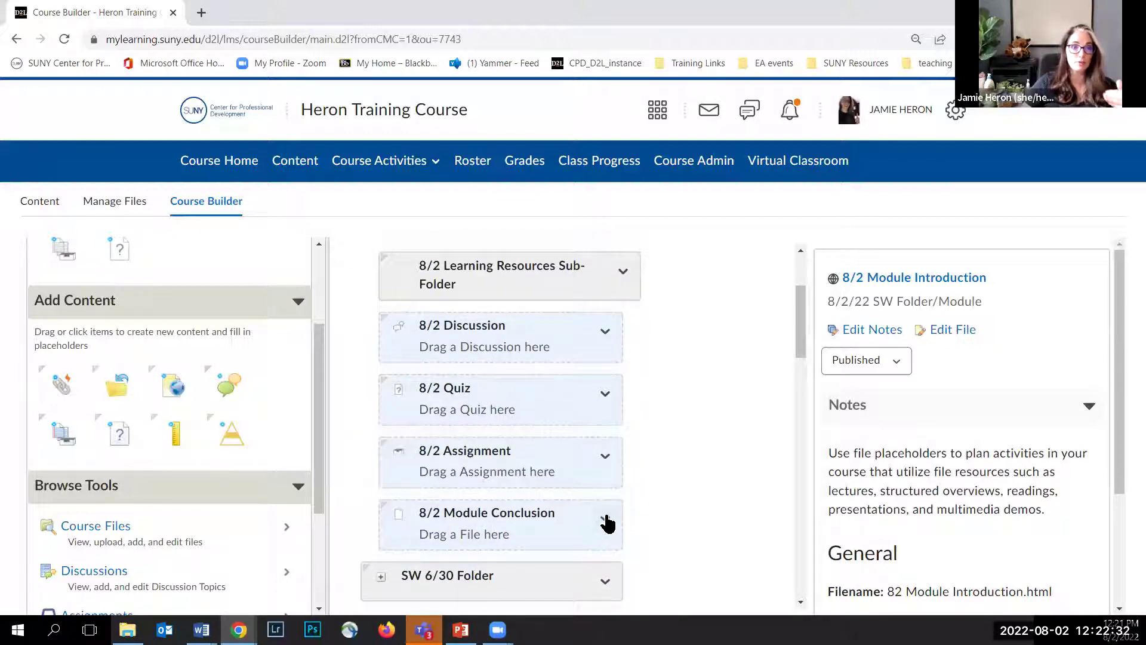
{"action": "scroll", "coordinate": [643, 489], "scroll_direction": "up", "scroll_amount": 1}
{"action": "scroll", "coordinate": [642, 485], "scroll_direction": "up", "scroll_amount": 1}
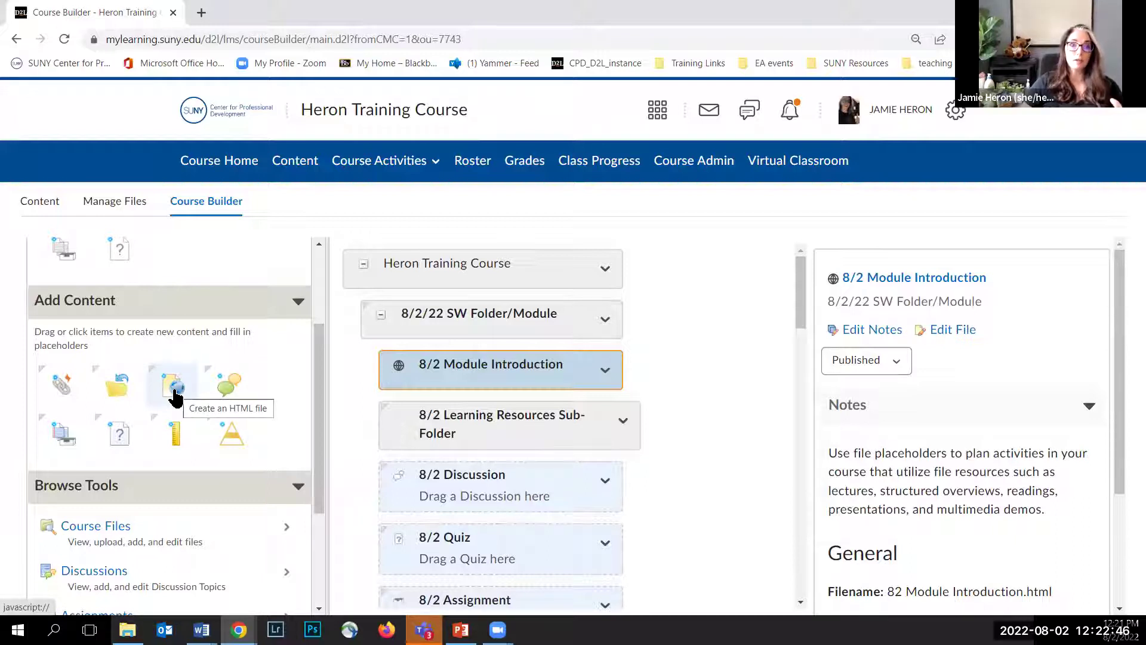
{"action": "left_click_drag", "start_coordinate": [175, 397], "coordinate": [386, 399]}
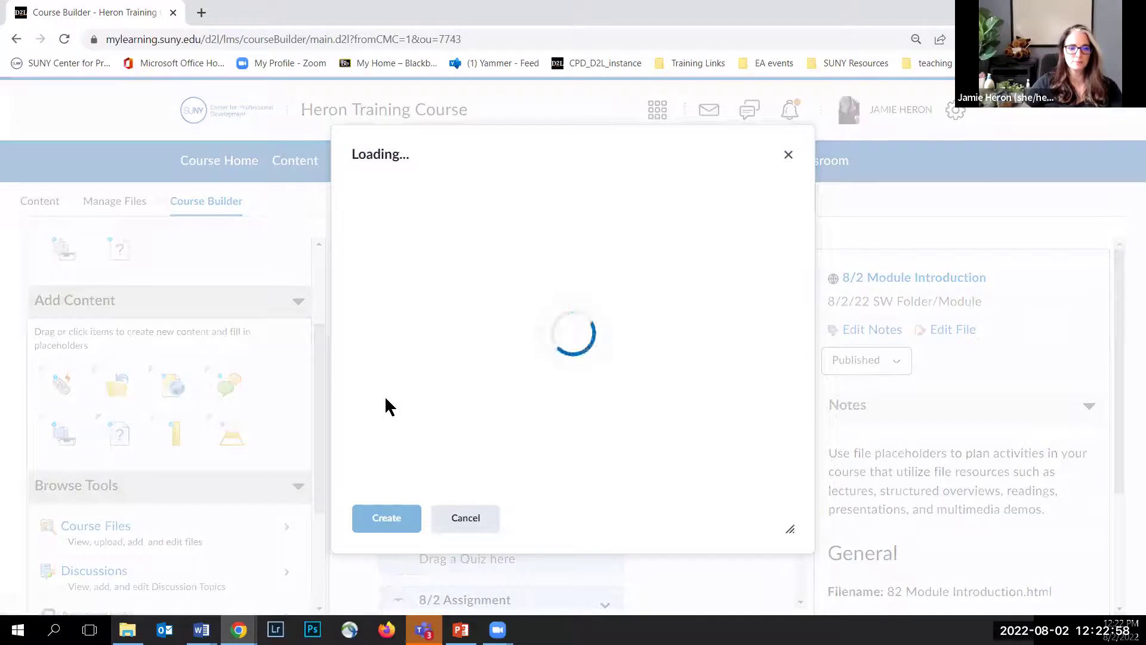
{"action": "left_click", "coordinate": [370, 243]}
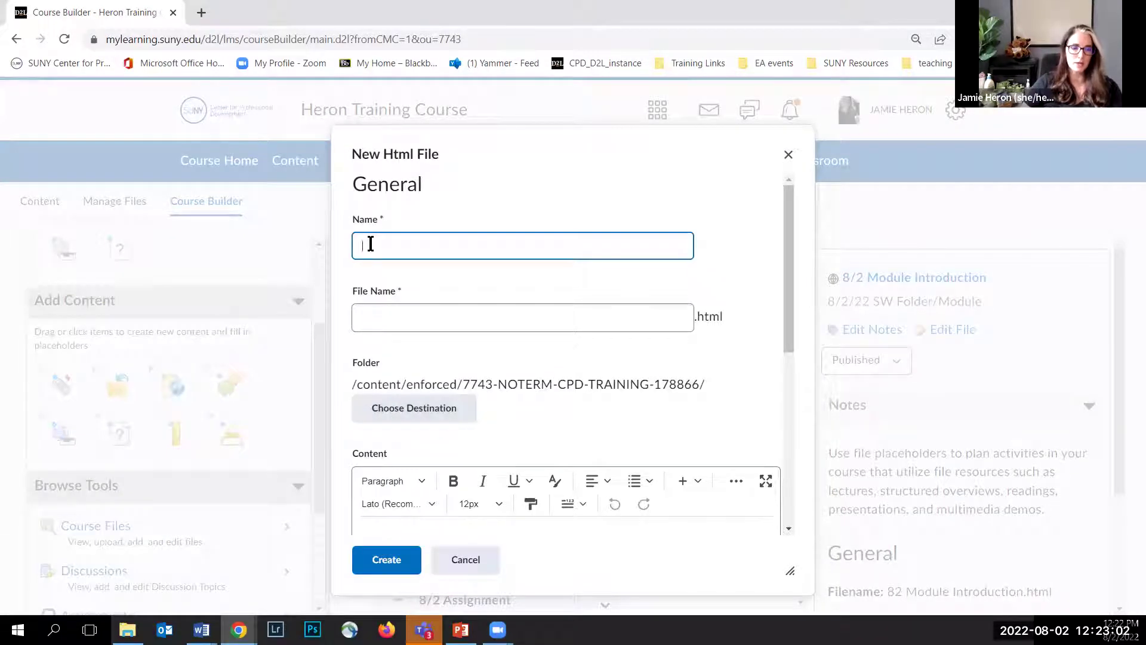
{"action": "type", "text": "8/2 "}
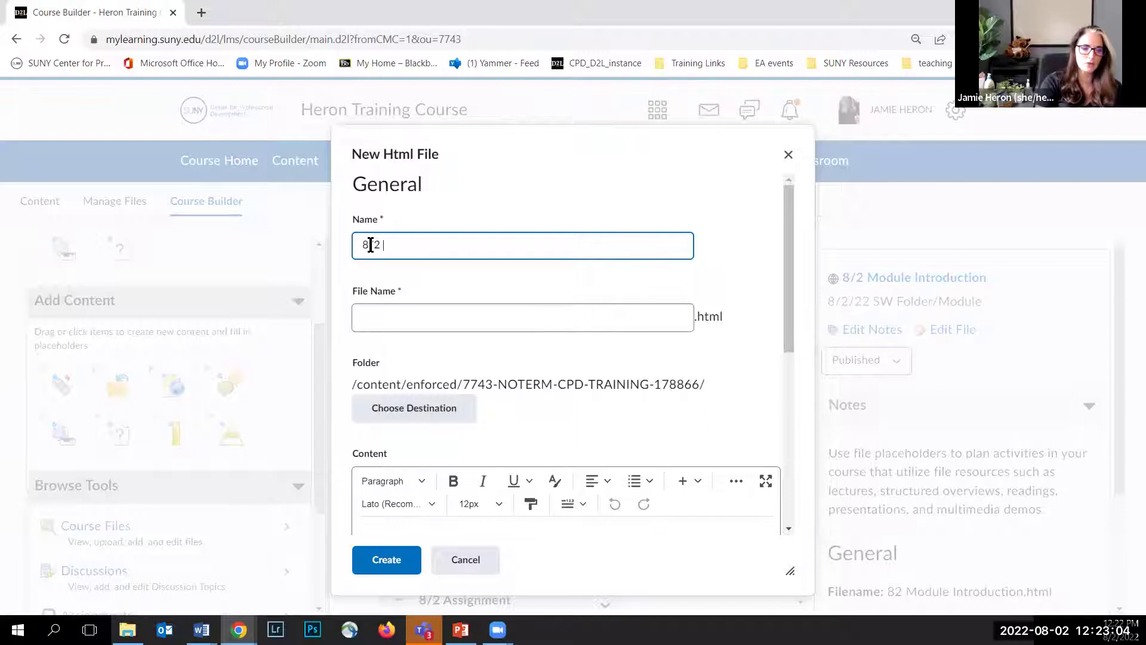
{"action": "type", "text": "Accordions"}
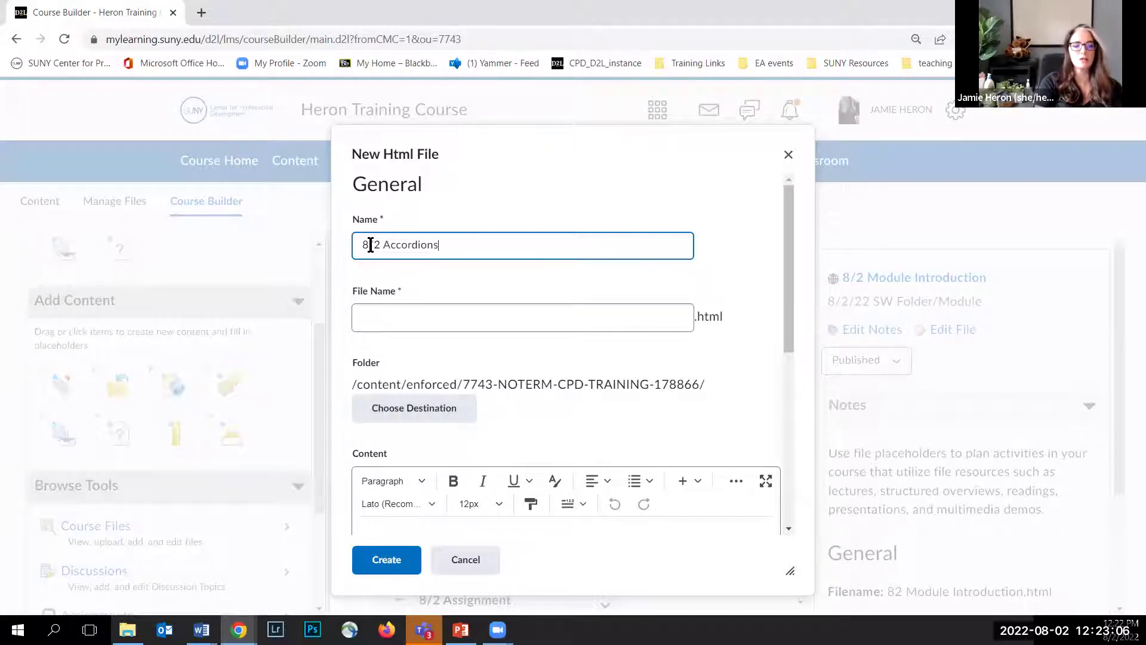
{"action": "type", "text": " Demo"}
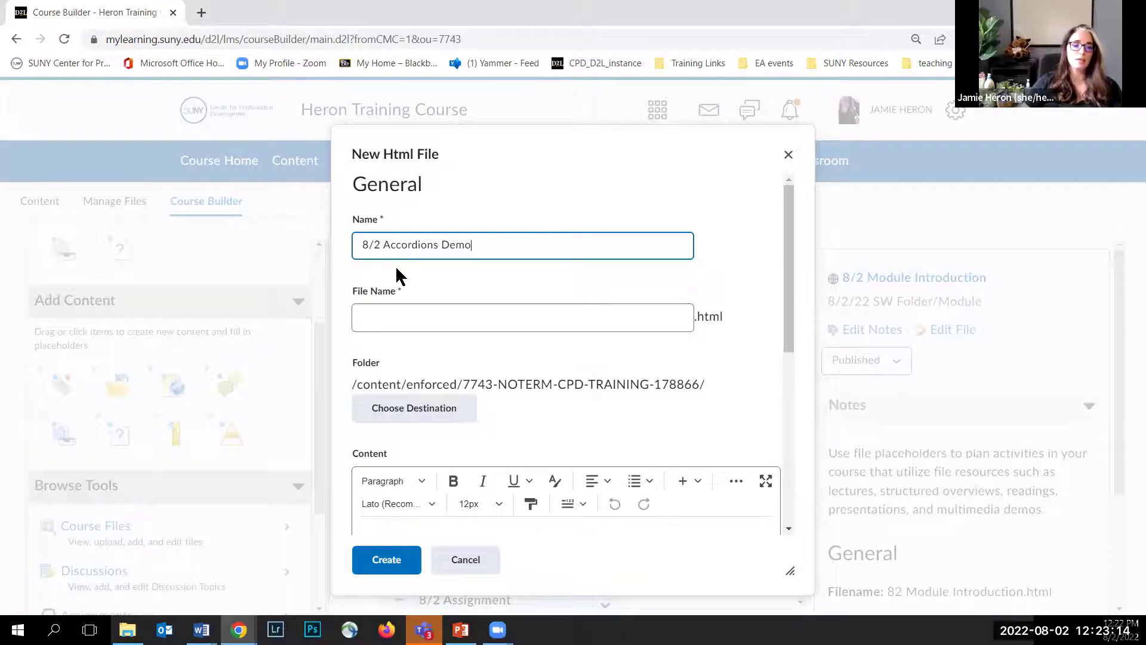
Accept "82 Accordions Demo" as the HTML file name and keep the default destination folder
{"action": "scroll", "coordinate": [392, 264], "scroll_direction": "down", "scroll_amount": 1}
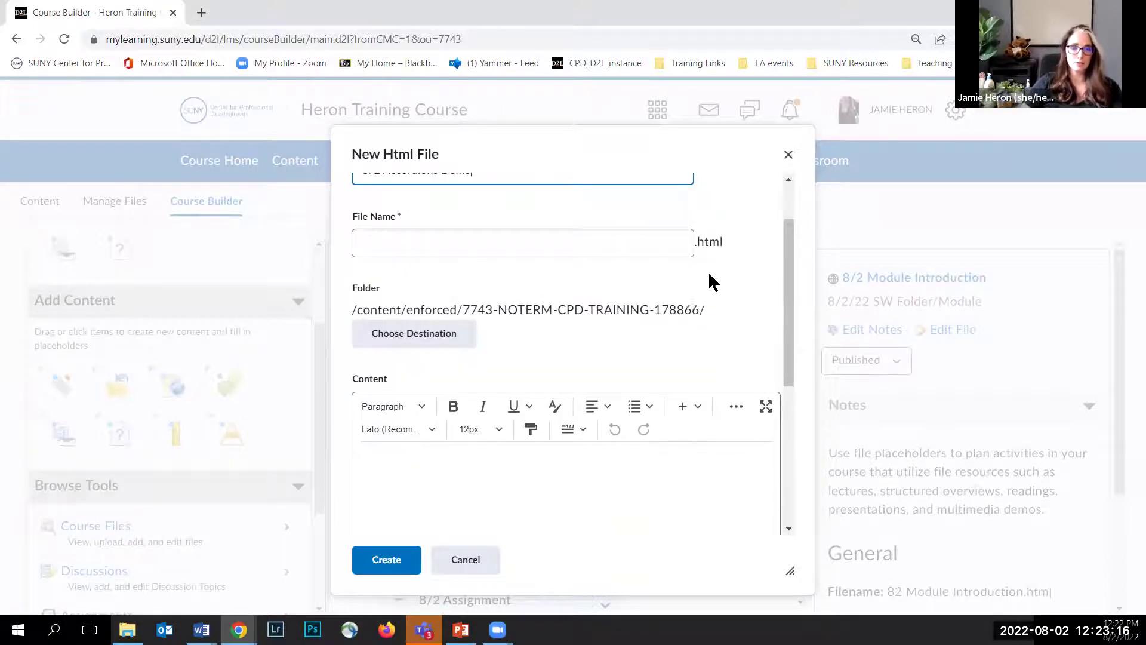
{"action": "left_click", "coordinate": [737, 284]}
{"action": "left_click", "coordinate": [643, 254]}
{"action": "scroll", "coordinate": [613, 249], "scroll_direction": "up", "scroll_amount": 1}
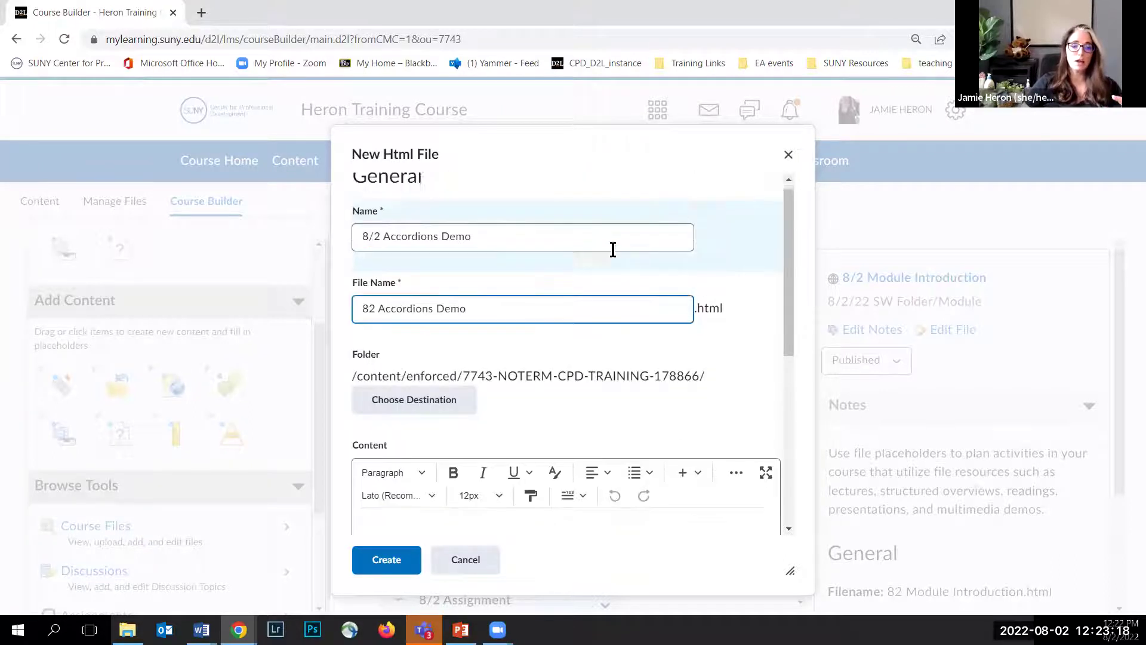
{"action": "left_click", "coordinate": [391, 246]}
{"action": "key", "text": "Tab"}
{"action": "left_click", "coordinate": [746, 382]}
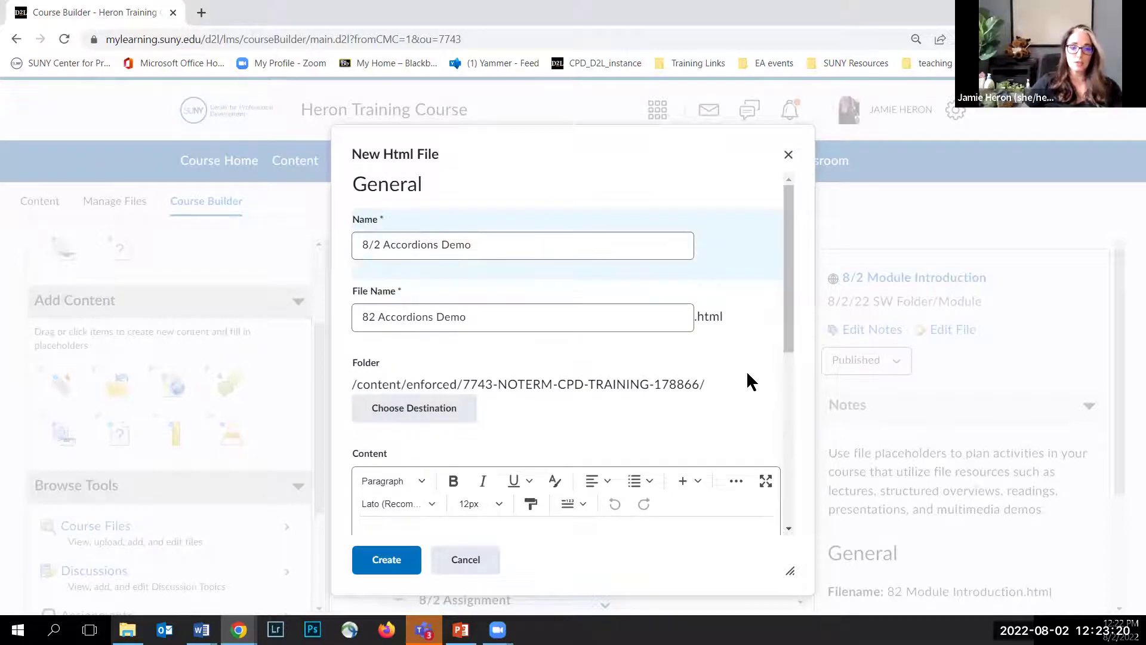
{"action": "scroll", "coordinate": [734, 358], "scroll_direction": "down", "scroll_amount": 1}
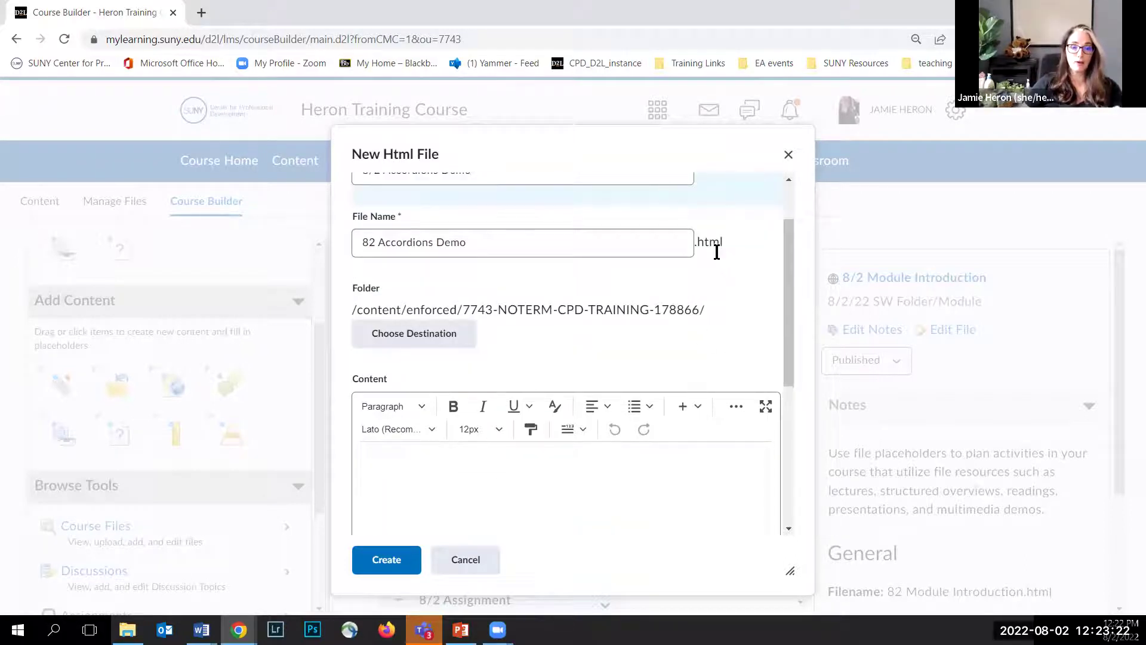
{"action": "scroll", "coordinate": [384, 245], "scroll_direction": "up", "scroll_amount": 1}
{"action": "left_click", "coordinate": [374, 248]}
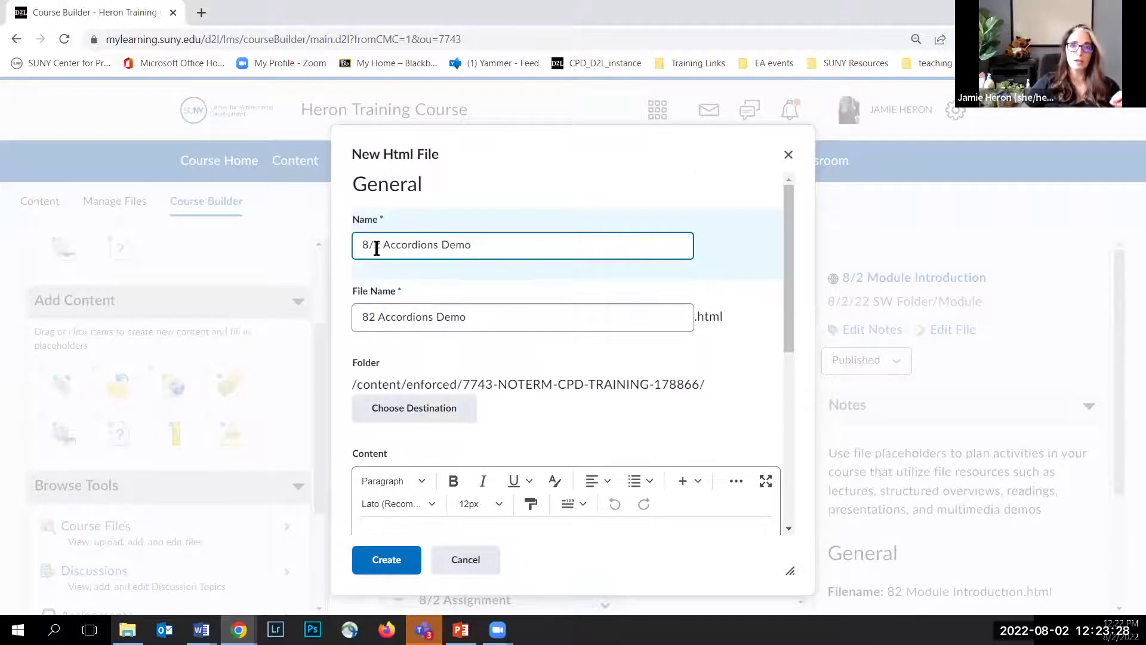
{"action": "left_click", "coordinate": [362, 320]}
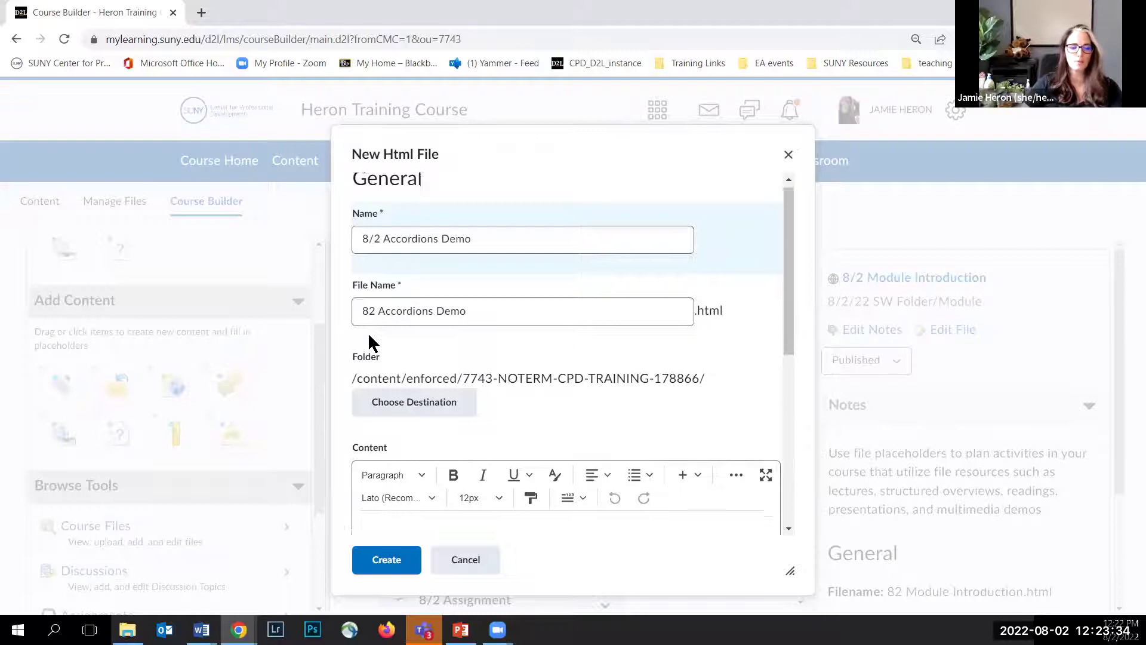
Enter "Use the Accordion Doc Template" as the page content and create the file without start or end dates
{"action": "scroll", "coordinate": [367, 331], "scroll_direction": "down", "scroll_amount": 4}
{"action": "left_click", "coordinate": [380, 314]}
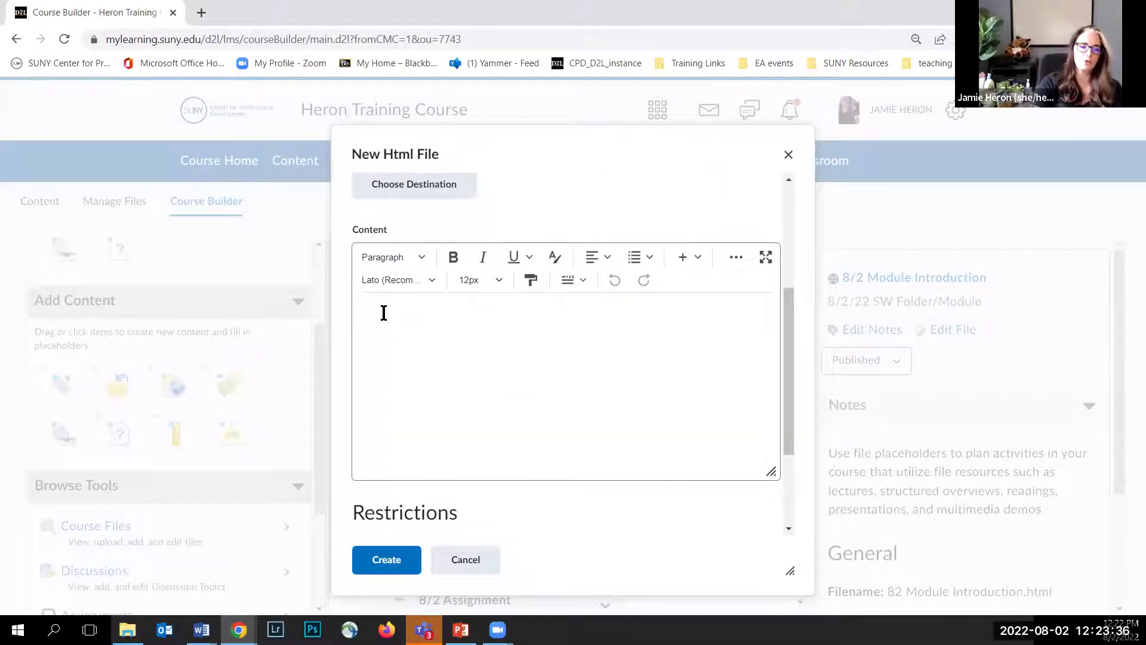
{"action": "type", "text": "Use the"}
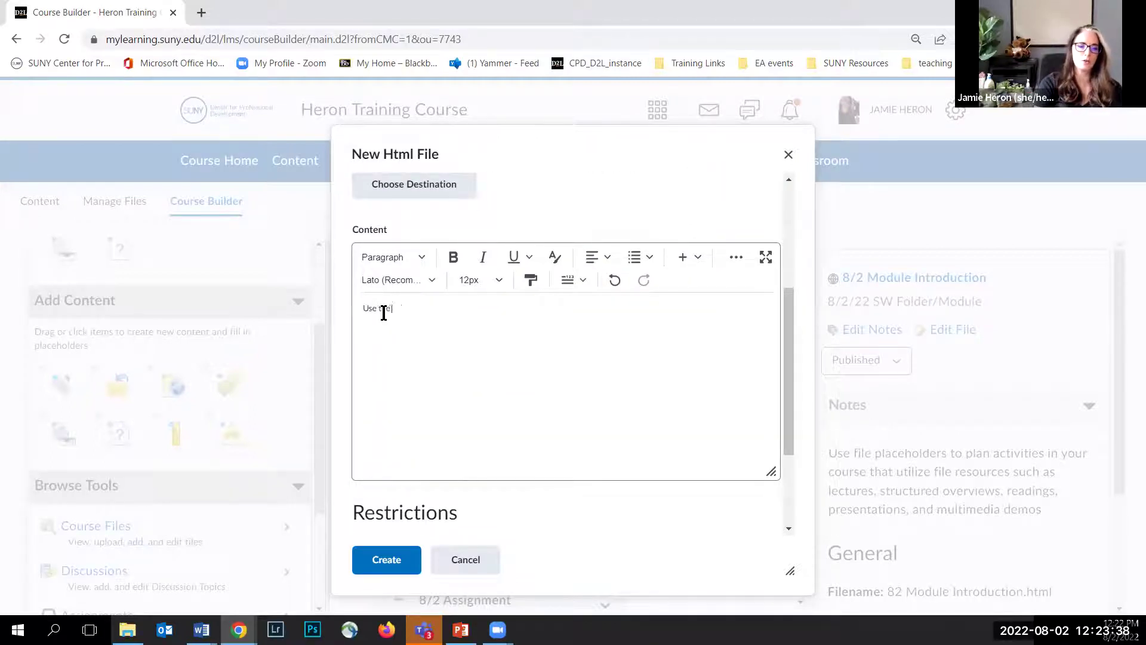
{"action": "type", "text": " Accordion"}
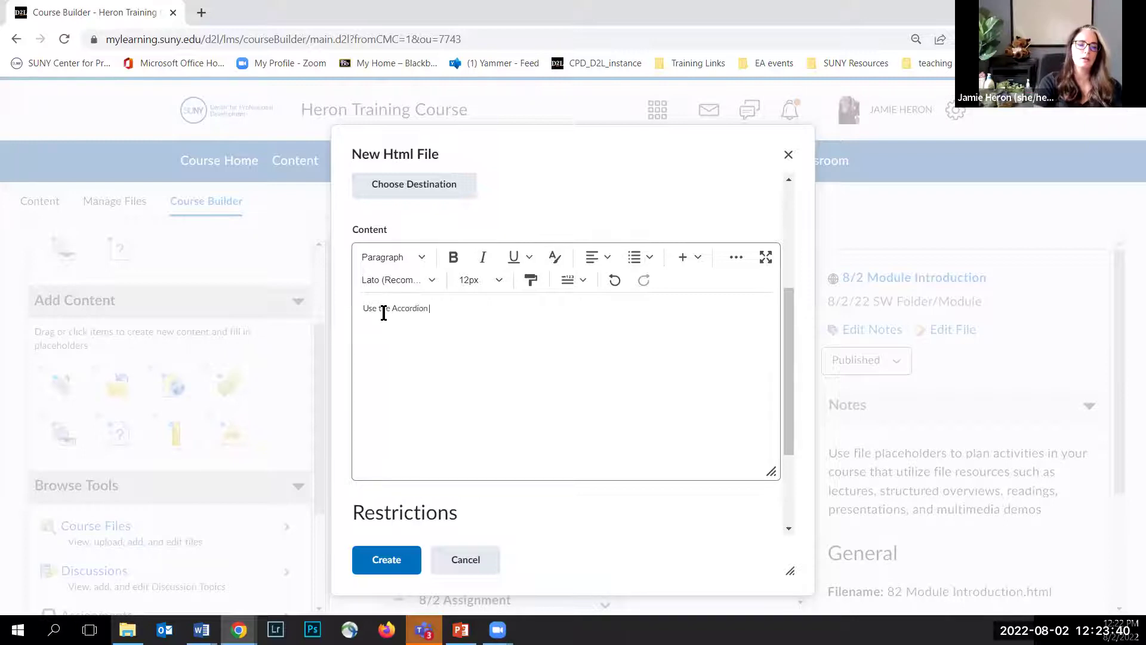
{"action": "type", "text": " Doc Template"}
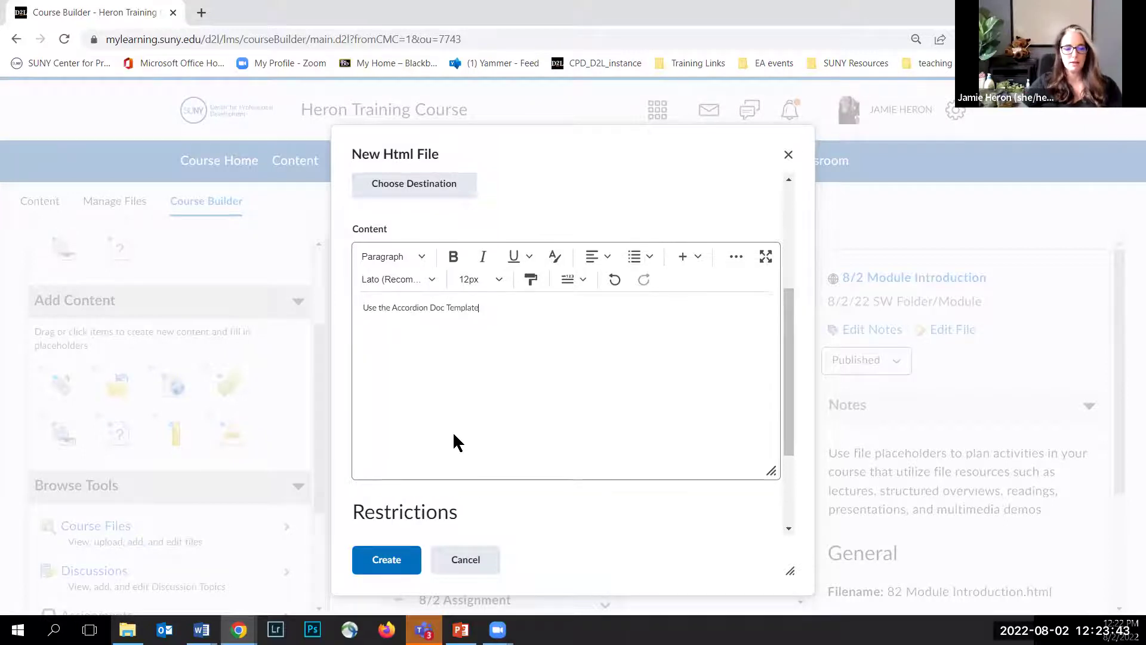
{"action": "scroll", "coordinate": [452, 440], "scroll_direction": "down", "scroll_amount": 3}
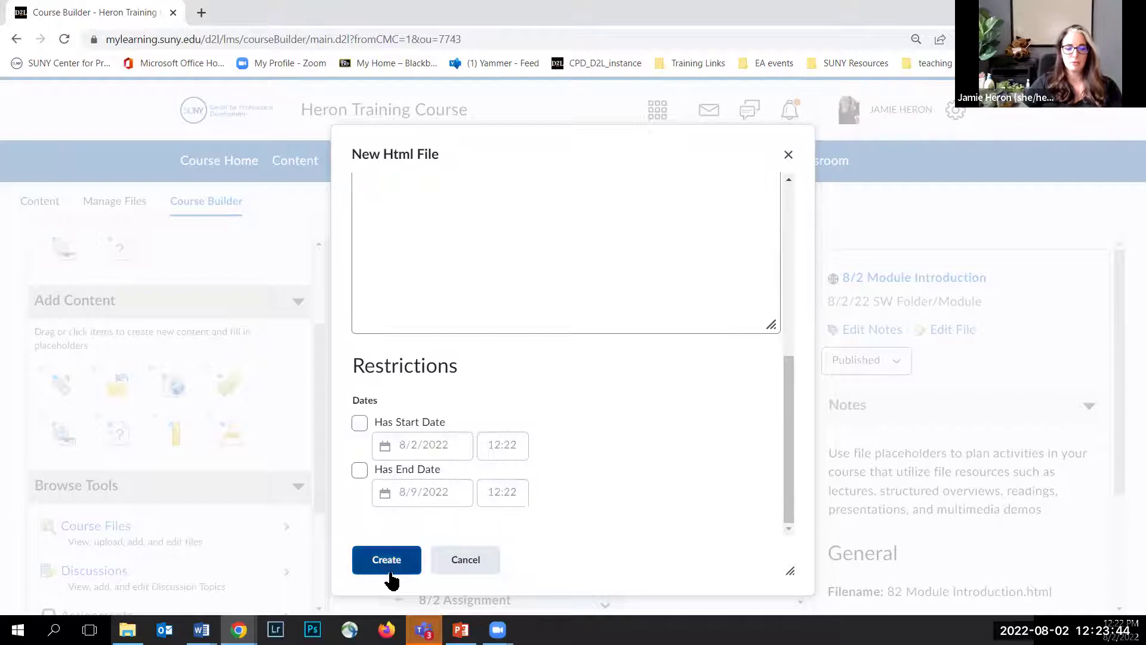
{"action": "left_click", "coordinate": [382, 564]}
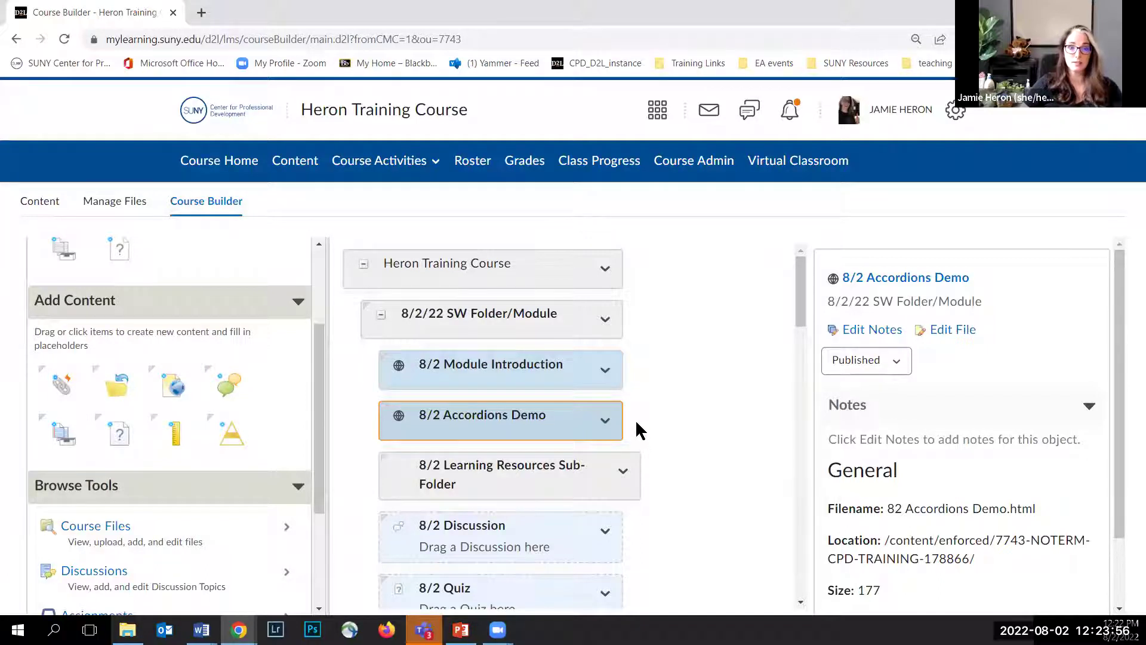
Open the course's Content table of contents and examine the 8/2/22 SW Folder/Module, collapsing and re-expanding its item list
{"action": "scroll", "coordinate": [647, 419], "scroll_direction": "down", "scroll_amount": 3}
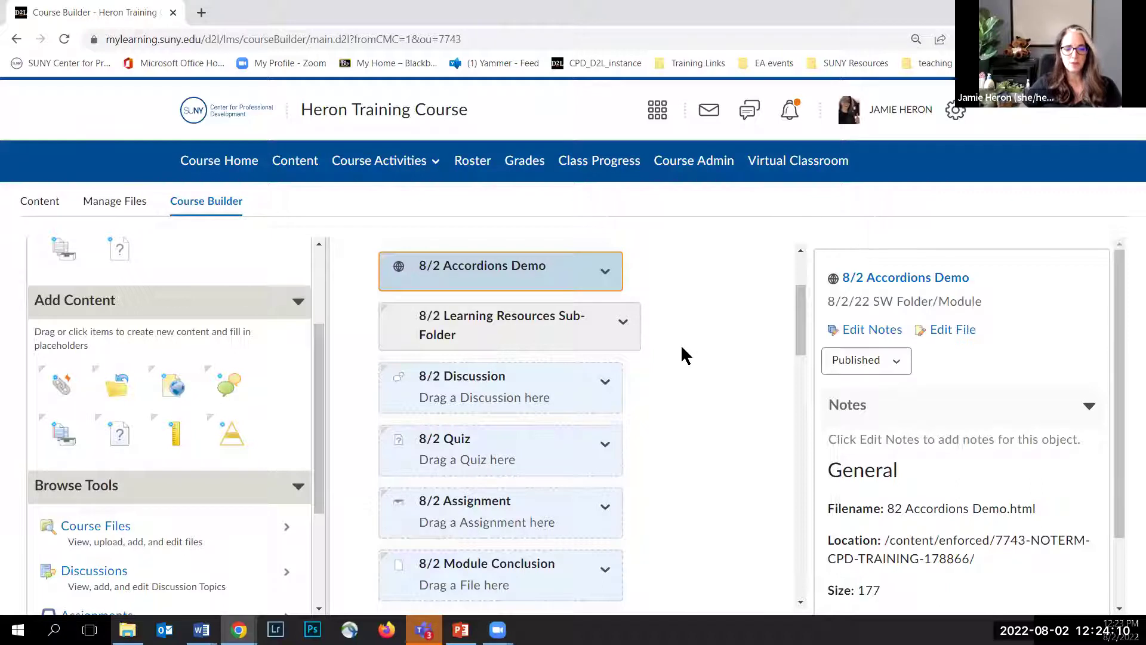
{"action": "scroll", "coordinate": [681, 347], "scroll_direction": "up", "scroll_amount": 3}
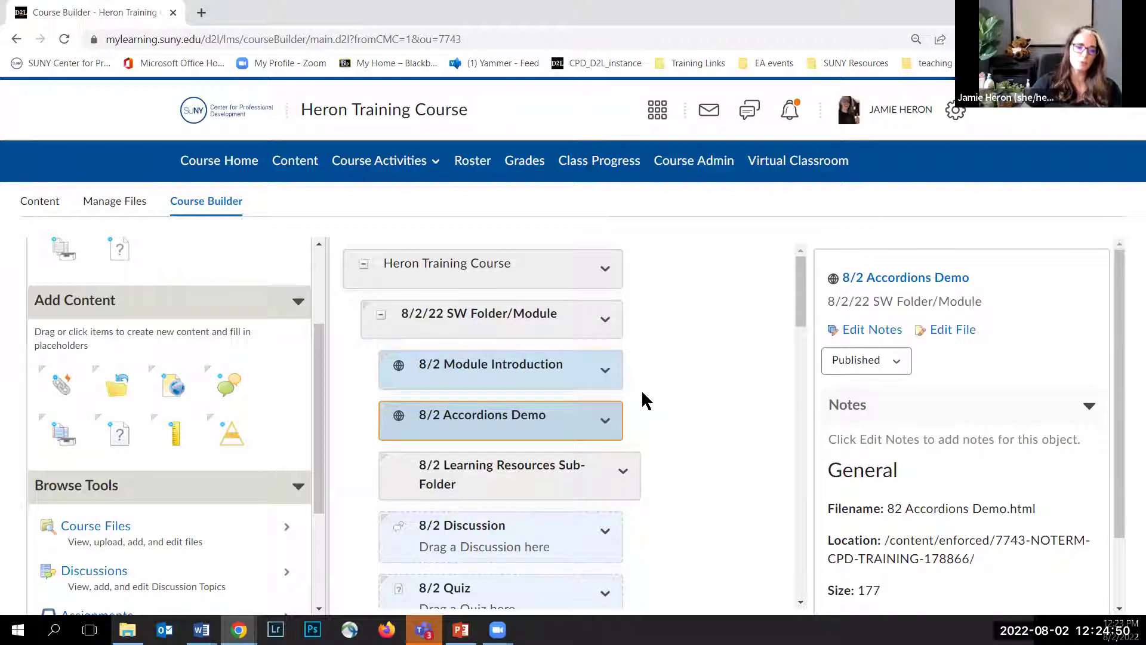
{"action": "scroll", "coordinate": [559, 437], "scroll_direction": "down", "scroll_amount": 1}
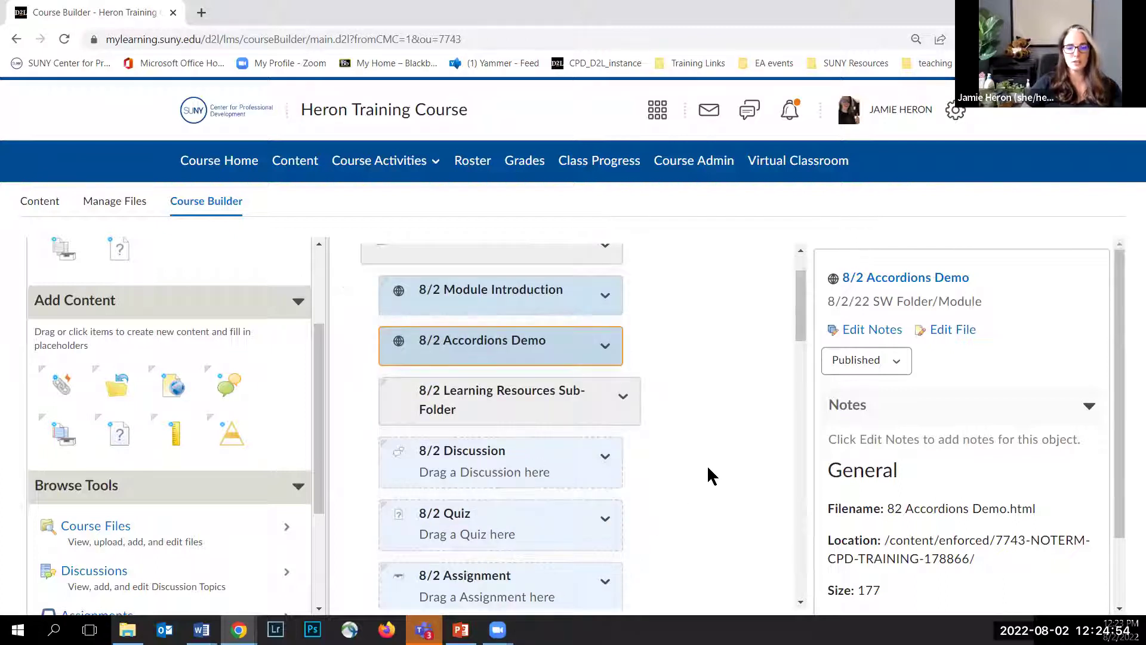
{"action": "scroll", "coordinate": [706, 465], "scroll_direction": "up", "scroll_amount": 1}
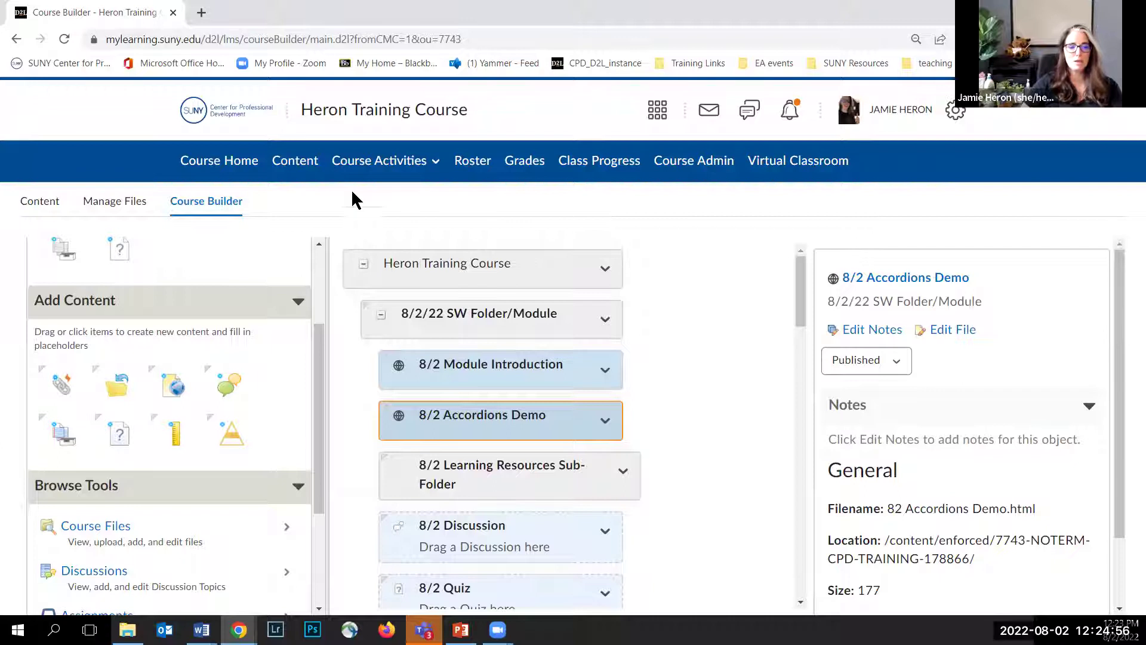
{"action": "left_click", "coordinate": [296, 168]}
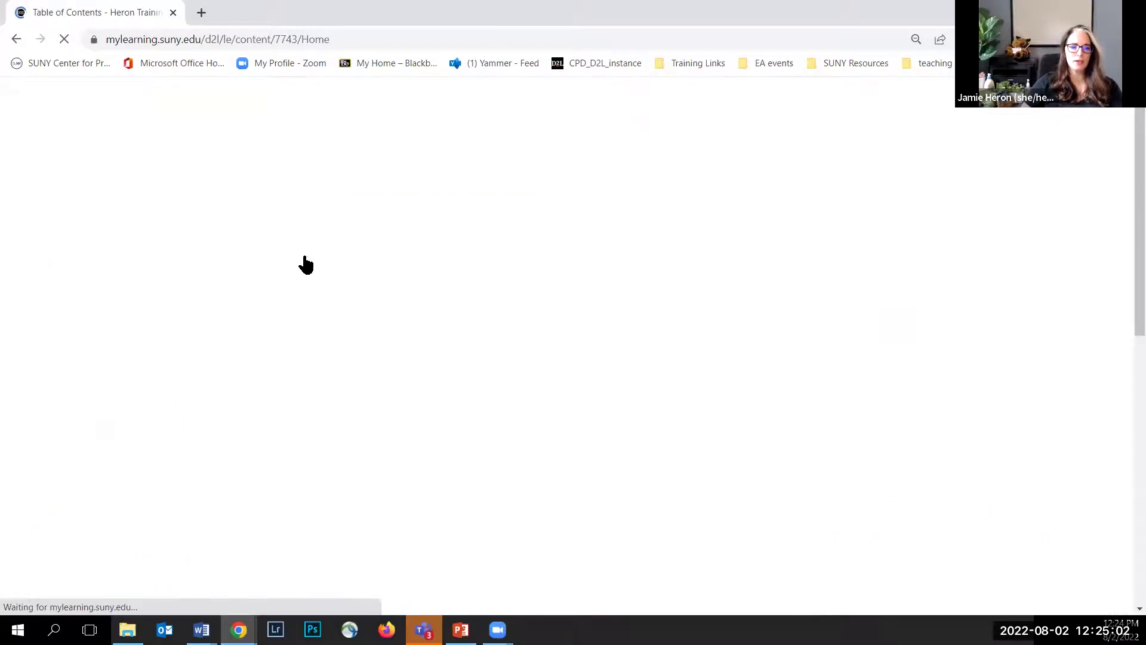
{"action": "scroll", "coordinate": [357, 308], "scroll_direction": "down", "scroll_amount": 1}
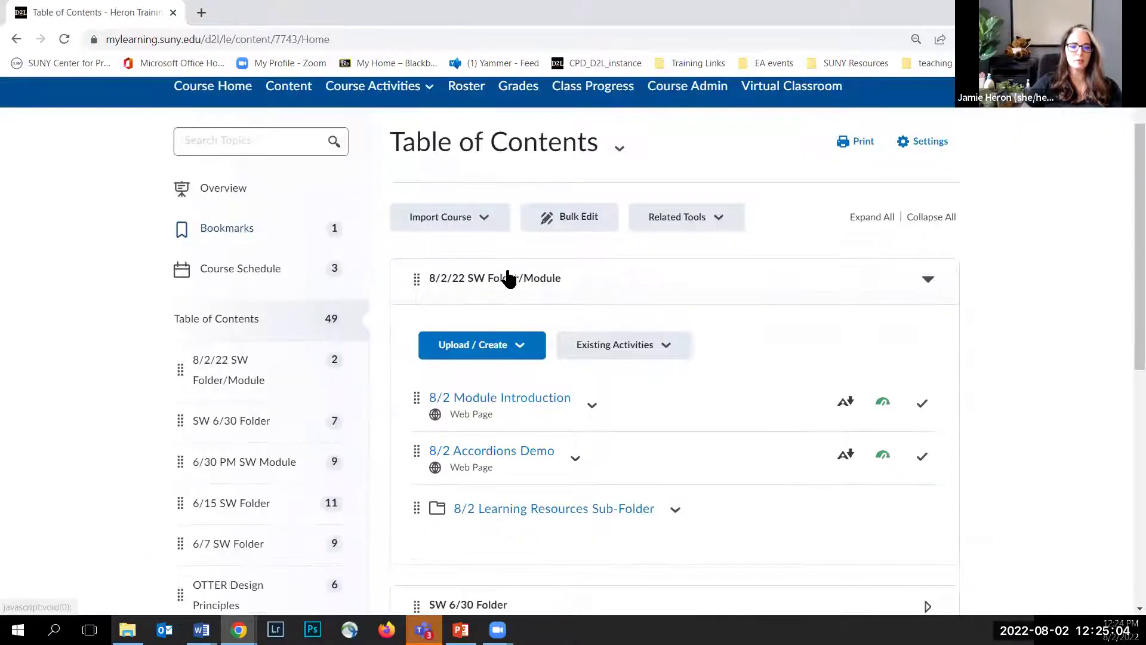
{"action": "left_click", "coordinate": [928, 281]}
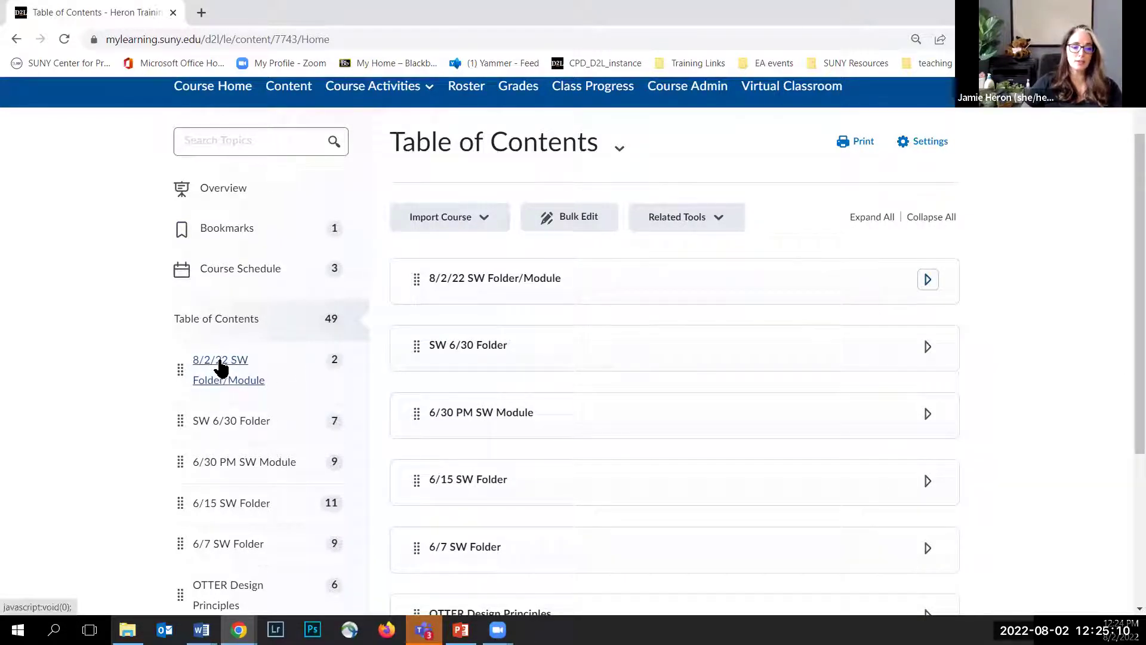
{"action": "mouse_move", "coordinate": [334, 371]}
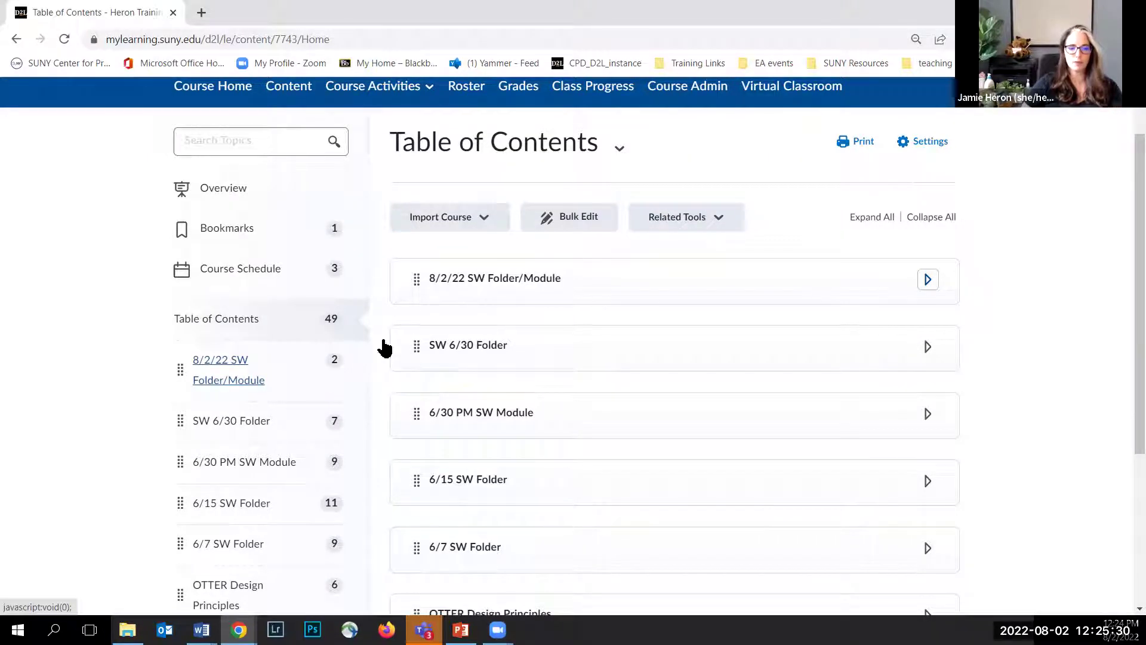
{"action": "left_click", "coordinate": [926, 285]}
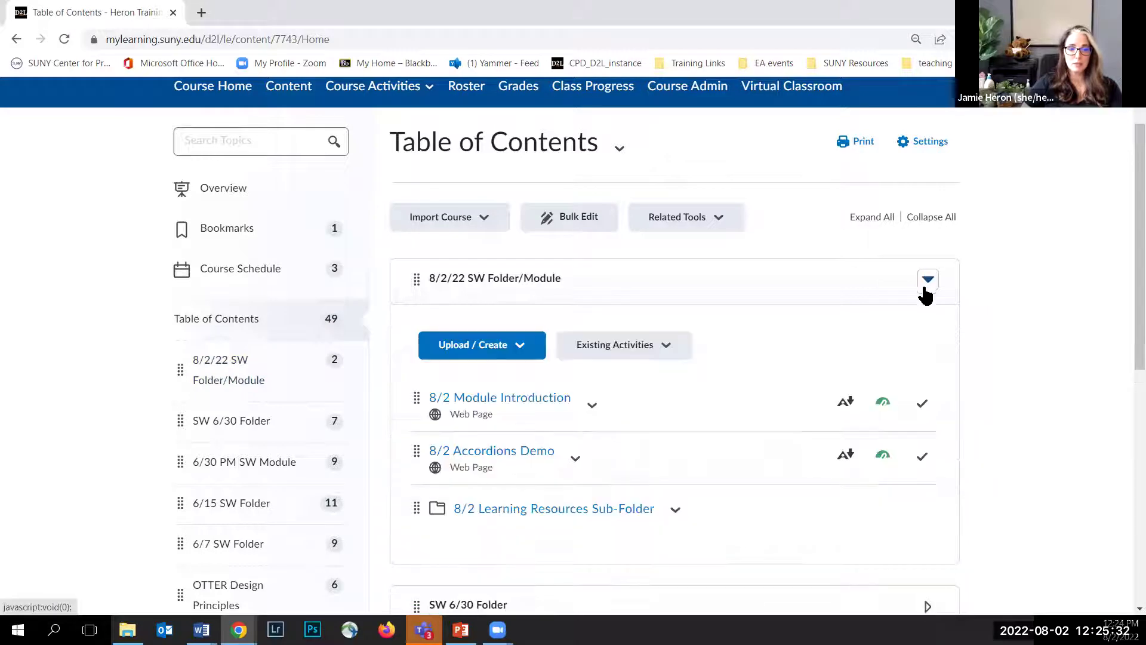
{"action": "scroll", "coordinate": [996, 360], "scroll_direction": "down", "scroll_amount": 1}
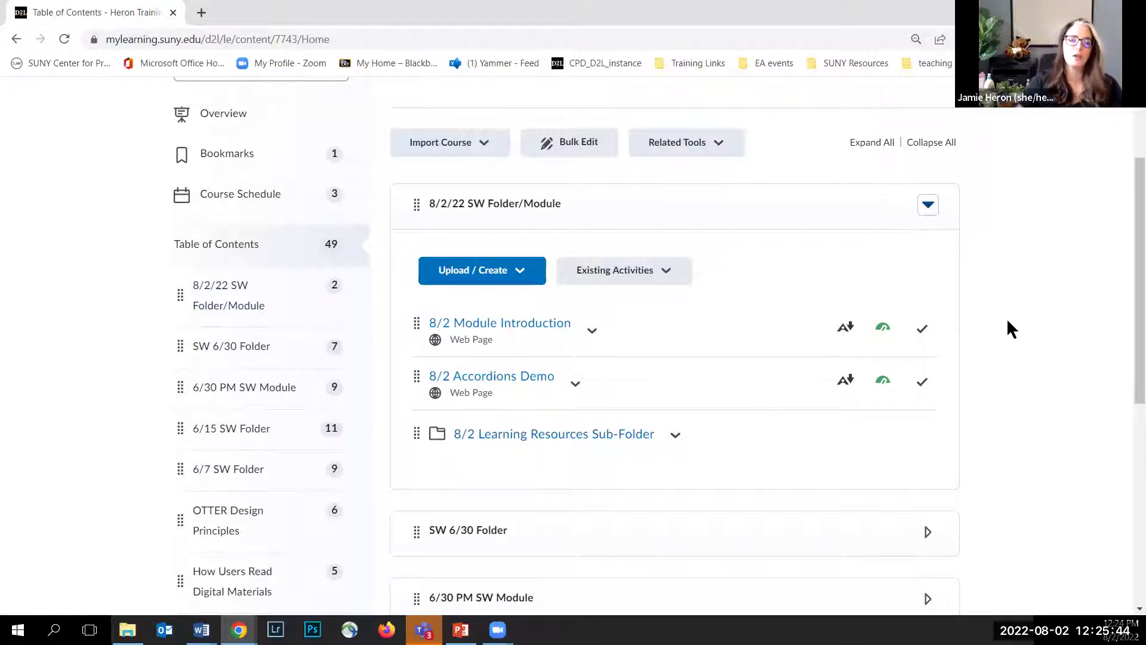
{"action": "scroll", "coordinate": [1005, 320], "scroll_direction": "up", "scroll_amount": 3}
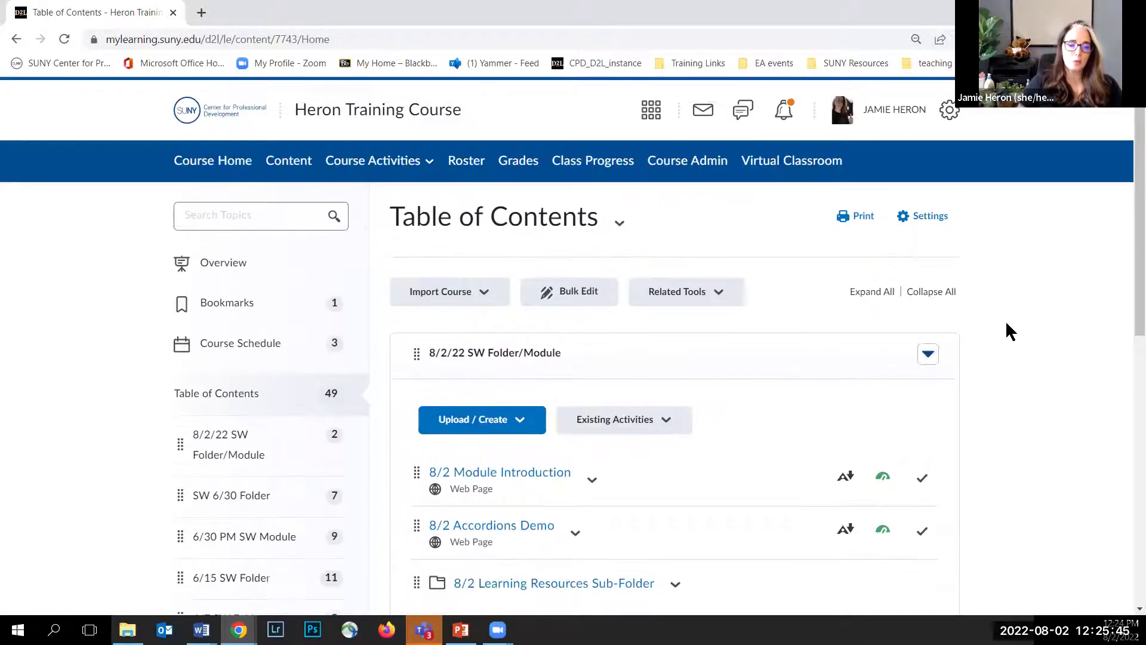
Open the course homepage and examine the module cards in the D2L Visual TOC, viewing the SW 6/30 Folder description and closing it
{"action": "left_click", "coordinate": [182, 175]}
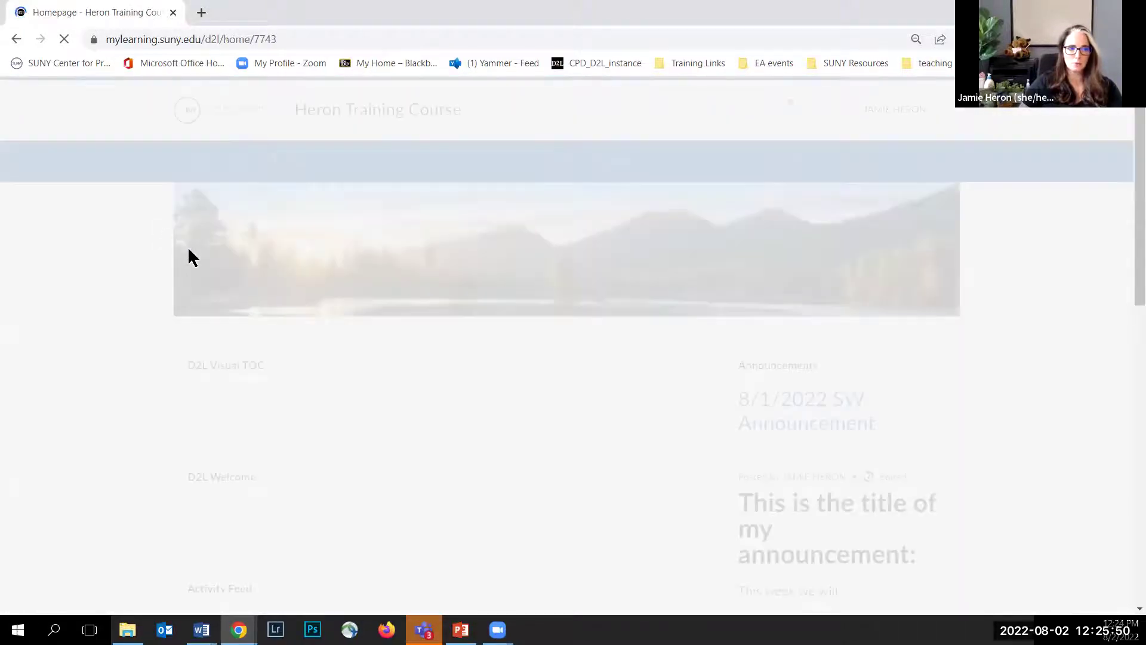
{"action": "scroll", "coordinate": [117, 237], "scroll_direction": "down", "scroll_amount": 2}
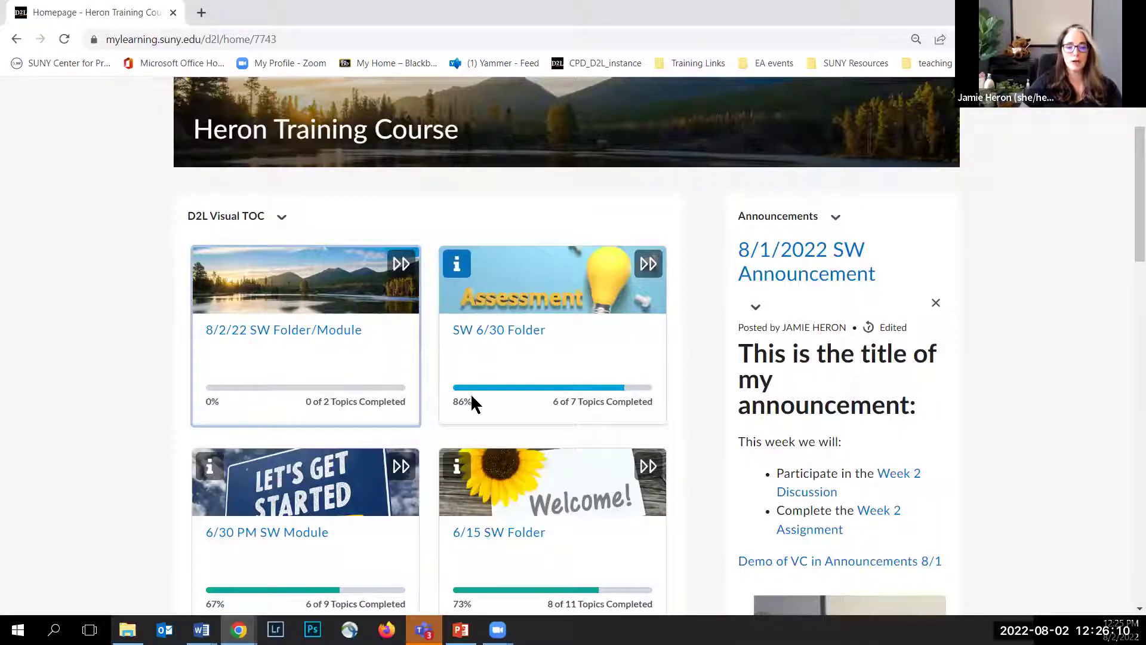
{"action": "left_click", "coordinate": [454, 268]}
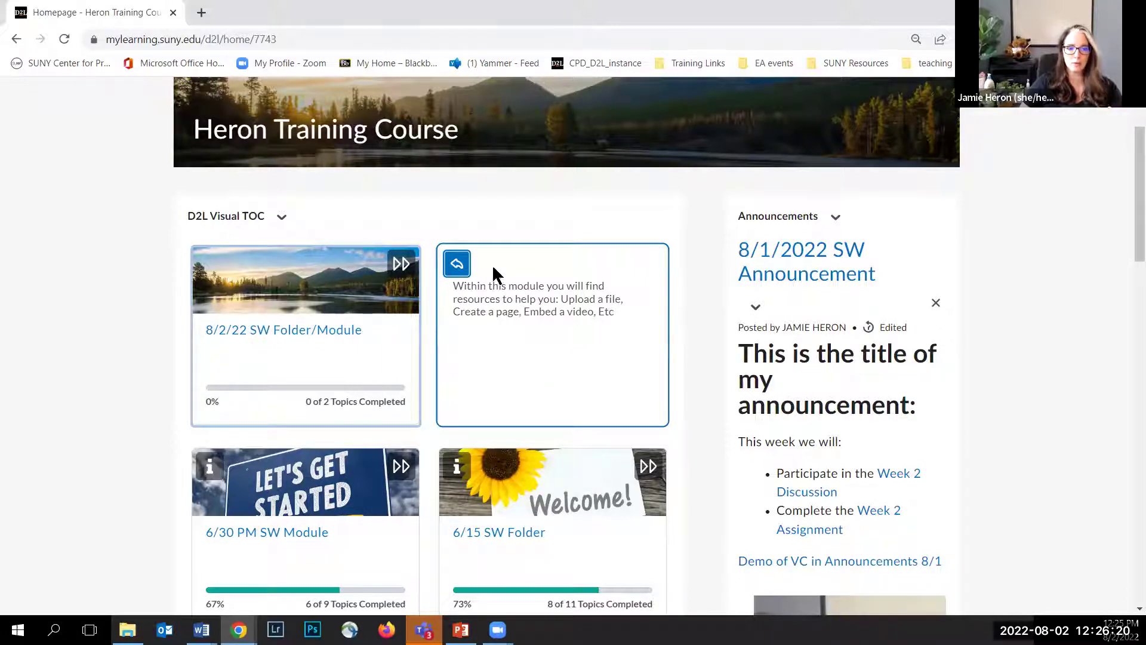
{"action": "left_click", "coordinate": [457, 263]}
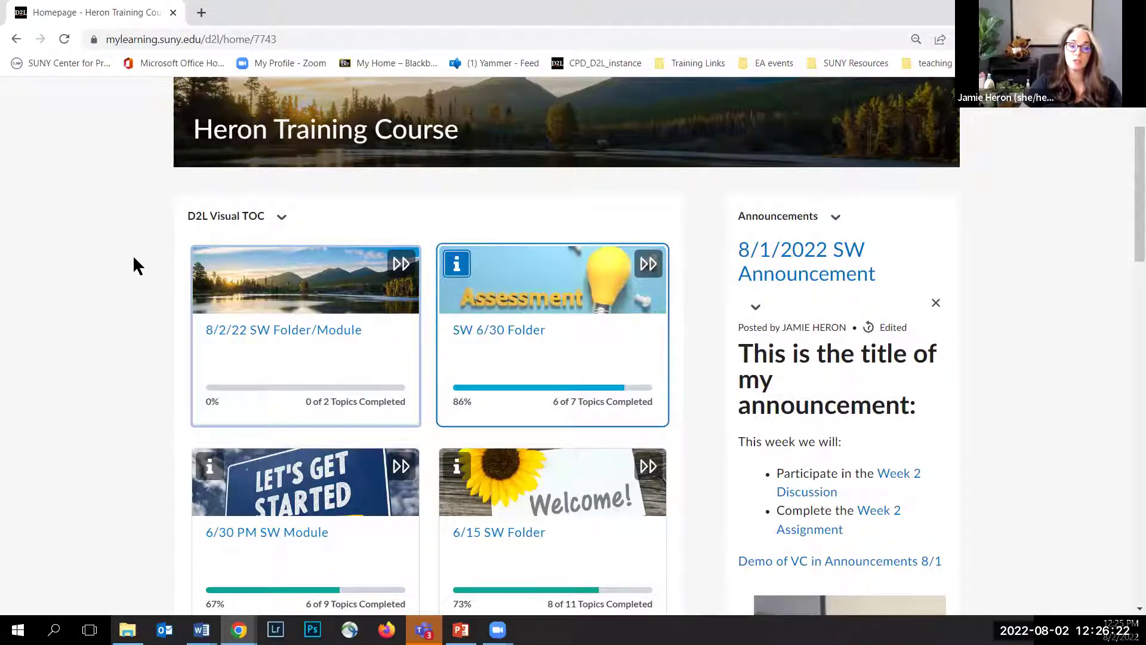
{"action": "scroll", "coordinate": [130, 251], "scroll_direction": "up", "scroll_amount": 2}
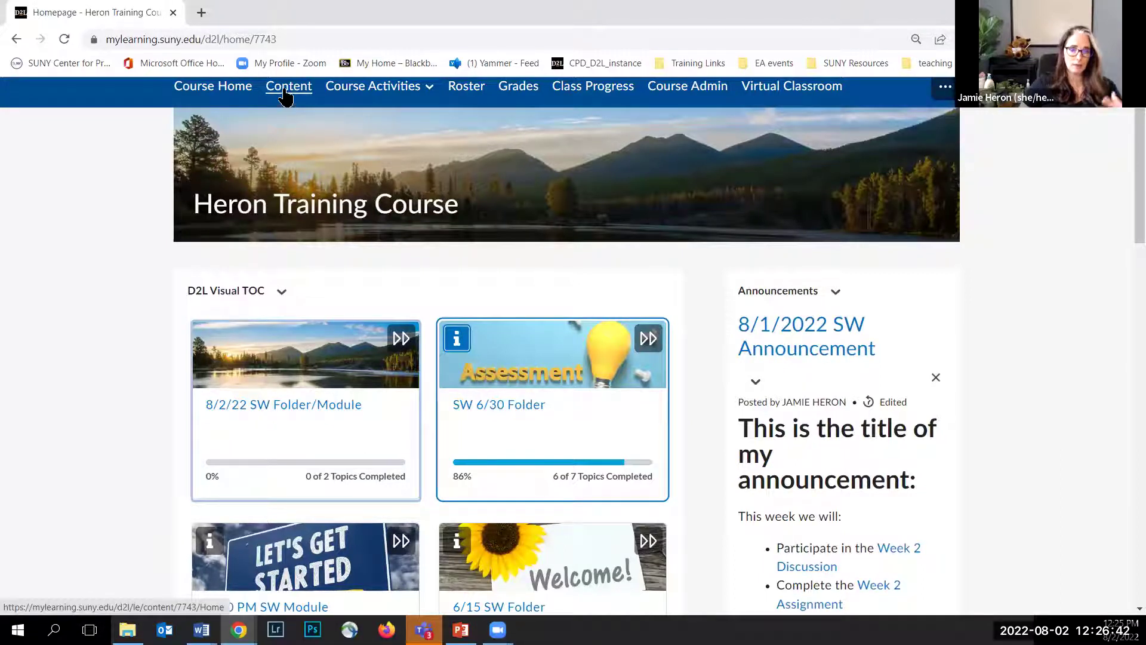
Open the 8/2/22 SW Folder/Module from the course homepage and start adding a module description
{"action": "left_click", "coordinate": [281, 411]}
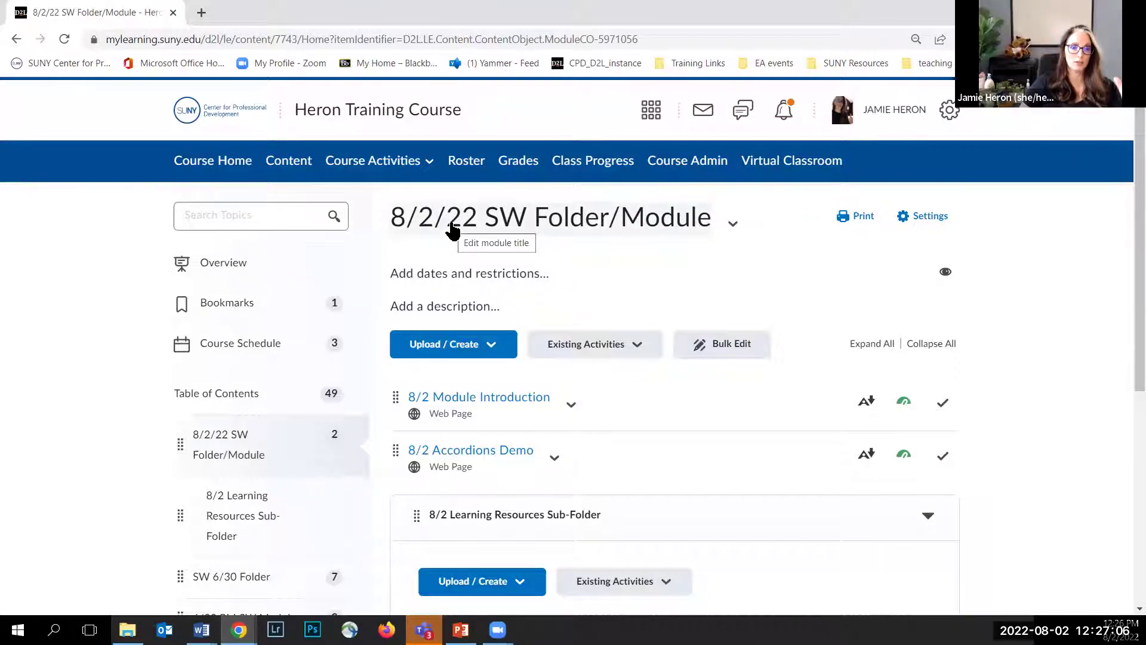
{"action": "left_click", "coordinate": [443, 307]}
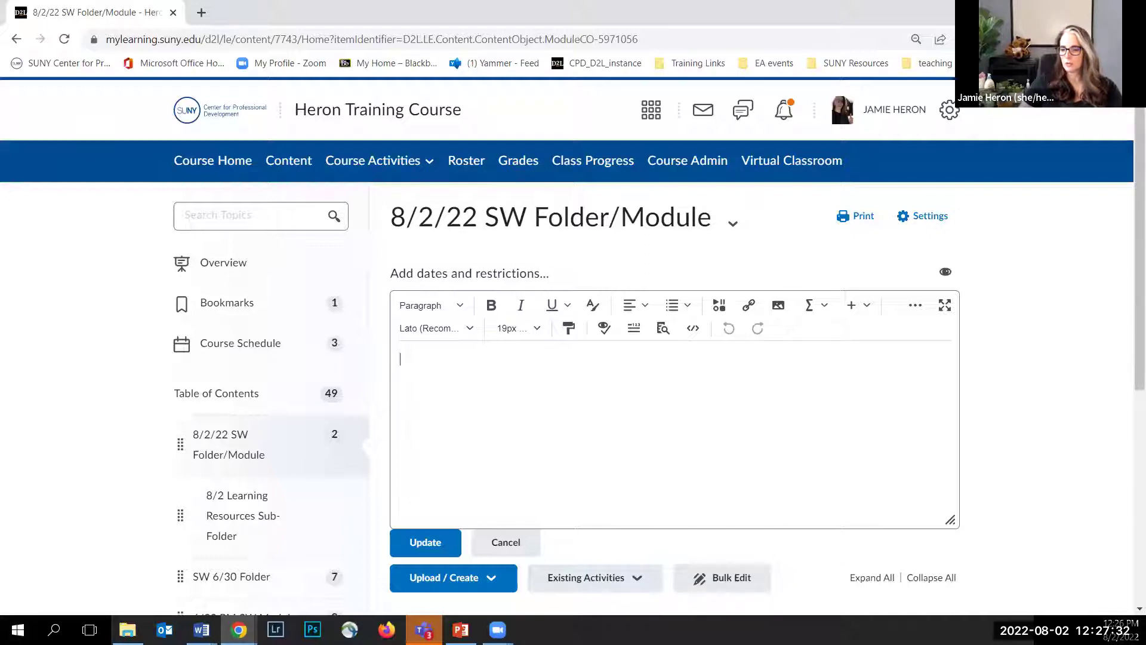
{"action": "key", "text": "alt+Tab"}
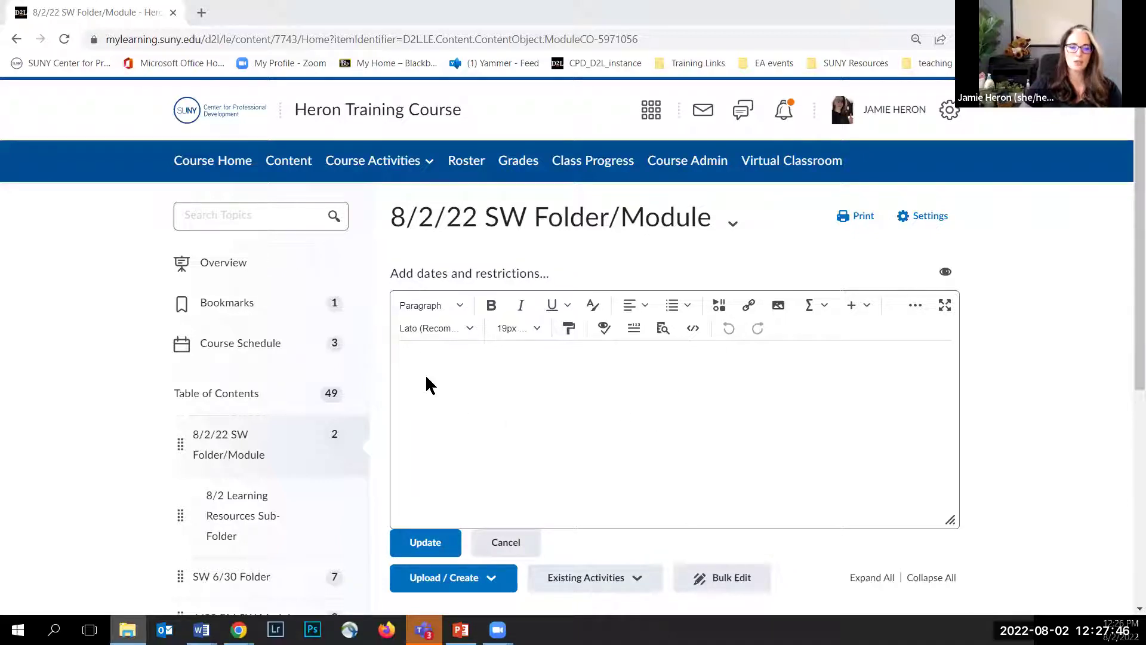
{"action": "left_click", "coordinate": [416, 359]}
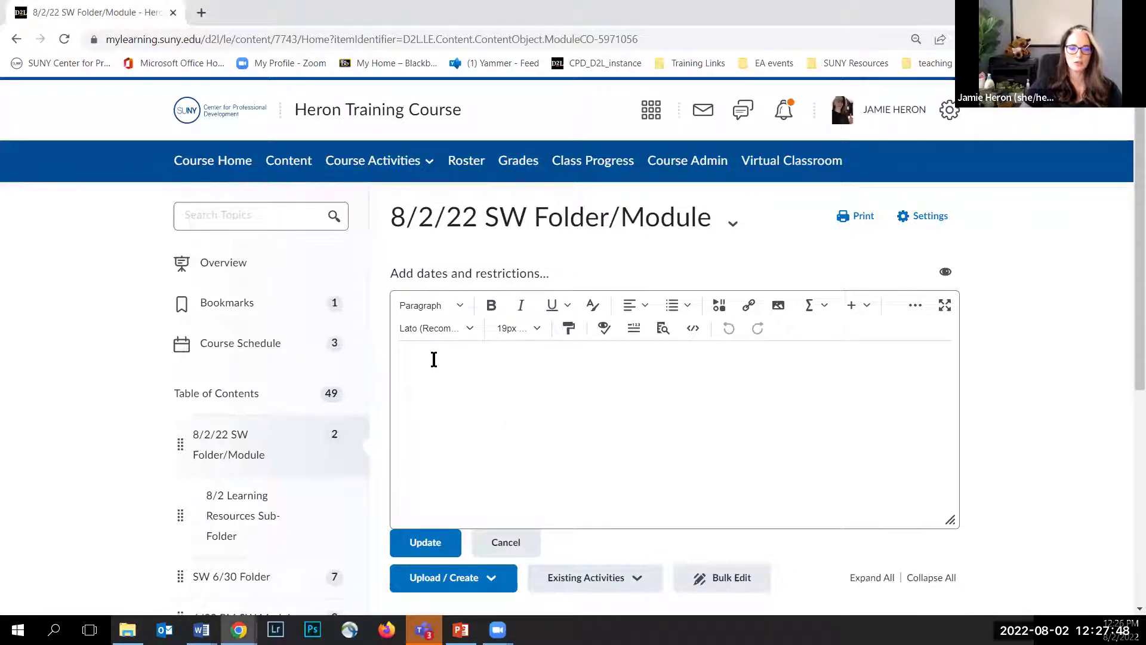
Upload architect.png from the computer as an image for the module description, keeping the default storage location
{"action": "left_click", "coordinate": [778, 306]}
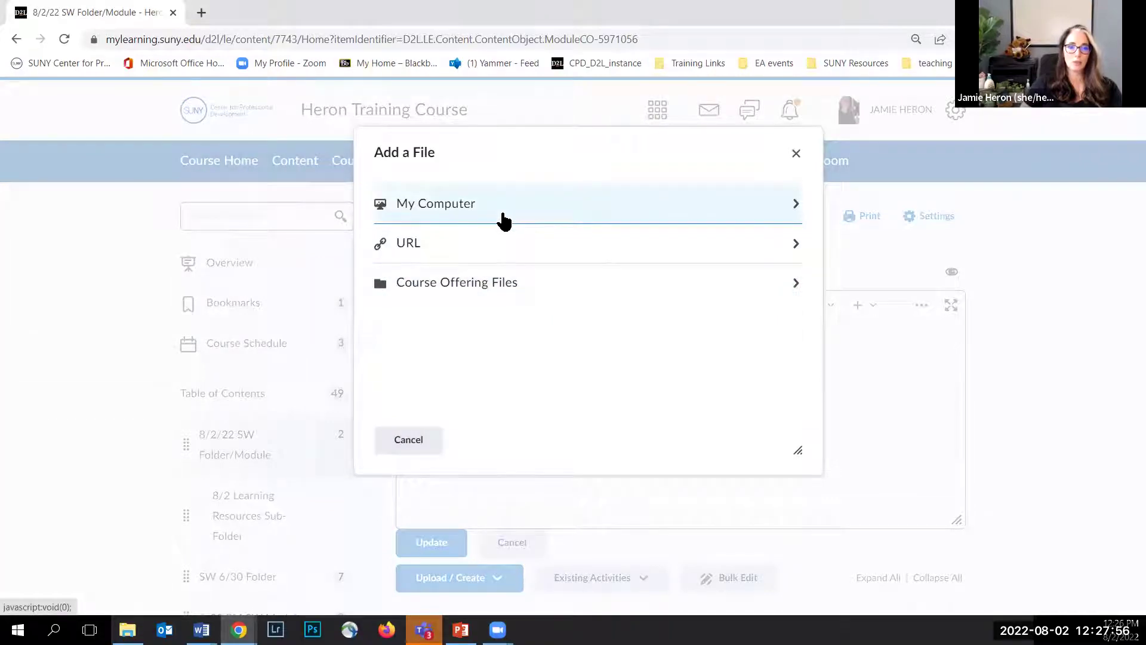
{"action": "left_click", "coordinate": [503, 213]}
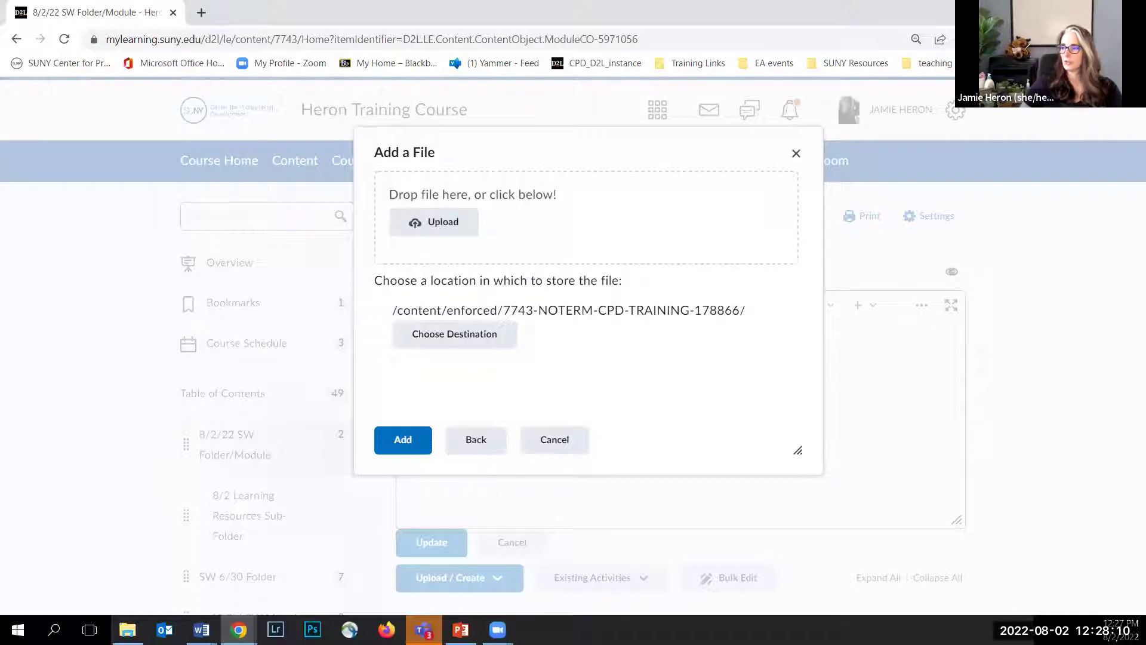
{"action": "left_click_drag", "start_coordinate": [1145, 250], "coordinate": [618, 237]}
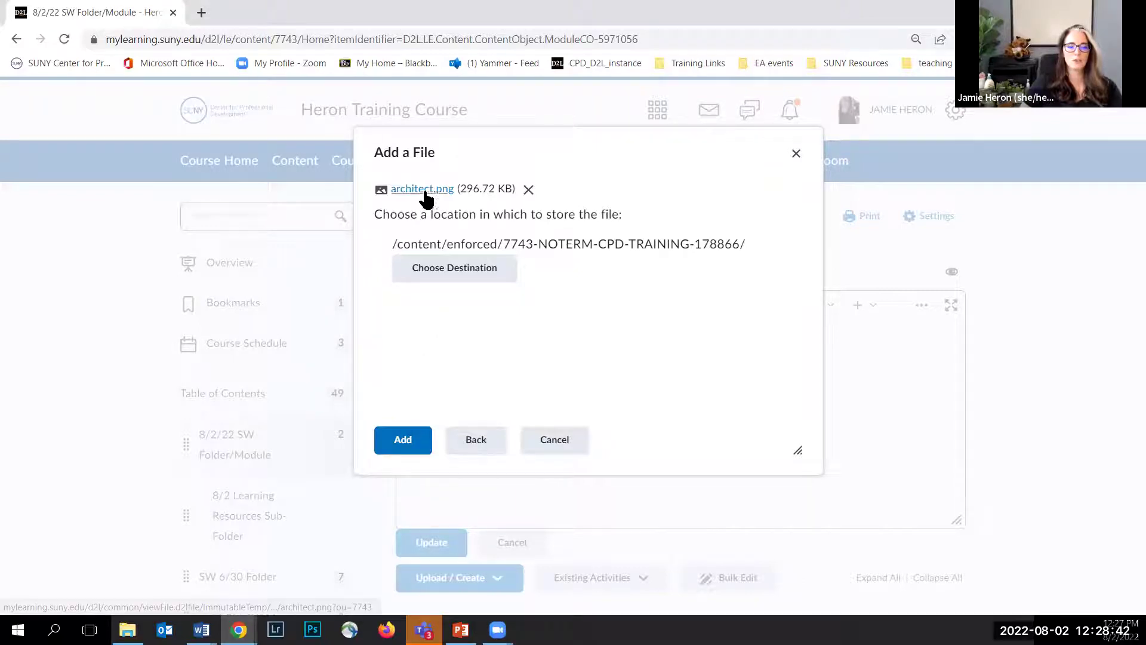
{"action": "left_click", "coordinate": [400, 441]}
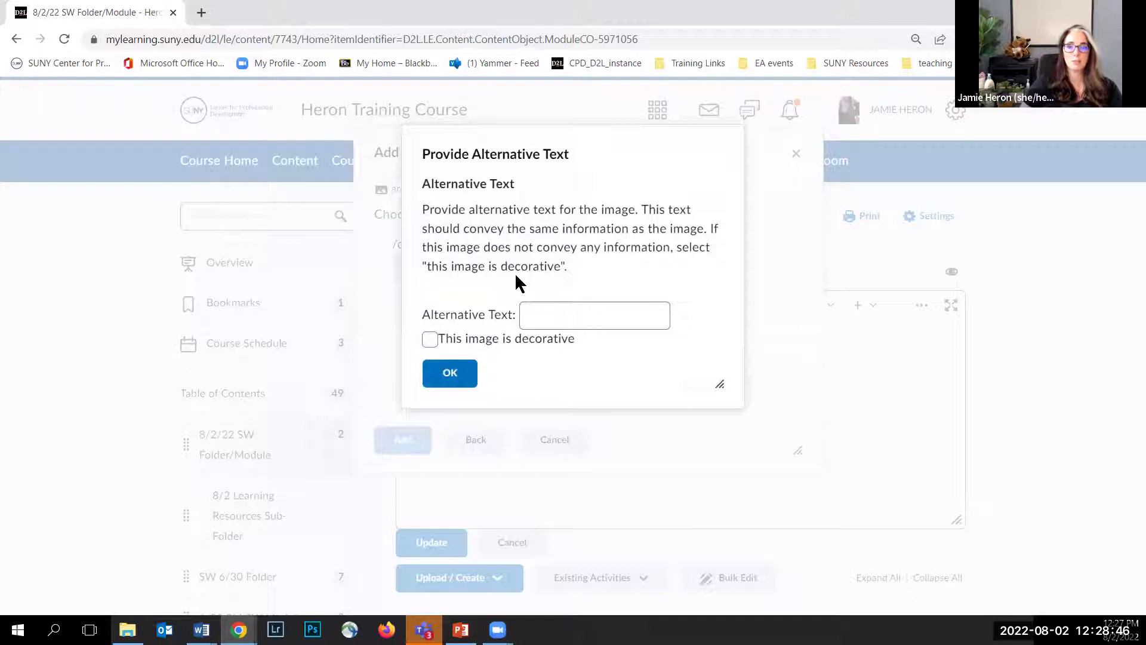
Mark the architect.png image as decorative and insert it by creating a new file instead of overwriting the existing one
{"action": "left_click", "coordinate": [526, 320]}
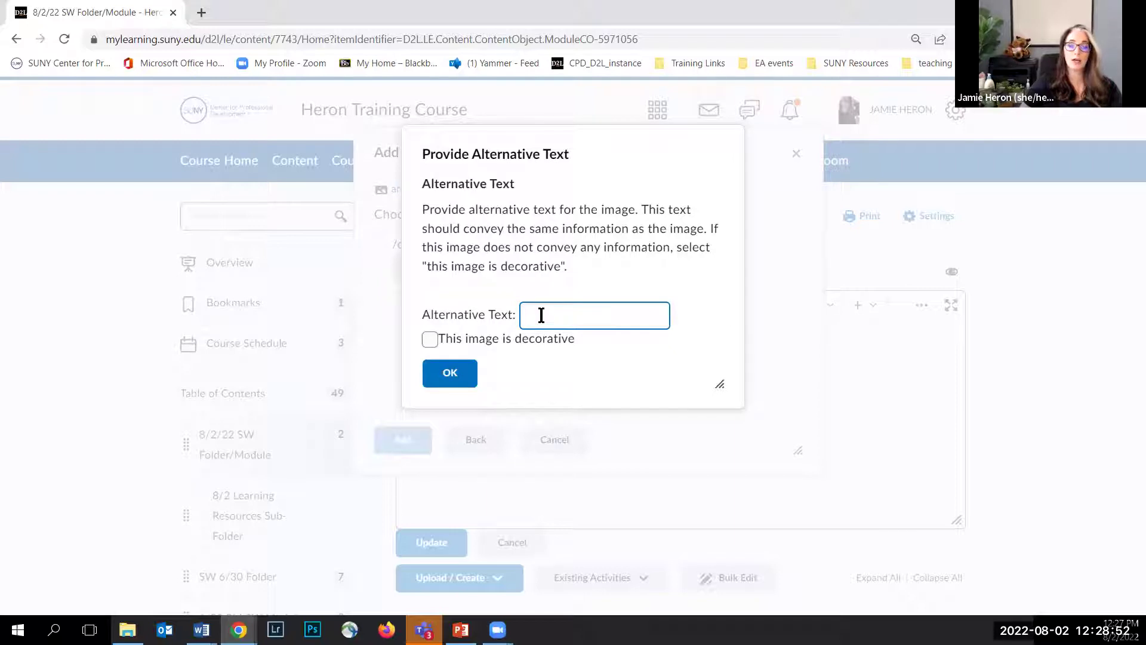
{"action": "left_click", "coordinate": [429, 340]}
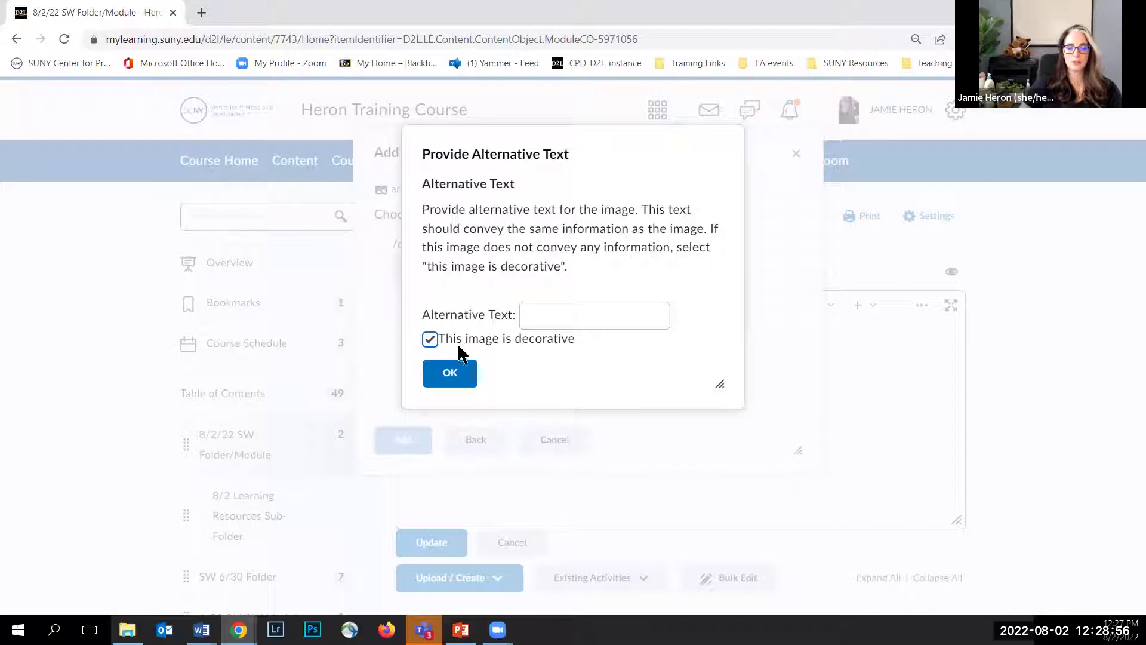
{"action": "left_click", "coordinate": [450, 375]}
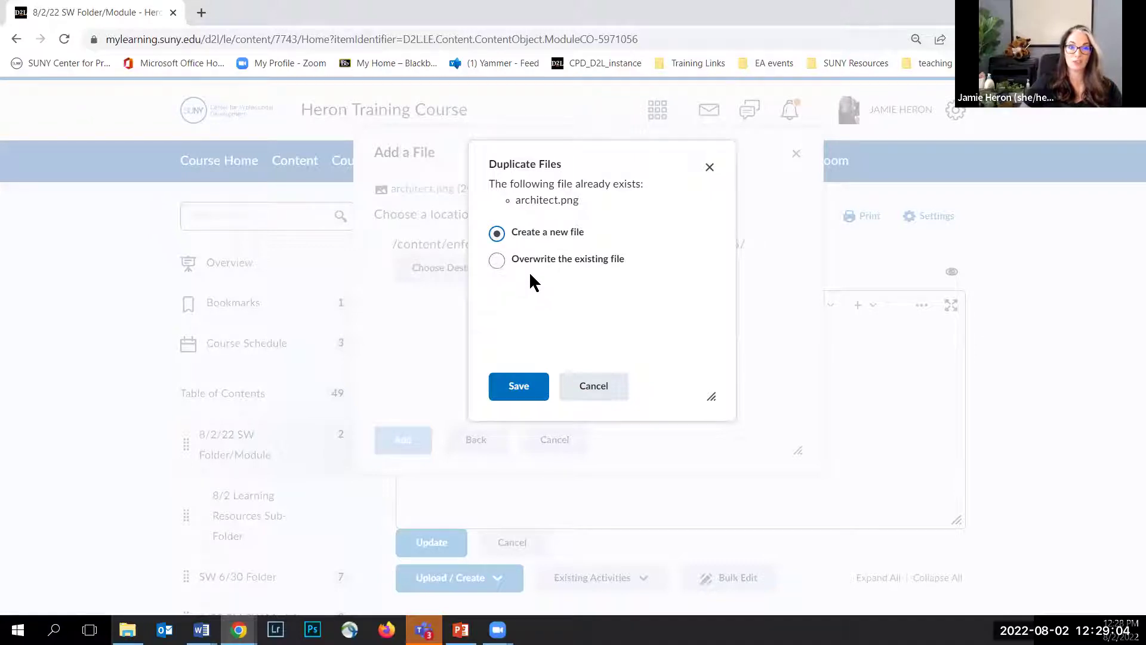
{"action": "left_click", "coordinate": [524, 399]}
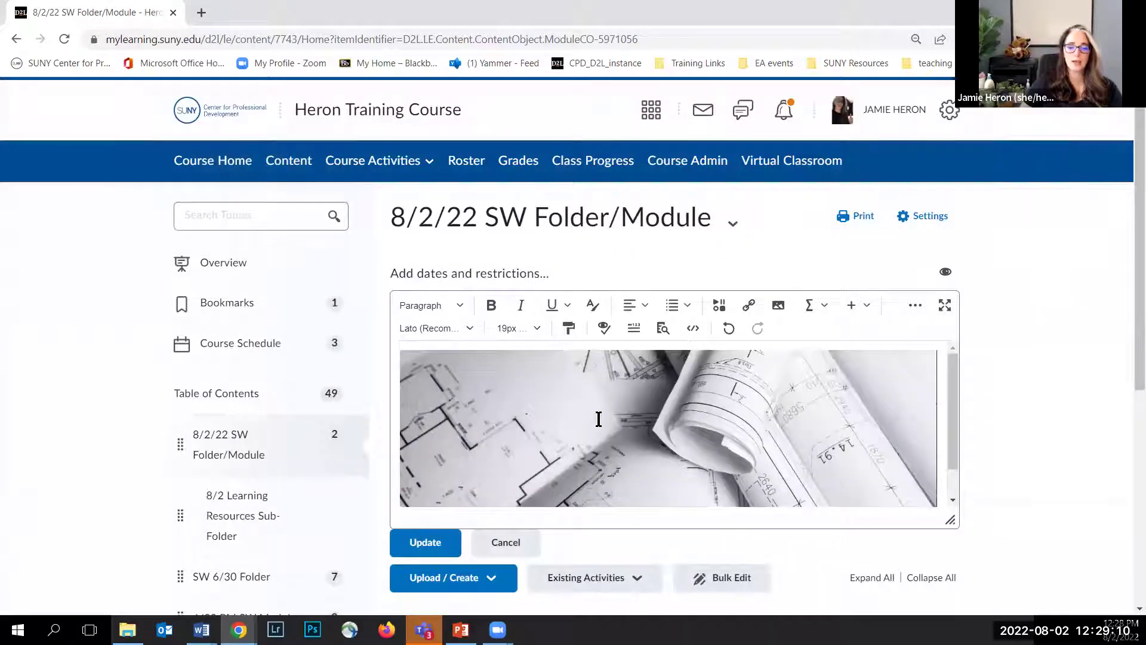
Enter the line "Within this module you will learn how to:" below the image in the description
{"action": "scroll", "coordinate": [620, 416], "scroll_direction": "down", "scroll_amount": 1}
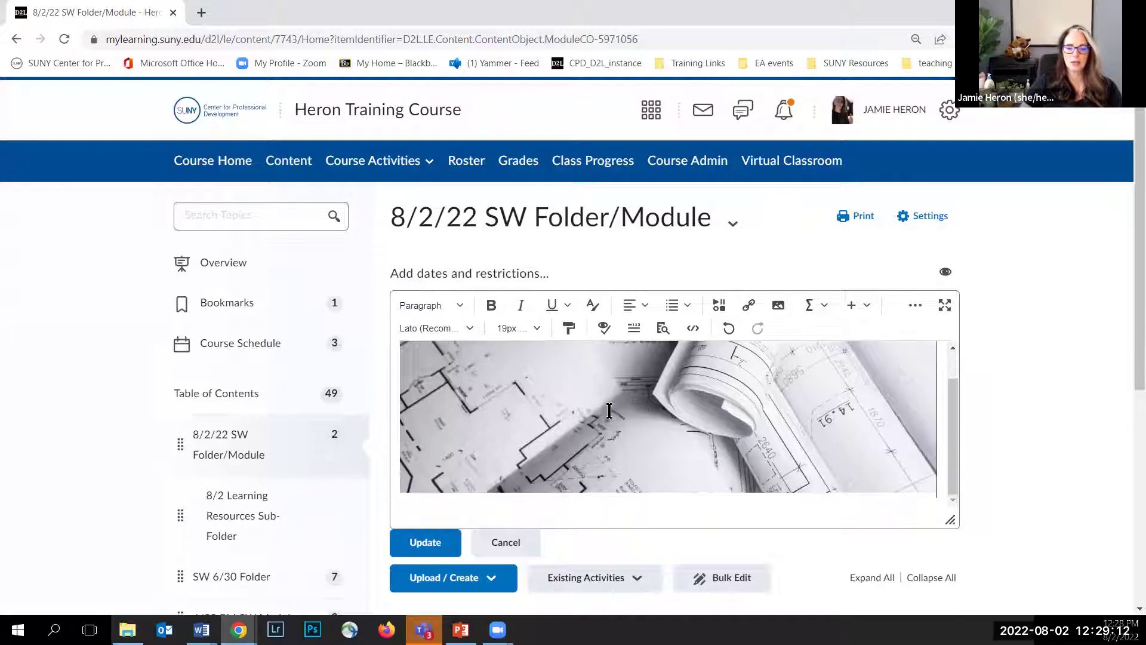
{"action": "scroll", "coordinate": [652, 416], "scroll_direction": "down", "scroll_amount": 1}
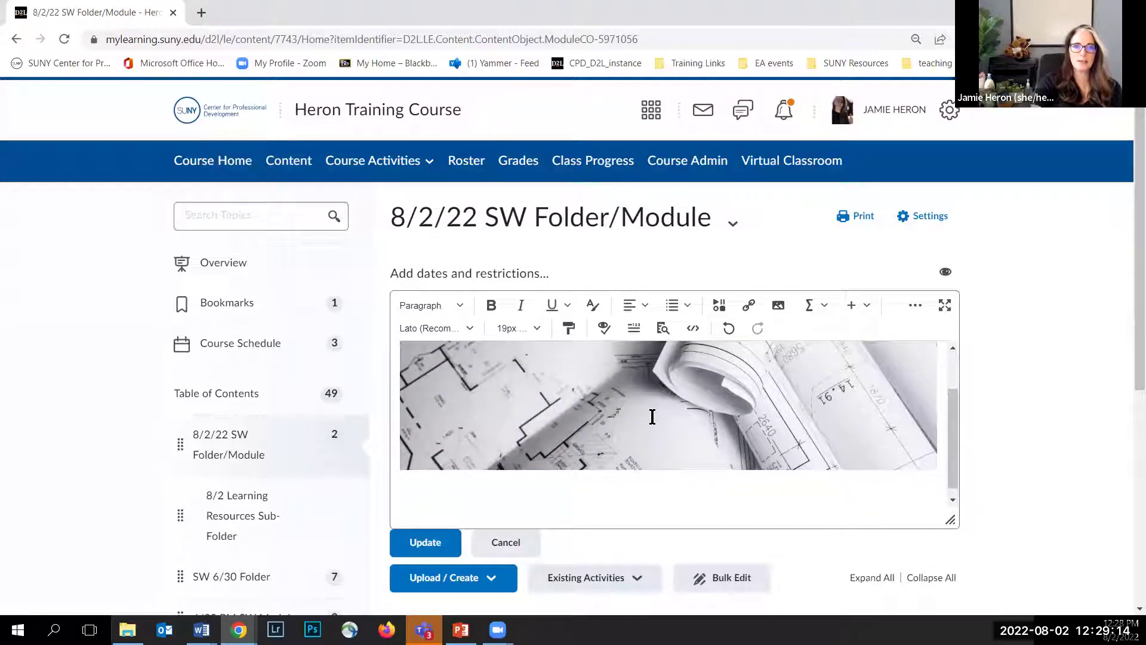
{"action": "type", "text": "Within this mod"}
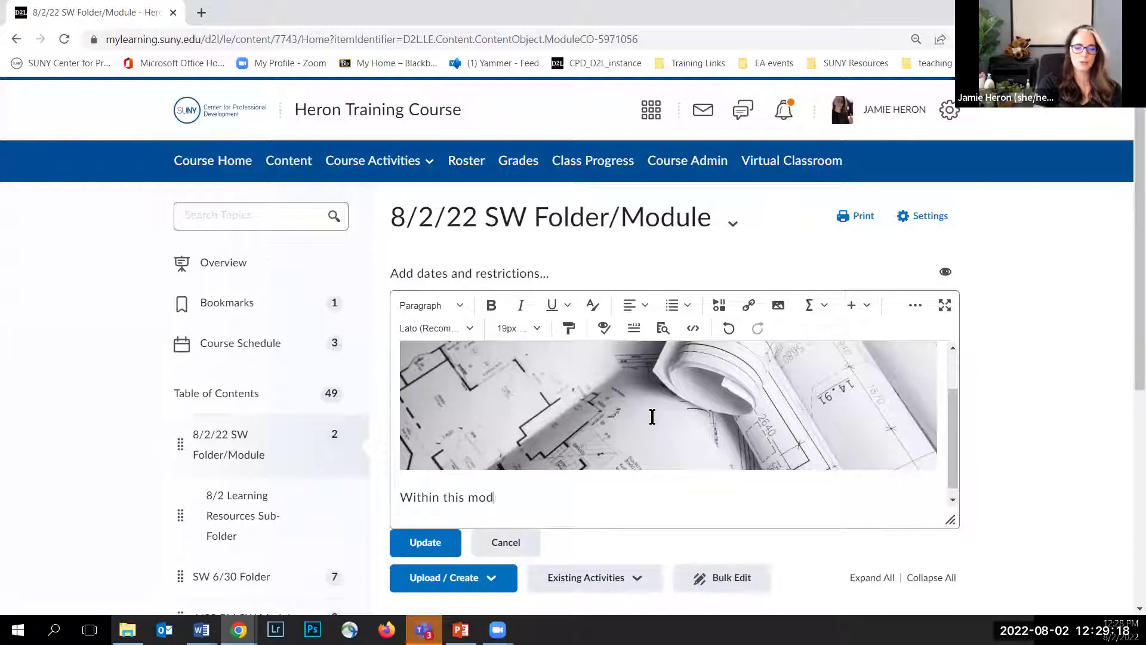
{"action": "type", "text": "ule you "}
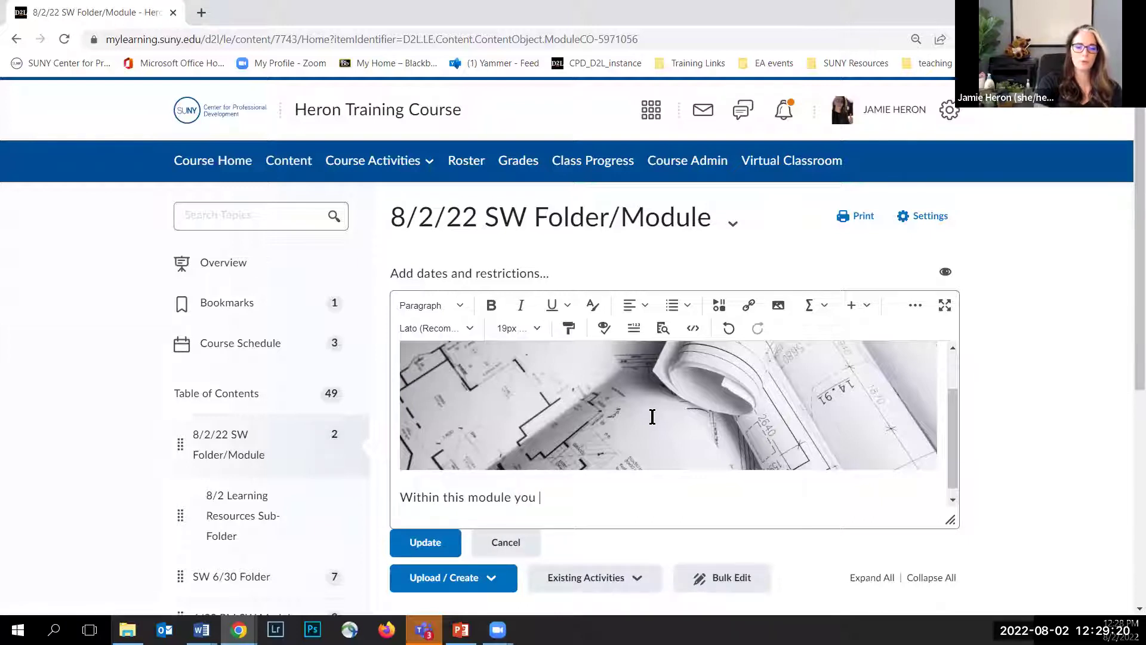
{"action": "type", "text": "will learn how to:"}
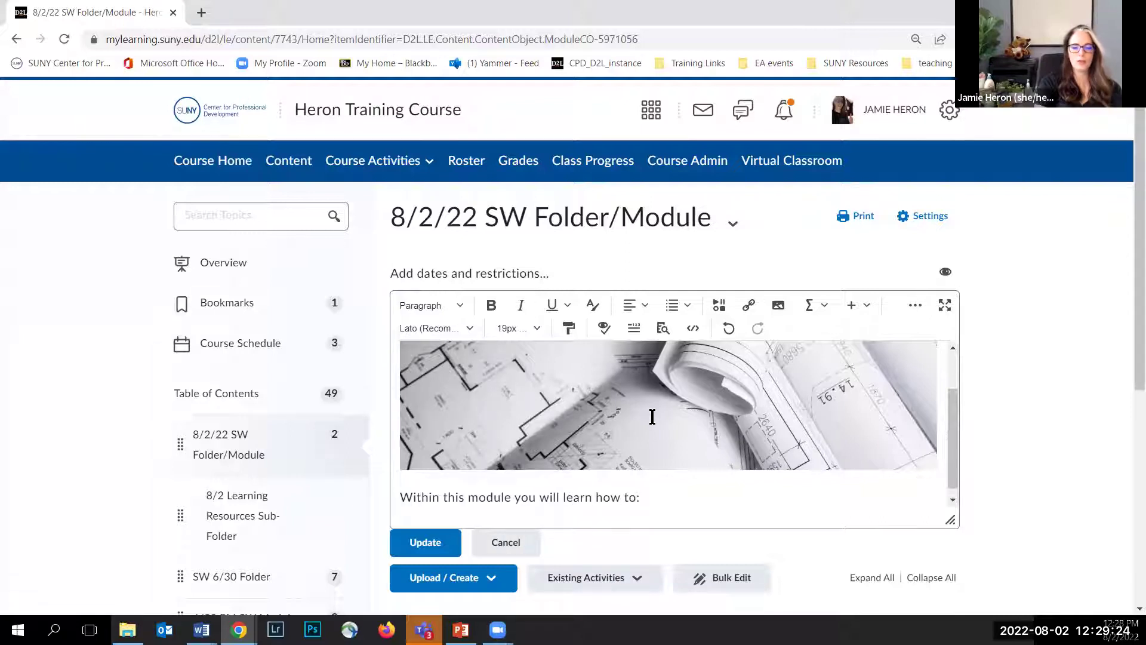
Start a bulleted list under the intro line with "Create a folder,", "Upload a file," and "Embed a video,"
{"action": "key", "text": "Return"}
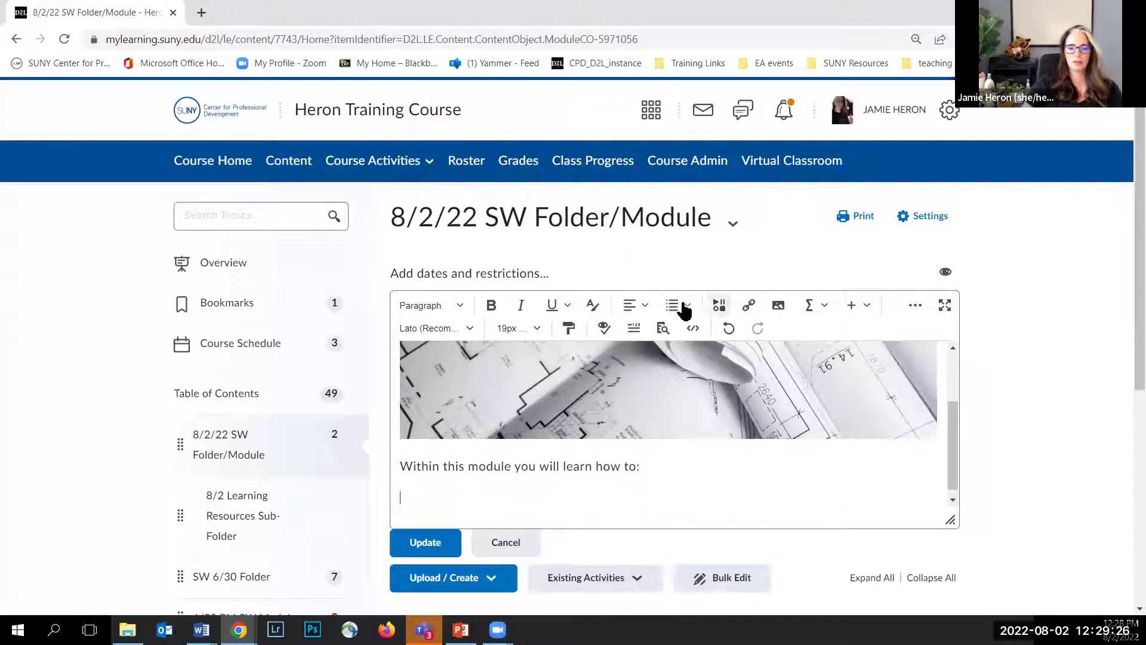
{"action": "left_click", "coordinate": [672, 316]}
{"action": "left_click", "coordinate": [677, 336]}
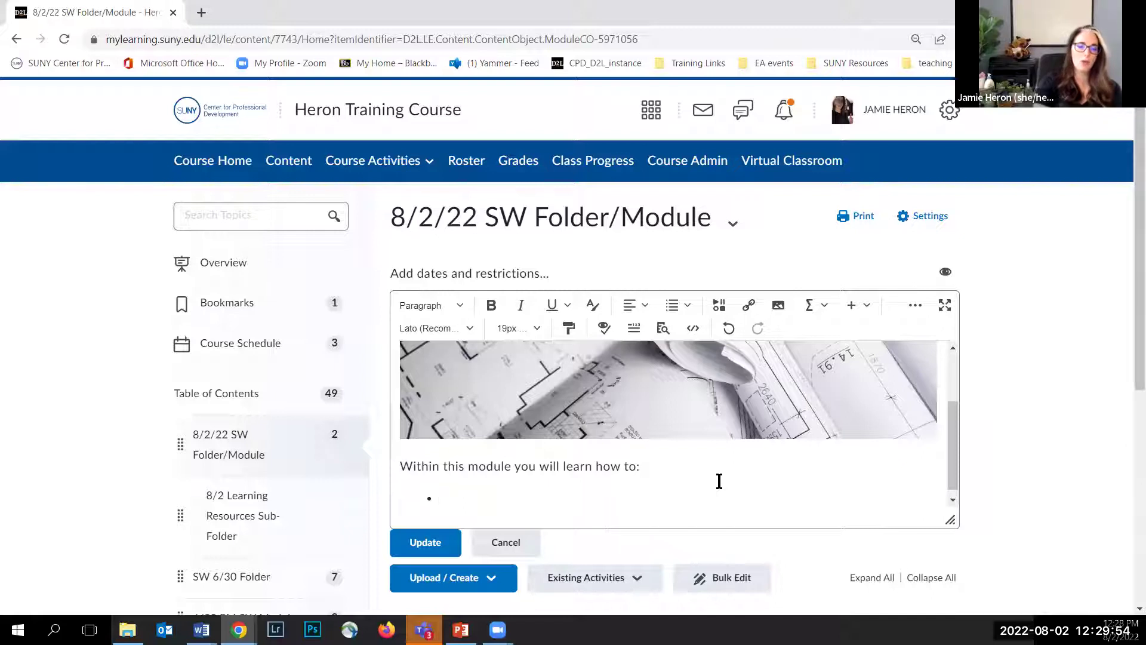
{"action": "type", "text": "Creat"}
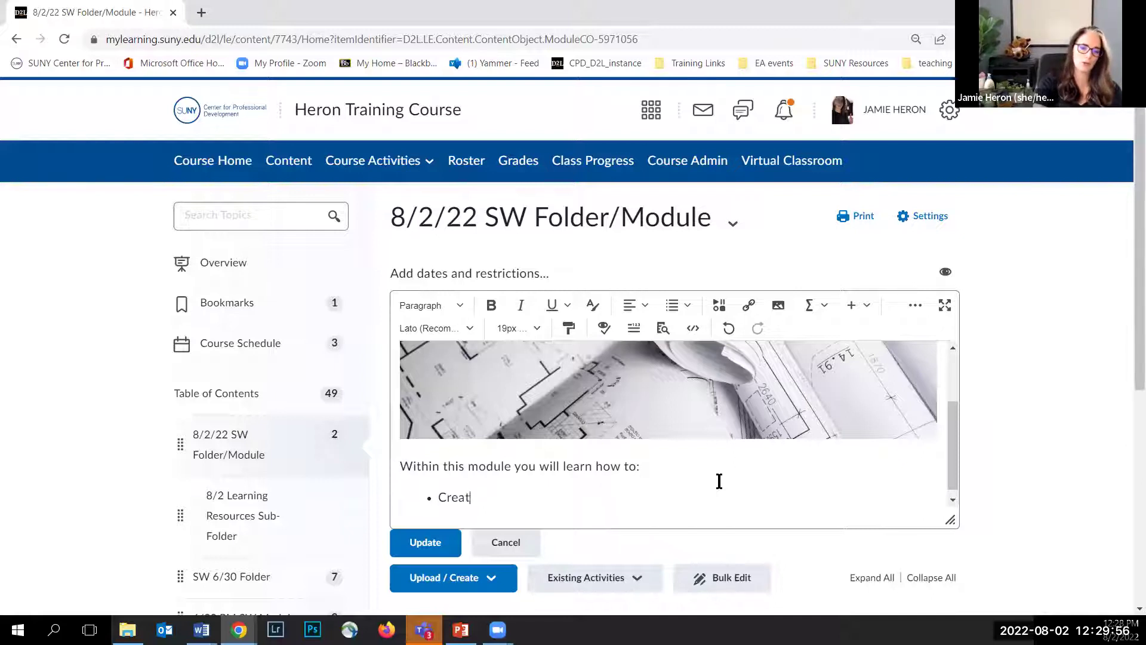
{"action": "type", "text": "e a folder,"}
{"action": "key", "text": "Return"}
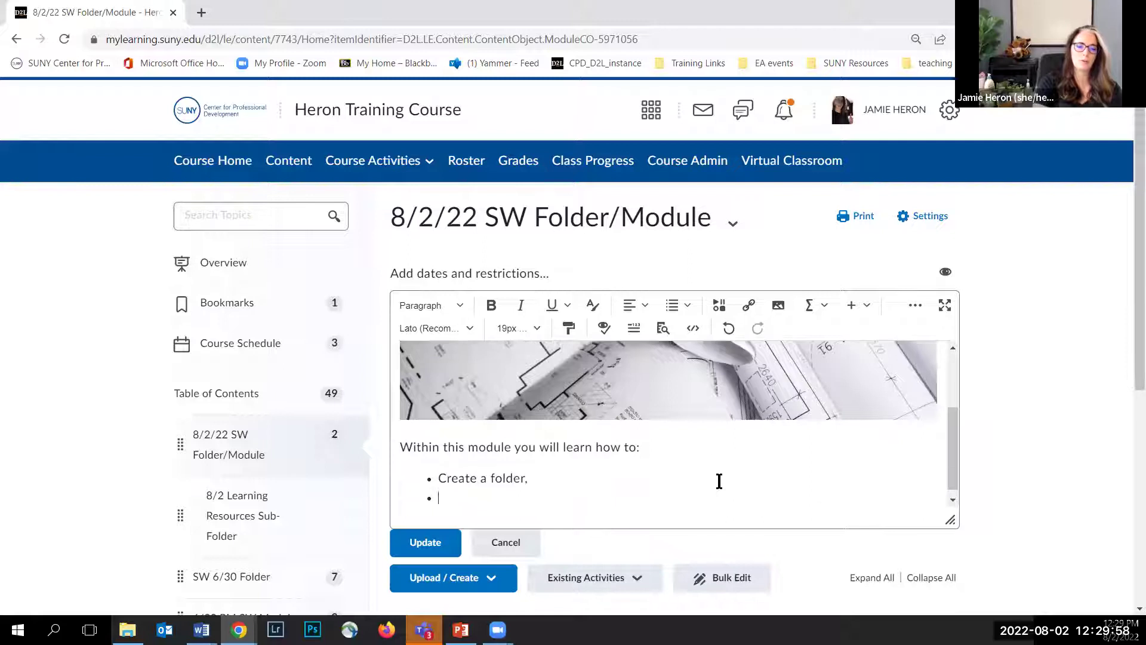
{"action": "type", "text": "Upload"}
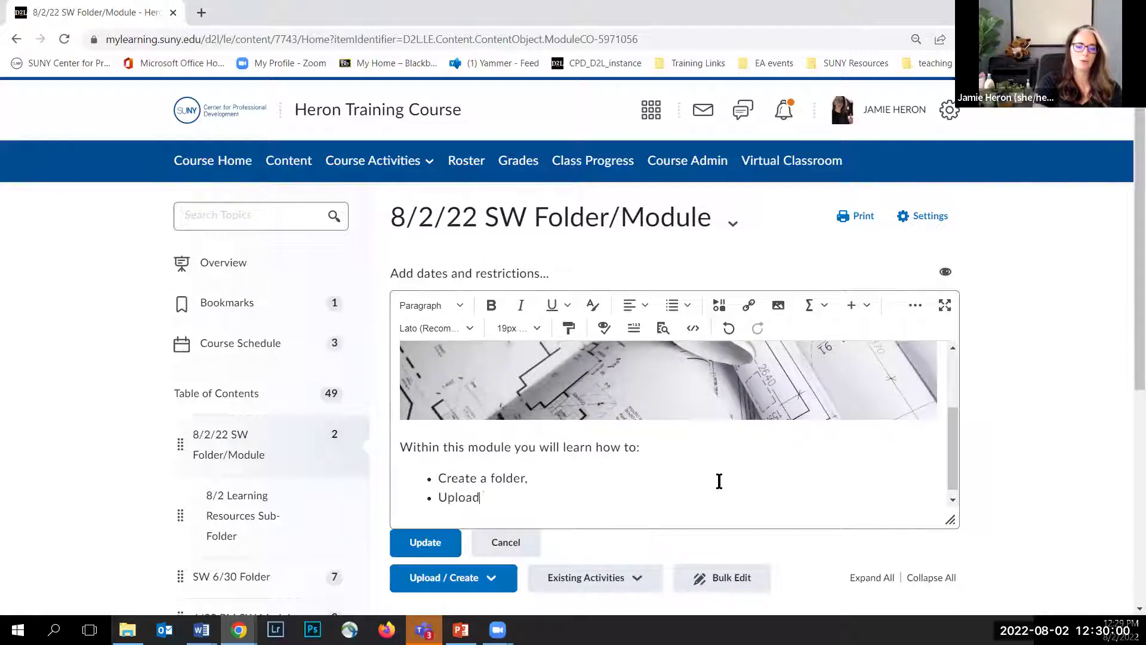
{"action": "type", "text": " a file,"}
{"action": "key", "text": "Return"}
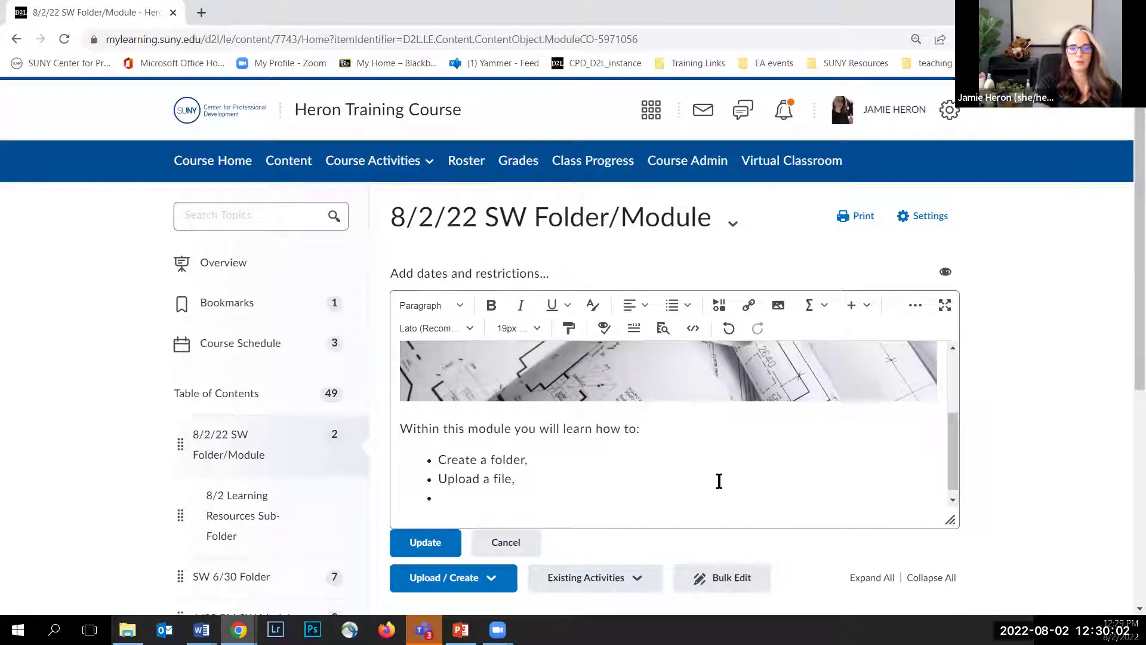
{"action": "type", "text": "Embed a"}
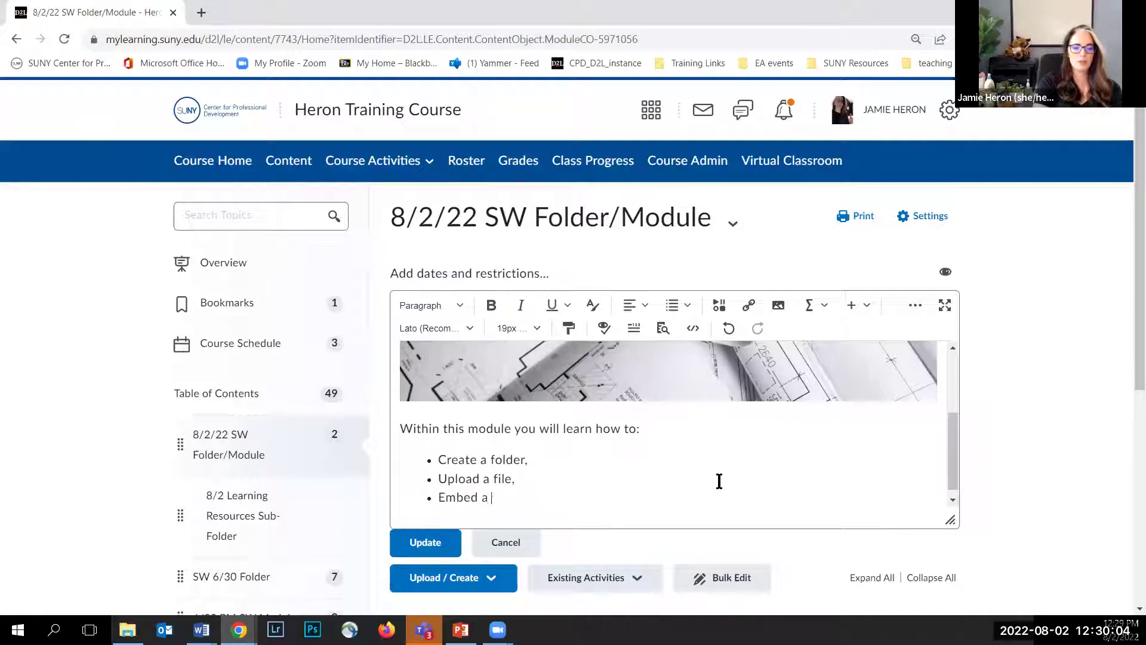
{"action": "type", "text": " video,"}
{"action": "key", "text": "Return"}
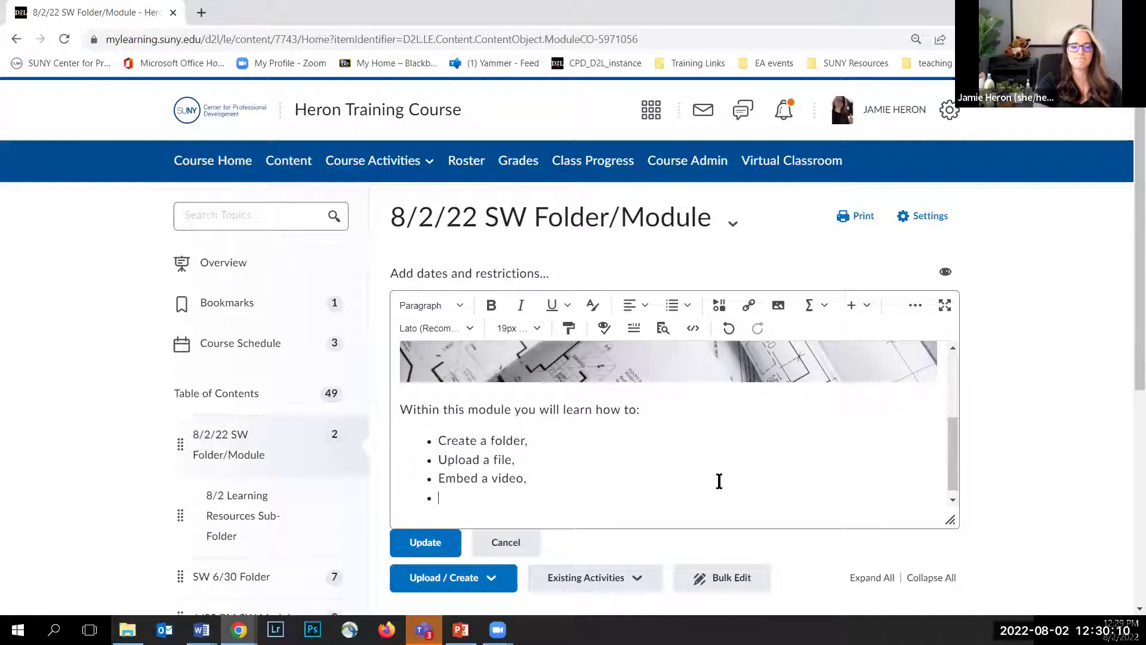
Complete the list with the bullets "Create a page, and" and "Use document templates", and save the module description
{"action": "type", "text": "Create"}
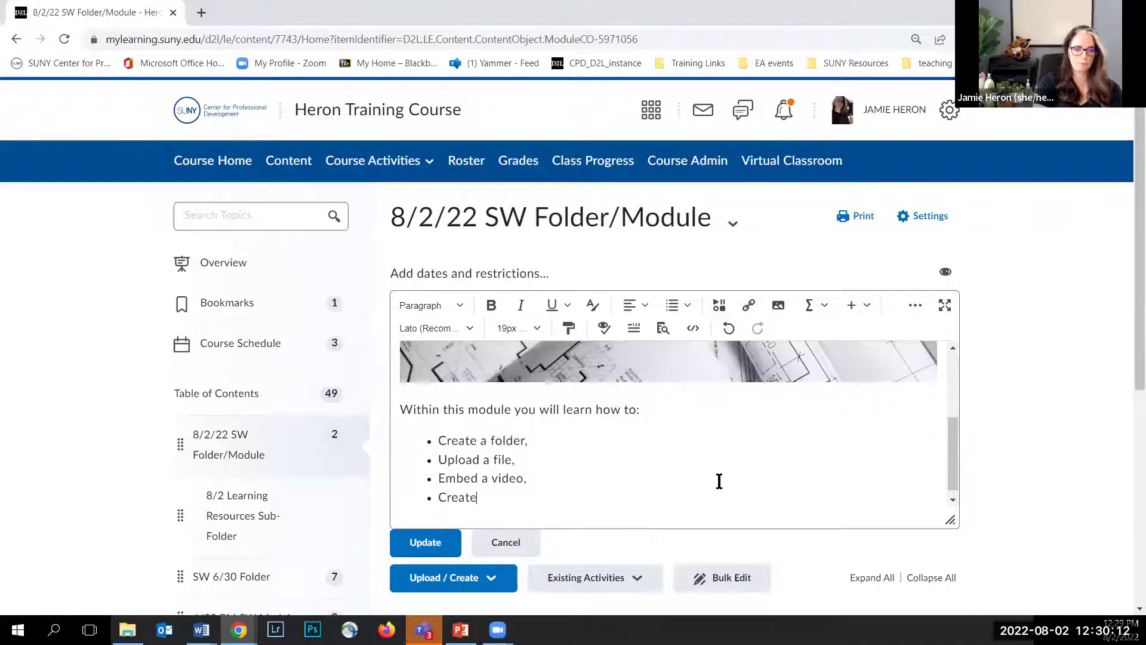
{"action": "type", "text": " a page,"}
{"action": "key", "text": "Return"}
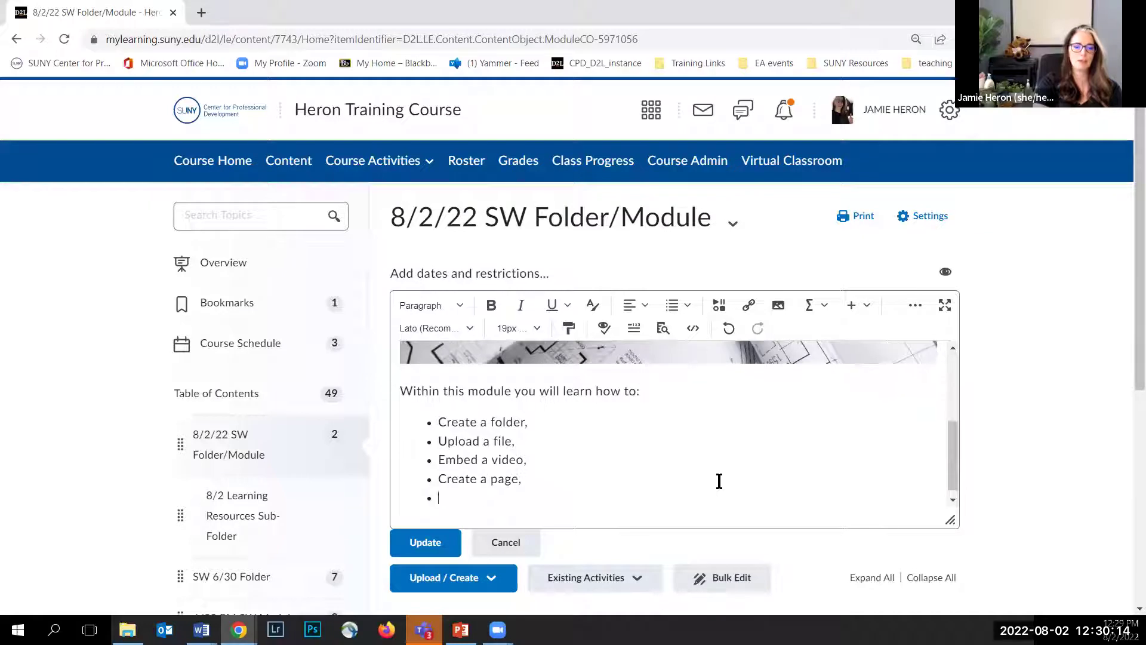
{"action": "key", "text": "BackSpace"}
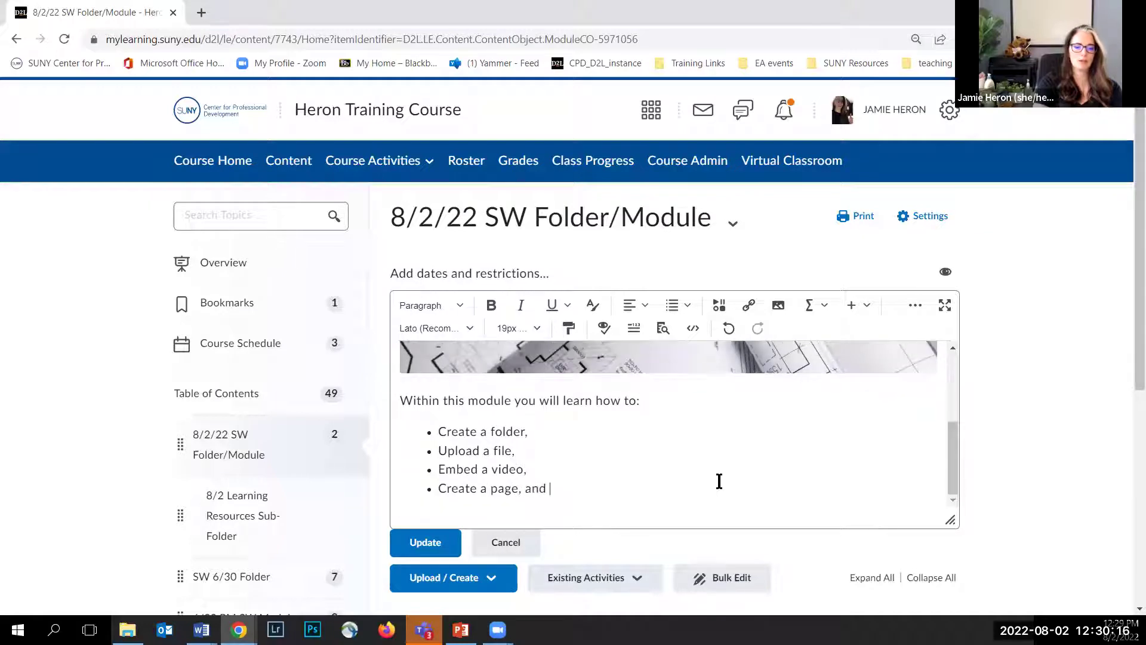
{"action": "key", "text": "Return"}
{"action": "type", "text": "Use document templates"}
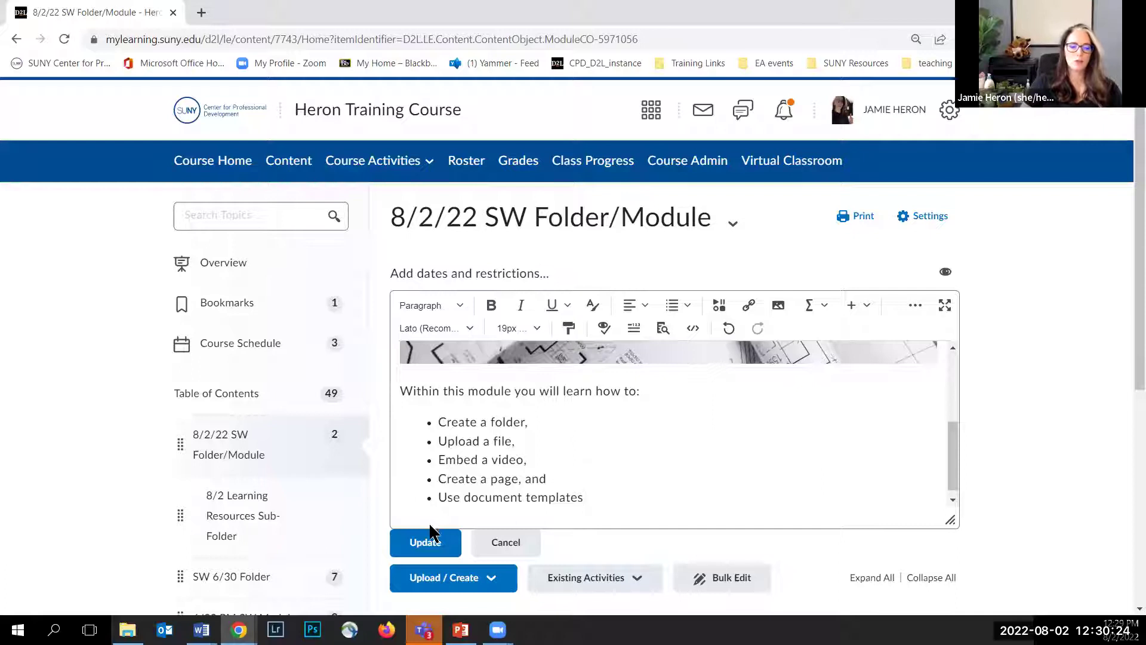
{"action": "scroll", "coordinate": [397, 484], "scroll_direction": "down", "scroll_amount": 3}
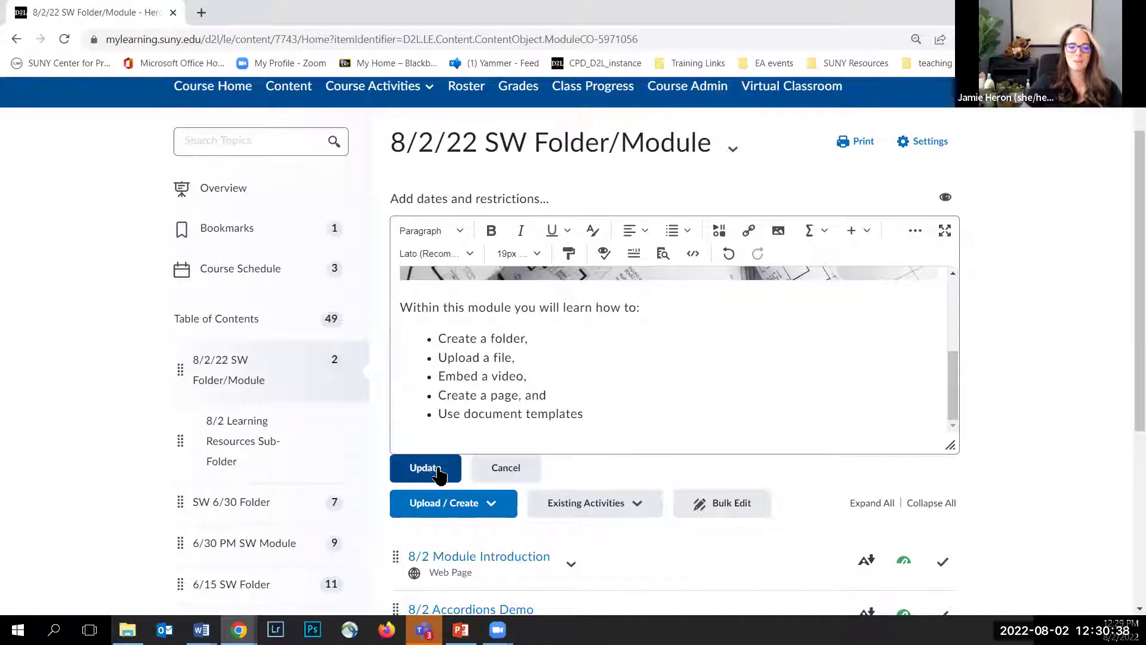
{"action": "left_click", "coordinate": [435, 472]}
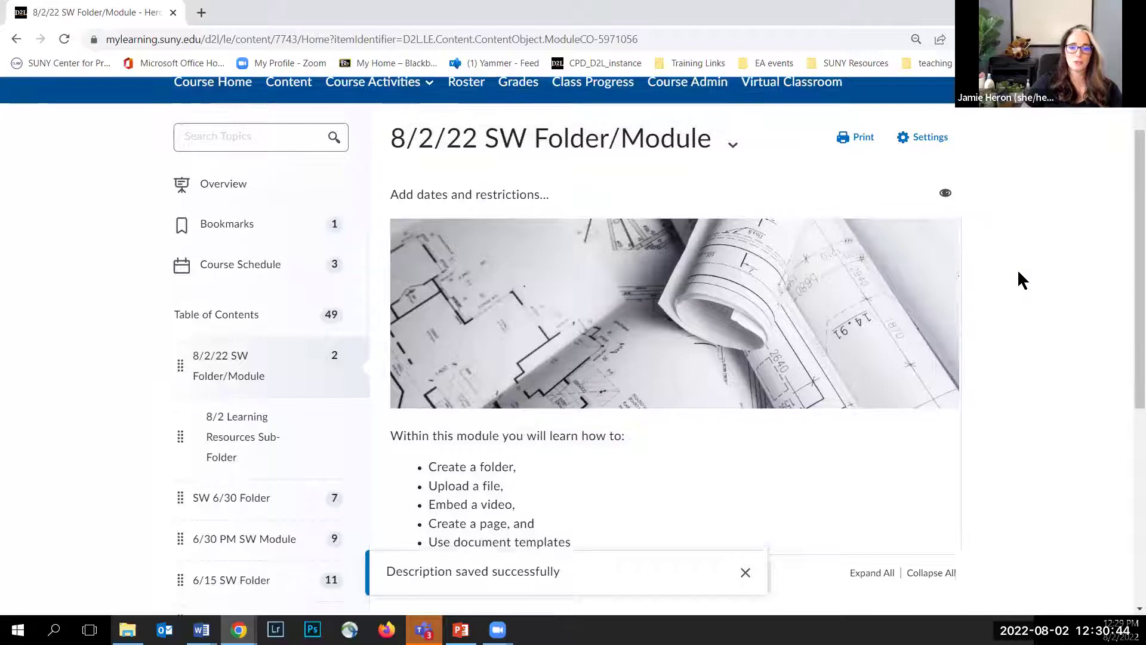
Review the saved module description and check the 8/2/22 SW Folder/Module card in the homepage's D2L Visual TOC
{"action": "scroll", "coordinate": [1017, 268], "scroll_direction": "down", "scroll_amount": 3}
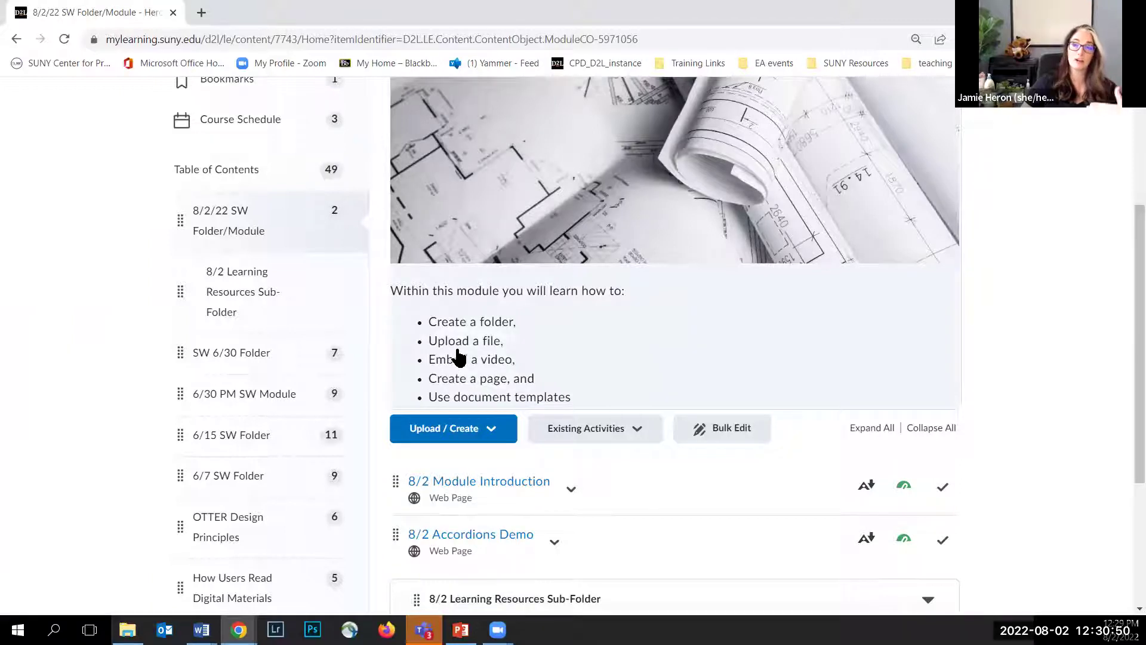
{"action": "scroll", "coordinate": [138, 271], "scroll_direction": "up", "scroll_amount": 1}
{"action": "scroll", "coordinate": [137, 268], "scroll_direction": "up", "scroll_amount": 2}
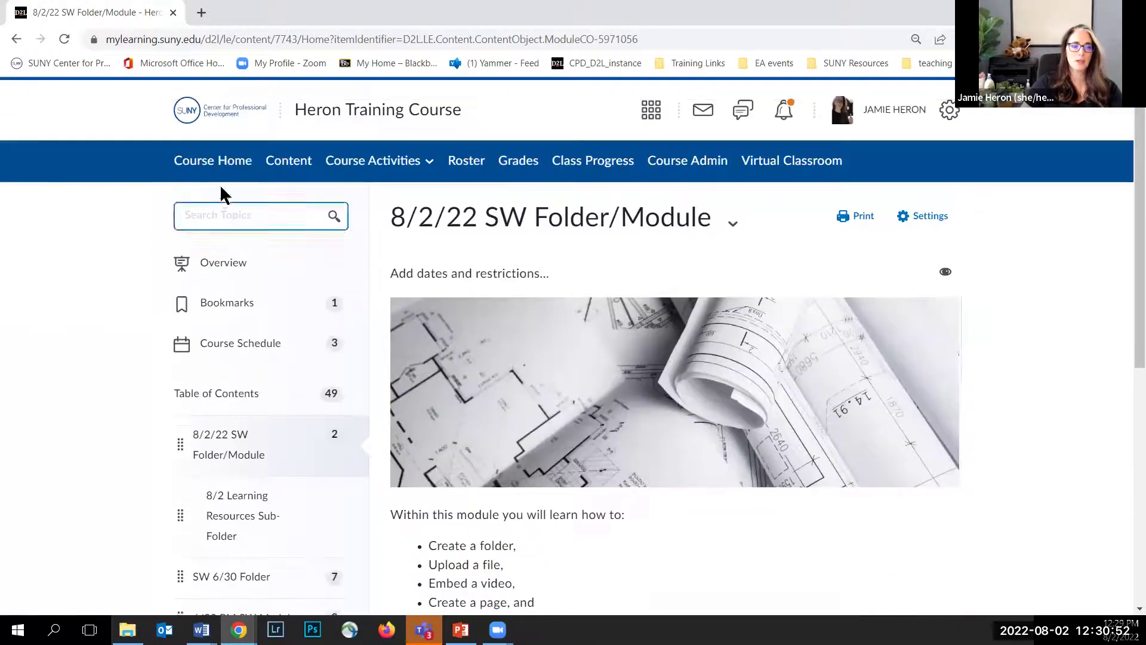
{"action": "left_click", "coordinate": [206, 170]}
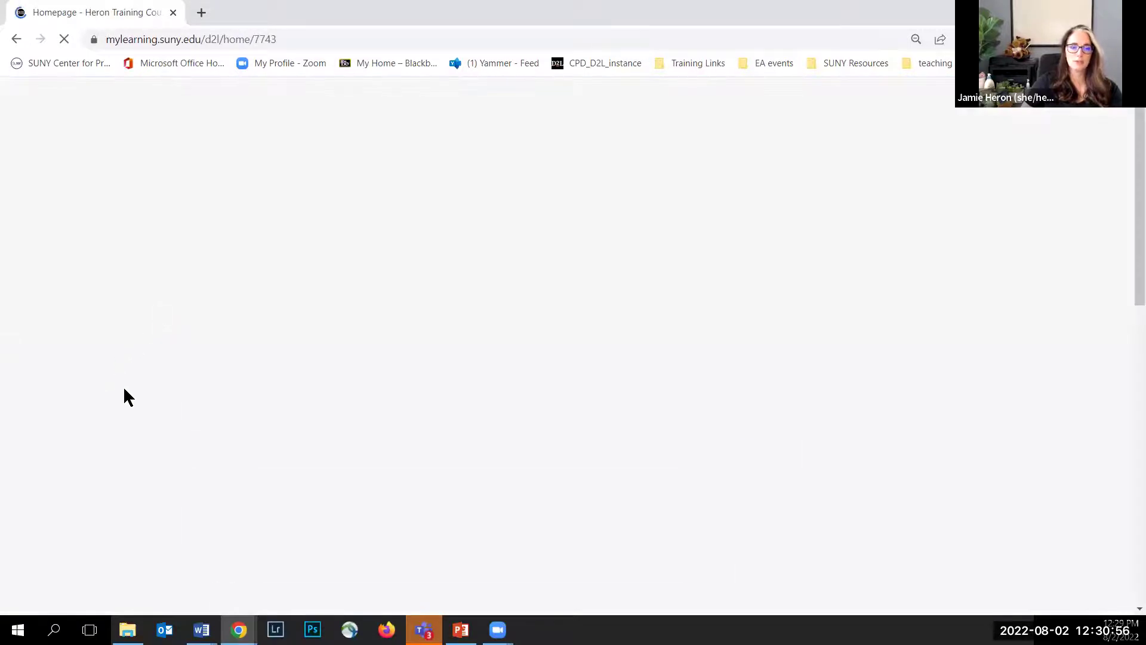
{"action": "scroll", "coordinate": [117, 374], "scroll_direction": "down", "scroll_amount": 2}
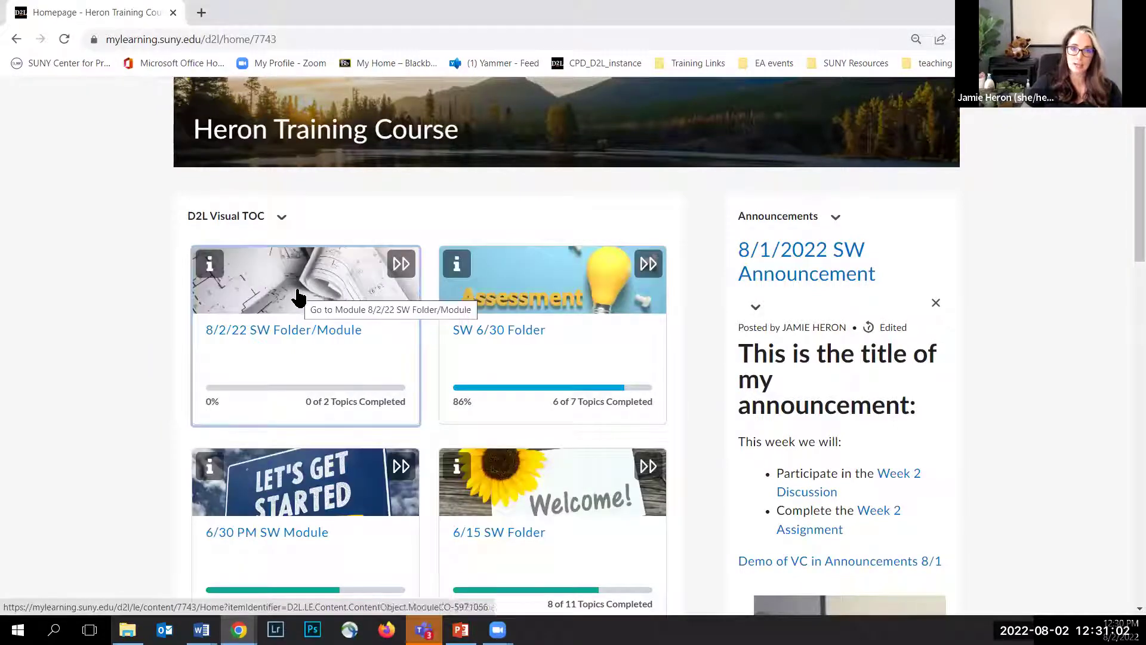
Check the description on the 8/2/22 SW Folder/Module card in the D2L Visual TOC, and open that module
{"action": "left_click", "coordinate": [210, 268]}
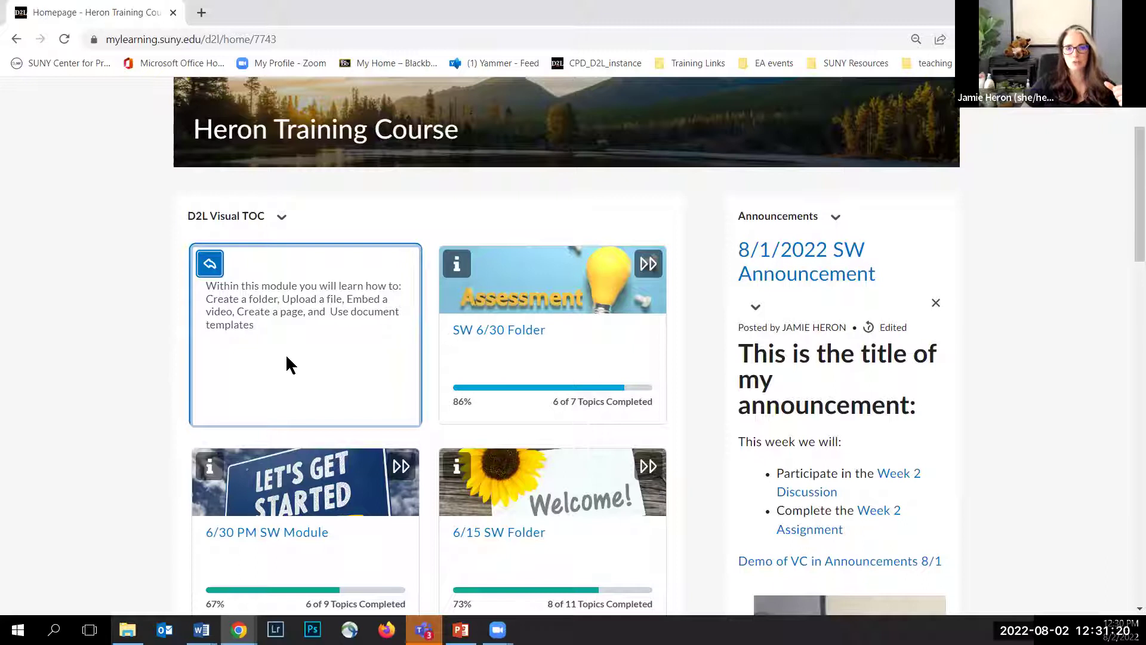
{"action": "left_click", "coordinate": [209, 263]}
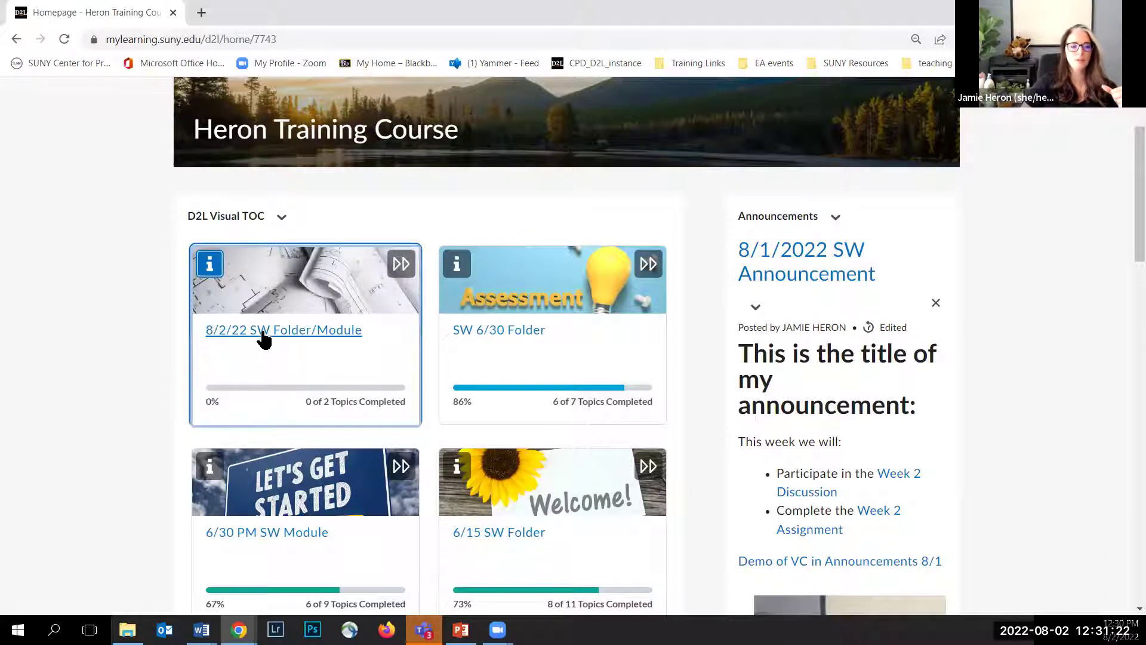
{"action": "left_click", "coordinate": [262, 333]}
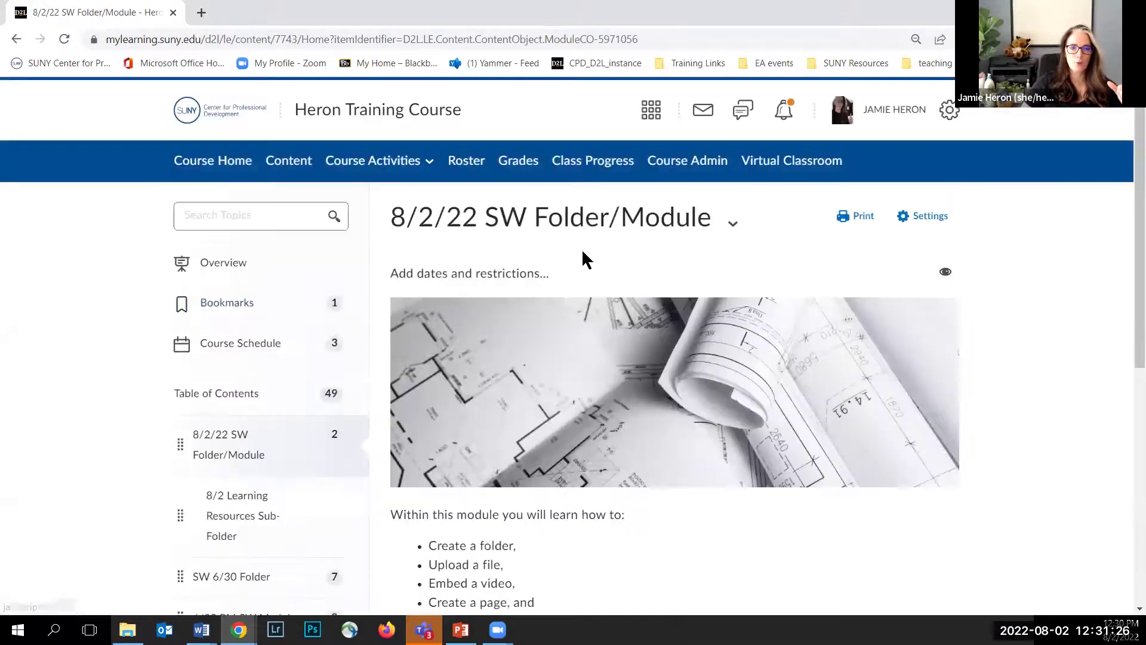
Examine the content and activity types that can be uploaded or created in the 8/2 Learning Resources Sub-Folder
{"action": "scroll", "coordinate": [1041, 399], "scroll_direction": "down", "scroll_amount": 5}
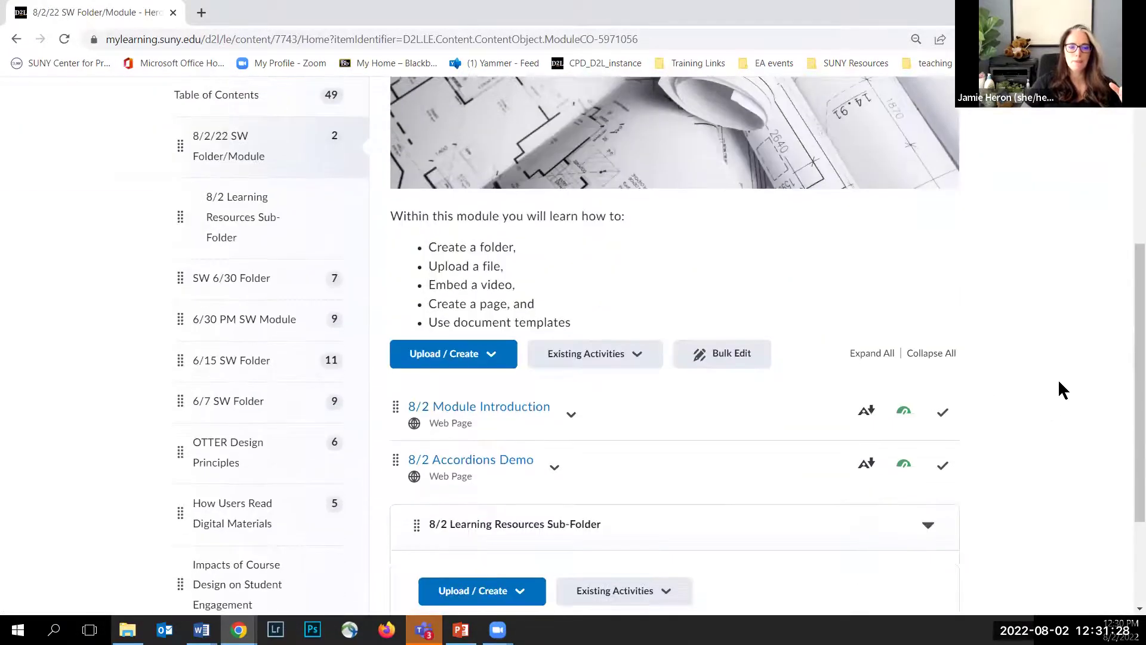
{"action": "scroll", "coordinate": [1060, 389], "scroll_direction": "down", "scroll_amount": 1}
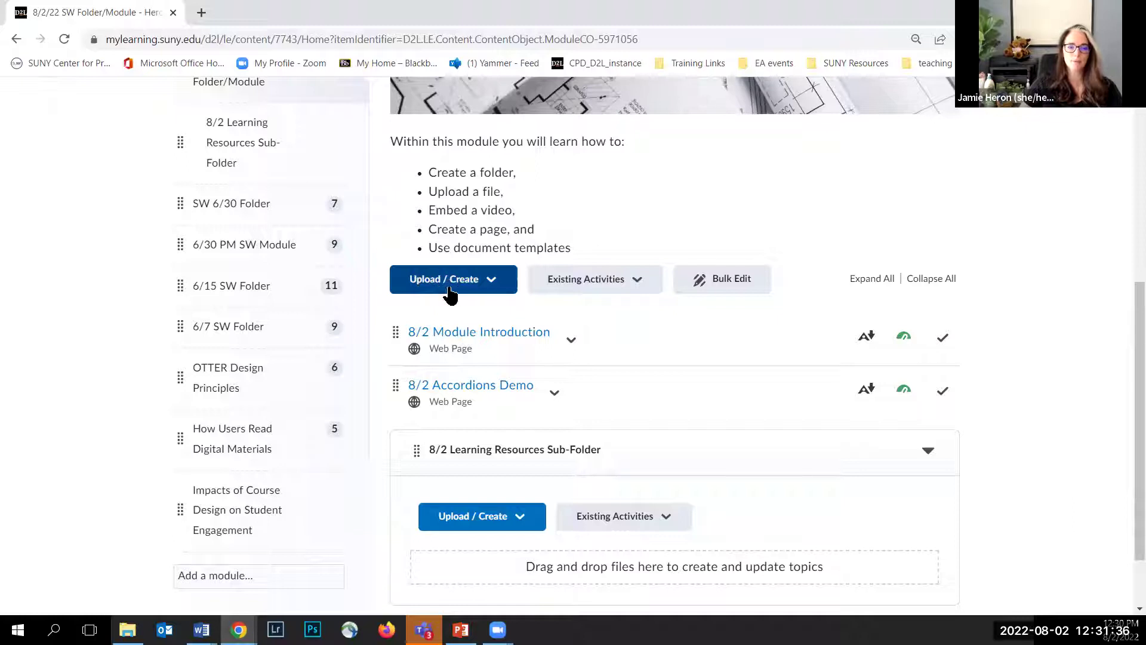
{"action": "scroll", "coordinate": [458, 293], "scroll_direction": "down", "scroll_amount": 2}
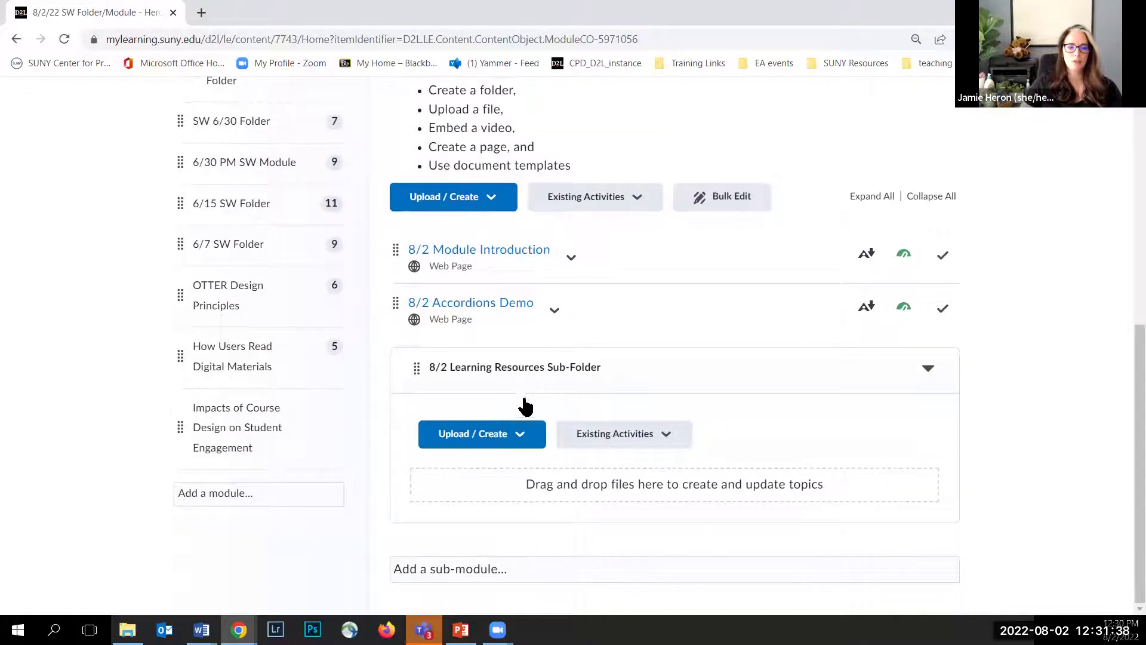
{"action": "left_click", "coordinate": [517, 442]}
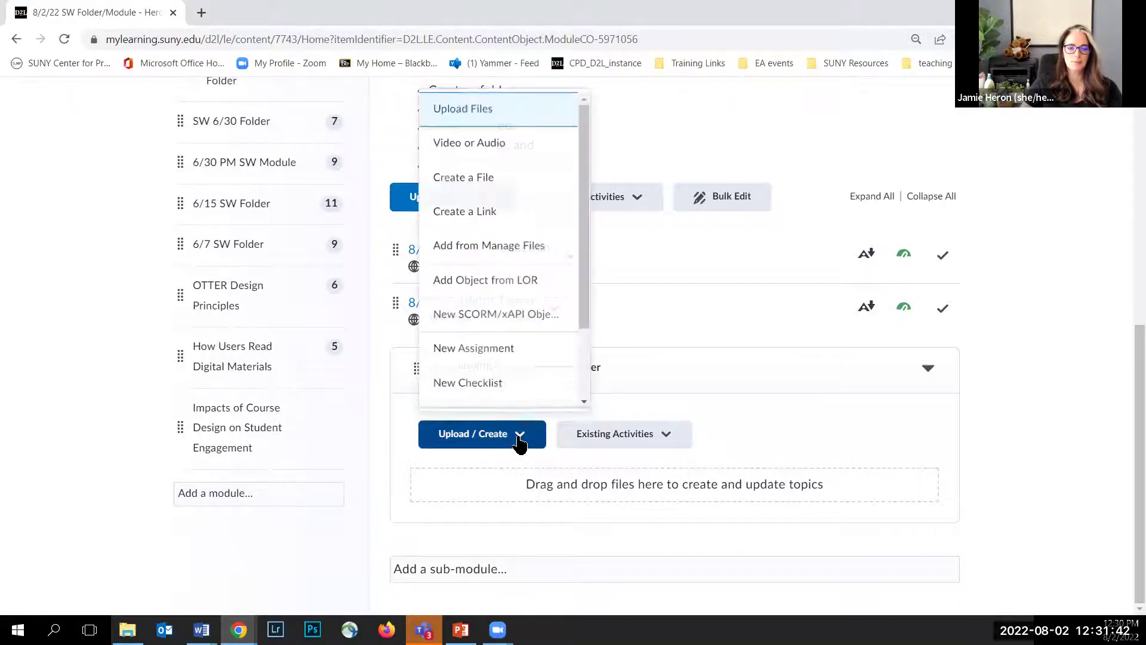
{"action": "scroll", "coordinate": [549, 166], "scroll_direction": "down", "scroll_amount": 2}
{"action": "scroll", "coordinate": [552, 179], "scroll_direction": "up", "scroll_amount": 1}
{"action": "scroll", "coordinate": [553, 179], "scroll_direction": "up", "scroll_amount": 2}
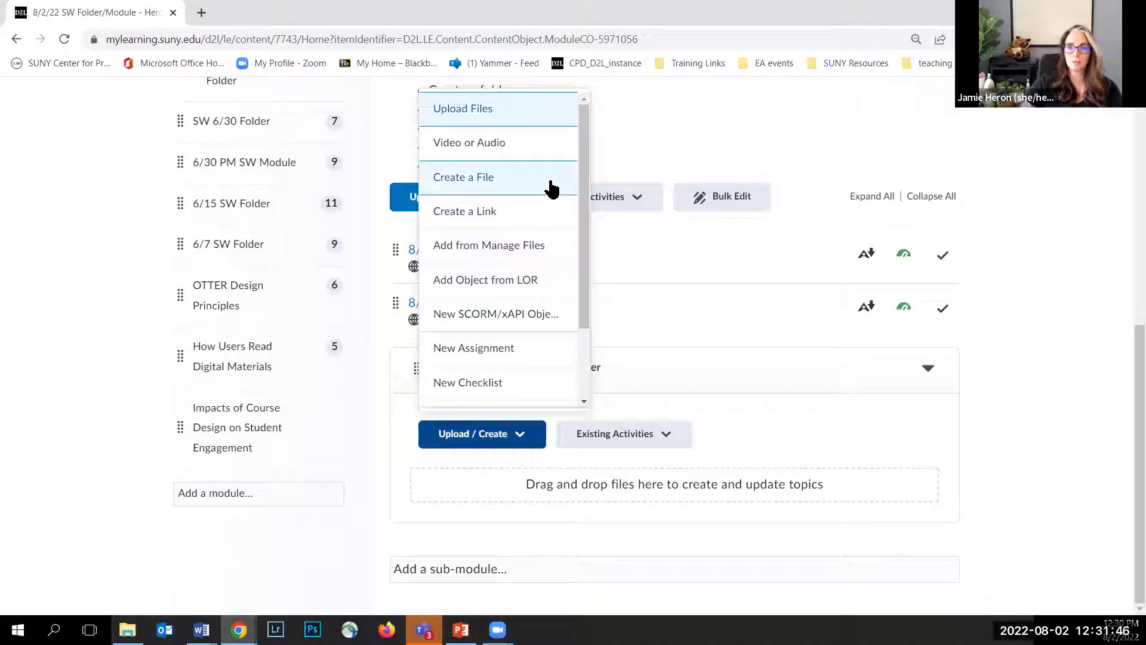
{"action": "scroll", "coordinate": [551, 189], "scroll_direction": "down", "scroll_amount": 2}
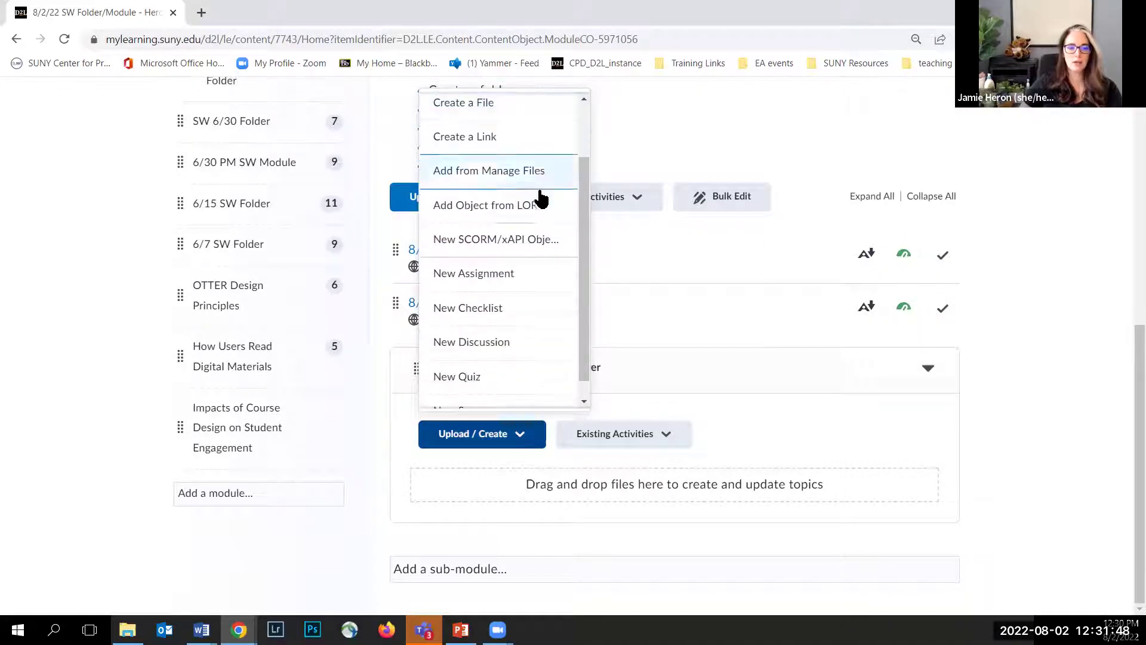
{"action": "scroll", "coordinate": [522, 255], "scroll_direction": "down", "scroll_amount": 1}
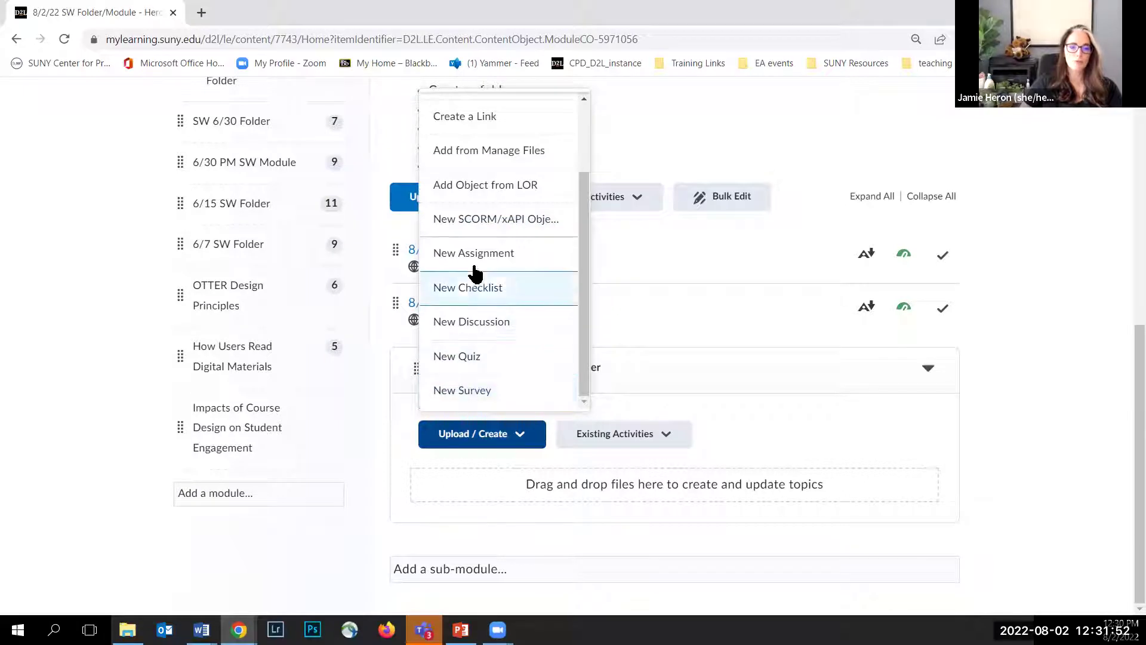
{"action": "scroll", "coordinate": [475, 257], "scroll_direction": "up", "scroll_amount": 2}
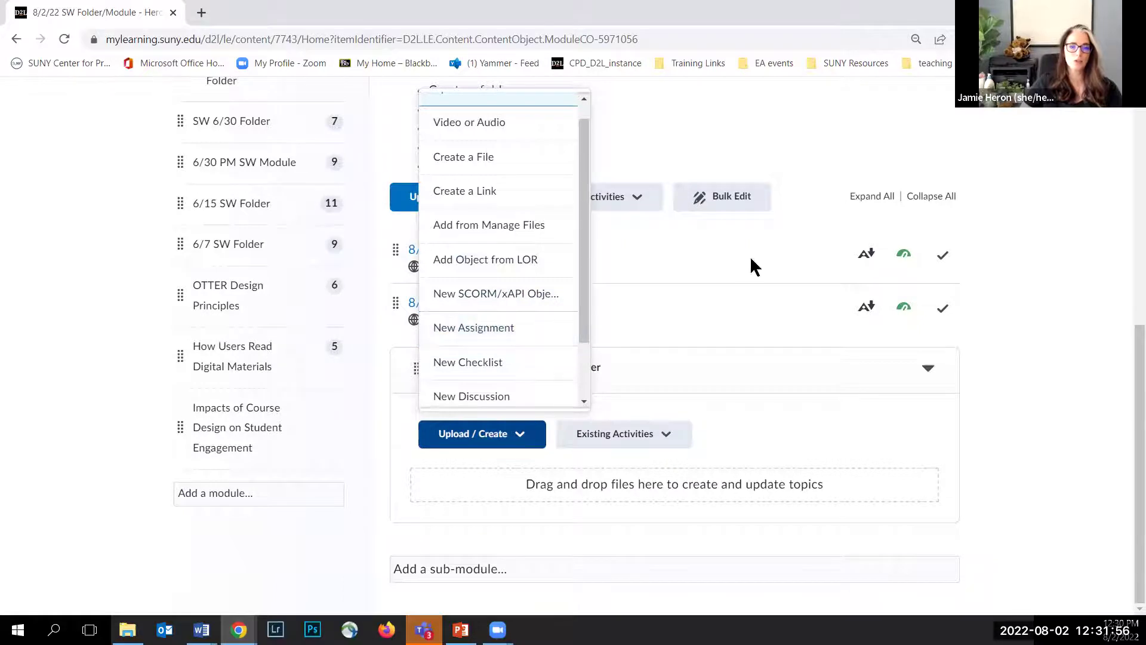
{"action": "scroll", "coordinate": [1028, 256], "scroll_direction": "up", "scroll_amount": 8}
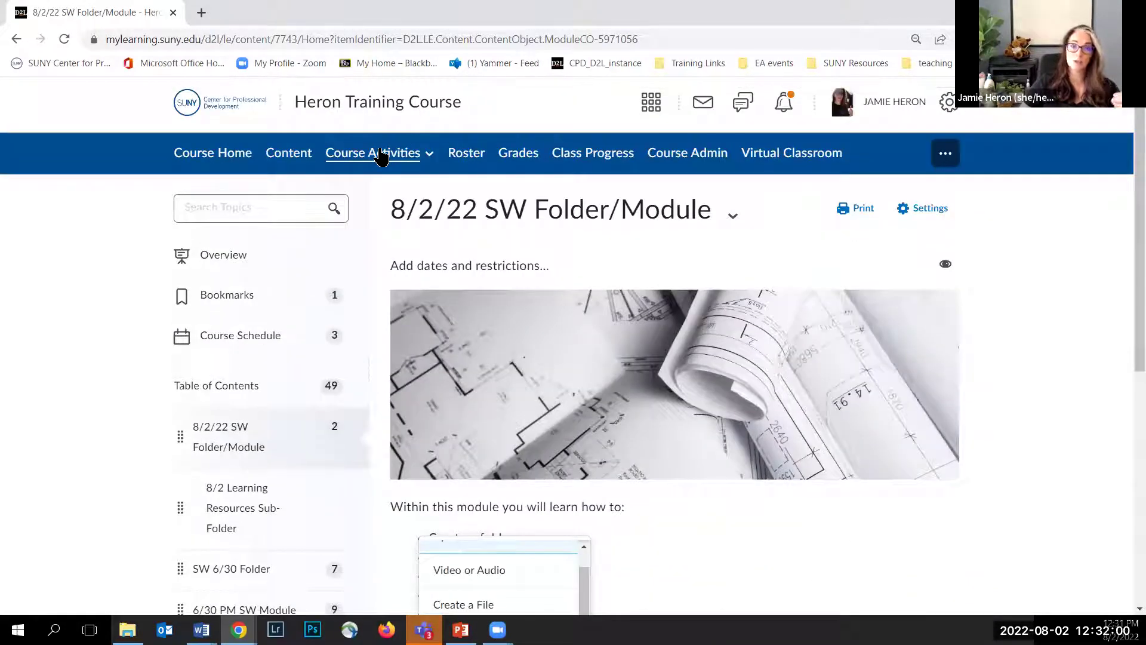
{"action": "scroll", "coordinate": [988, 331], "scroll_direction": "down", "scroll_amount": 2}
{"action": "scroll", "coordinate": [986, 321], "scroll_direction": "down", "scroll_amount": 2}
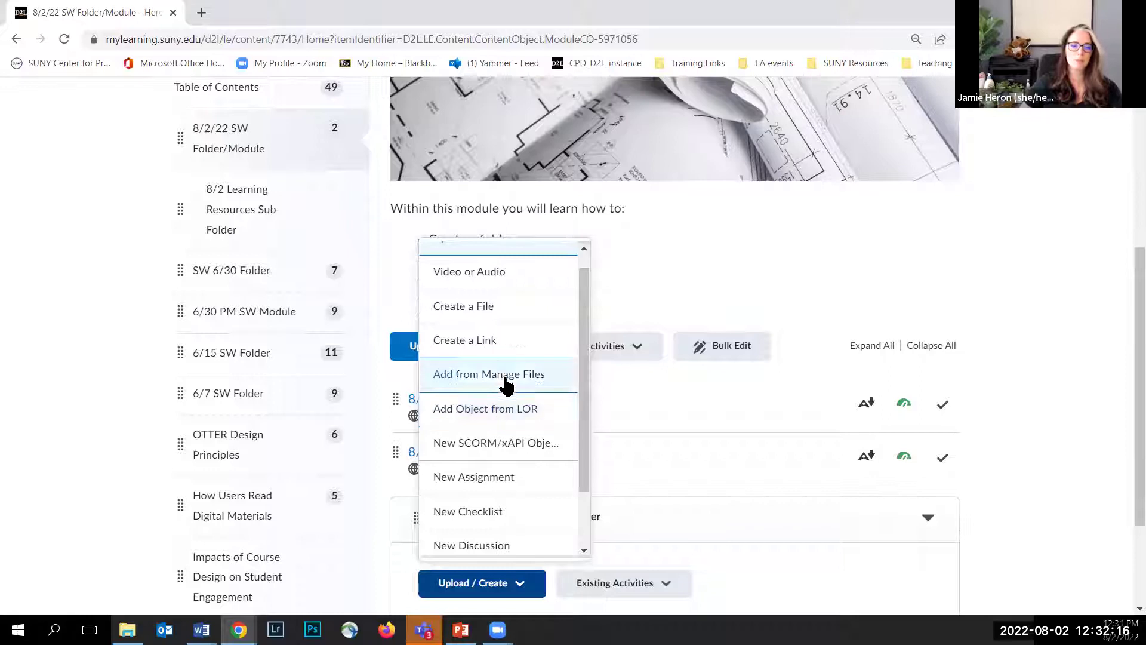
{"action": "scroll", "coordinate": [507, 384], "scroll_direction": "up", "scroll_amount": 1}
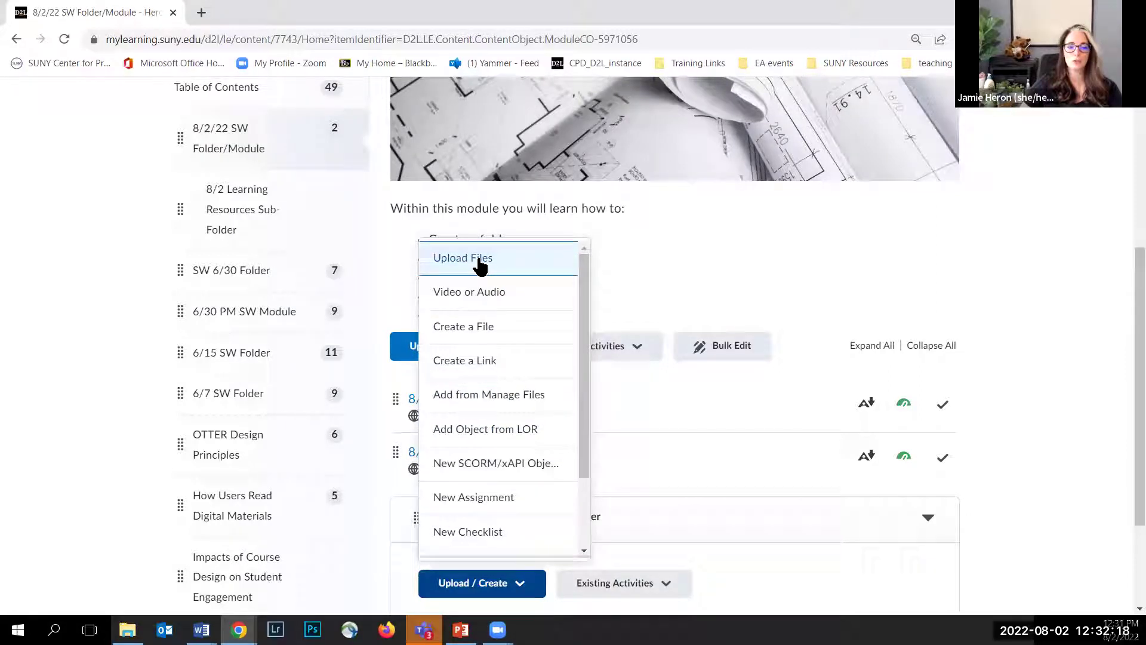
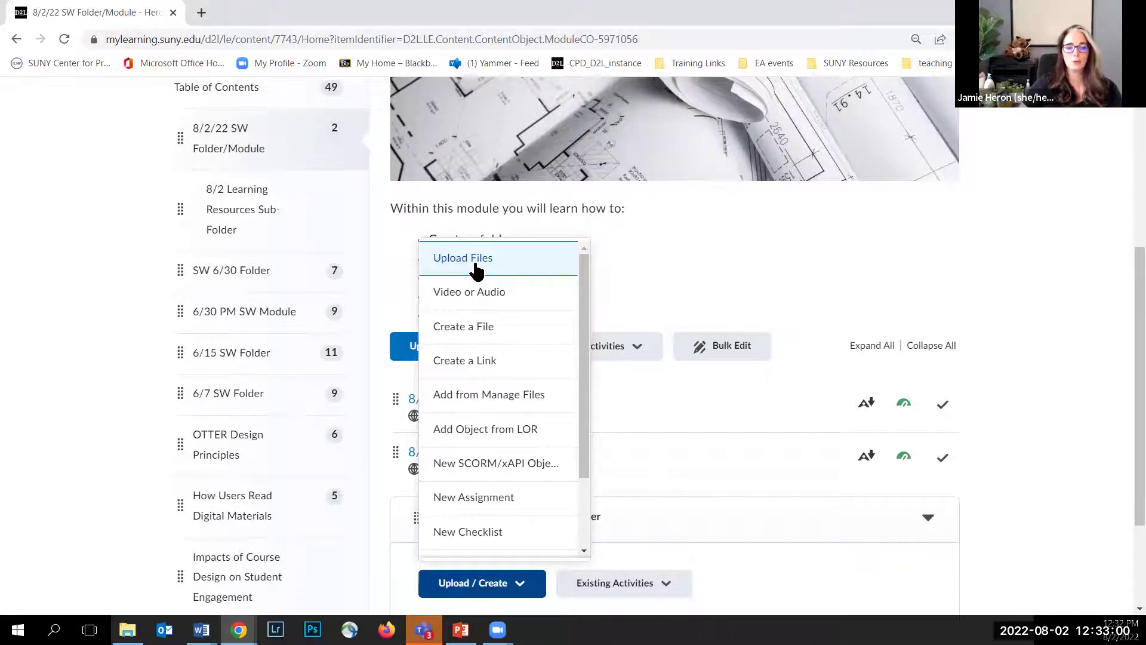
Upload DLE_Advisory_Comm_Report (1).pptx from the computer to the 8/2 Learning Resources Sub-Folder, saving it as a new file
{"action": "left_click", "coordinate": [476, 264]}
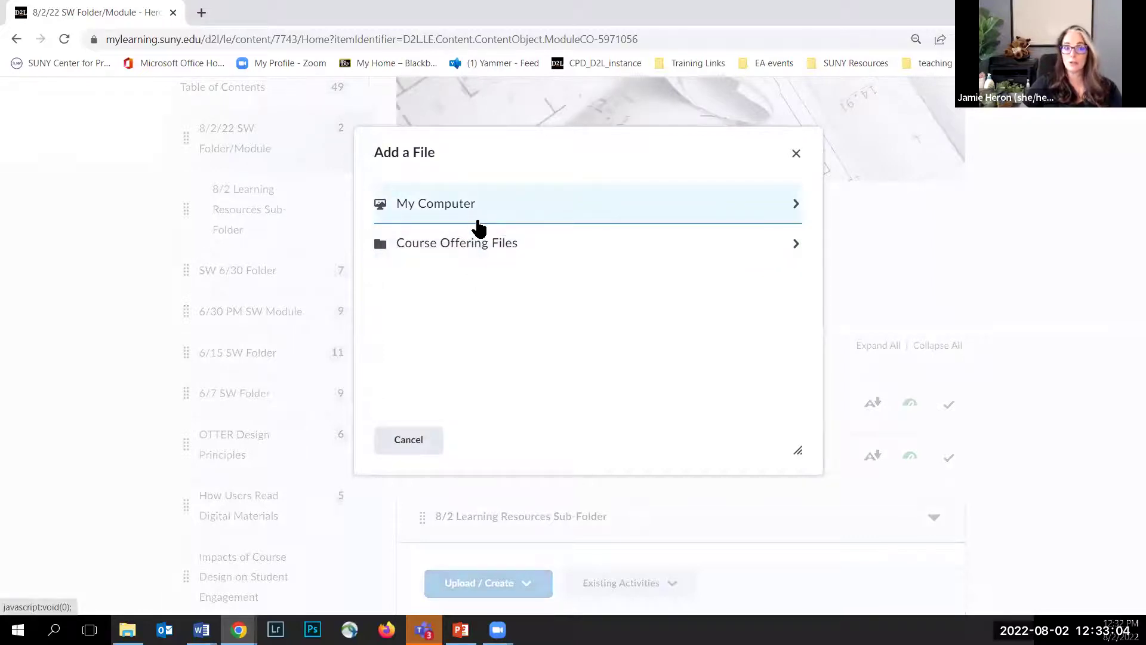
{"action": "left_click", "coordinate": [466, 202]}
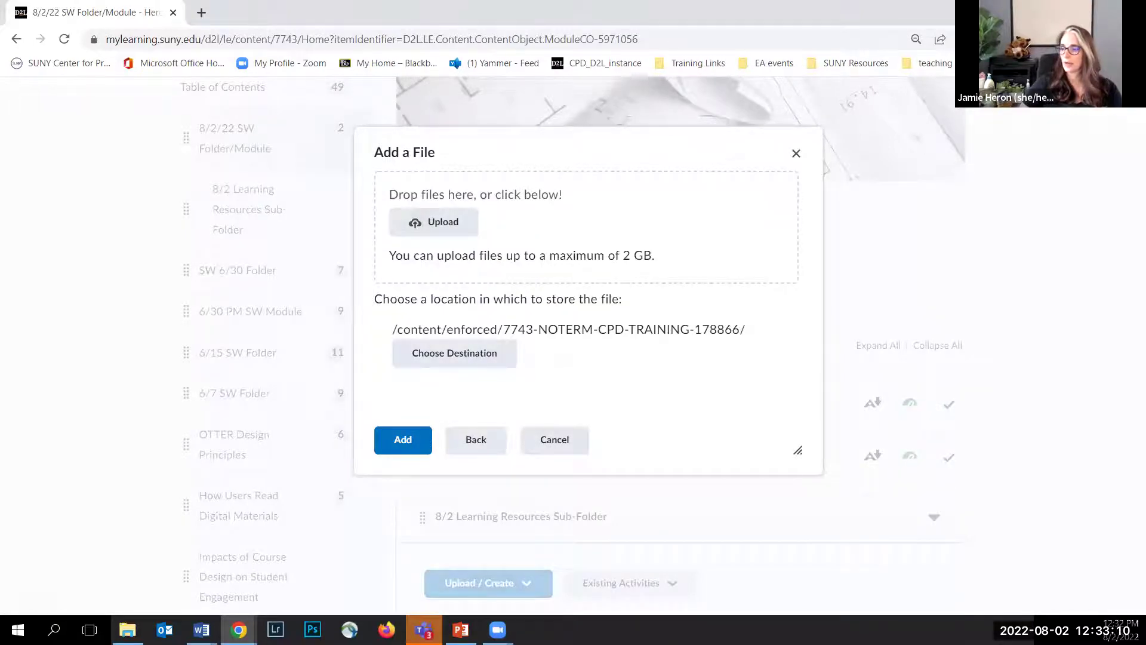
{"action": "left_click_drag", "start_coordinate": [1035, 358], "coordinate": [539, 240]}
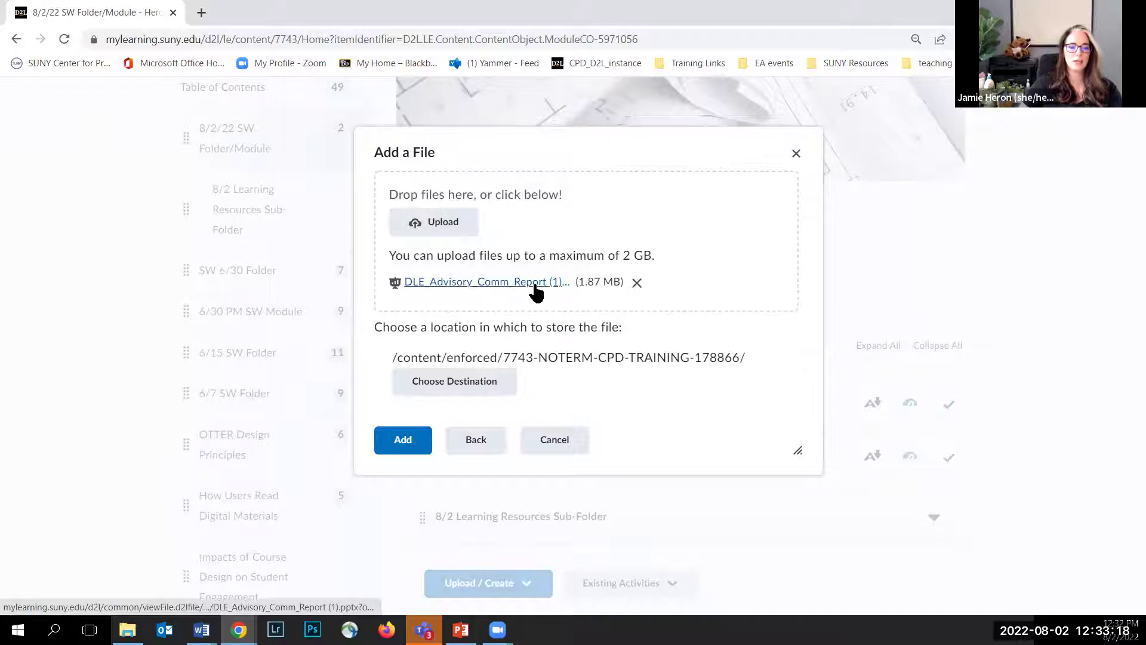
{"action": "left_click", "coordinate": [406, 442]}
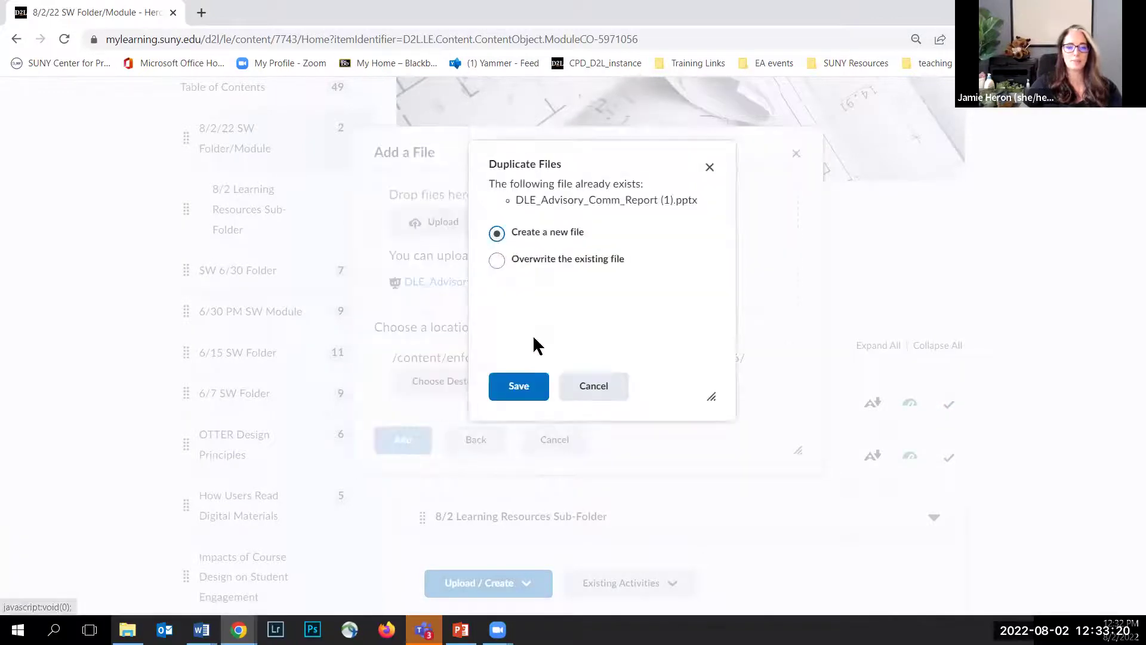
{"action": "left_click", "coordinate": [508, 394]}
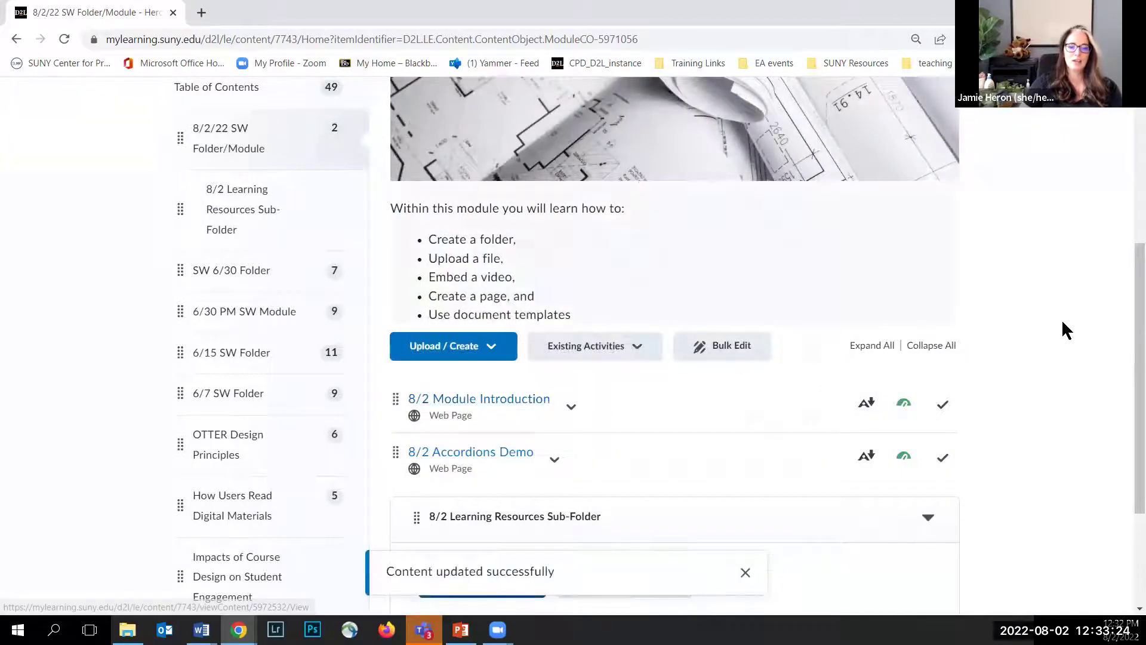
Rename the uploaded PowerPoint topic in the sub-folder to "How to add a PowerPoint in Brightspace"
{"action": "scroll", "coordinate": [1048, 328], "scroll_direction": "down", "scroll_amount": 3}
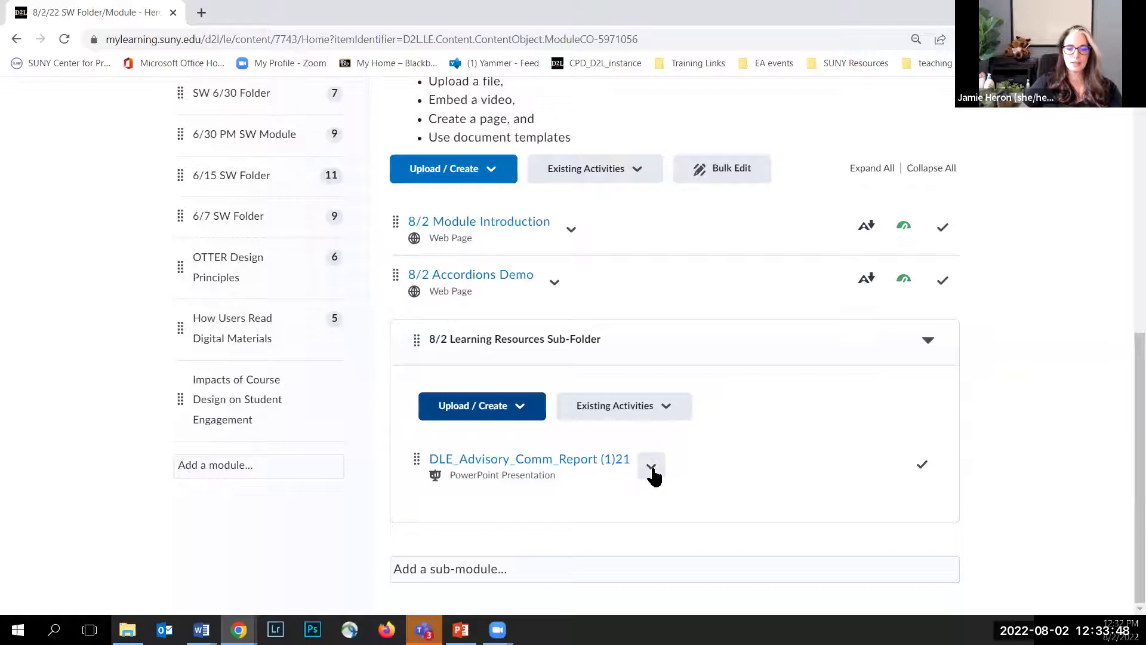
{"action": "left_click", "coordinate": [652, 474]}
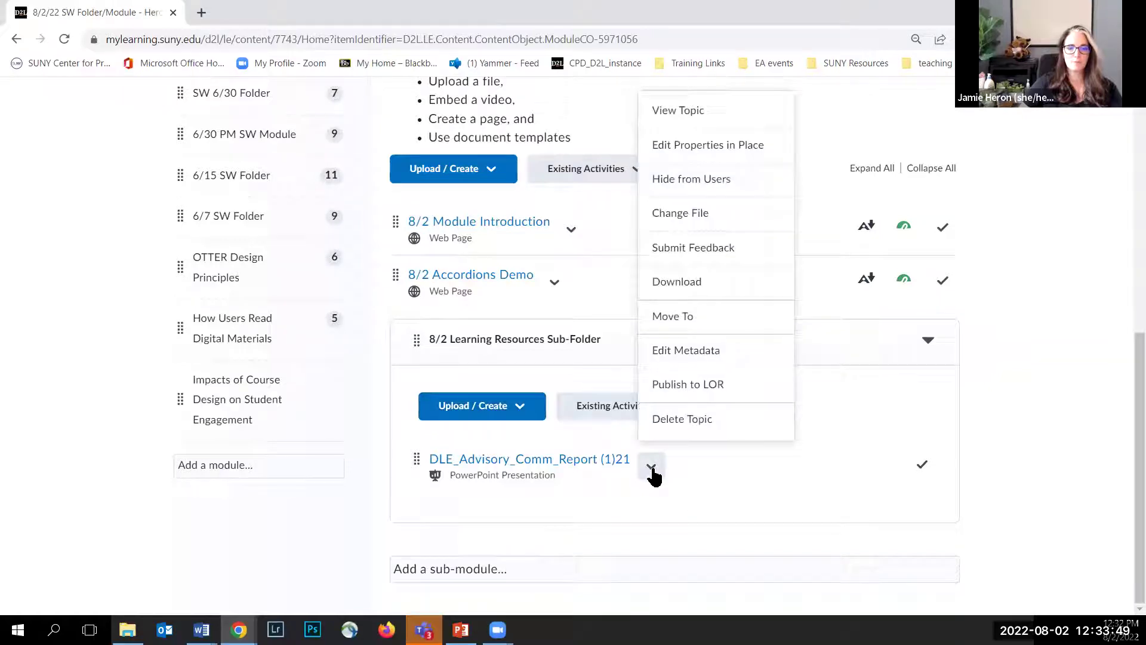
{"action": "left_click", "coordinate": [686, 153]}
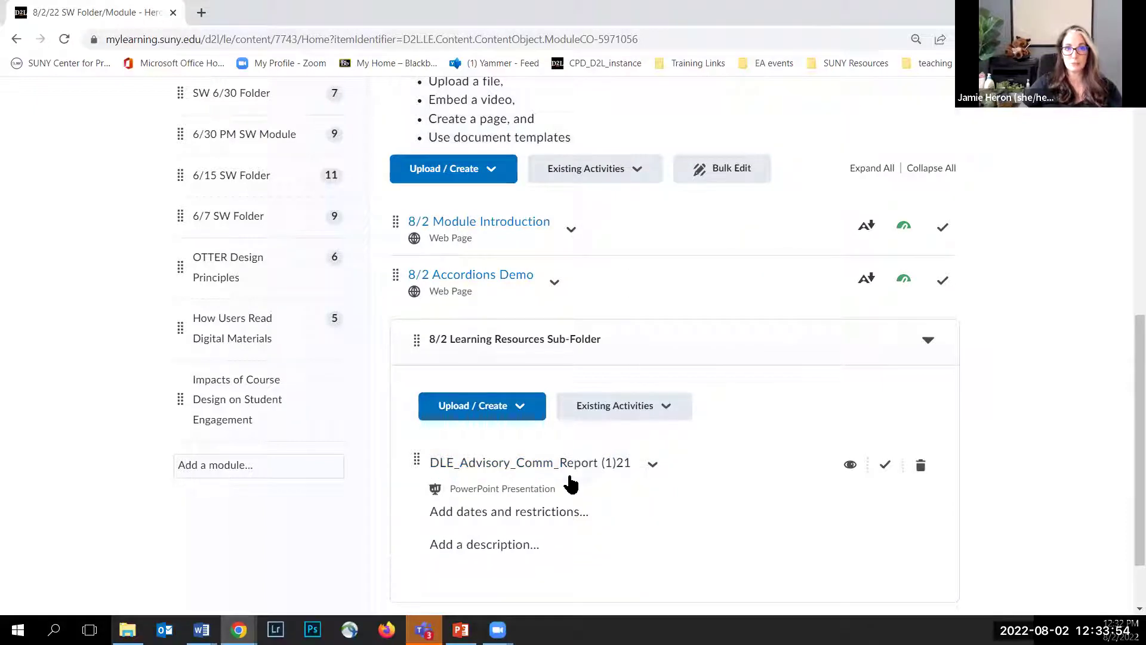
{"action": "left_click", "coordinate": [500, 466]}
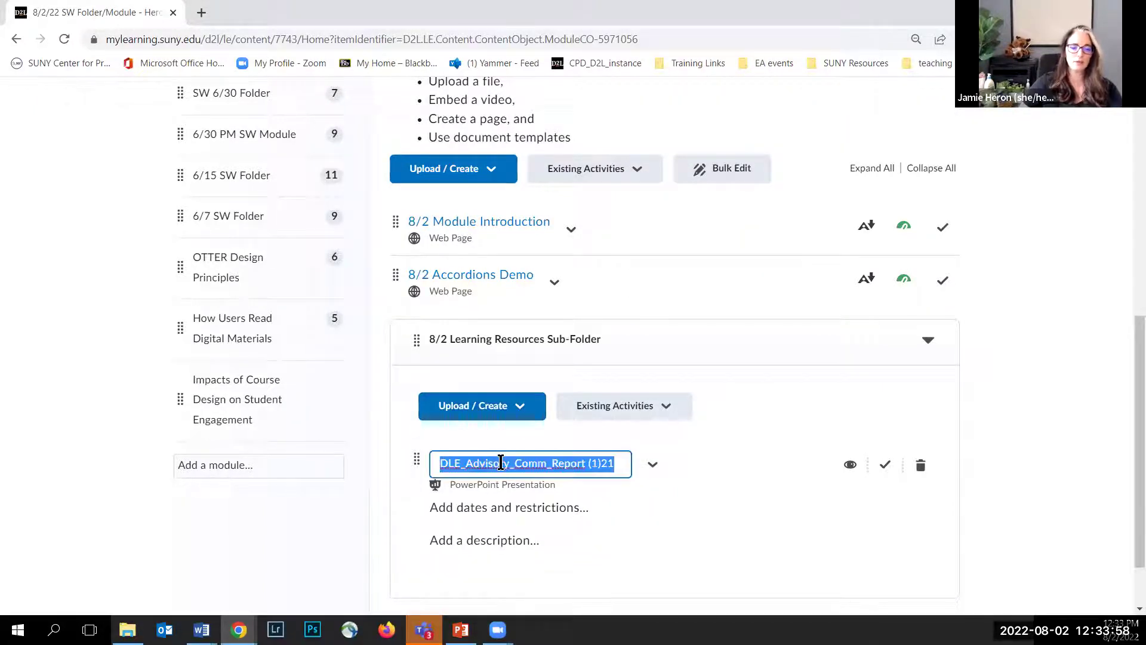
{"action": "type", "text": "How to add a Power"}
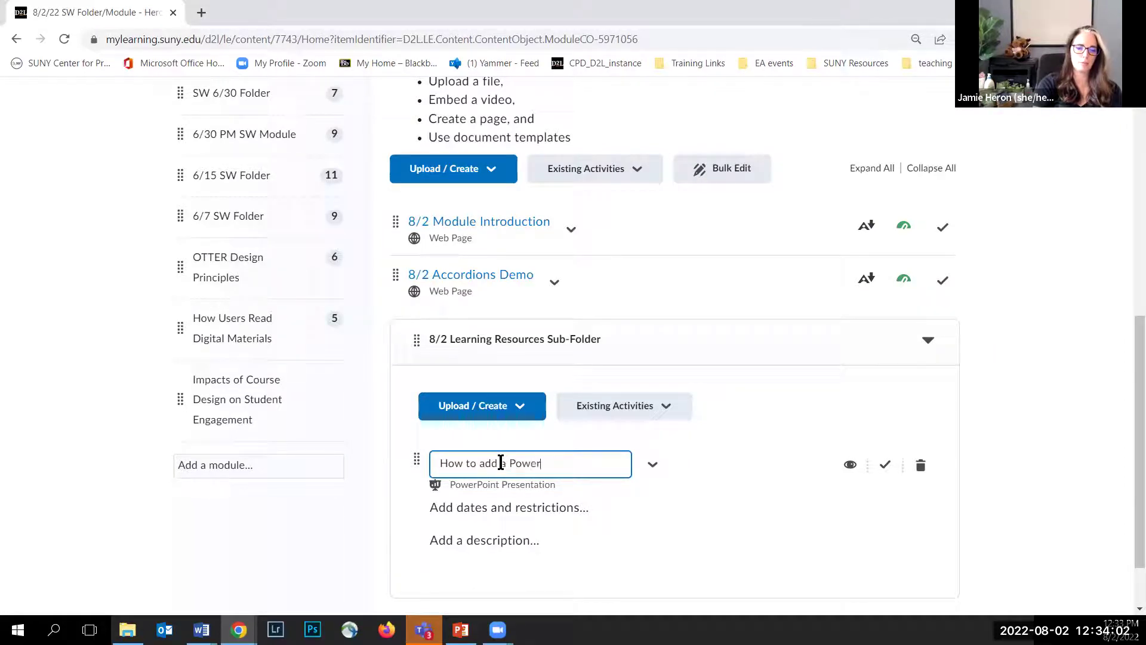
{"action": "type", "text": "Point in Brightspace"}
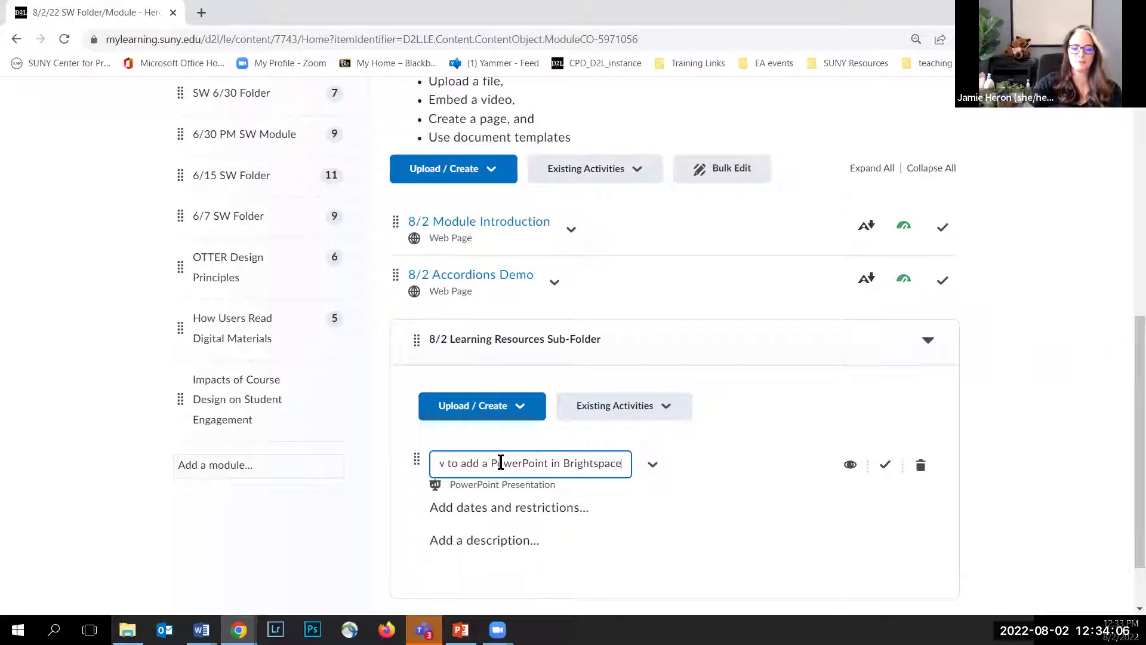
{"action": "left_click", "coordinate": [354, 520]}
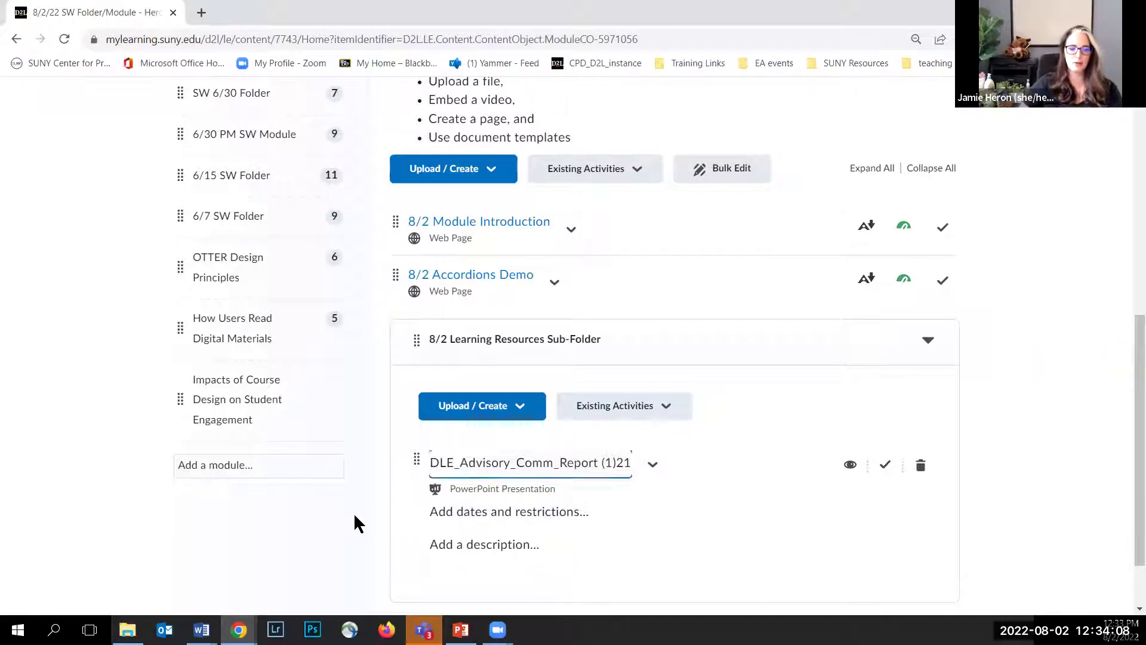
{"action": "scroll", "coordinate": [525, 463], "scroll_direction": "down", "scroll_amount": 1}
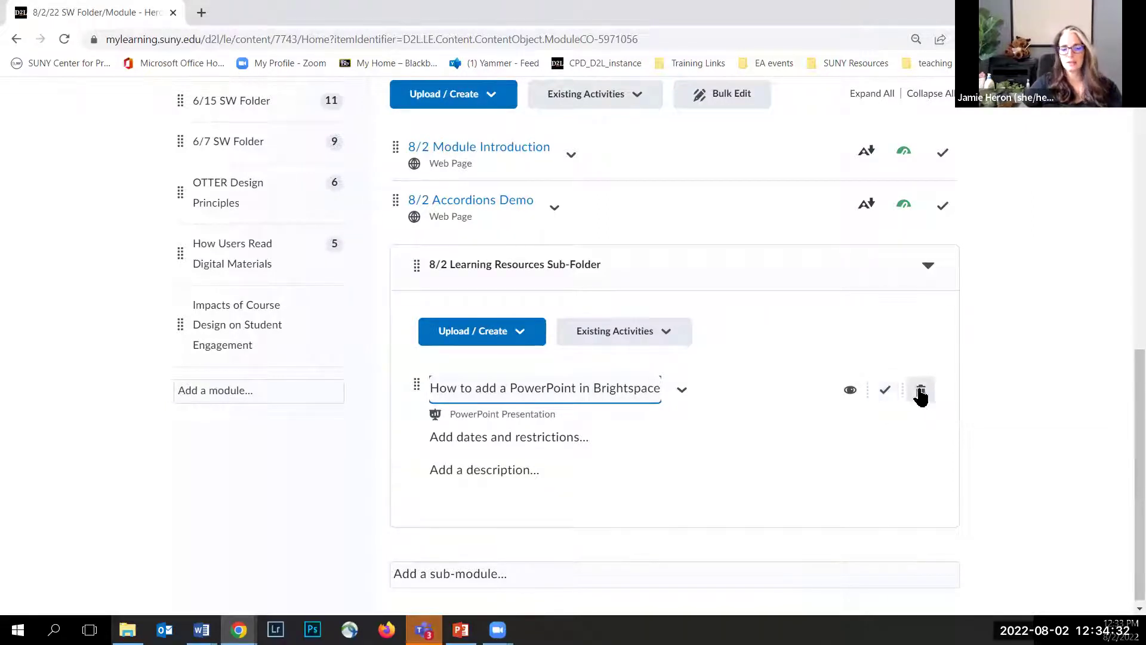
{"action": "left_click", "coordinate": [1002, 384]}
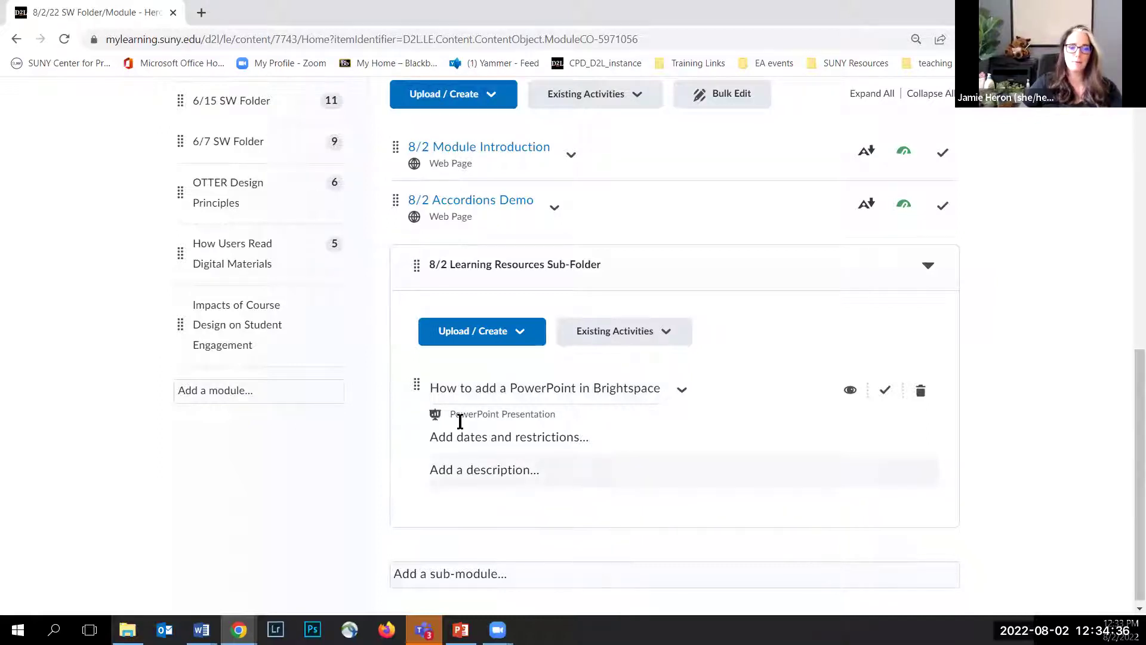
Start adding a web video to the 8/2 Learning Resources Sub-Folder, and open youtube.com in a new browser tab
{"action": "left_click", "coordinate": [501, 338]}
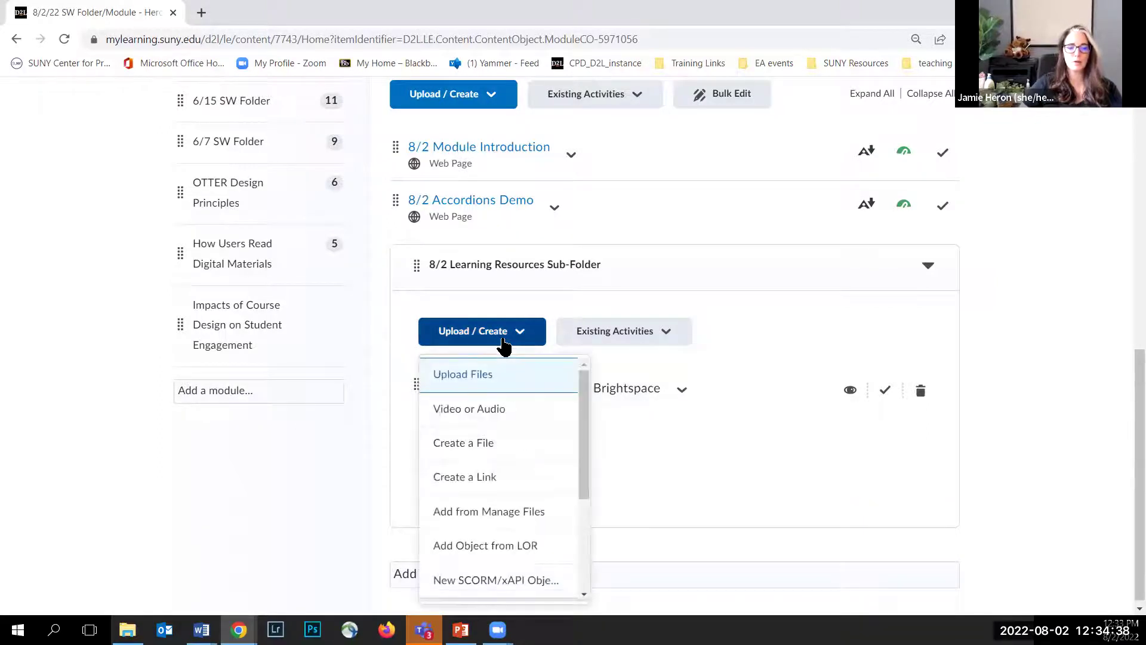
{"action": "left_click", "coordinate": [477, 412]}
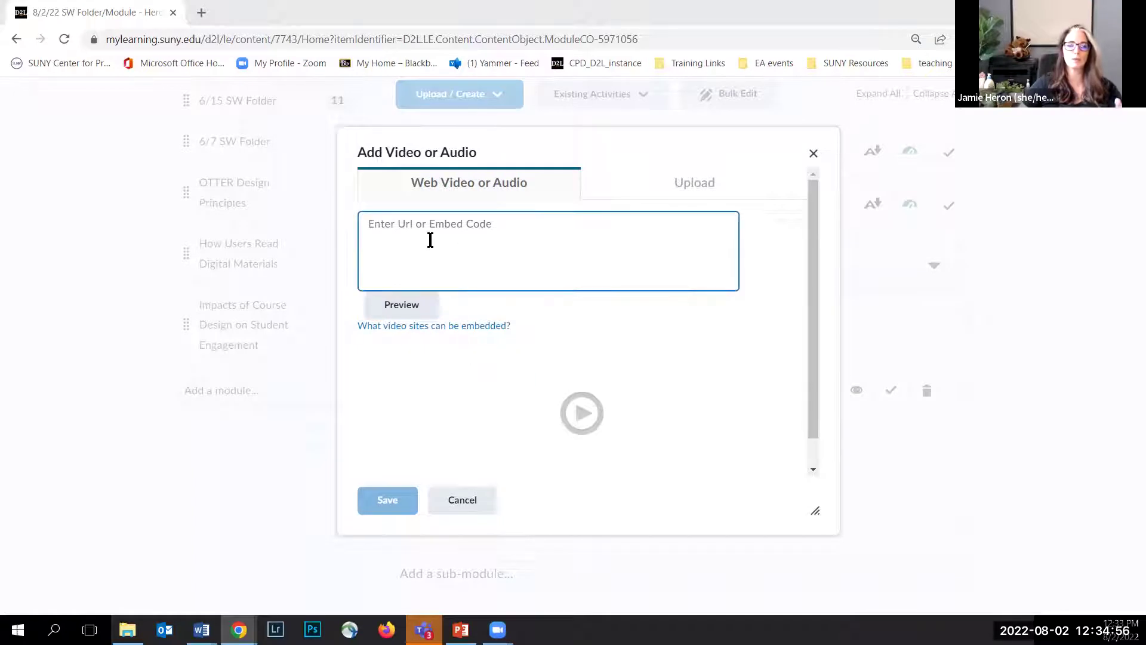
{"action": "left_click", "coordinate": [201, 13]}
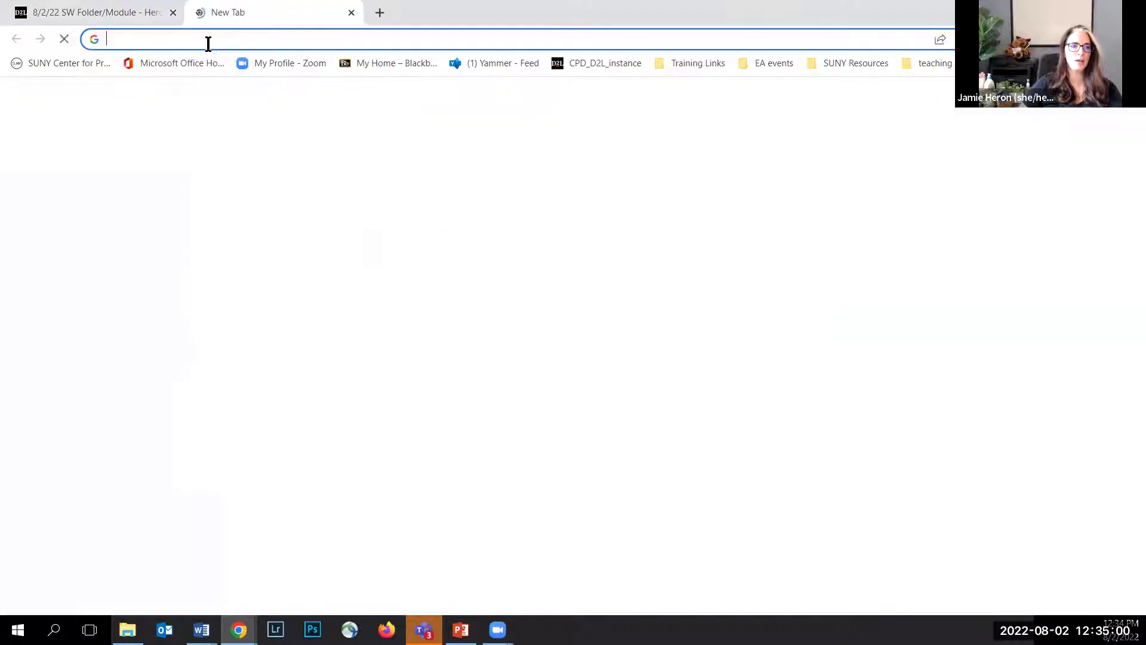
{"action": "type", "text": "youtube.com"}
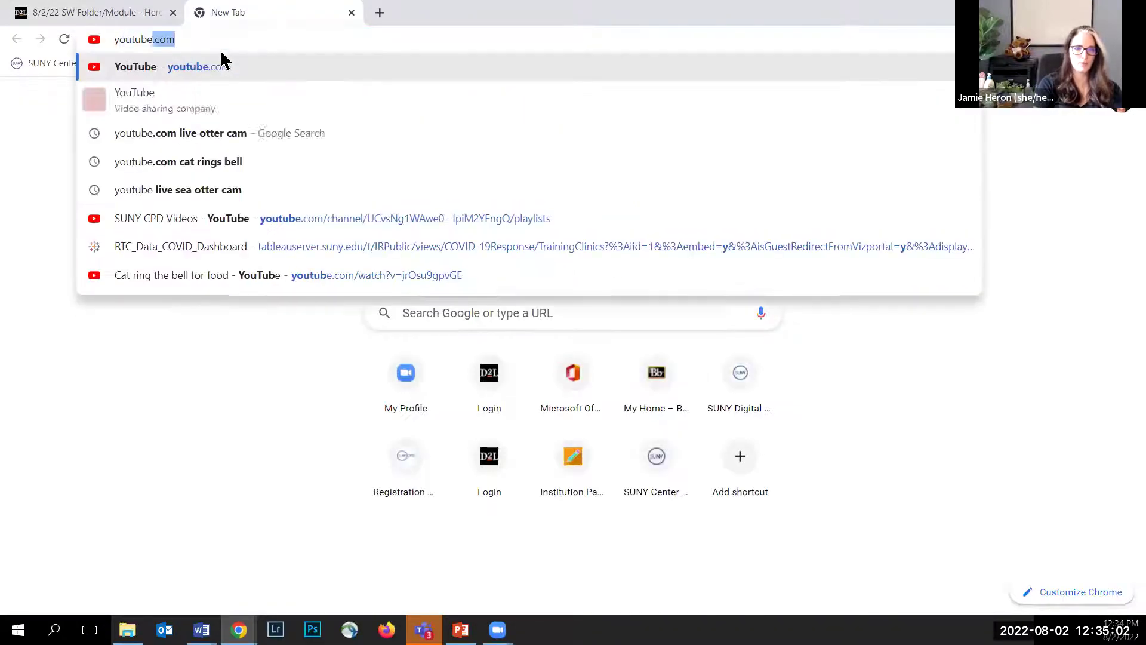
{"action": "key", "text": "Return"}
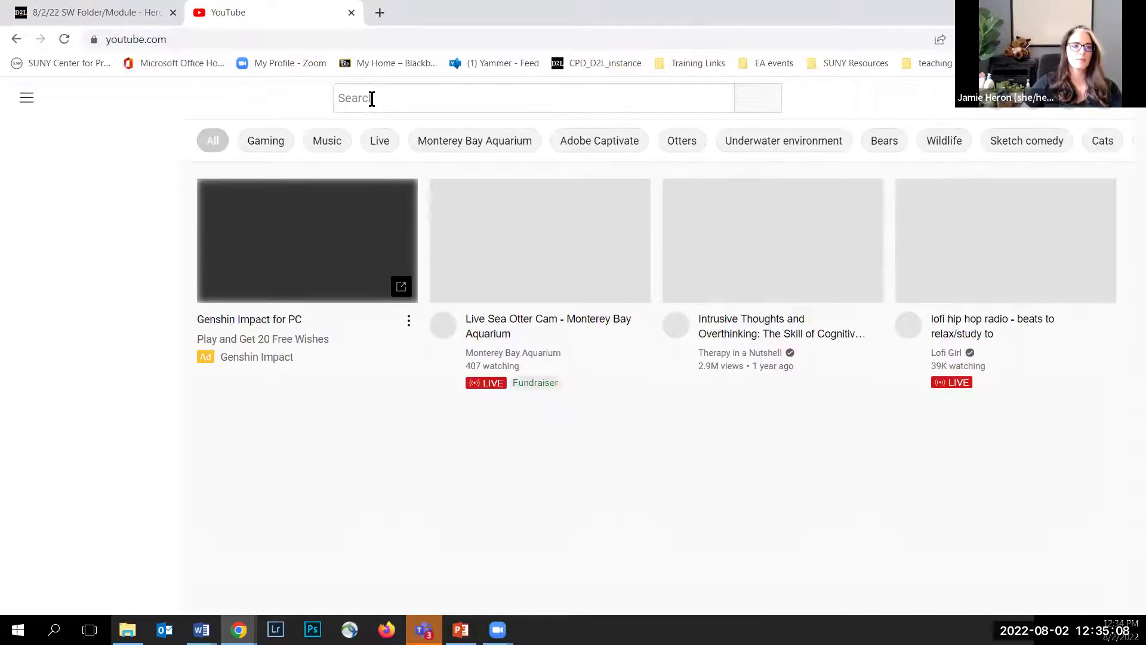
Search YouTube for "koala" and open the video "Koalas 101 | Nat Geo Wild"
{"action": "type", "text": "koaa"}
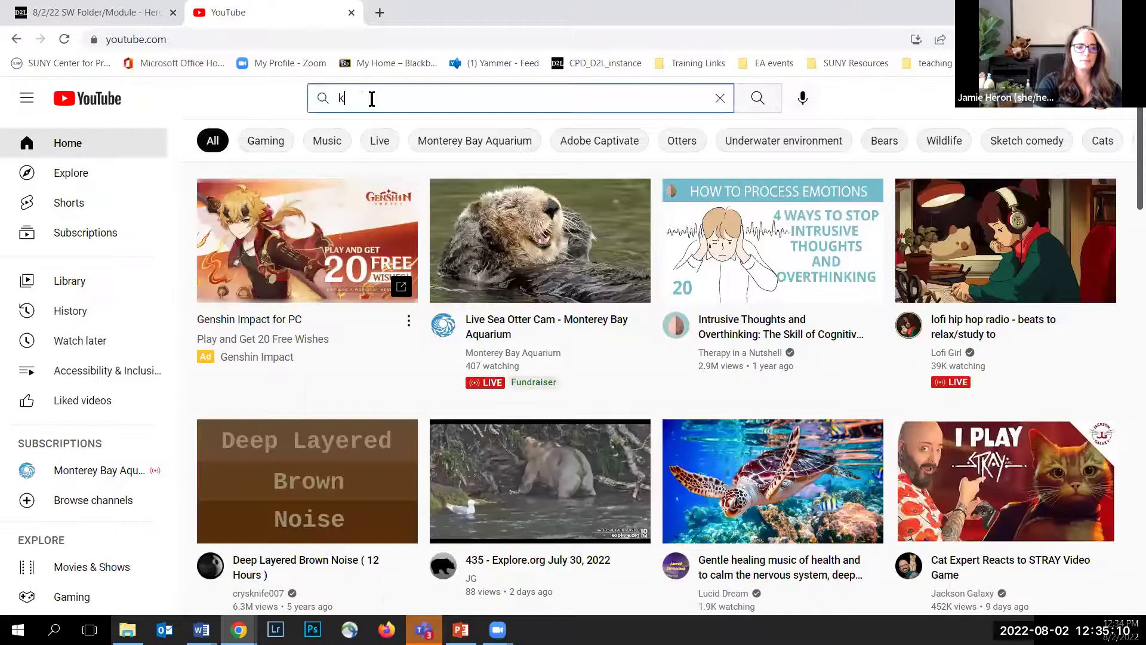
{"action": "key", "text": "BackSpace"}
{"action": "type", "text": "la"}
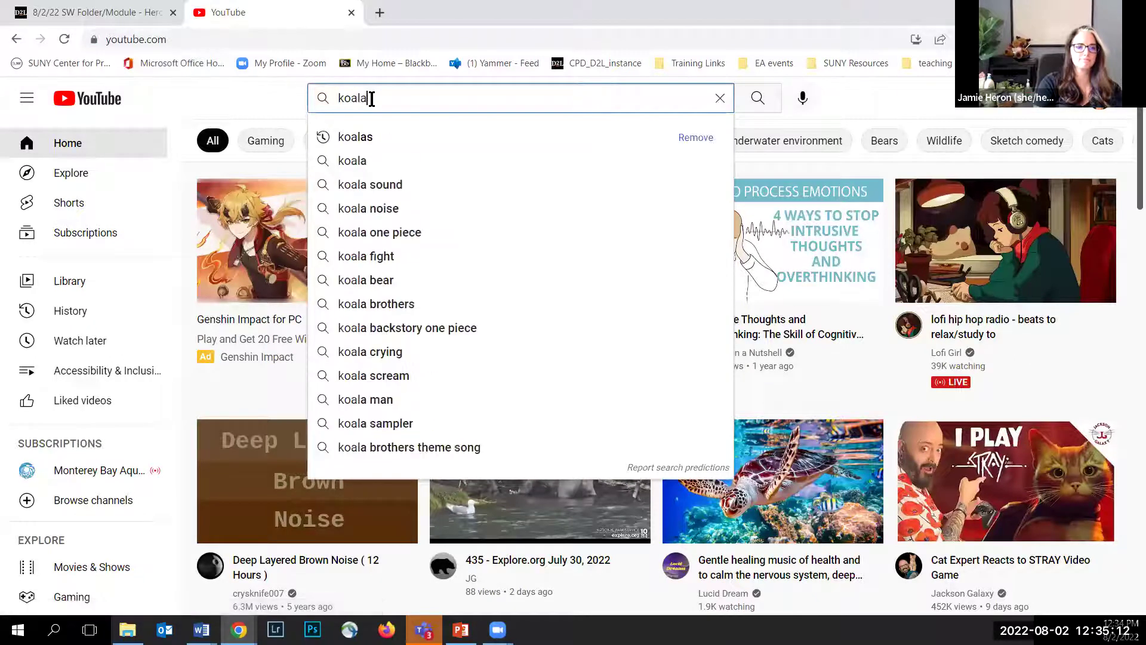
{"action": "key", "text": "Return"}
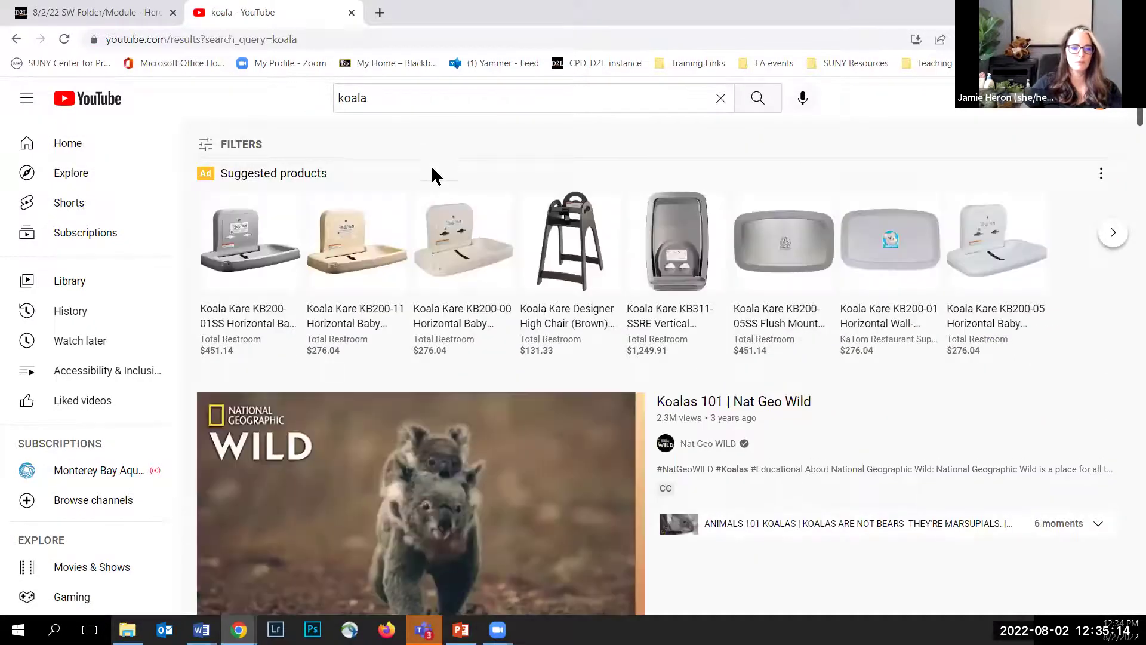
{"action": "scroll", "coordinate": [490, 310], "scroll_direction": "down", "scroll_amount": 1}
{"action": "scroll", "coordinate": [491, 315], "scroll_direction": "down", "scroll_amount": 2}
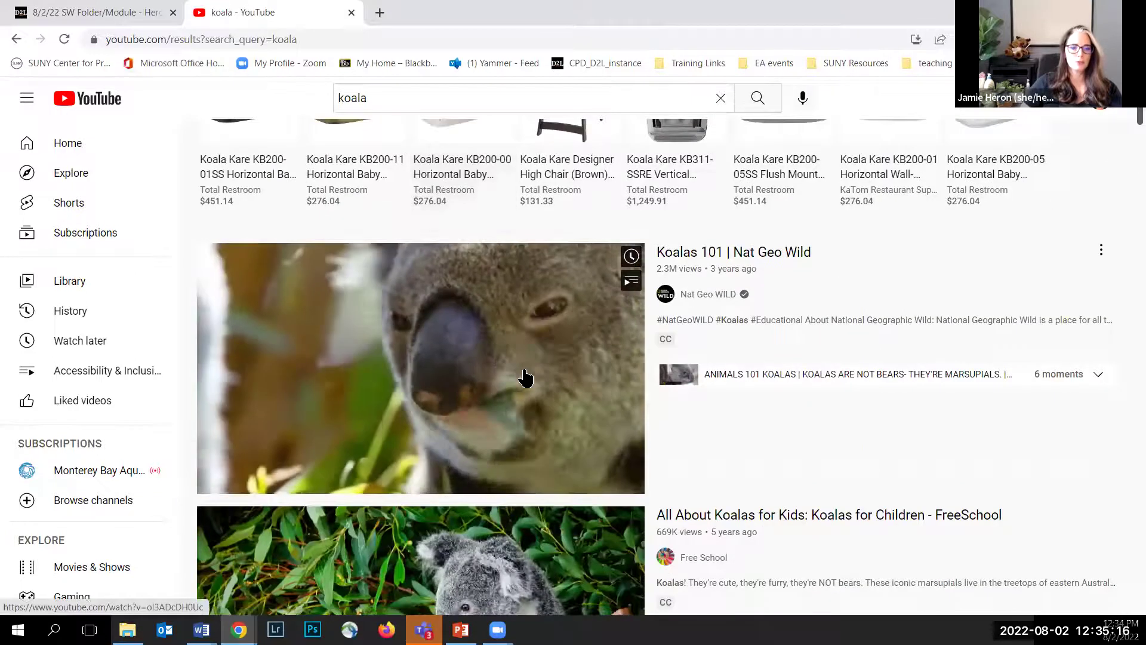
{"action": "scroll", "coordinate": [475, 340], "scroll_direction": "down", "scroll_amount": 1}
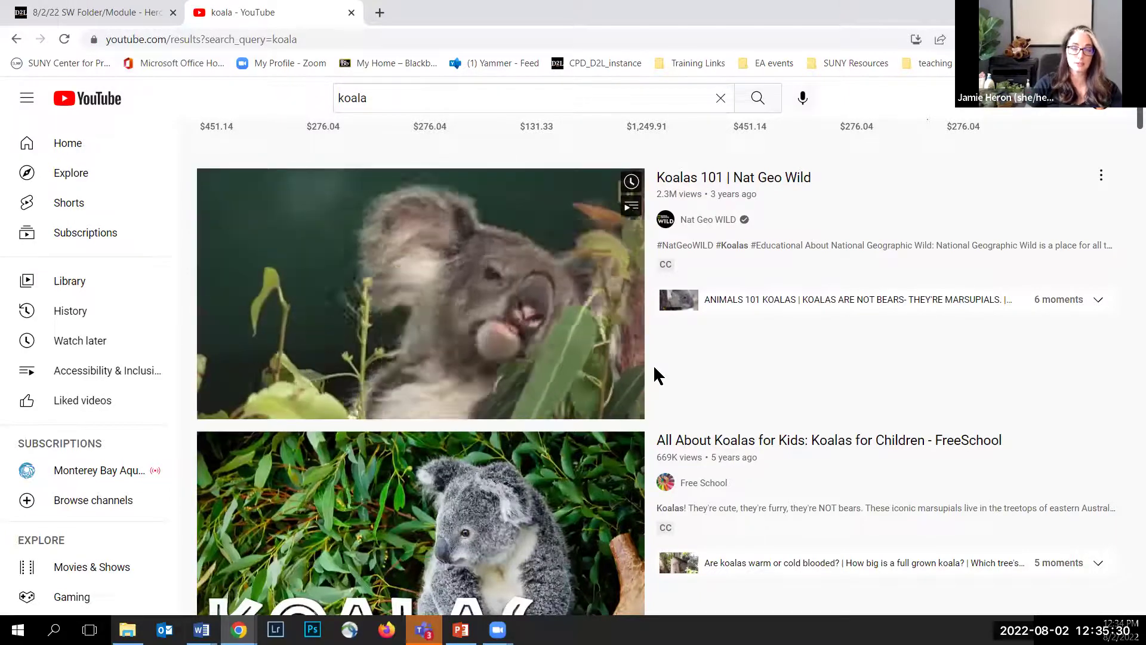
{"action": "left_click", "coordinate": [443, 288]}
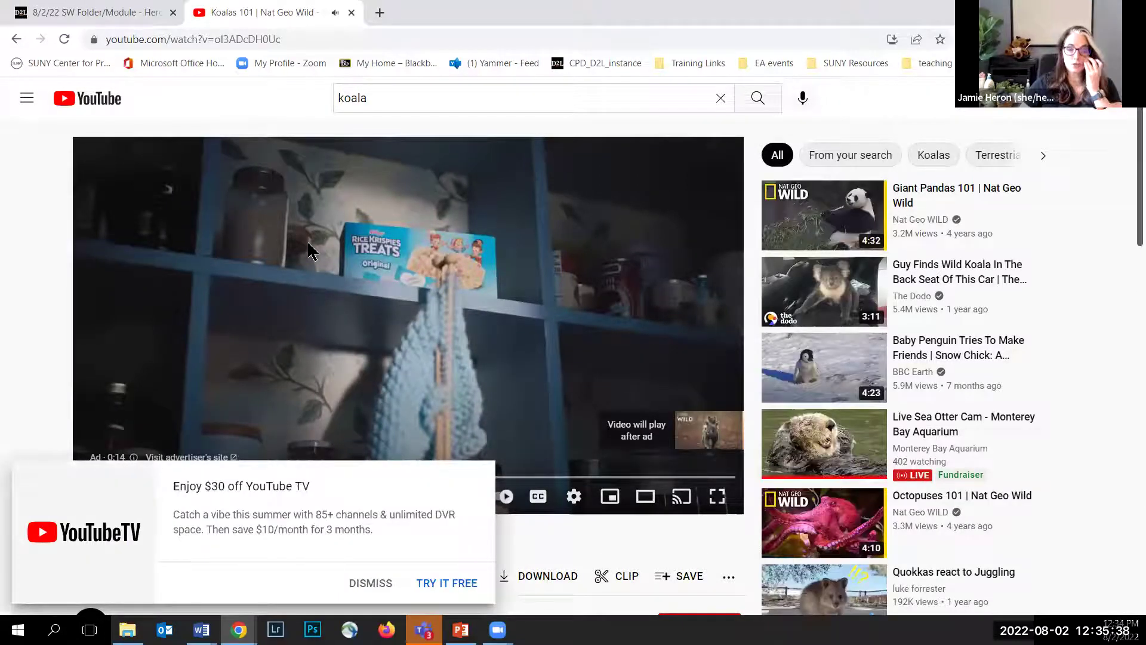
Copy the koala video's web address into the sub-folder's new web video entry, and check the title and preview
{"action": "left_click", "coordinate": [167, 39]}
{"action": "key", "text": "ctrl+c"}
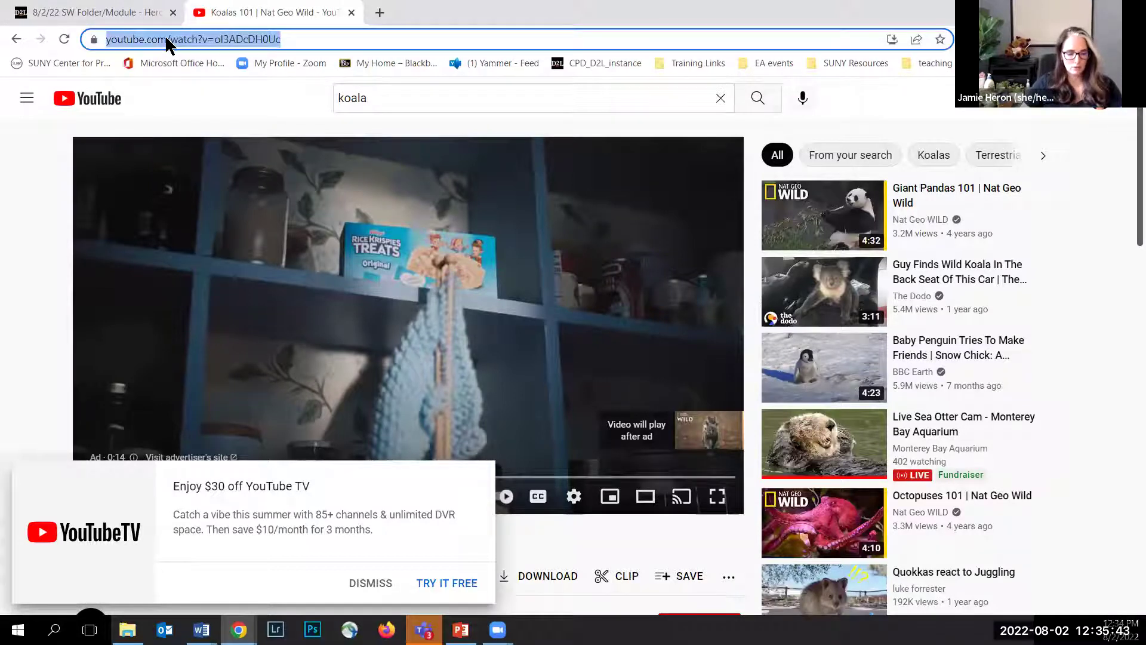
{"action": "left_click", "coordinate": [133, 13]}
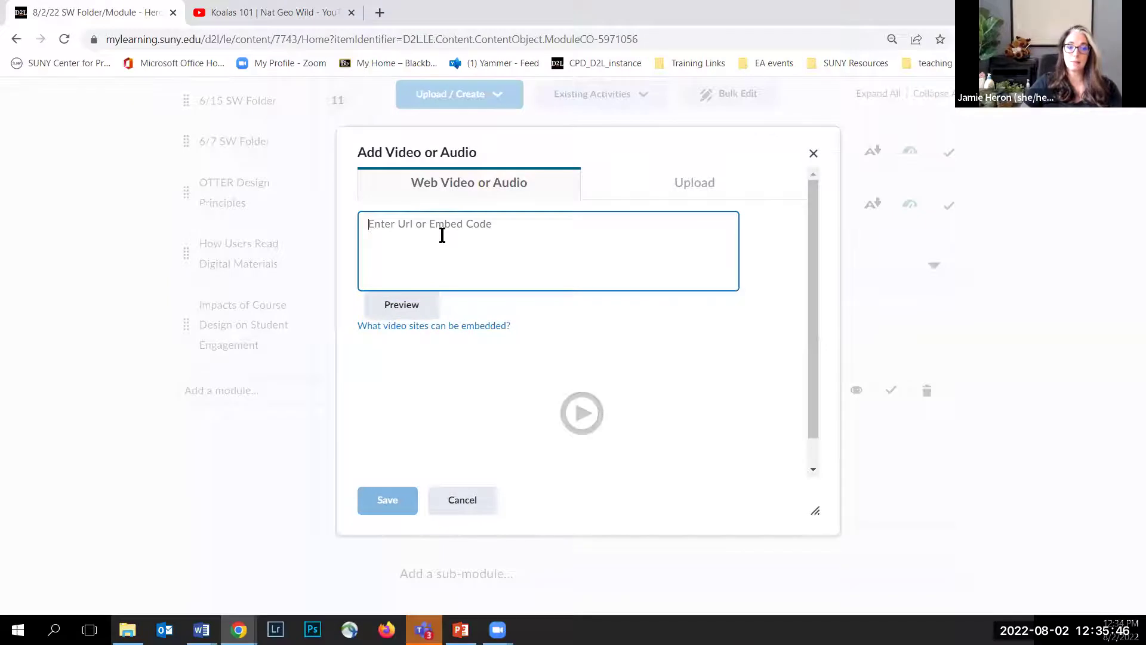
{"action": "key", "text": "ctrl+v"}
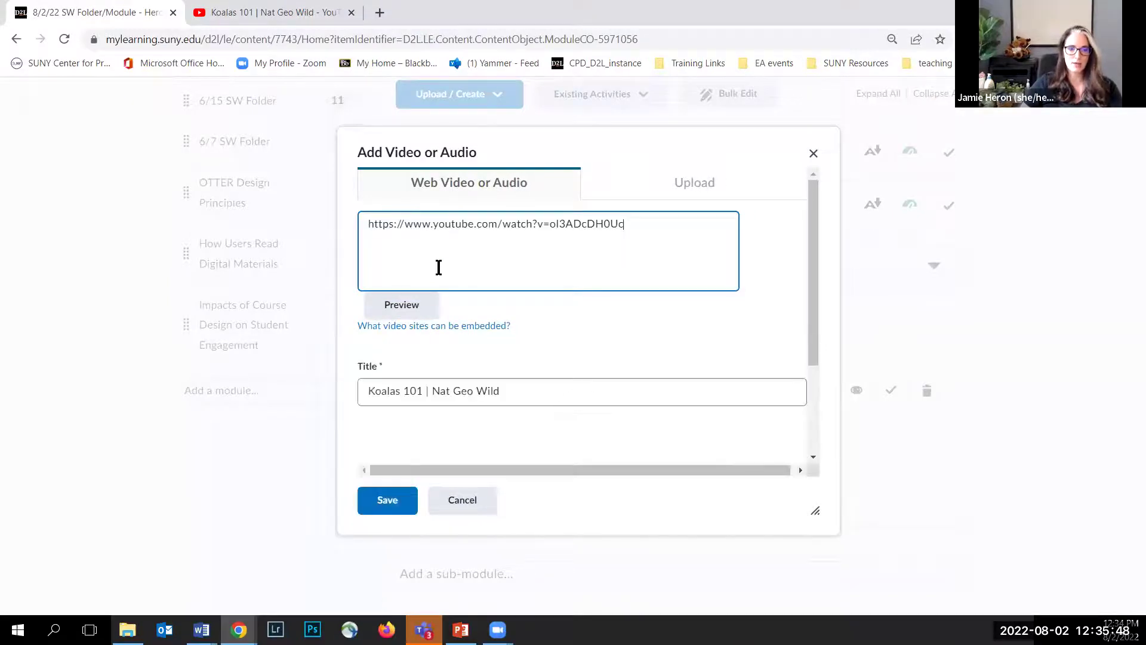
{"action": "scroll", "coordinate": [480, 347], "scroll_direction": "down", "scroll_amount": 1}
{"action": "scroll", "coordinate": [480, 347], "scroll_direction": "down", "scroll_amount": 2}
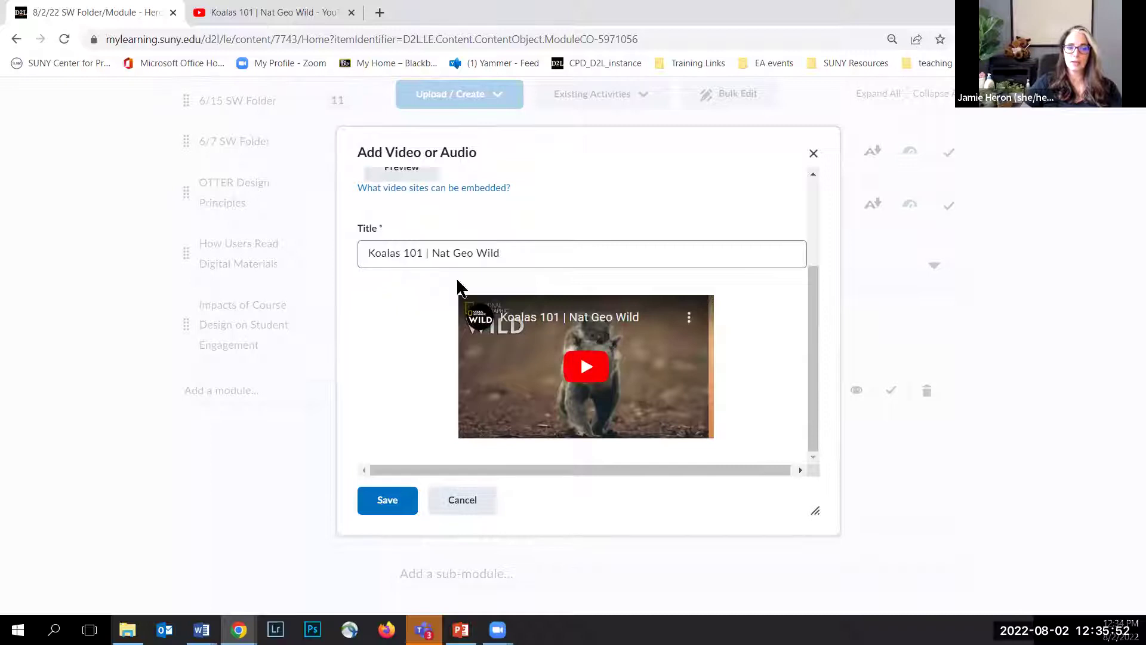
{"action": "left_click", "coordinate": [471, 252]}
{"action": "left_click", "coordinate": [424, 279]}
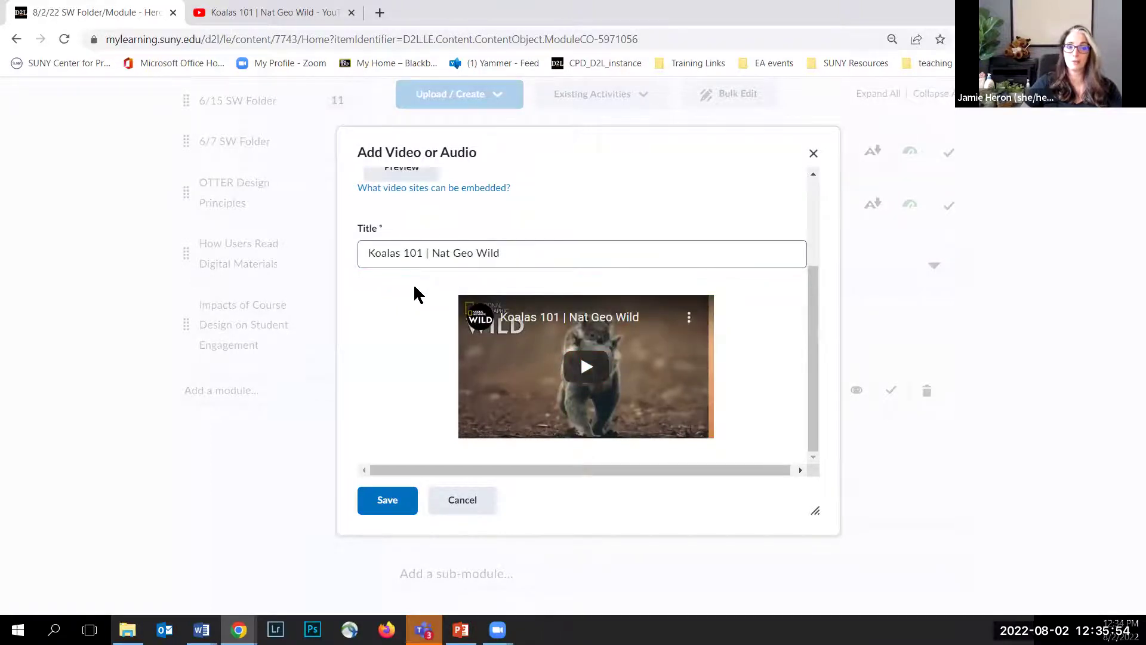
{"action": "scroll", "coordinate": [528, 293], "scroll_direction": "up", "scroll_amount": 3}
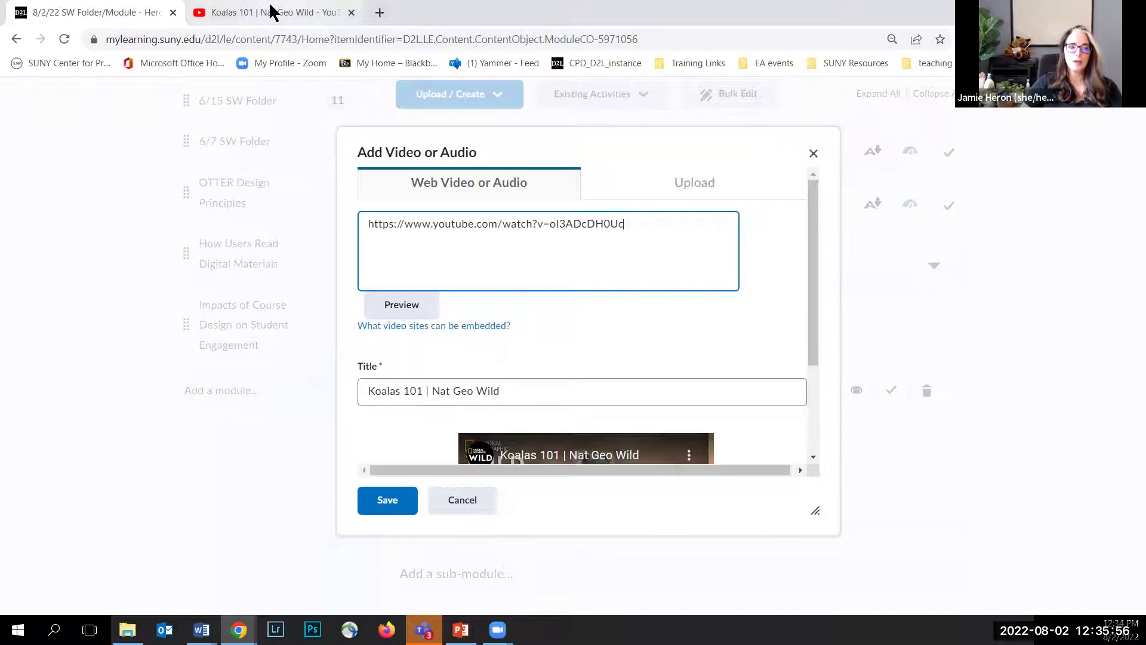
Return to YouTube and copy the embed code of the "Koalas 101 | Nat Geo Wild" video from its sharing options
{"action": "left_click", "coordinate": [271, 12]}
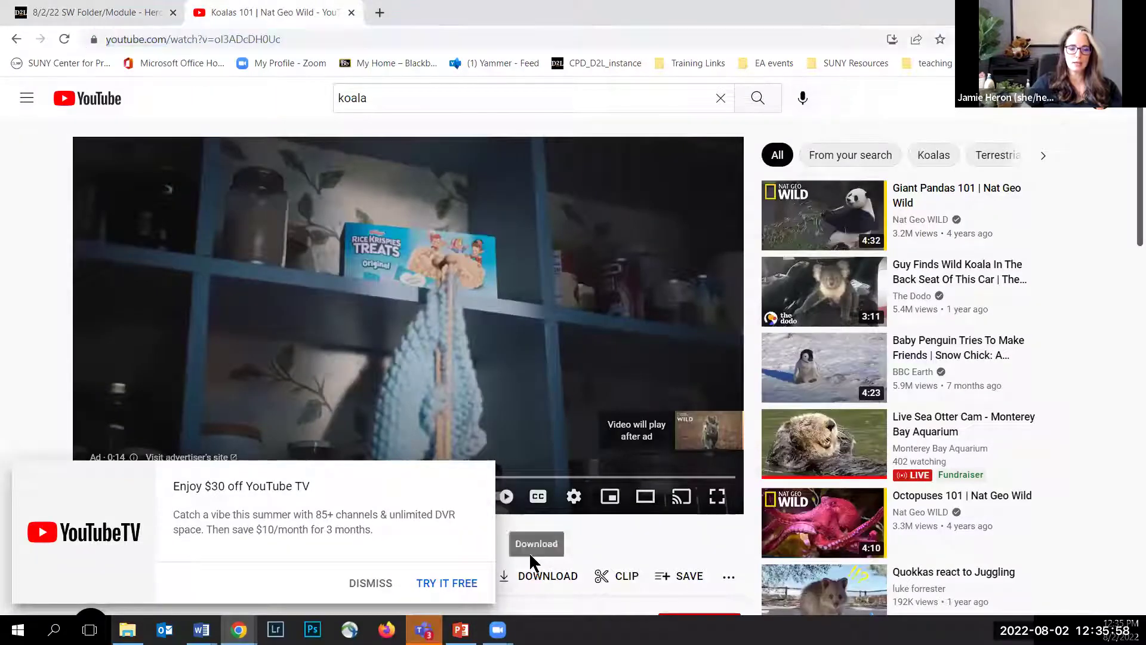
{"action": "left_click", "coordinate": [369, 583]}
{"action": "scroll", "coordinate": [508, 514], "scroll_direction": "down", "scroll_amount": 1}
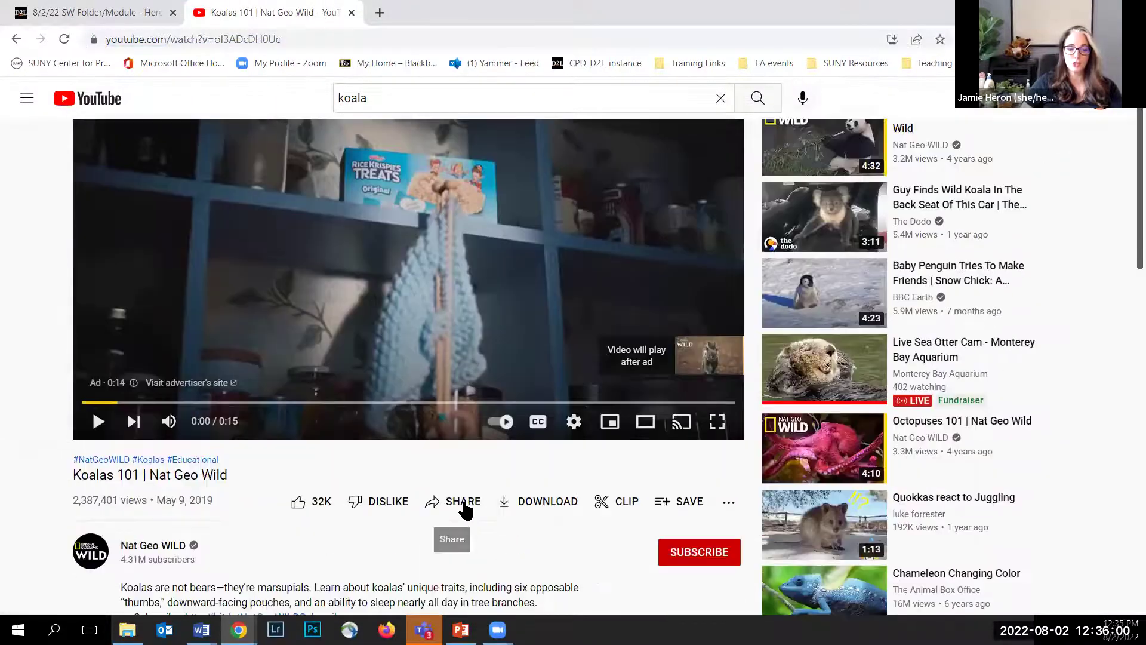
{"action": "left_click", "coordinate": [464, 506]}
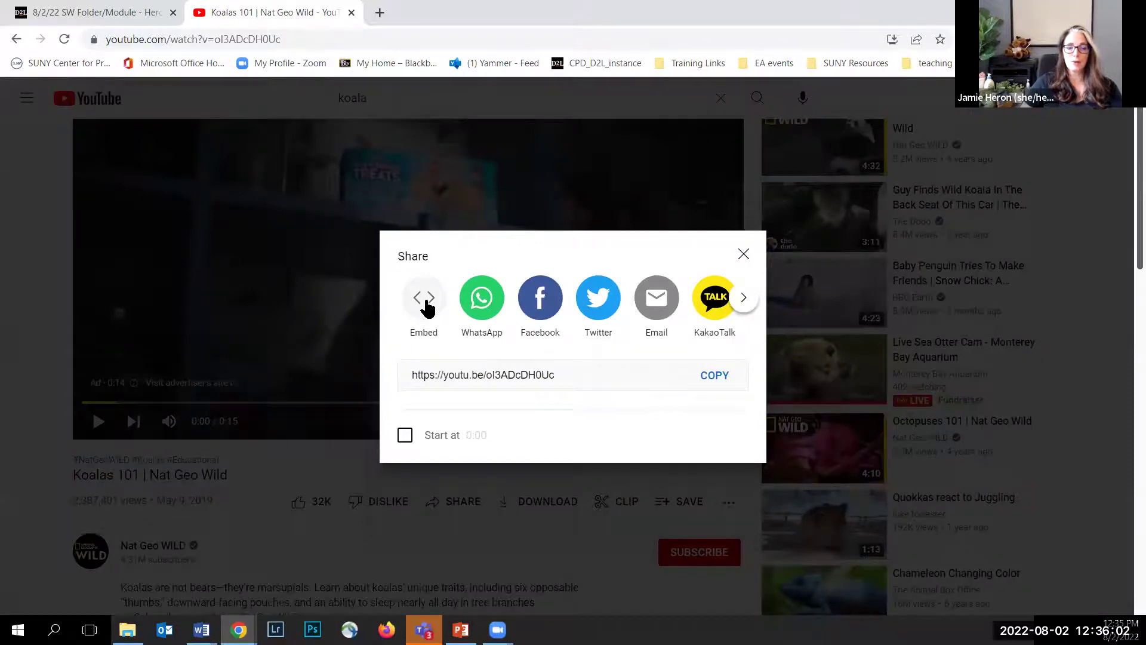
{"action": "left_click", "coordinate": [426, 304]}
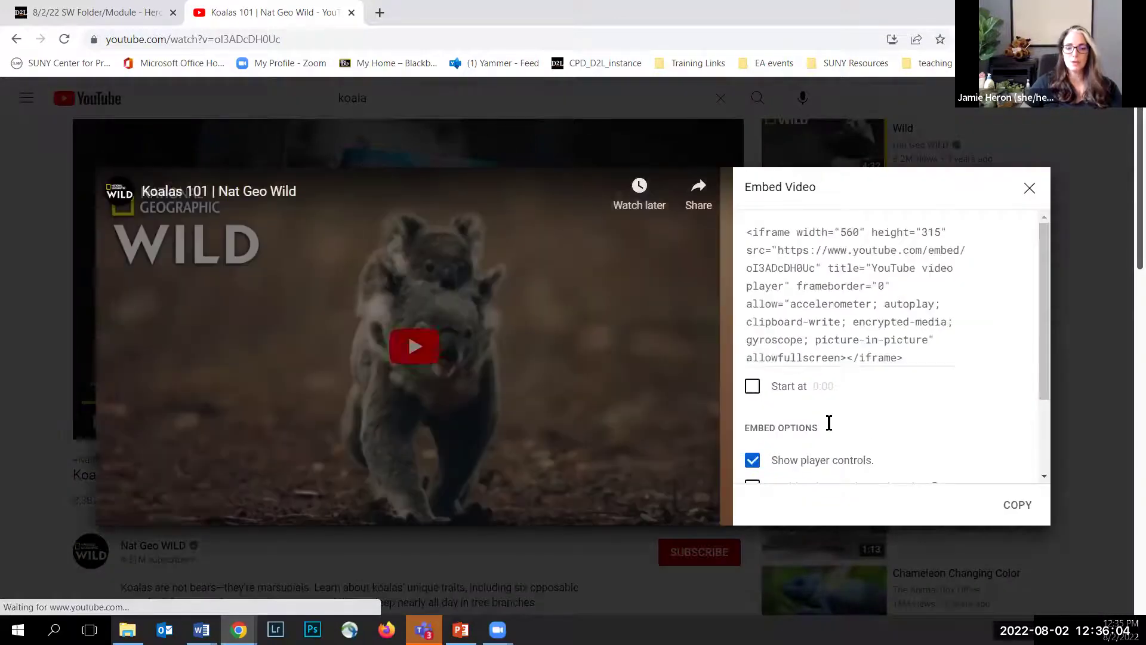
{"action": "left_click", "coordinate": [1017, 506]}
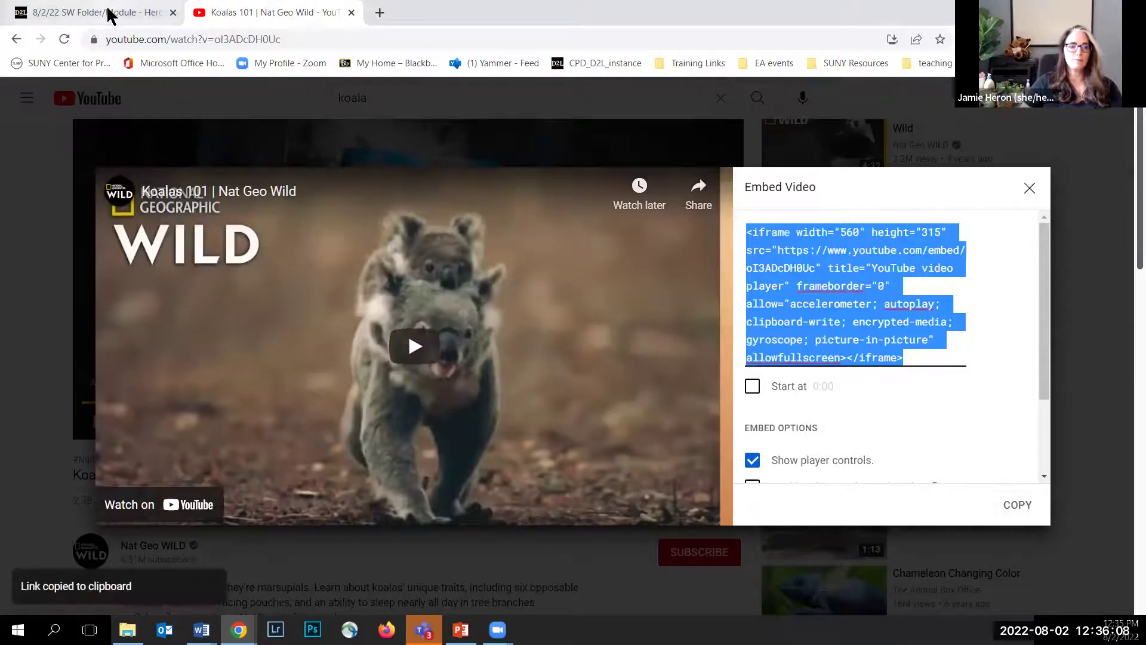
Replace the video URL in the D2L web video entry with the copied embed code, check the preview, and save the video
{"action": "left_click", "coordinate": [107, 11]}
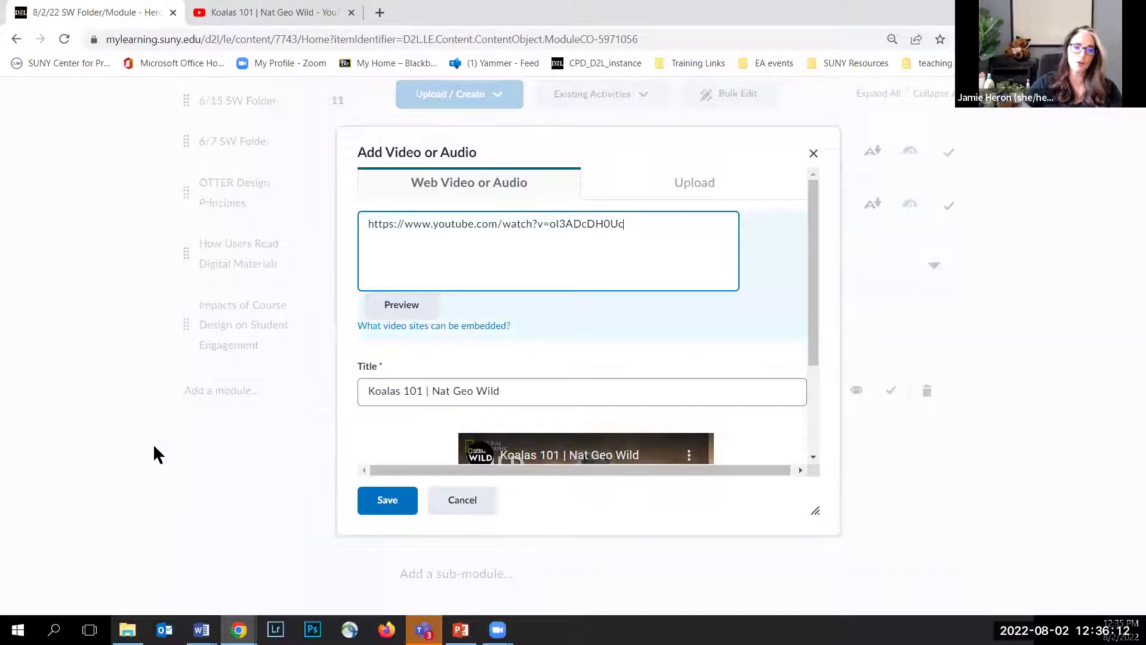
{"action": "left_click_drag", "start_coordinate": [625, 224], "coordinate": [361, 220]}
{"action": "key", "text": "ctrl+v"}
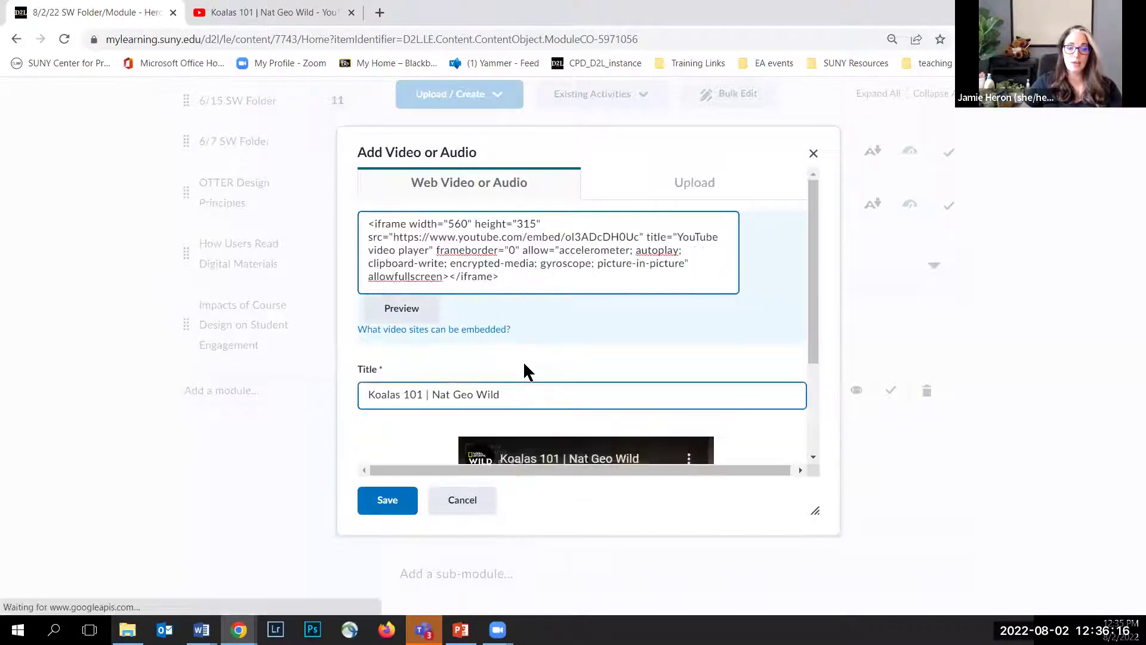
{"action": "scroll", "coordinate": [537, 370], "scroll_direction": "down", "scroll_amount": 2}
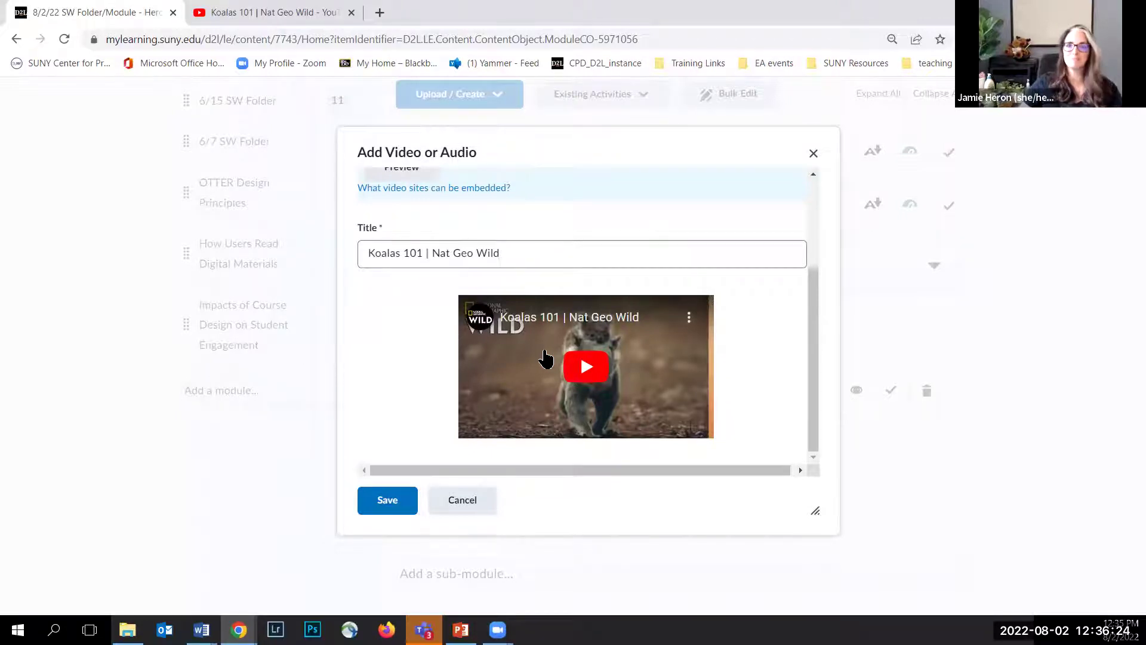
{"action": "left_click", "coordinate": [386, 509]}
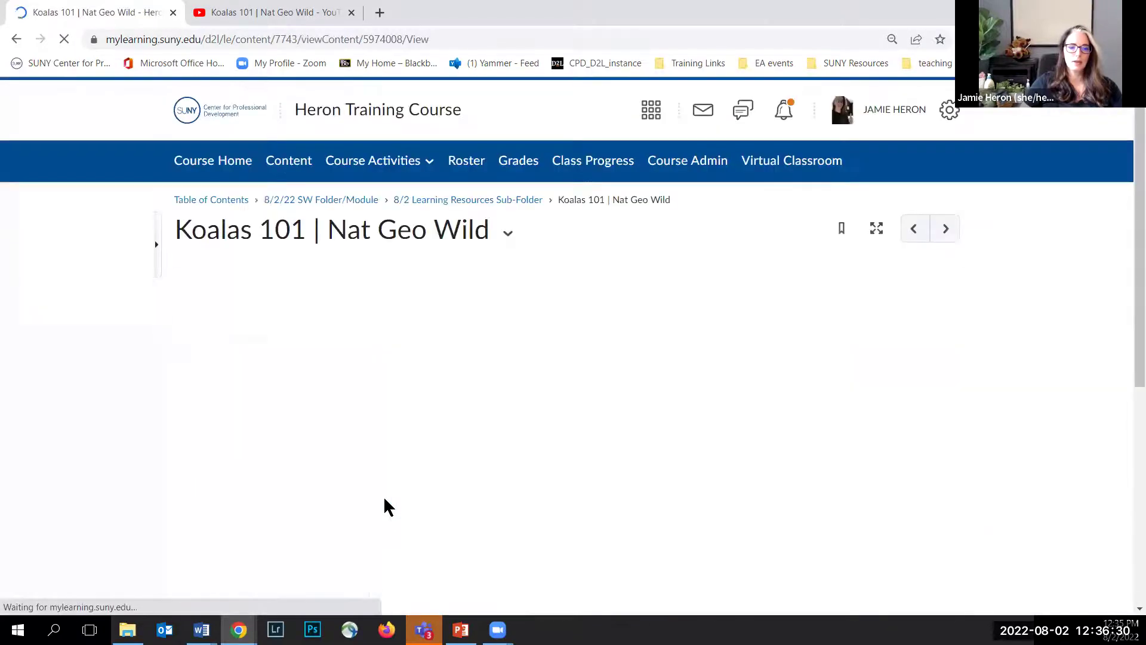
Check the embedded koala video on its topic page, and return to the 8/2 Learning Resources Sub-Folder
{"action": "scroll", "coordinate": [547, 260], "scroll_direction": "down", "scroll_amount": 2}
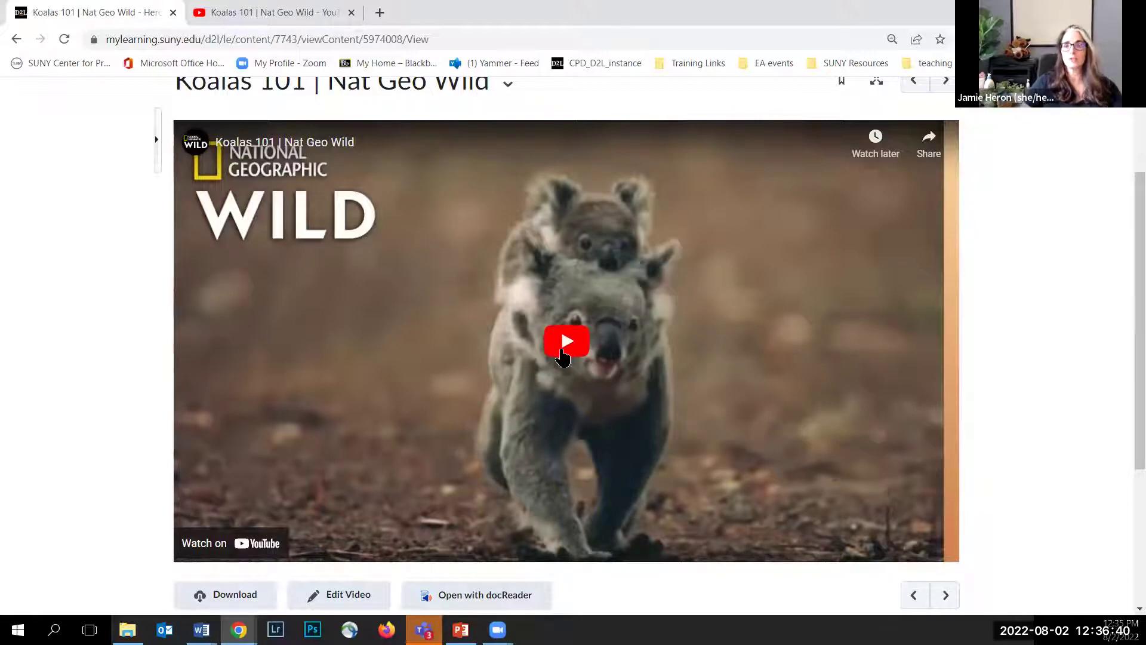
{"action": "scroll", "coordinate": [889, 321], "scroll_direction": "up", "scroll_amount": 2}
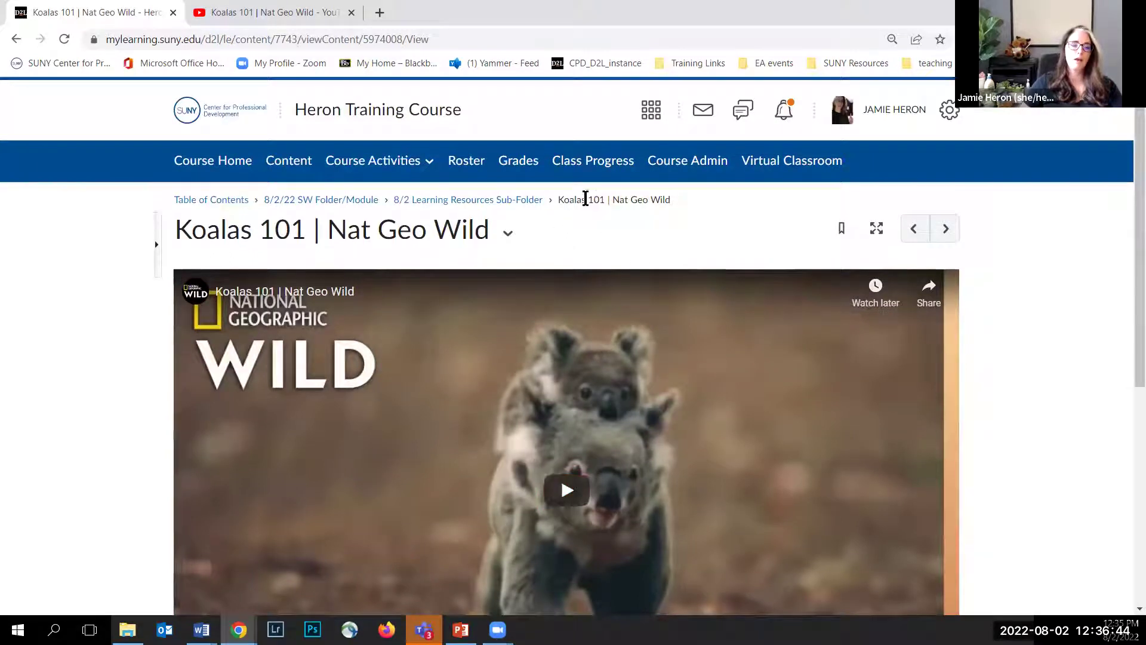
{"action": "left_click", "coordinate": [442, 200]}
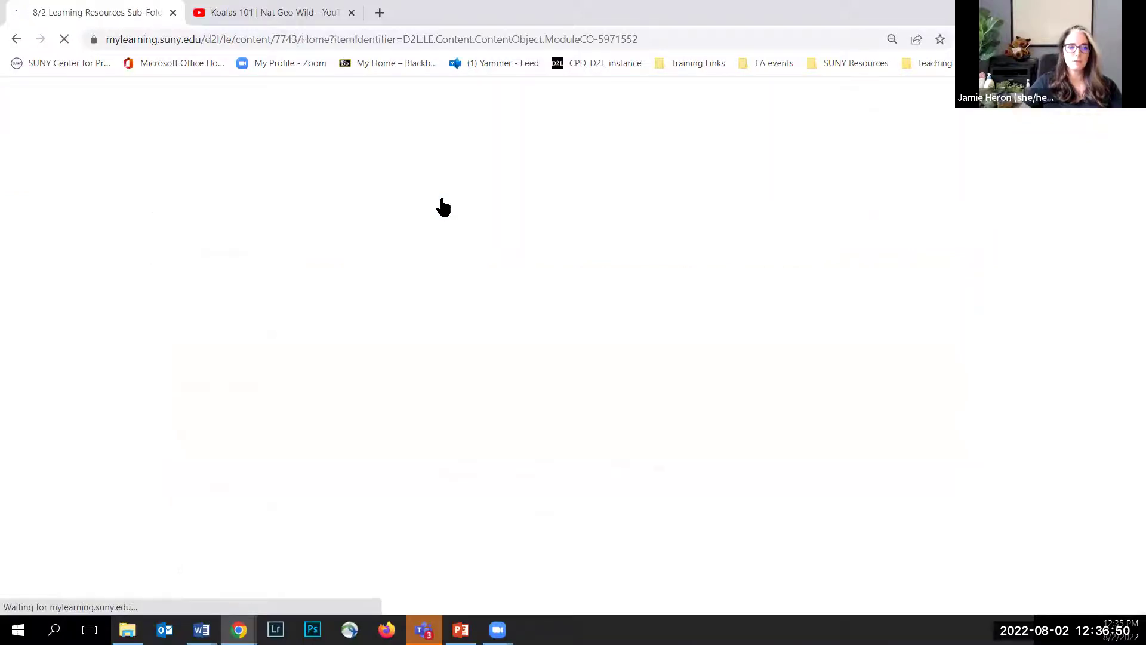
{"action": "scroll", "coordinate": [459, 233], "scroll_direction": "down", "scroll_amount": 3}
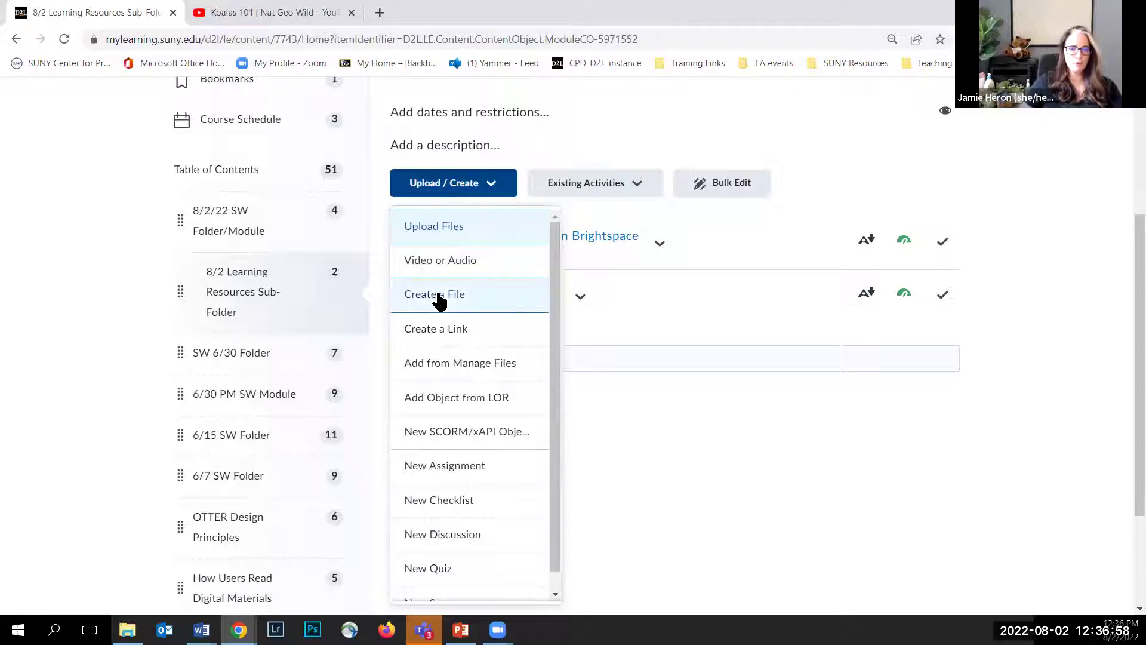
{"action": "left_click", "coordinate": [441, 333]}
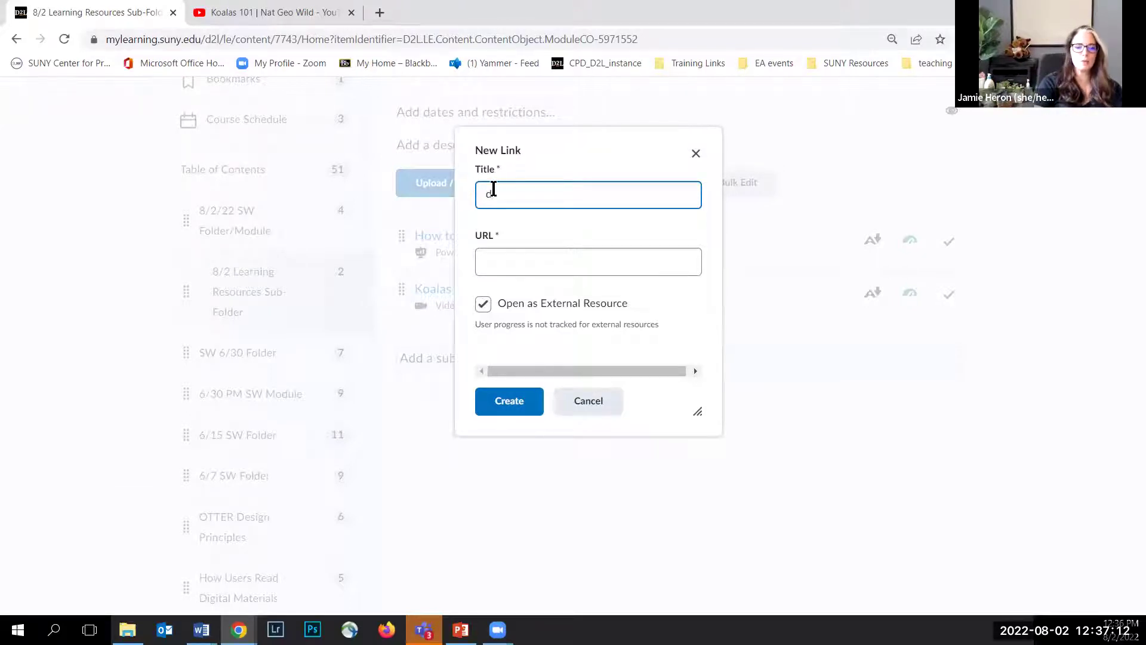
{"action": "type", "text": "T"}
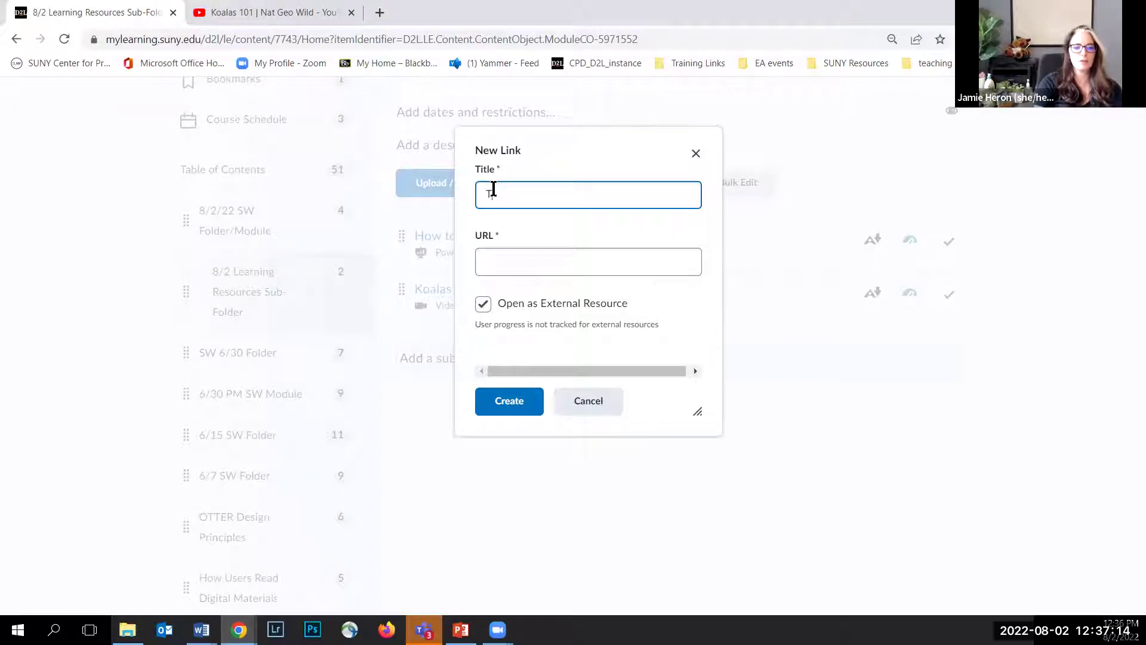
{"action": "type", "text": "he SUNY"}
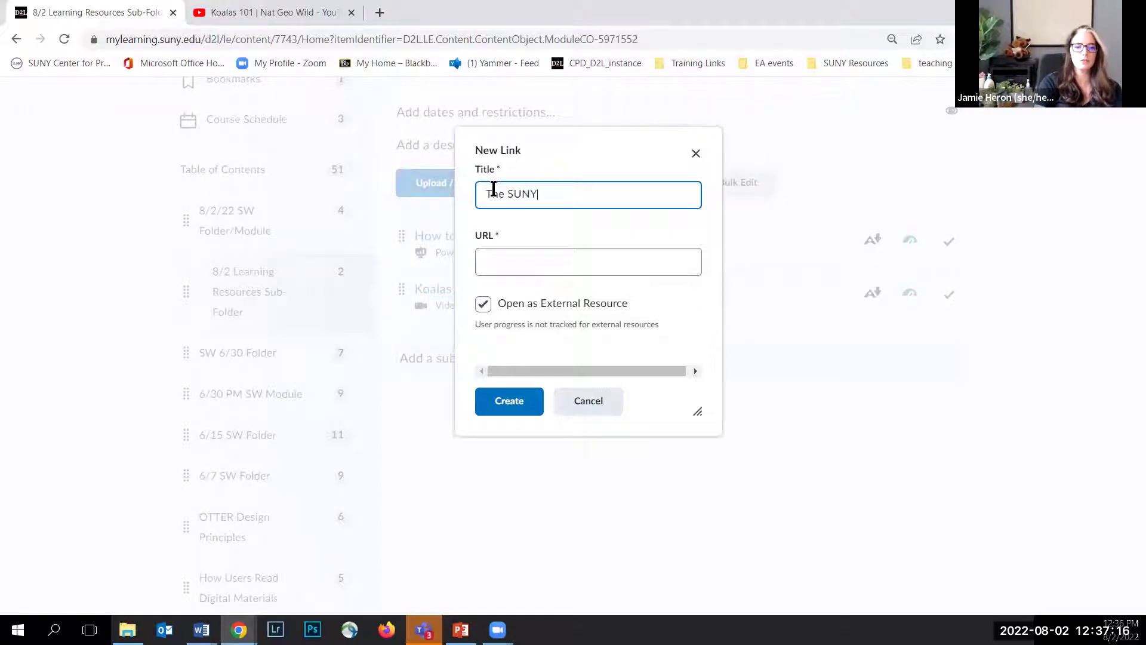
{"action": "type", "text": " DLE Website"}
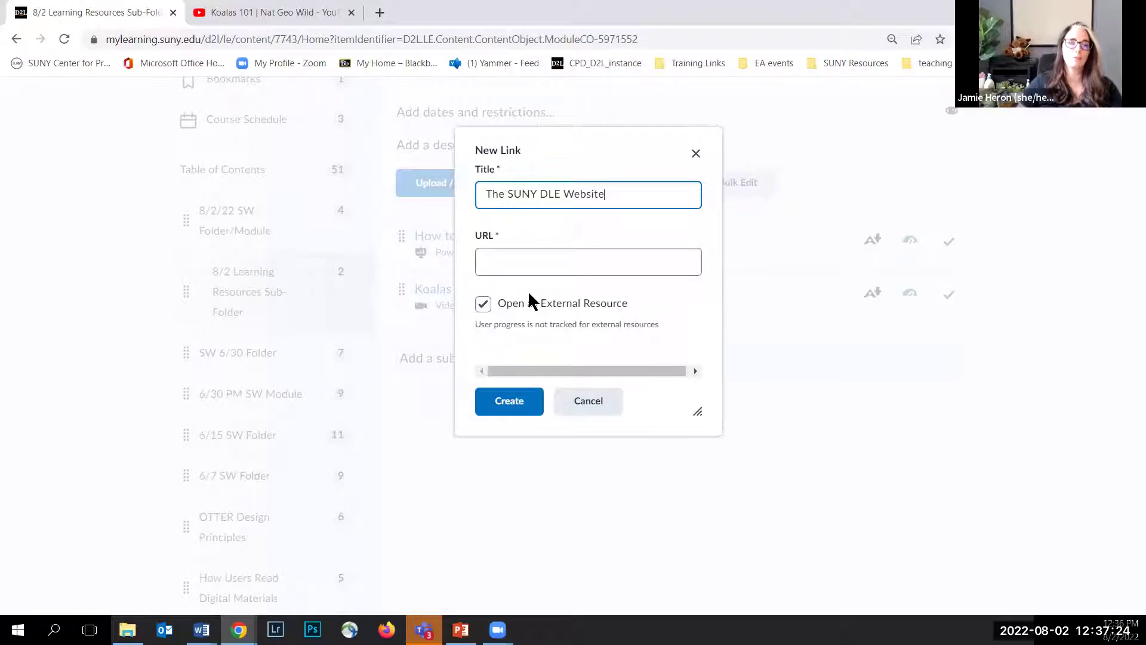
{"action": "left_click", "coordinate": [491, 258]}
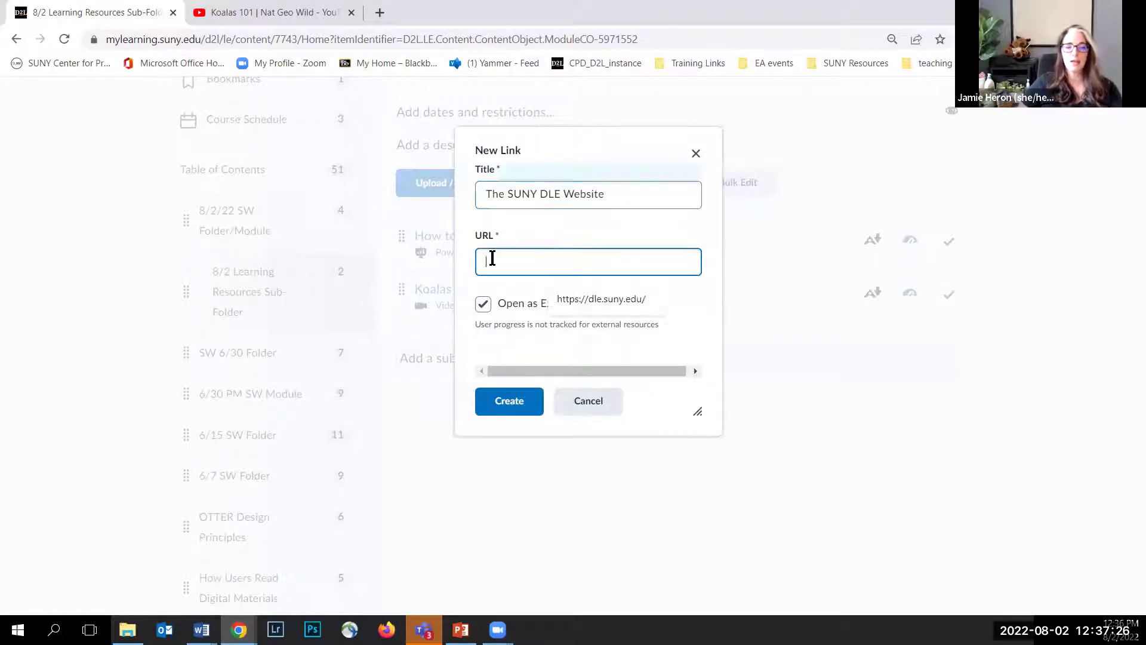
{"action": "left_click", "coordinate": [596, 303]}
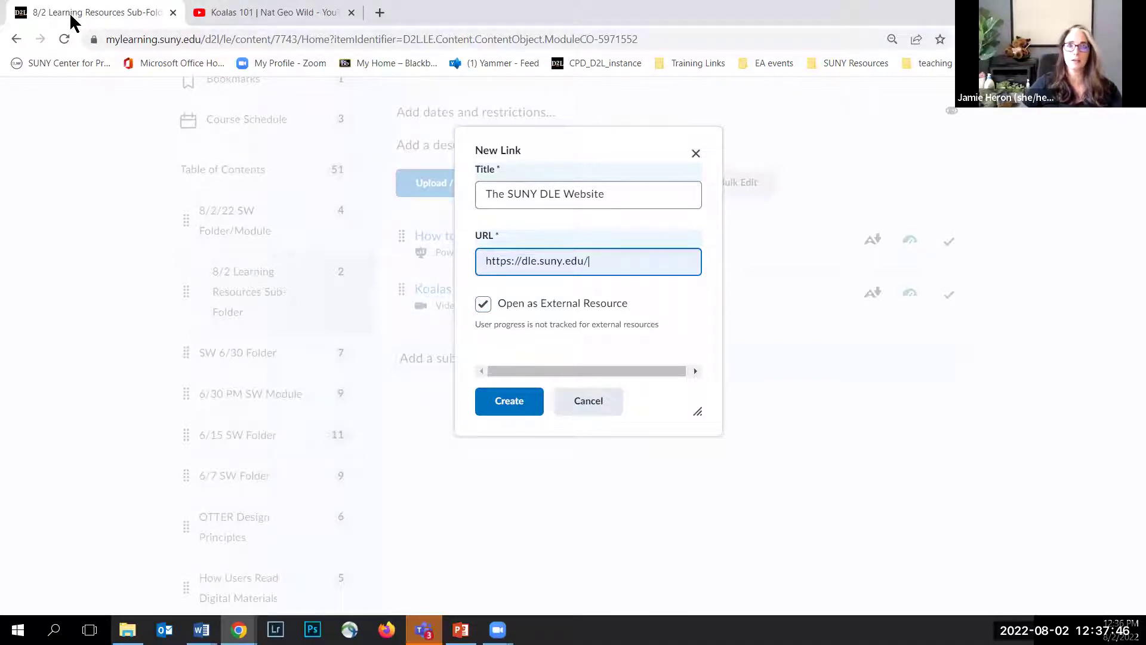
{"action": "left_click", "coordinate": [507, 402]}
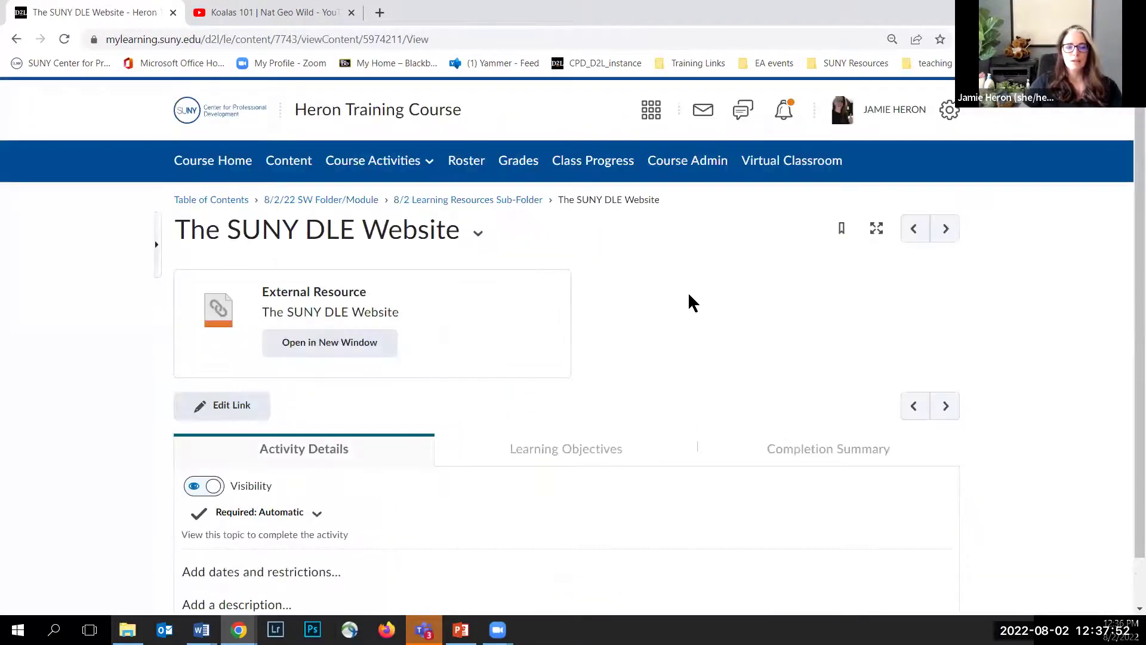
Page between the koala video and the link topic, check the linked SUNY DLE site, and return to its D2L topic page
{"action": "left_click", "coordinate": [914, 233]}
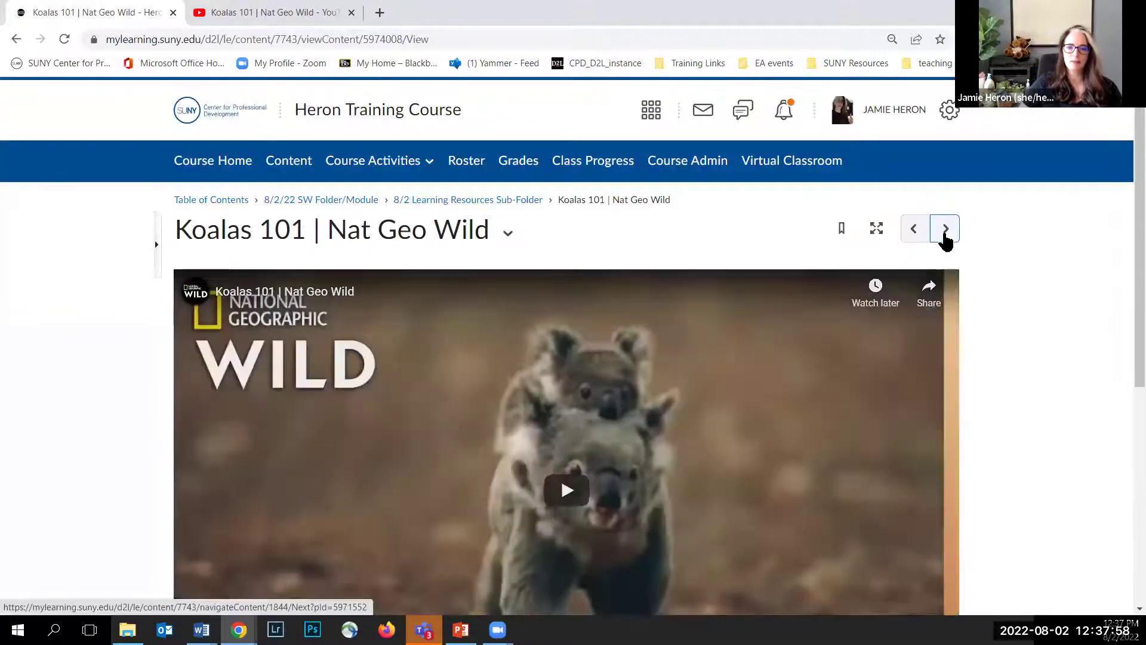
{"action": "left_click", "coordinate": [944, 239]}
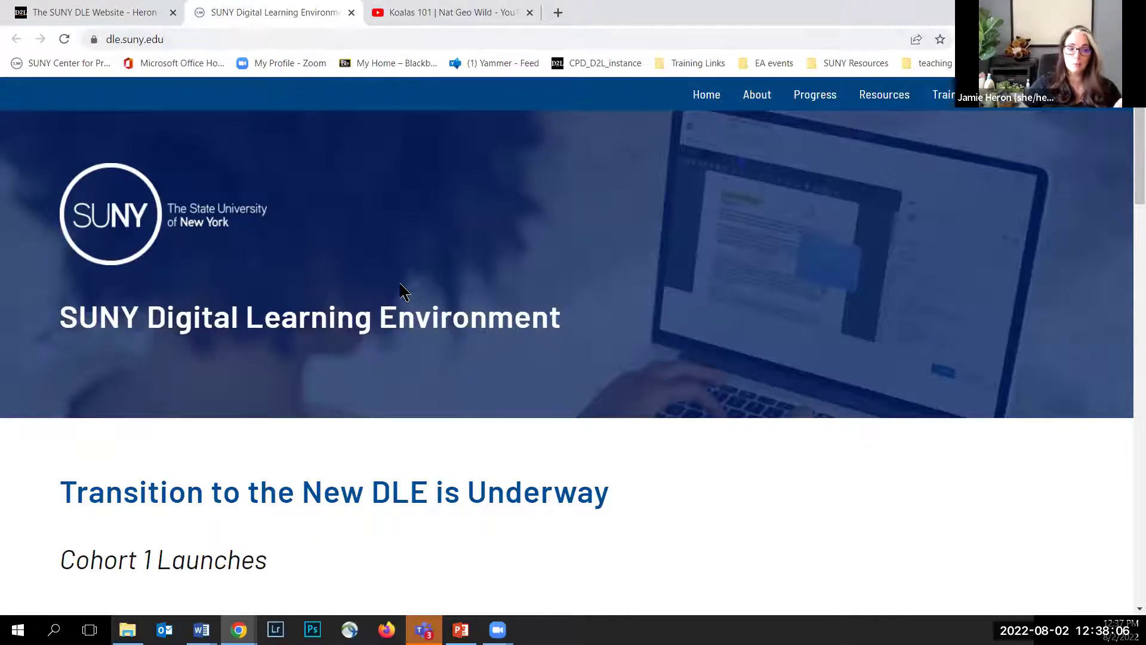
{"action": "left_click", "coordinate": [103, 14]}
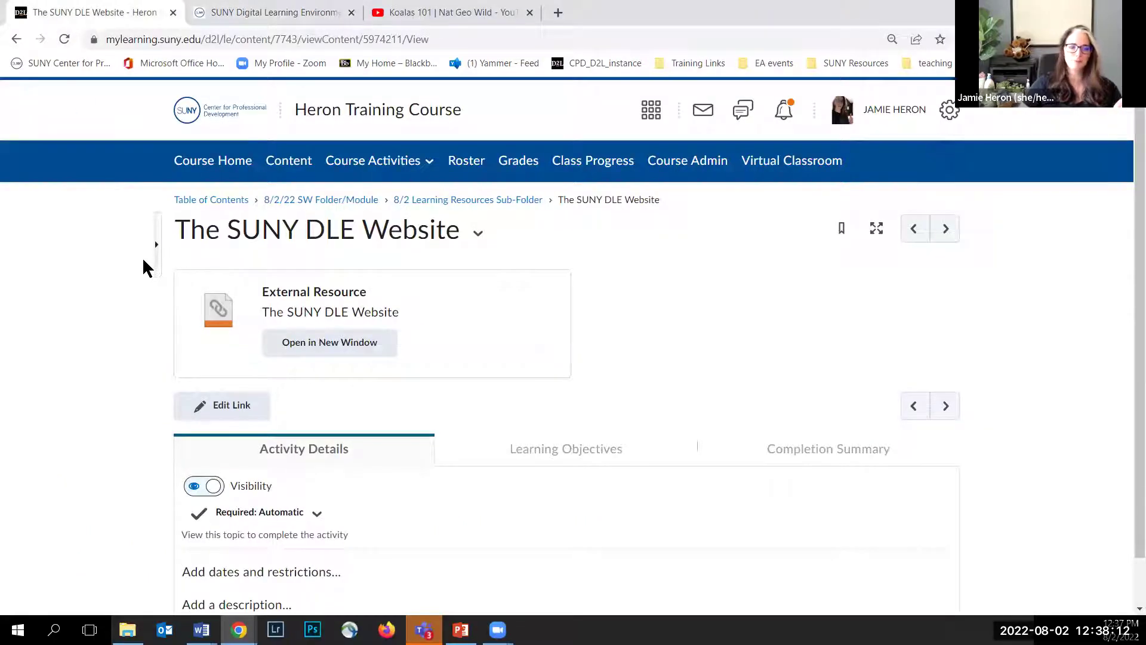
{"action": "scroll", "coordinate": [142, 256], "scroll_direction": "down", "scroll_amount": 1}
{"action": "scroll", "coordinate": [144, 255], "scroll_direction": "up", "scroll_amount": 1}
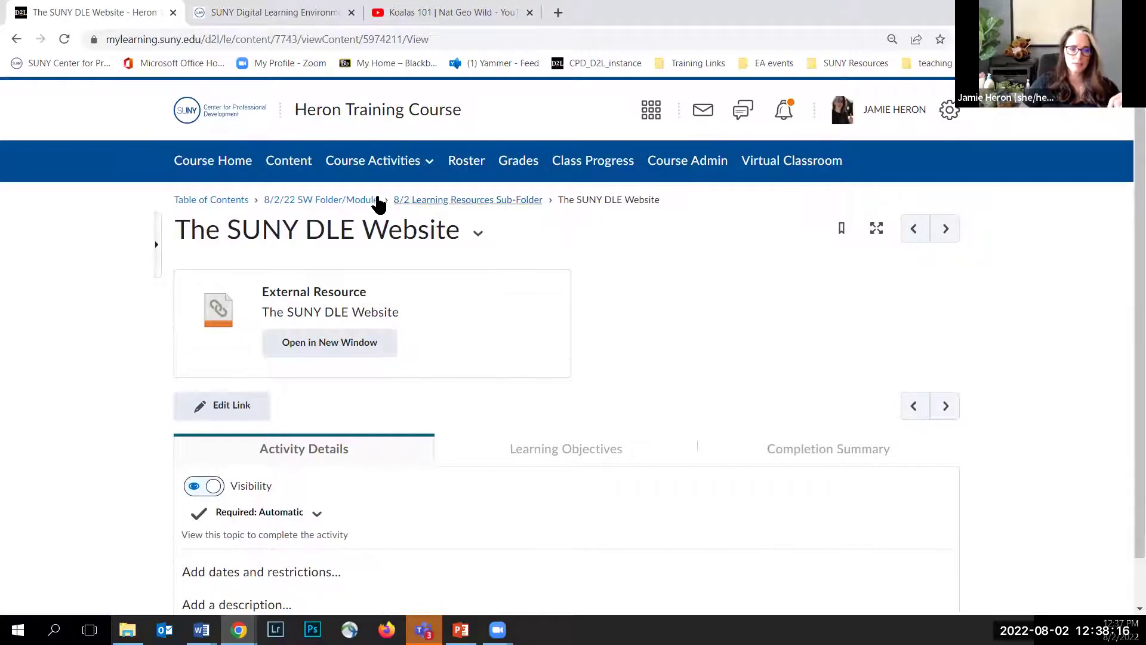
Return to the 8/2/22 SW Folder/Module and start a new HTML file there titled "8/2 Create a Page"
{"action": "left_click", "coordinate": [329, 204]}
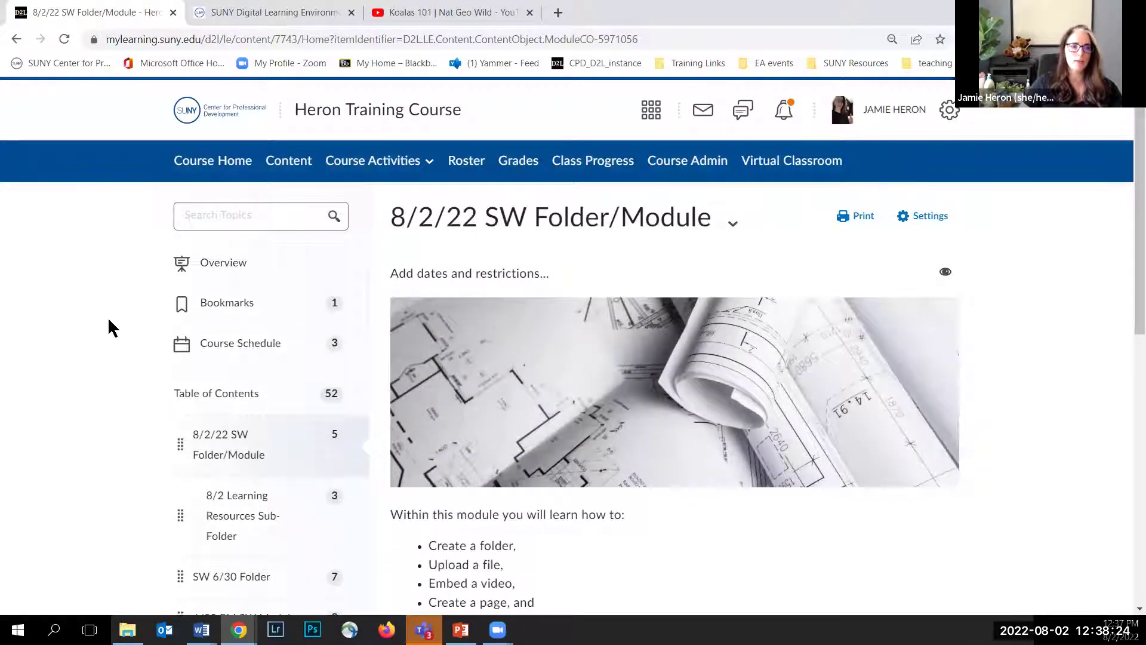
{"action": "scroll", "coordinate": [109, 321], "scroll_direction": "down", "scroll_amount": 5}
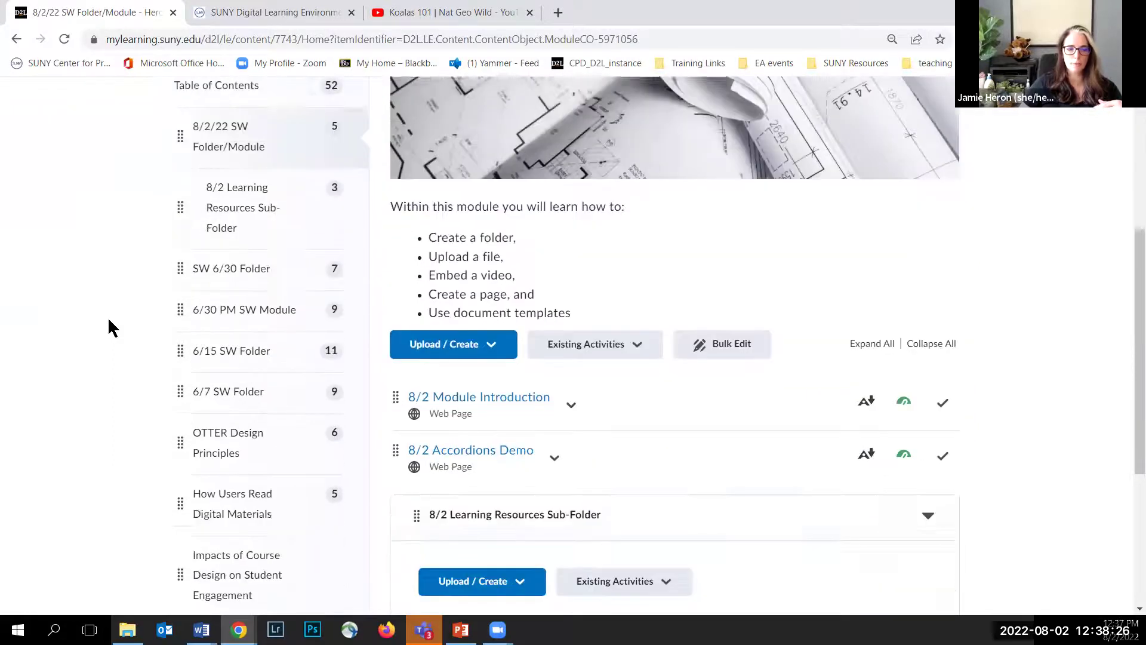
{"action": "scroll", "coordinate": [109, 321], "scroll_direction": "down", "scroll_amount": 5}
{"action": "scroll", "coordinate": [109, 321], "scroll_direction": "up", "scroll_amount": 4}
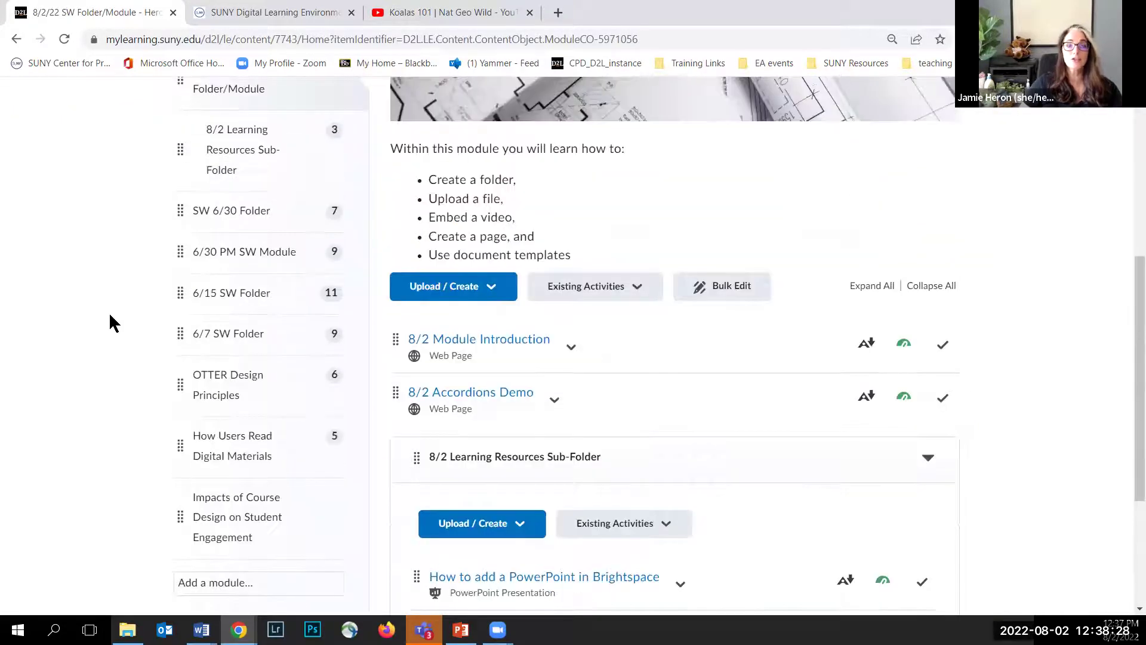
{"action": "left_click", "coordinate": [475, 293]}
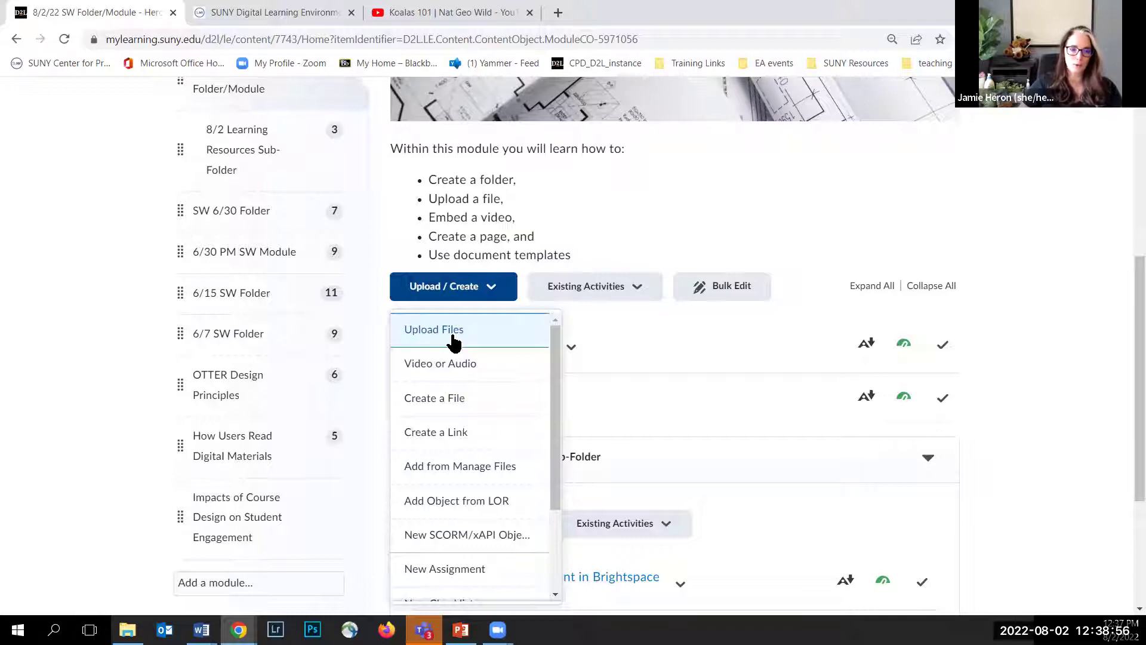
{"action": "left_click", "coordinate": [462, 410]}
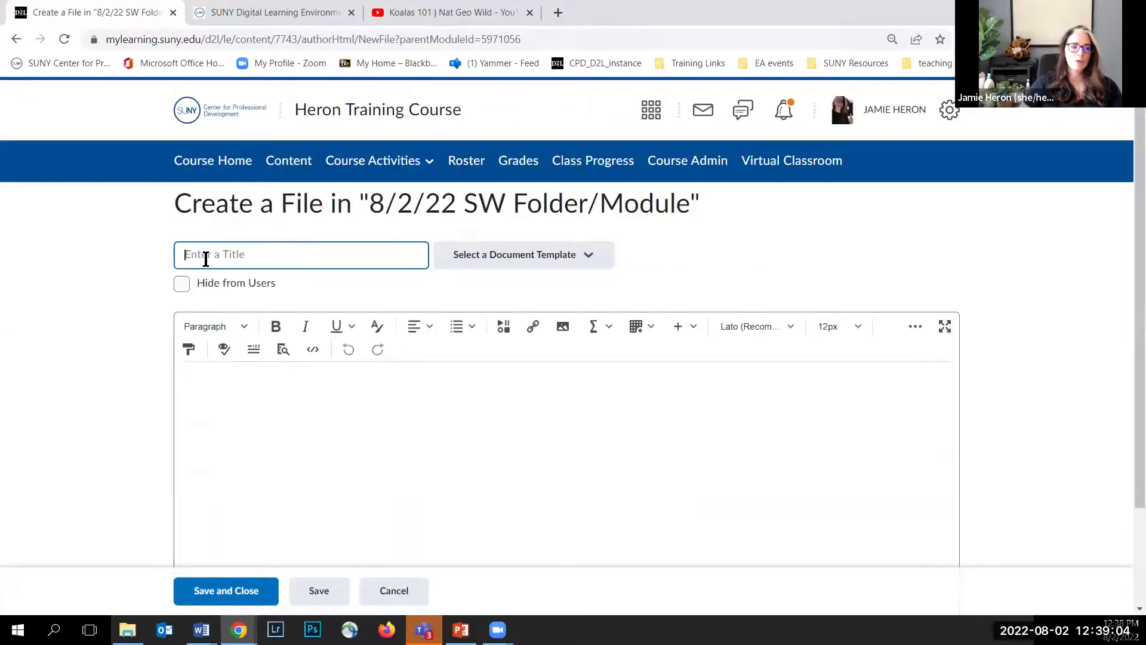
{"action": "type", "text": "2 "}
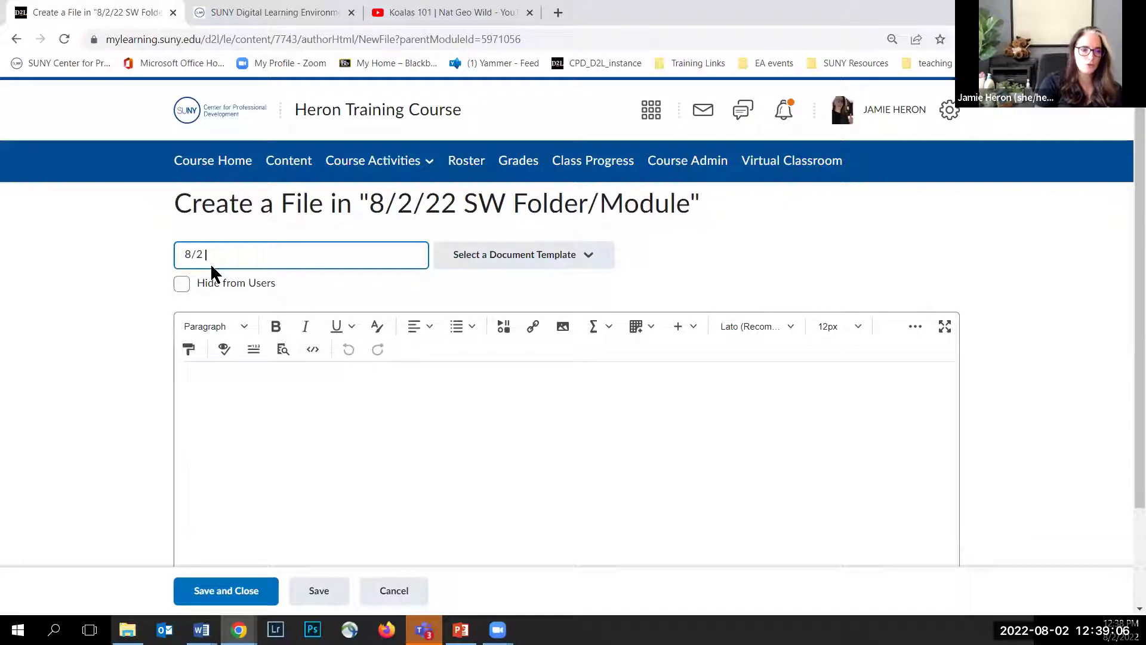
{"action": "type", "text": "Create a Page"}
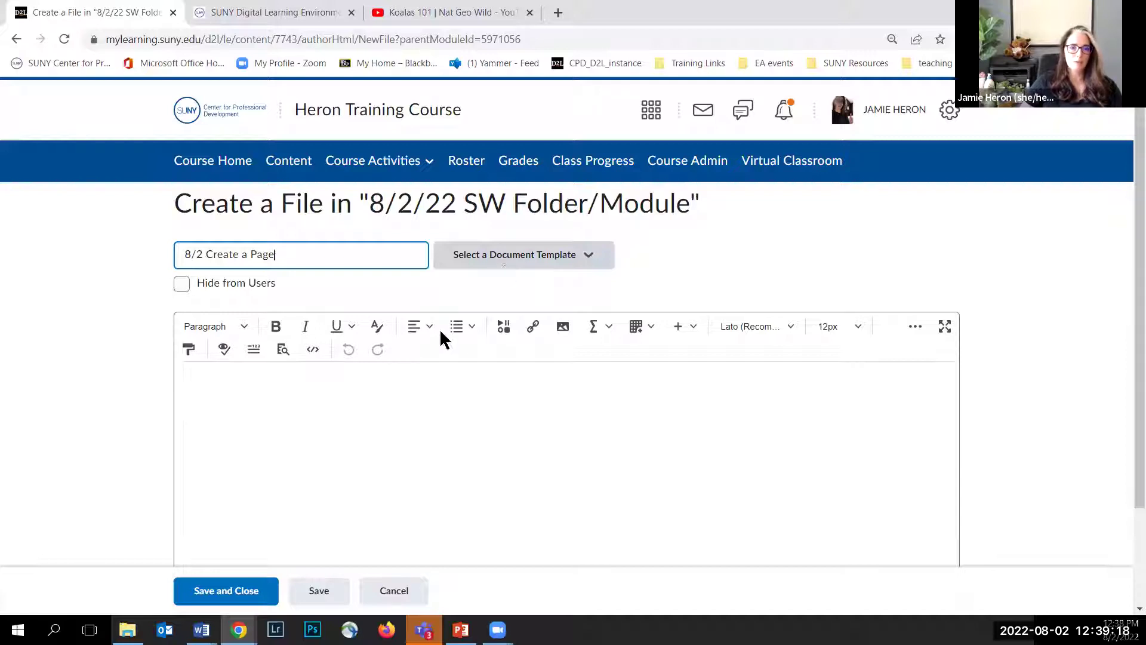
Enter "This is the title of my page: 8/2 Create a Page" as the first line of the page body
{"action": "scroll", "coordinate": [71, 280], "scroll_direction": "down", "scroll_amount": 2}
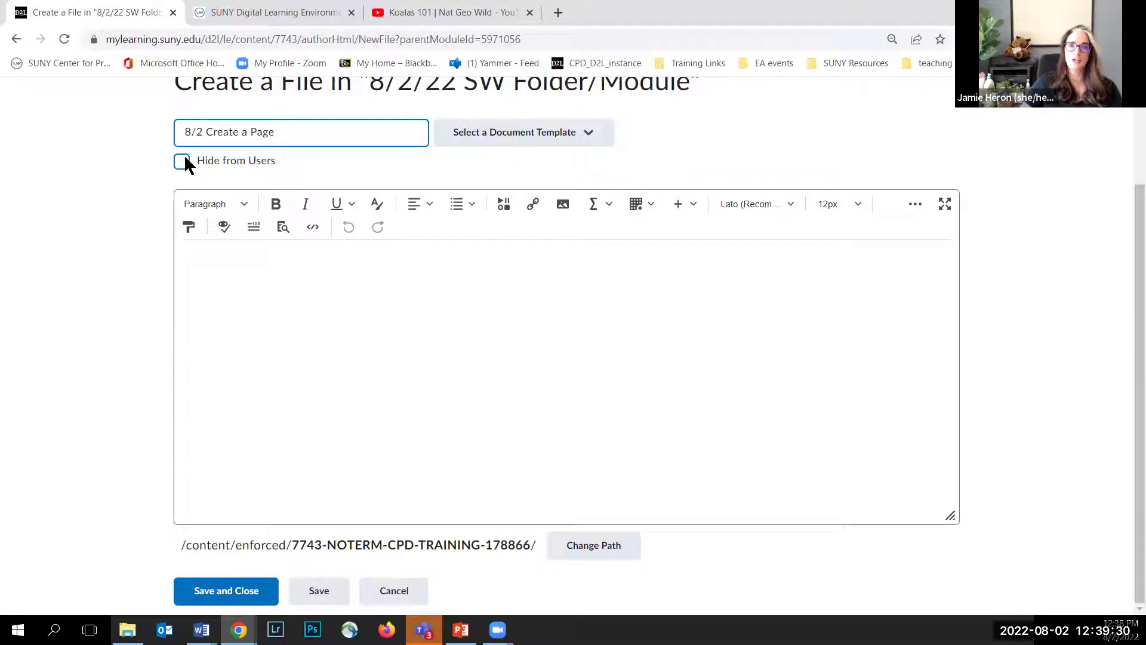
{"action": "left_click", "coordinate": [230, 271]}
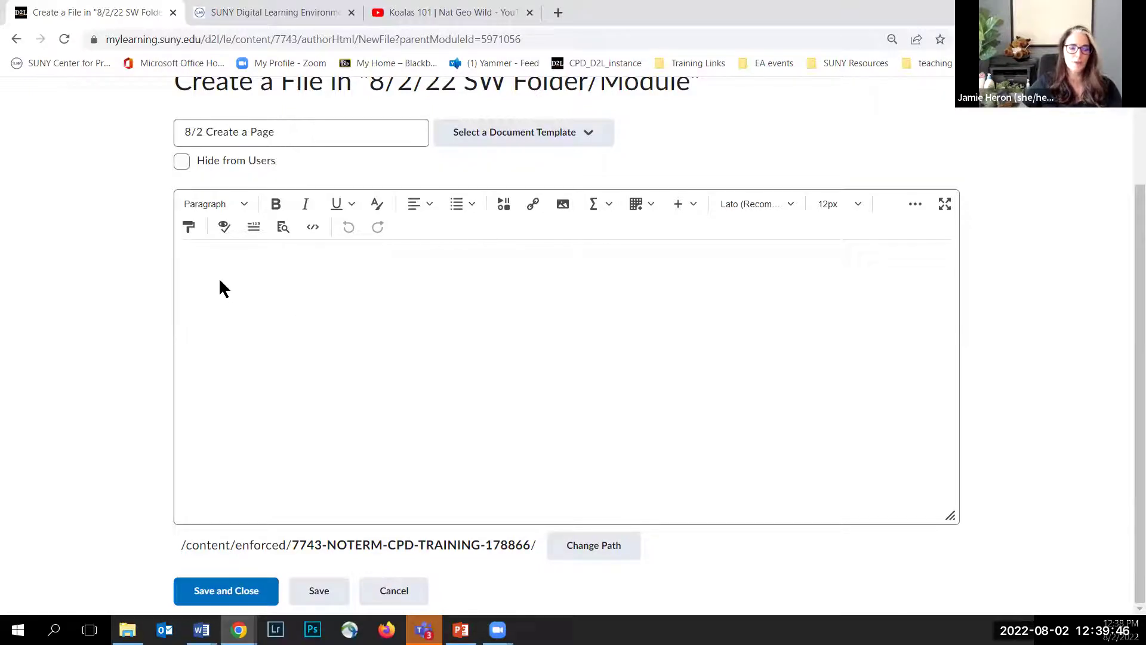
{"action": "type", "text": "T"}
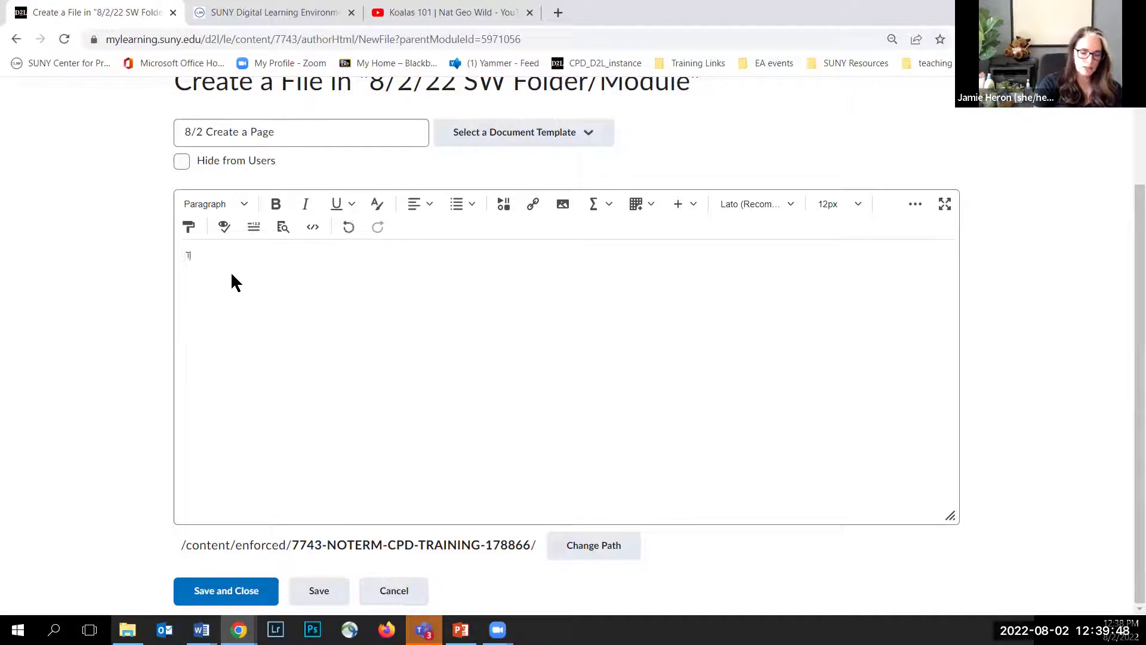
{"action": "type", "text": "his is the title of my page"}
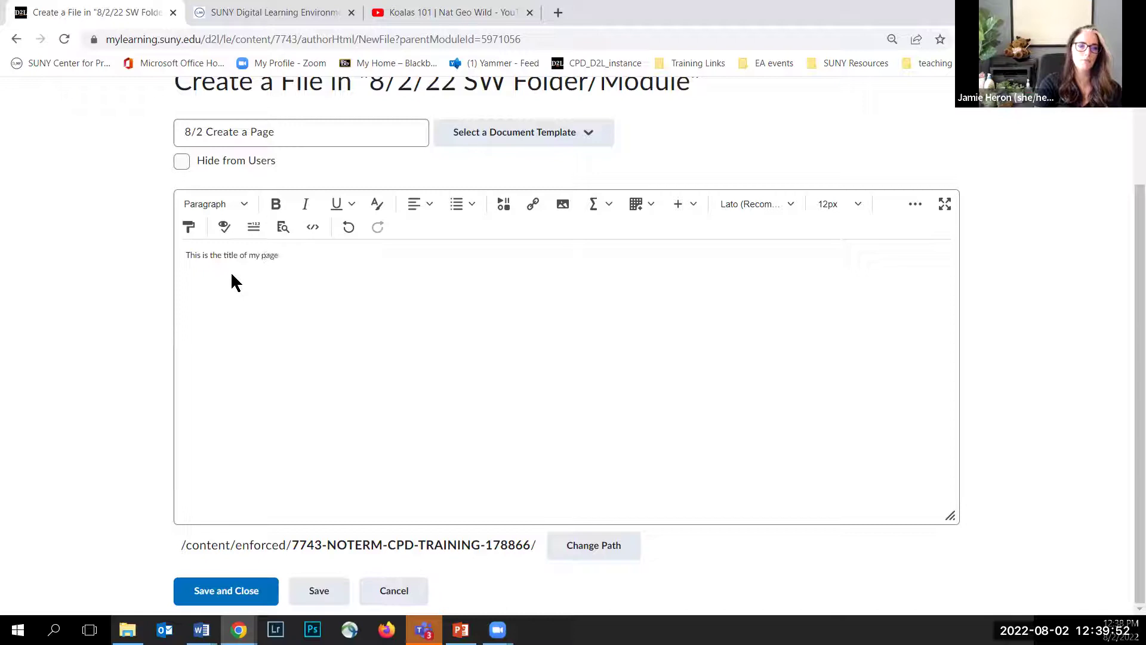
{"action": "type", "text": ": 8/2"}
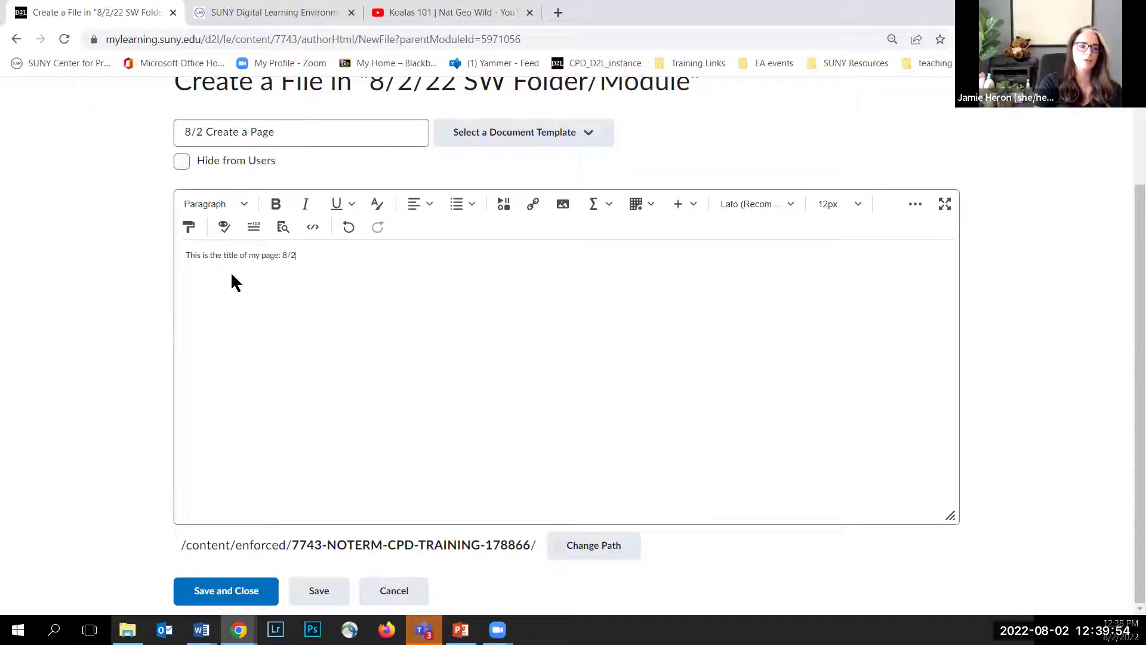
{"action": "type", "text": " Create a Page"}
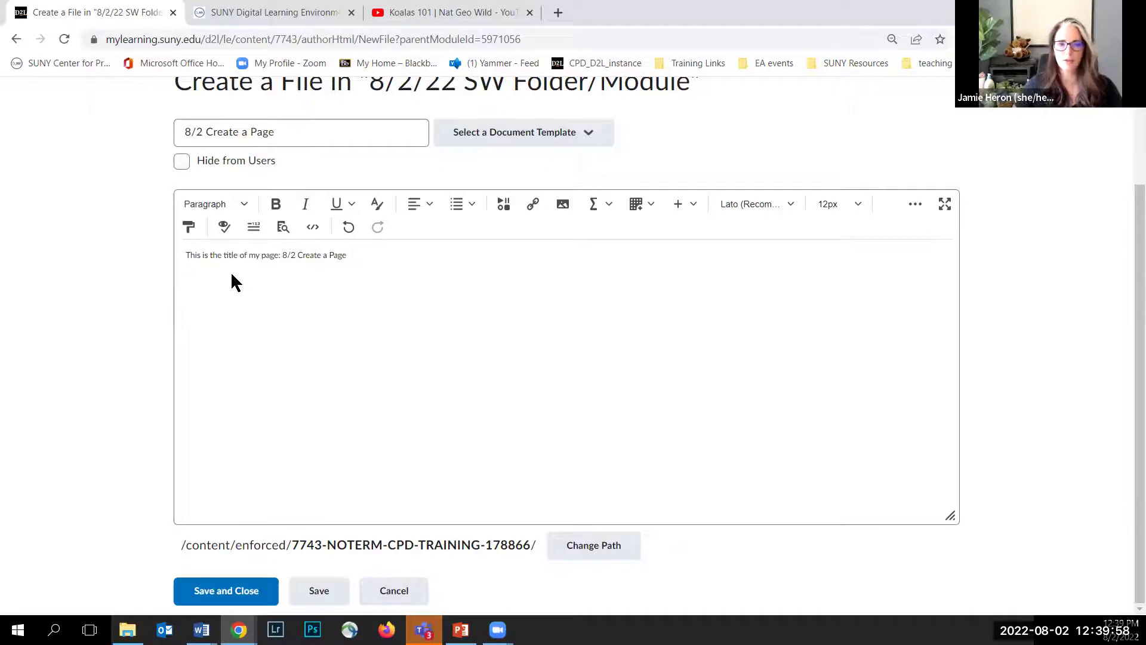
Format the whole title line in the page body at 19px with the Heading 1 style
{"action": "left_click_drag", "start_coordinate": [190, 254], "coordinate": [274, 255]}
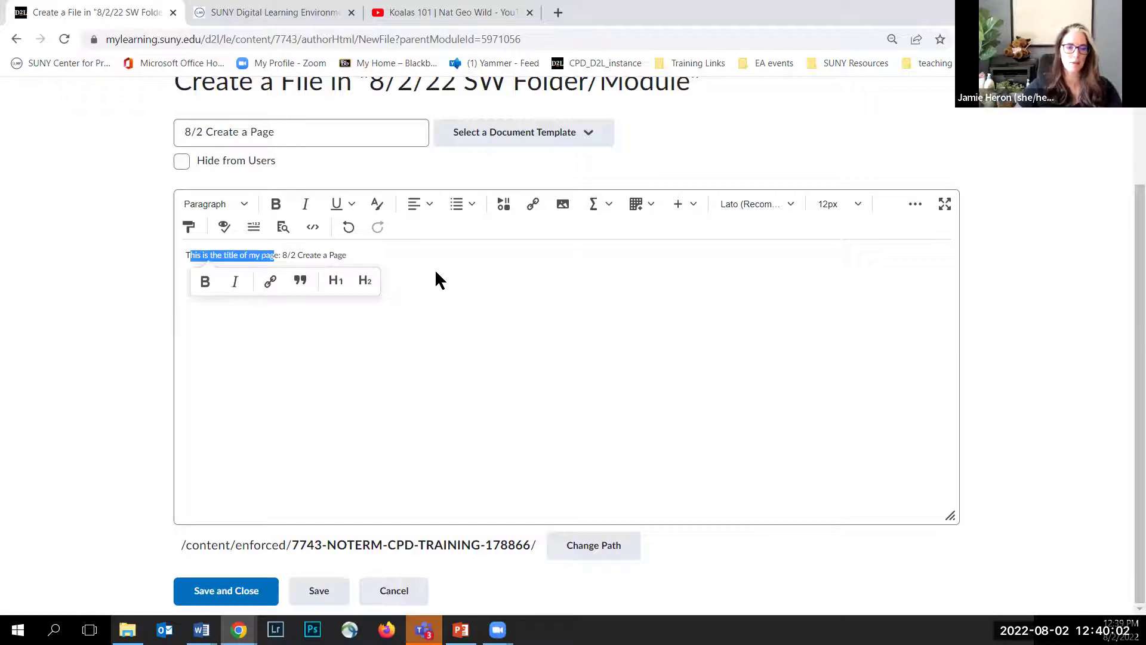
{"action": "left_click", "coordinate": [365, 263]}
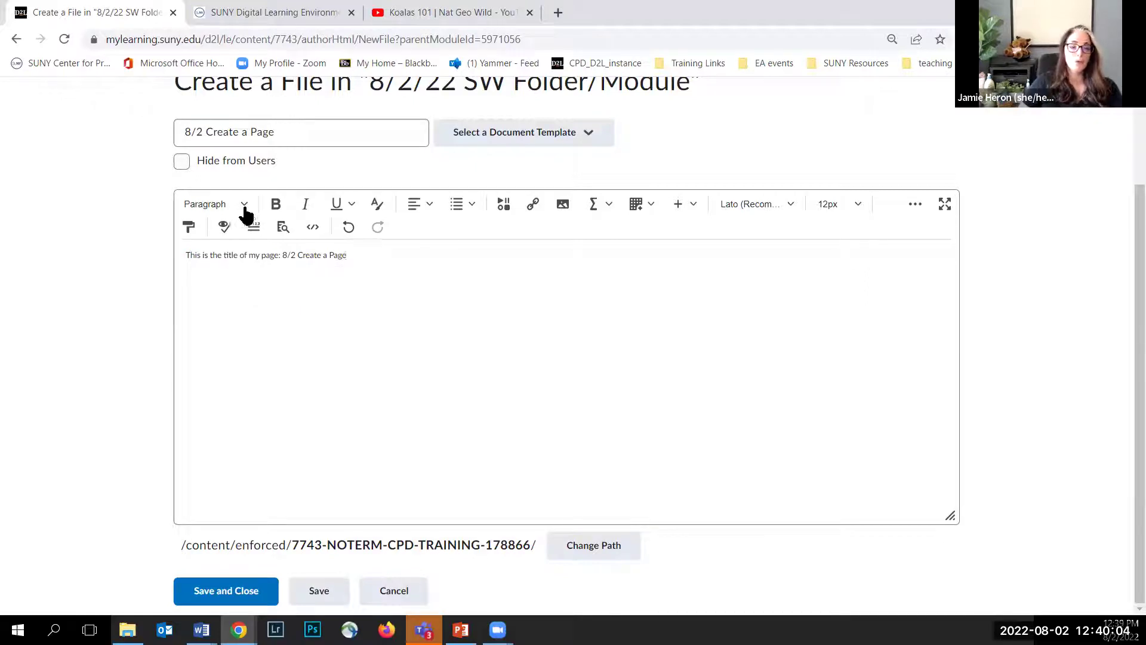
{"action": "left_click_drag", "start_coordinate": [367, 255], "coordinate": [181, 256]}
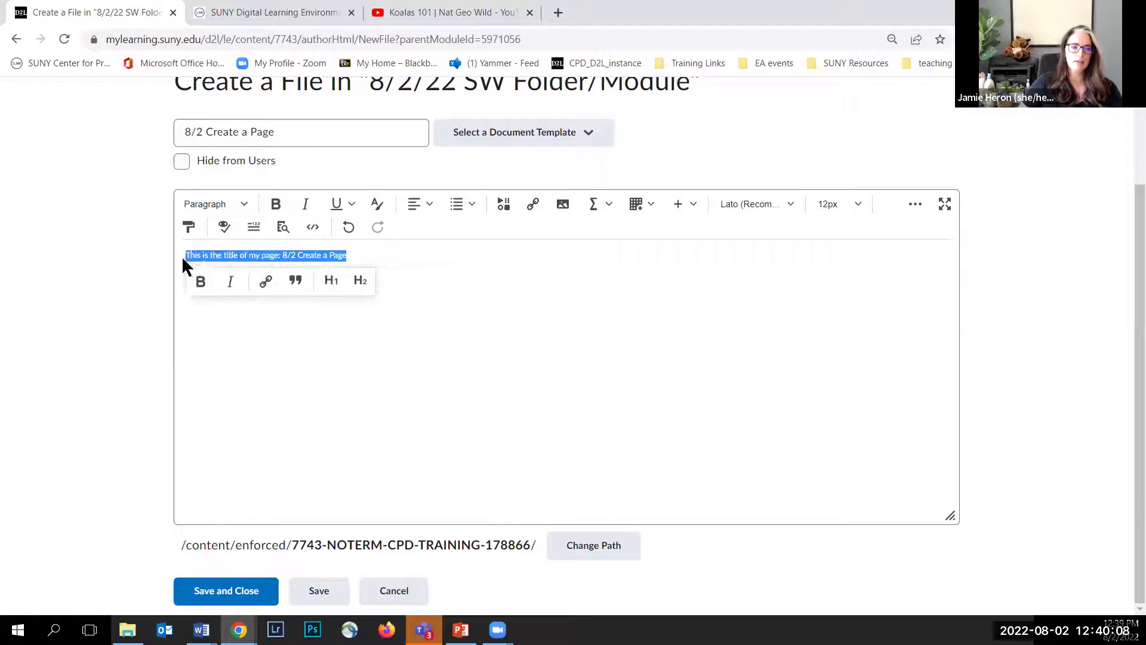
{"action": "left_click", "coordinate": [515, 307]}
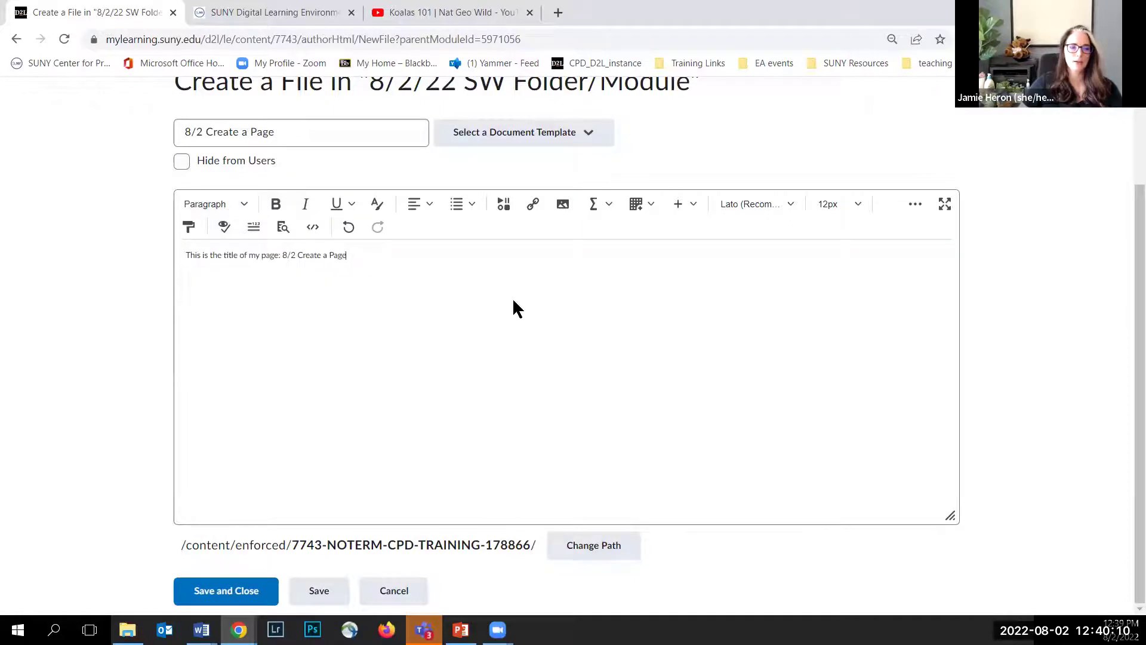
{"action": "left_click_drag", "start_coordinate": [362, 252], "coordinate": [160, 249]}
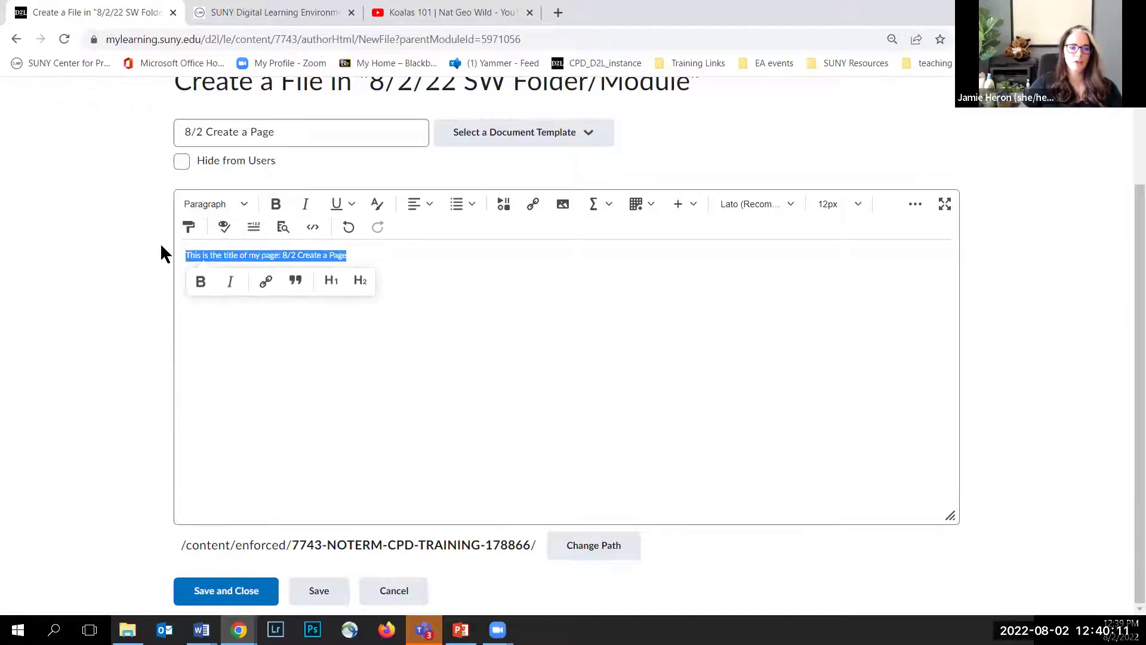
{"action": "left_click", "coordinate": [841, 204]}
{"action": "left_click", "coordinate": [840, 354]}
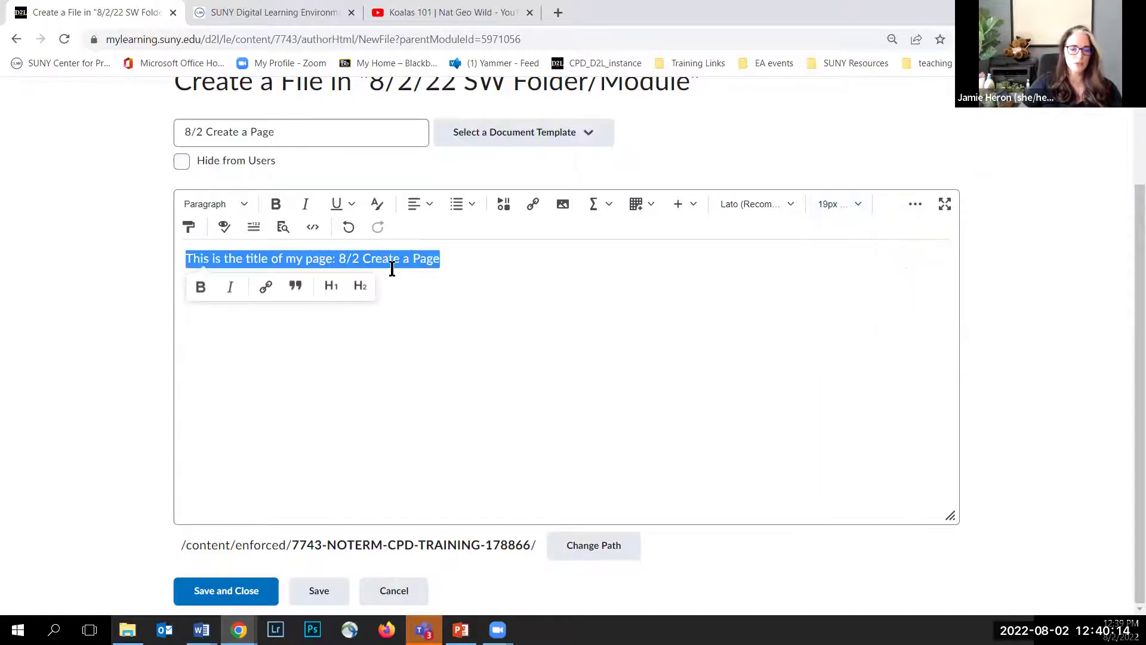
{"action": "left_click", "coordinate": [244, 205]}
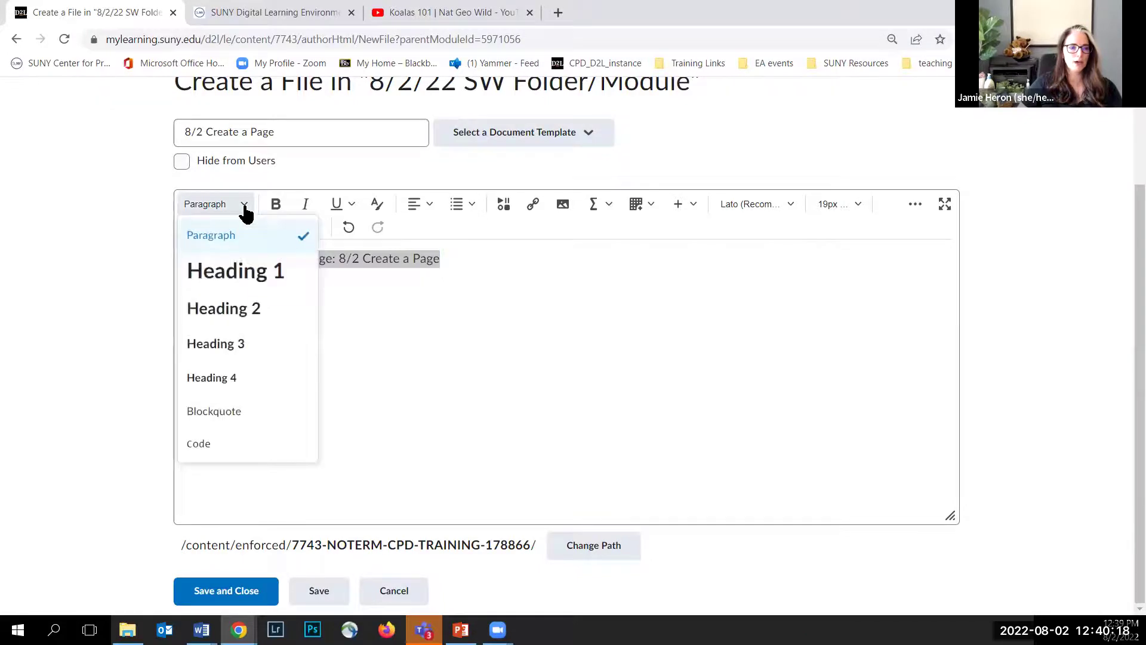
{"action": "left_click", "coordinate": [203, 272]}
{"action": "left_click", "coordinate": [497, 273]}
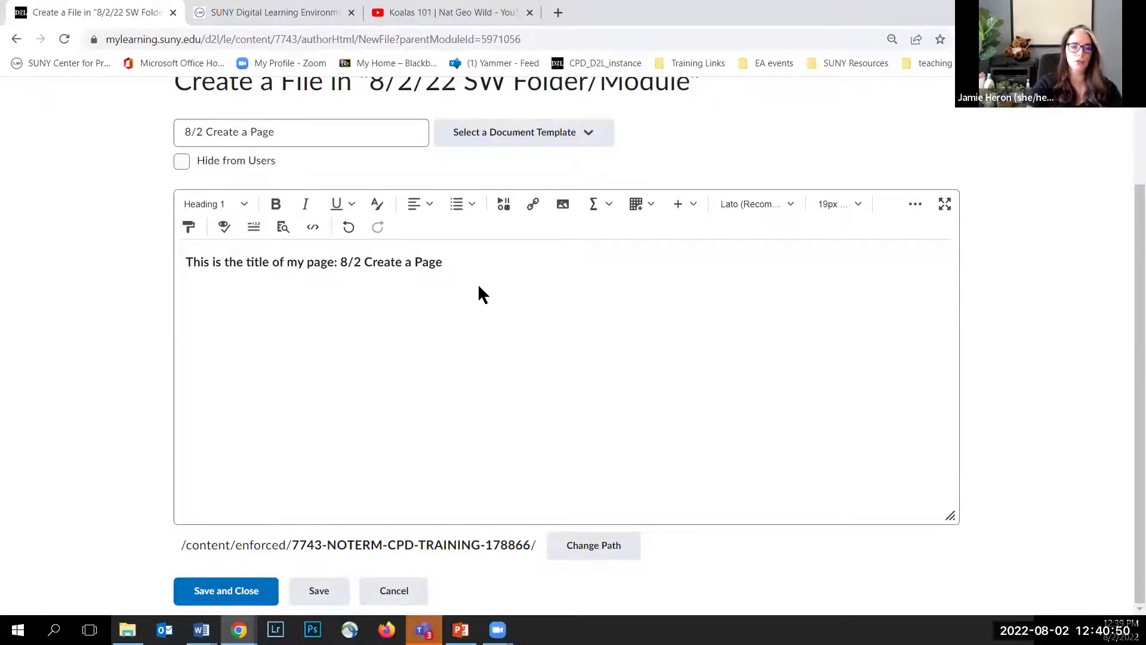
Paste the copied lorem ipsum text with its subheadings into a new paragraph below the title line of the page body
{"action": "key", "text": "Return"}
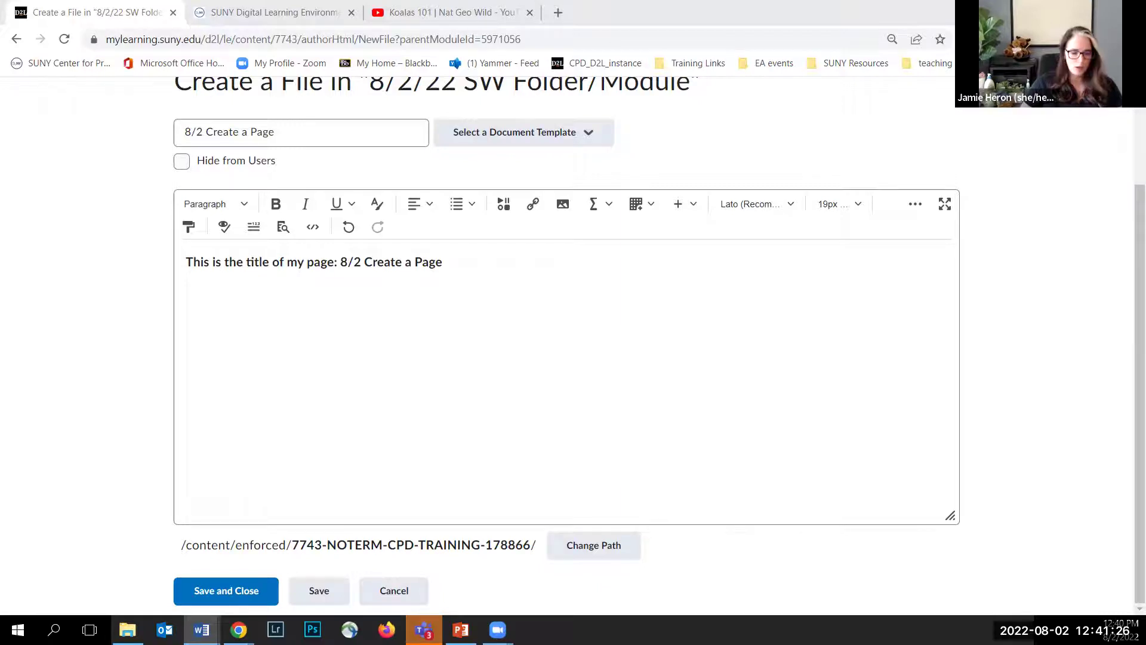
{"action": "left_click", "coordinate": [243, 290]}
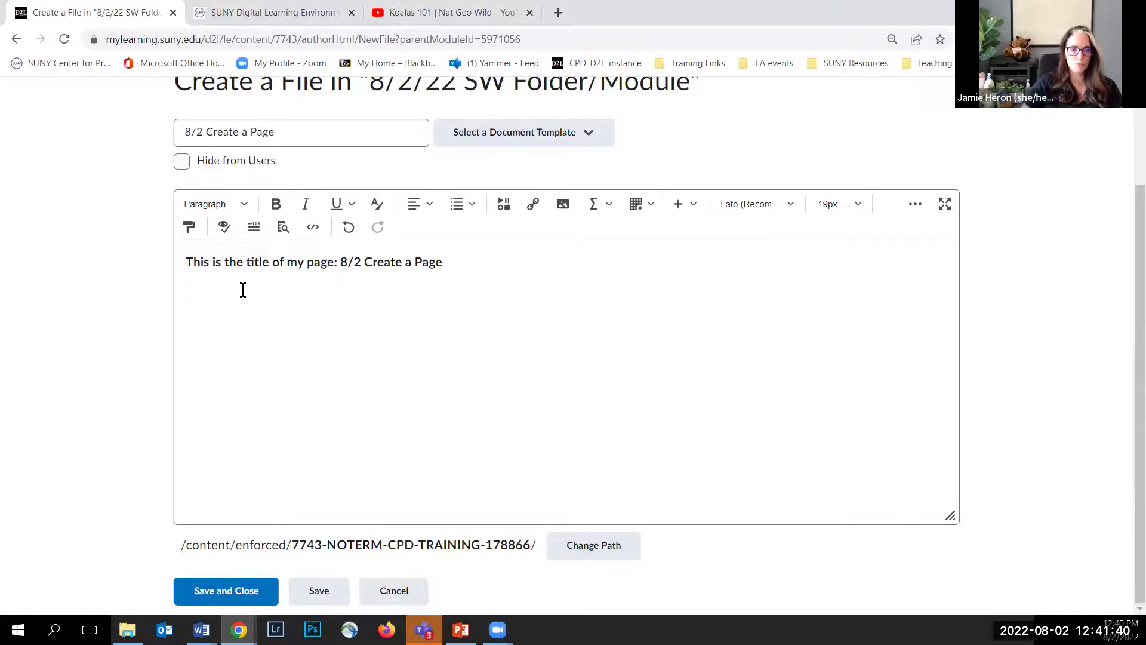
{"action": "key", "text": "ctrl+v"}
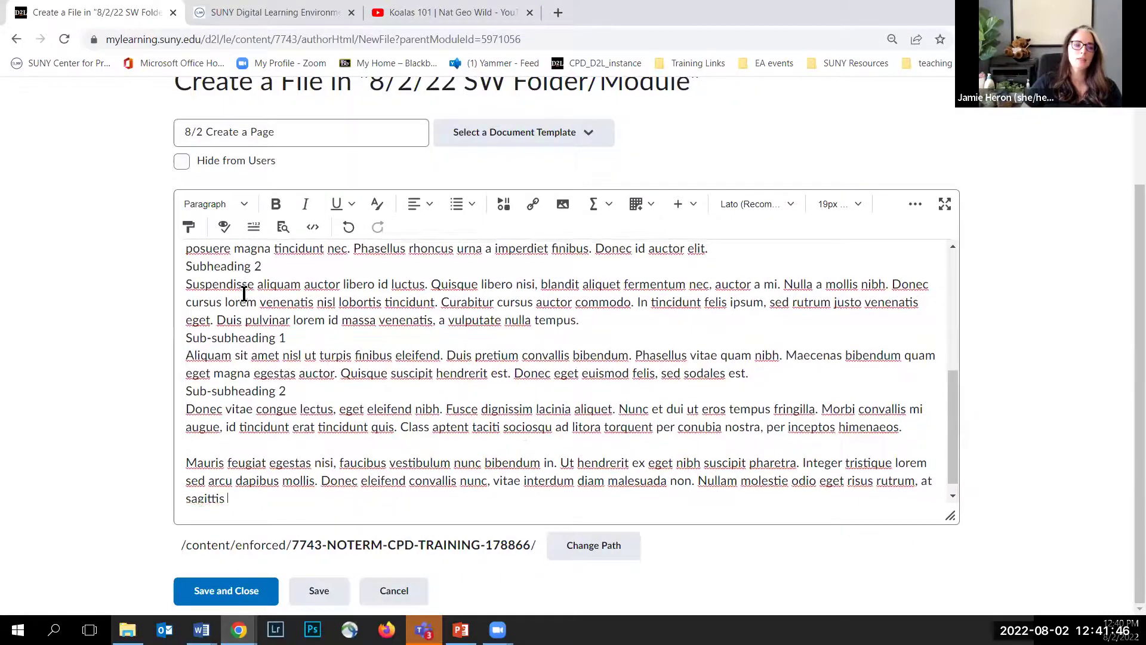
Split Subheading 1 and its two sub-subheadings from the surrounding body text into their own paragraphs
{"action": "scroll", "coordinate": [242, 291], "scroll_direction": "up", "scroll_amount": 15}
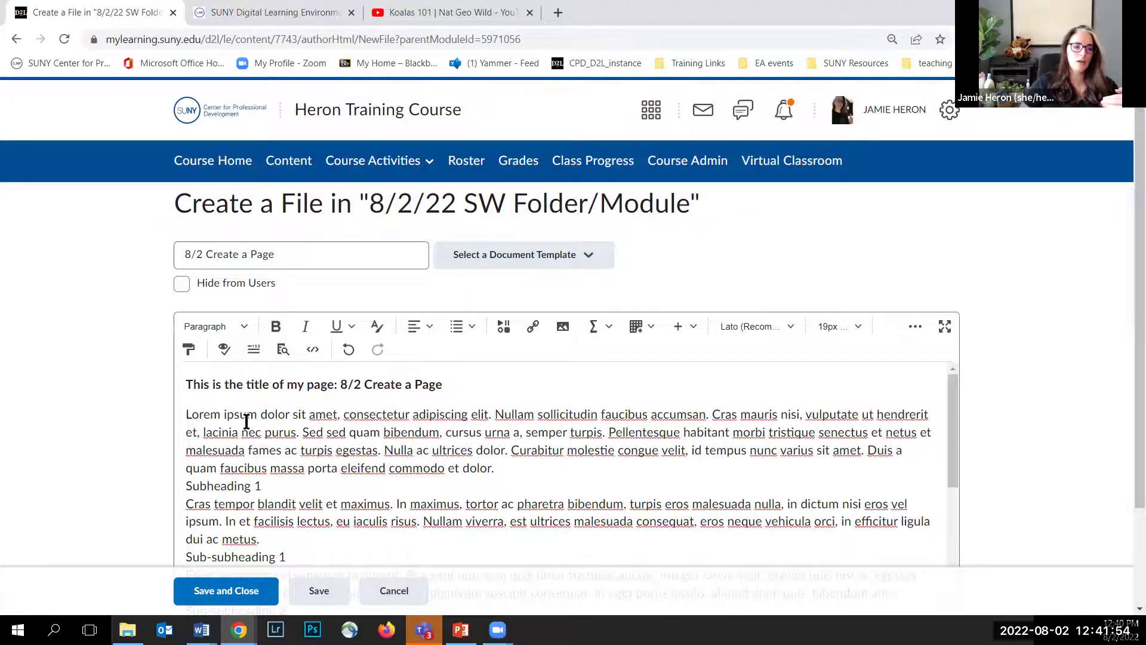
{"action": "scroll", "coordinate": [248, 424], "scroll_direction": "down", "scroll_amount": 1}
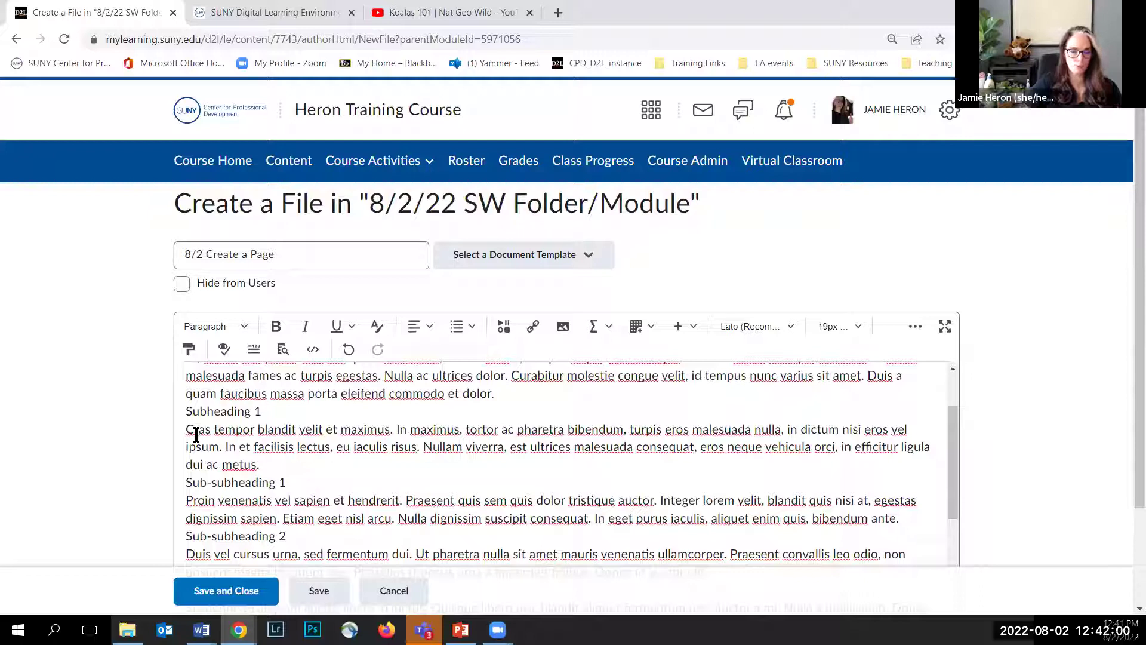
{"action": "key", "text": "Return"}
{"action": "key", "text": "Return"}
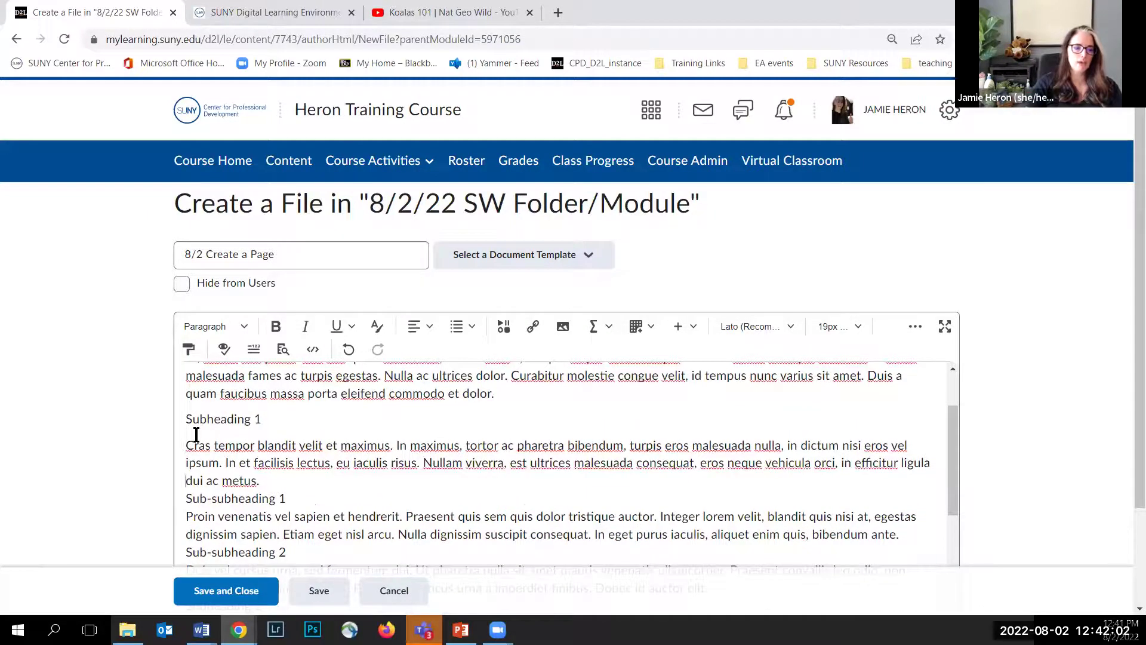
{"action": "key", "text": "Return"}
{"action": "key", "text": "Return"}
{"action": "scroll", "coordinate": [196, 433], "scroll_direction": "down", "scroll_amount": 1}
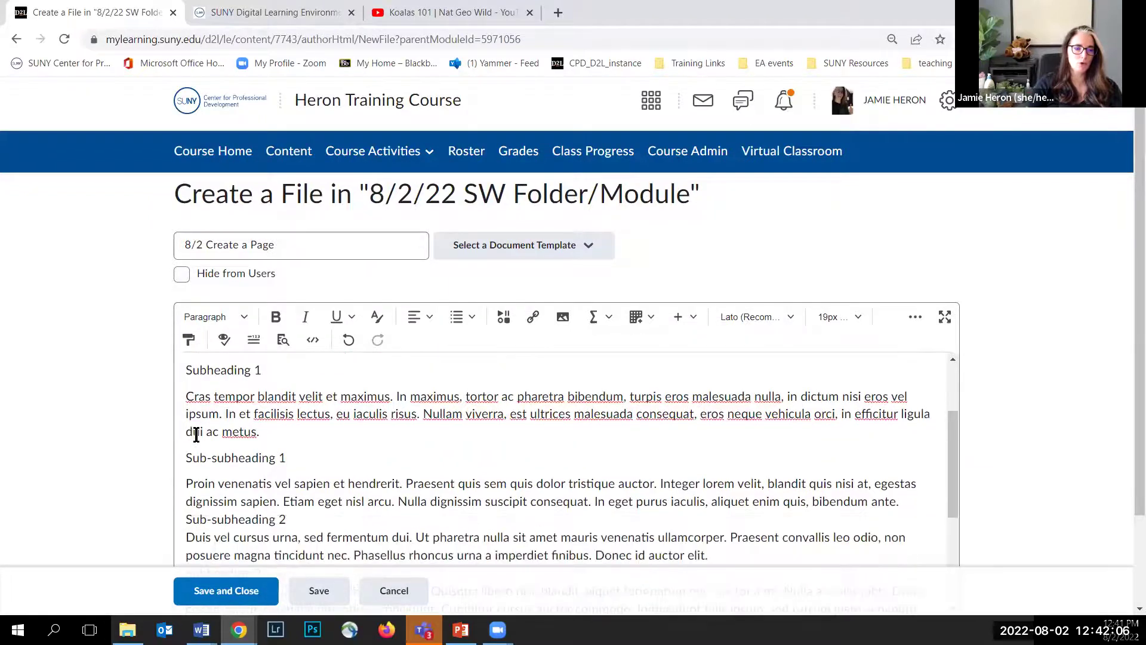
{"action": "key", "text": "Return"}
{"action": "key", "text": "Return"}
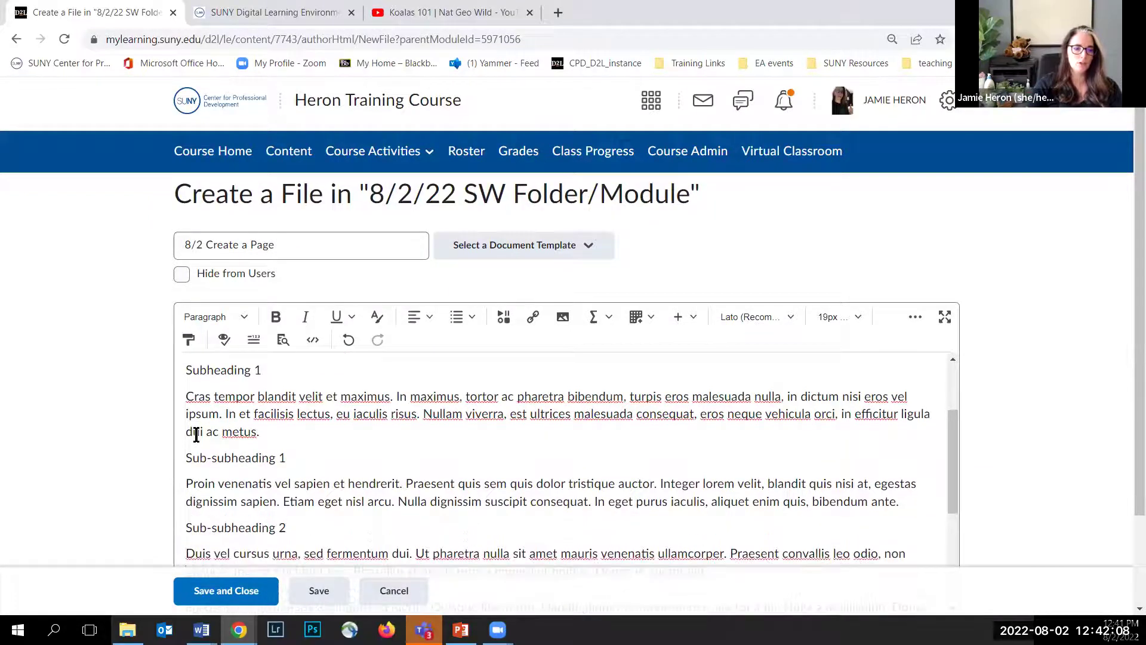
Split Subheading 2 from the text before and after it into its own paragraph
{"action": "key", "text": "Down"}
{"action": "key", "text": "Down"}
{"action": "key", "text": "Down"}
{"action": "key", "text": "Down"}
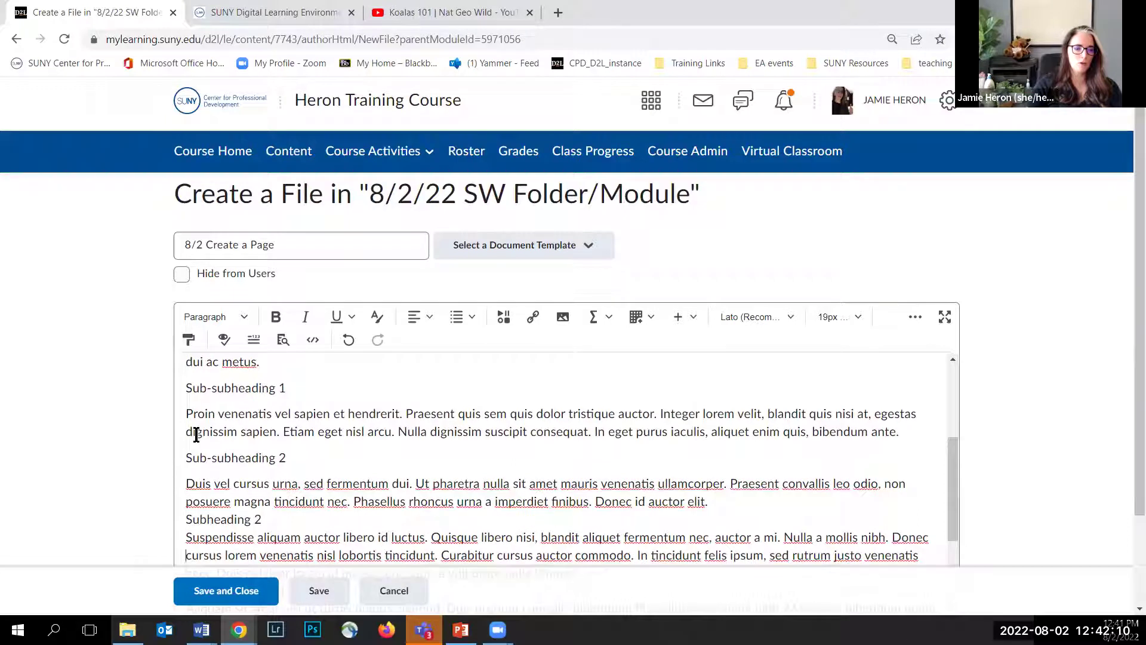
{"action": "key", "text": "Return"}
{"action": "key", "text": "Down"}
{"action": "key", "text": "Return"}
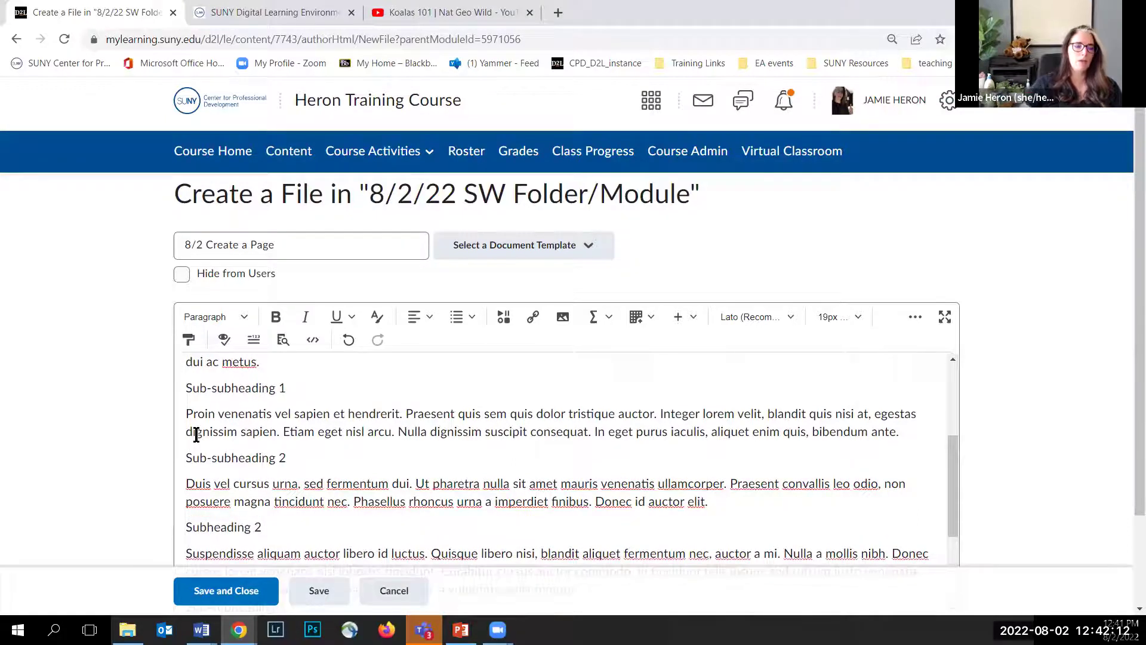
Expand the page editor to full screen and return to the top of the text
{"action": "scroll", "coordinate": [332, 392], "scroll_direction": "up", "scroll_amount": 3}
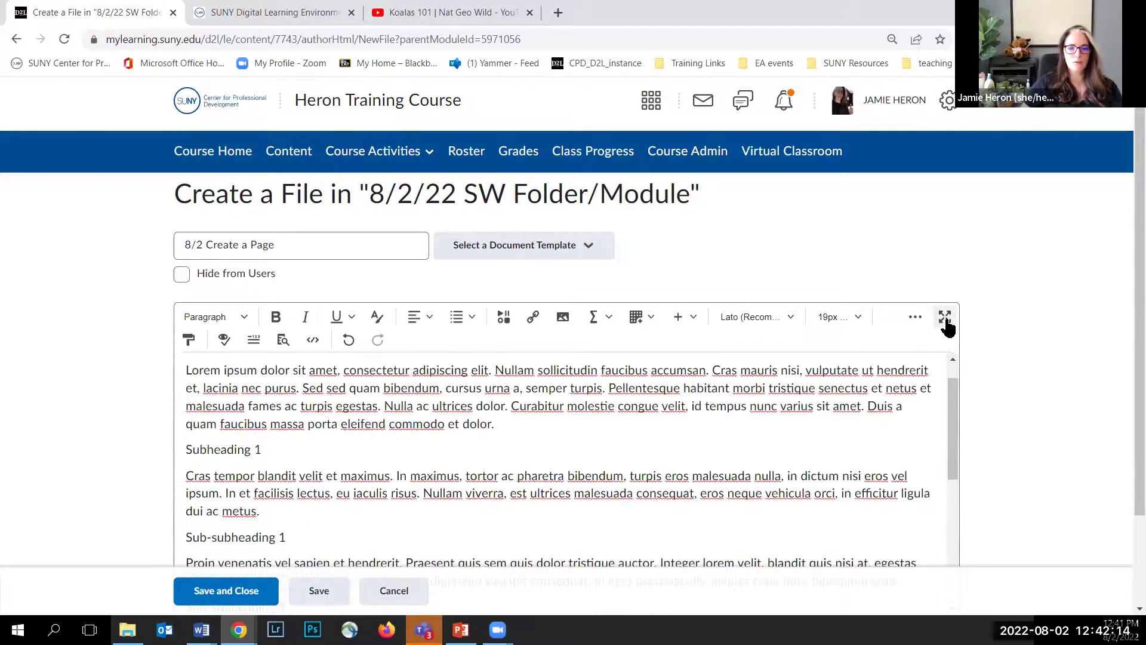
{"action": "left_click", "coordinate": [944, 317]}
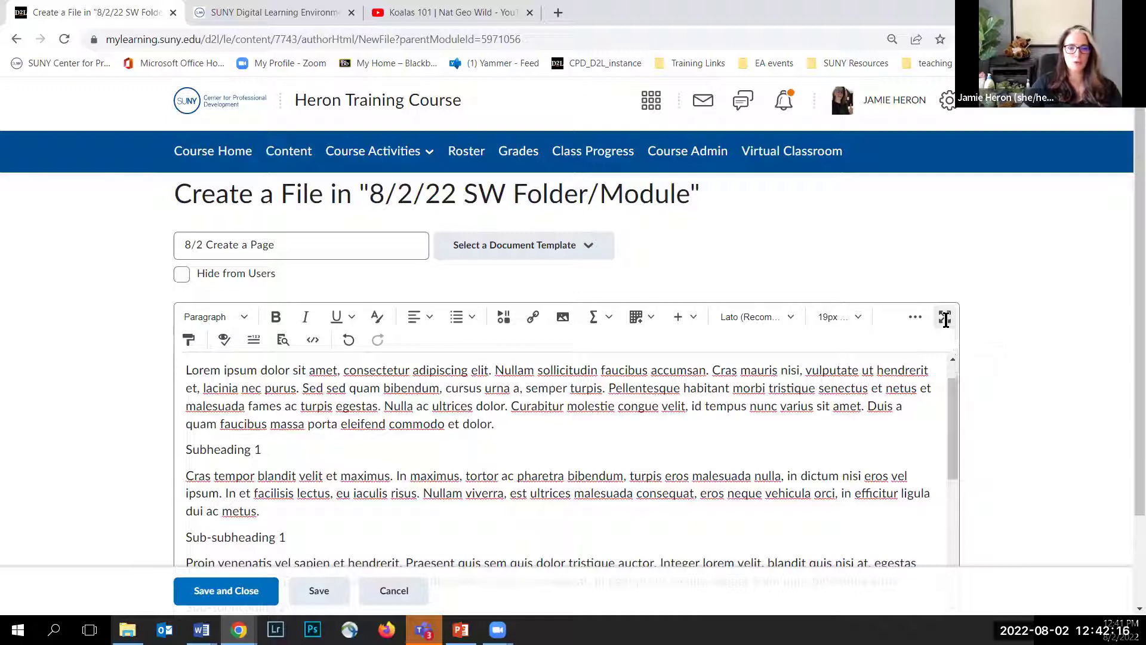
{"action": "scroll", "coordinate": [238, 253], "scroll_direction": "up", "scroll_amount": 1}
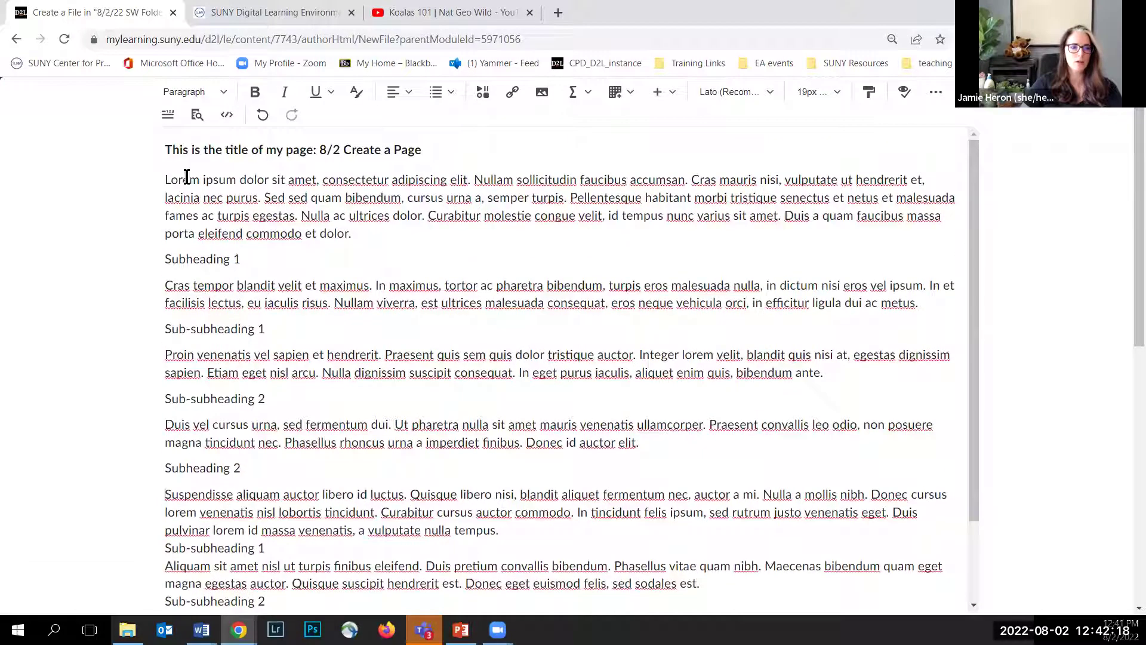
Apply the Heading 2 style to the Subheading 1 and Subheading 2 lines
{"action": "left_click_drag", "start_coordinate": [165, 149], "coordinate": [424, 156]}
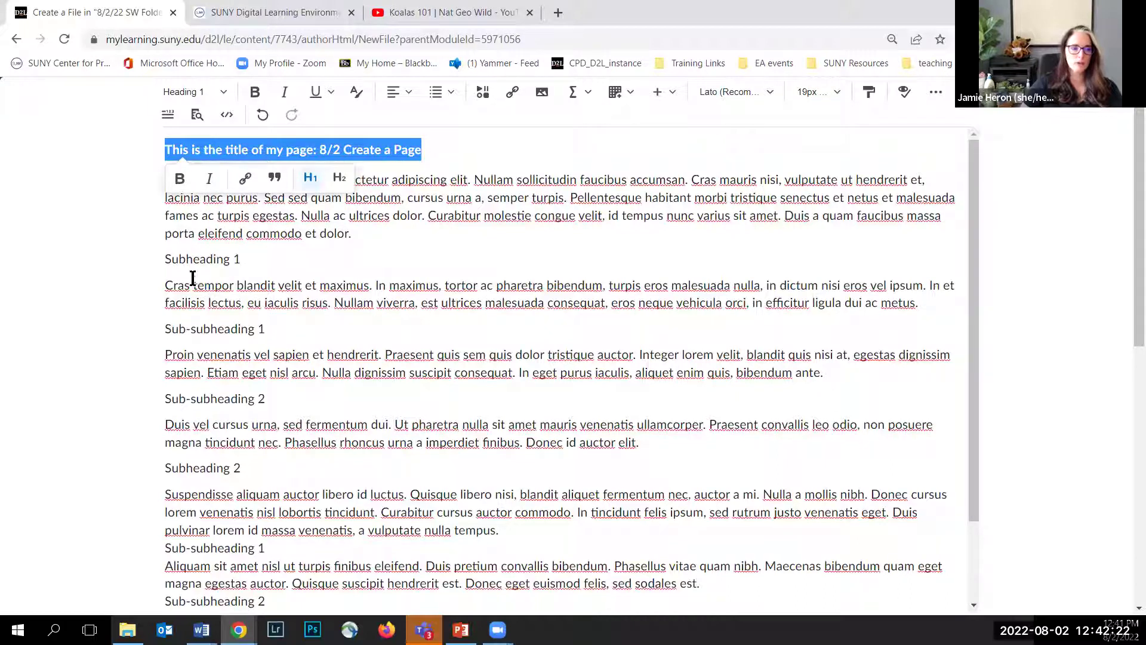
{"action": "left_click", "coordinate": [181, 257]}
{"action": "left_click_drag", "start_coordinate": [163, 260], "coordinate": [264, 259]}
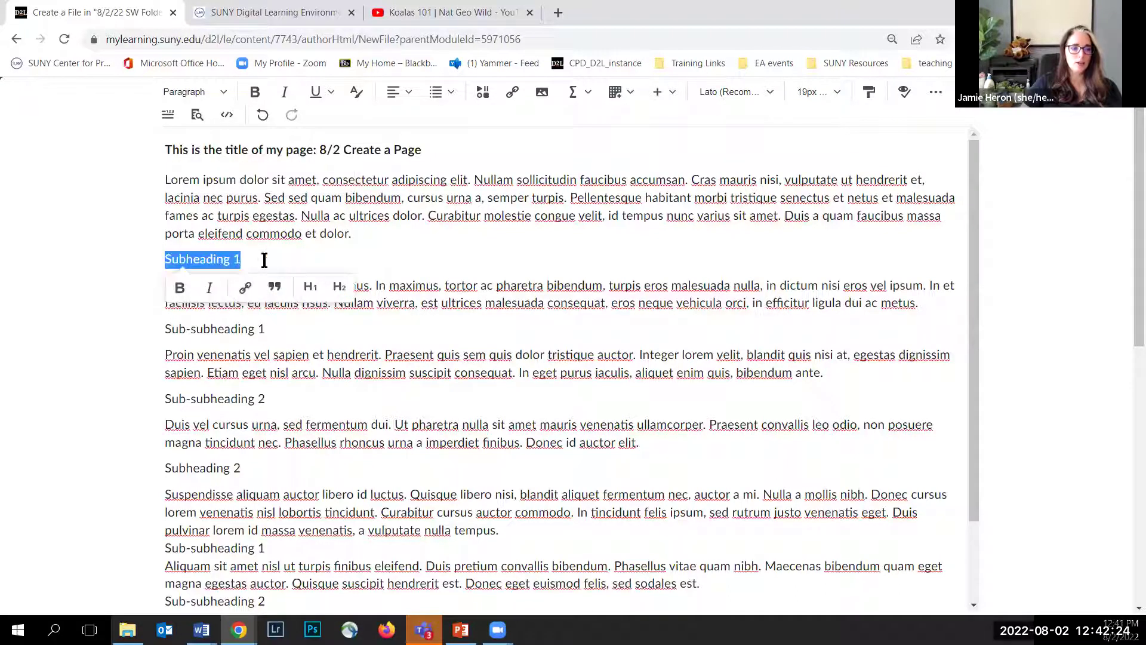
{"action": "left_click", "coordinate": [224, 94]}
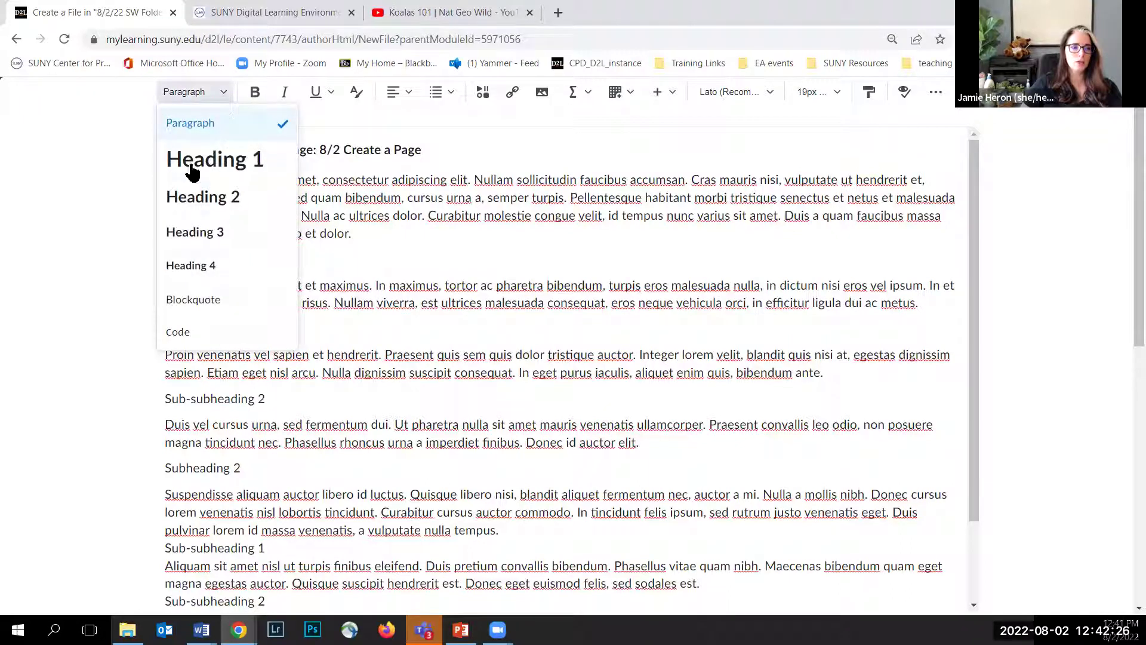
{"action": "left_click", "coordinate": [190, 208]}
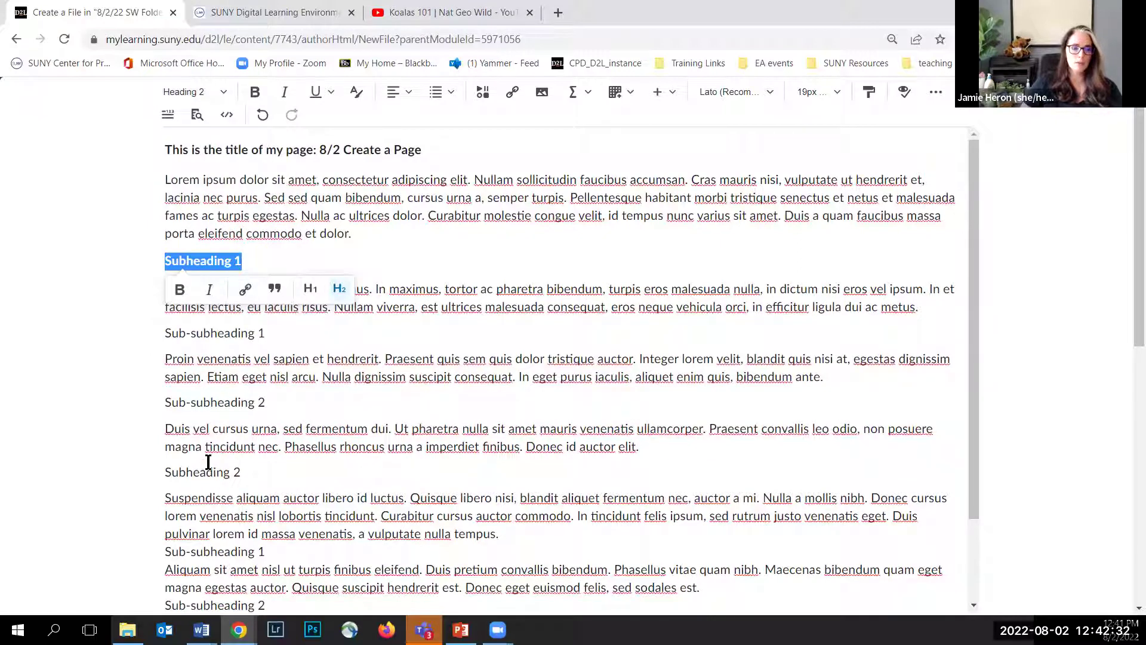
{"action": "left_click", "coordinate": [165, 473]}
{"action": "left_click", "coordinate": [249, 473], "text": "shift"}
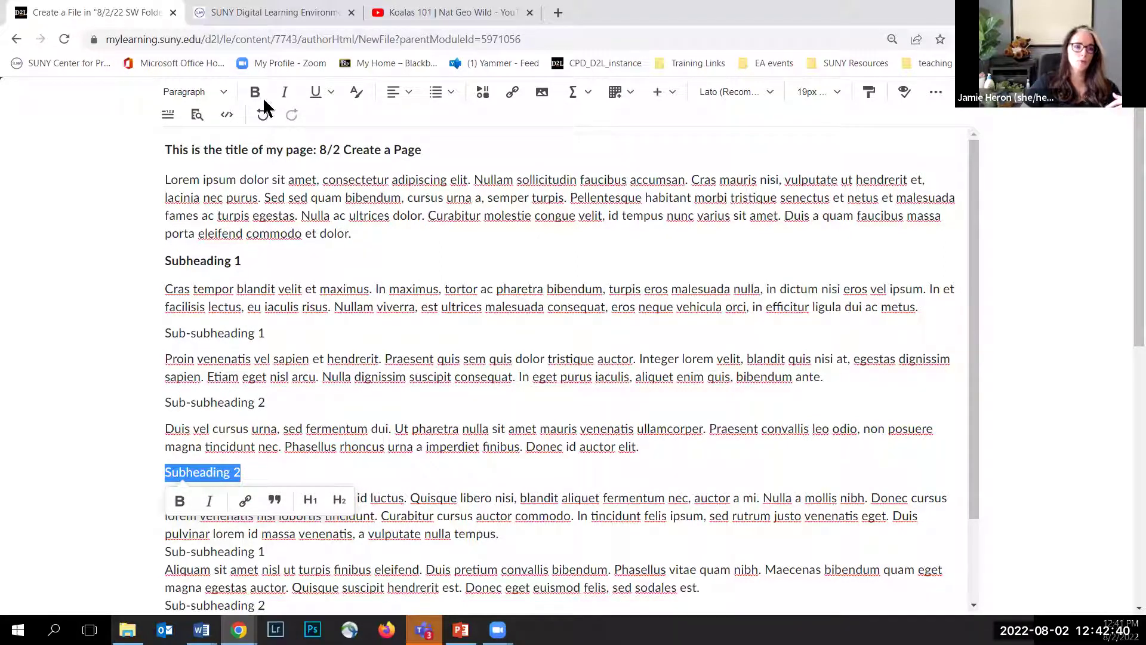
{"action": "left_click", "coordinate": [222, 95]}
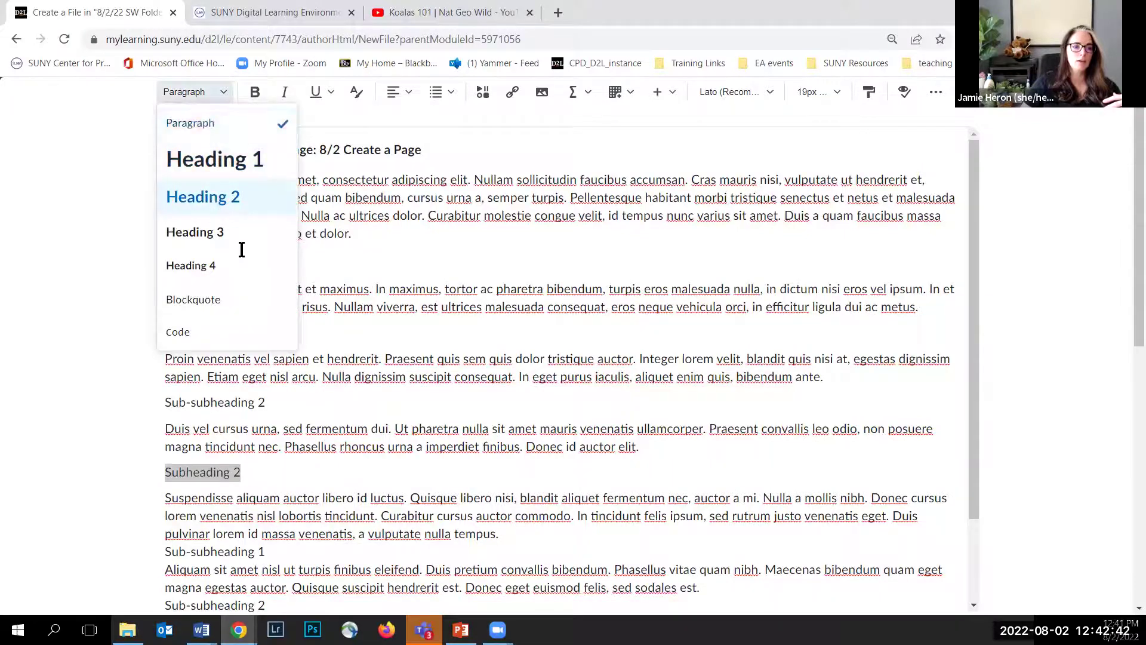
{"action": "left_click", "coordinate": [242, 246]}
Apply the Heading 3 style to Sub-subheading 1 and Sub-subheading 2 in the Subheading 1 section
{"action": "left_click_drag", "start_coordinate": [166, 333], "coordinate": [268, 333]}
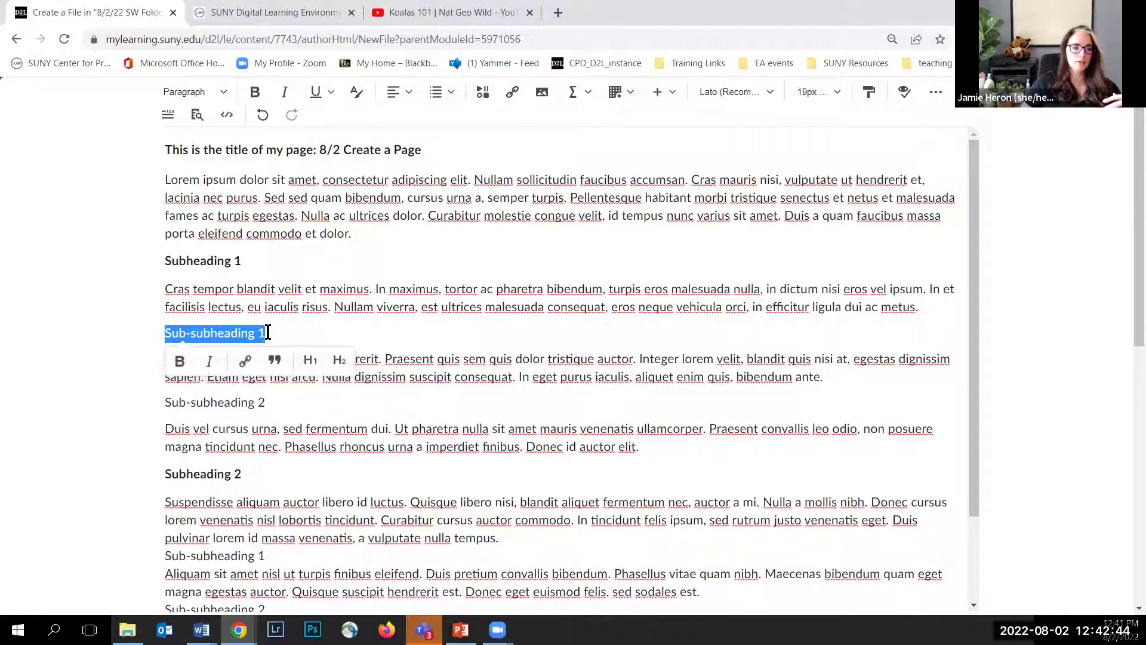
{"action": "left_click", "coordinate": [220, 95]}
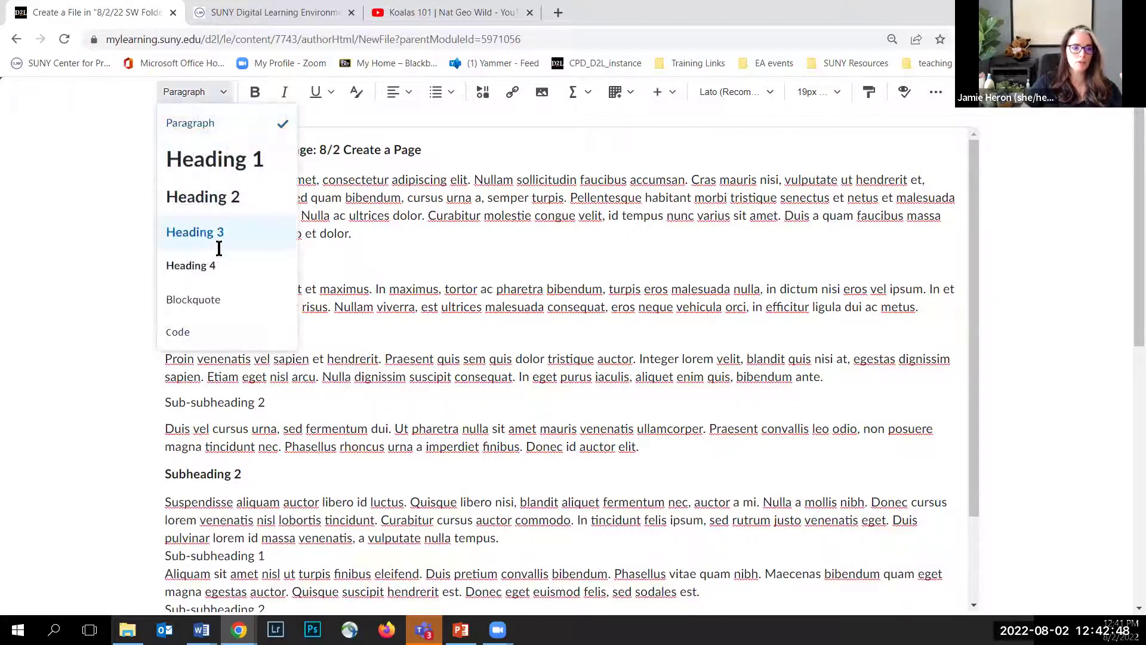
{"action": "left_click", "coordinate": [219, 248]}
{"action": "double_click", "coordinate": [167, 405]}
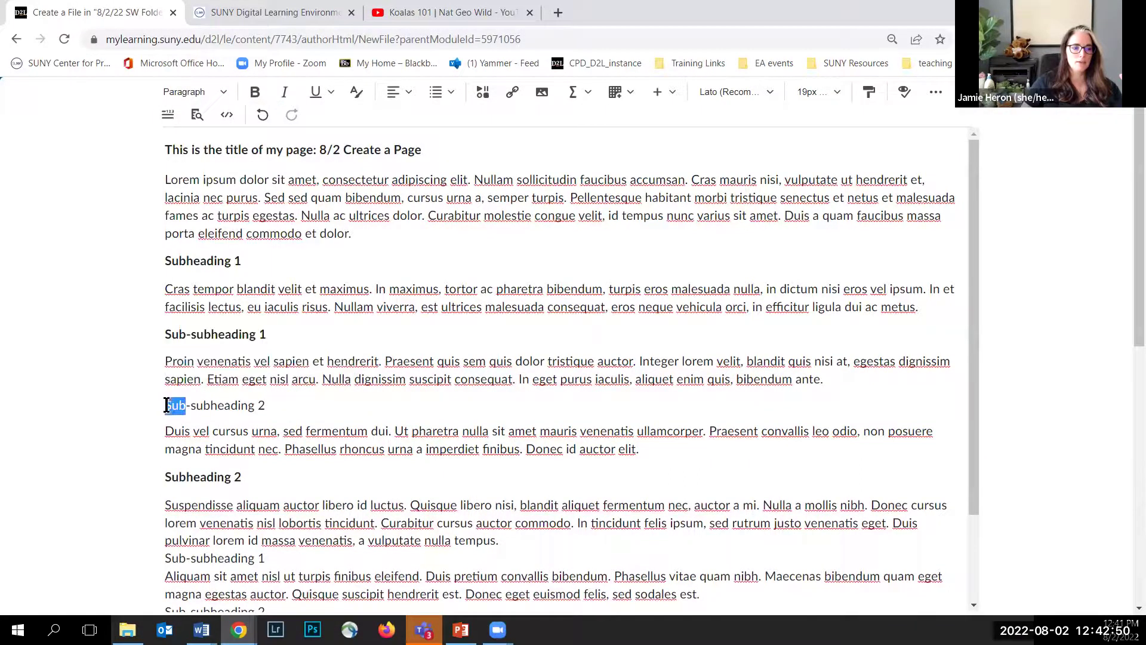
{"action": "left_click_drag", "start_coordinate": [167, 406], "coordinate": [267, 406]}
{"action": "left_click", "coordinate": [222, 92]}
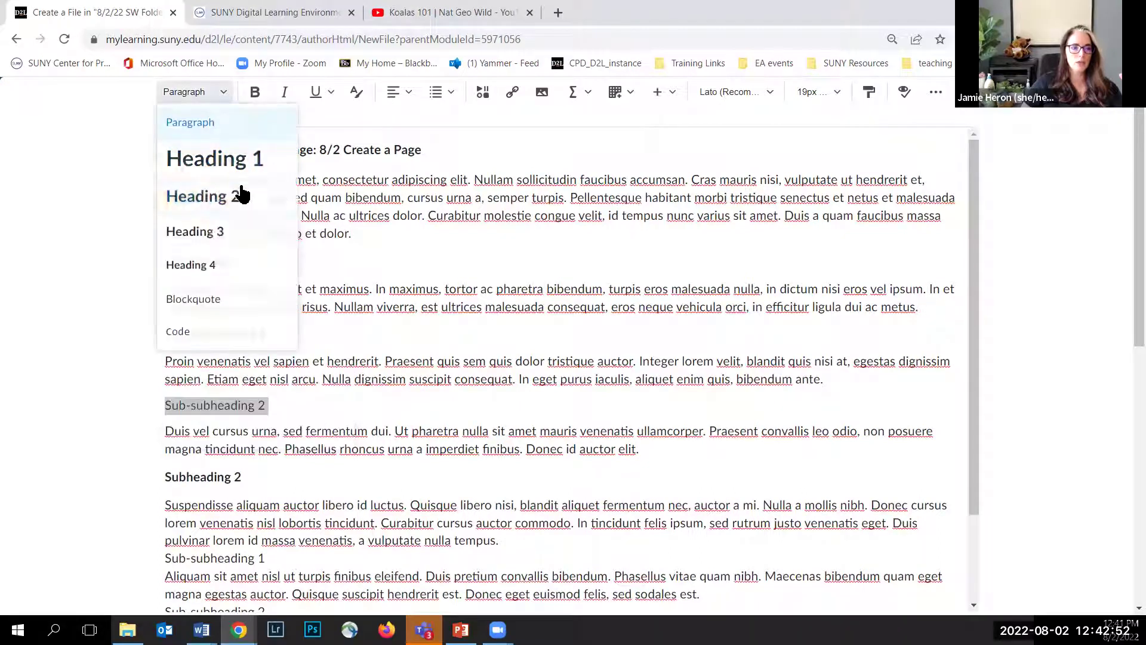
{"action": "left_click", "coordinate": [215, 233]}
{"action": "left_click", "coordinate": [393, 417]}
Split Sub-subheading 1 and Sub-subheading 2 in the Subheading 2 section into their own paragraphs
{"action": "scroll", "coordinate": [383, 402], "scroll_direction": "down", "scroll_amount": 3}
{"action": "left_click", "coordinate": [165, 374]}
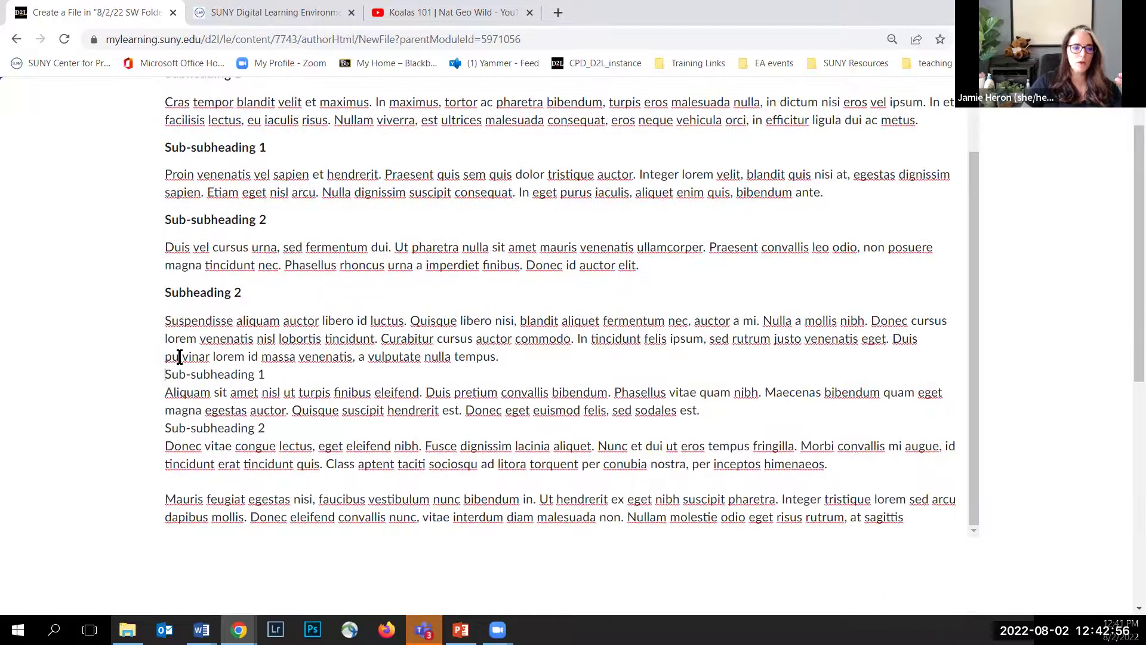
{"action": "key", "text": "Return"}
{"action": "key", "text": "Down"}
{"action": "key", "text": "Return"}
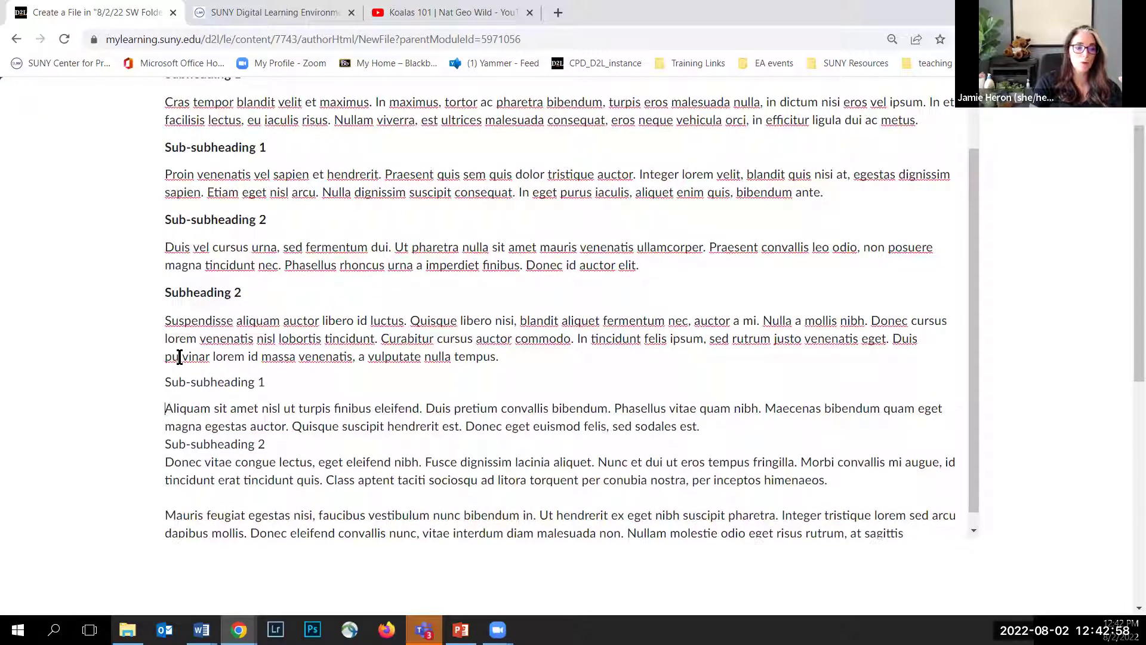
{"action": "key", "text": "Return"}
{"action": "key", "text": "Down"}
{"action": "key", "text": "Return"}
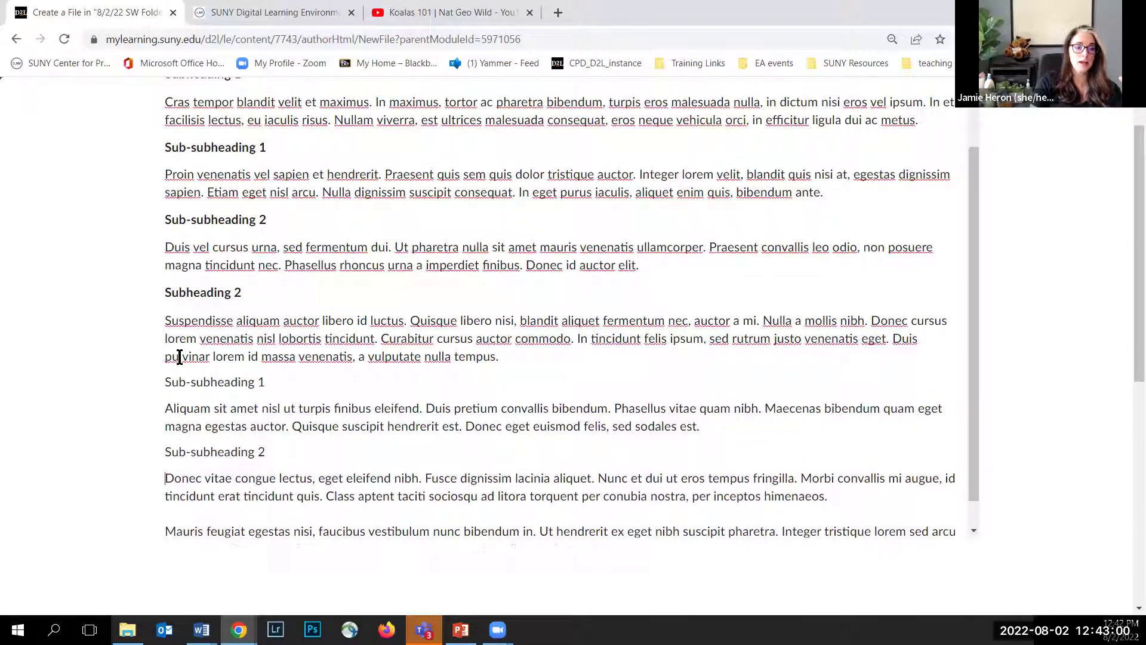
Set the text colour of the page title heading at the top of the page to pale cyan #e0feff
{"action": "scroll", "coordinate": [204, 288], "scroll_direction": "up", "scroll_amount": 2}
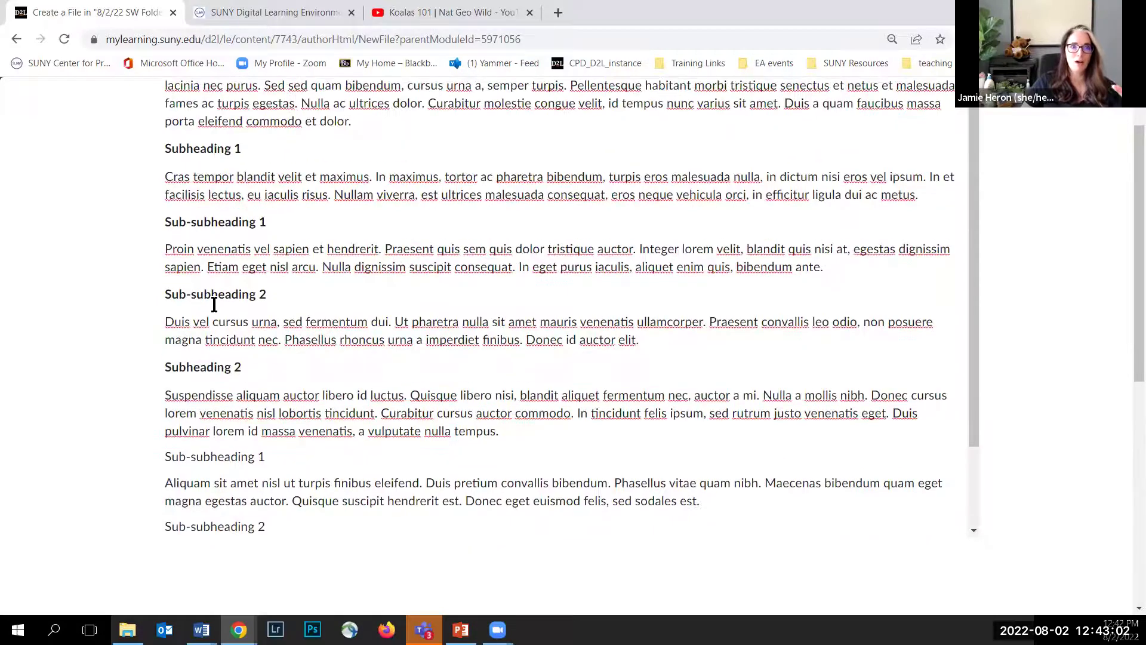
{"action": "scroll", "coordinate": [216, 352], "scroll_direction": "up", "scroll_amount": 1}
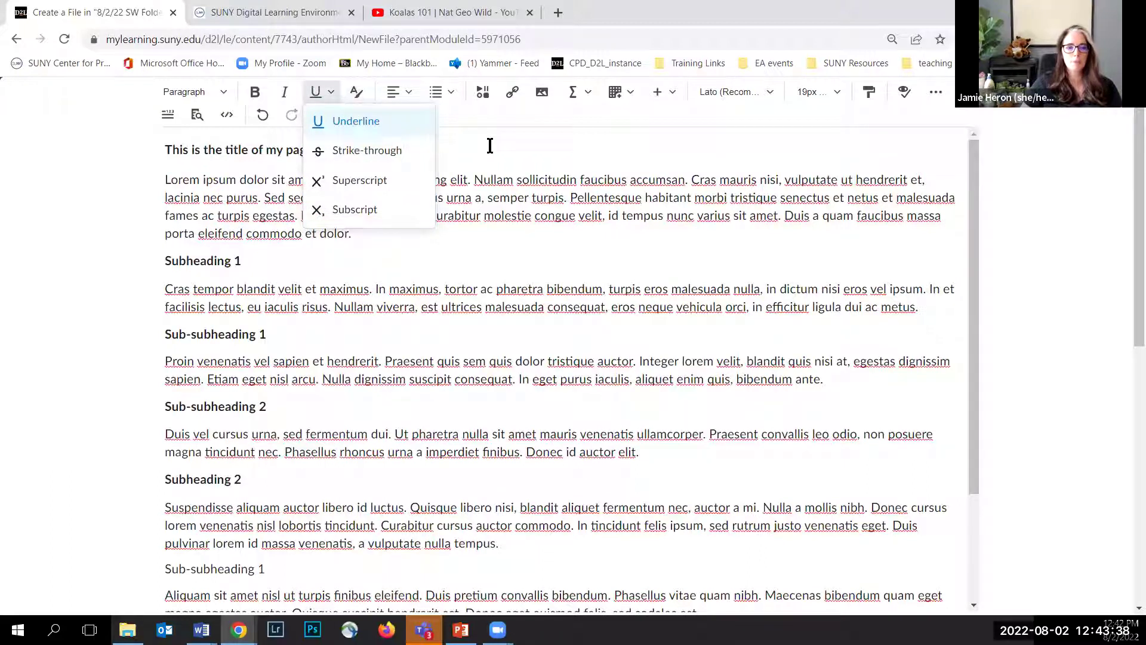
{"action": "left_click", "coordinate": [430, 141]}
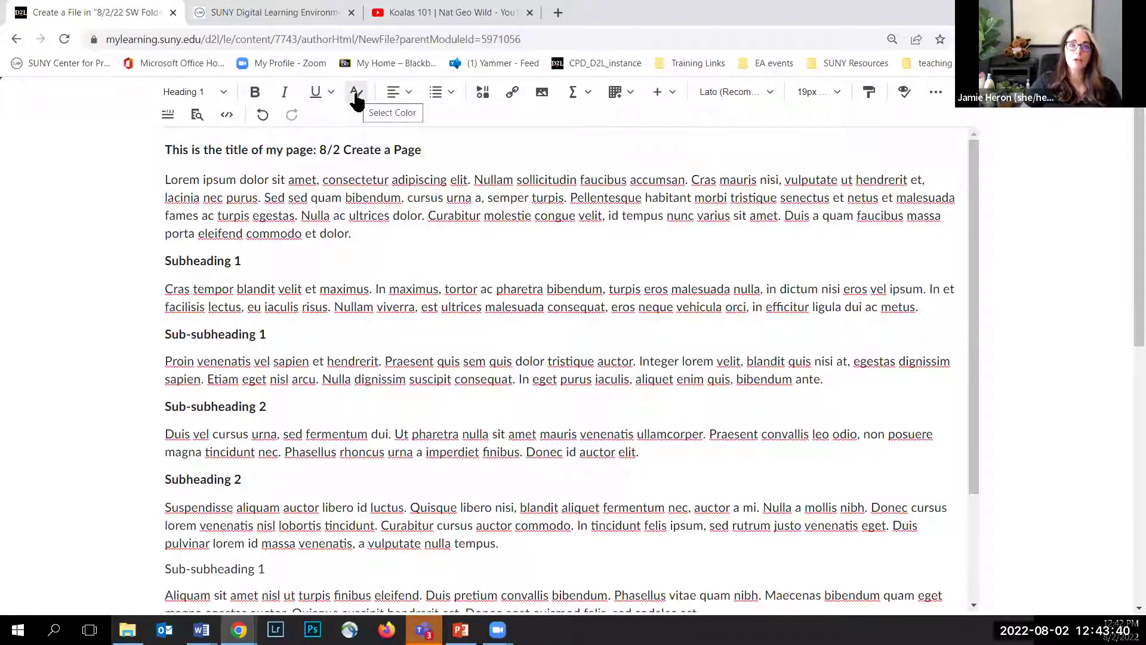
{"action": "left_click_drag", "start_coordinate": [422, 150], "coordinate": [164, 152]}
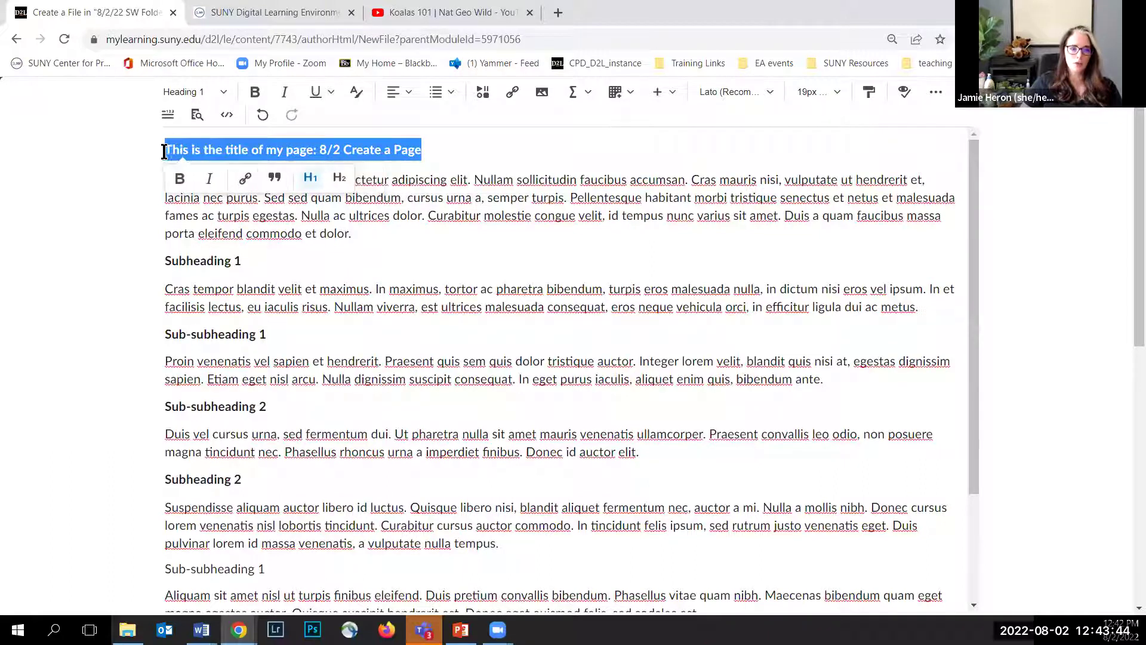
{"action": "left_click", "coordinate": [353, 91]}
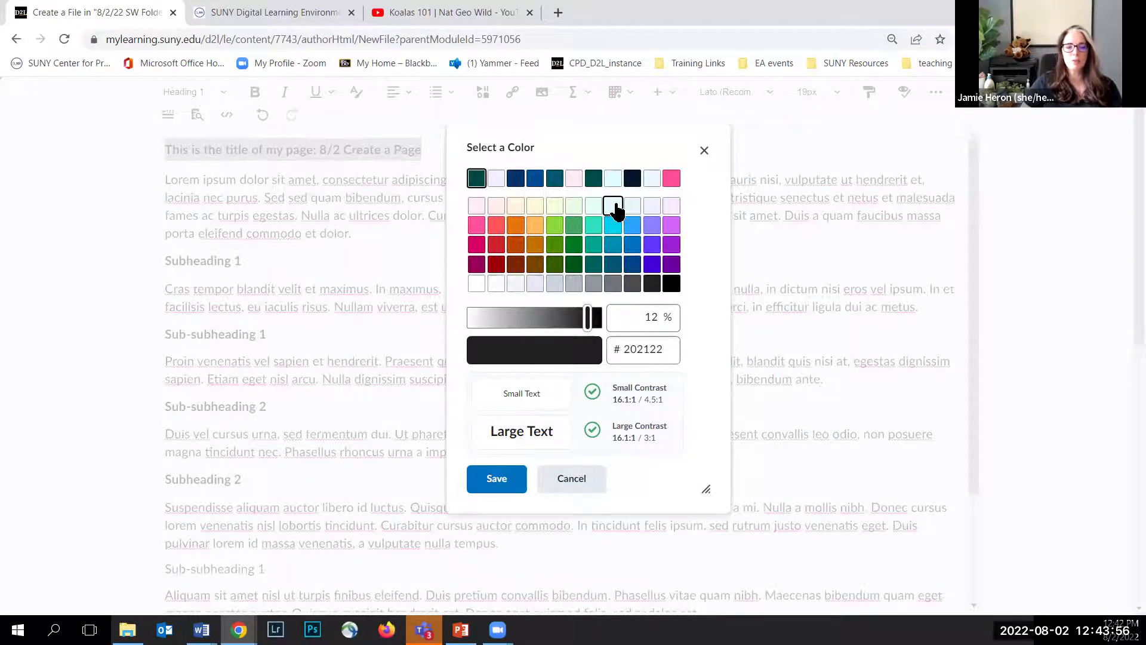
{"action": "left_click", "coordinate": [614, 209]}
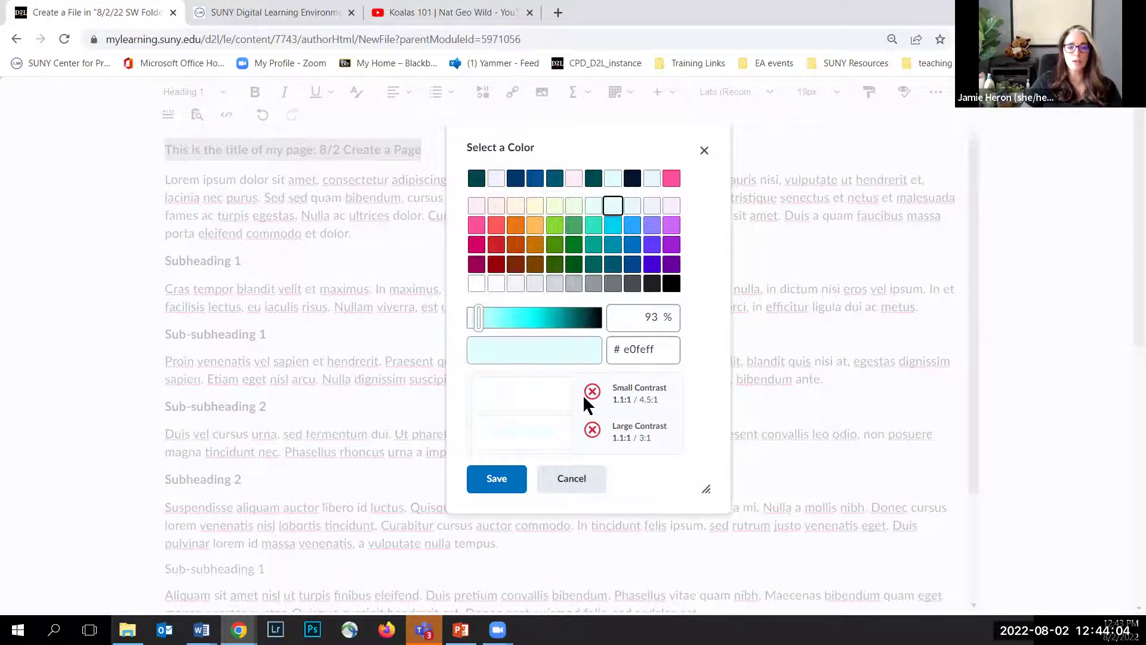
{"action": "mouse_move", "coordinate": [584, 395]}
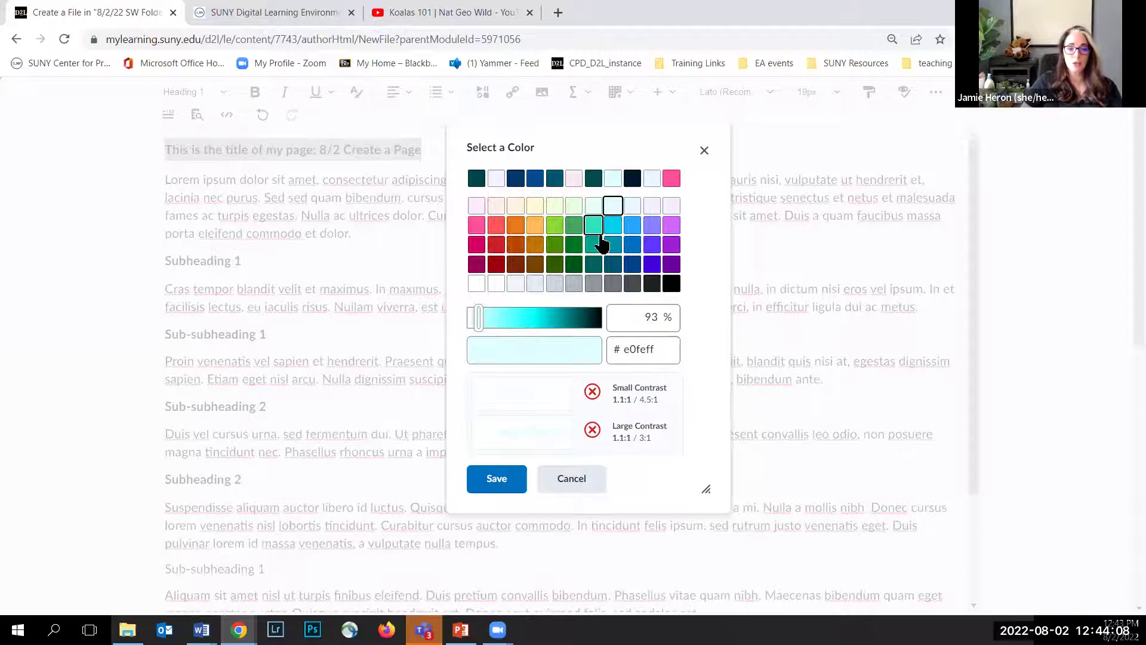
{"action": "left_click_drag", "start_coordinate": [478, 321], "coordinate": [585, 324]}
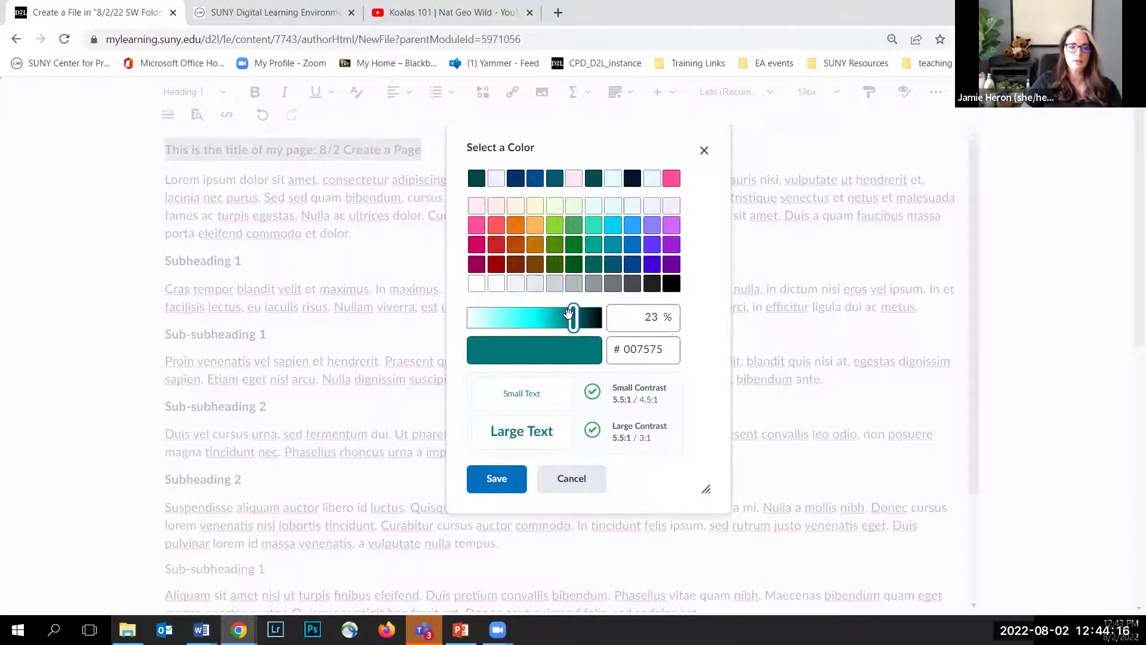
{"action": "left_click", "coordinate": [613, 212]}
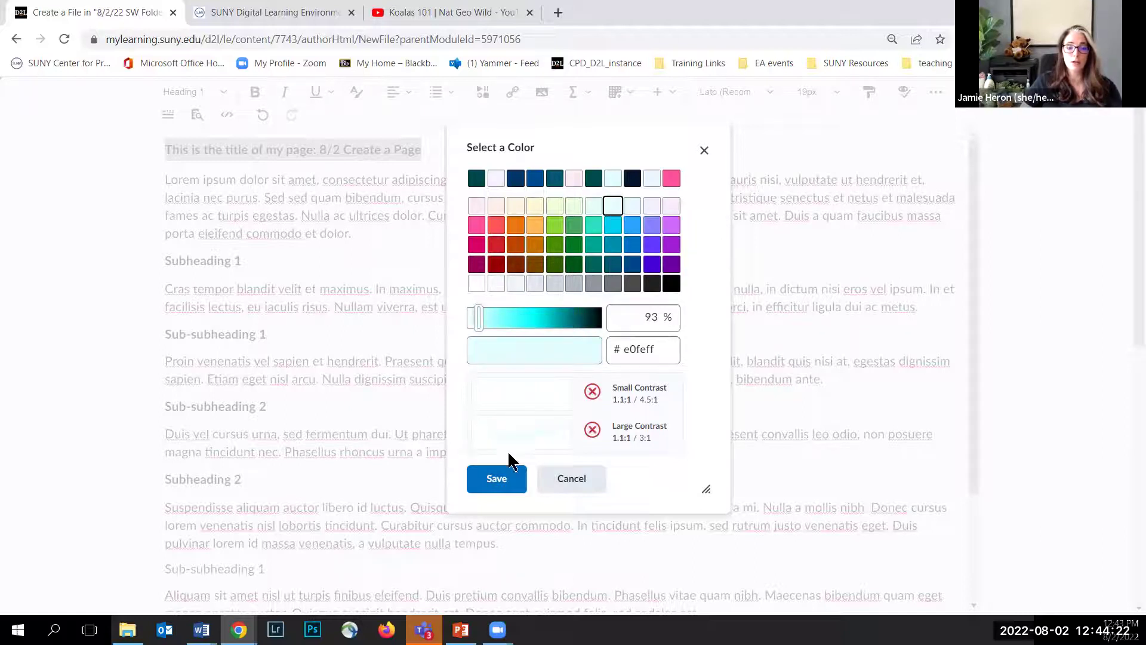
{"action": "left_click", "coordinate": [501, 482]}
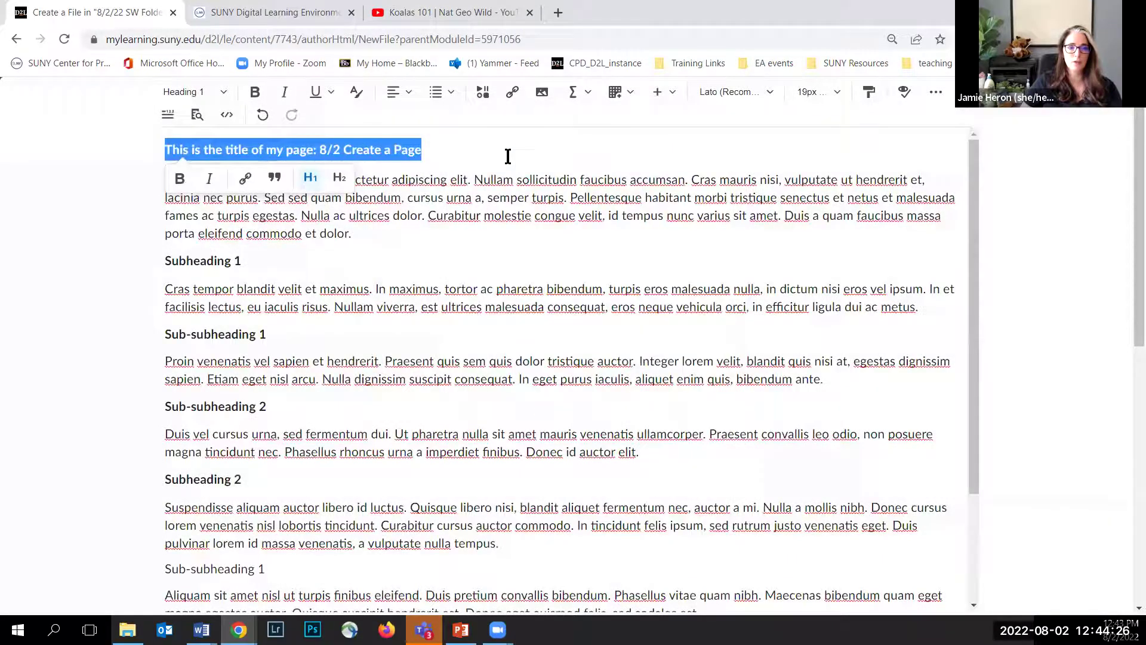
{"action": "left_click", "coordinate": [508, 157]}
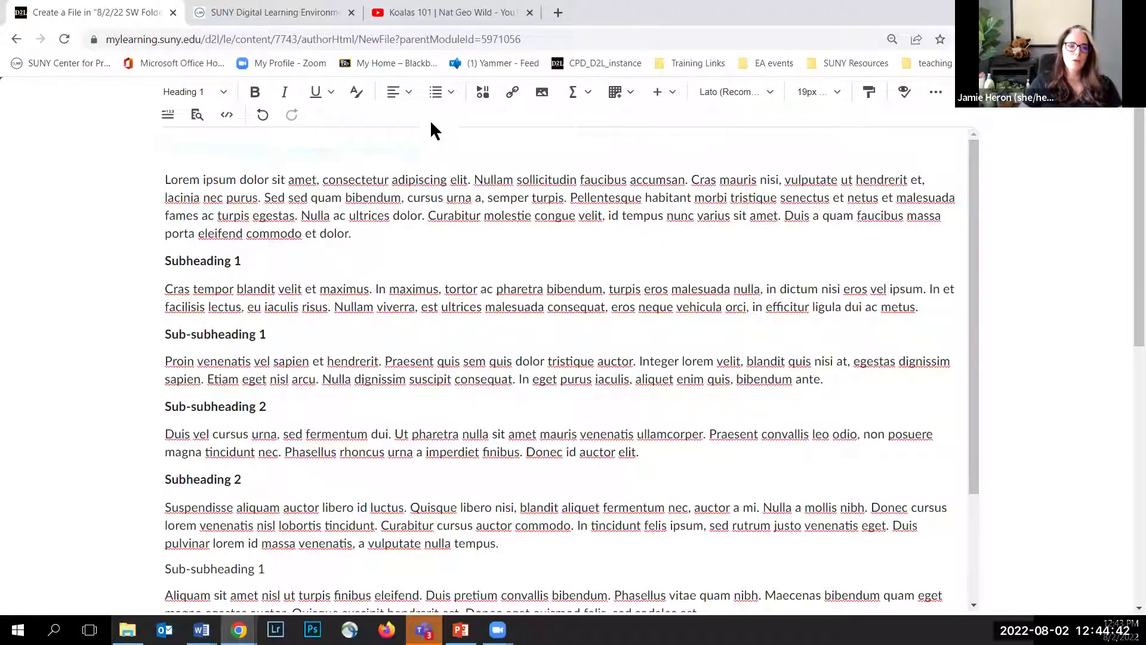
{"action": "left_click", "coordinate": [409, 92]}
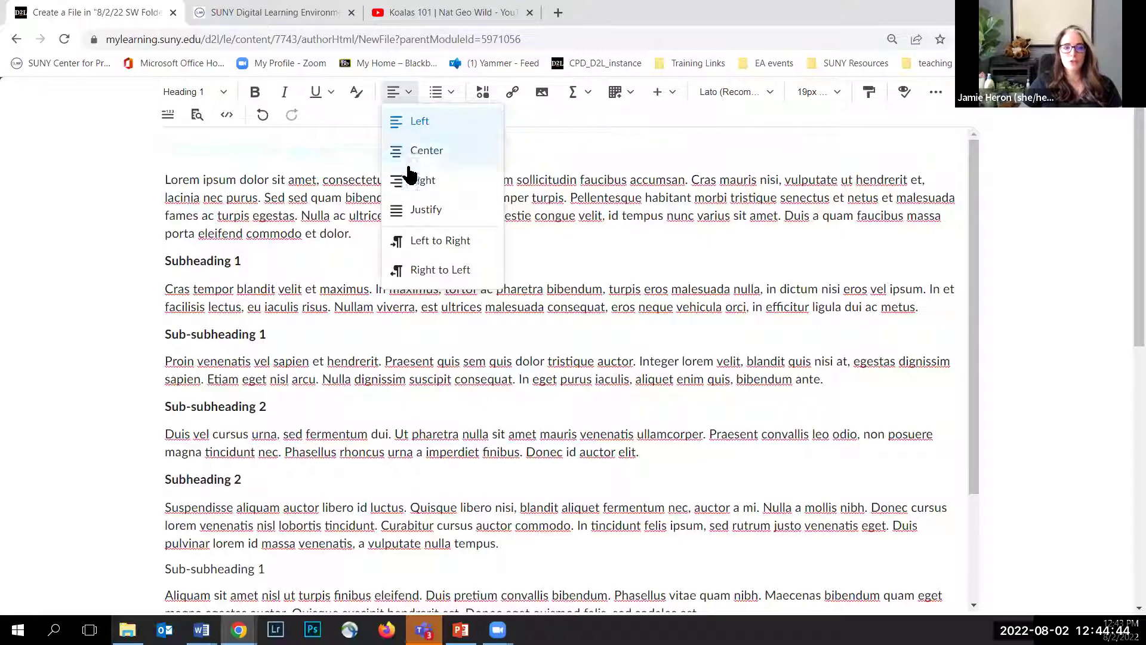
{"action": "left_click", "coordinate": [449, 93]}
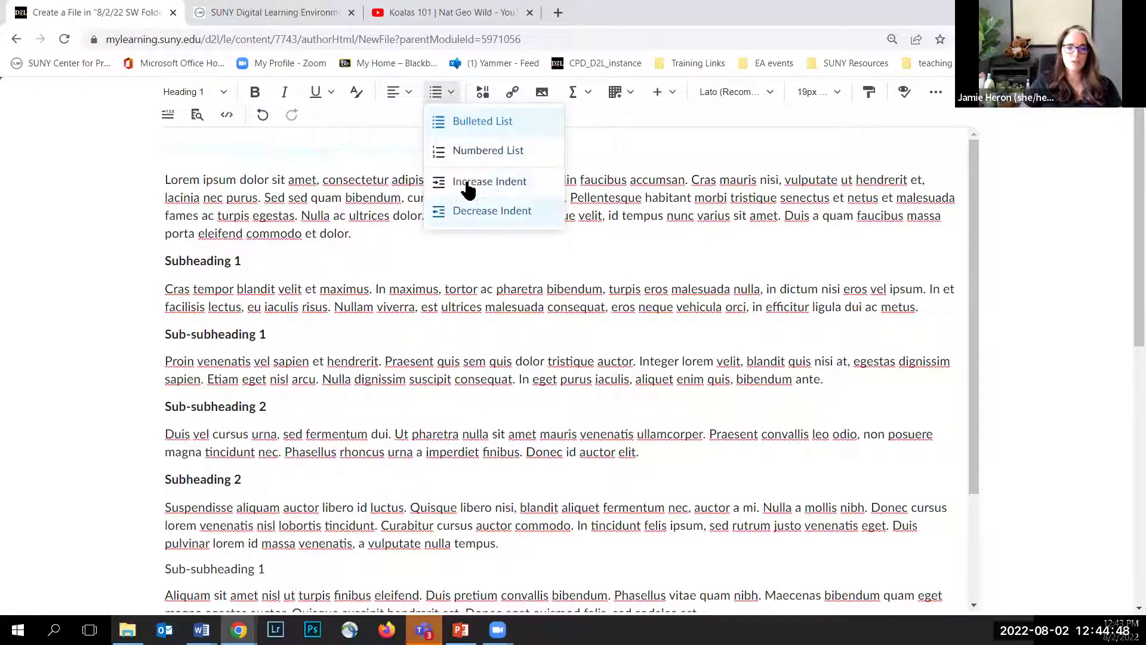
{"action": "left_click", "coordinate": [598, 148]}
Place the cursor at the start of the paragraph under Subheading 1 and view the course offering files available for insertion
{"action": "left_click", "coordinate": [168, 285]}
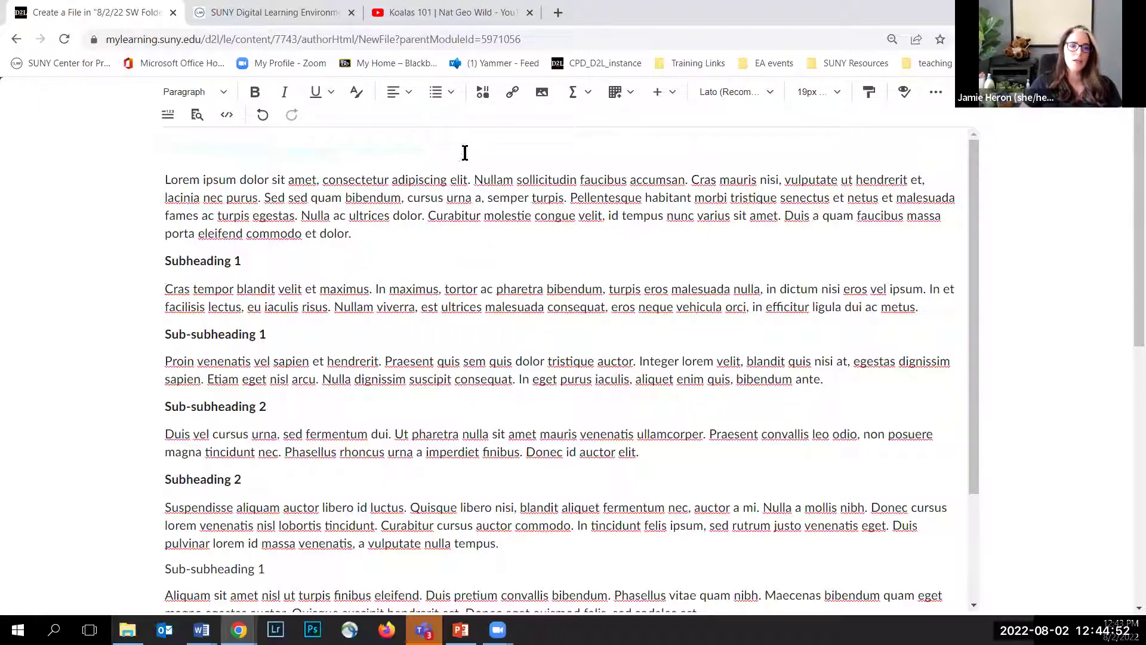
{"action": "left_click", "coordinate": [482, 98]}
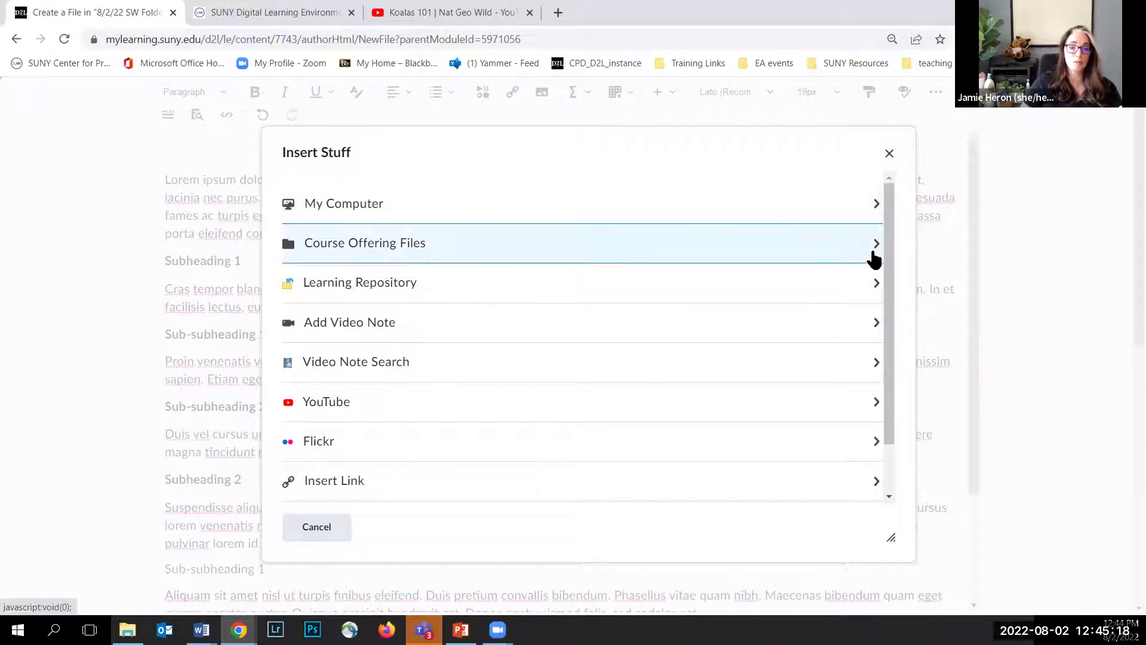
{"action": "left_click", "coordinate": [417, 243]}
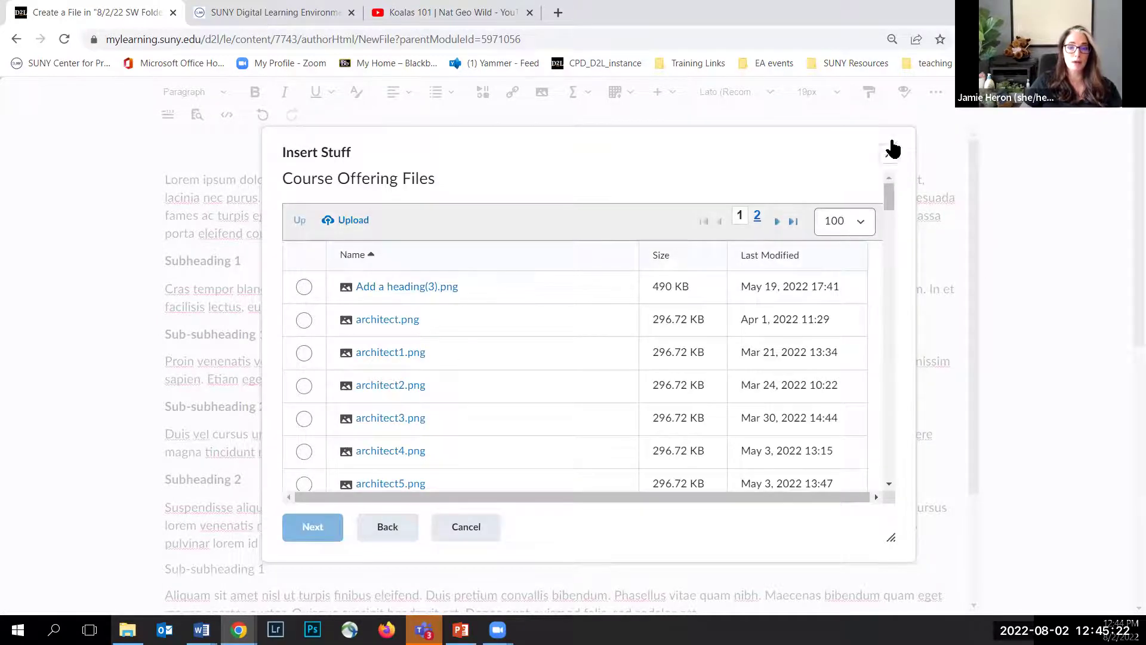
{"action": "key", "text": "Escape"}
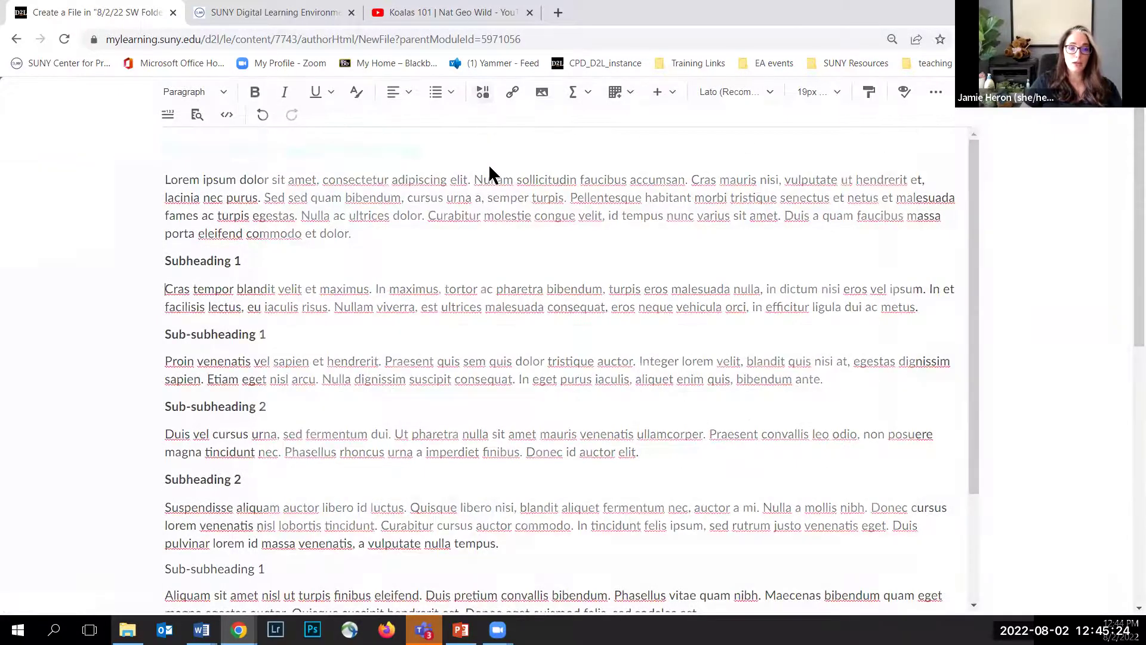
Begin inserting content, copy the embed code of the Koalas 101 video from YouTube and return to the page editor
{"action": "left_click", "coordinate": [483, 91]}
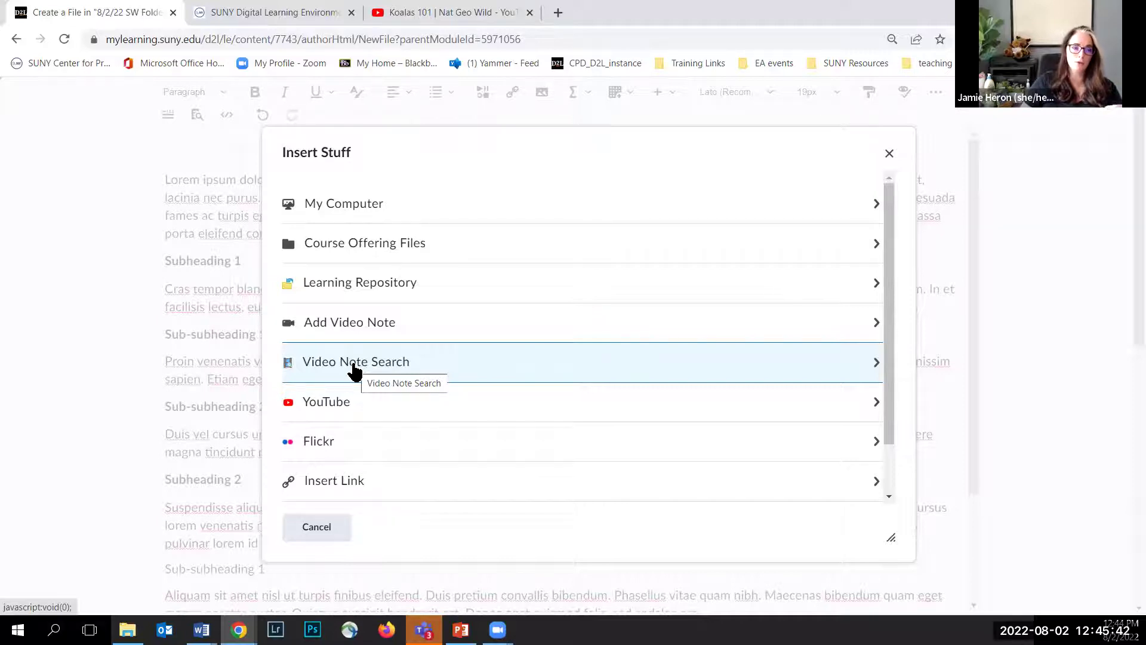
{"action": "scroll", "coordinate": [337, 376], "scroll_direction": "down", "scroll_amount": 1}
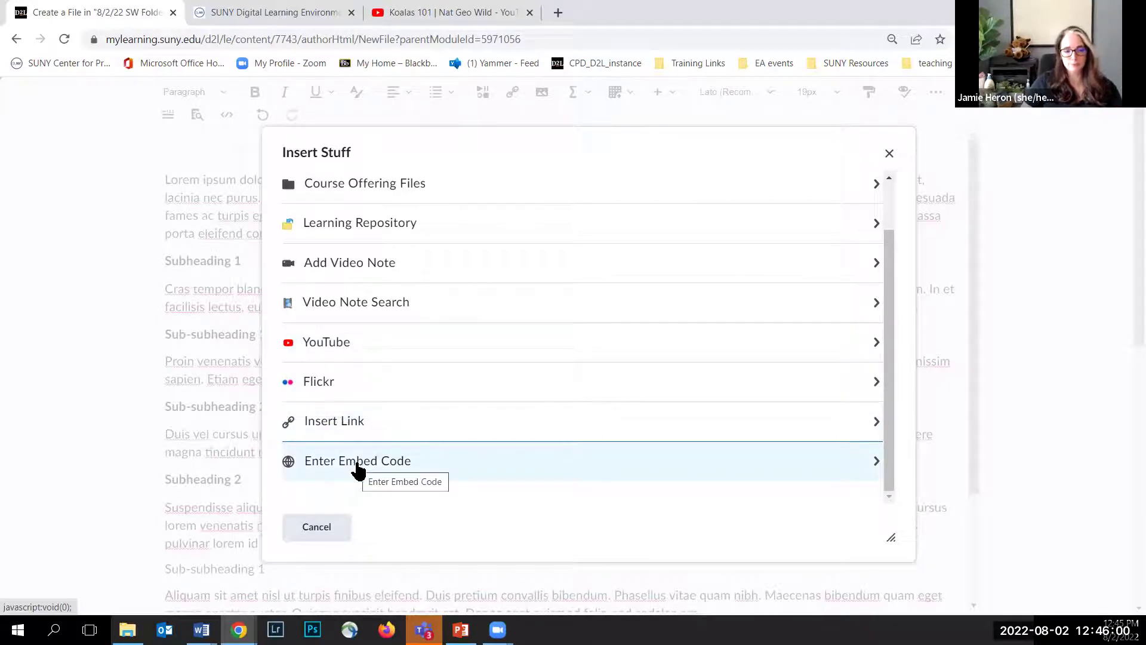
{"action": "left_click", "coordinate": [472, 9]}
{"action": "left_click", "coordinate": [1023, 509]}
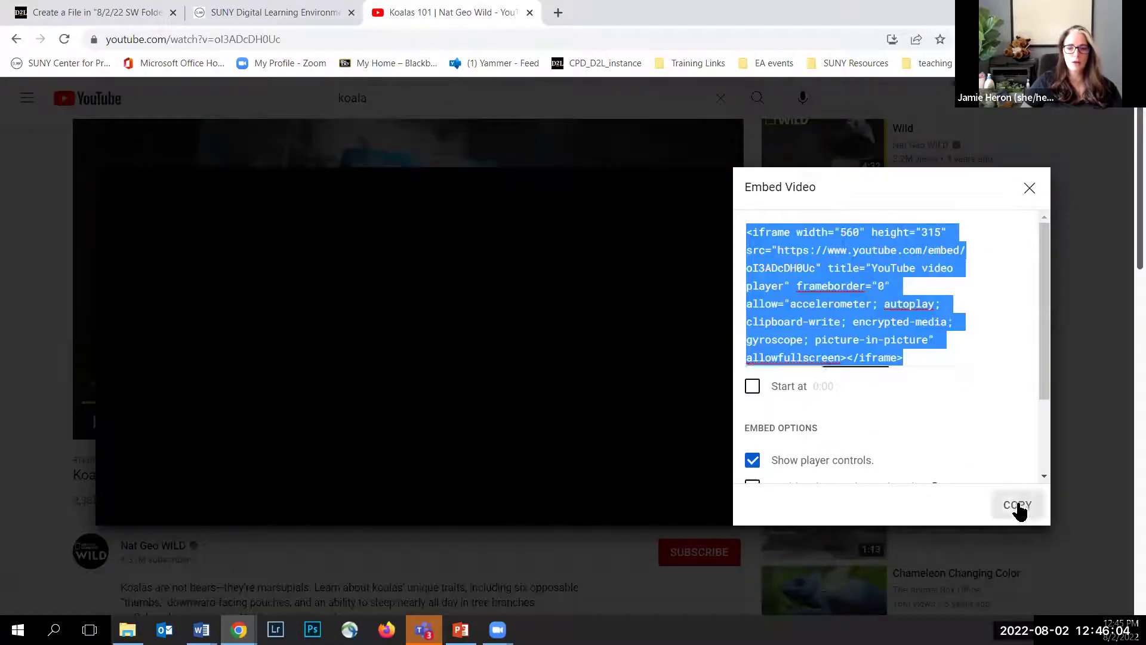
{"action": "left_click", "coordinate": [72, 13]}
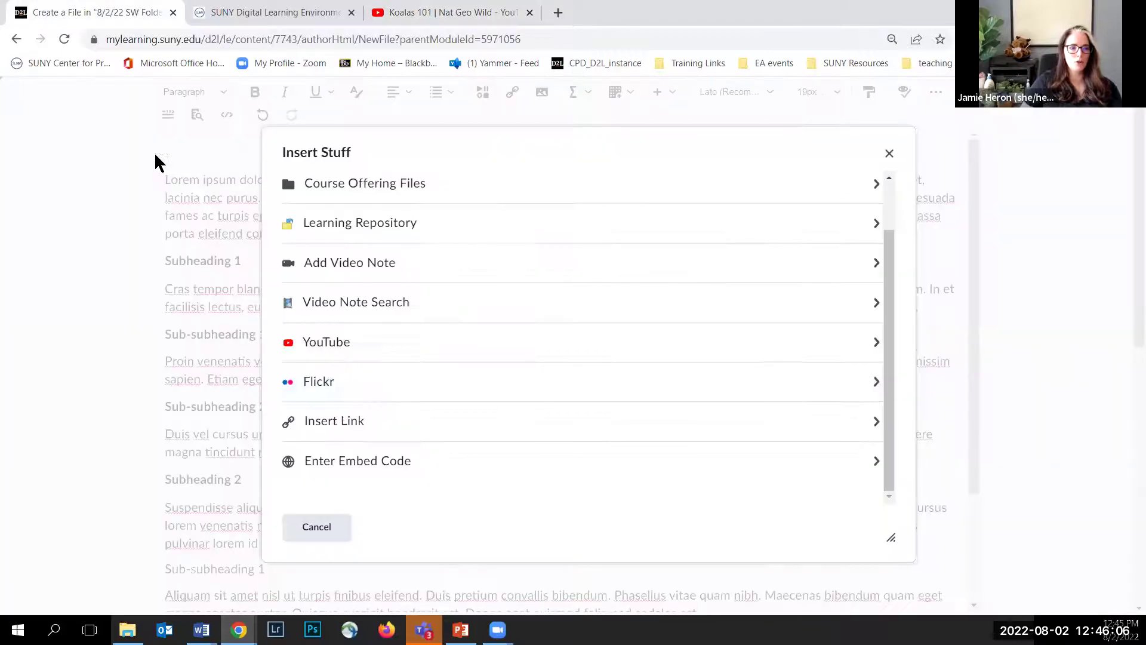
Embed the Koalas 101 video under Subheading 1 using the copied code, and move the paragraph text onto its own line below it
{"action": "left_click", "coordinate": [376, 471]}
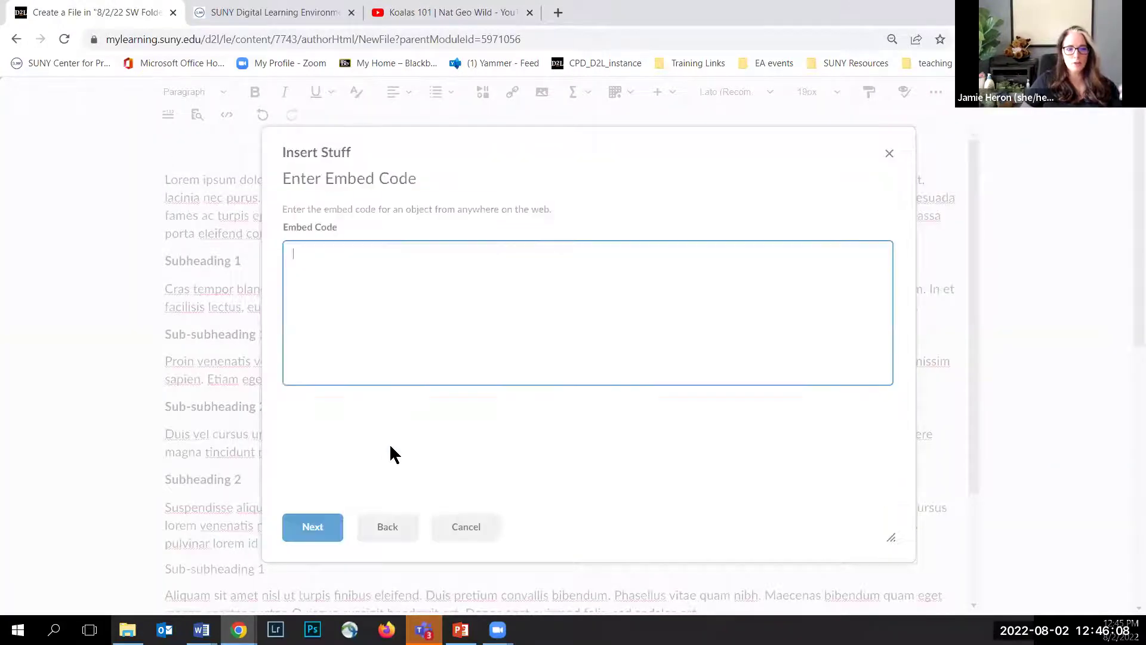
{"action": "key", "text": "ctrl+v"}
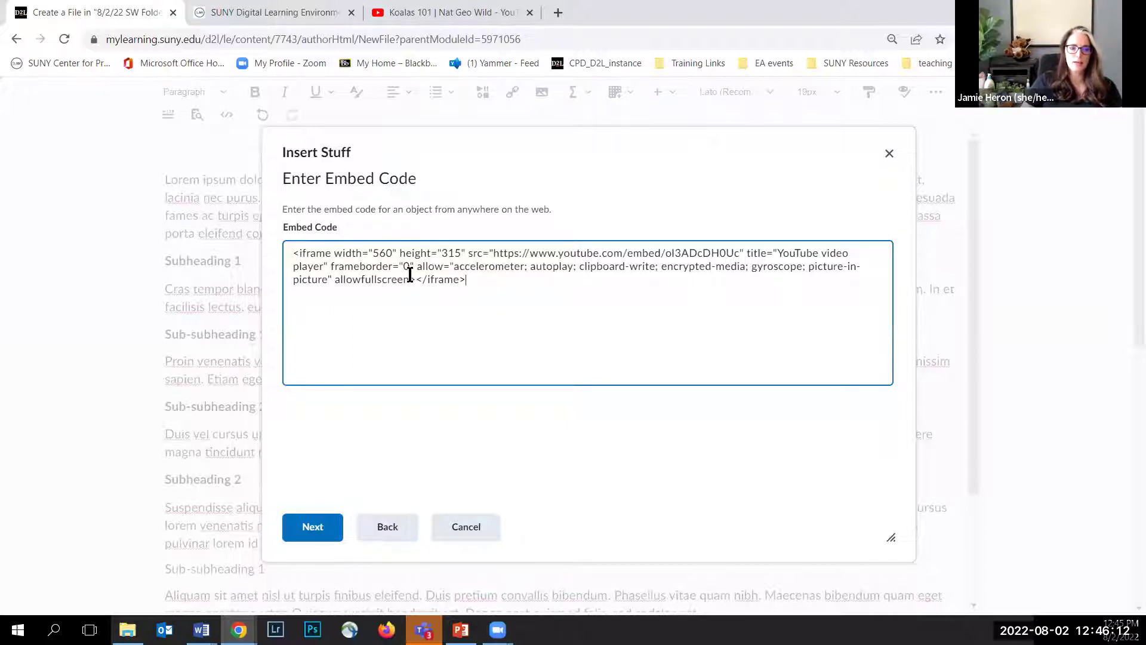
{"action": "left_click", "coordinate": [308, 526]}
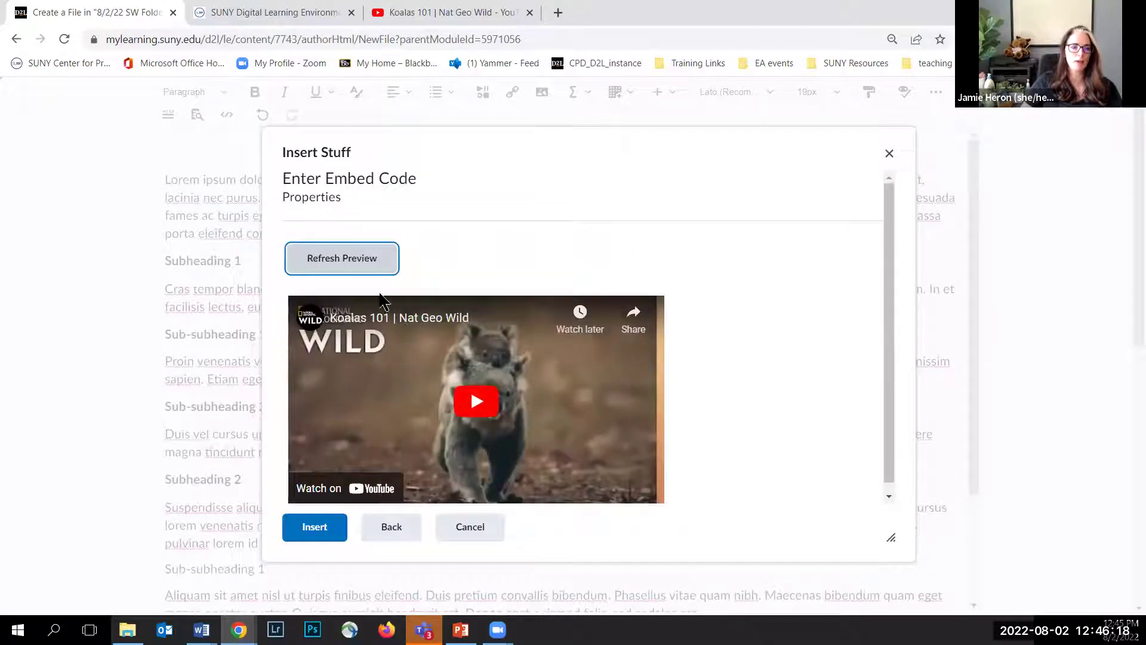
{"action": "scroll", "coordinate": [522, 367], "scroll_direction": "down", "scroll_amount": 1}
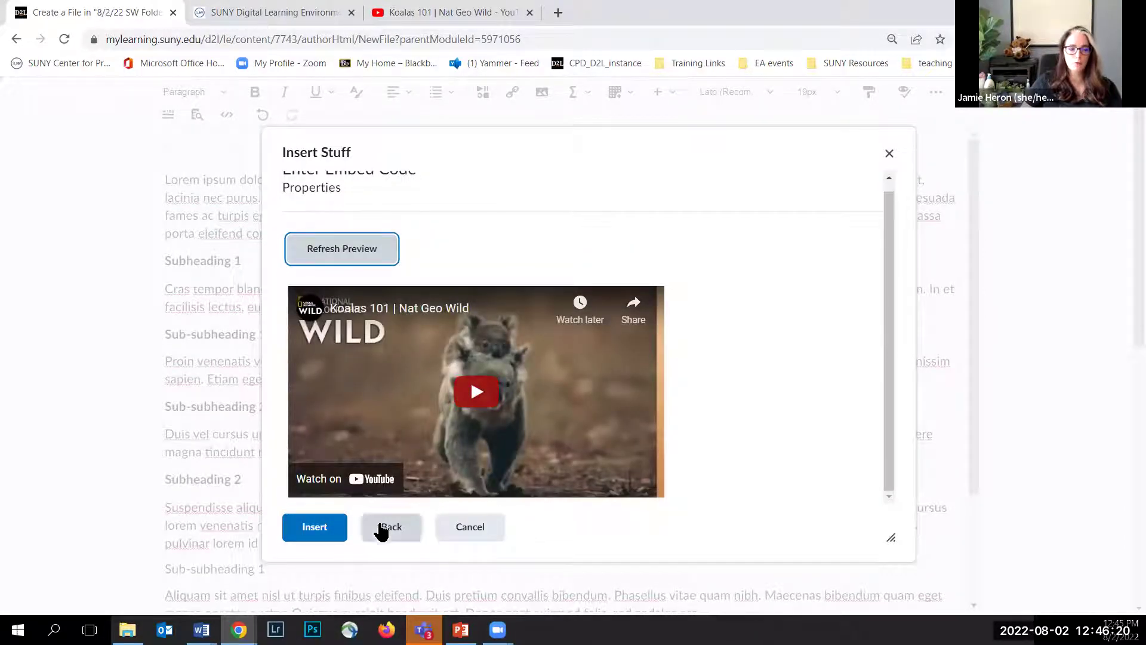
{"action": "left_click", "coordinate": [321, 532]}
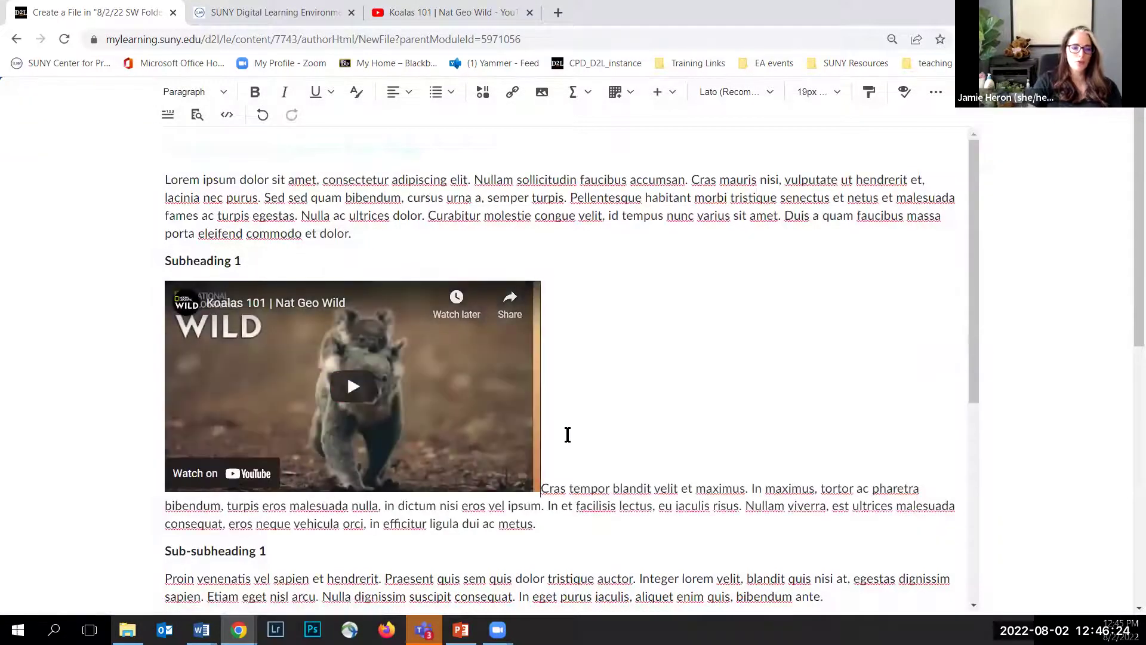
{"action": "key", "text": "Return"}
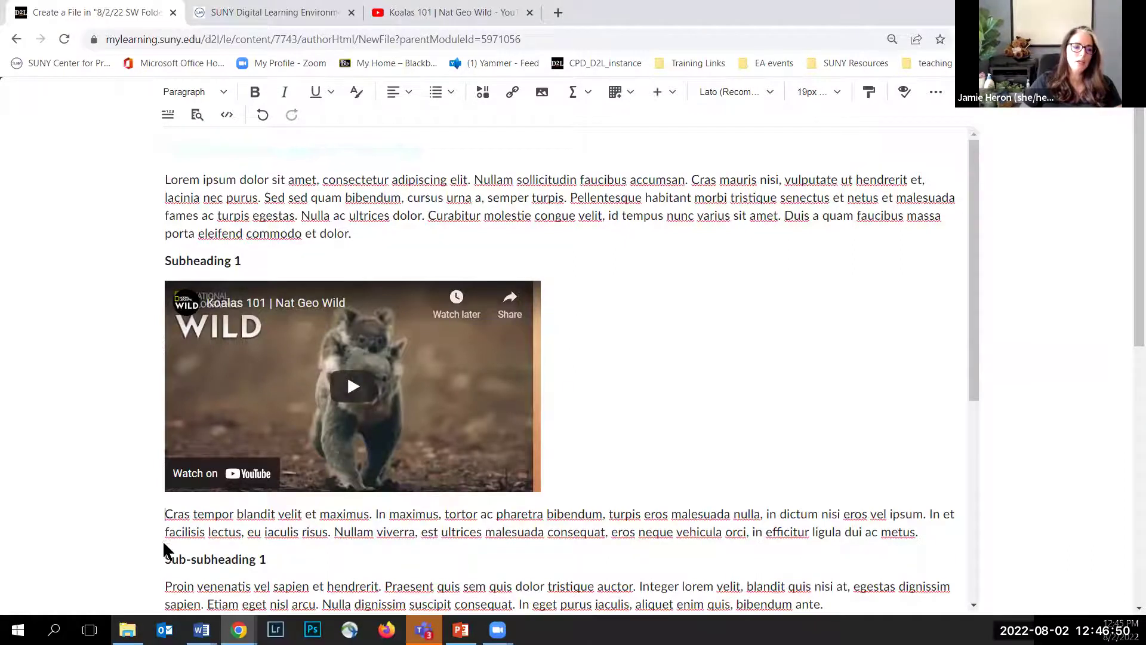
Add an empty line between the Sub-subheading 1 heading and its paragraph in the Subheading 1 section
{"action": "scroll", "coordinate": [161, 537], "scroll_direction": "down", "scroll_amount": 1}
{"action": "left_click", "coordinate": [162, 511]}
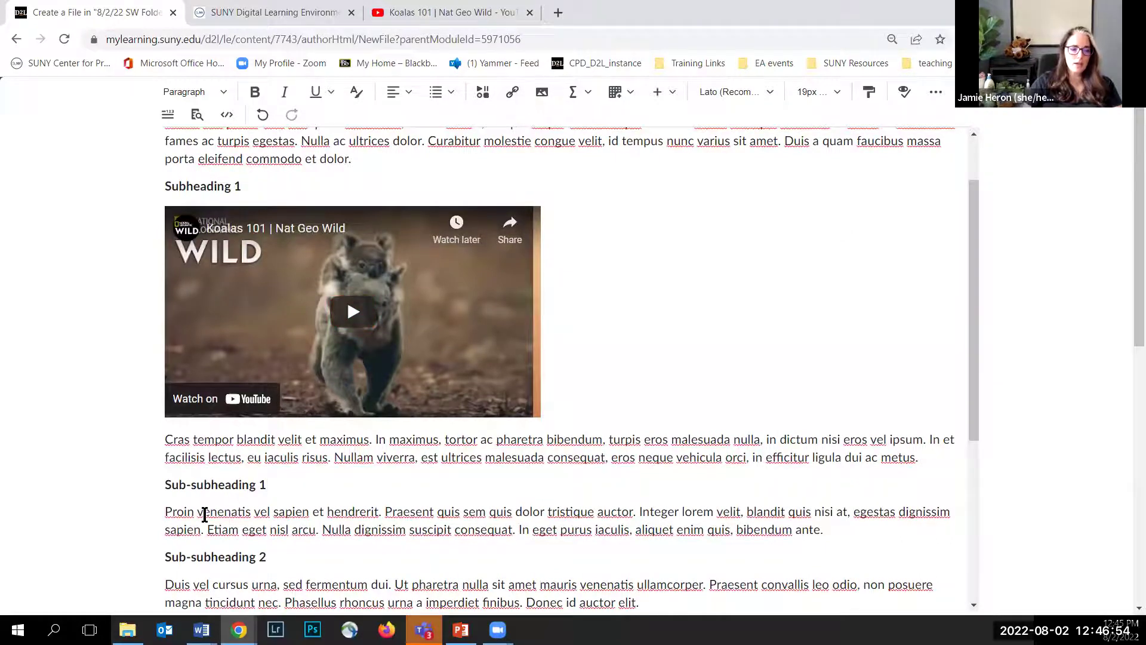
{"action": "key", "text": "Return"}
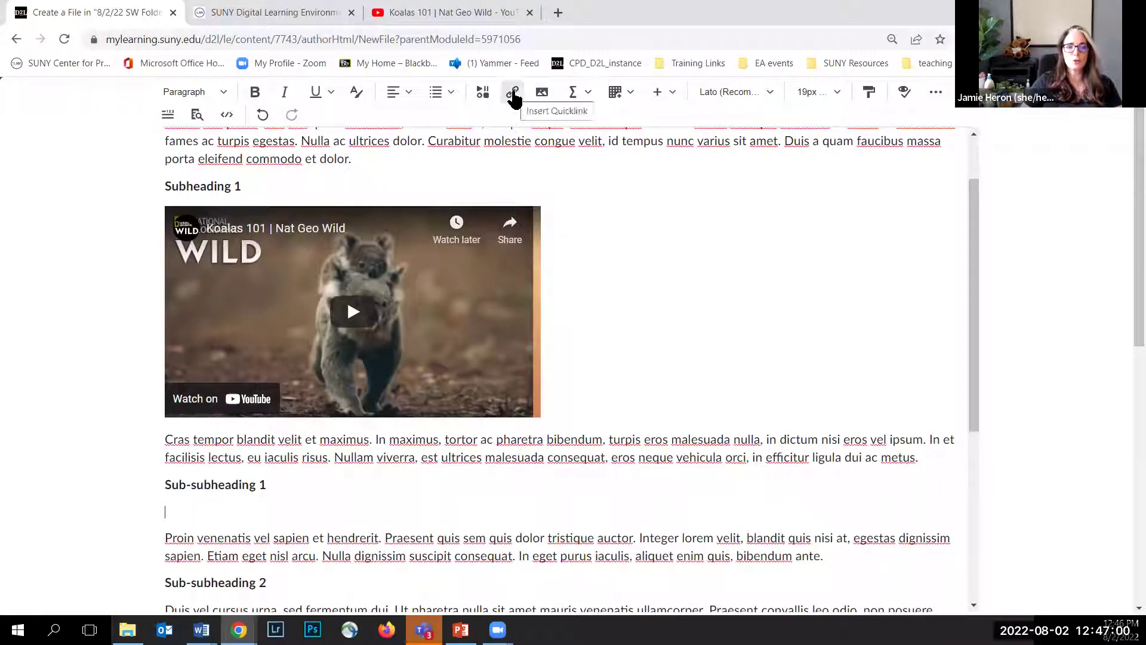
Insert a quicklink to the 7/1 SW Discussion TOPIC from the 7/1 SW Discussion FORUM on the empty line under Sub-subheading 1
{"action": "left_click", "coordinate": [513, 94]}
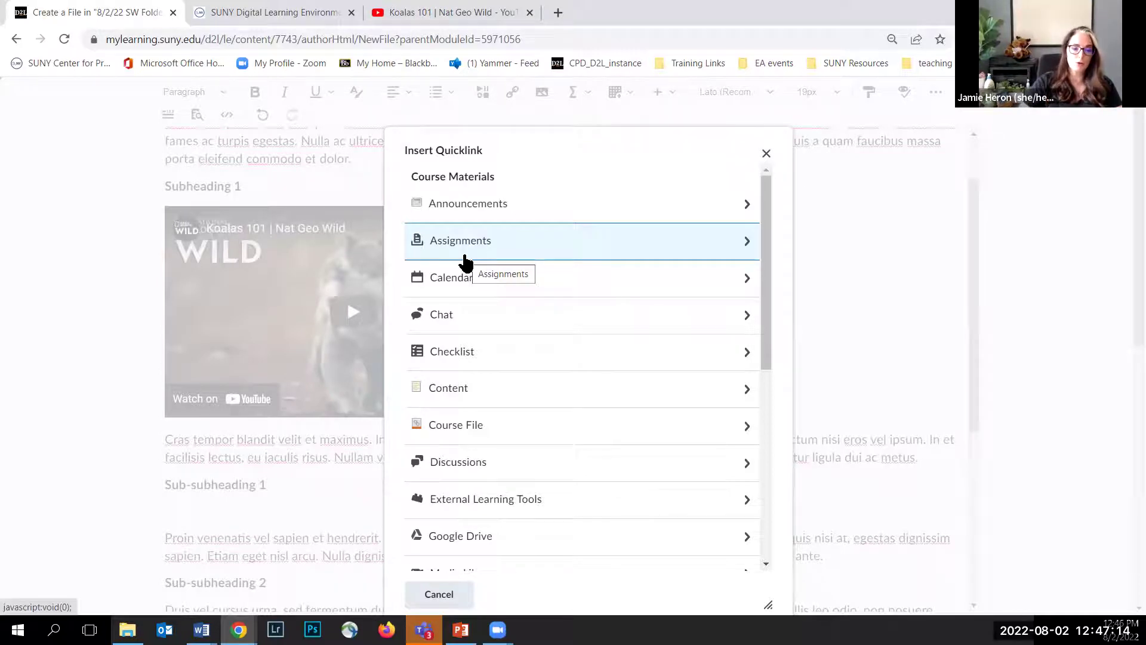
{"action": "scroll", "coordinate": [514, 447], "scroll_direction": "down", "scroll_amount": 2}
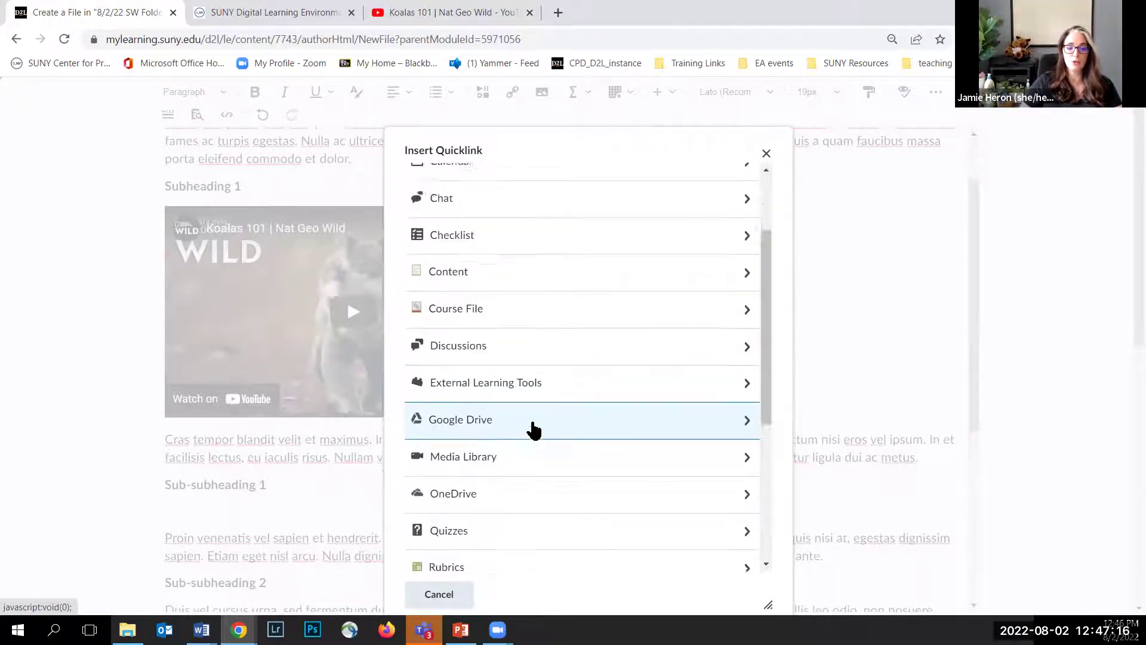
{"action": "scroll", "coordinate": [533, 429], "scroll_direction": "down", "scroll_amount": 1}
{"action": "left_click", "coordinate": [718, 328]}
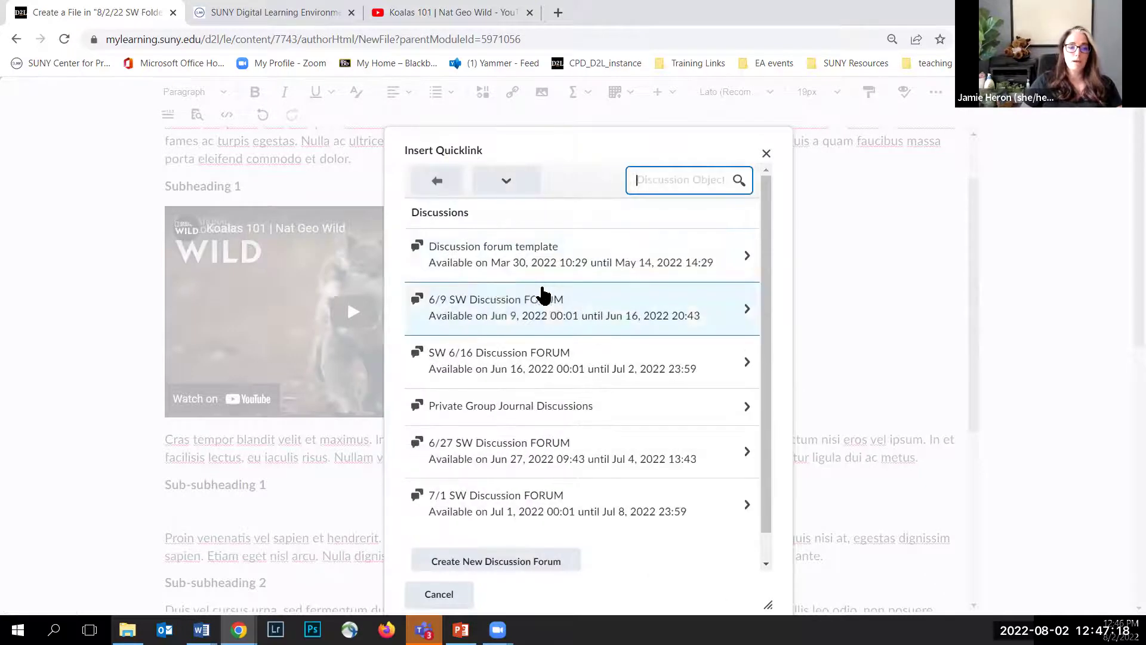
{"action": "scroll", "coordinate": [519, 440], "scroll_direction": "down", "scroll_amount": 1}
{"action": "left_click", "coordinate": [524, 477]}
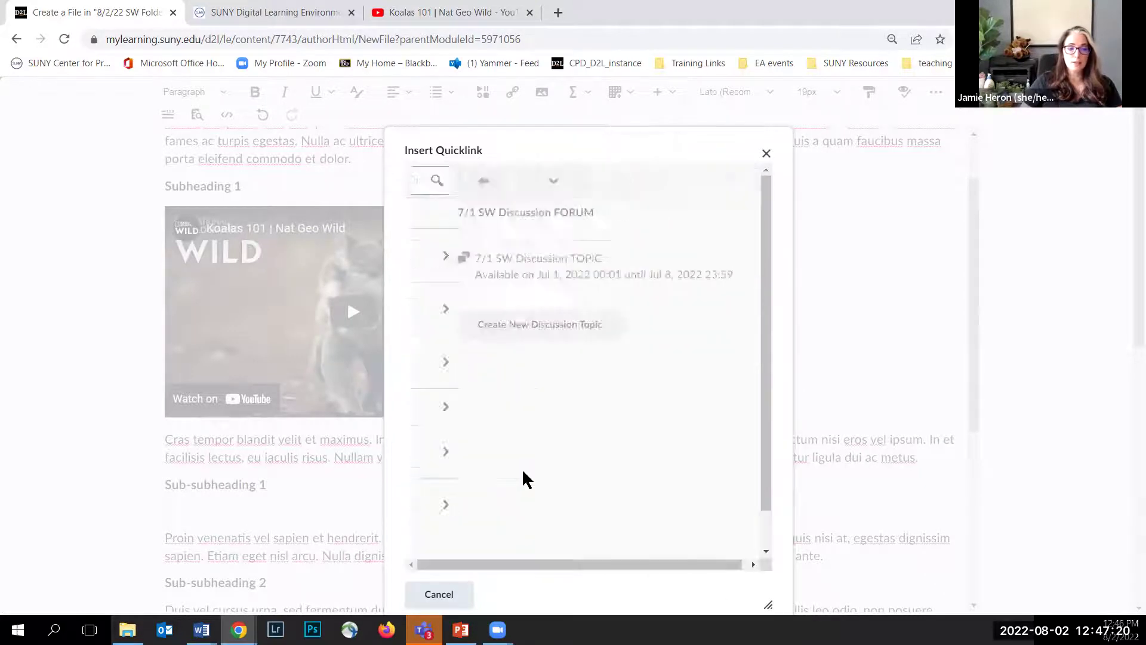
{"action": "left_click", "coordinate": [525, 276]}
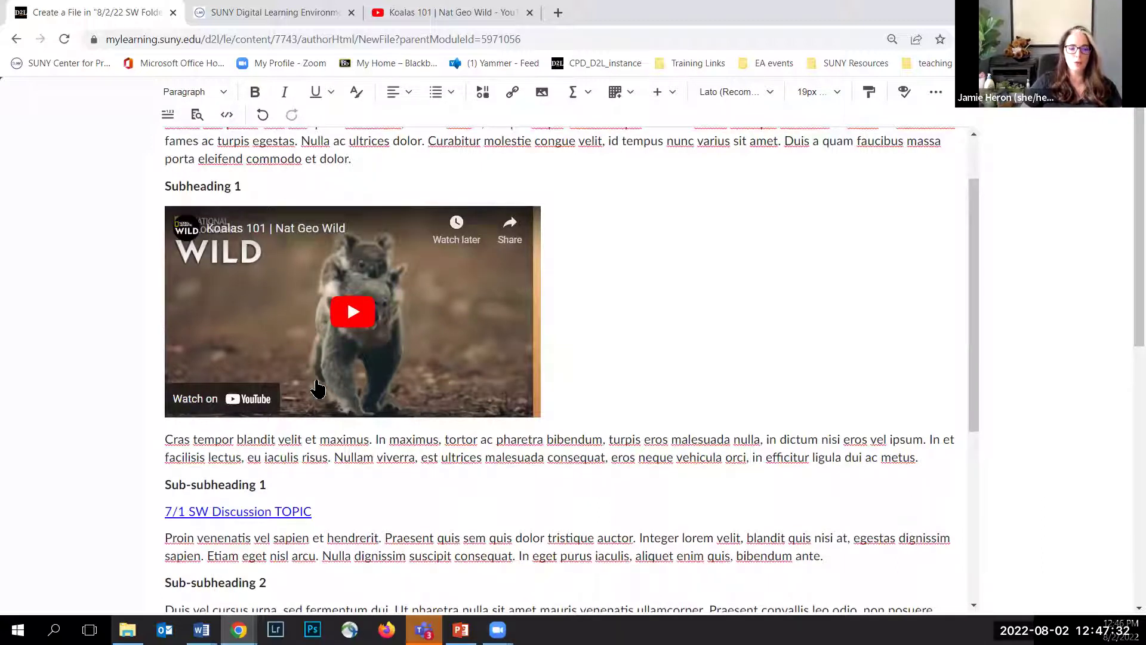
Review the item types offered for a quicklink, down to the third-party options, and leave without inserting one
{"action": "left_click", "coordinate": [511, 94]}
{"action": "scroll", "coordinate": [504, 286], "scroll_direction": "down", "scroll_amount": 3}
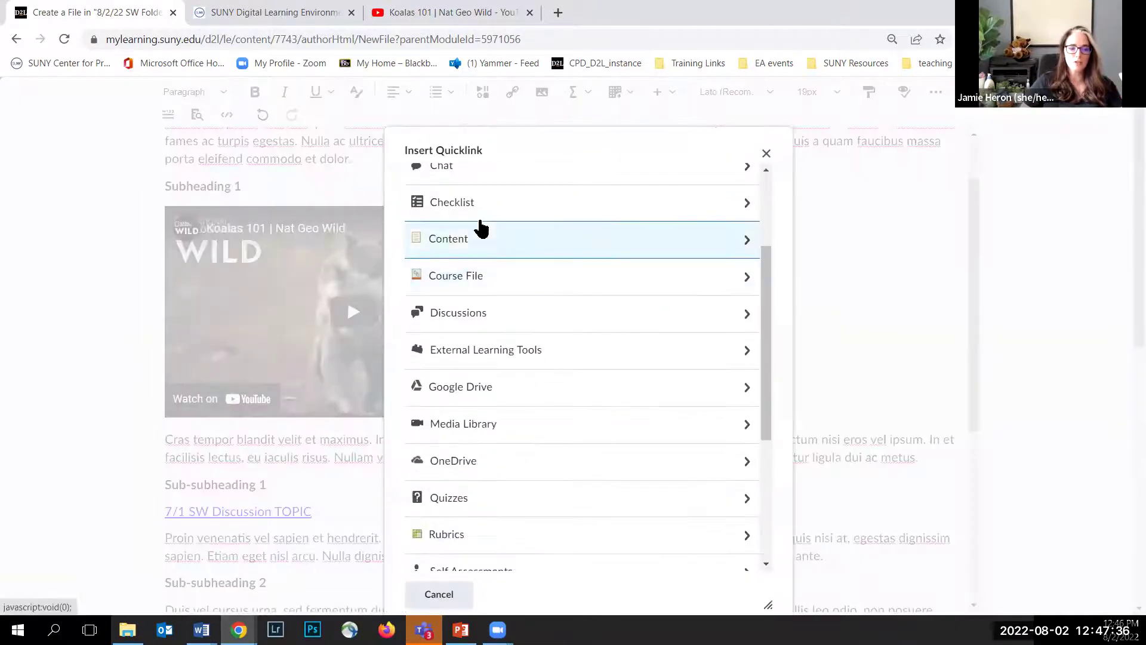
{"action": "scroll", "coordinate": [467, 317], "scroll_direction": "down", "scroll_amount": 3}
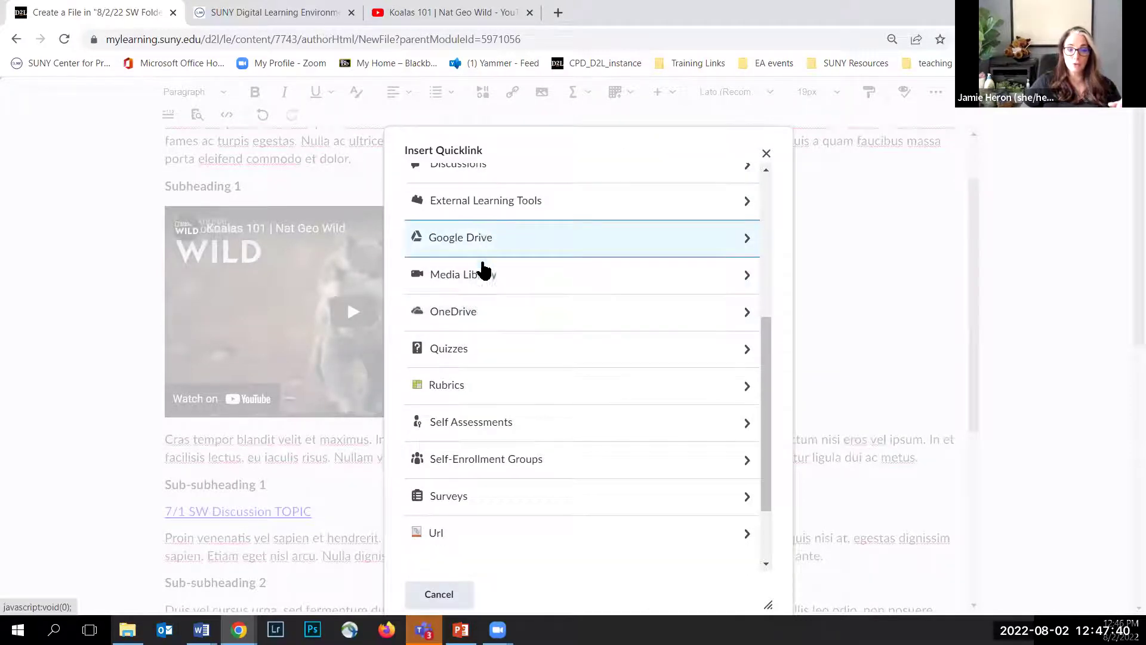
{"action": "scroll", "coordinate": [485, 310], "scroll_direction": "down", "scroll_amount": 2}
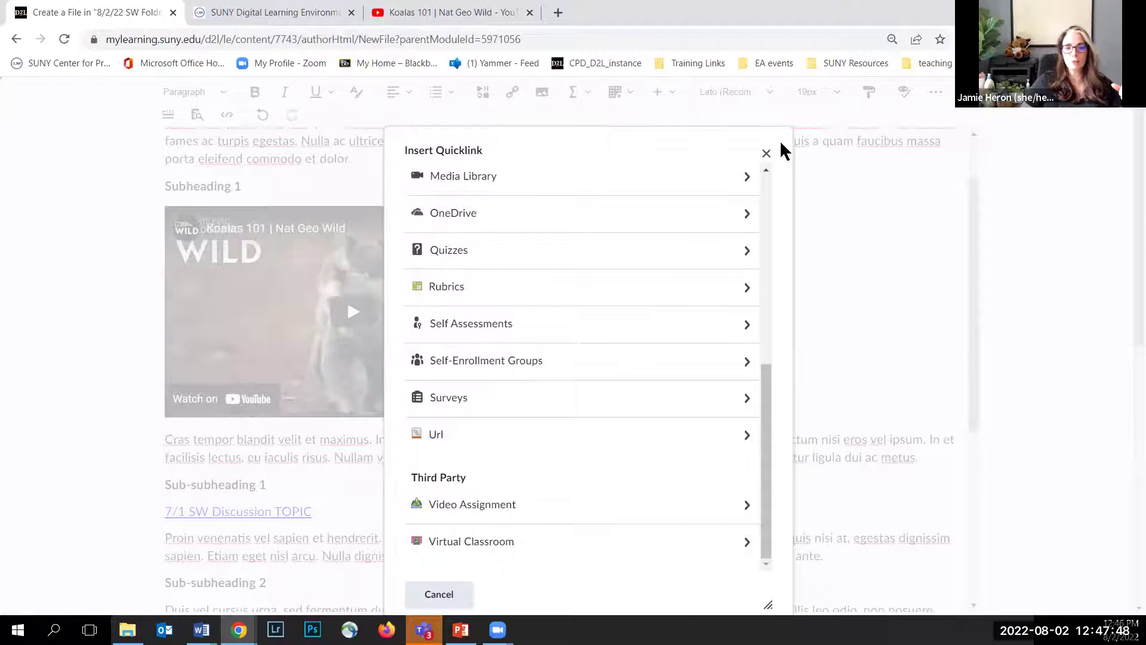
{"action": "left_click", "coordinate": [766, 154]}
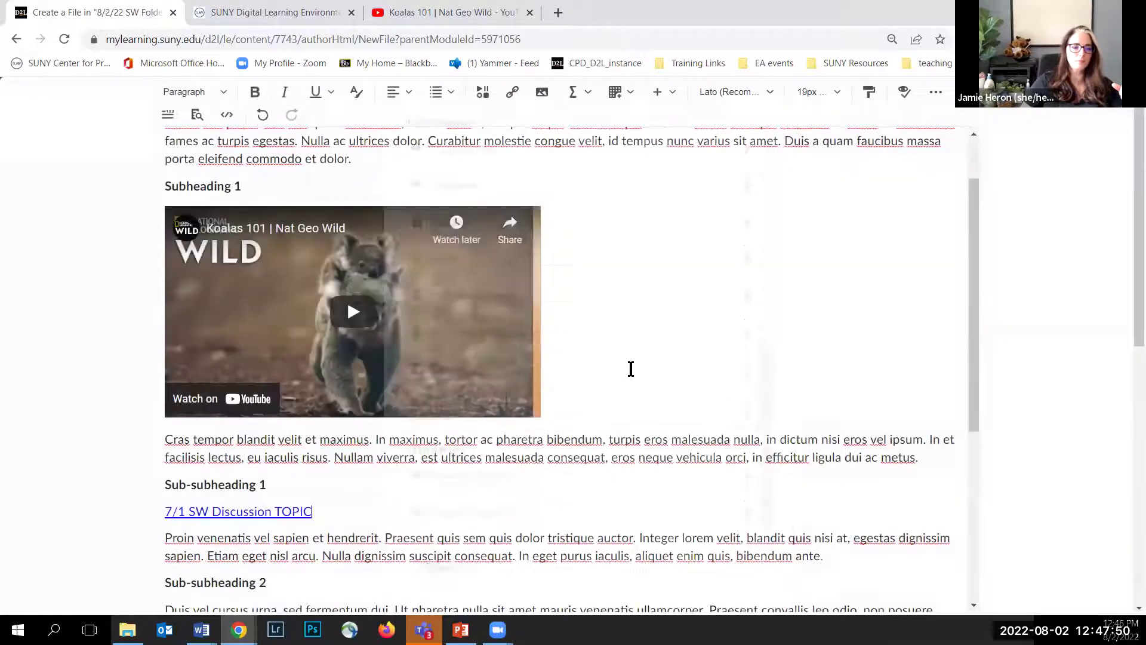
Begin inserting an image at the start of the Sub-subheading 2 paragraph, supplying the file from My Computer for upload
{"action": "scroll", "coordinate": [220, 469], "scroll_direction": "down", "scroll_amount": 2}
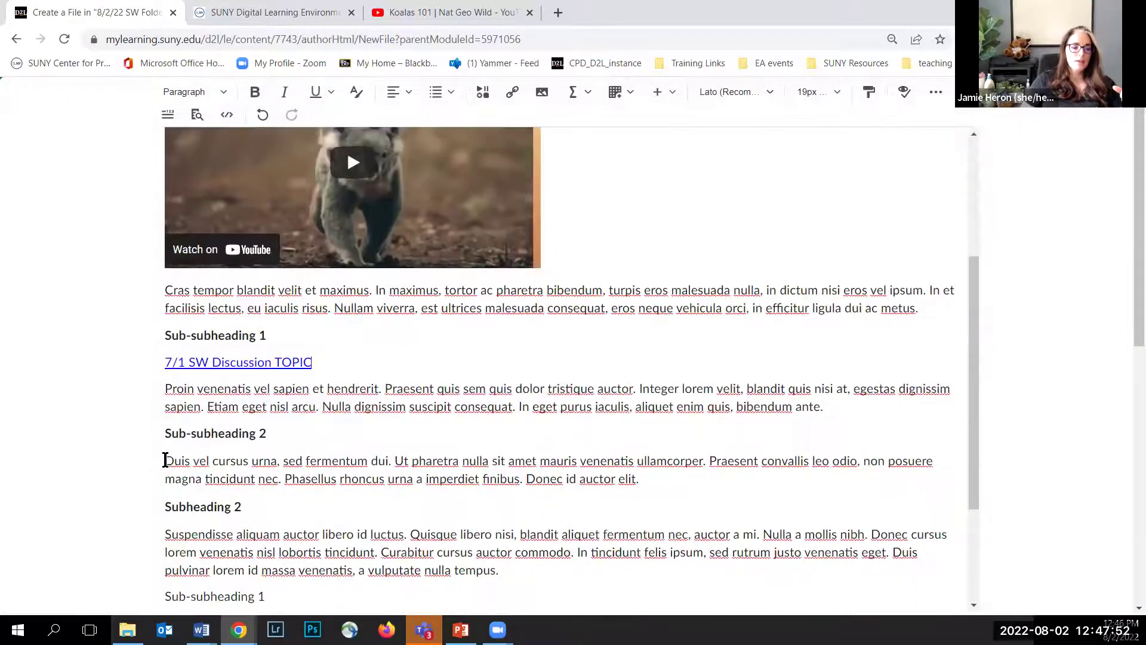
{"action": "left_click", "coordinate": [539, 94]}
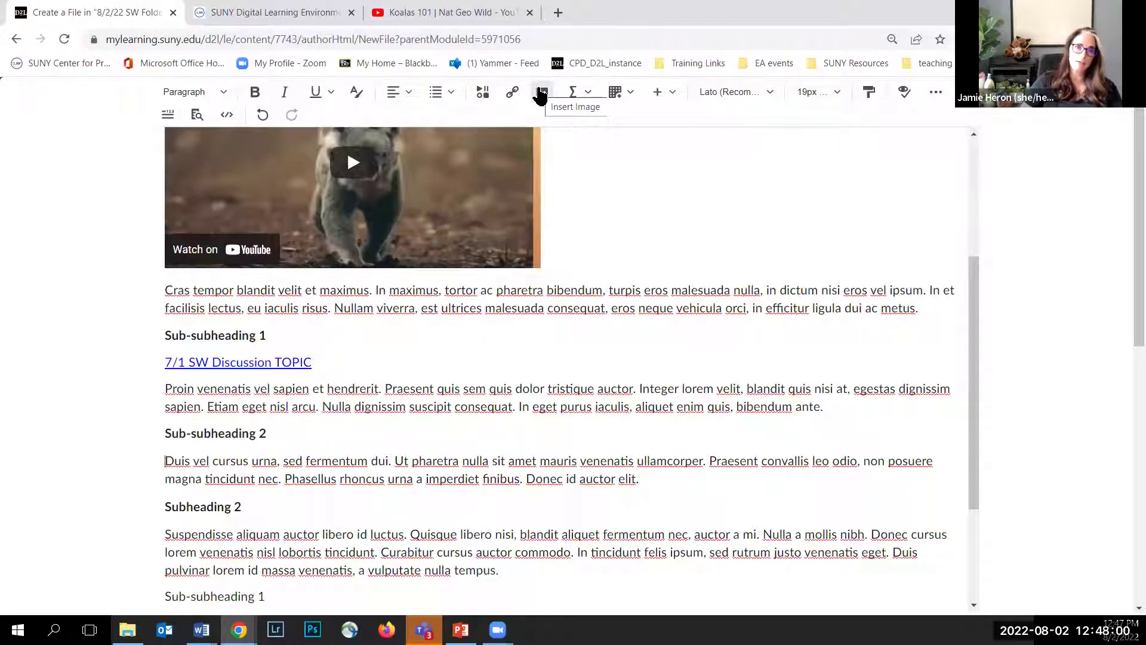
{"action": "left_click", "coordinate": [541, 97]}
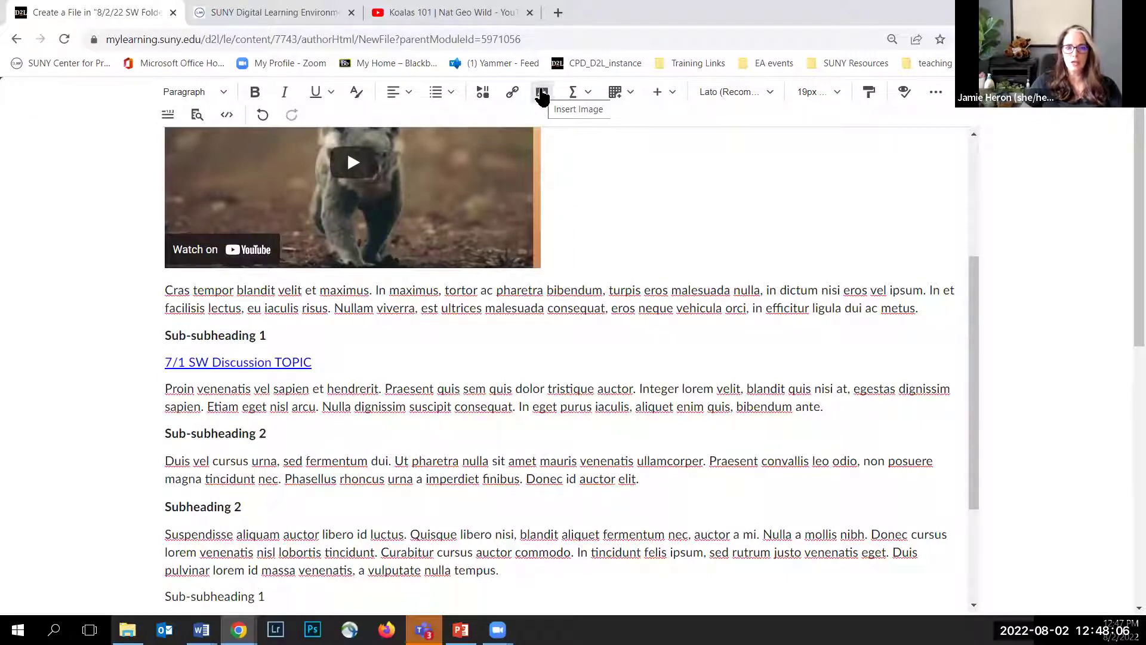
{"action": "left_click", "coordinate": [541, 96]}
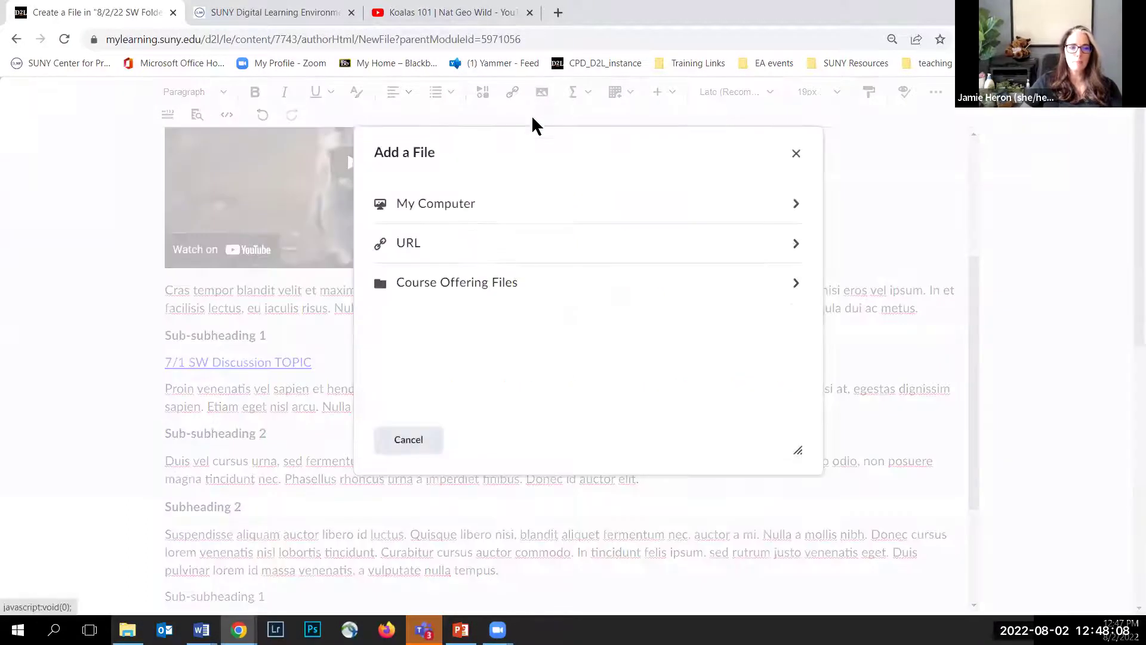
{"action": "left_click", "coordinate": [471, 217]}
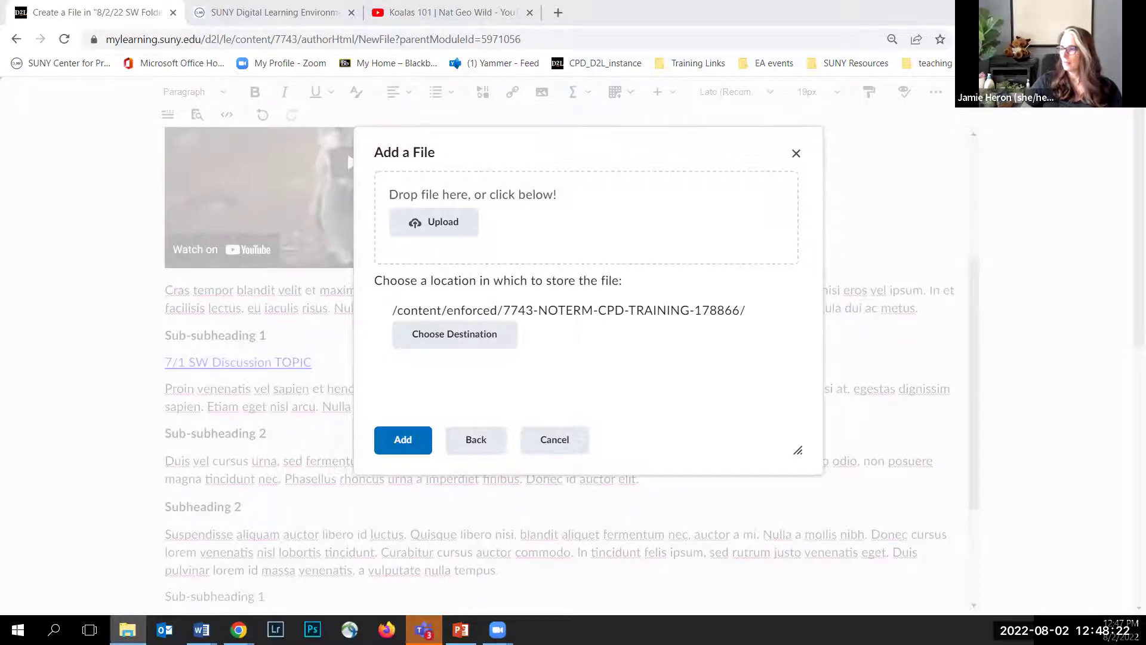
{"action": "left_click_drag", "start_coordinate": [871, 233], "coordinate": [577, 209]}
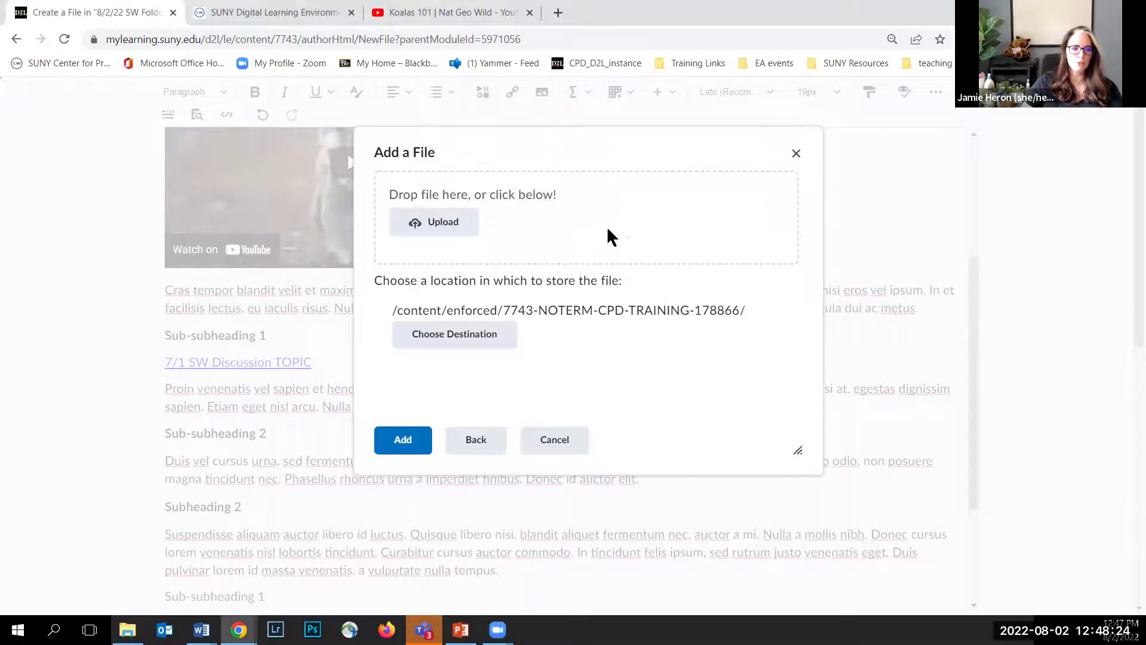
Add Embers.png as a decorative image under Sub-subheading 2, creating a new file instead of overwriting the existing one
{"action": "left_click", "coordinate": [403, 442]}
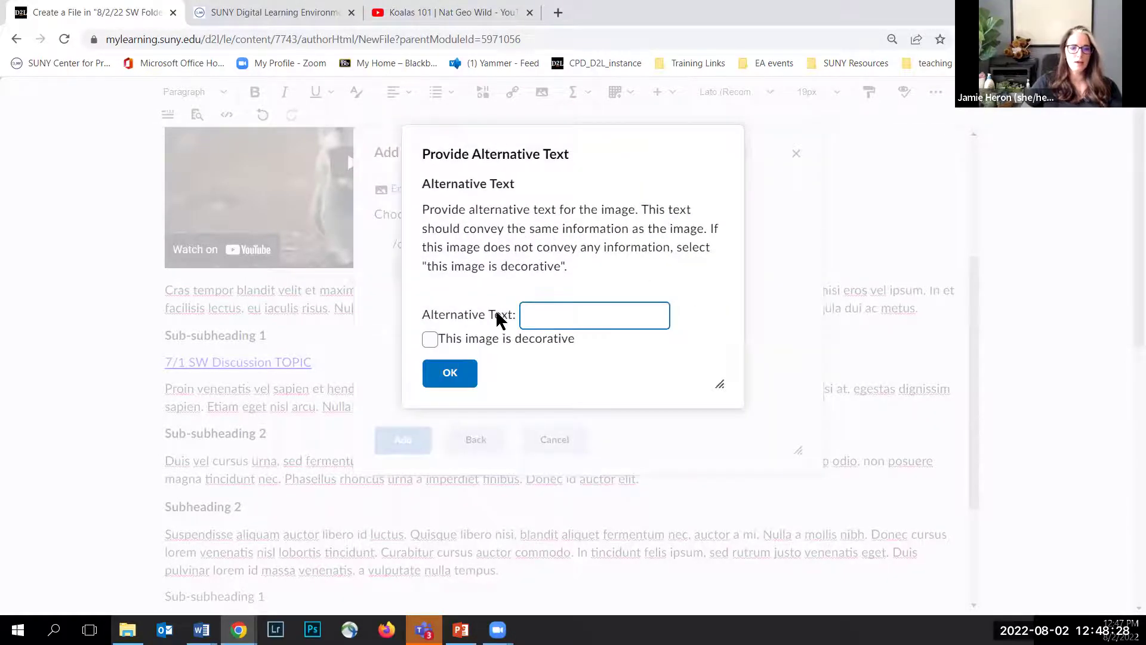
{"action": "left_click", "coordinate": [431, 340]}
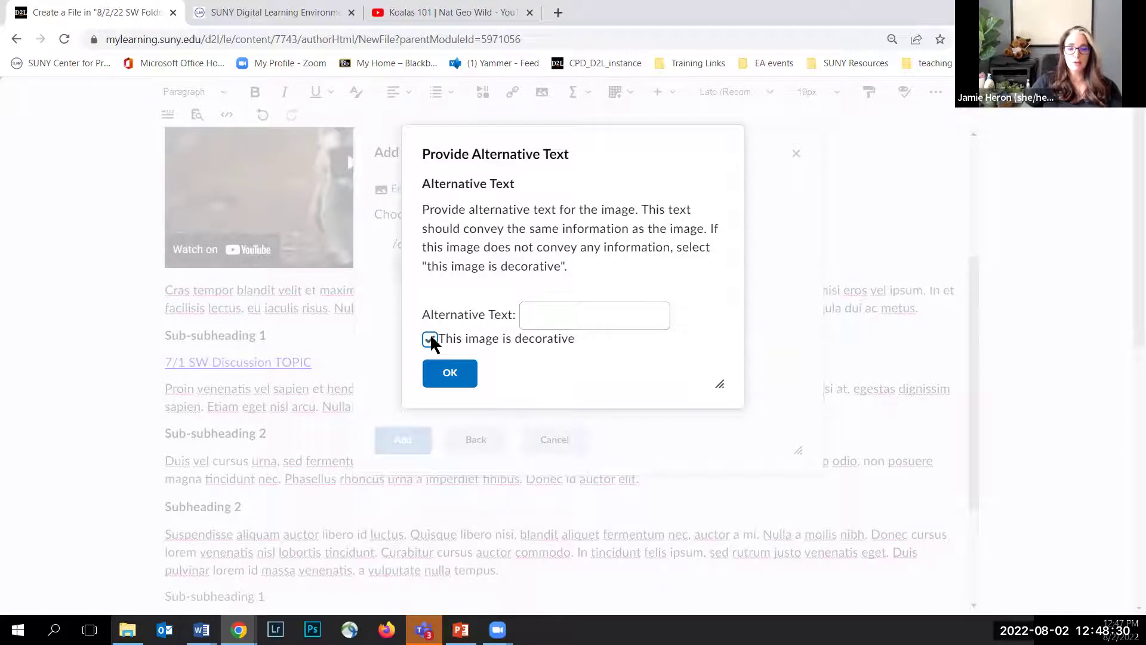
{"action": "left_click", "coordinate": [445, 374]}
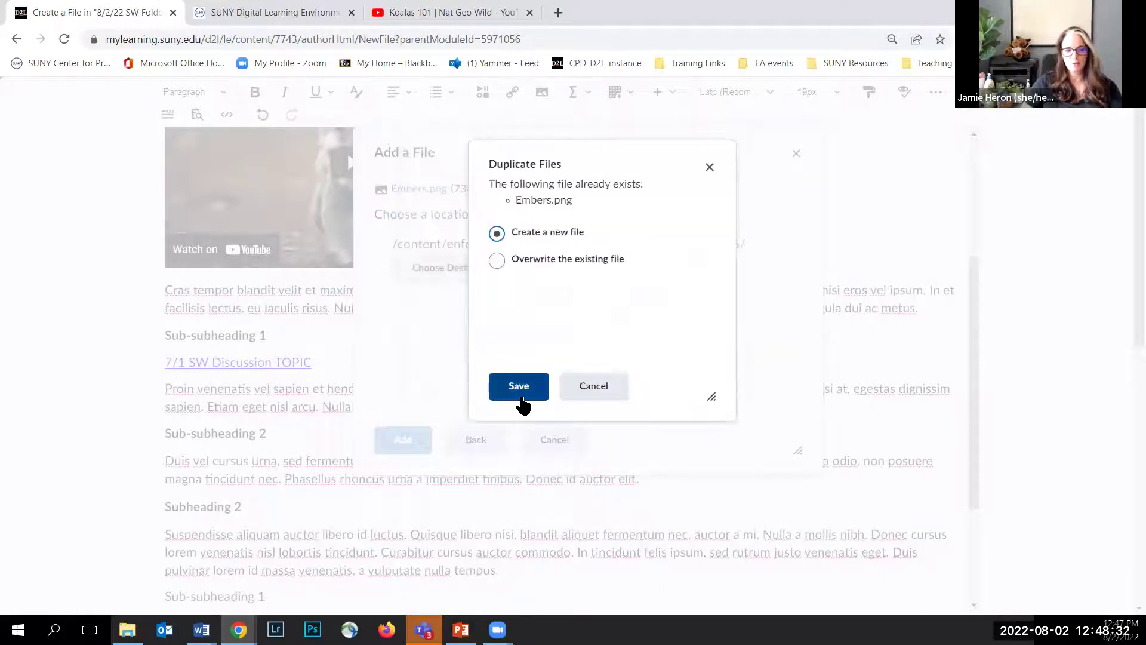
{"action": "left_click", "coordinate": [520, 391]}
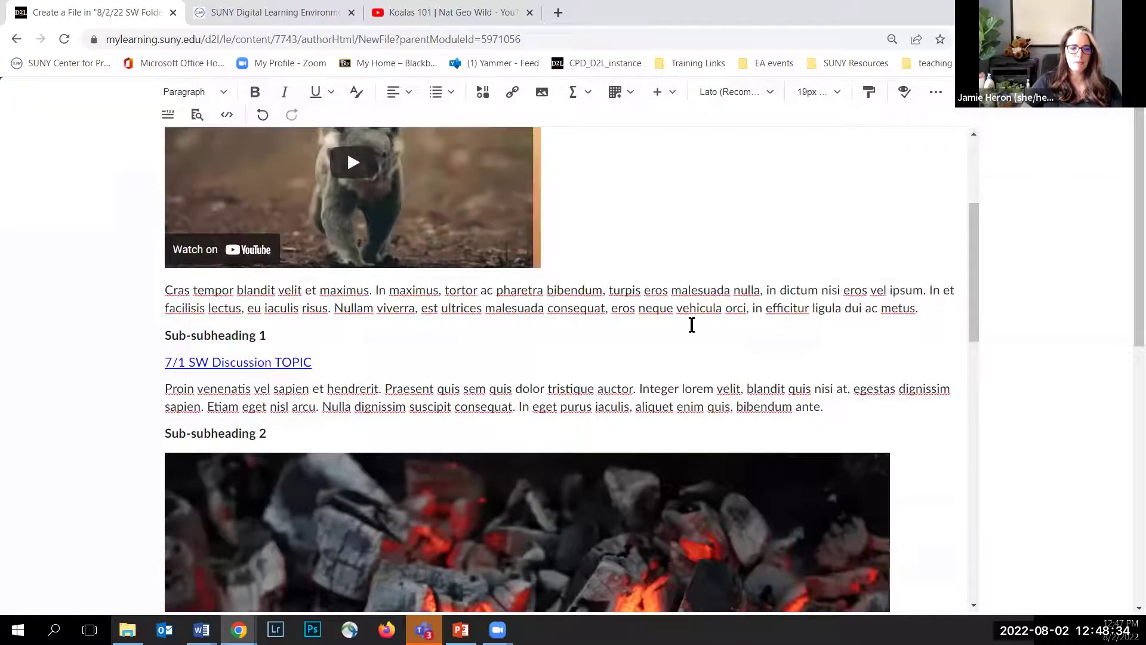
Shrink the inserted embers image to about 165 × 165 pixels
{"action": "scroll", "coordinate": [760, 302], "scroll_direction": "down", "scroll_amount": 4}
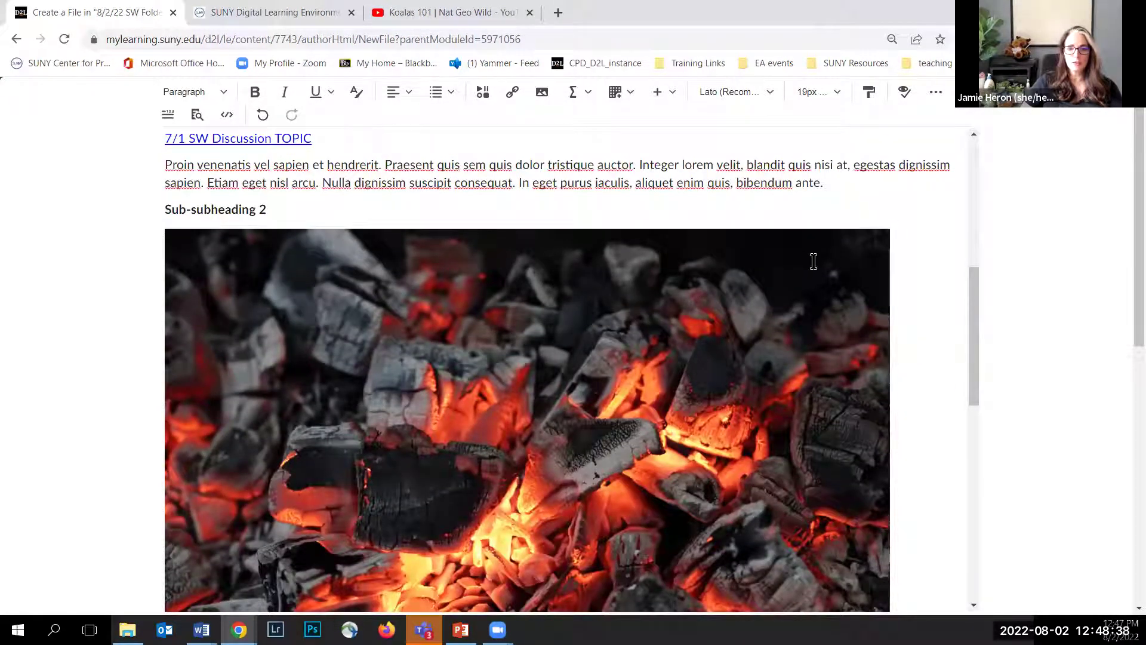
{"action": "left_click", "coordinate": [854, 247]}
{"action": "left_click_drag", "start_coordinate": [889, 229], "coordinate": [210, 303]}
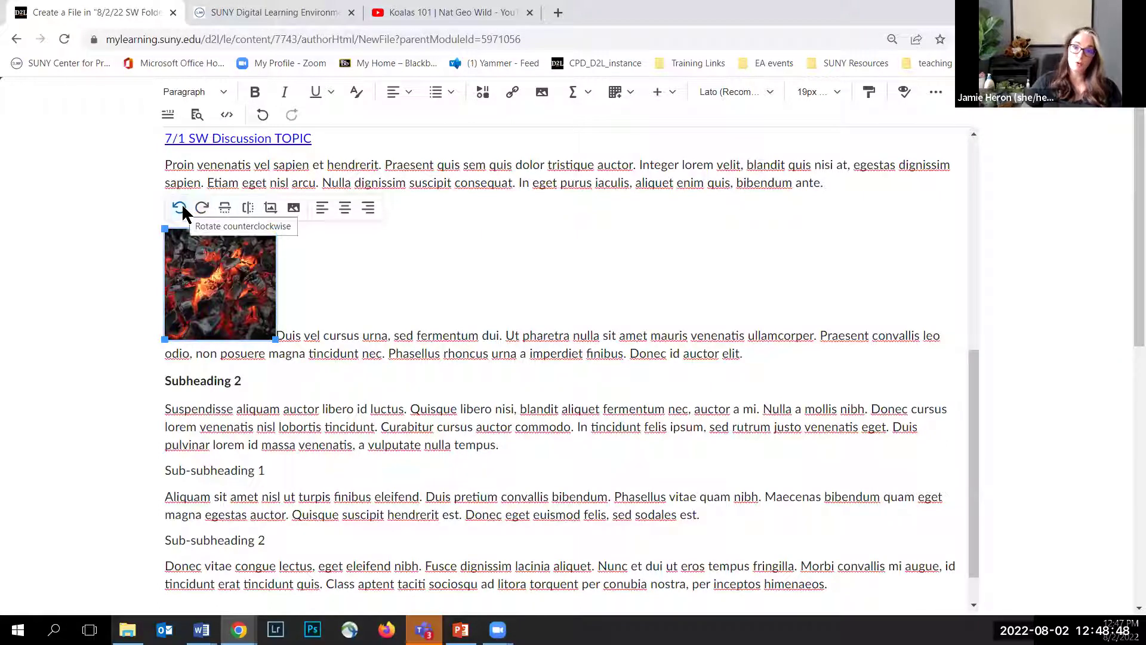
Review the embers image's rotation controls and its source, accessibility and size properties without changing them
{"action": "left_click", "coordinate": [180, 207]}
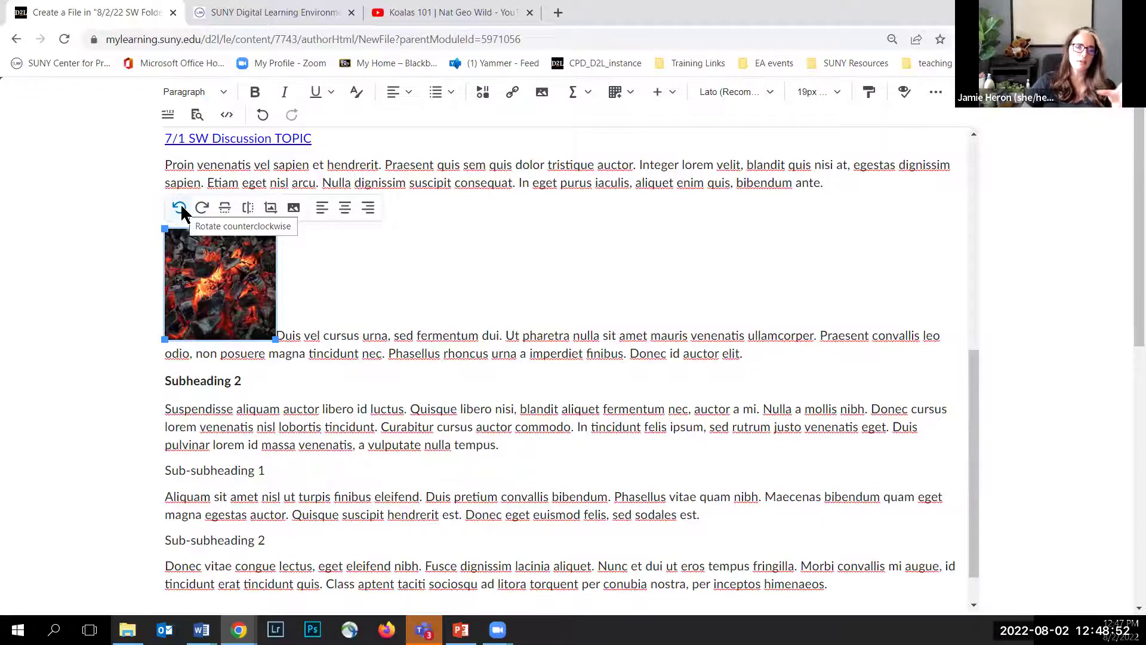
{"action": "left_click", "coordinate": [202, 208]}
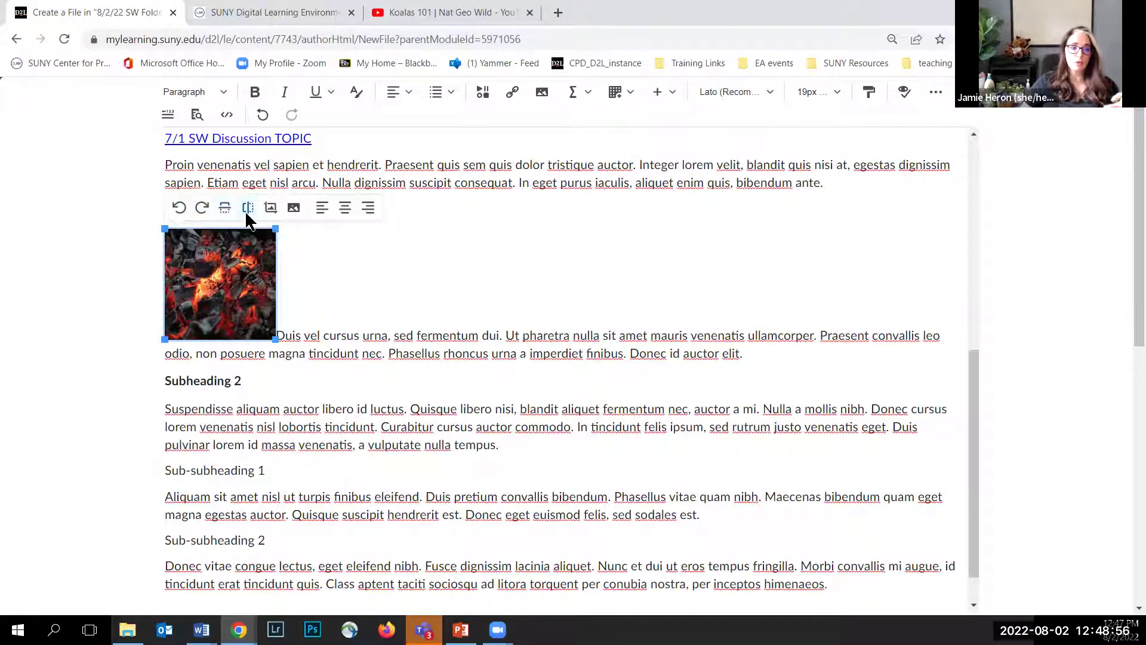
{"action": "left_click", "coordinate": [292, 207]}
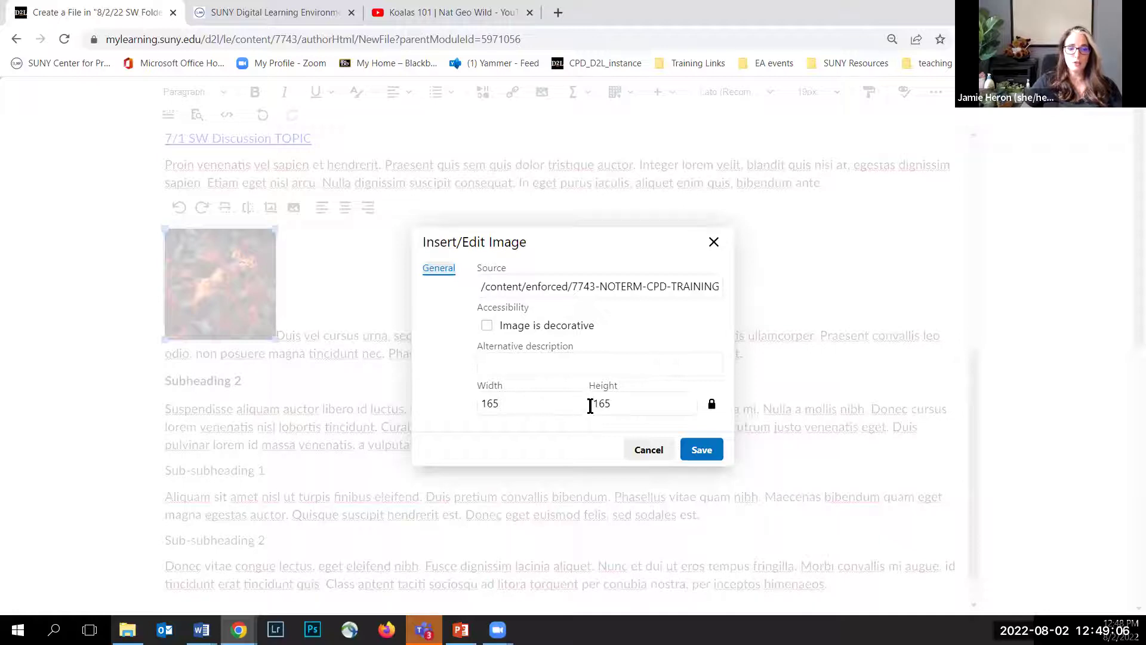
{"action": "left_click", "coordinate": [642, 455]}
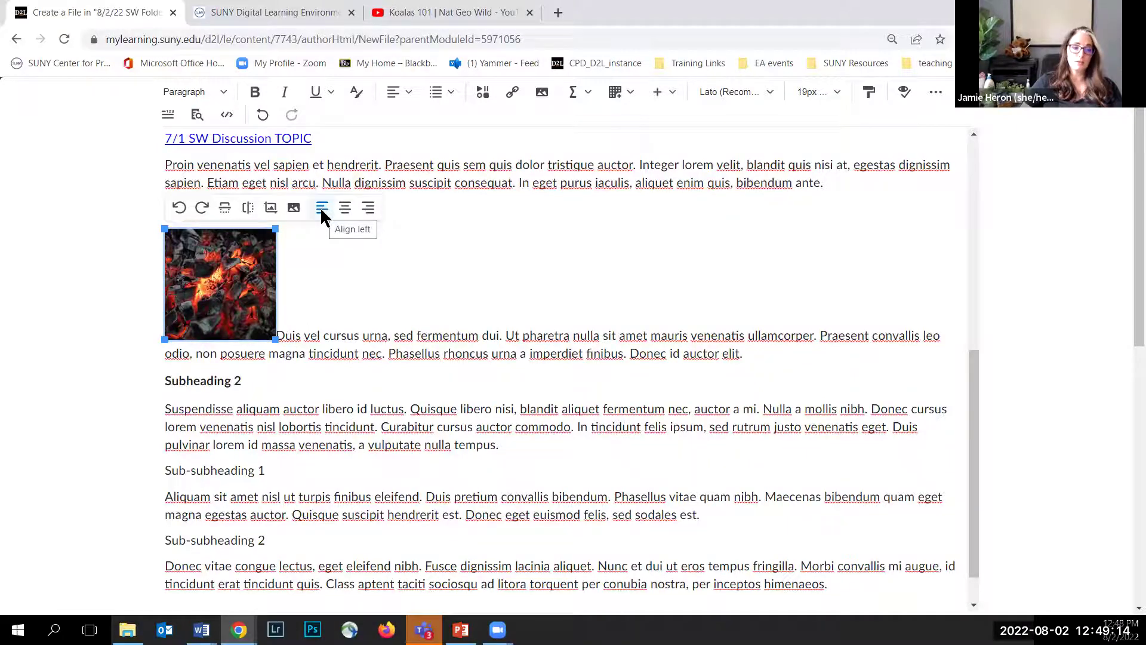
Align the embers image to the right so the text under Sub-subheading 2 wraps beside it
{"action": "left_click", "coordinate": [344, 210]}
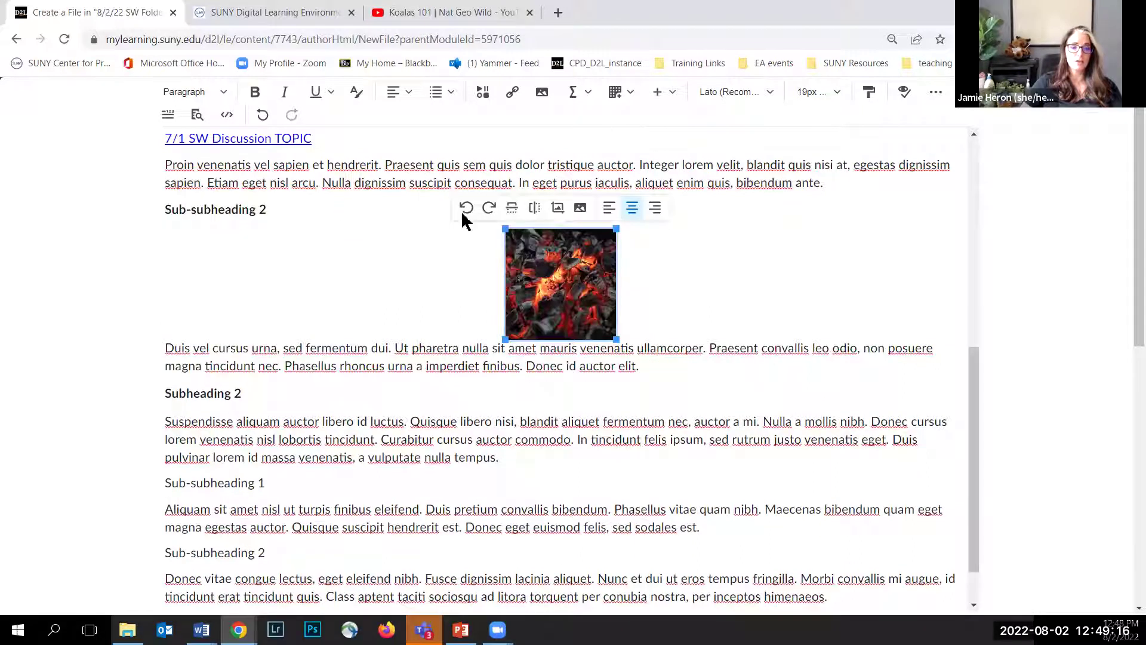
{"action": "left_click", "coordinate": [661, 209]}
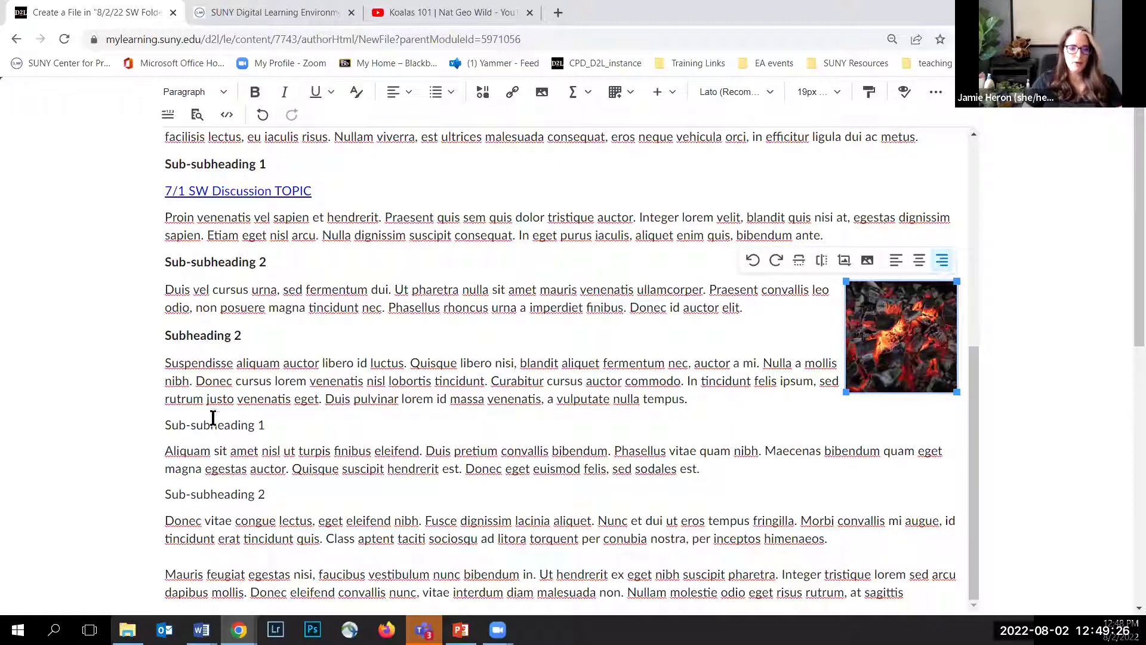
{"action": "left_click", "coordinate": [167, 428]}
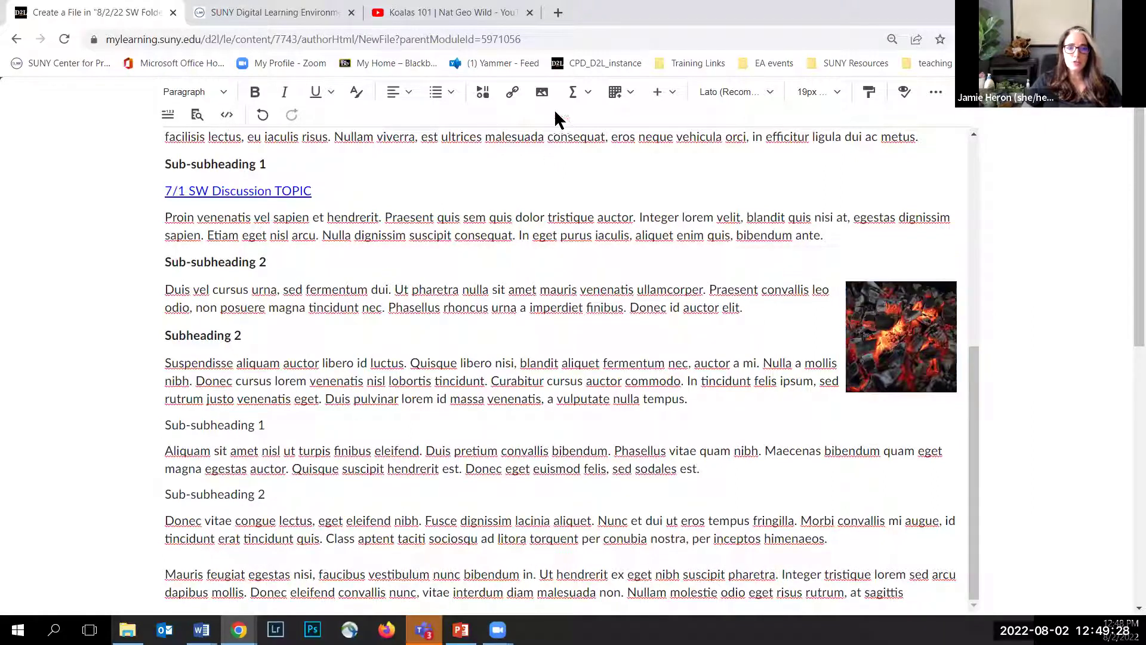
Examine the editor's equation types, table commands, other insertable elements and available fonts, keeping Lato (Recommended)
{"action": "left_click", "coordinate": [587, 93]}
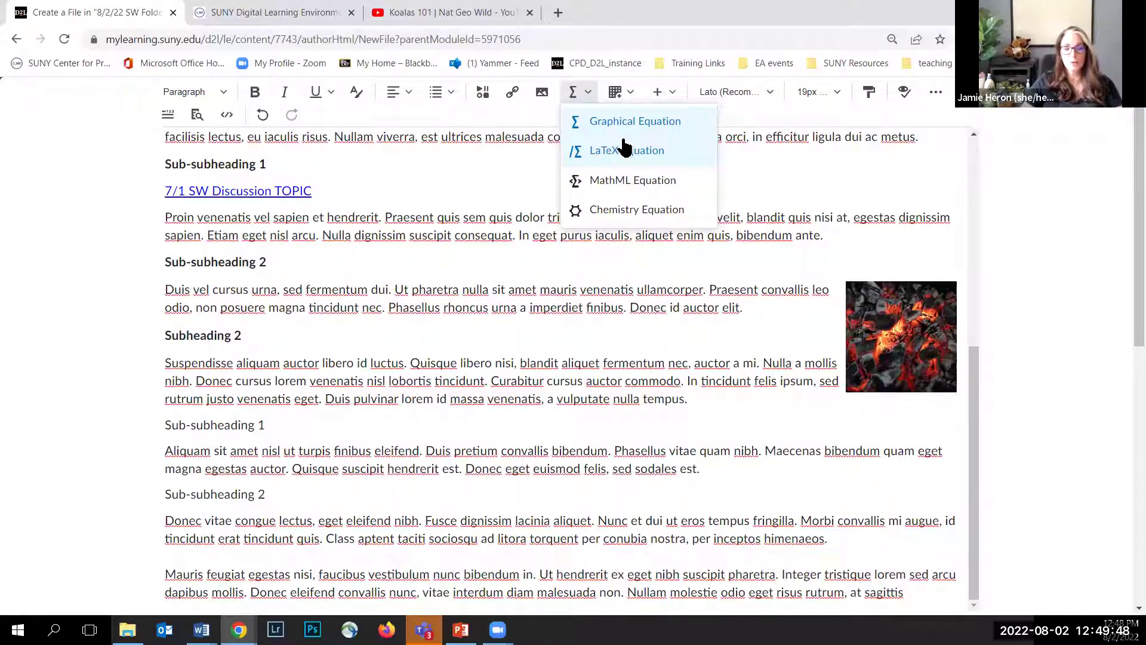
{"action": "left_click", "coordinate": [719, 162]}
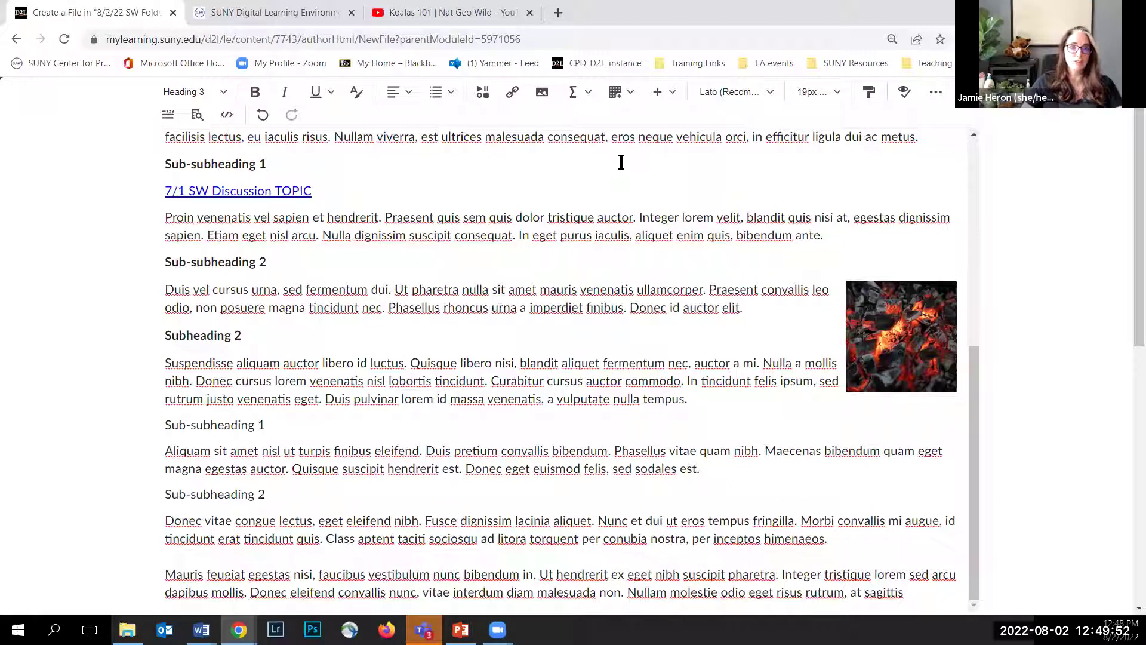
{"action": "left_click", "coordinate": [626, 98]}
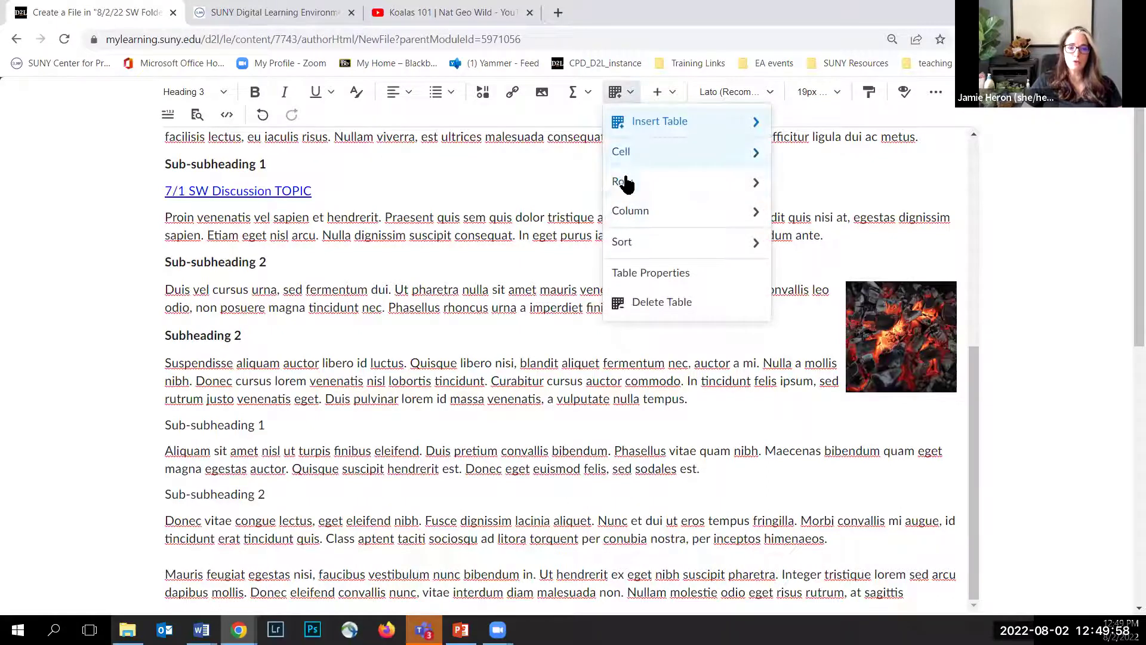
{"action": "left_click", "coordinate": [578, 162]}
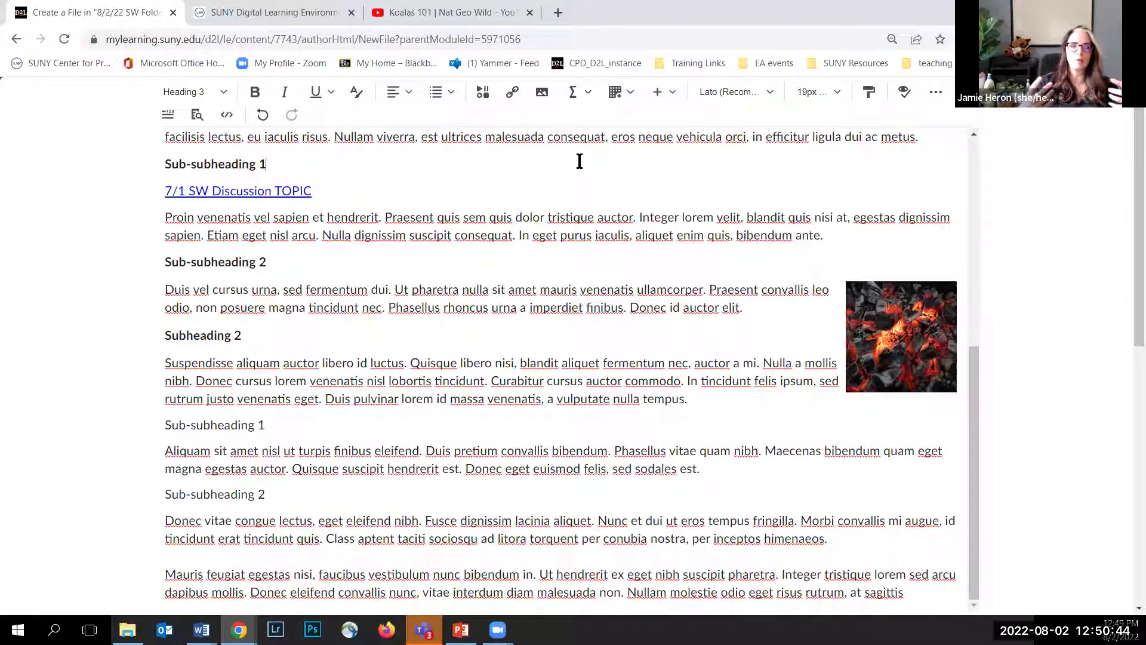
{"action": "left_click", "coordinate": [670, 93]}
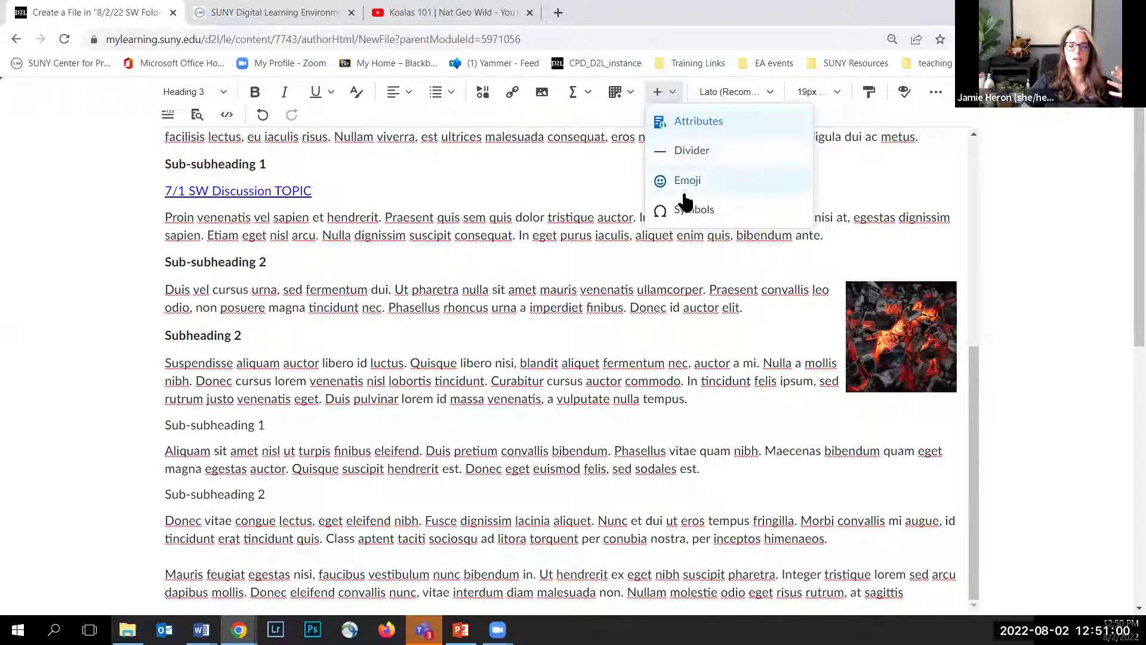
{"action": "left_click", "coordinate": [818, 133]}
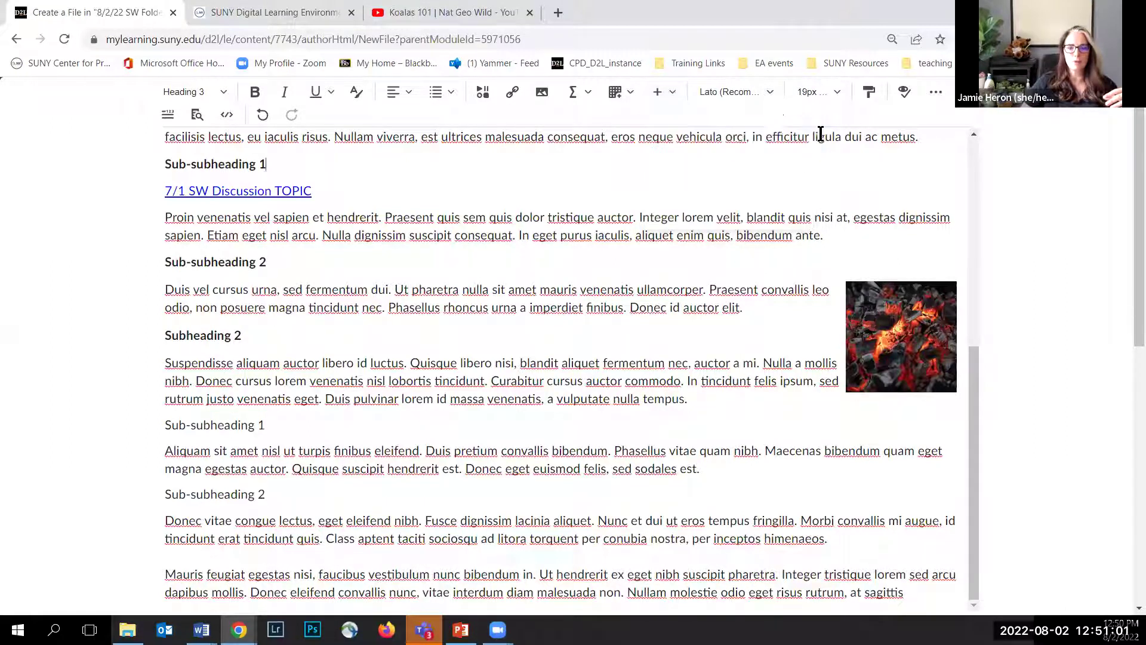
{"action": "left_click", "coordinate": [770, 96]}
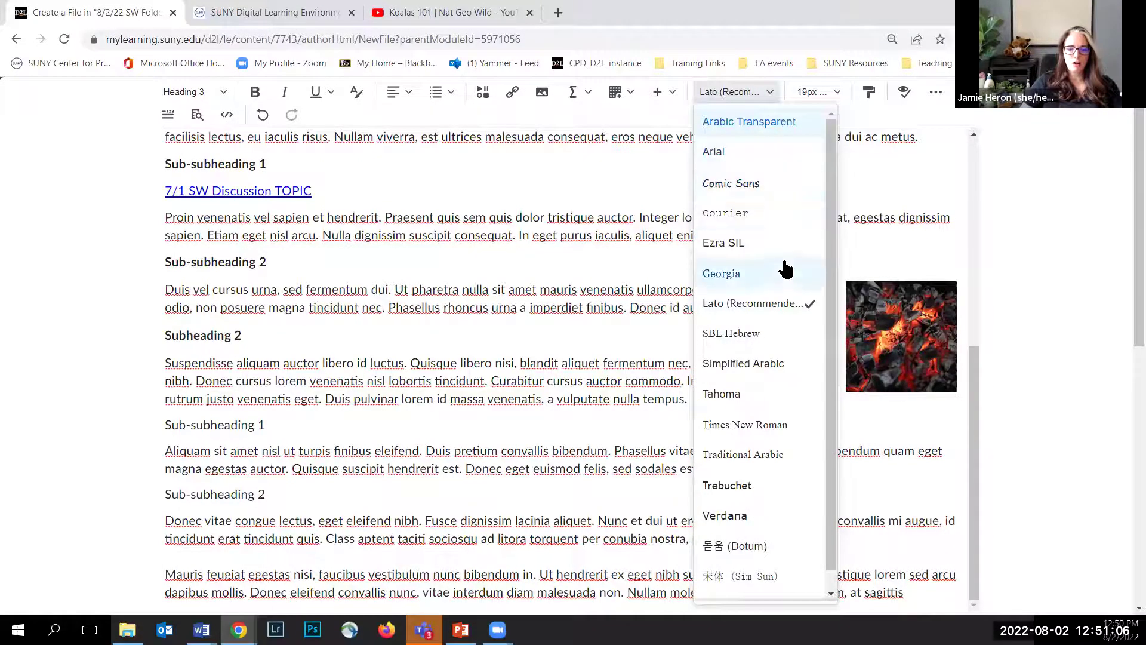
{"action": "scroll", "coordinate": [783, 268], "scroll_direction": "down", "scroll_amount": 1}
{"action": "scroll", "coordinate": [785, 270], "scroll_direction": "up", "scroll_amount": 1}
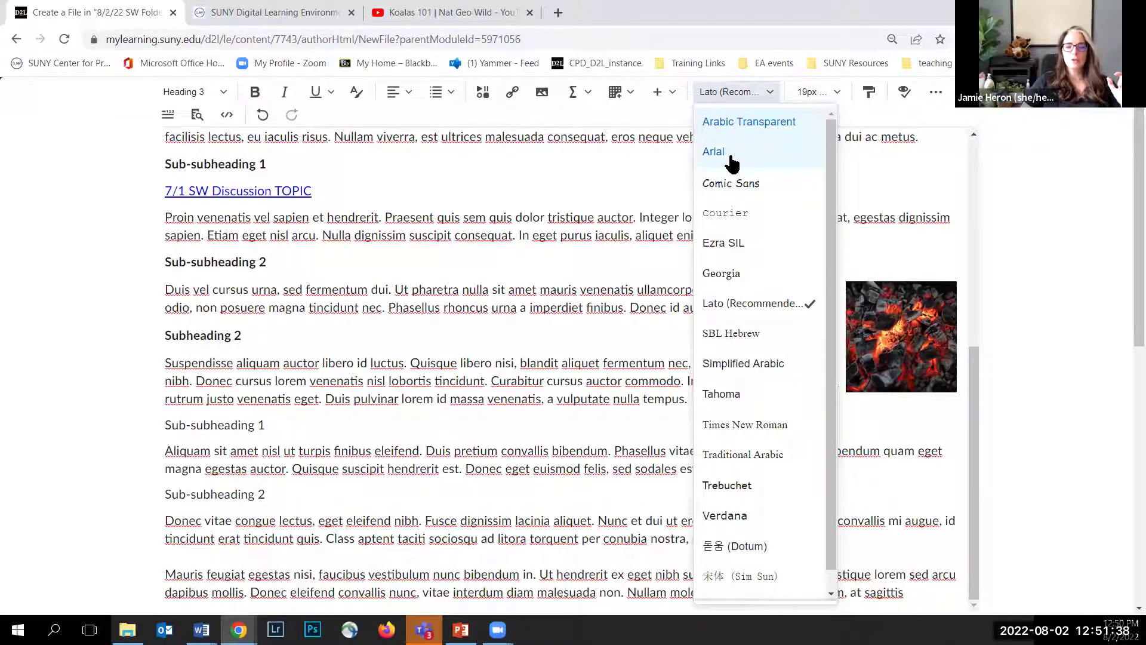
{"action": "left_click", "coordinate": [750, 310]}
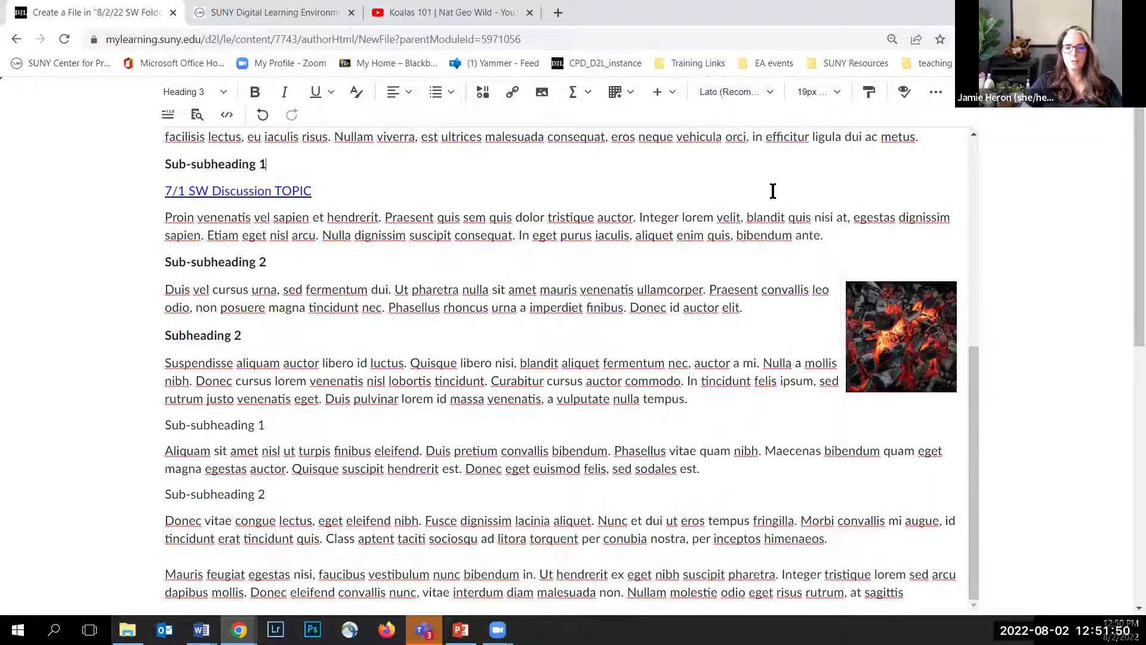
Set the text size of the "Aliquam sit amet" paragraph and the Sub-subheading 2 below it to 12px
{"action": "left_click", "coordinate": [836, 96]}
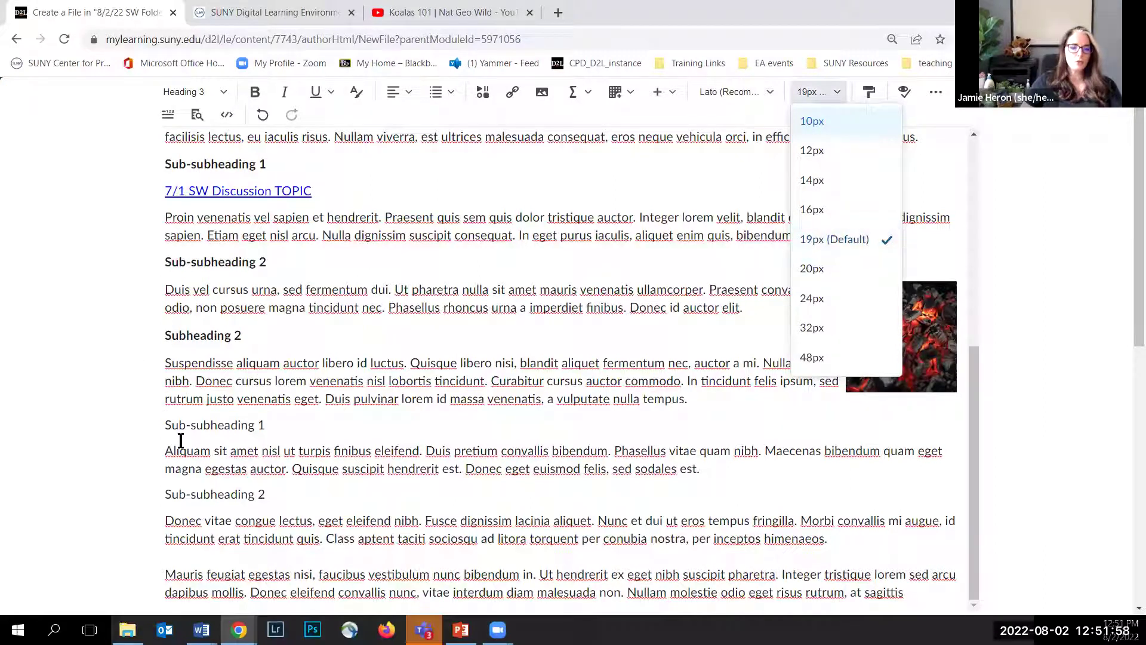
{"action": "left_click_drag", "start_coordinate": [166, 450], "coordinate": [713, 488]}
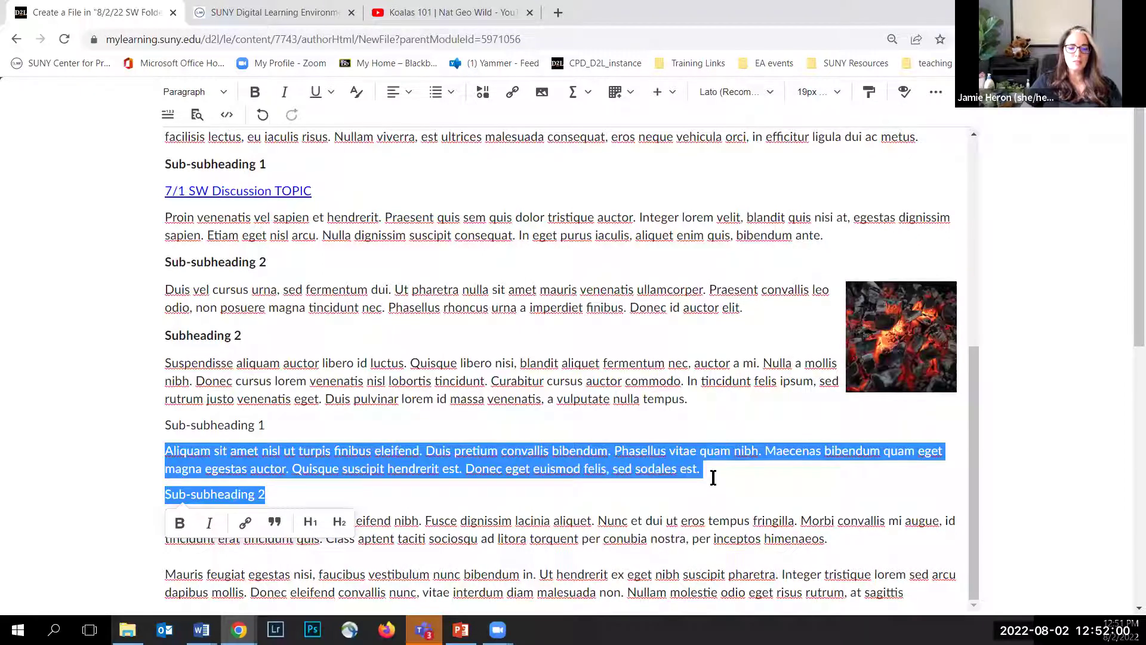
{"action": "left_click", "coordinate": [819, 96]}
{"action": "left_click", "coordinate": [814, 148]}
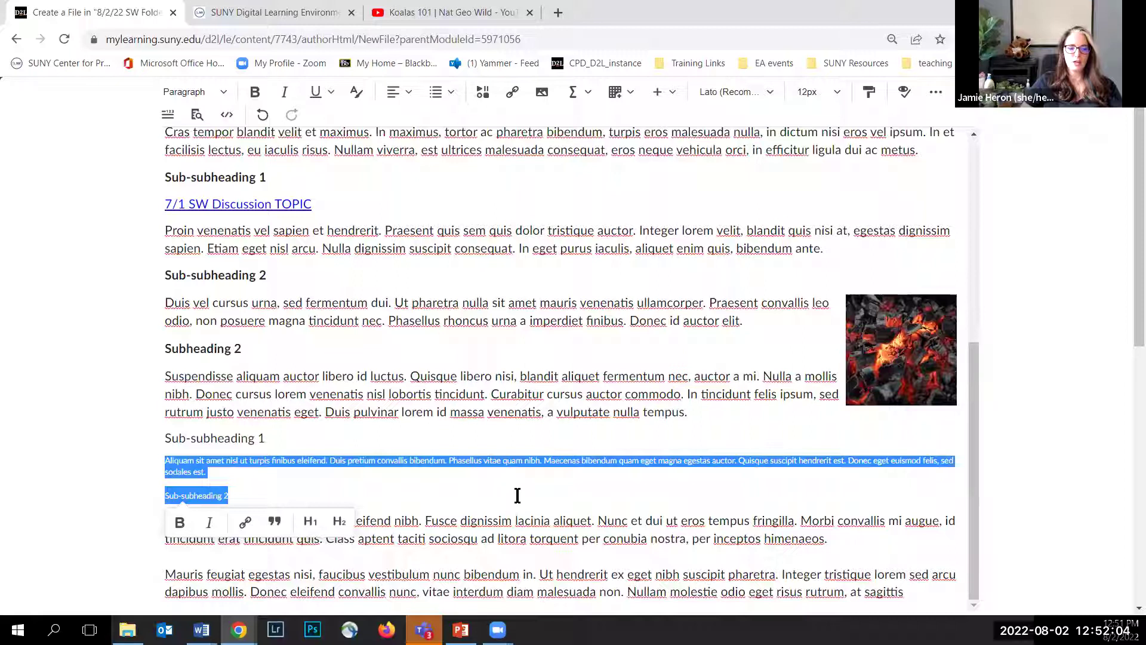
{"action": "left_click", "coordinate": [517, 495]}
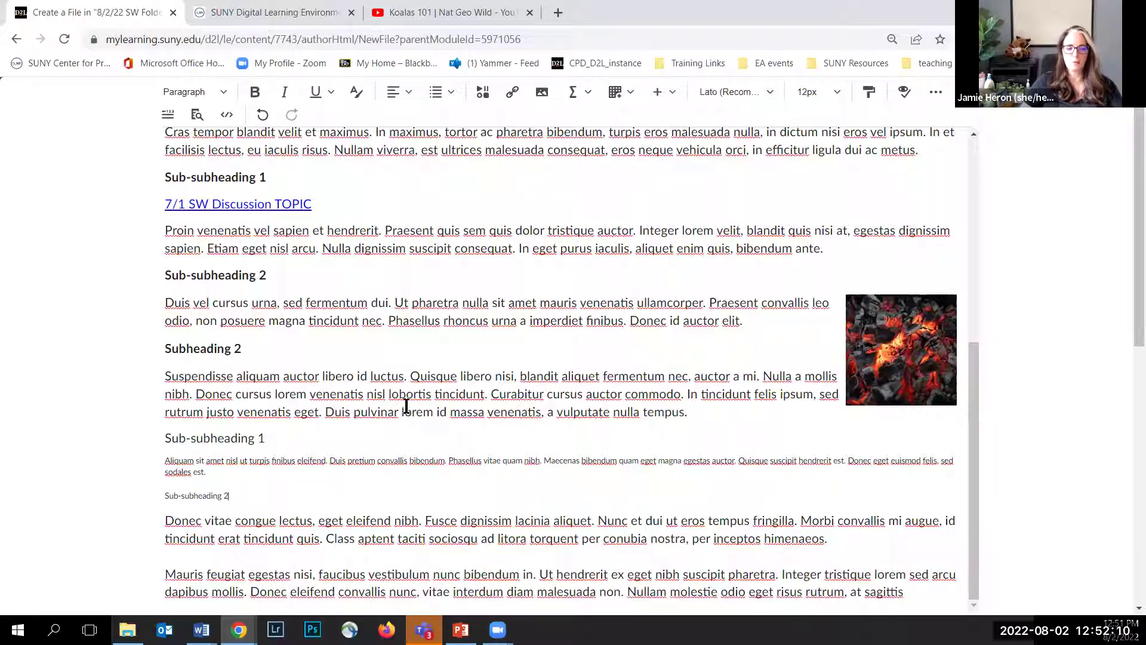
Choose 19px (Default) at the end of the lower Sub-subheading 2 and try the Format Painter on the 7/1 SW Discussion TOPIC link
{"action": "left_click", "coordinate": [811, 95]}
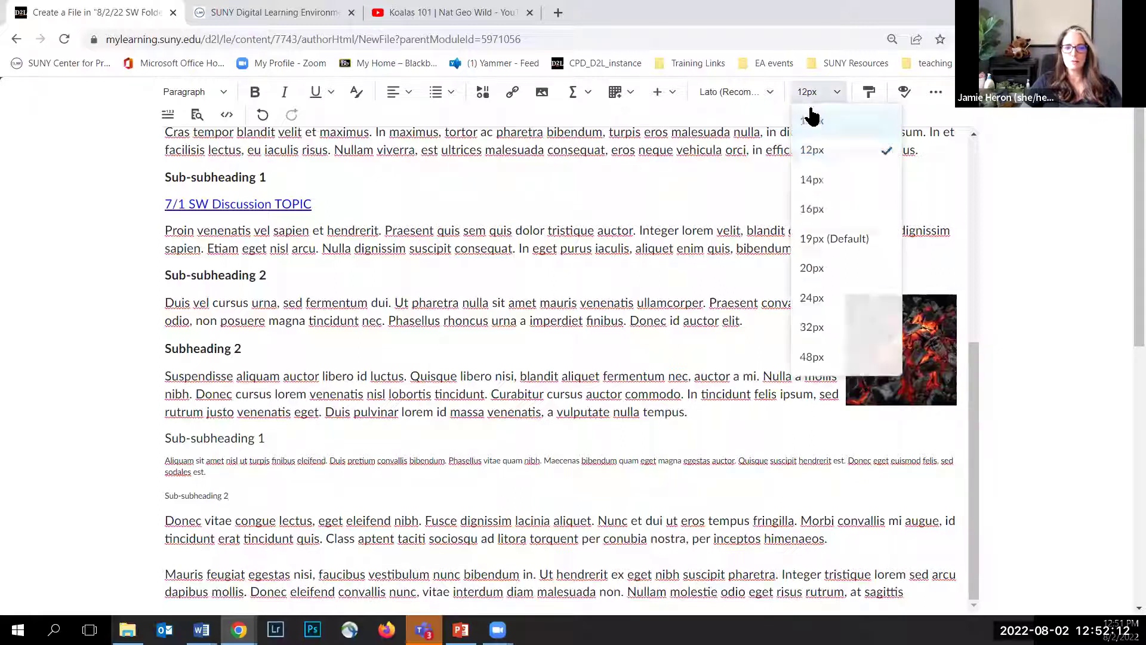
{"action": "left_click", "coordinate": [813, 239]}
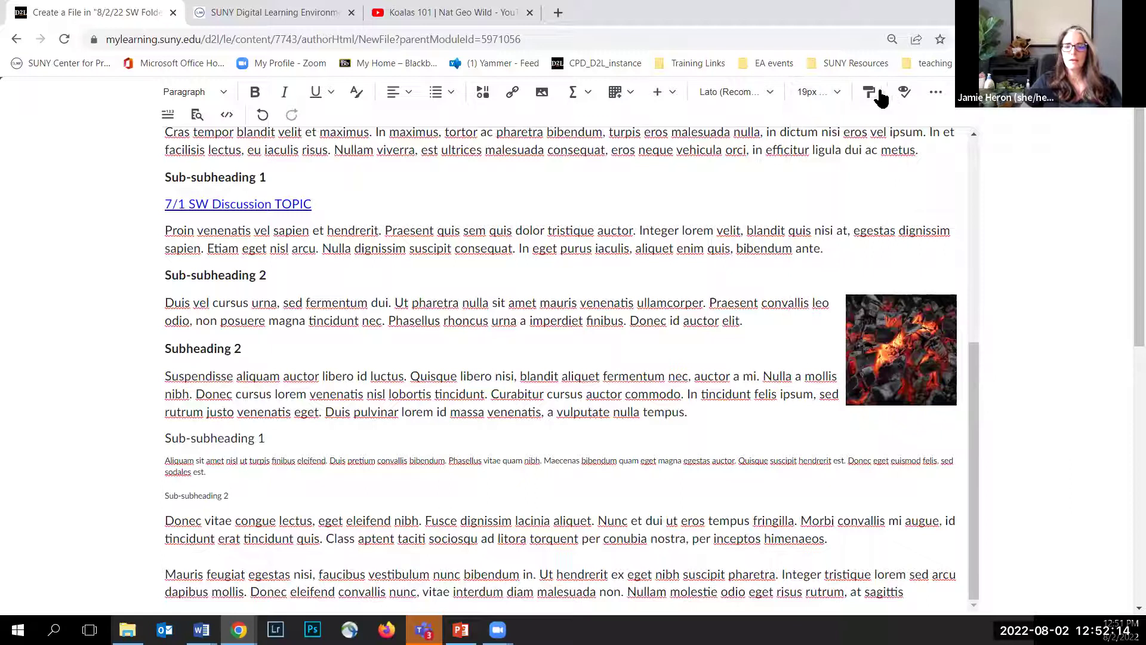
{"action": "left_click", "coordinate": [865, 95]}
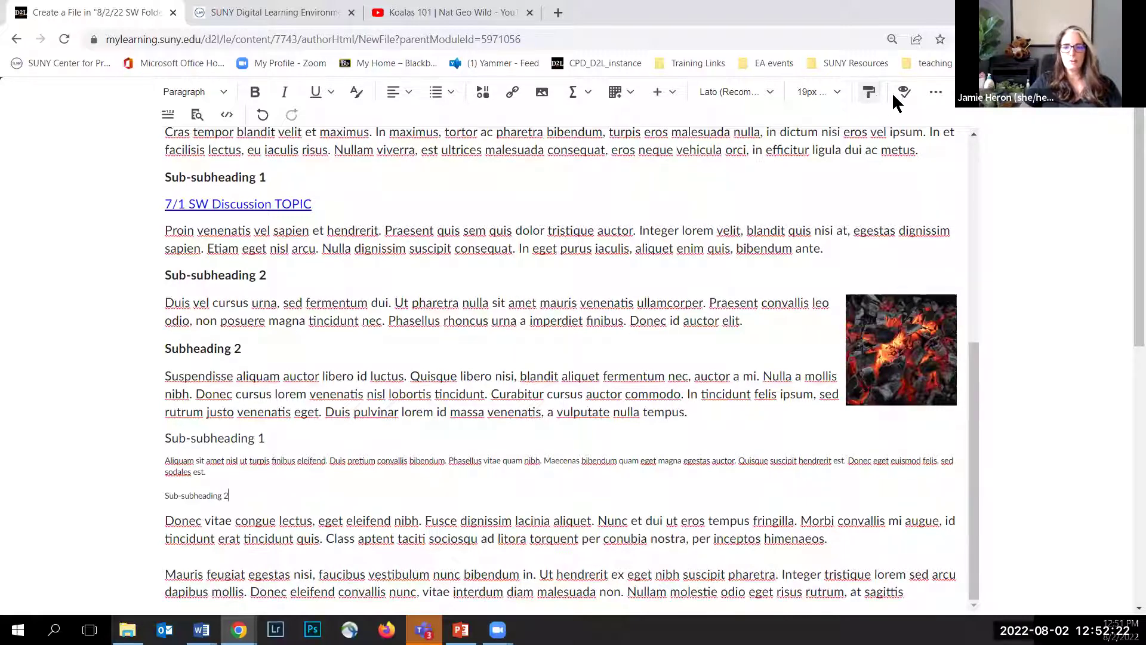
{"action": "left_click", "coordinate": [684, 197]}
Run the Accessibility Checker on the page and examine the first issue flagged on the title
{"action": "scroll", "coordinate": [837, 129], "scroll_direction": "up", "scroll_amount": 3}
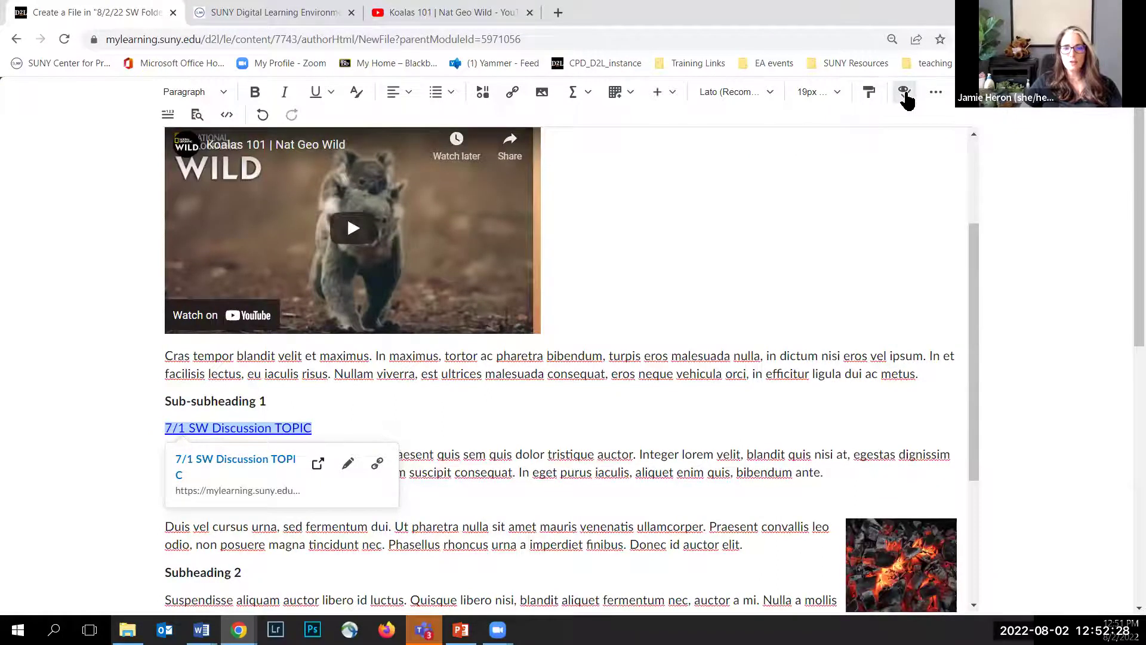
{"action": "left_click", "coordinate": [904, 93]}
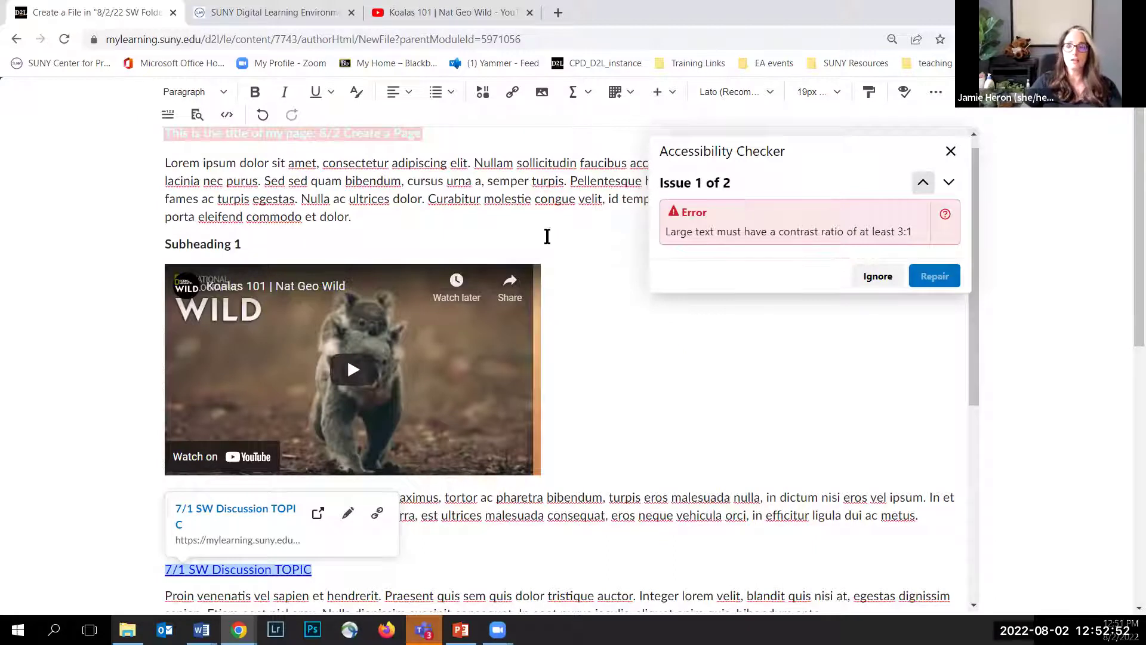
{"action": "scroll", "coordinate": [519, 242], "scroll_direction": "up", "scroll_amount": 1}
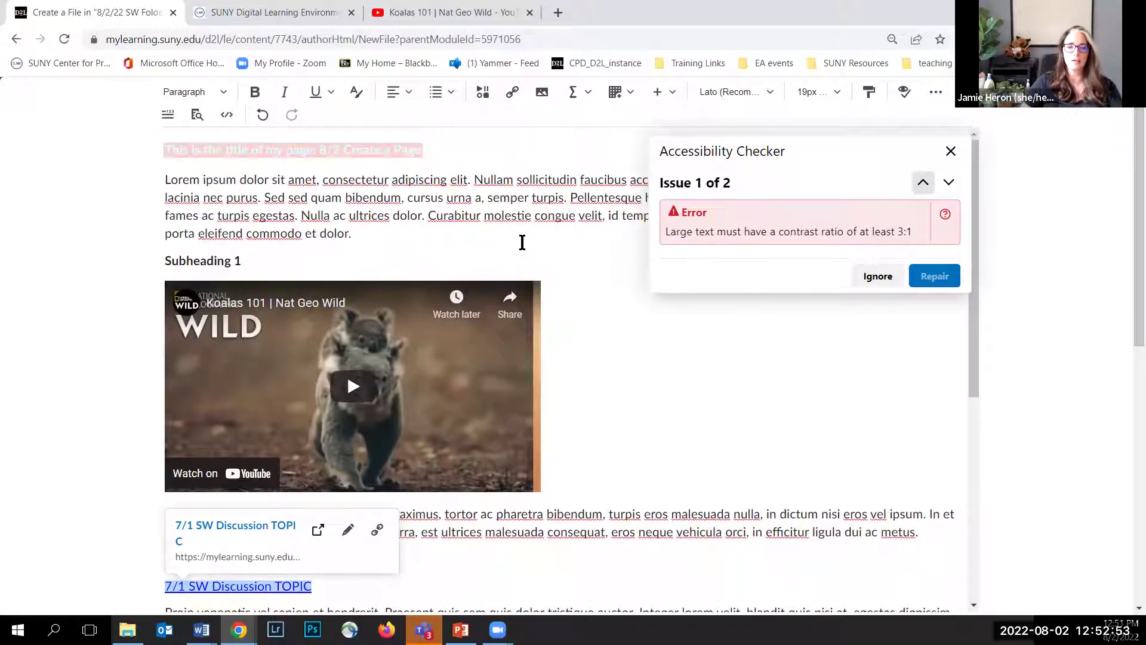
{"action": "left_click", "coordinate": [608, 297]}
Recolor the page title "This is the title of my page: 8/2 Create a Page" to dark teal #006666 at 20% brightness
{"action": "left_click_drag", "start_coordinate": [413, 149], "coordinate": [157, 137]}
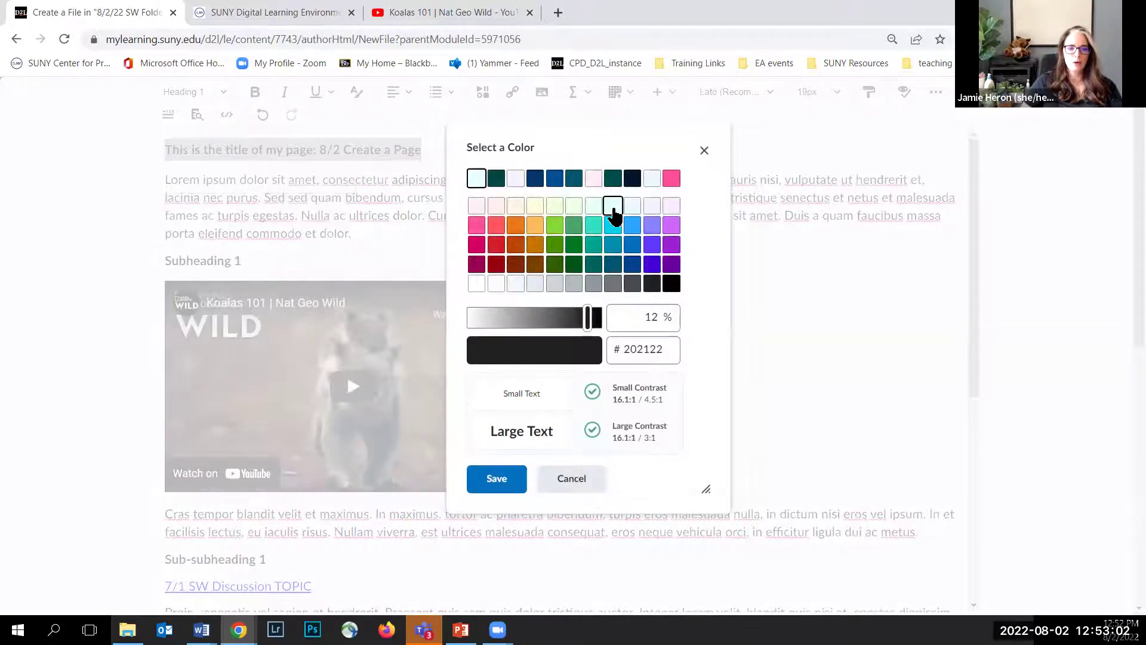
{"action": "left_click", "coordinate": [613, 205]}
{"action": "left_click_drag", "start_coordinate": [478, 318], "coordinate": [590, 325]}
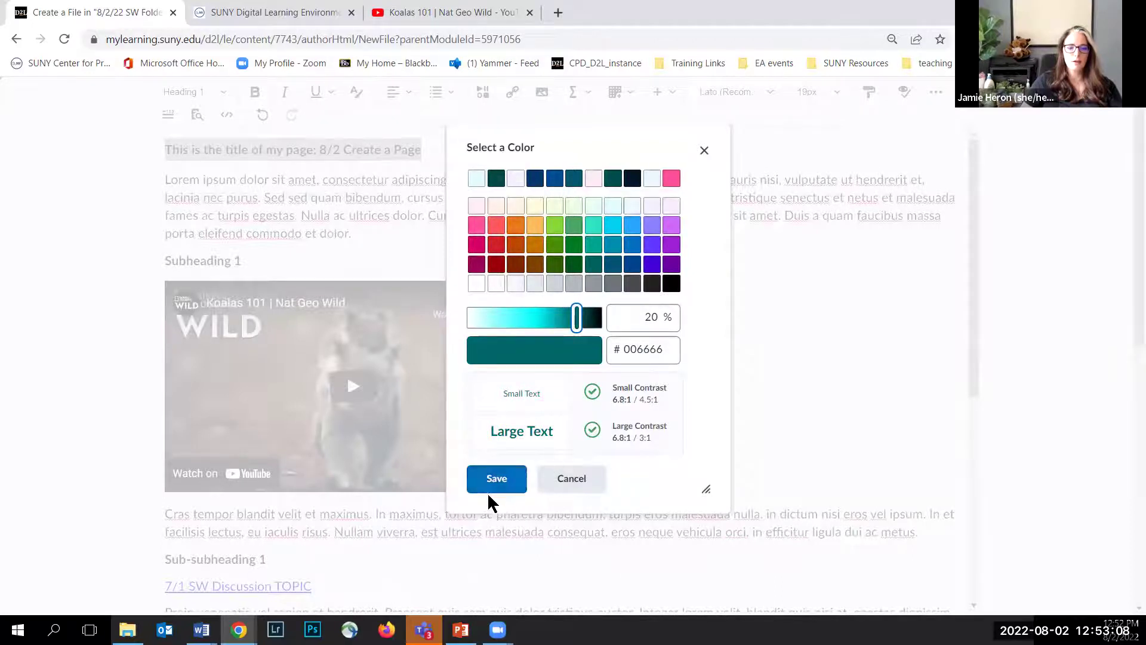
{"action": "left_click", "coordinate": [504, 479]}
{"action": "left_click", "coordinate": [724, 356]}
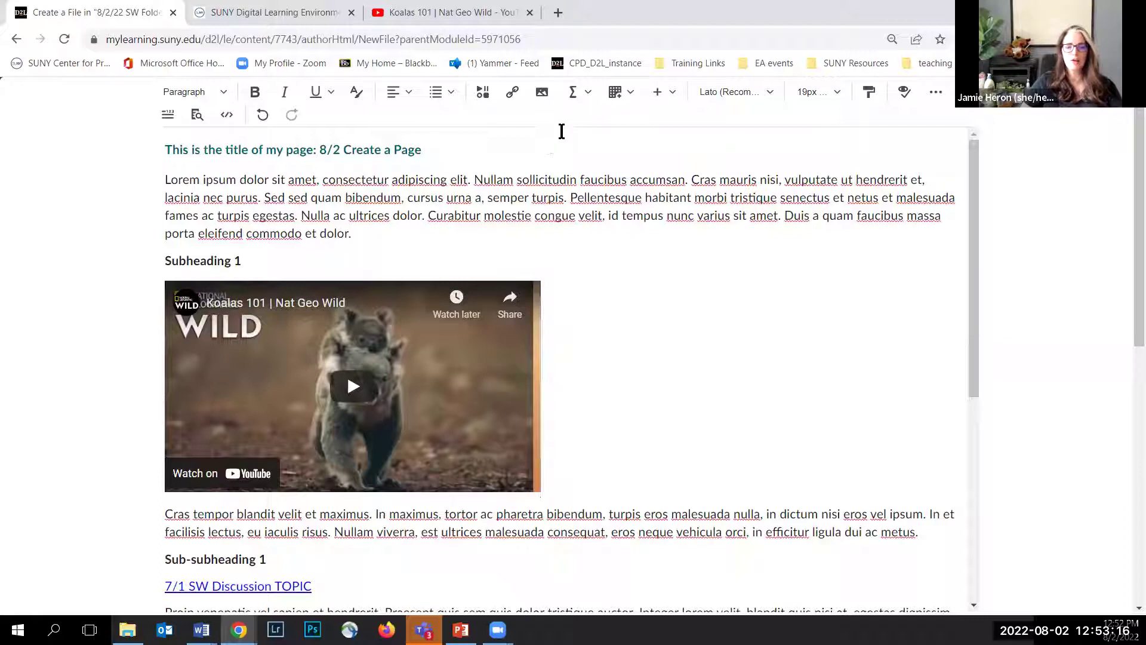
Run the Accessibility Checker again and repair the image error by marking the burning coals image as decorative
{"action": "left_click", "coordinate": [904, 91]}
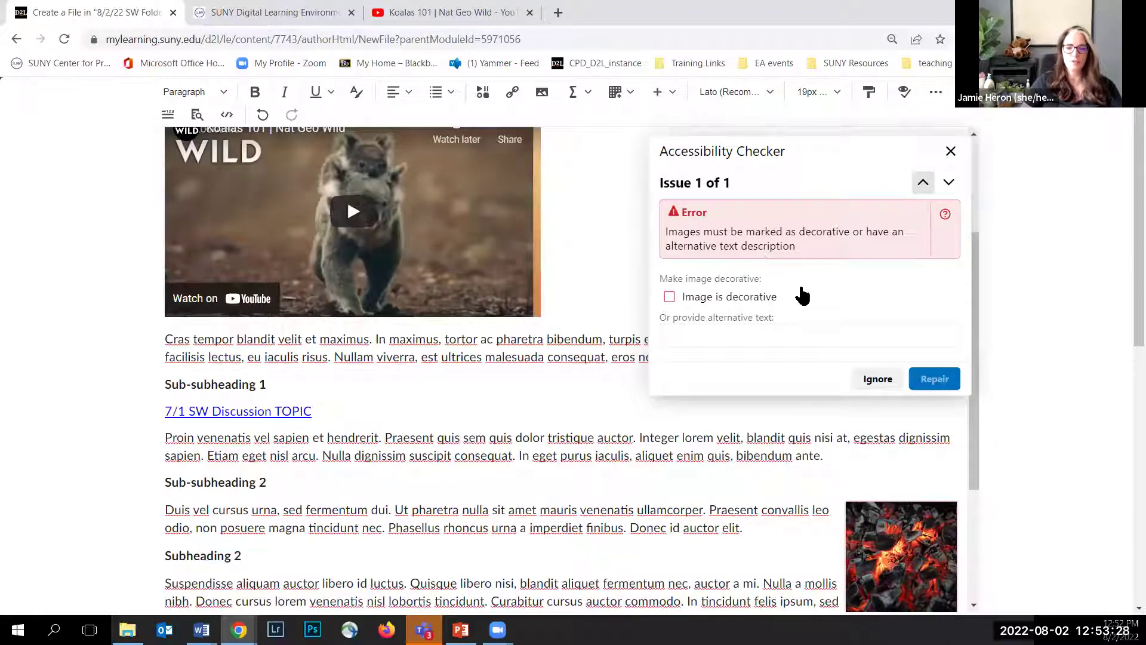
{"action": "scroll", "coordinate": [811, 456], "scroll_direction": "down", "scroll_amount": 1}
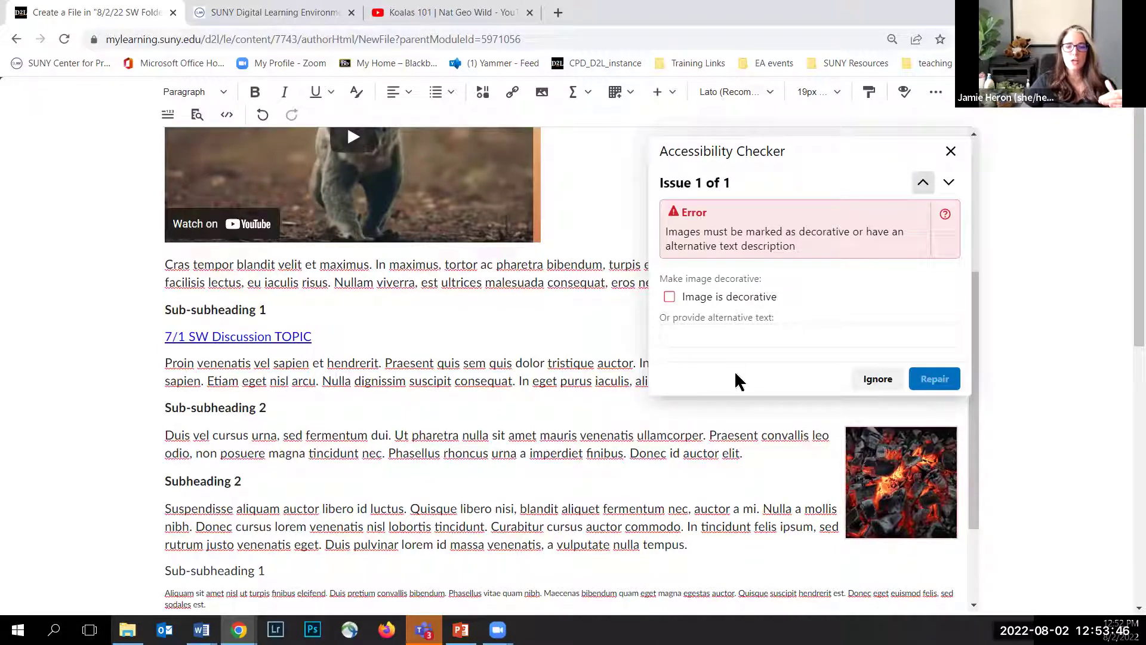
{"action": "left_click", "coordinate": [668, 297]}
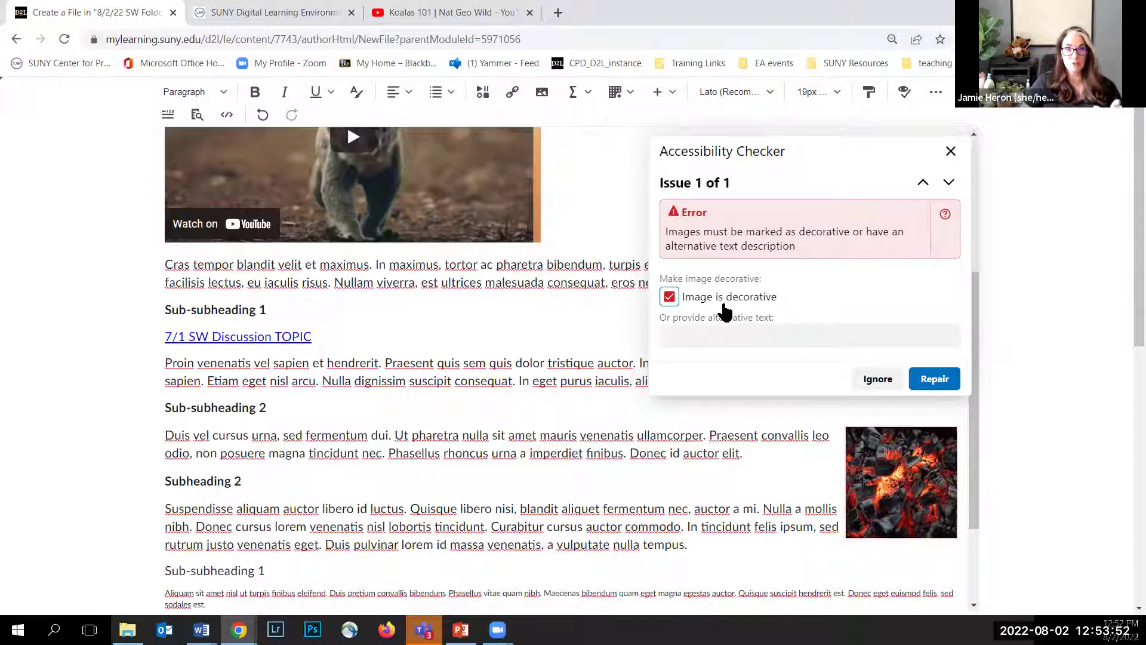
{"action": "left_click", "coordinate": [932, 379]}
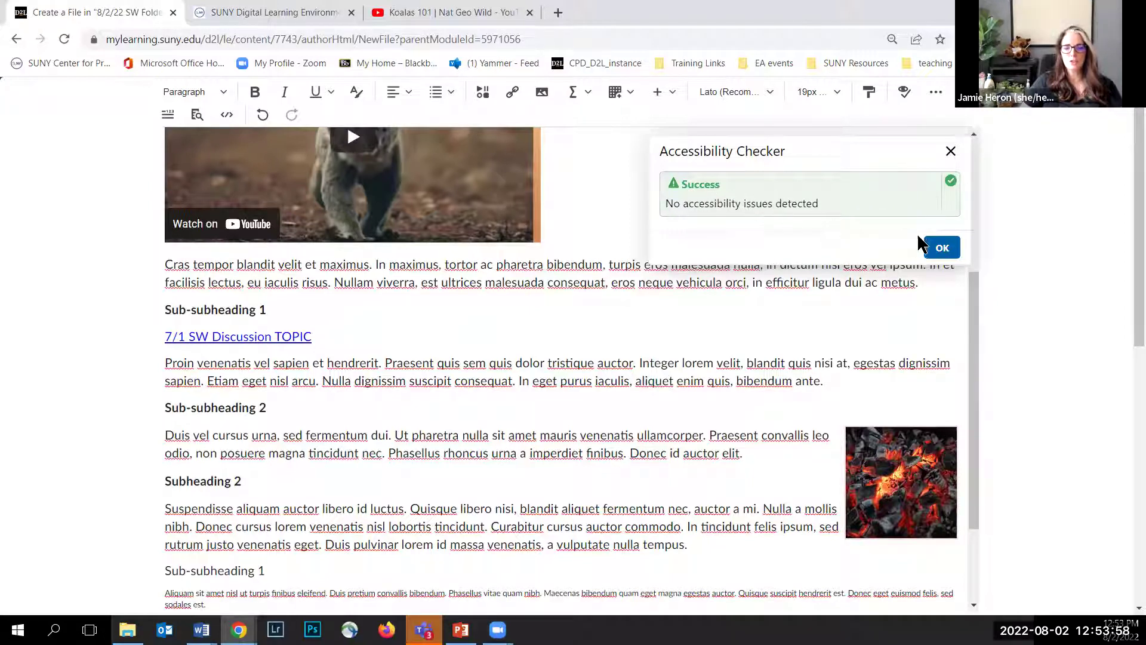
{"action": "left_click", "coordinate": [940, 247]}
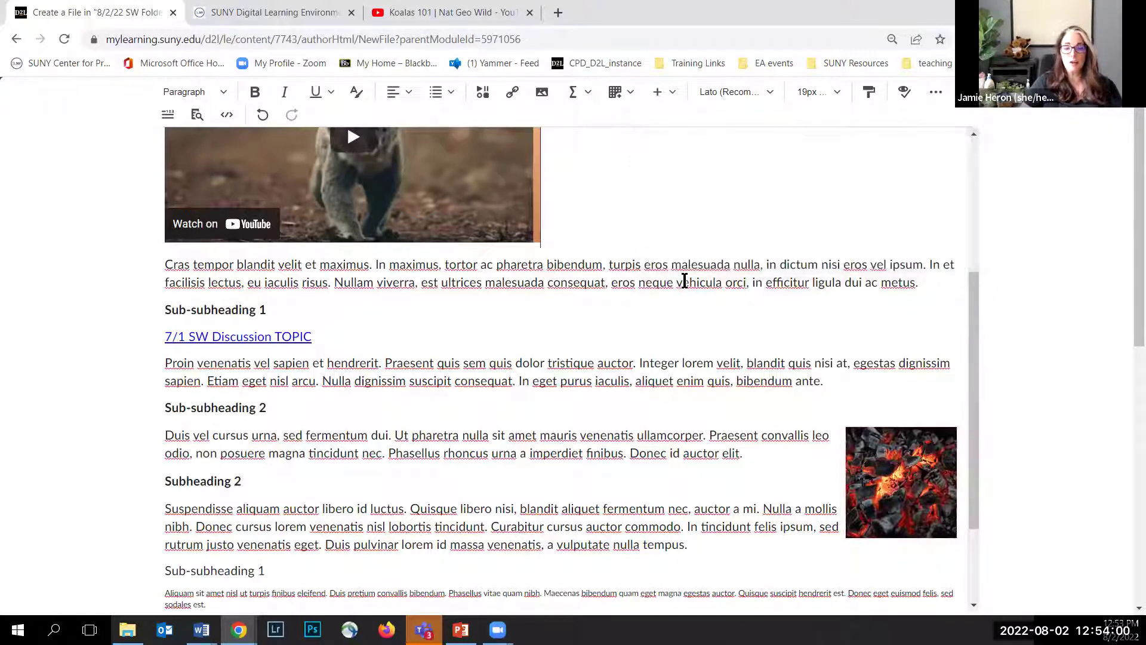
Leave the full-screen editor and return to the Create a File form for the page
{"action": "scroll", "coordinate": [680, 279], "scroll_direction": "up", "scroll_amount": 4}
{"action": "scroll", "coordinate": [672, 274], "scroll_direction": "down", "scroll_amount": 1}
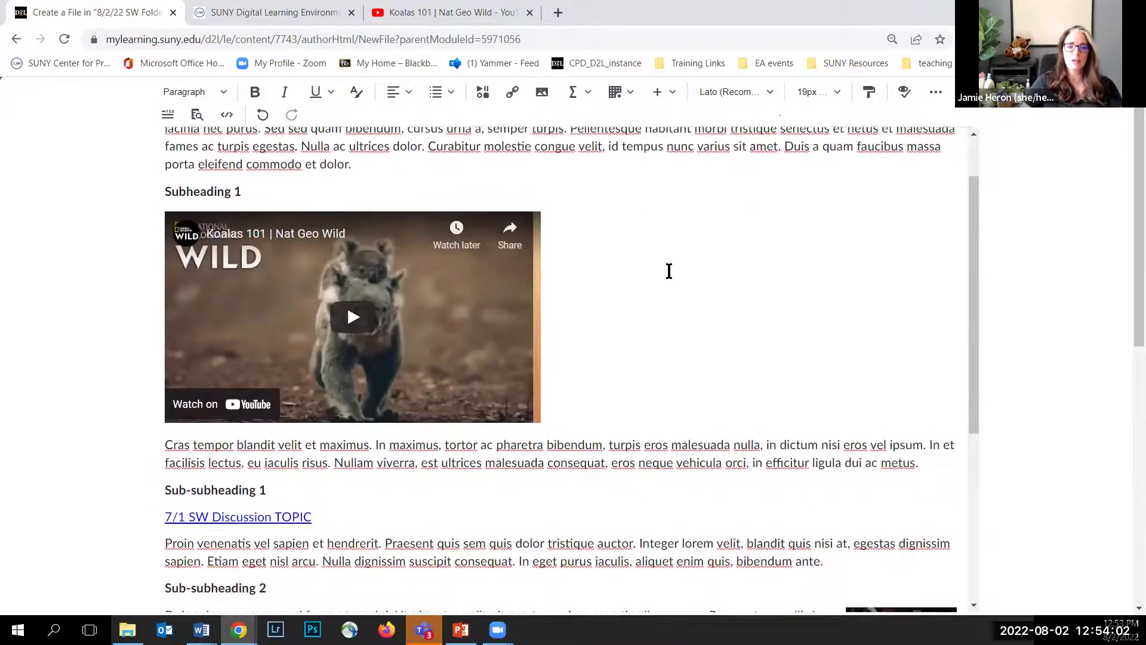
{"action": "scroll", "coordinate": [669, 270], "scroll_direction": "up", "scroll_amount": 1}
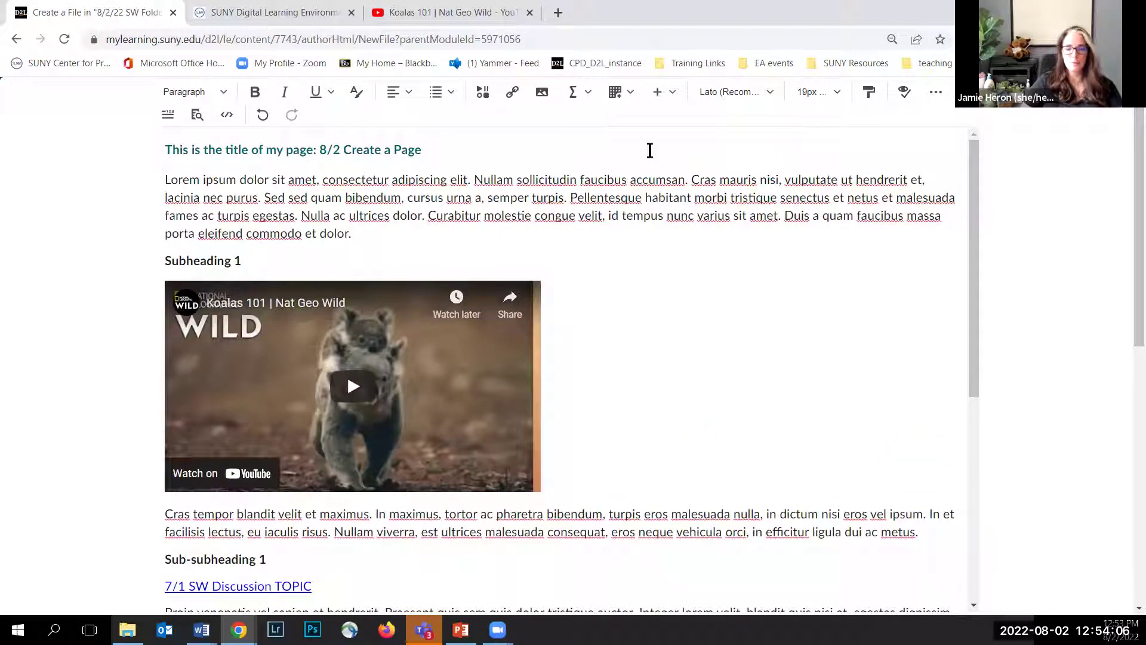
{"action": "left_click", "coordinate": [936, 93]}
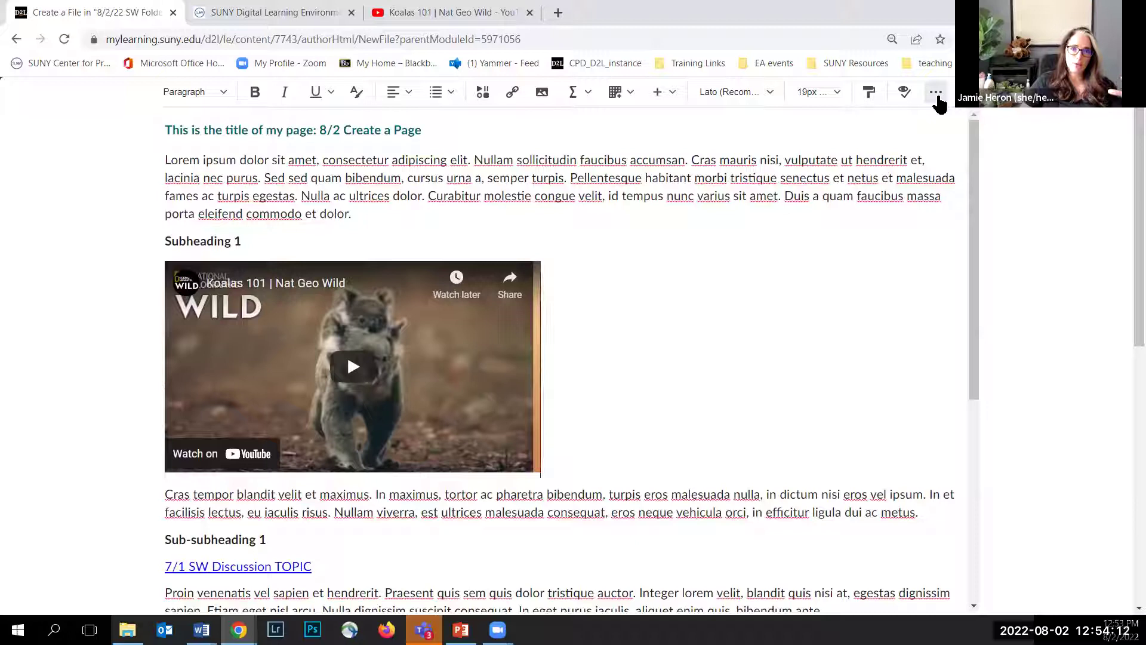
{"action": "left_click", "coordinate": [936, 93]}
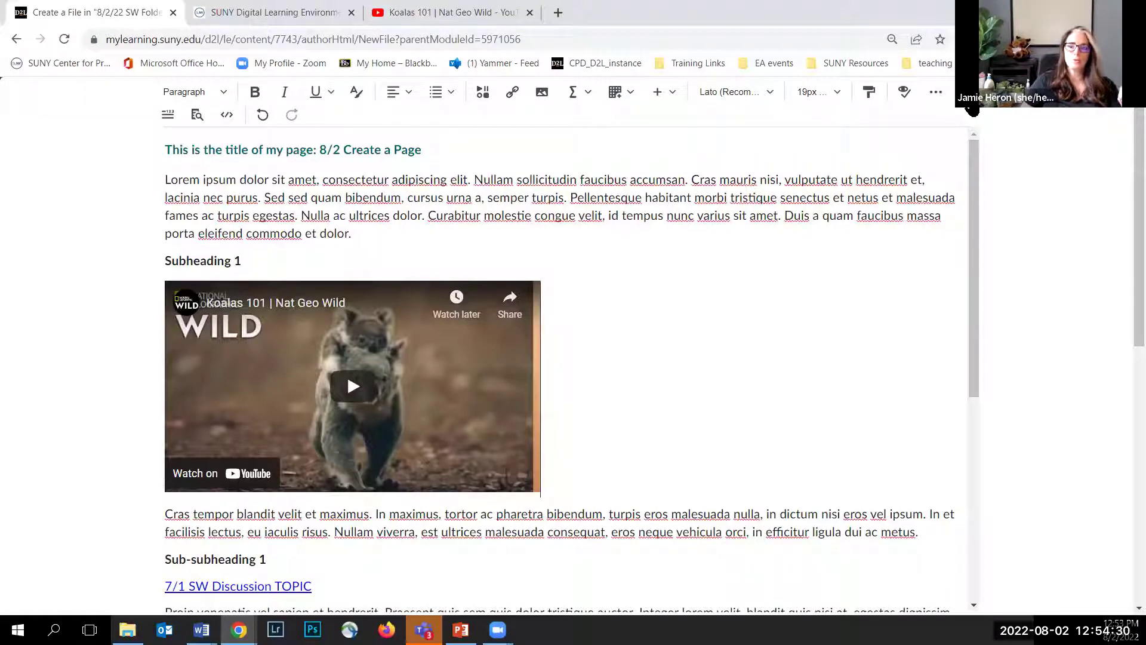
{"action": "left_click", "coordinate": [968, 102]}
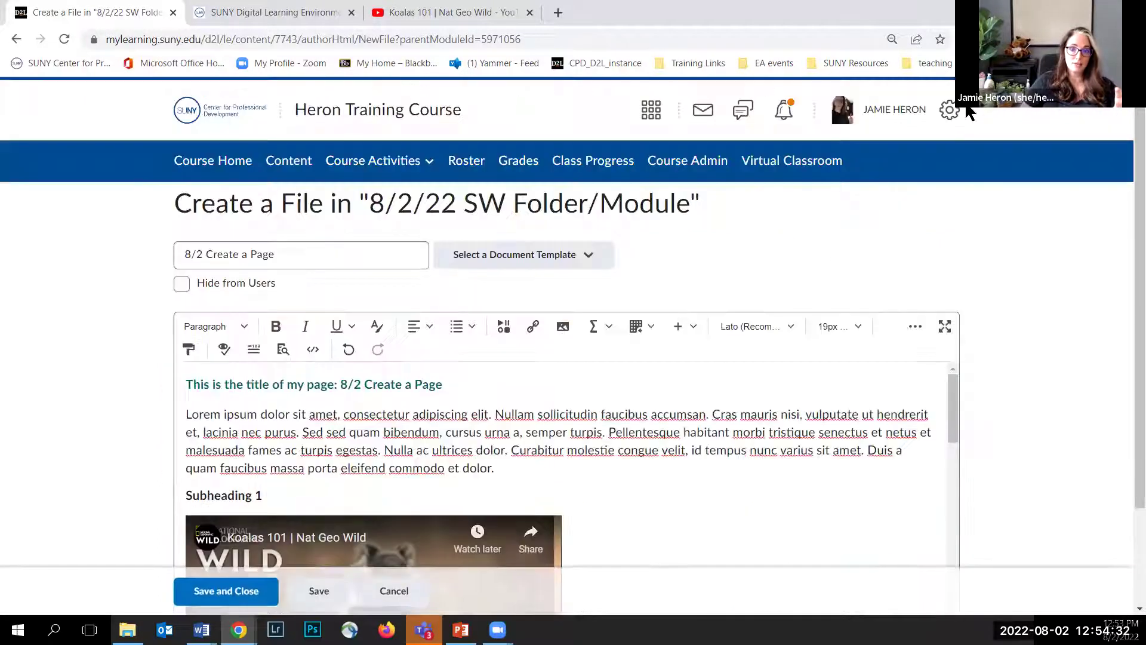
{"action": "scroll", "coordinate": [916, 266], "scroll_direction": "down", "scroll_amount": 2}
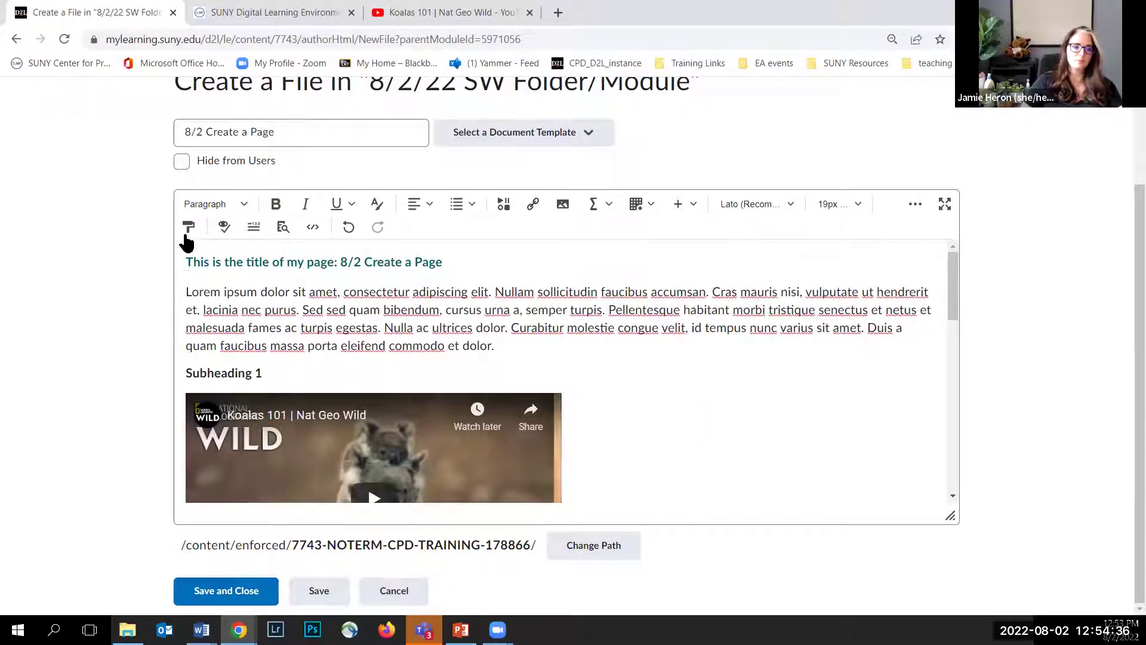
View the page's word count and the quick formatting options for the word "Nullam" in the first paragraph
{"action": "left_click", "coordinate": [255, 232]}
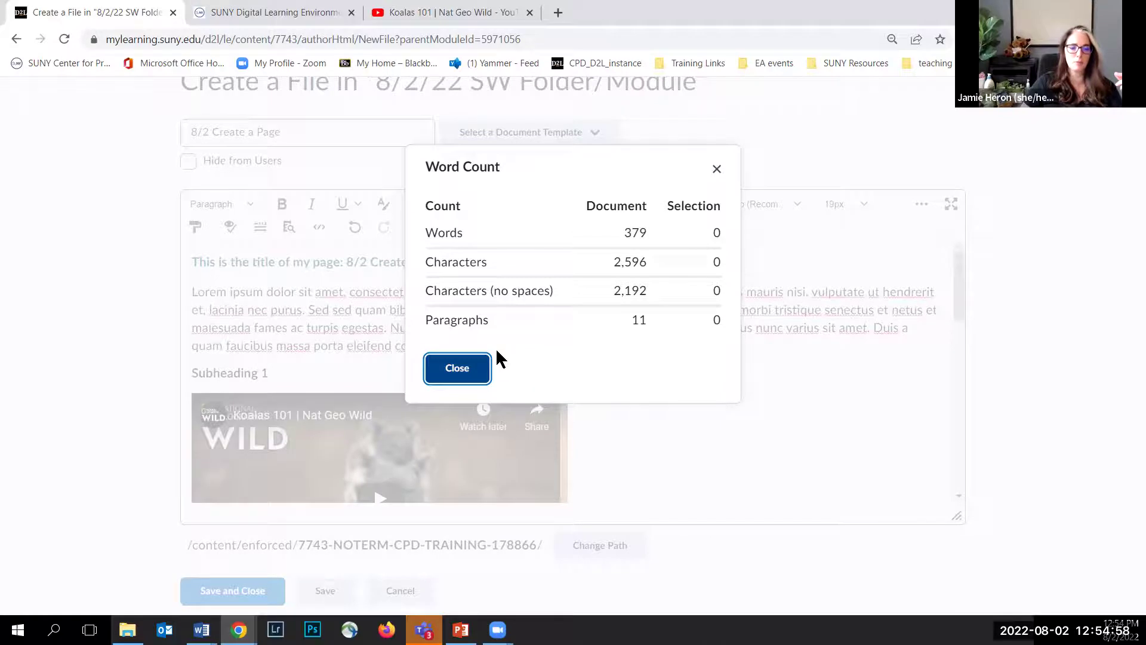
{"action": "left_click", "coordinate": [457, 368]}
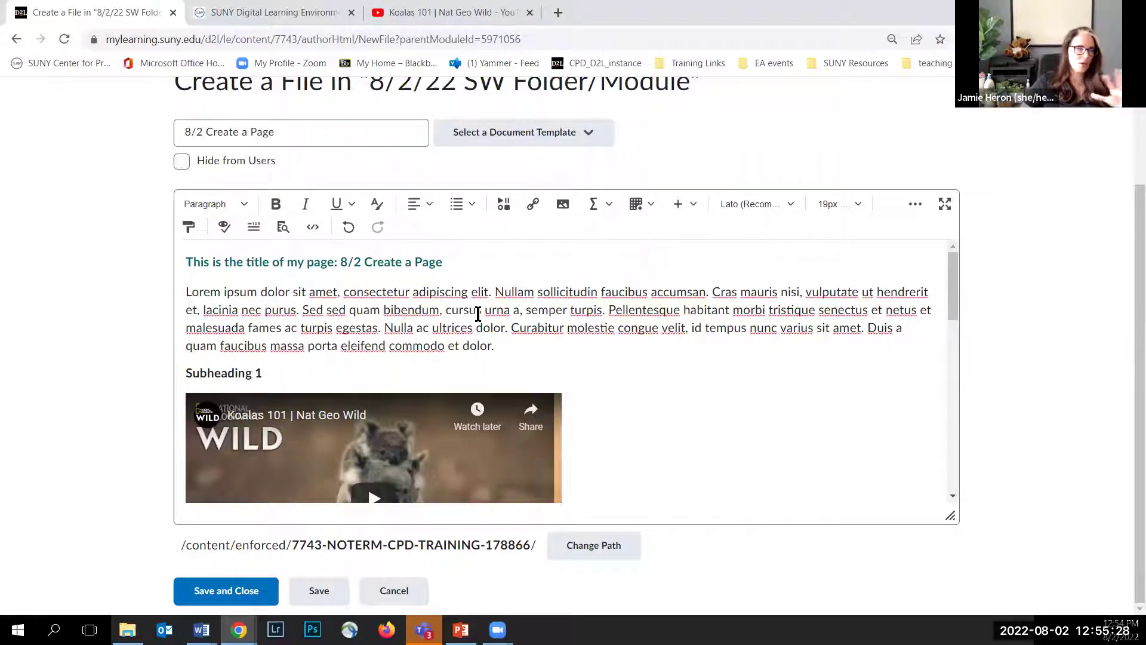
{"action": "left_click_drag", "start_coordinate": [309, 292], "coordinate": [335, 293]}
{"action": "left_click", "coordinate": [650, 372]}
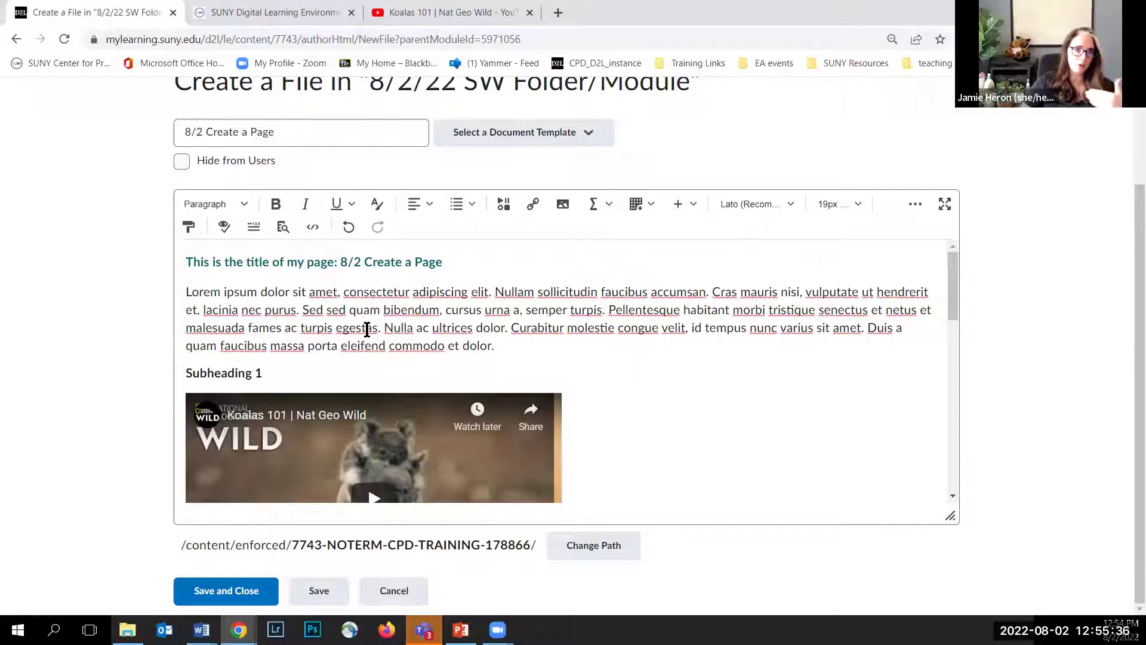
{"action": "double_click", "coordinate": [515, 293]}
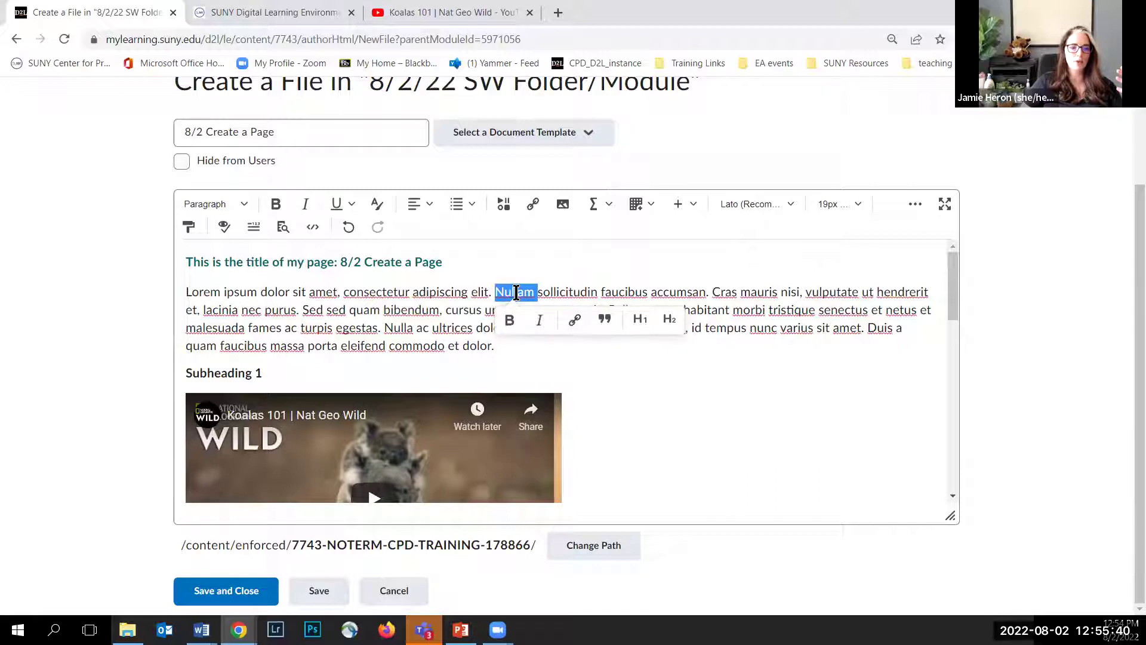
{"action": "left_click", "coordinate": [635, 379]}
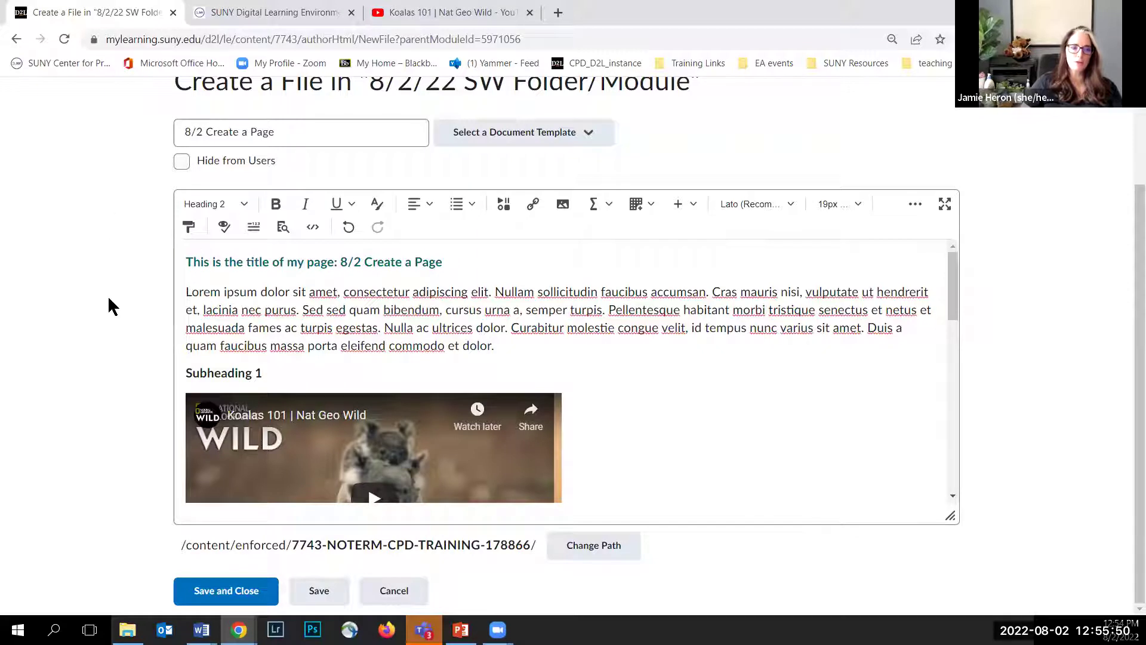
Save and close the 8/2 Create a Page file and view the beginning of the saved page
{"action": "left_click", "coordinate": [204, 594]}
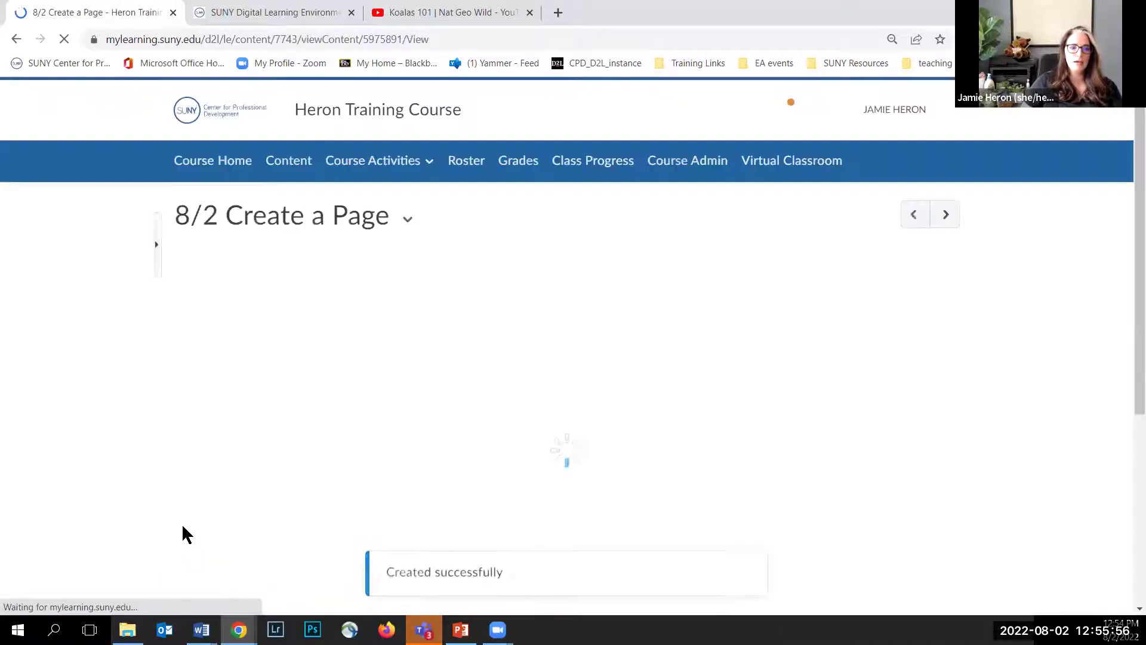
{"action": "scroll", "coordinate": [772, 412], "scroll_direction": "down", "scroll_amount": 2}
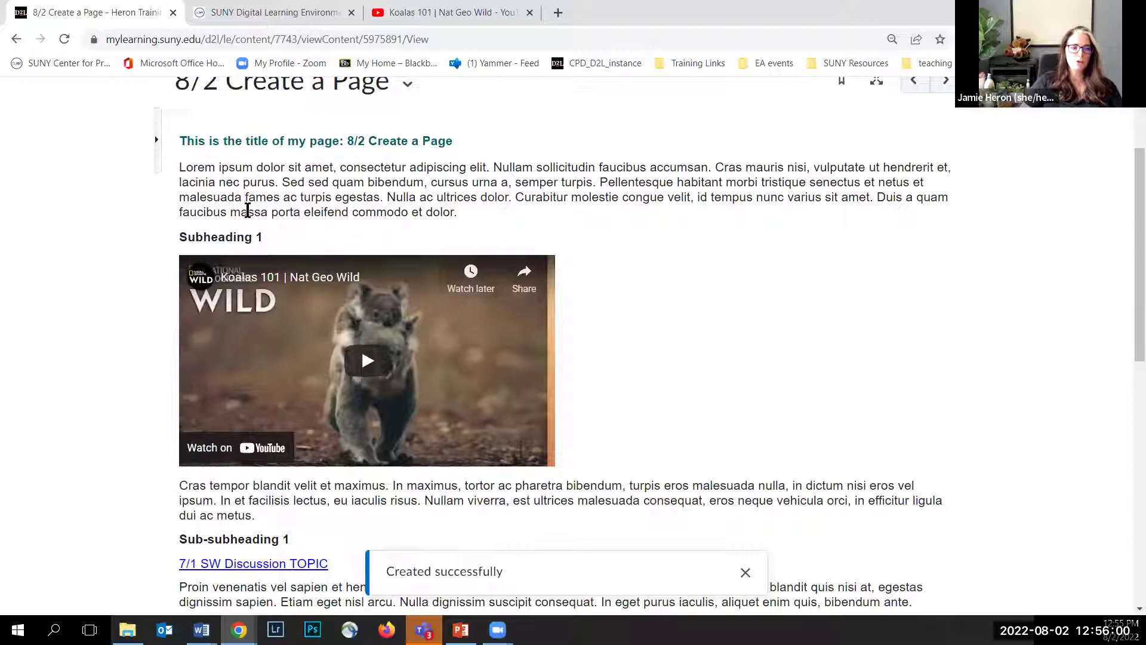
{"action": "scroll", "coordinate": [230, 537], "scroll_direction": "down", "scroll_amount": 3}
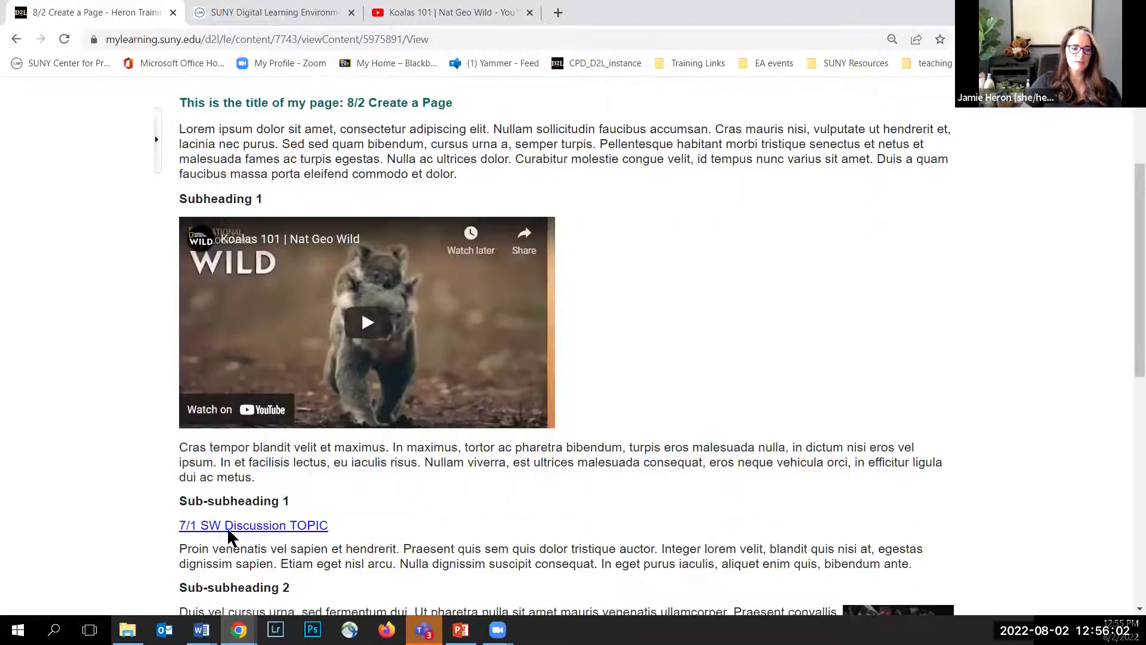
{"action": "scroll", "coordinate": [418, 315], "scroll_direction": "up", "scroll_amount": 1}
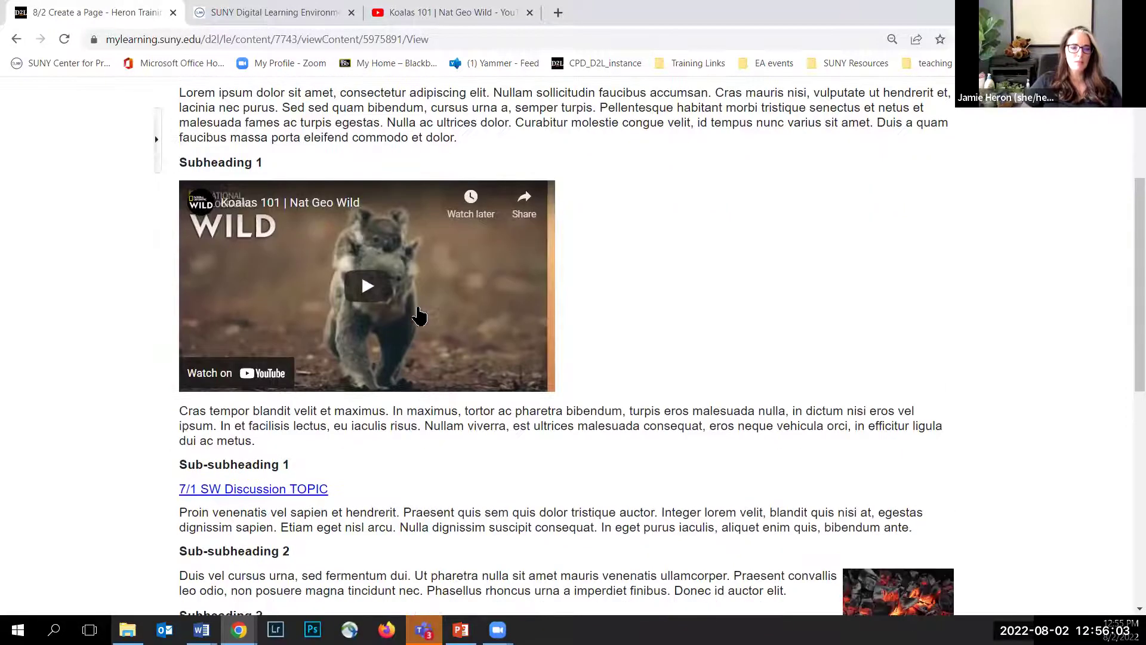
Briefly play and pause the embedded Koalas 101 video, and review the discussion link, image and small-text paragraph on the saved page
{"action": "left_click", "coordinate": [358, 291]}
{"action": "left_click", "coordinate": [203, 378]}
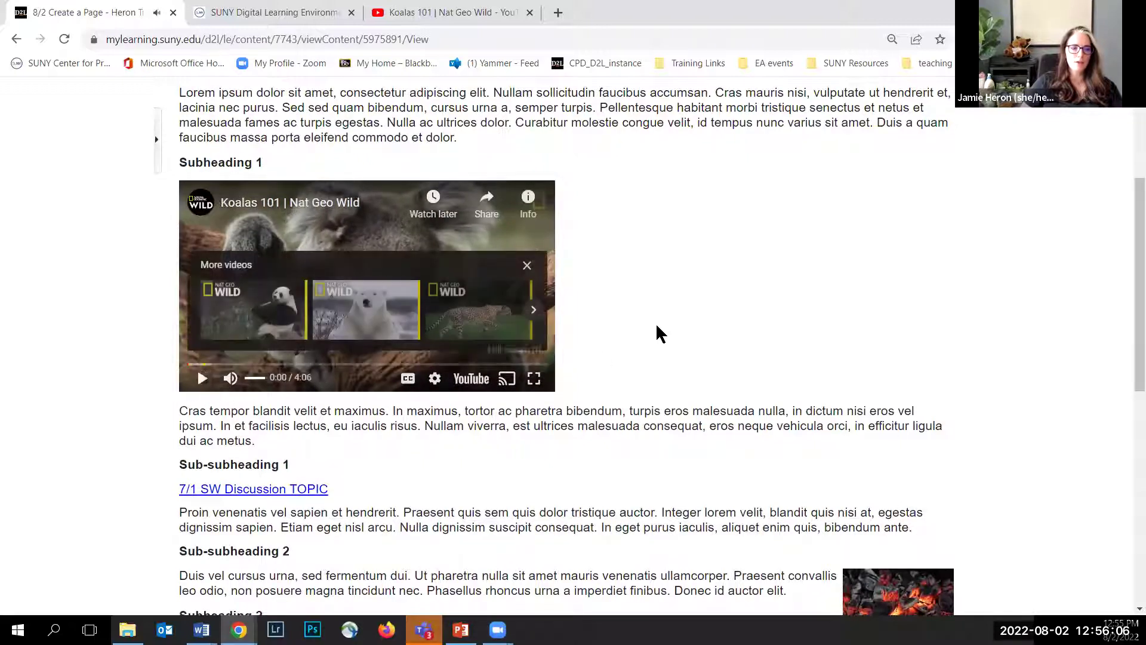
{"action": "scroll", "coordinate": [671, 317], "scroll_direction": "down", "scroll_amount": 3}
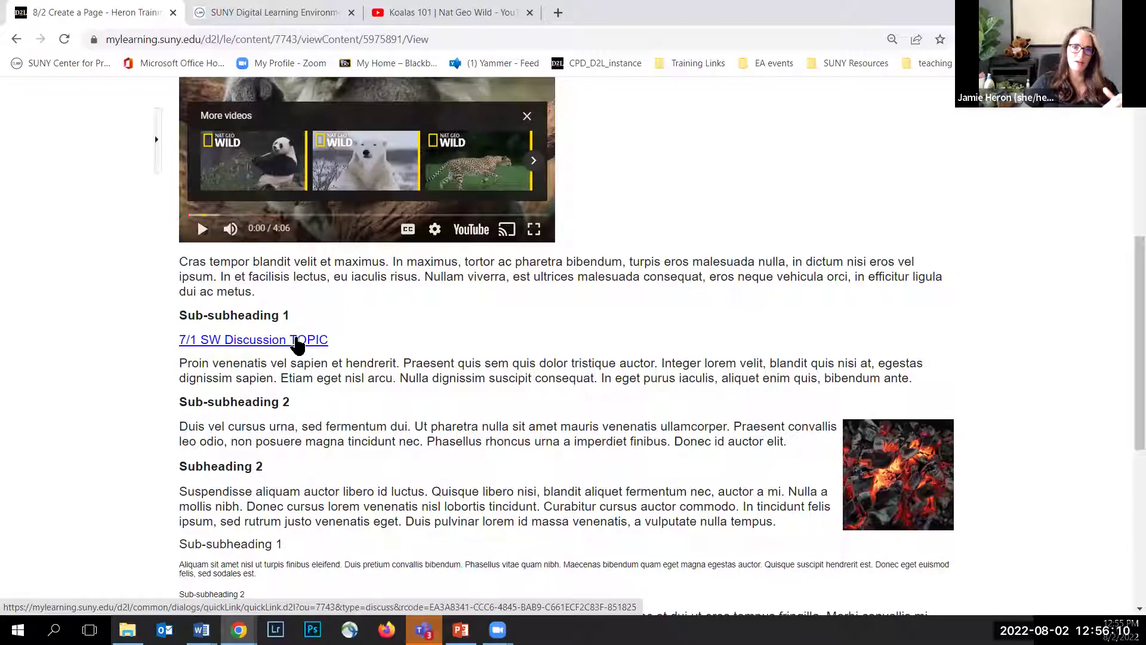
{"action": "scroll", "coordinate": [442, 343], "scroll_direction": "down", "scroll_amount": 3}
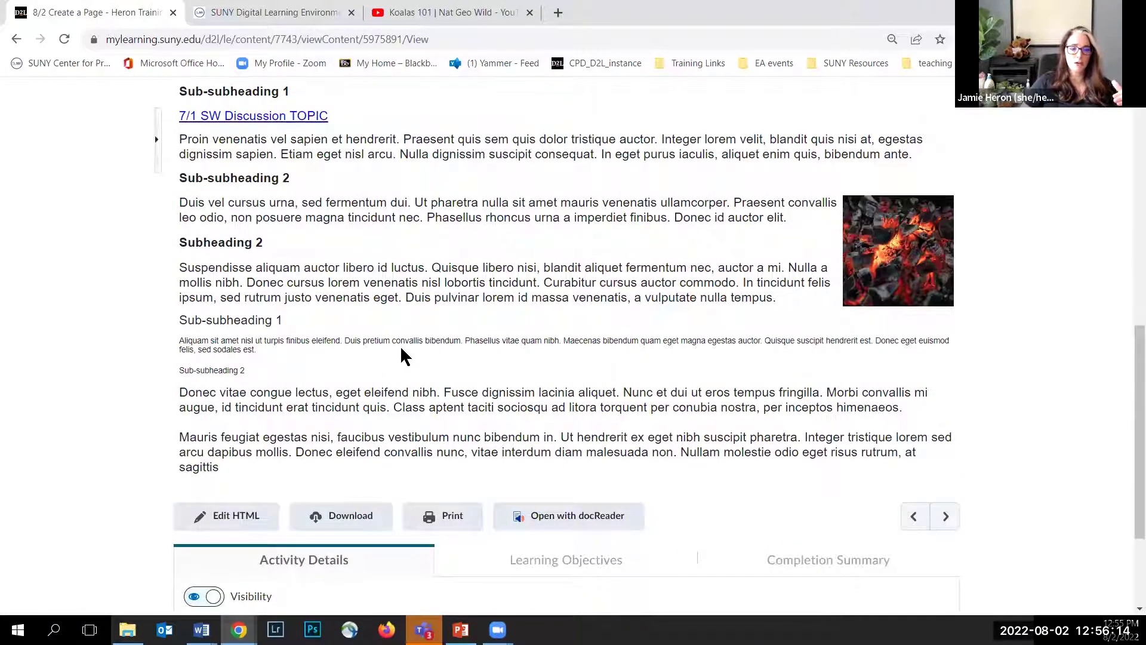
{"action": "left_click_drag", "start_coordinate": [404, 341], "coordinate": [497, 341]}
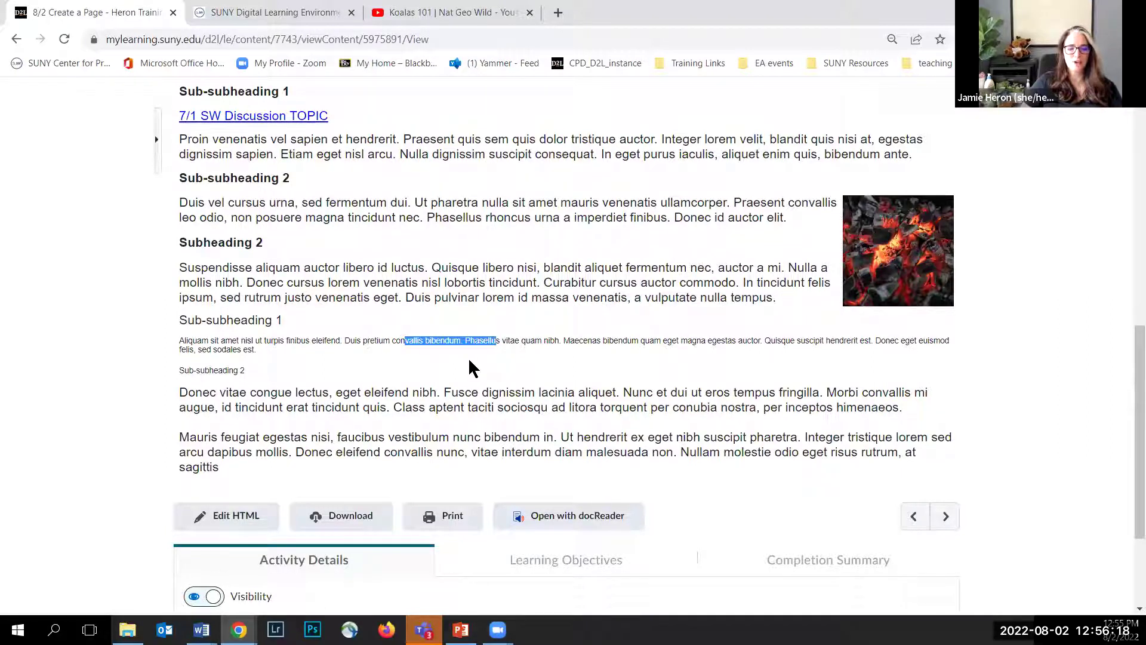
{"action": "scroll", "coordinate": [468, 358], "scroll_direction": "up", "scroll_amount": 10}
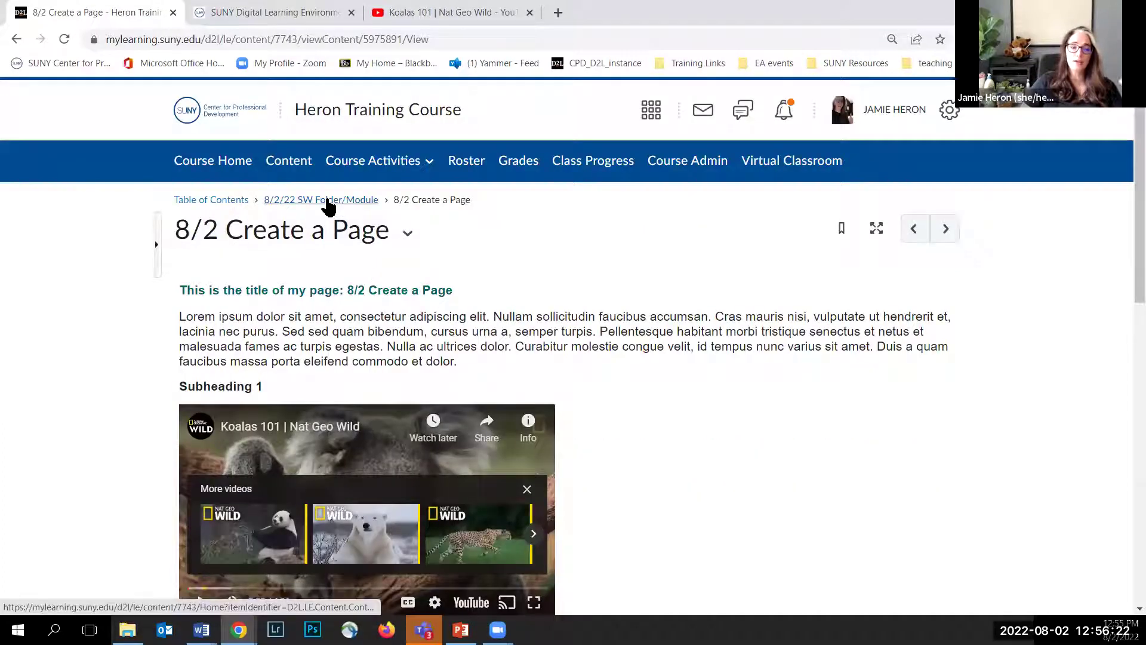
In the 8/2/22 SW Folder/Module, move 8/2 Create a Page between 8/2 Module Introduction and 8/2 Accordions Demo
{"action": "left_click", "coordinate": [329, 202]}
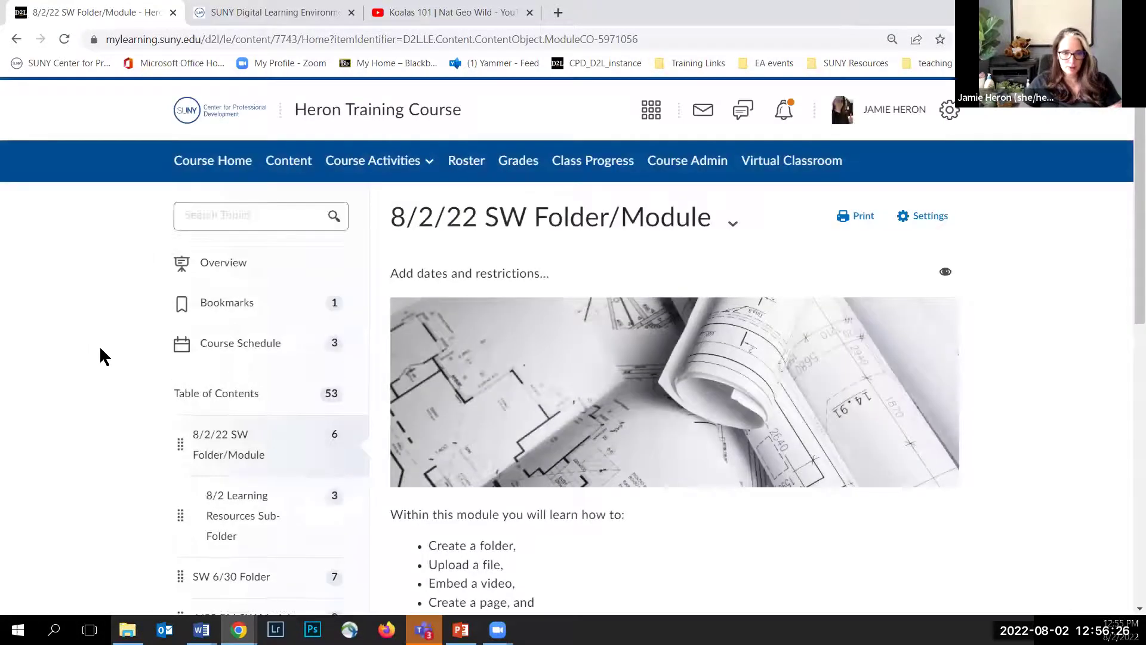
{"action": "scroll", "coordinate": [386, 387], "scroll_direction": "down", "scroll_amount": 10}
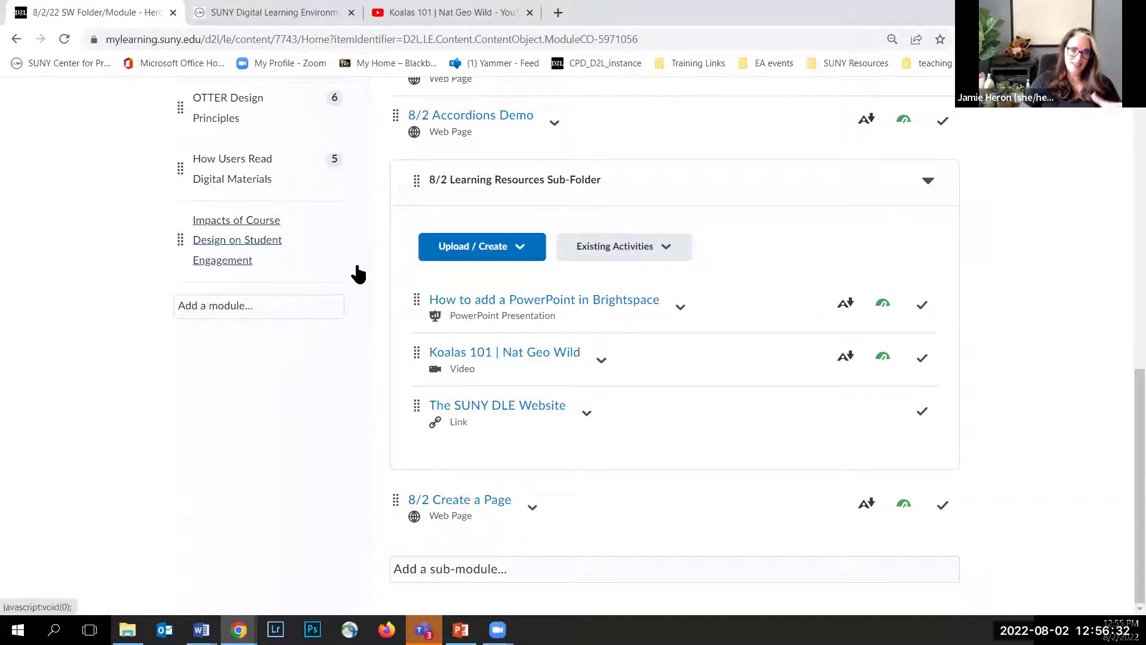
{"action": "scroll", "coordinate": [388, 414], "scroll_direction": "up", "scroll_amount": 1}
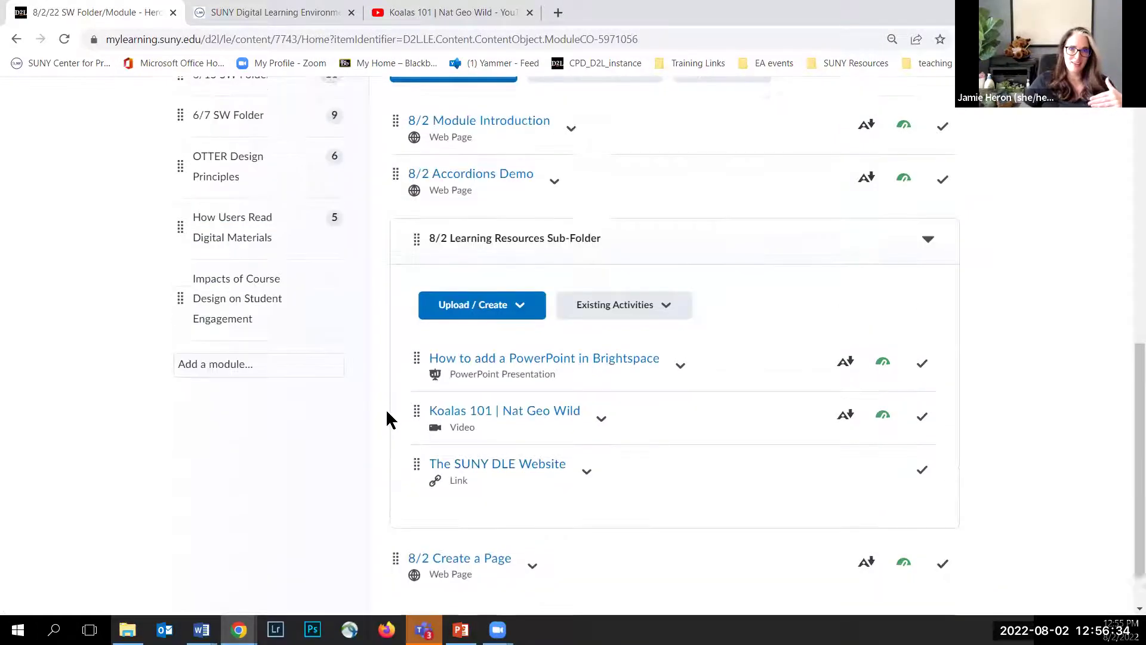
{"action": "left_click_drag", "start_coordinate": [393, 577], "coordinate": [417, 184]}
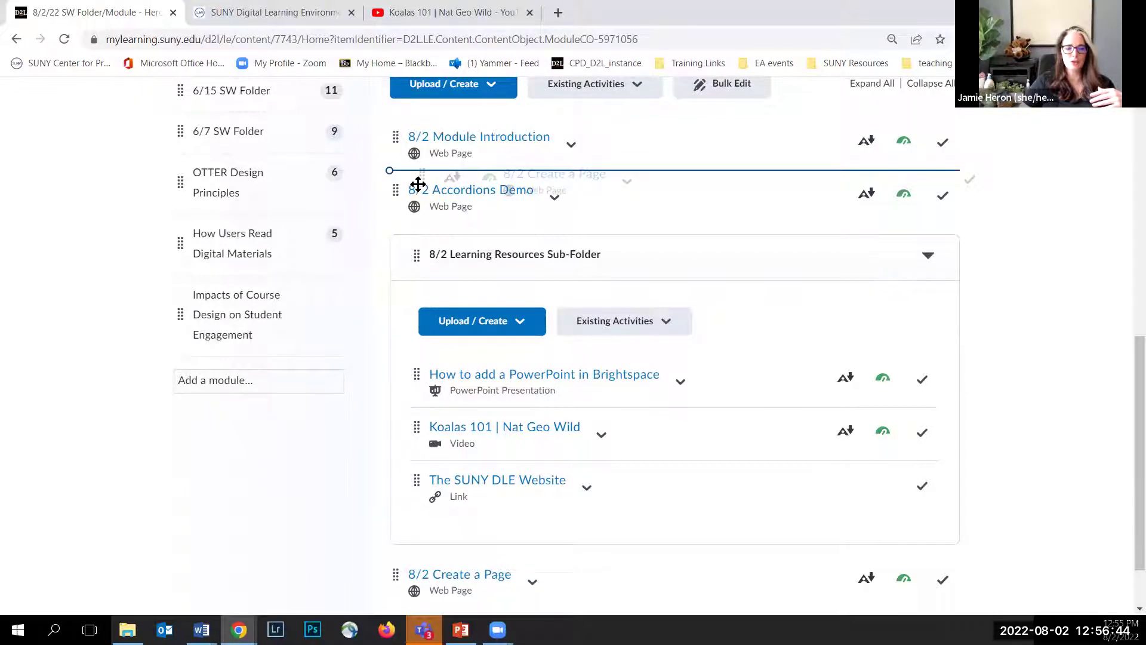
{"action": "left_click_drag", "start_coordinate": [418, 184], "coordinate": [418, 183]}
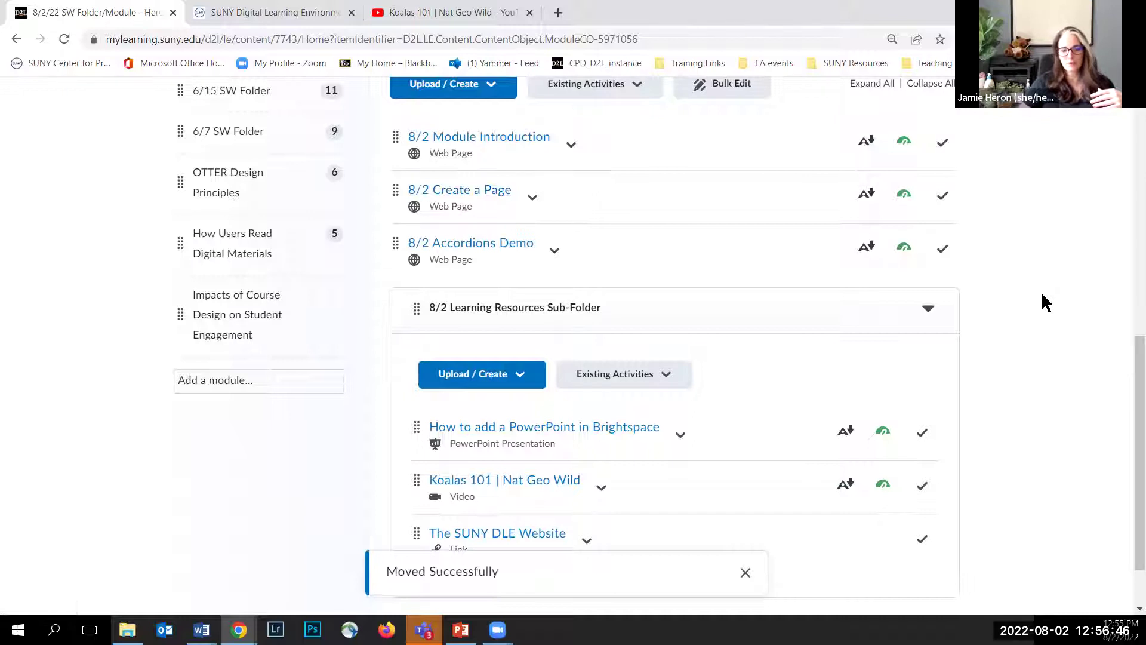
Open the 8/2 Module Introduction page for HTML editing and check its title
{"action": "scroll", "coordinate": [1040, 291], "scroll_direction": "up", "scroll_amount": 3}
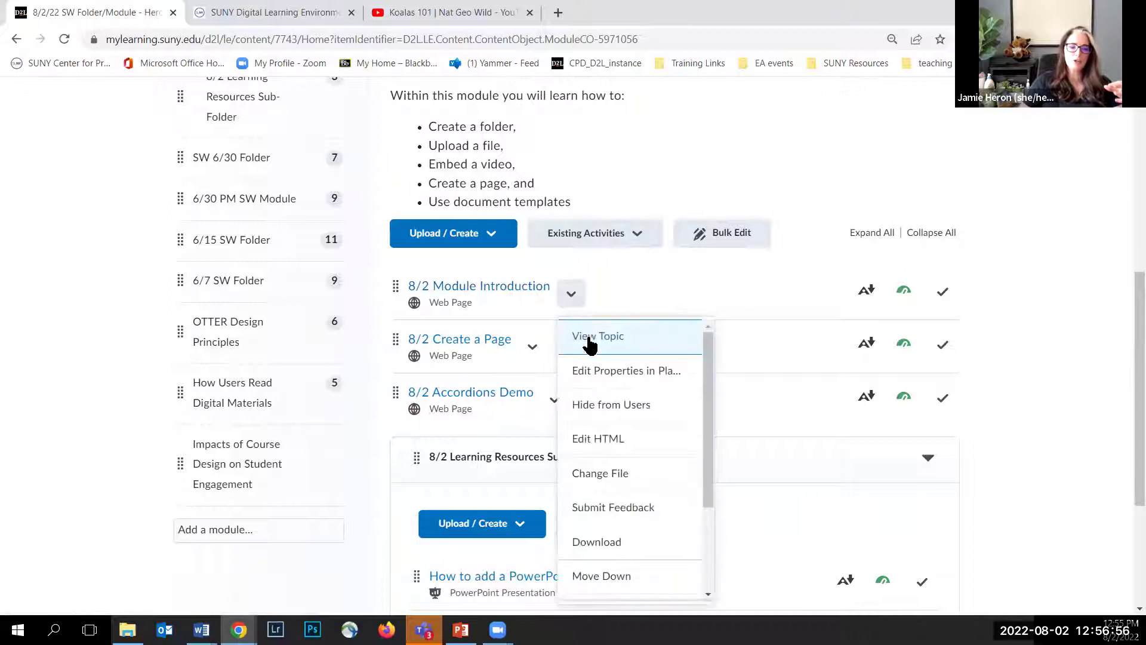
{"action": "left_click", "coordinate": [598, 444]}
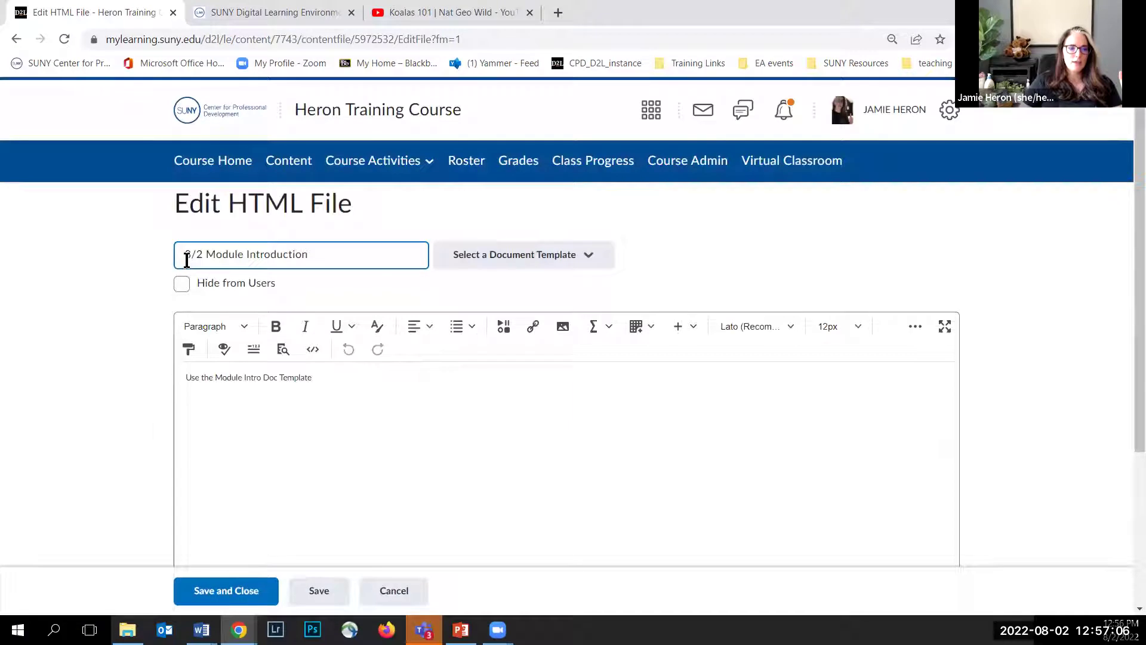
{"action": "left_click_drag", "start_coordinate": [184, 254], "coordinate": [338, 256]}
{"action": "left_click", "coordinate": [351, 307]}
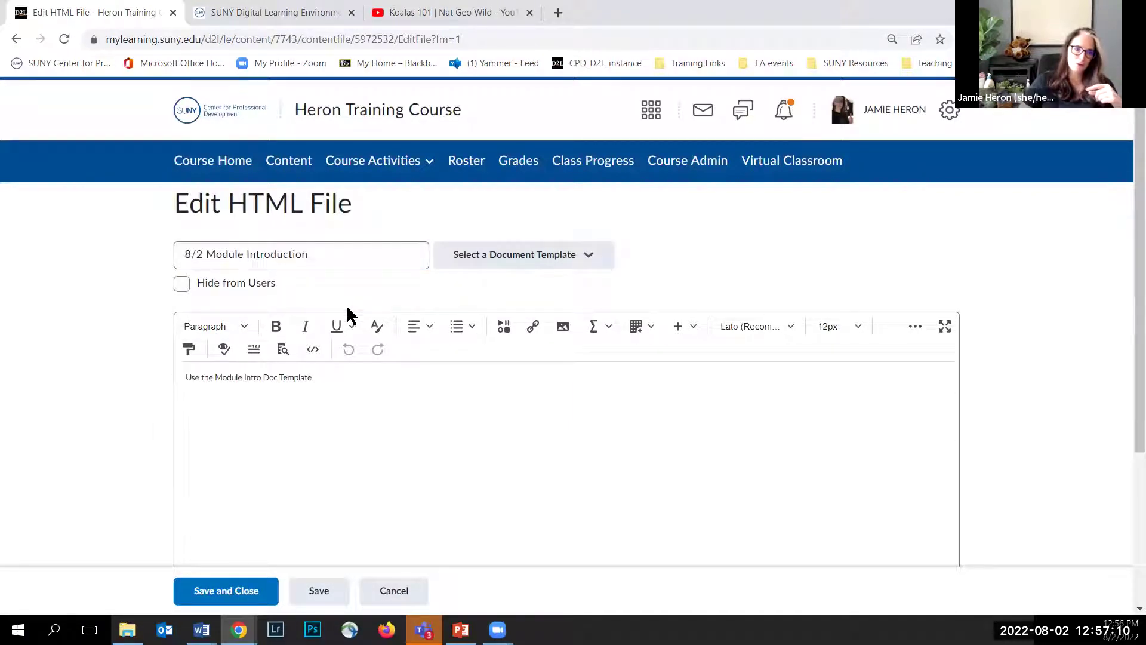
Apply the 02_module_intro document template to the 8/2 Module Introduction page, replacing its existing content
{"action": "left_click_drag", "start_coordinate": [325, 379], "coordinate": [181, 394]}
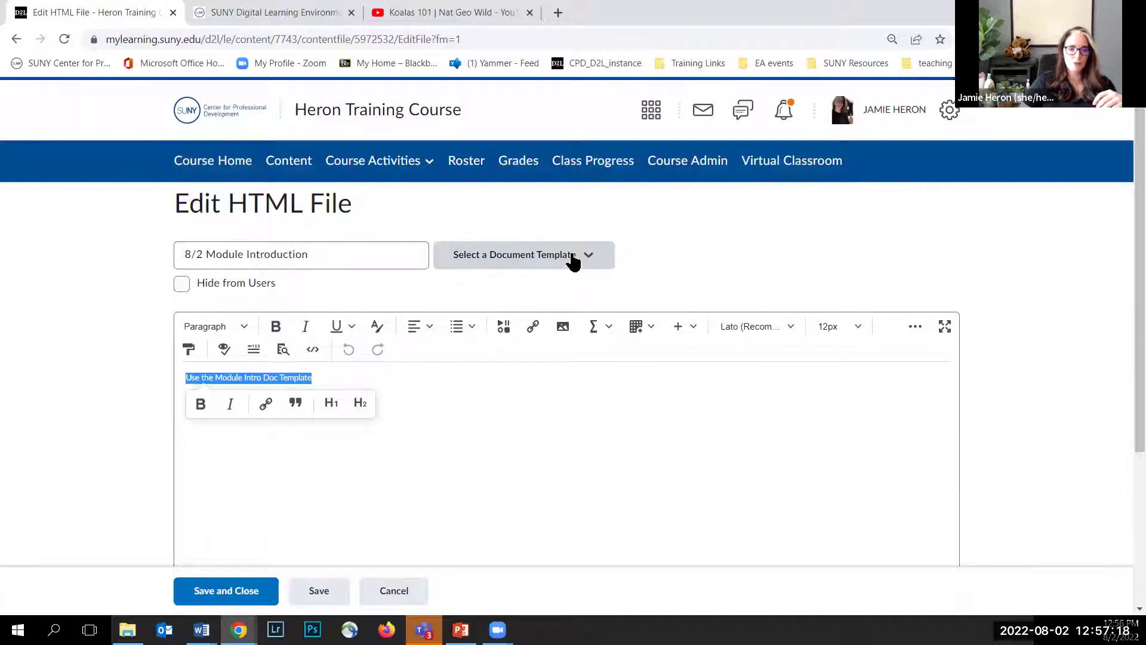
{"action": "left_click", "coordinate": [584, 259]}
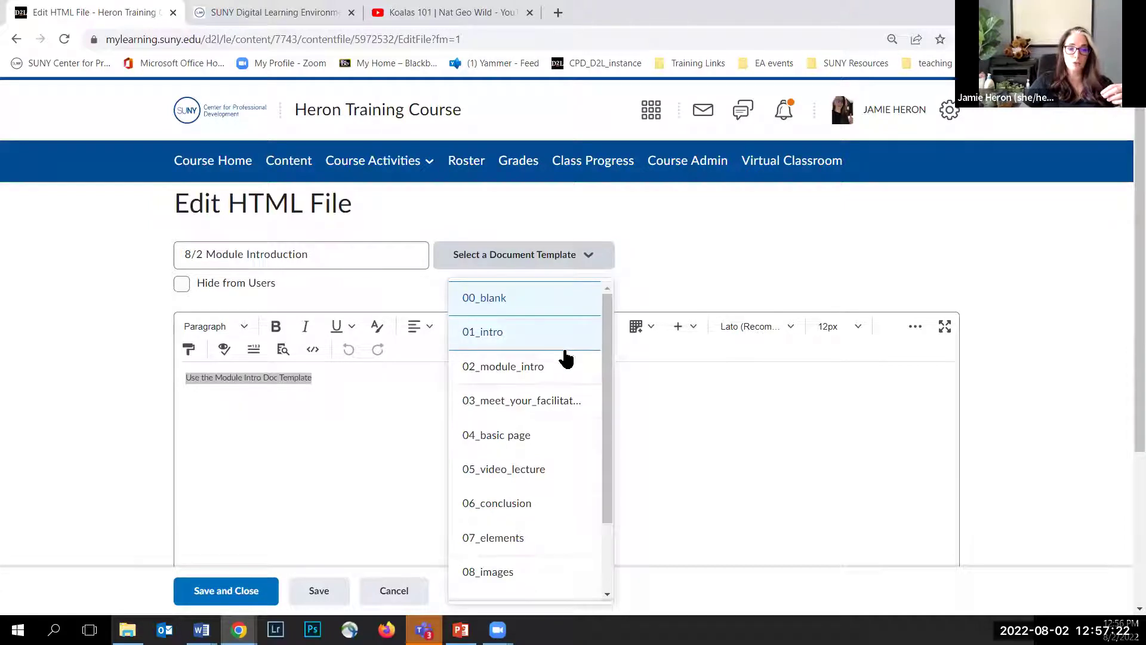
{"action": "left_click_drag", "start_coordinate": [606, 366], "coordinate": [596, 455]}
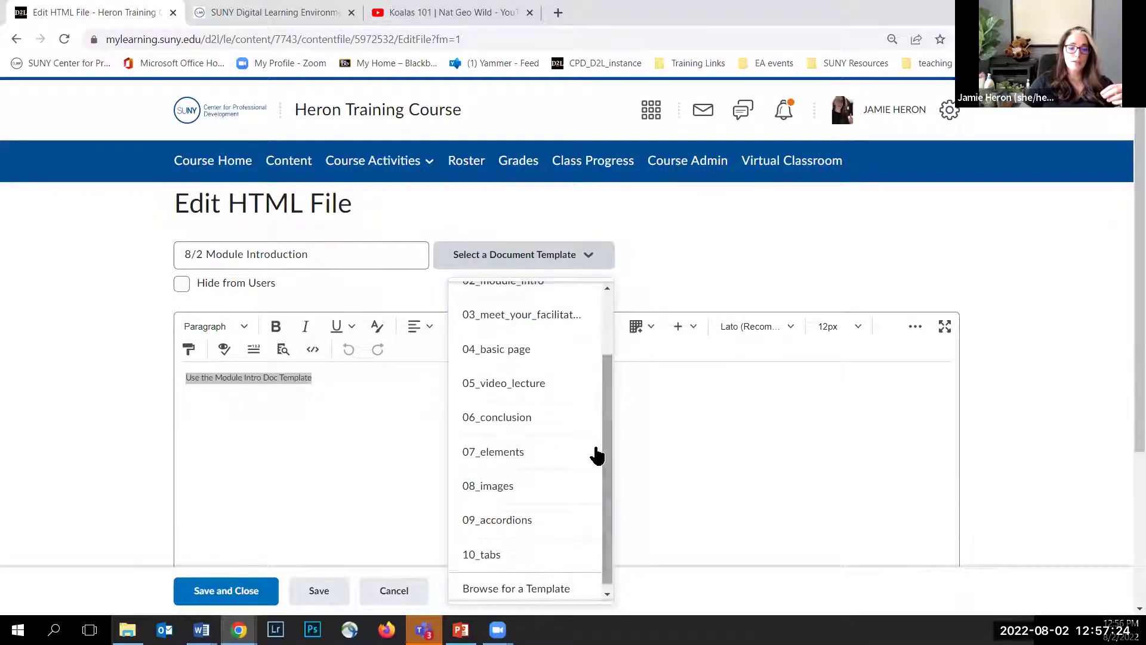
{"action": "scroll", "coordinate": [517, 453], "scroll_direction": "up", "scroll_amount": 3}
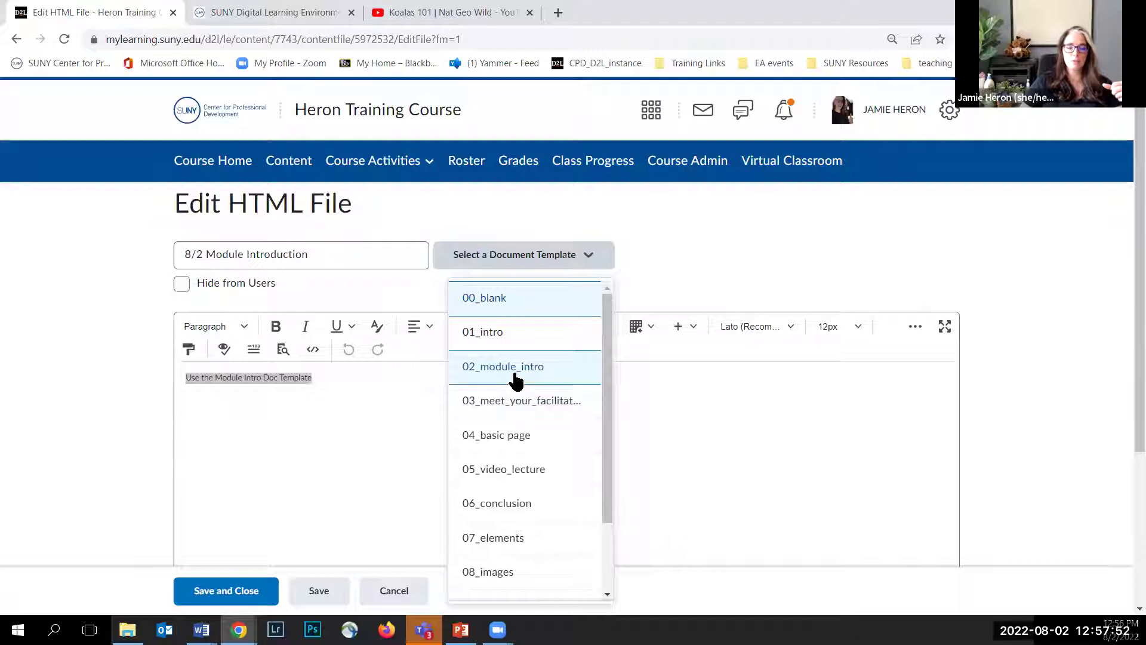
{"action": "left_click", "coordinate": [514, 373]}
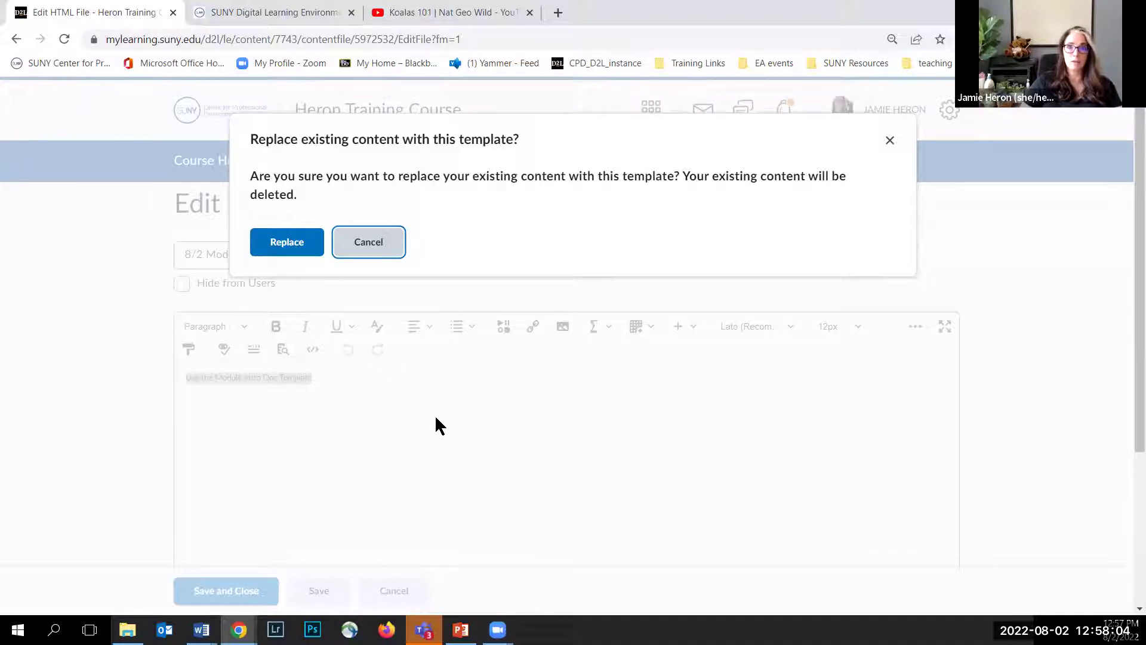
{"action": "left_click", "coordinate": [290, 258]}
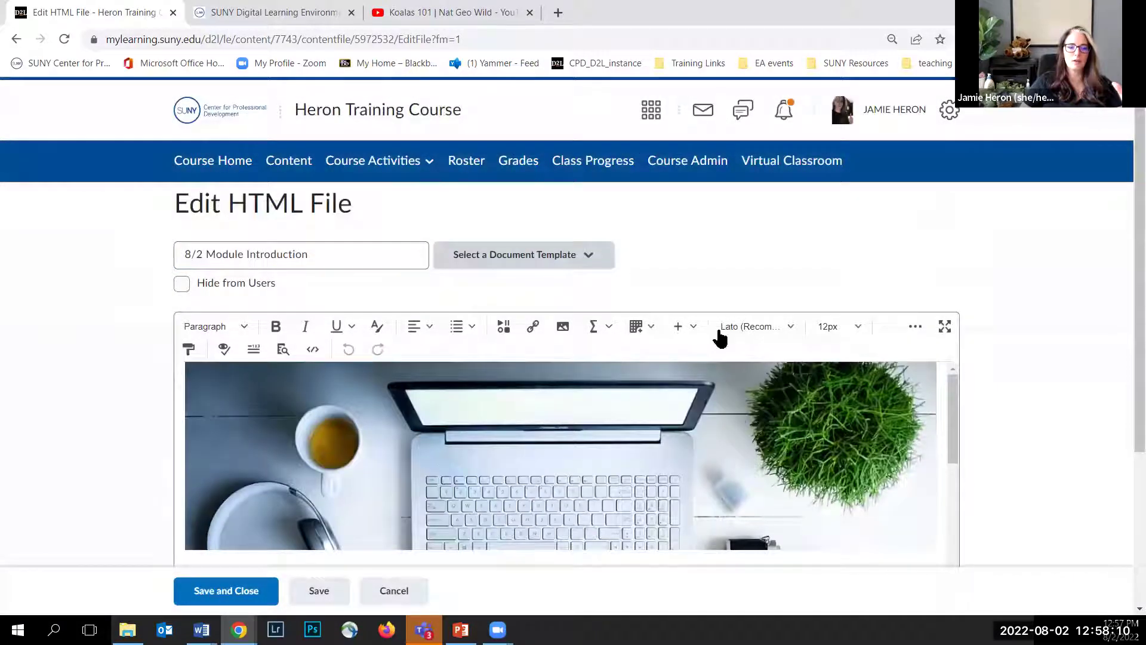
Expand the editor to full screen and review the template's banner, introduction text and recommended banner image size
{"action": "left_click", "coordinate": [944, 328]}
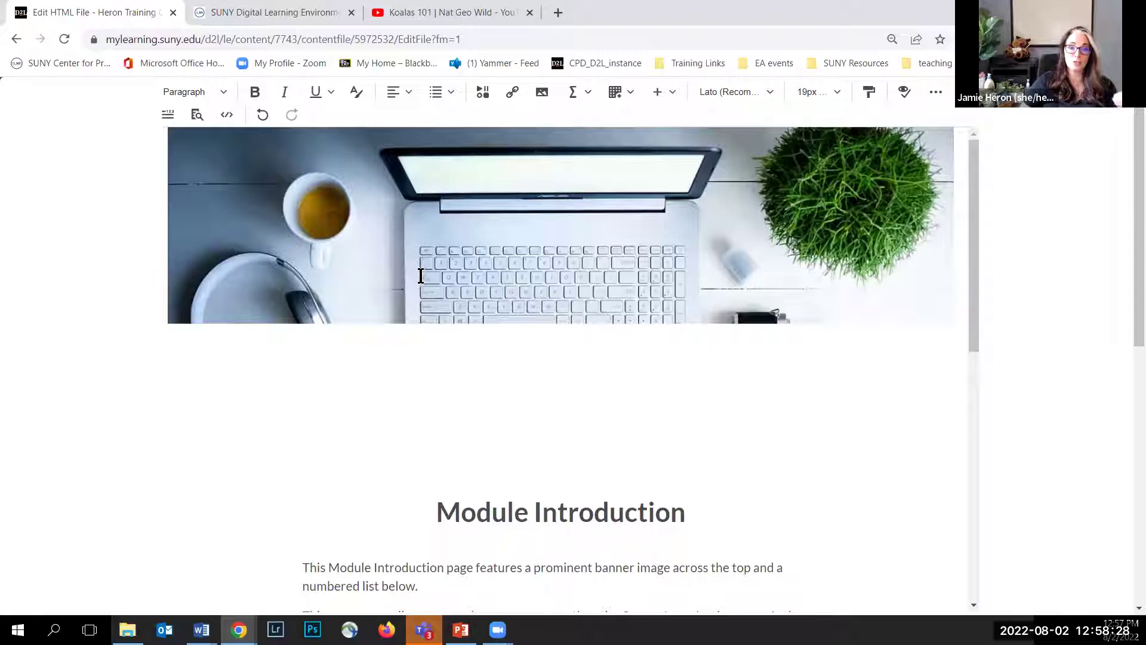
{"action": "scroll", "coordinate": [408, 312], "scroll_direction": "down", "scroll_amount": 3}
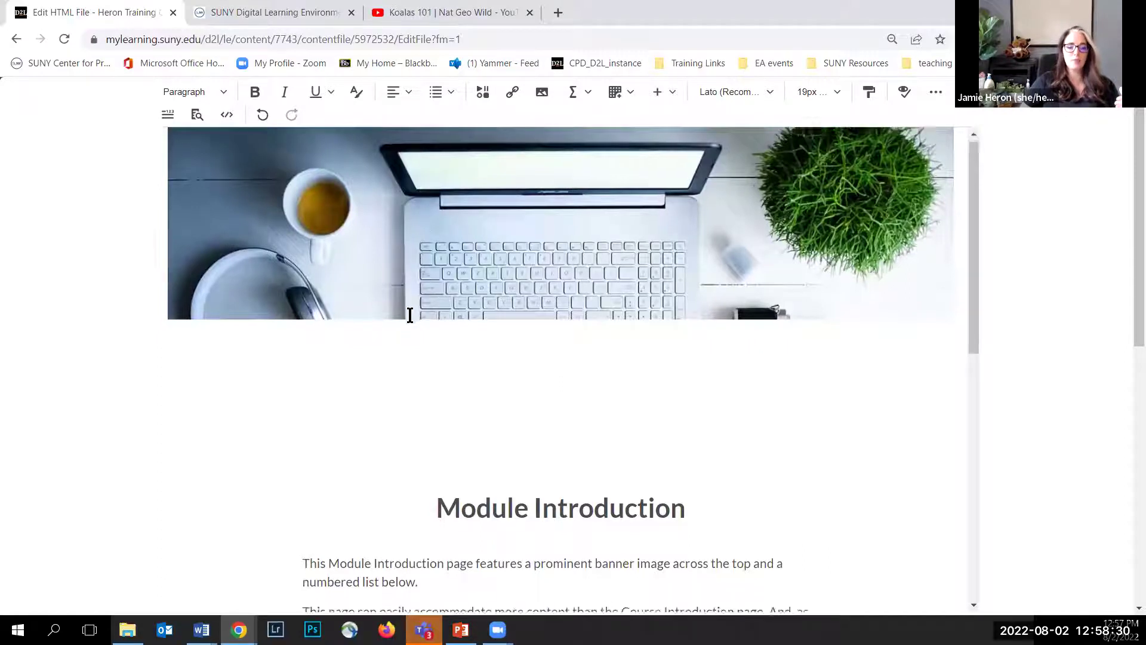
{"action": "scroll", "coordinate": [408, 311], "scroll_direction": "down", "scroll_amount": 1}
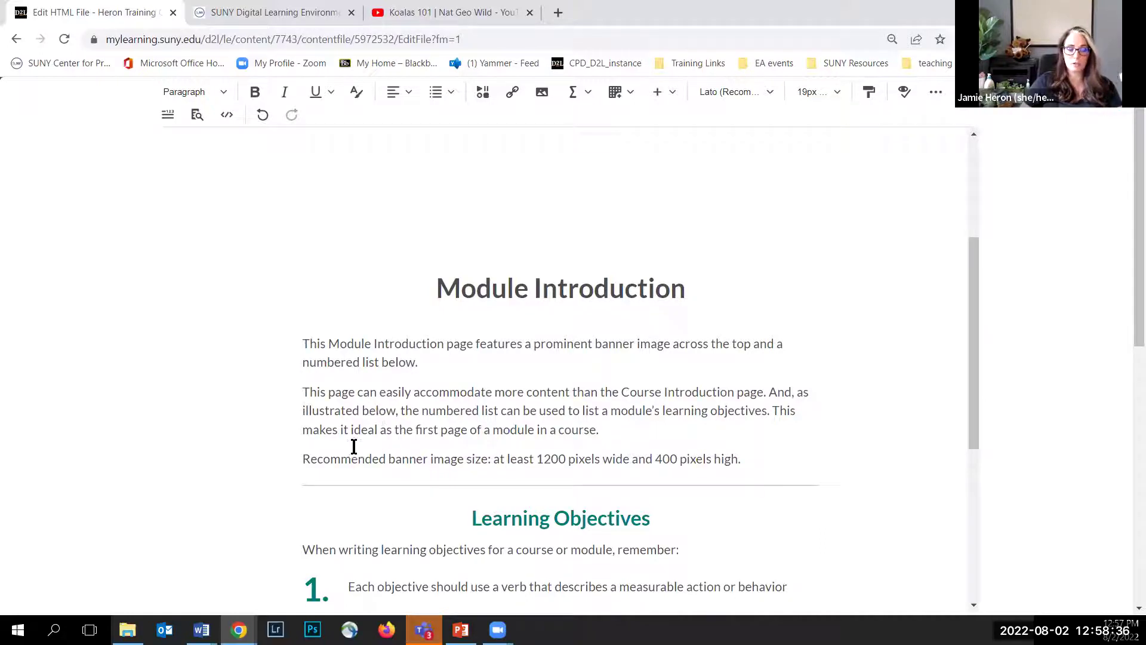
{"action": "left_click_drag", "start_coordinate": [537, 459], "coordinate": [681, 461]}
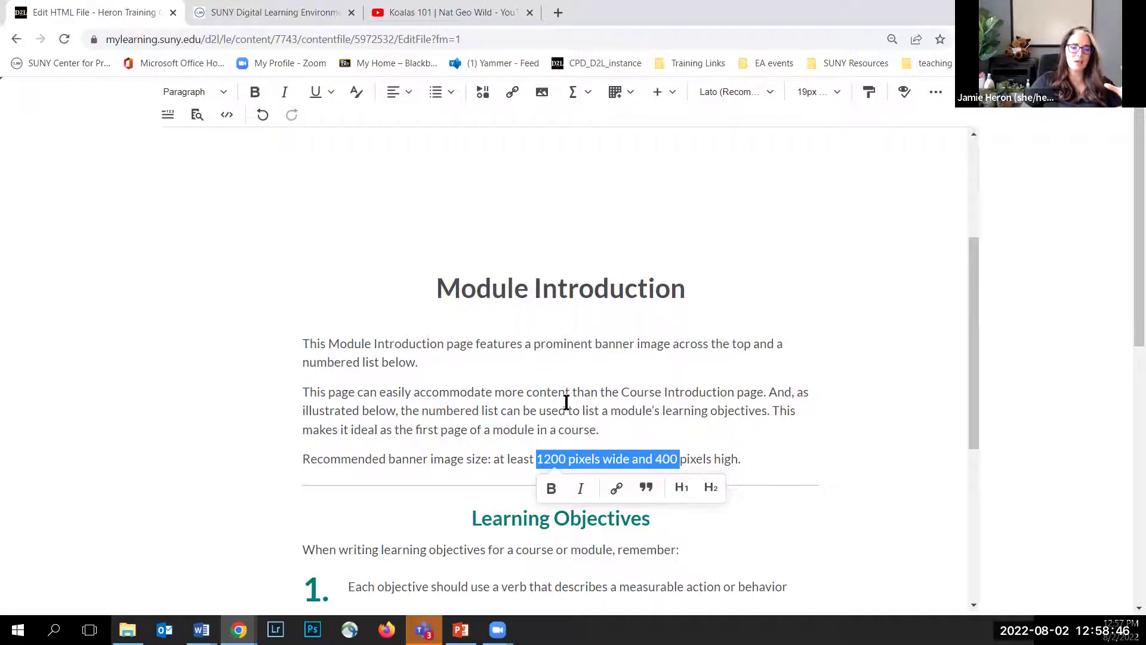
{"action": "scroll", "coordinate": [517, 366], "scroll_direction": "up", "scroll_amount": 3}
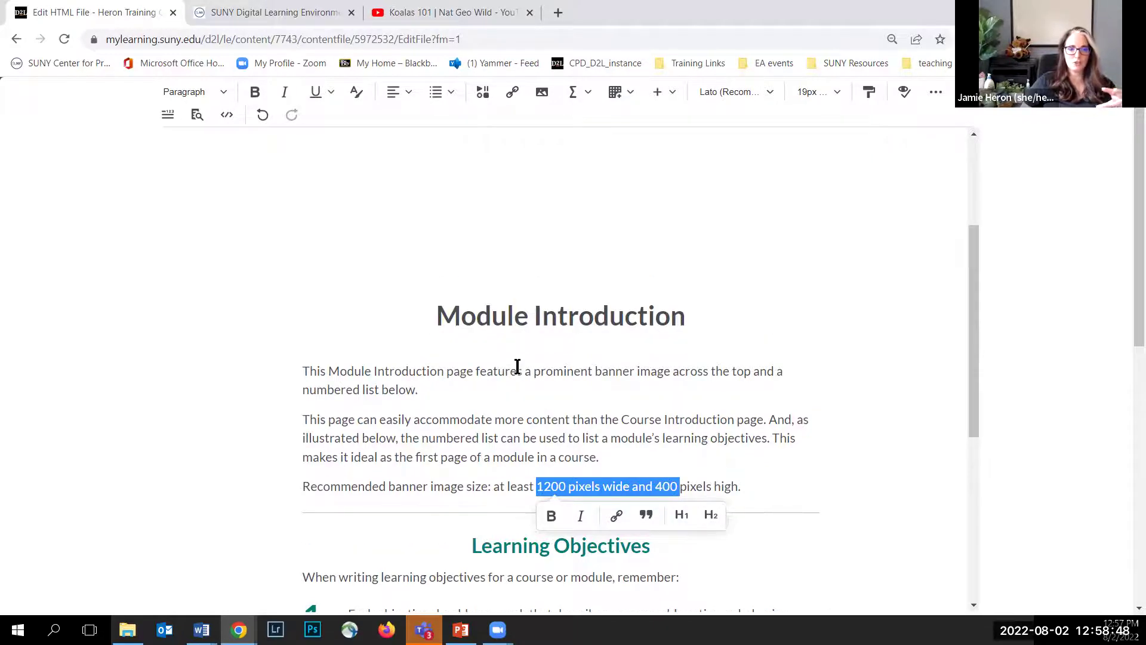
{"action": "scroll", "coordinate": [518, 367], "scroll_direction": "up", "scroll_amount": 1}
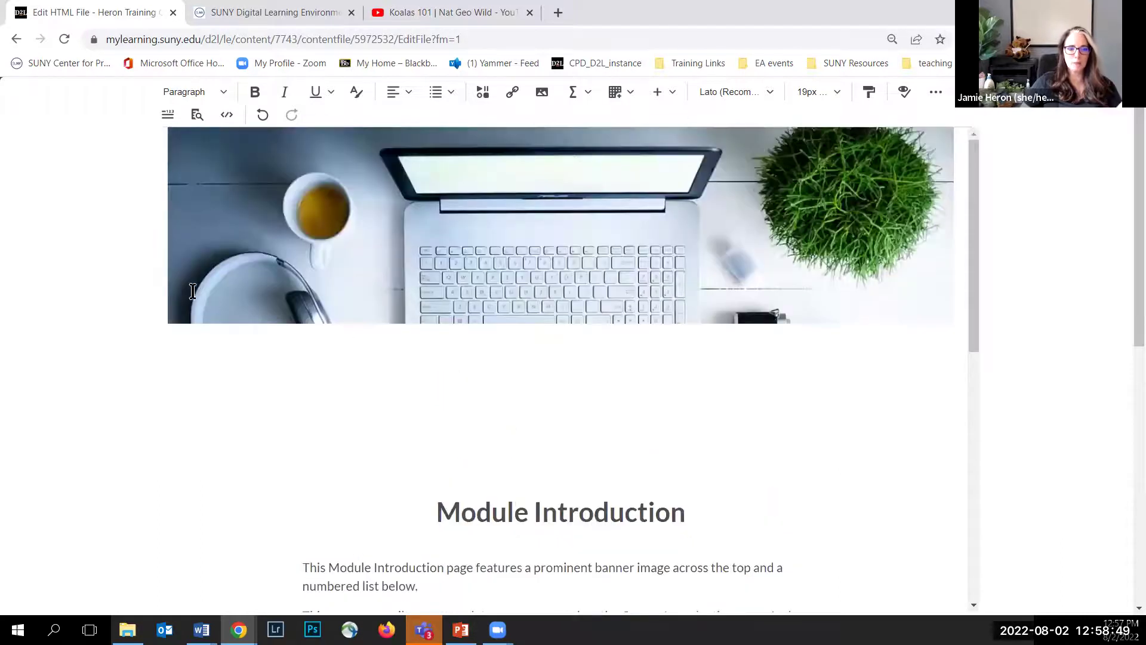
Replace the template's laptop banner with ui.png from the computer, marking the new image as decorative
{"action": "left_click", "coordinate": [294, 197]}
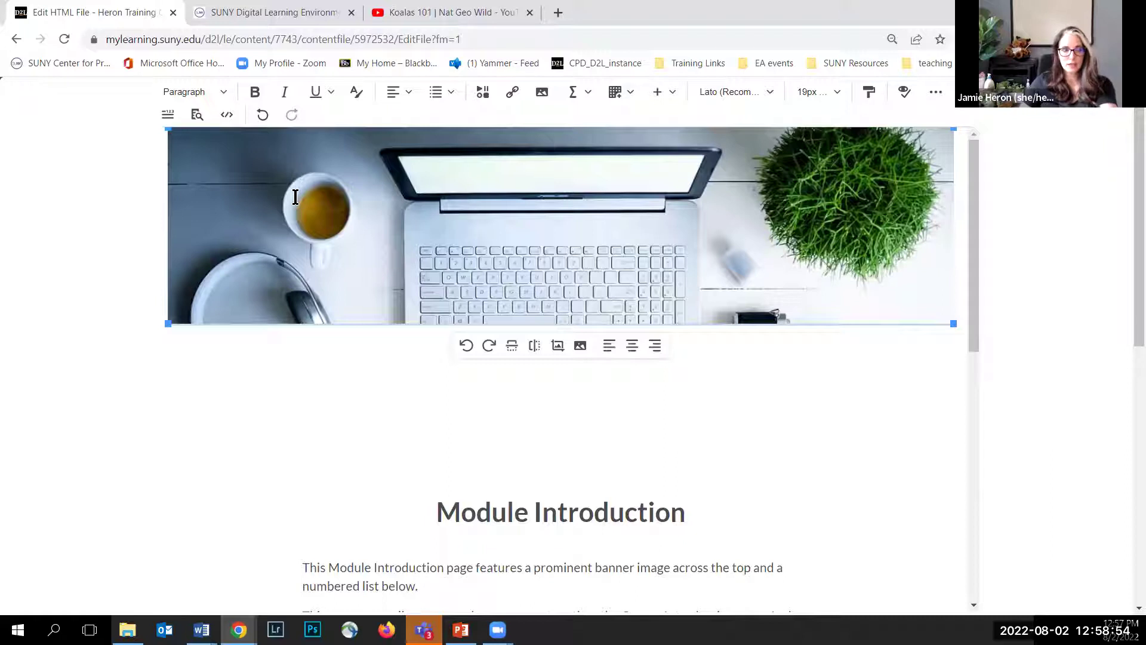
{"action": "key", "text": "Delete"}
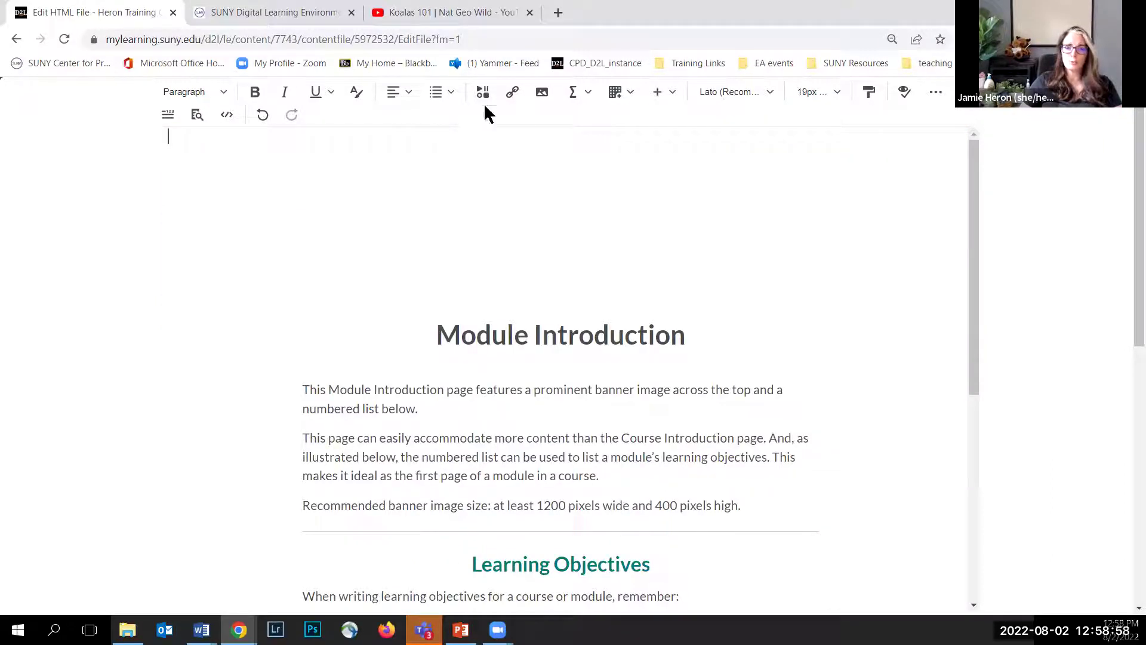
{"action": "left_click", "coordinate": [542, 93]}
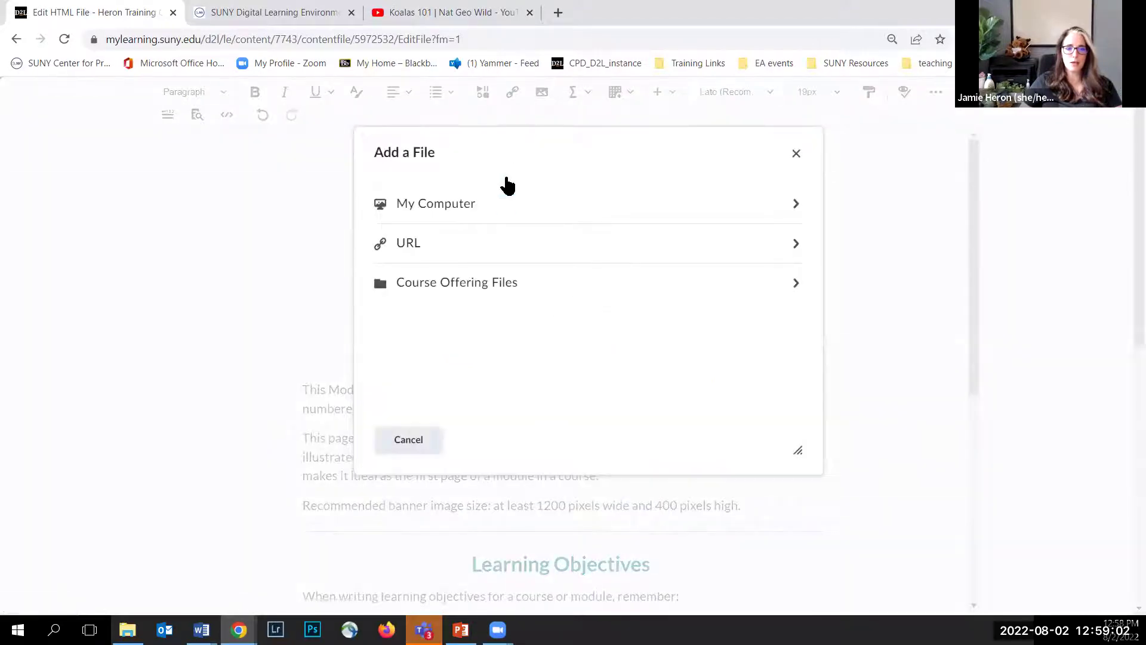
{"action": "left_click", "coordinate": [488, 203]}
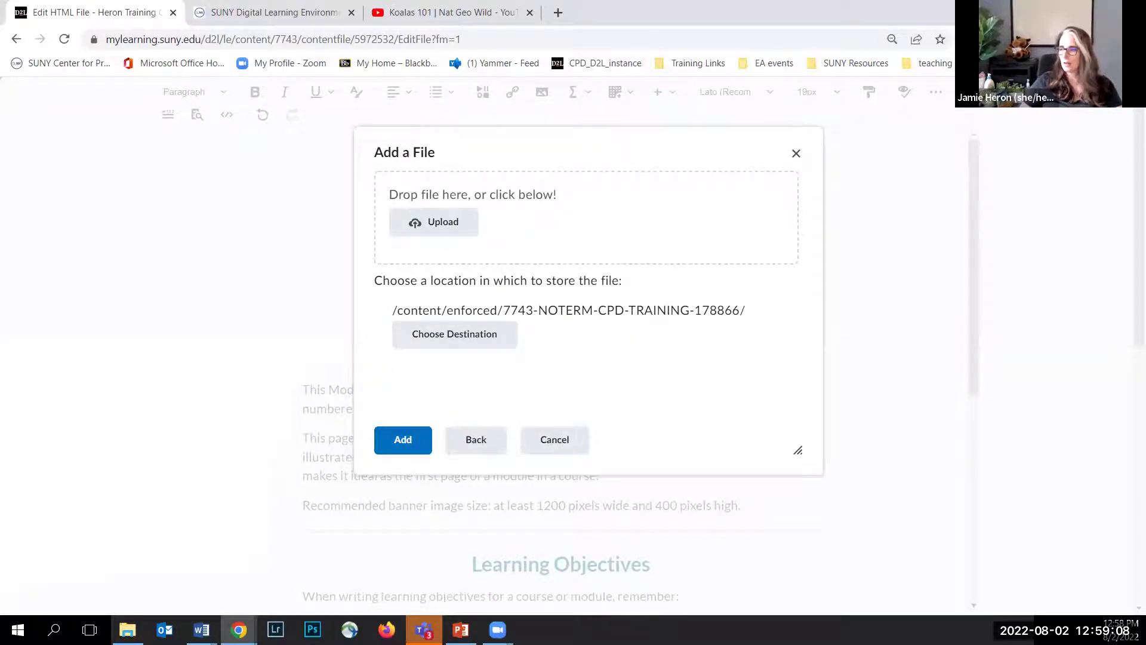
{"action": "left_click_drag", "start_coordinate": [1059, 349], "coordinate": [575, 232]}
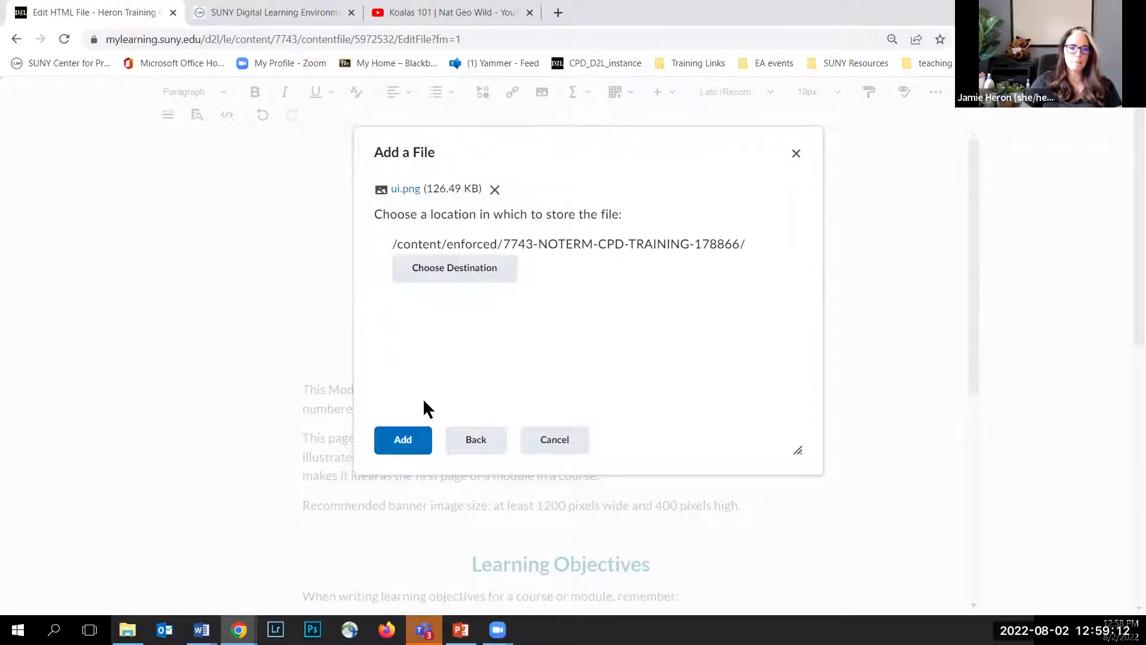
{"action": "left_click", "coordinate": [397, 440]}
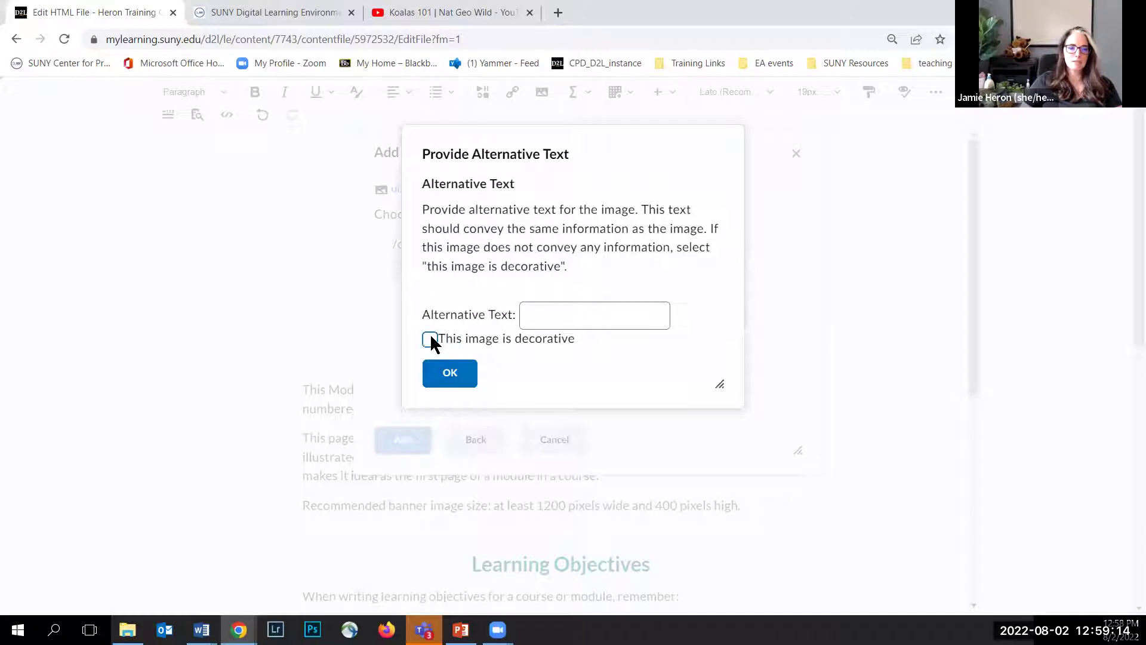
{"action": "left_click", "coordinate": [430, 338]}
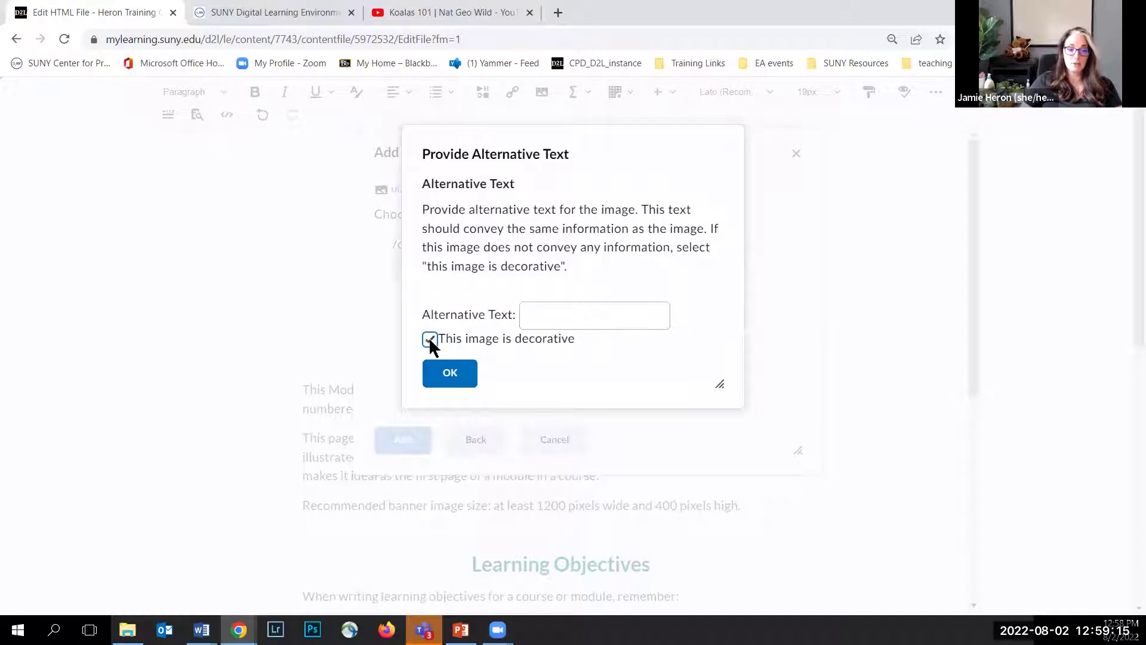
{"action": "left_click", "coordinate": [448, 376]}
{"action": "left_click", "coordinate": [519, 388]}
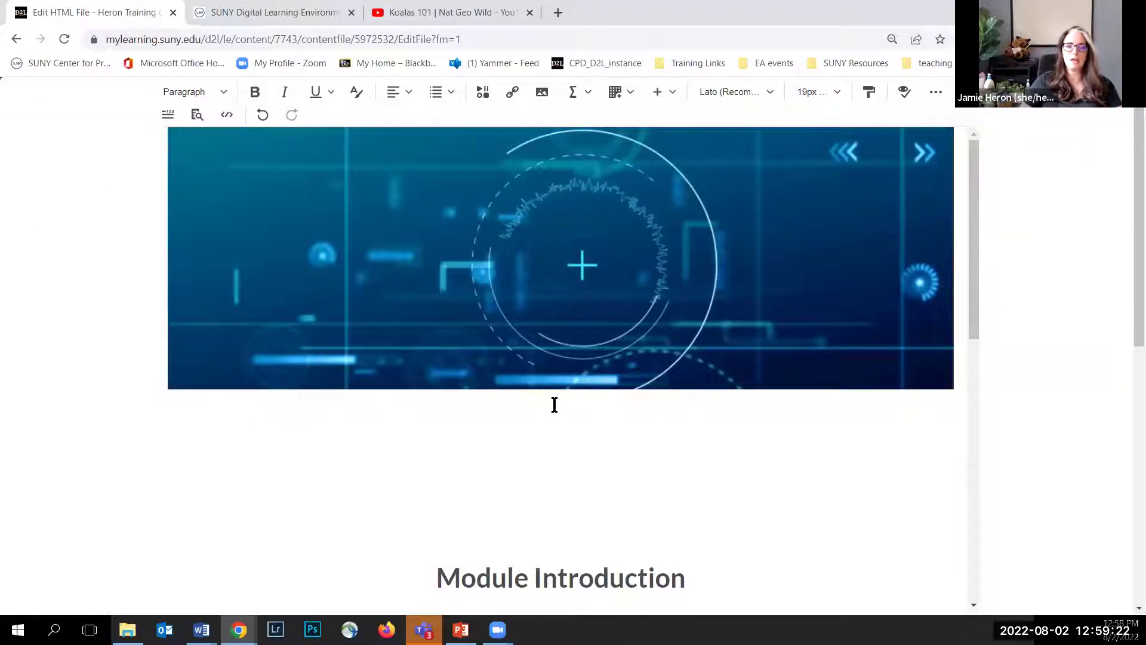
Look over the template text below the new banner and add 8/2 in front of the Module Introduction heading
{"action": "scroll", "coordinate": [460, 403], "scroll_direction": "down", "scroll_amount": 2}
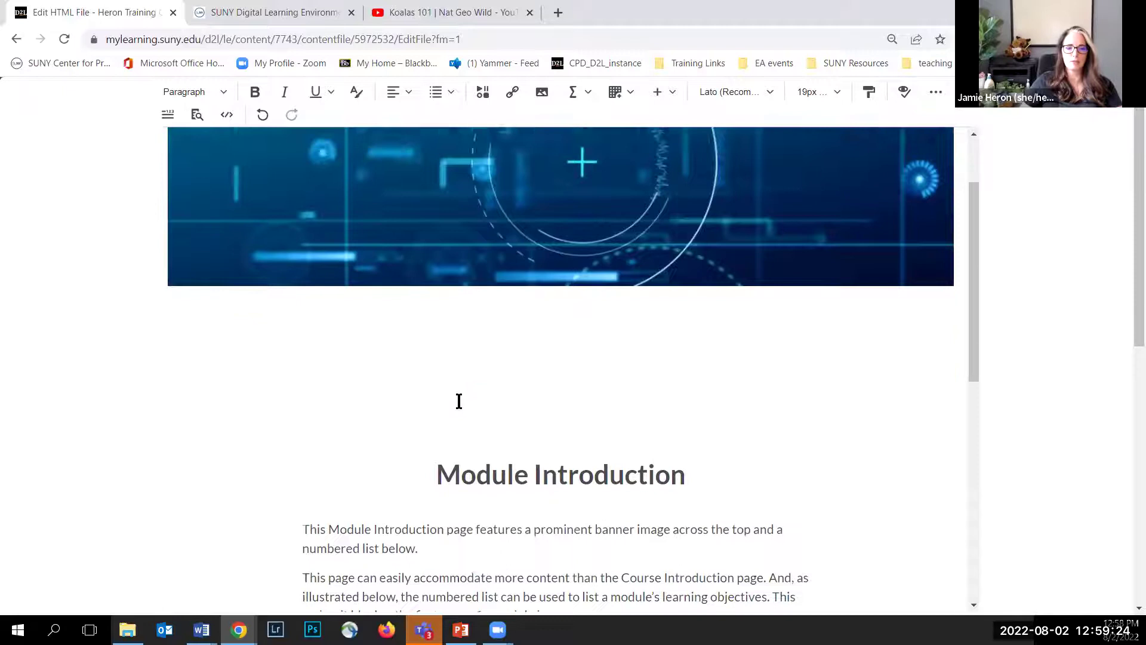
{"action": "scroll", "coordinate": [459, 401], "scroll_direction": "down", "scroll_amount": 2}
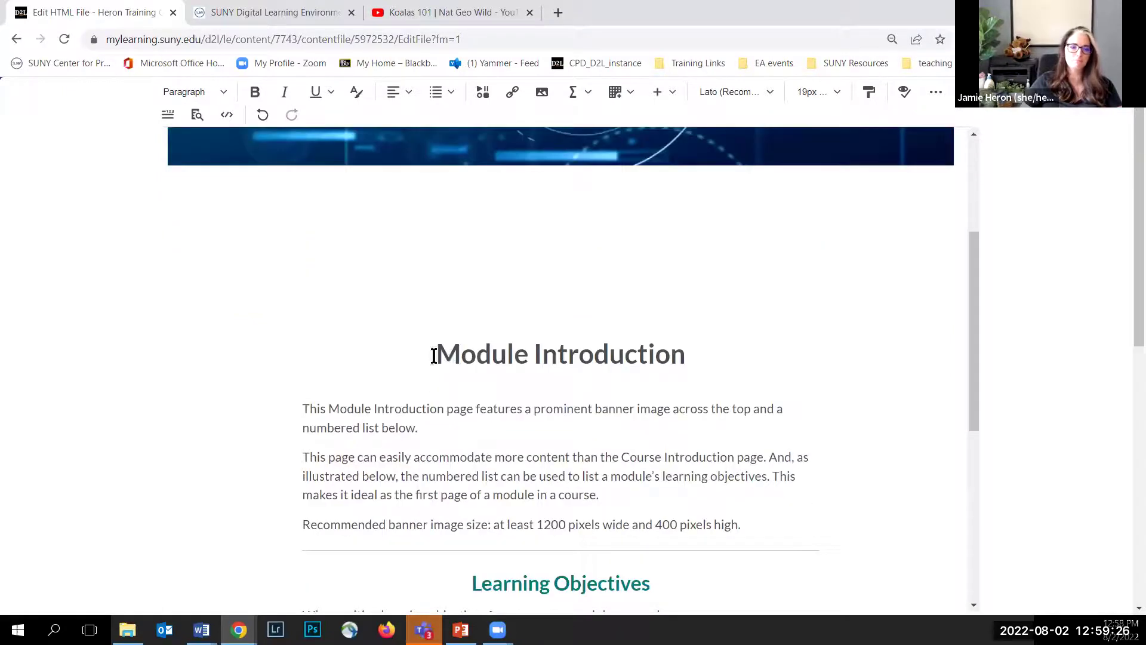
{"action": "scroll", "coordinate": [446, 349], "scroll_direction": "down", "scroll_amount": 1}
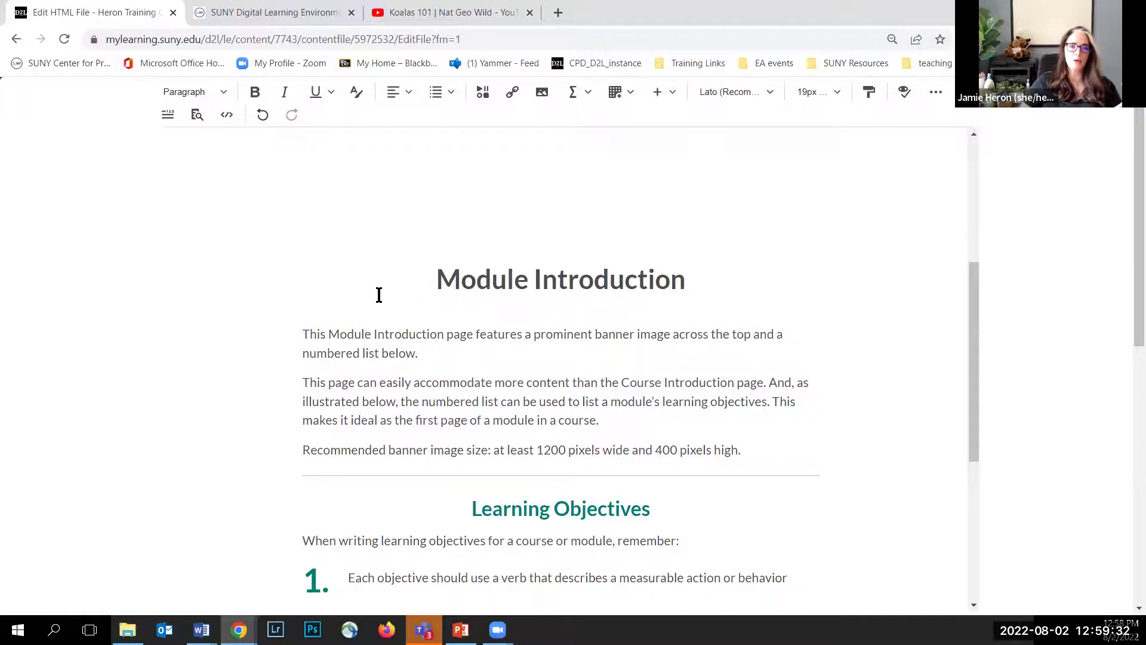
{"action": "scroll", "coordinate": [335, 325], "scroll_direction": "down", "scroll_amount": 1}
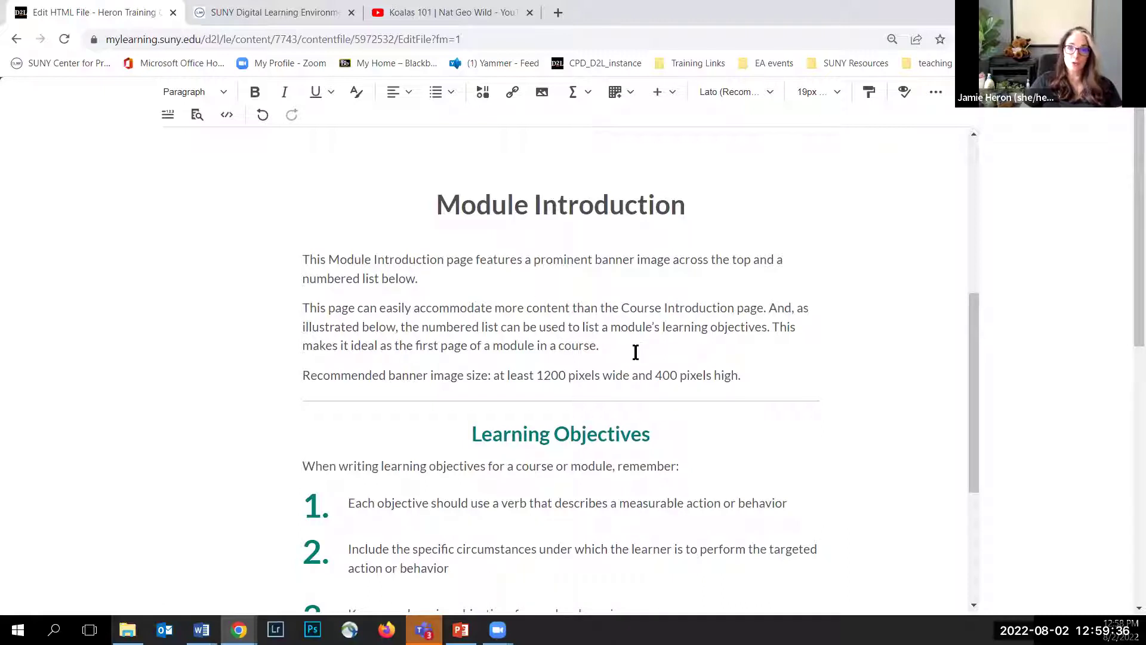
{"action": "scroll", "coordinate": [464, 282], "scroll_direction": "up", "scroll_amount": 4}
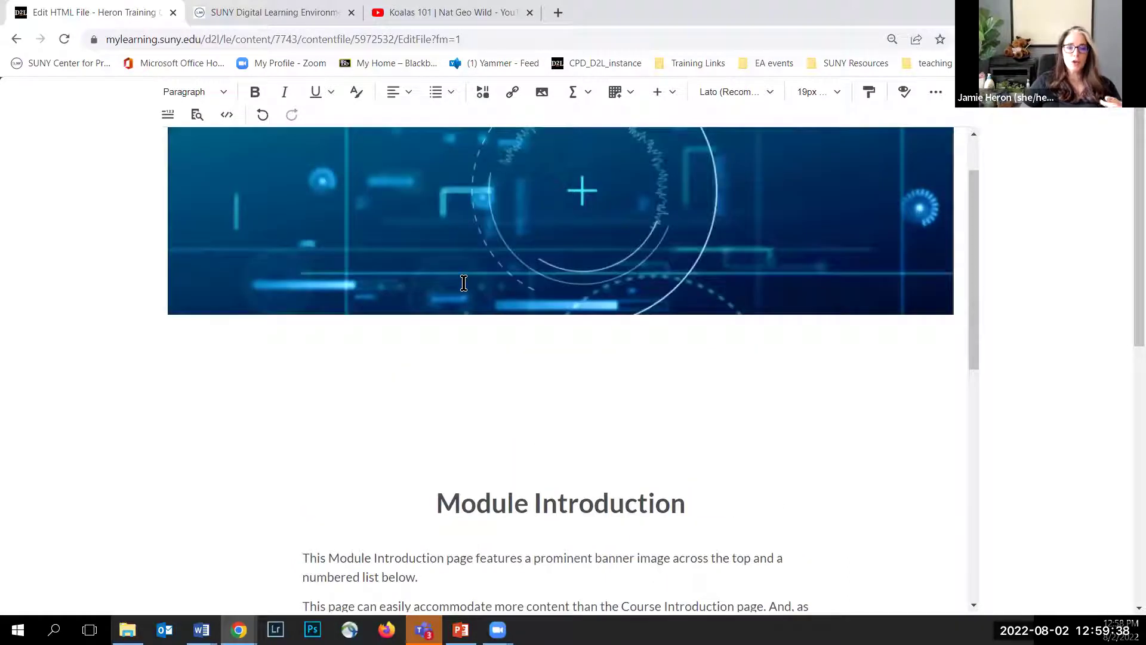
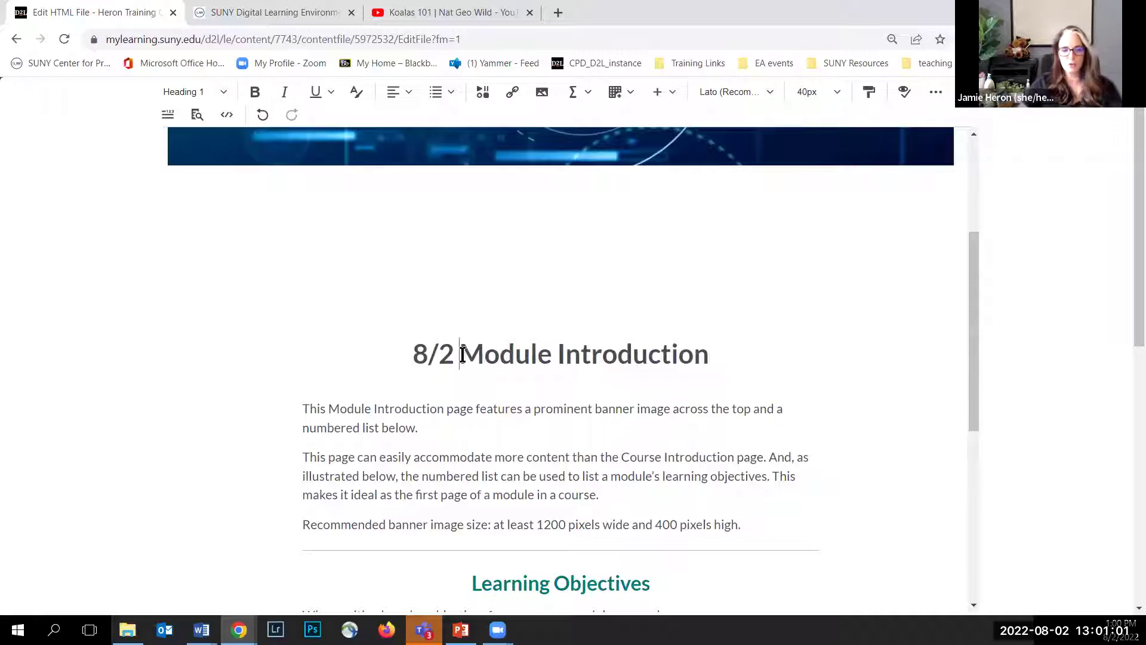
Replace the three placeholder paragraphs under the page heading with the "Cras tempor blandit velit et maximus" paragraph from Word, matching the page's text style
{"action": "scroll", "coordinate": [307, 370], "scroll_direction": "down", "scroll_amount": 1}
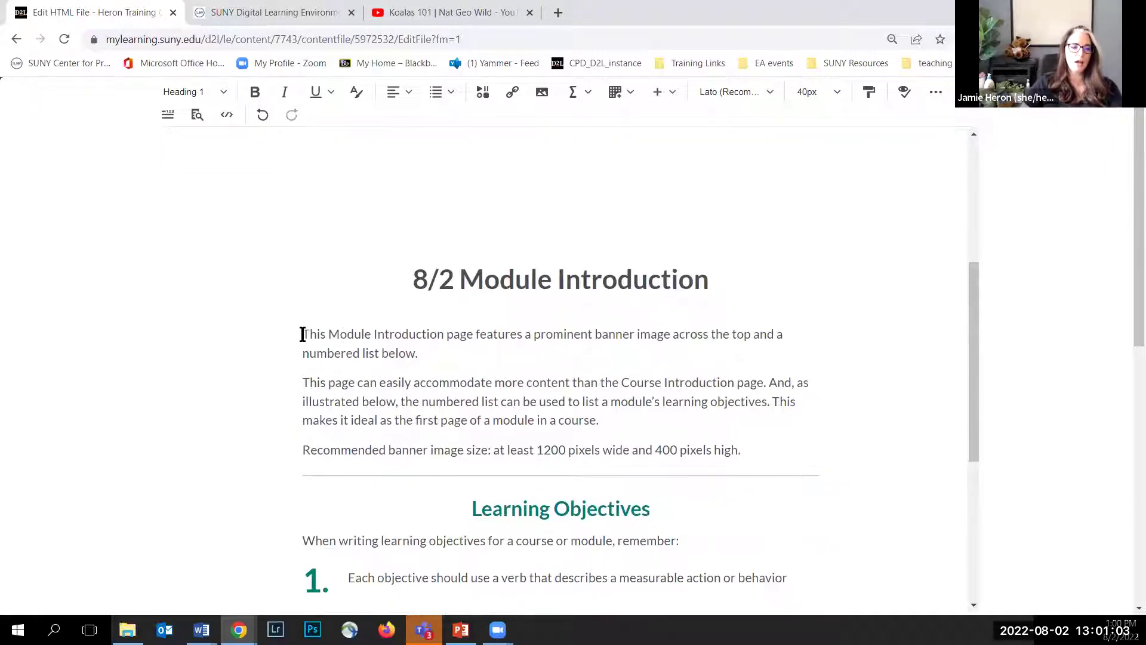
{"action": "left_click_drag", "start_coordinate": [302, 334], "coordinate": [678, 421]}
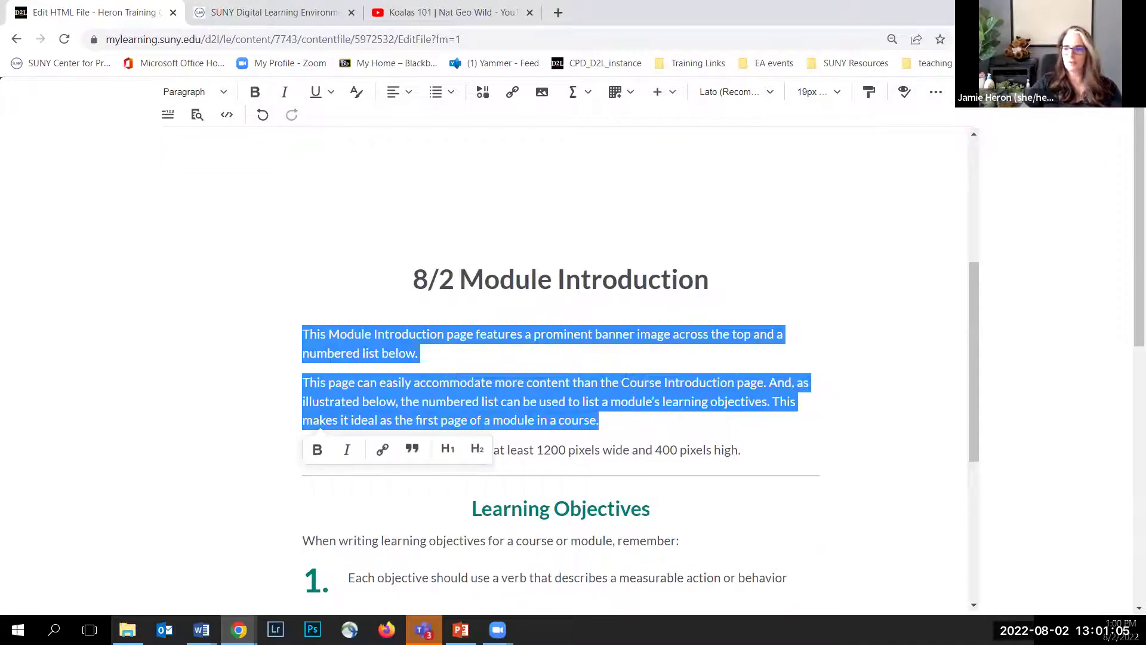
{"action": "key", "text": "alt+Tab"}
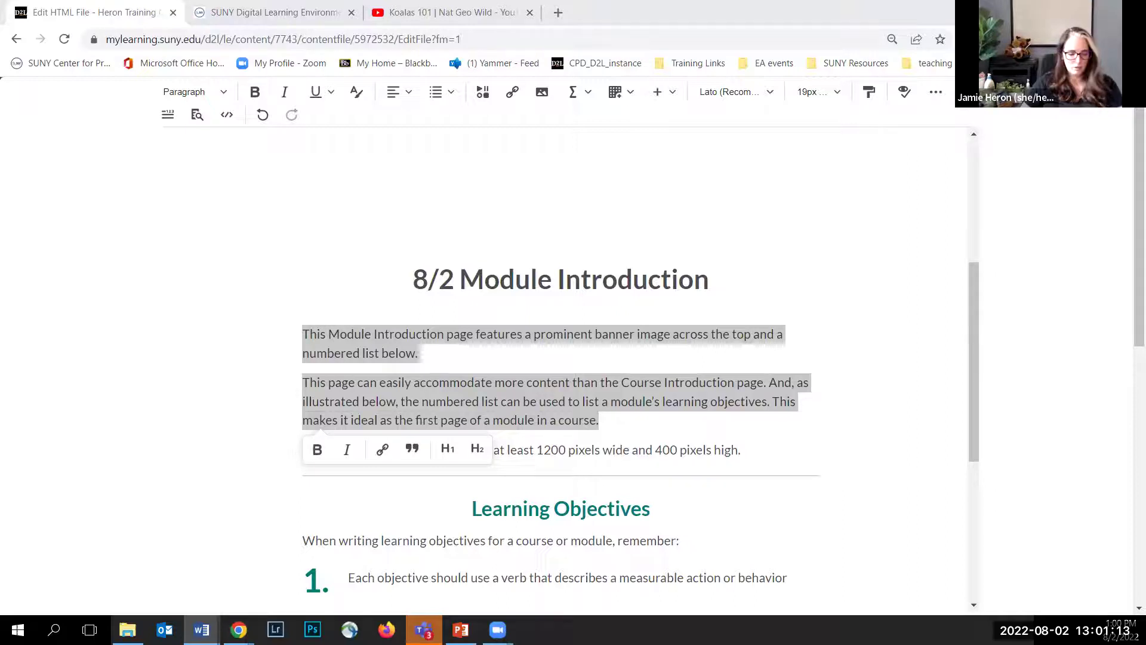
{"action": "left_click", "coordinate": [655, 419]}
{"action": "left_click_drag", "start_coordinate": [753, 448], "coordinate": [307, 332]}
{"action": "left_click", "coordinate": [306, 332]}
{"action": "left_click", "coordinate": [757, 454], "text": "shift"}
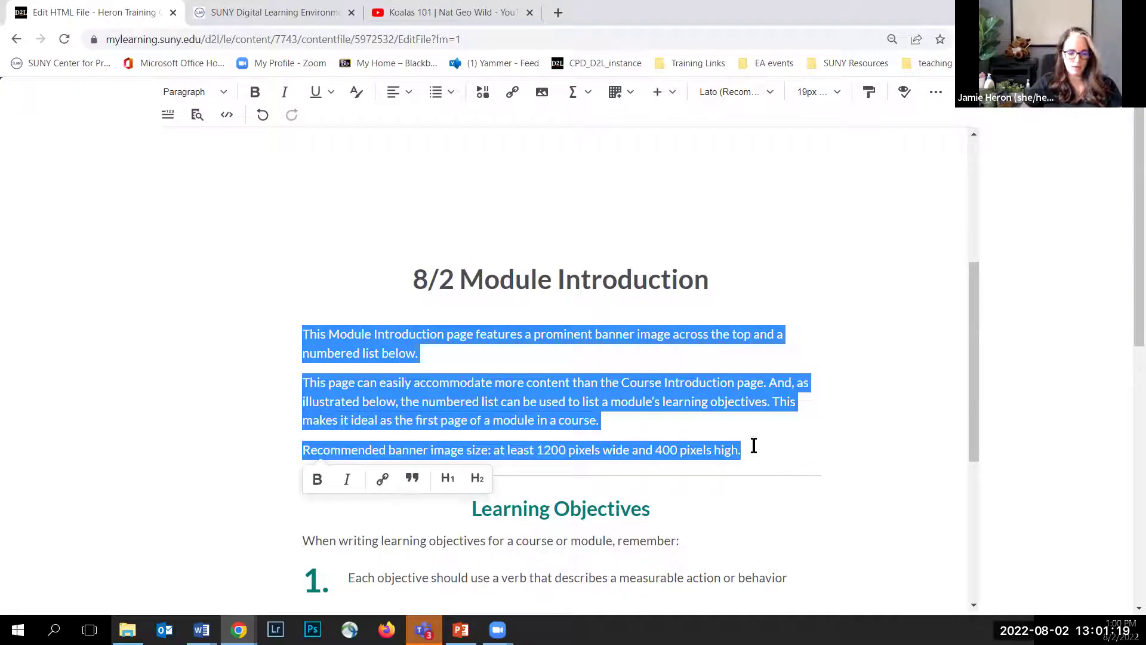
{"action": "type", "text": "Cras tempor blandit velit et maximus. In maximus, tortor ac pharetra bibendum, turpis eros malesuada nulla, in dictum nisi eros vel ipsum. In et facilisis lectus, eu iaculis risus. Nullam viverra, est ultrices malesuada consequat, eros neque vehicula orci, in efficitur ligula dui ac metus. Proin venenatis vel sapien et hendrerit. Praesent quis sem quis dolor tristique auctor. Integer lorem velit, blandit quis nisi at, egestas dignissim sapien. Etiam eget nisl arcu. Nulla dignissim suscipit consequat. In eget purus iaculis, aliquet enim quis, bibendum ante. Duis vel cursus urna, sed fermentum dui. Ut pharetra nulla sit amet mauris venenatis ullamcorper. Praesent convallis leo odio, non posuere magna tincidunt nec. Phasellus rhoncus urna a imperdiet finibus. Donec id auctor elit."}
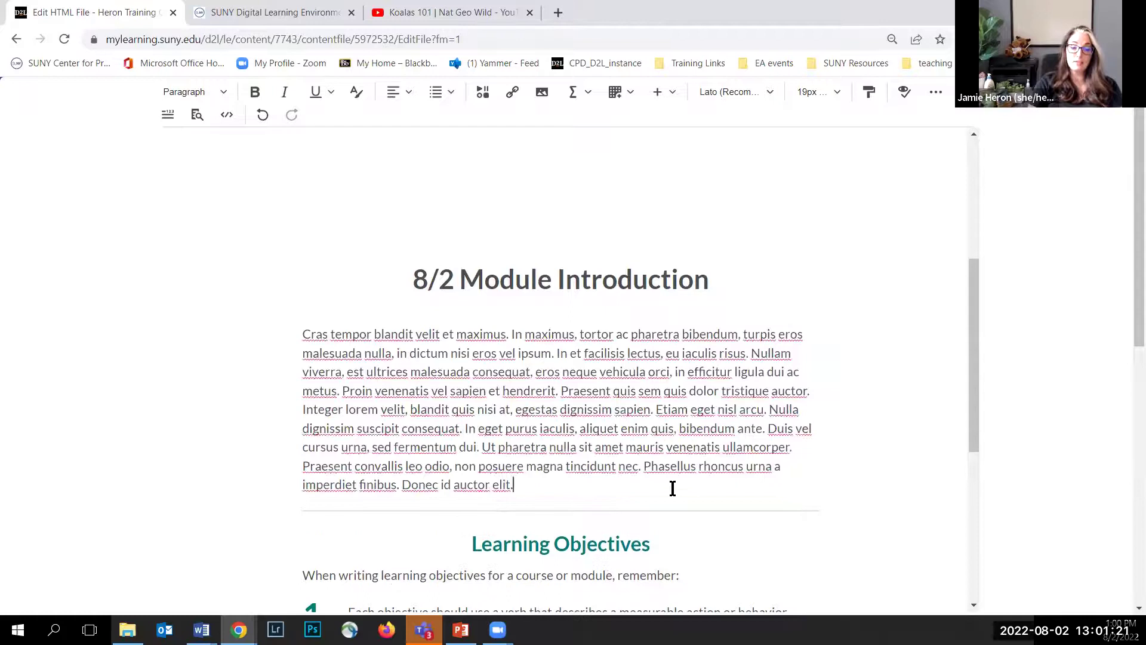
Insert a second copy of the Cras tempor paragraph with its source formatting below the first, and delete it again
{"action": "key", "text": "Return"}
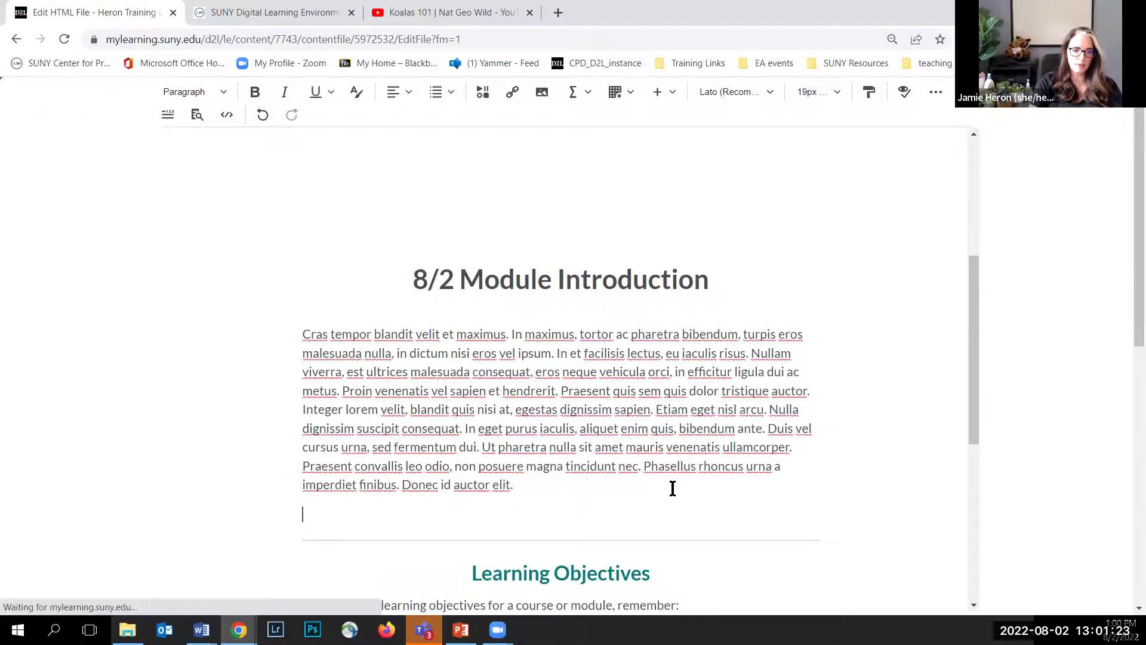
{"action": "type", "text": "Cras tempor blandit velit et maximus. In maximus, tortor ac pharetra bibendum, turpis eros malesuada nulla, in dictum nisi eros vel ipsum. In et facilisis lectus, eu iaculis risus. Nullam viverra, est ultrices malesuada consequat, eros neque vehicula orci, in efficitur ligula dui ac metus. Proin venenatis vel sapien et hendrerit. Praesent quis sem quis dolor tristique auctor. Integer lorem velit, blandit quis nisi at, egestas dignissim sapien. Etiam eget nisl arcu. Nulla dignissim suscipit consequat. In eget purus iaculis, aliquet enim quis, bibendum ante. Duis vel cursus urna, sed fermentum dui. Ut pharetra nulla sit amet mauris venenatis ullamcorper. Praesent convallis leo odio, non posuere magna tincidunt nec. Phasellus rhoncus urna a imperdiet finibus. Donec id auctor elit."}
{"action": "scroll", "coordinate": [415, 400], "scroll_direction": "down", "scroll_amount": 2}
{"action": "scroll", "coordinate": [414, 400], "scroll_direction": "down", "scroll_amount": 2}
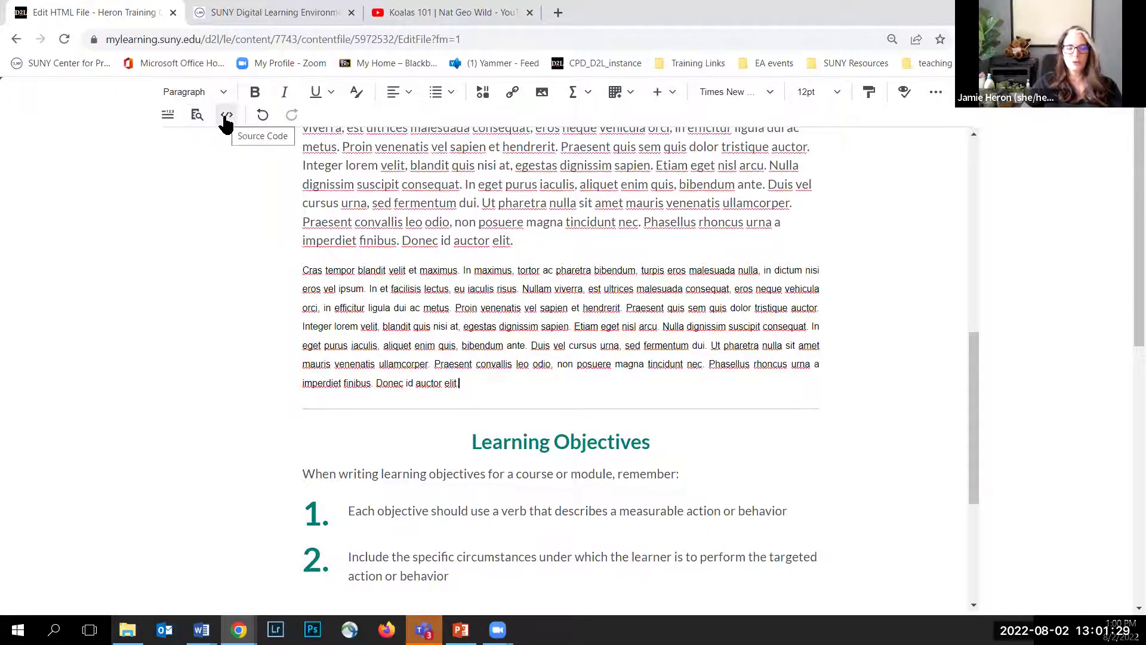
{"action": "left_click_drag", "start_coordinate": [476, 389], "coordinate": [295, 274]}
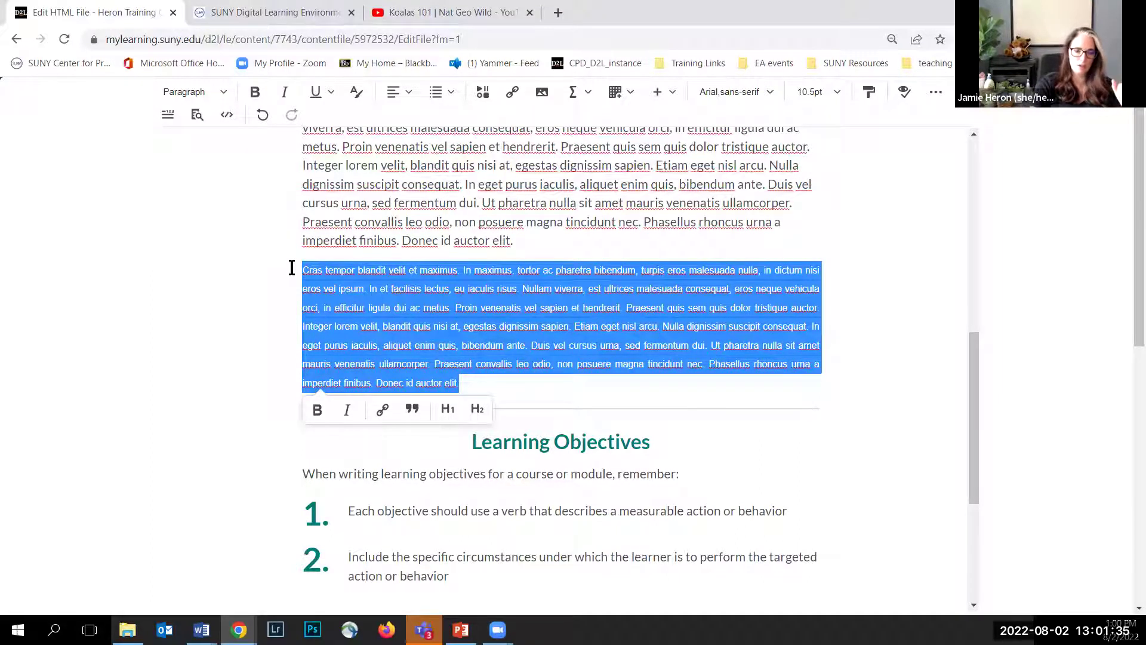
{"action": "key", "text": "BackSpace"}
{"action": "key", "text": "BackSpace"}
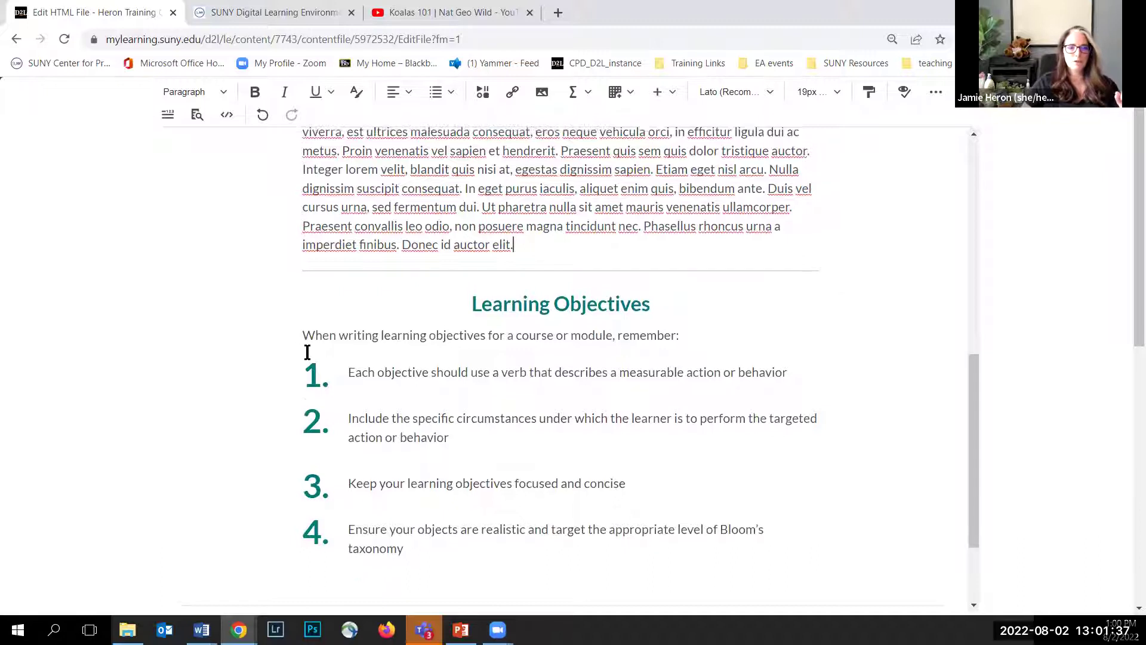
Change the Learning Objectives heading below the Cras tempor paragraph to Learning Goals
{"action": "scroll", "coordinate": [306, 352], "scroll_direction": "up", "scroll_amount": 2}
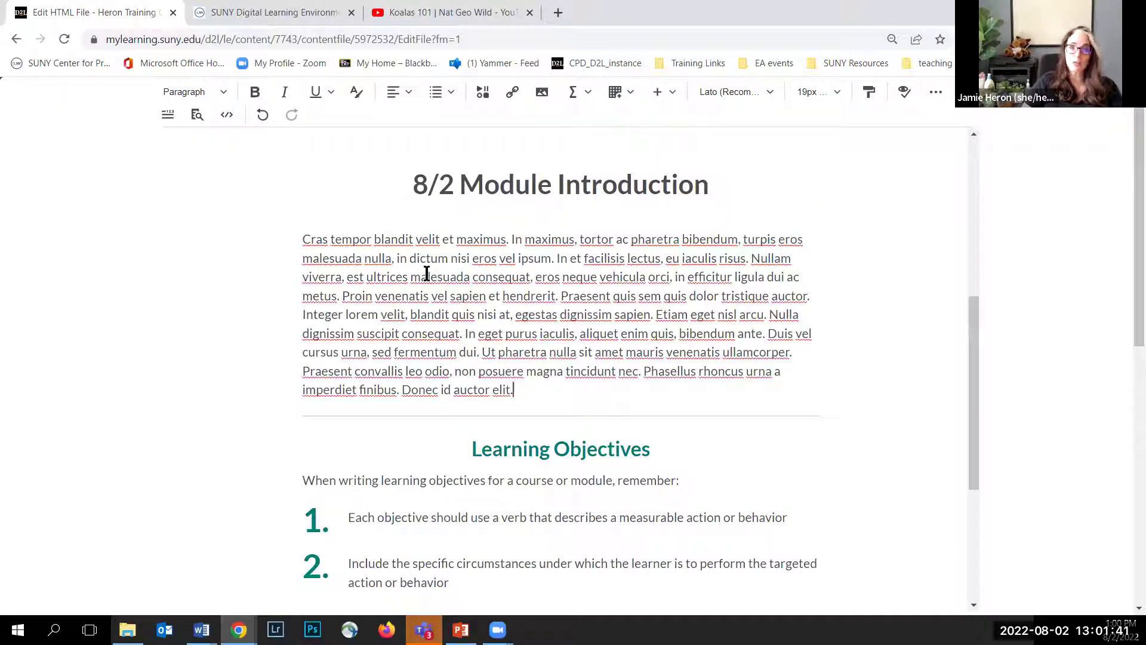
{"action": "scroll", "coordinate": [426, 274], "scroll_direction": "down", "scroll_amount": 2}
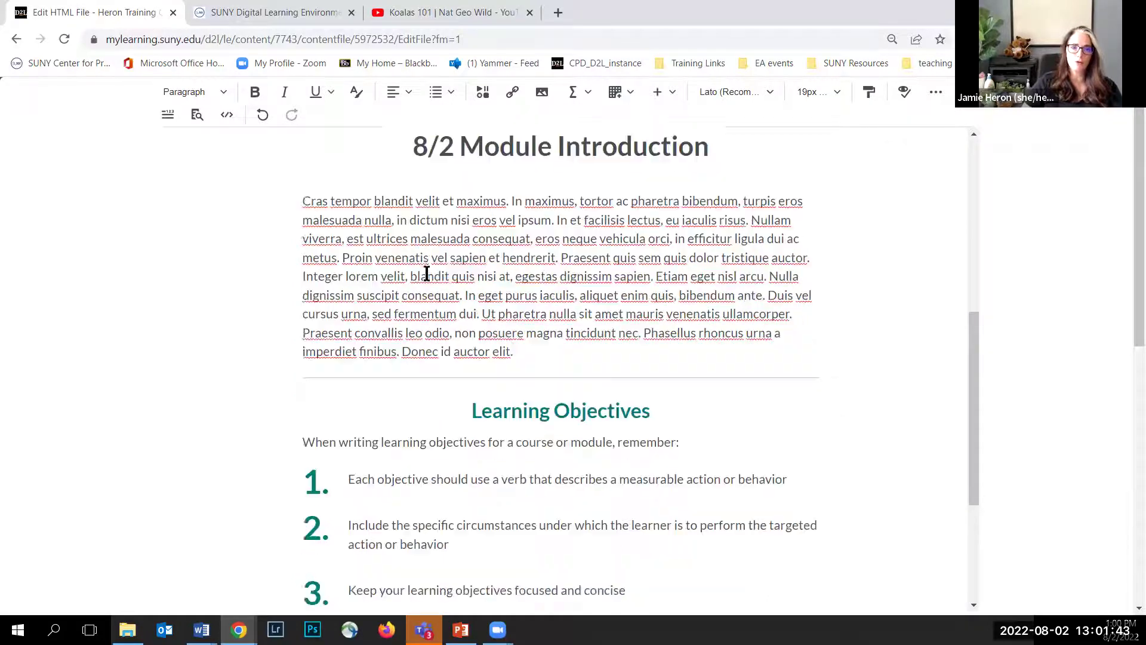
{"action": "scroll", "coordinate": [417, 272], "scroll_direction": "down", "scroll_amount": 1}
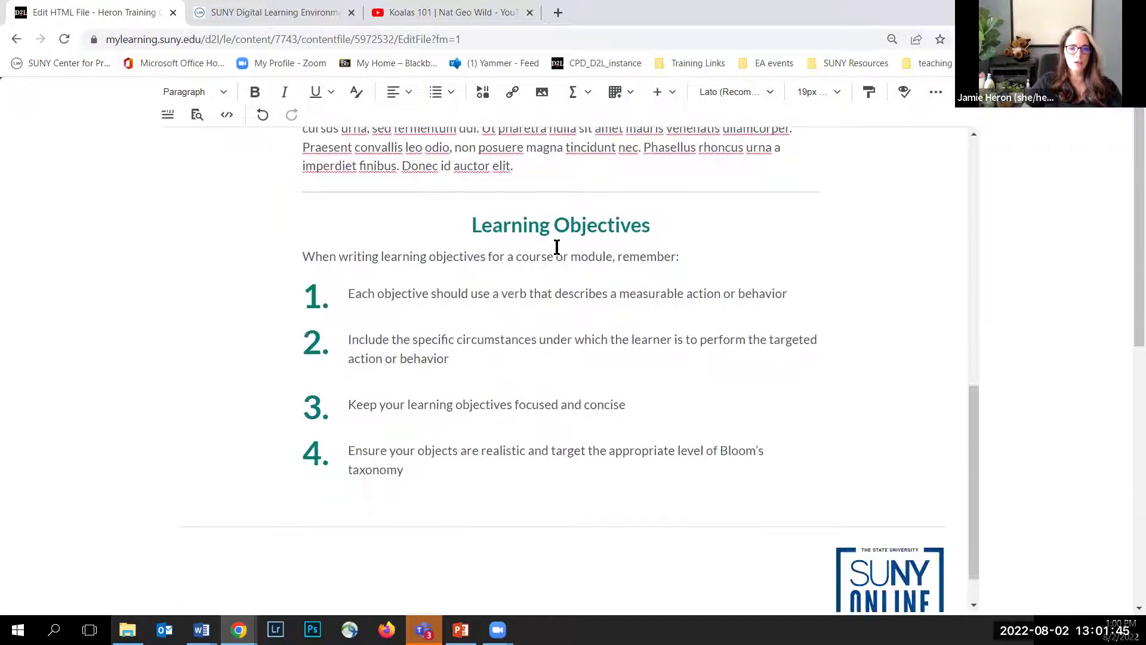
{"action": "left_click", "coordinate": [553, 225]}
{"action": "left_click_drag", "start_coordinate": [554, 225], "coordinate": [641, 231]}
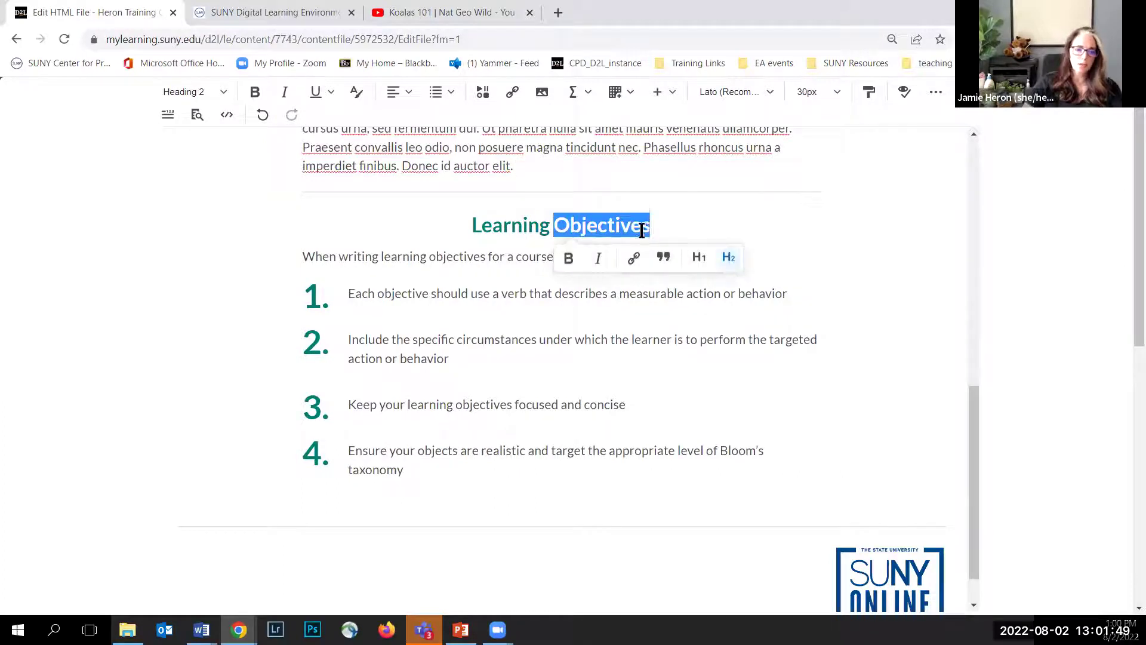
{"action": "type", "text": "Goals"}
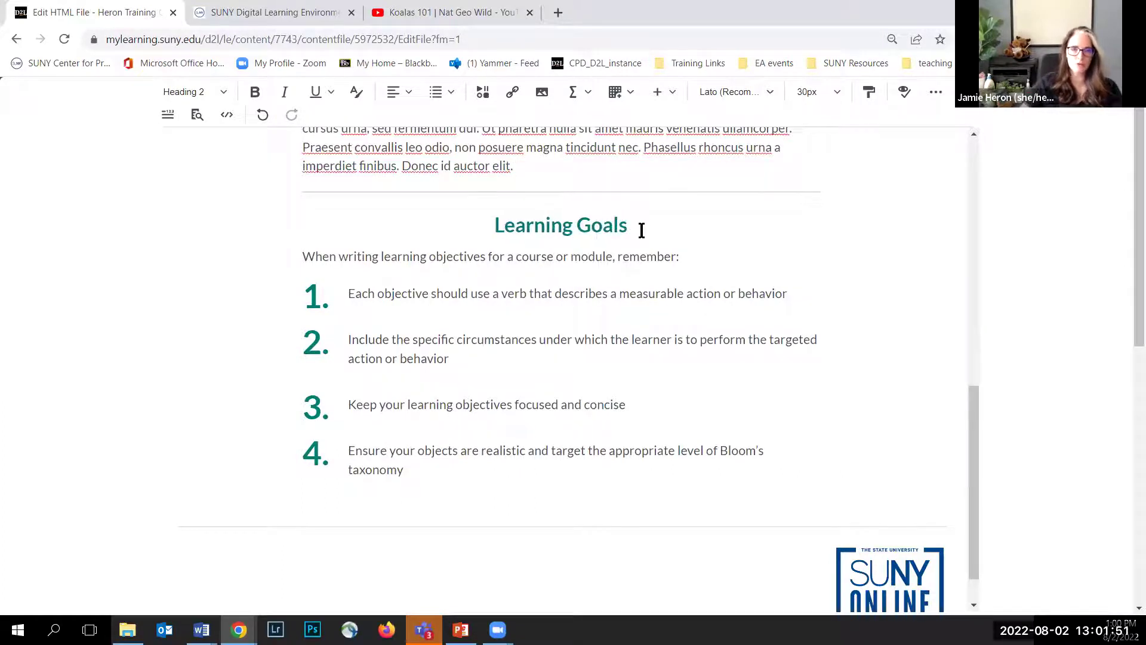
Replace the sentence introducing the numbered list with "By the end of this module you will be able to:"
{"action": "left_click_drag", "start_coordinate": [302, 256], "coordinate": [680, 263]}
{"action": "type", "text": "By"}
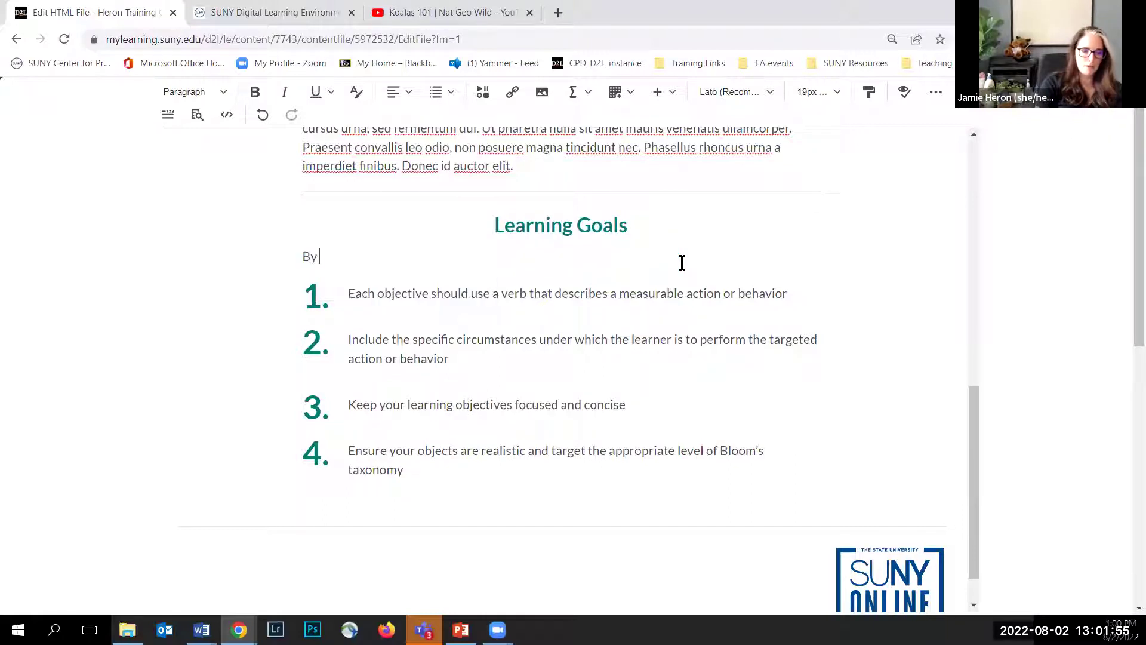
{"action": "type", "text": " the end of this modul"}
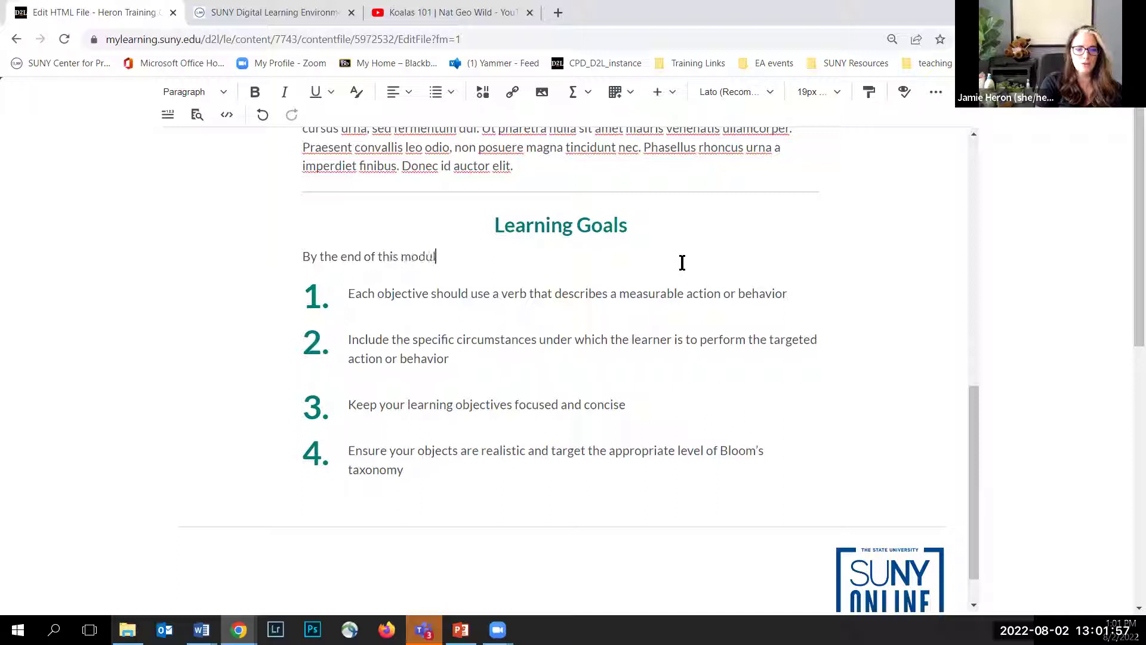
{"action": "type", "text": "e you will be able to:"}
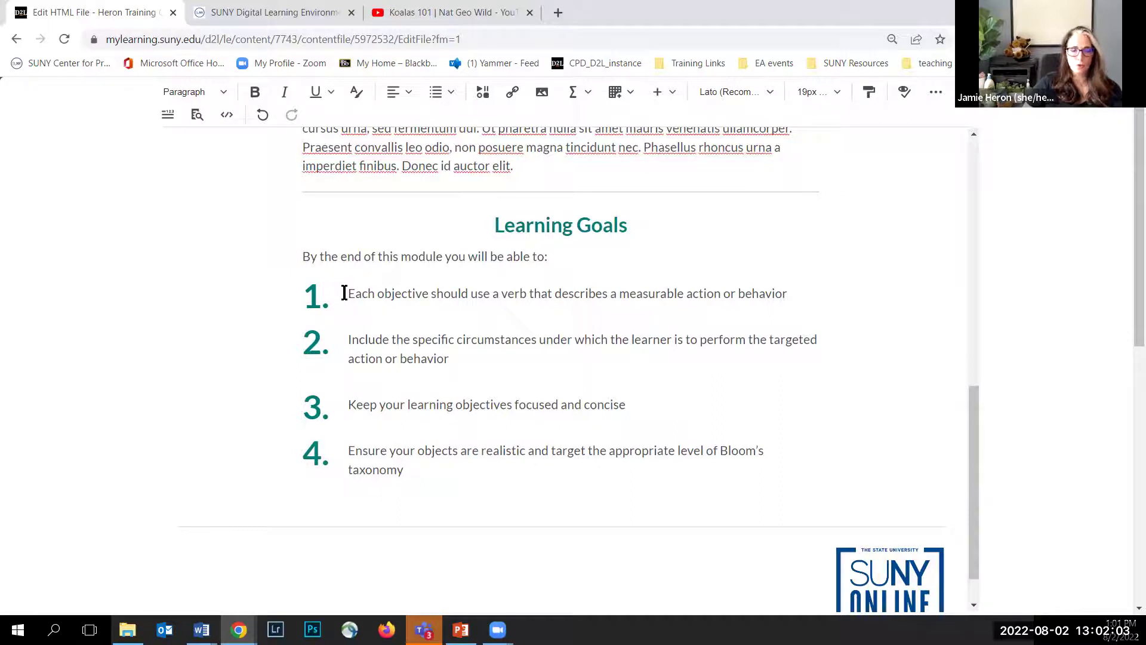
Delete the third and fourth items of the numbered list, including their numbers
{"action": "left_click_drag", "start_coordinate": [405, 470], "coordinate": [350, 405]}
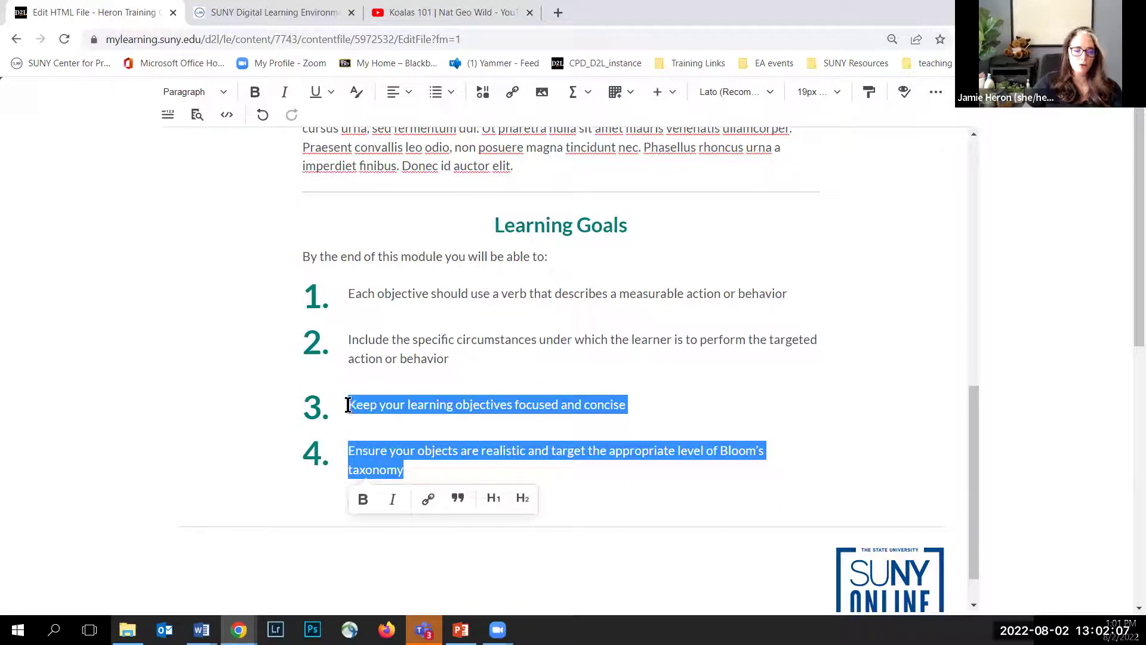
{"action": "key", "text": "BackSpace"}
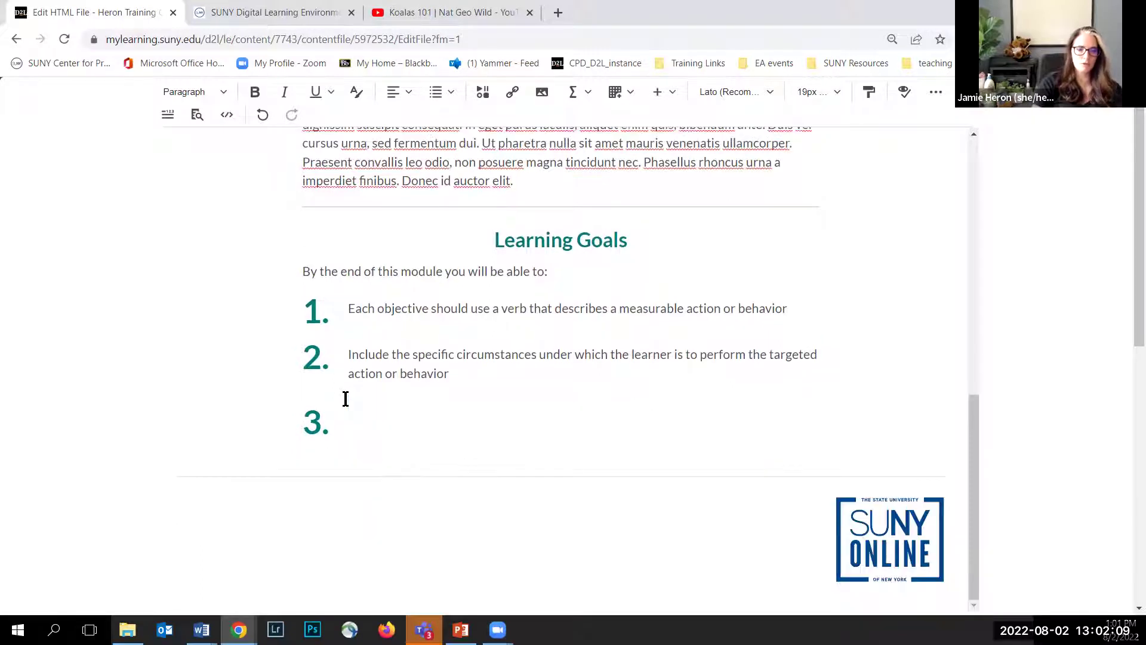
{"action": "key", "text": "BackSpace"}
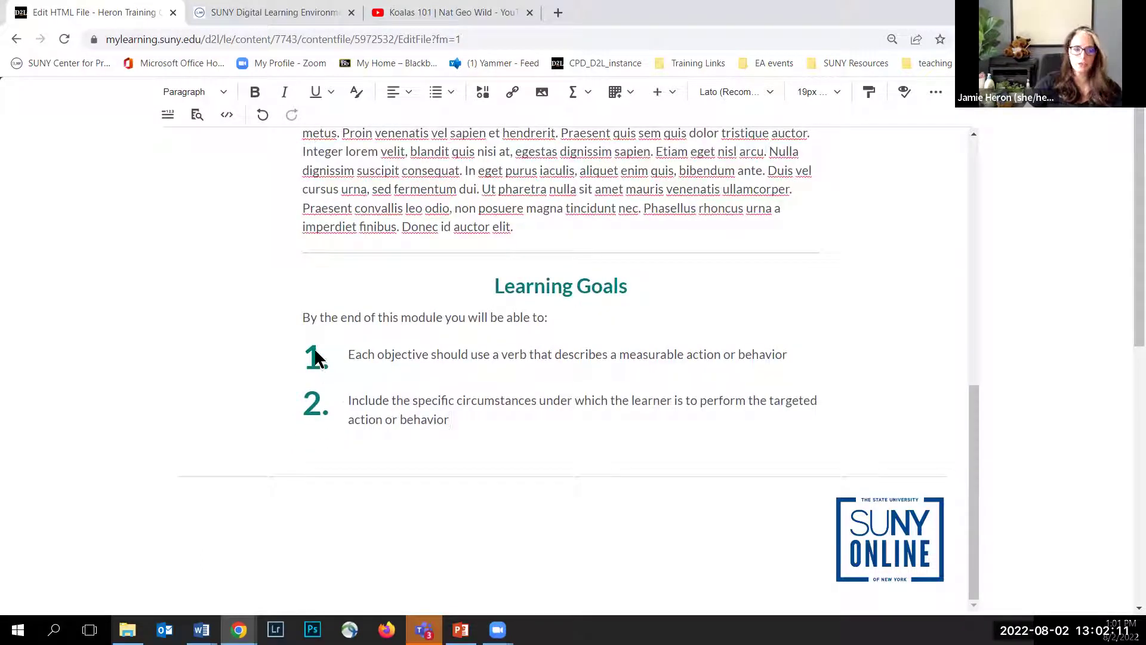
Fill the numbered list with four goals: Create a module in the Course Builder, Add a page, Upload a file, Embed a video
{"action": "left_click_drag", "start_coordinate": [348, 354], "coordinate": [839, 341]}
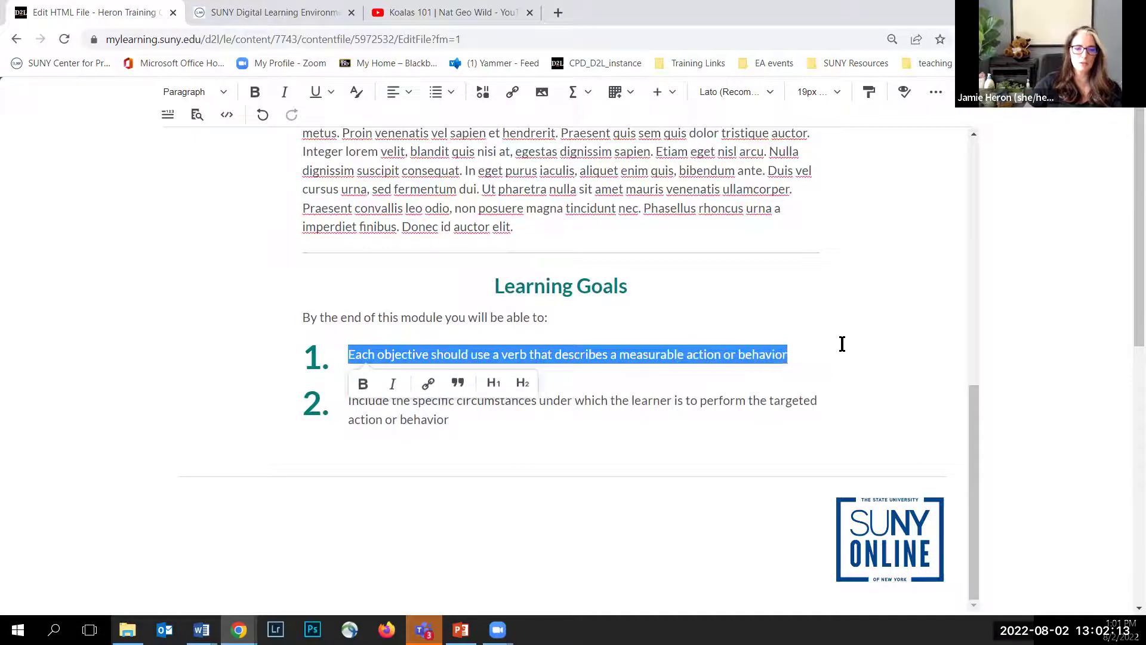
{"action": "type", "text": "Create a module in the Course Builder"}
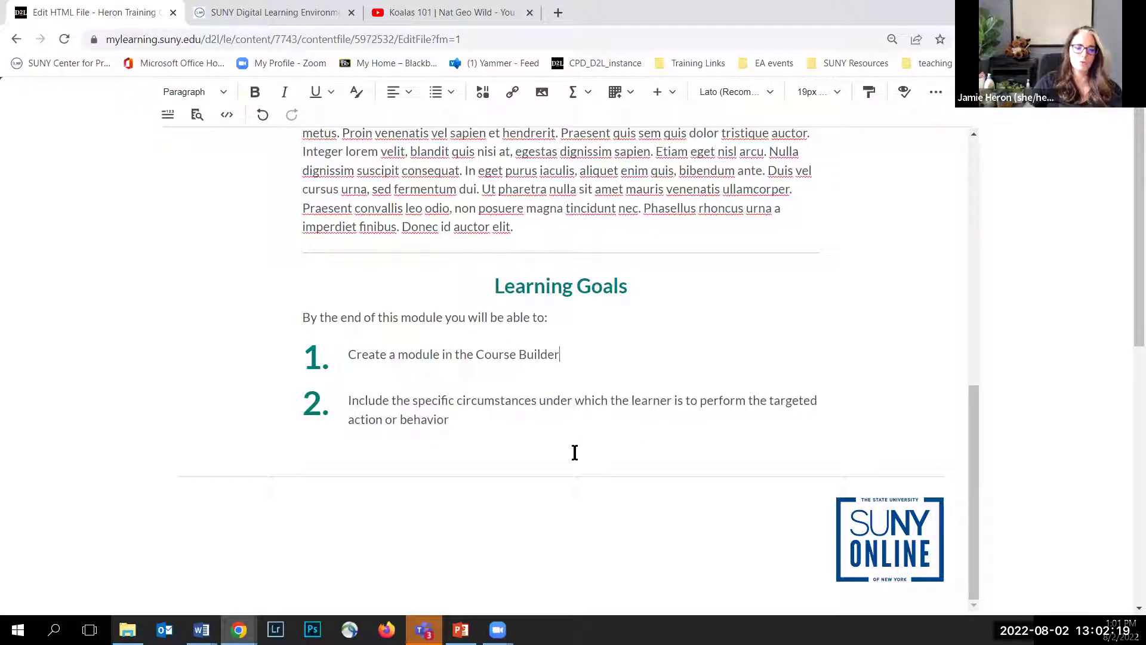
{"action": "left_click_drag", "start_coordinate": [460, 424], "coordinate": [339, 394]}
{"action": "type", "text": "Ad"}
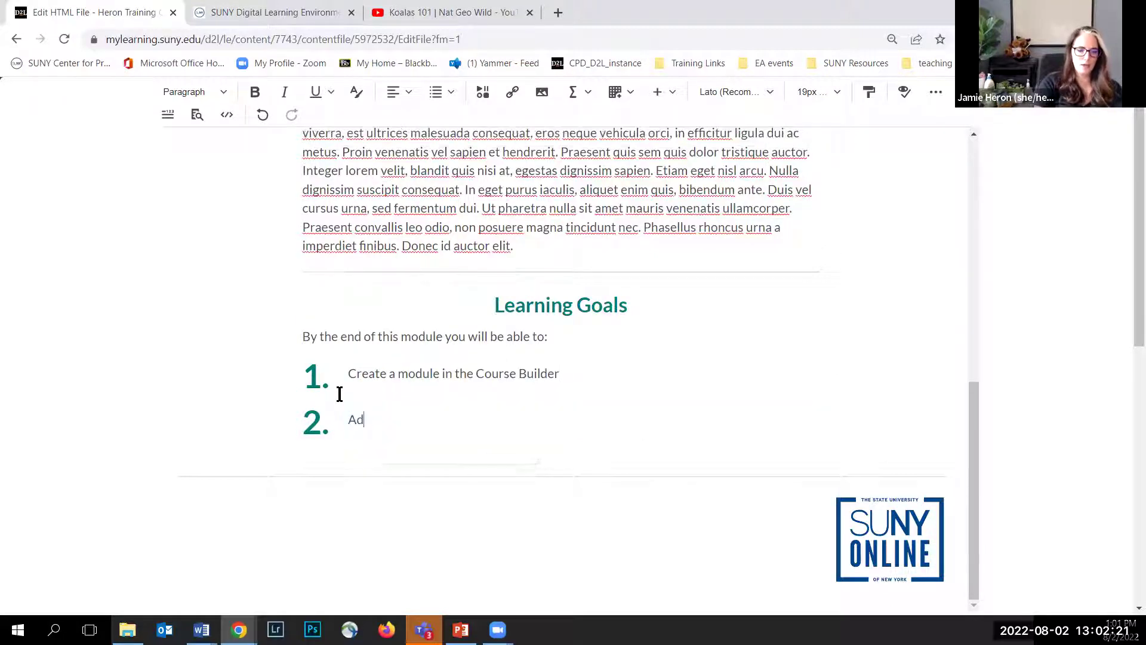
{"action": "type", "text": "d a page"}
{"action": "key", "text": "Return"}
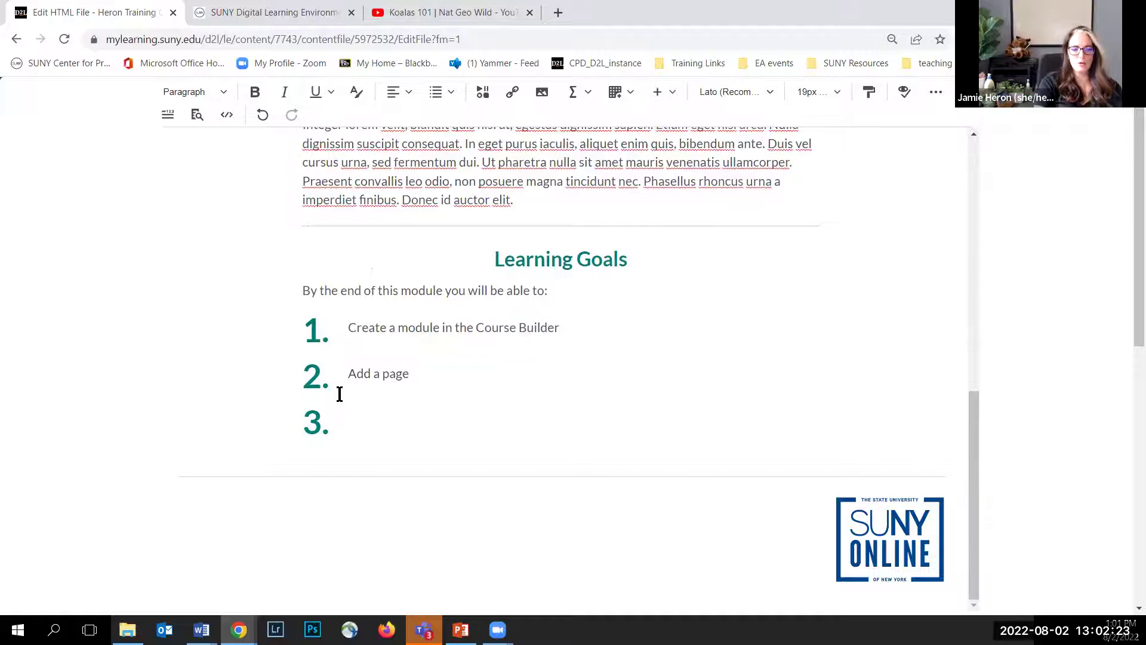
{"action": "type", "text": "Upload a fil"}
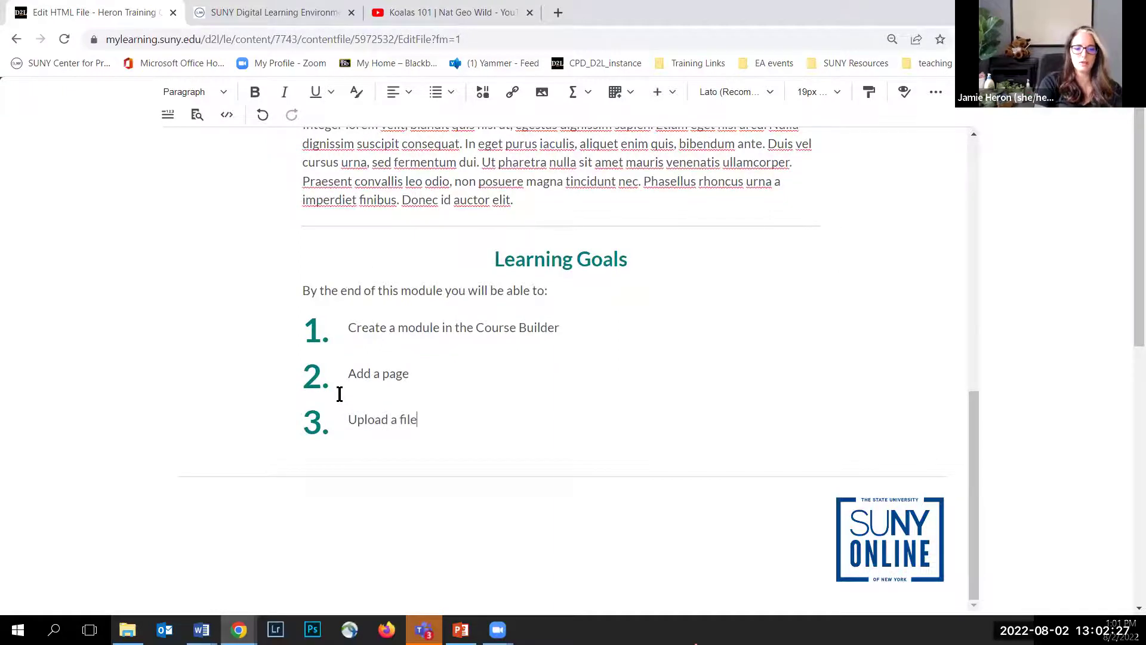
{"action": "type", "text": "e"}
{"action": "key", "text": "Return"}
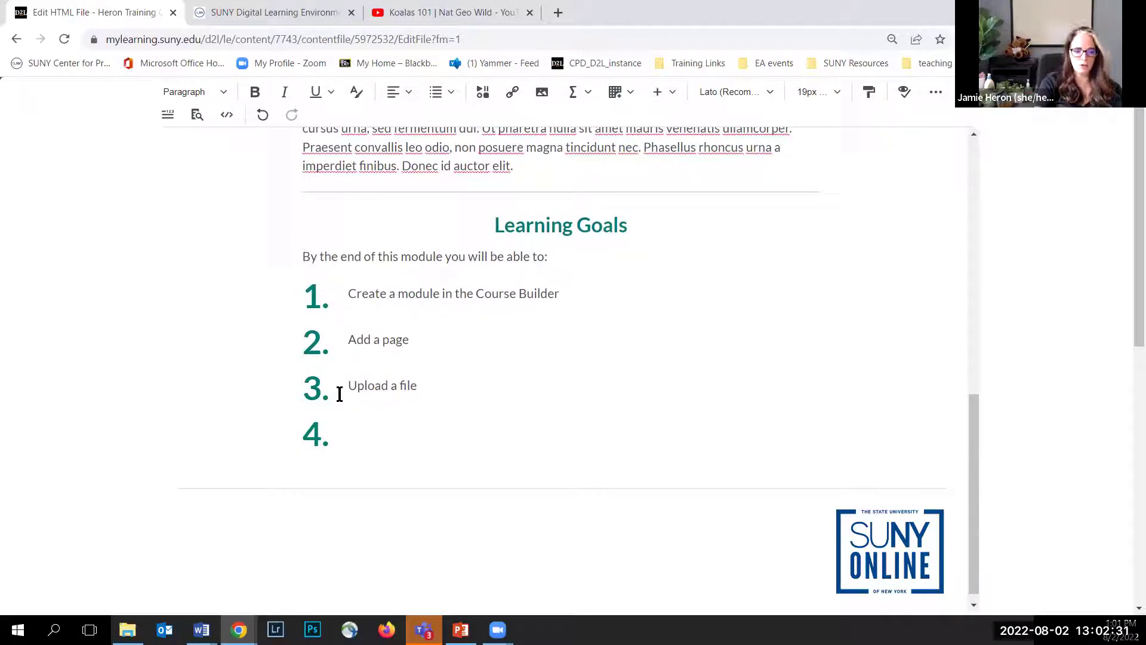
{"action": "type", "text": "Embed a video"}
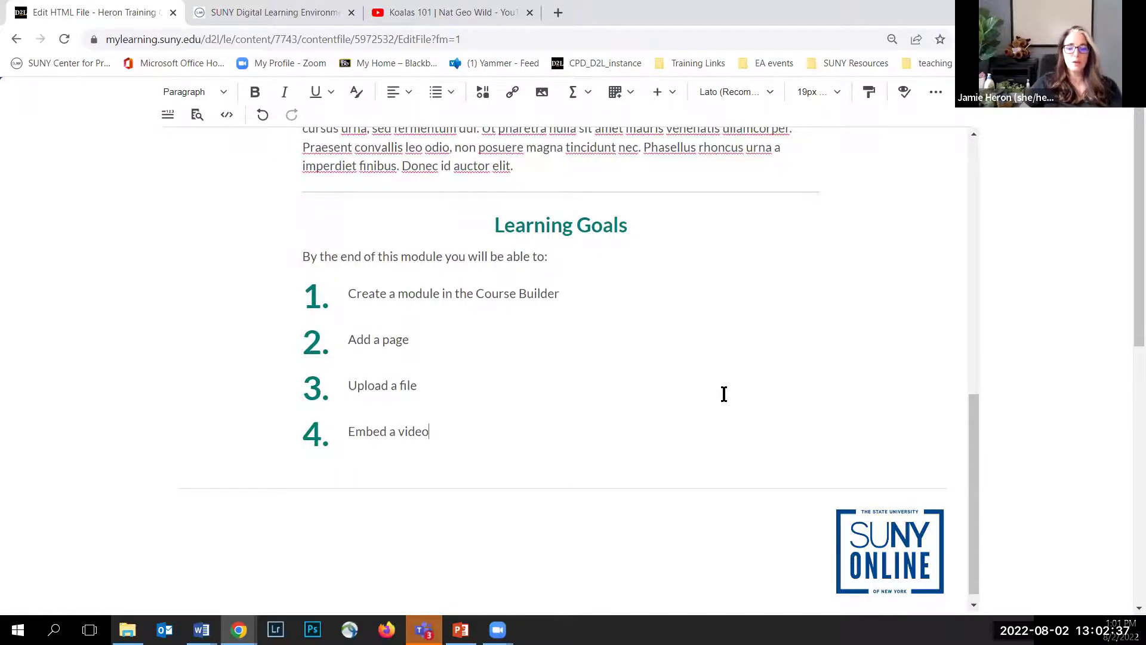
Leave the full-screen editor, then save and close the 8/2 Module Introduction page
{"action": "scroll", "coordinate": [723, 392], "scroll_direction": "up", "scroll_amount": 1}
{"action": "scroll", "coordinate": [489, 194], "scroll_direction": "up", "scroll_amount": 4}
{"action": "scroll", "coordinate": [578, 250], "scroll_direction": "up", "scroll_amount": 5}
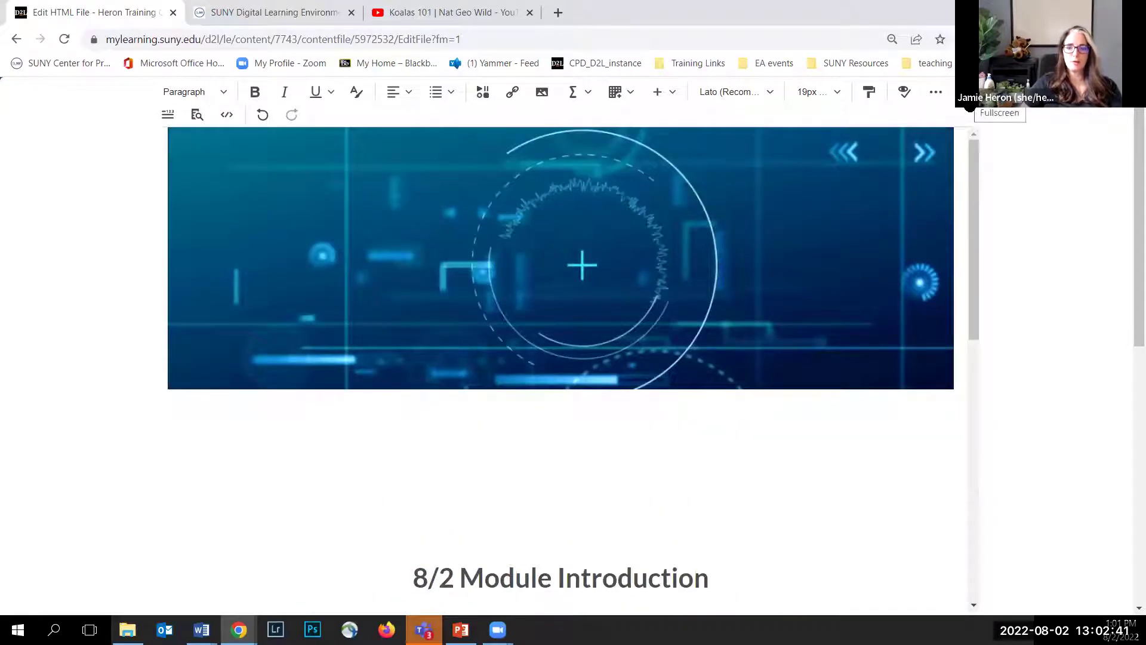
{"action": "left_click", "coordinate": [968, 102]}
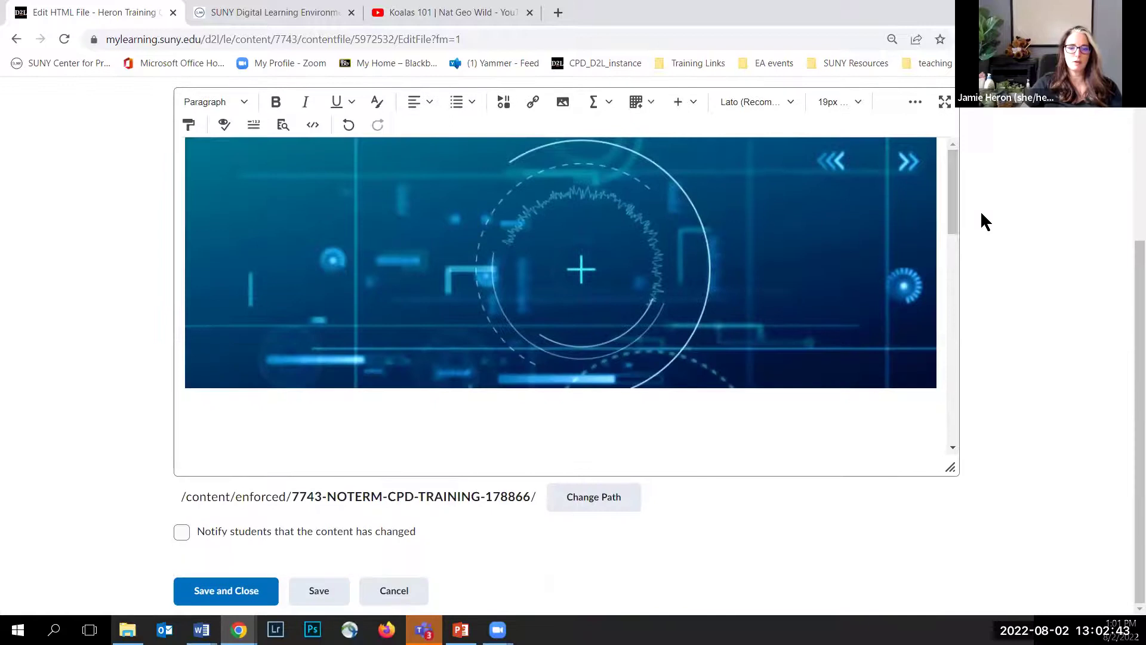
{"action": "left_click", "coordinate": [199, 592]}
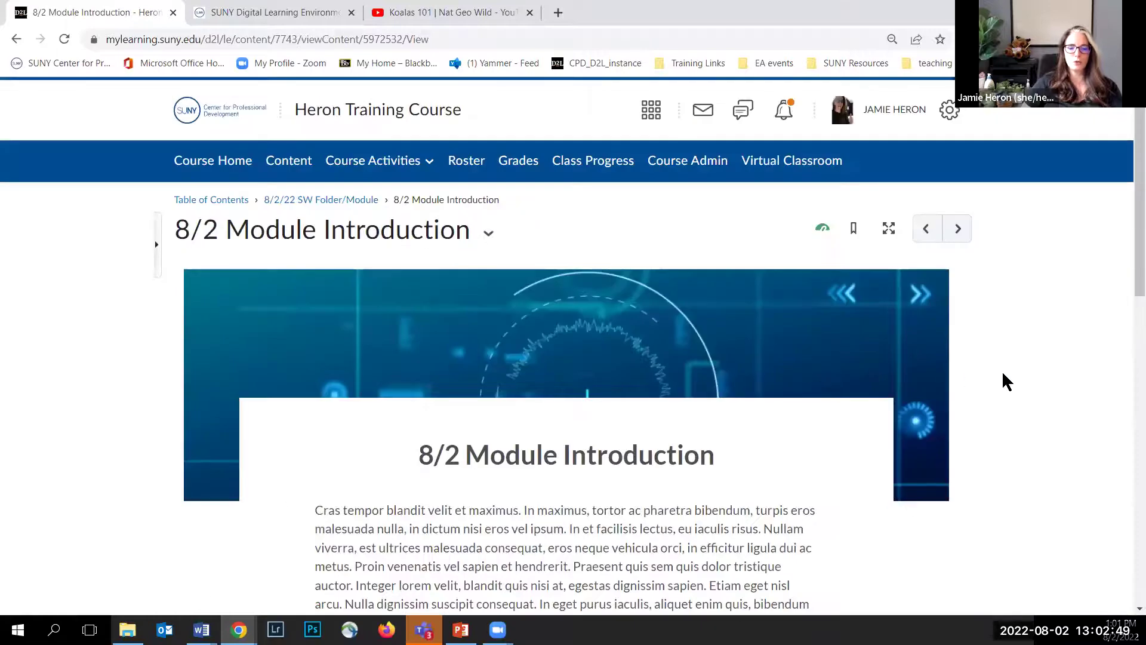
Review the saved Module Introduction from banner to footer logo, and look over the following 8/2 Create a Page topic
{"action": "scroll", "coordinate": [1003, 378], "scroll_direction": "down", "scroll_amount": 3}
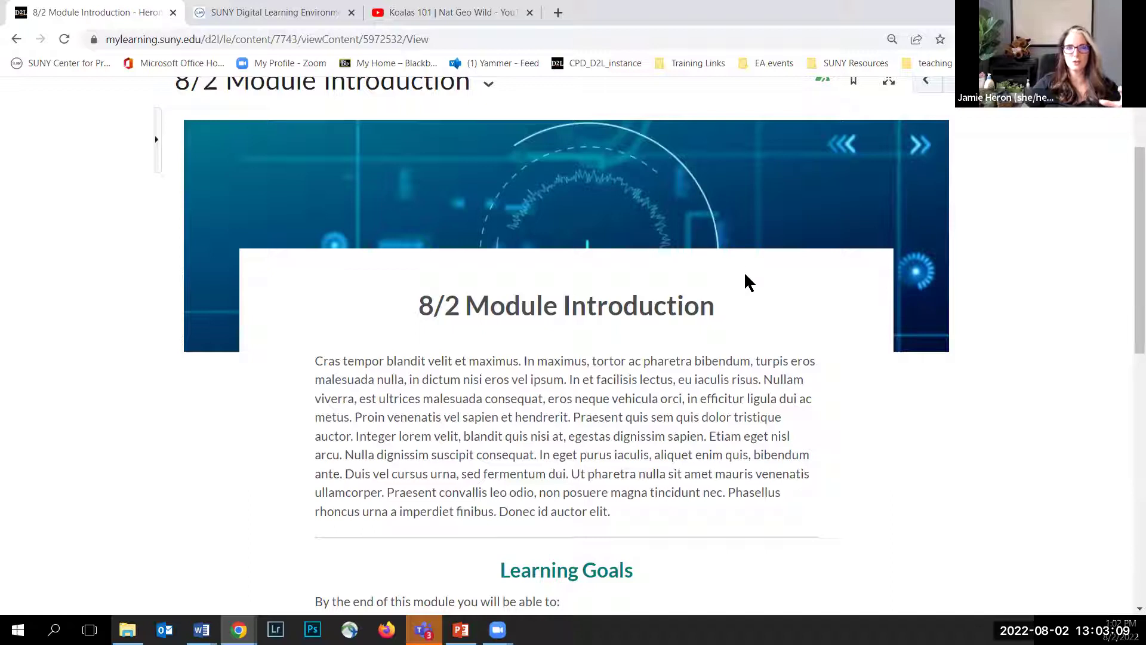
{"action": "scroll", "coordinate": [757, 283], "scroll_direction": "down", "scroll_amount": 5}
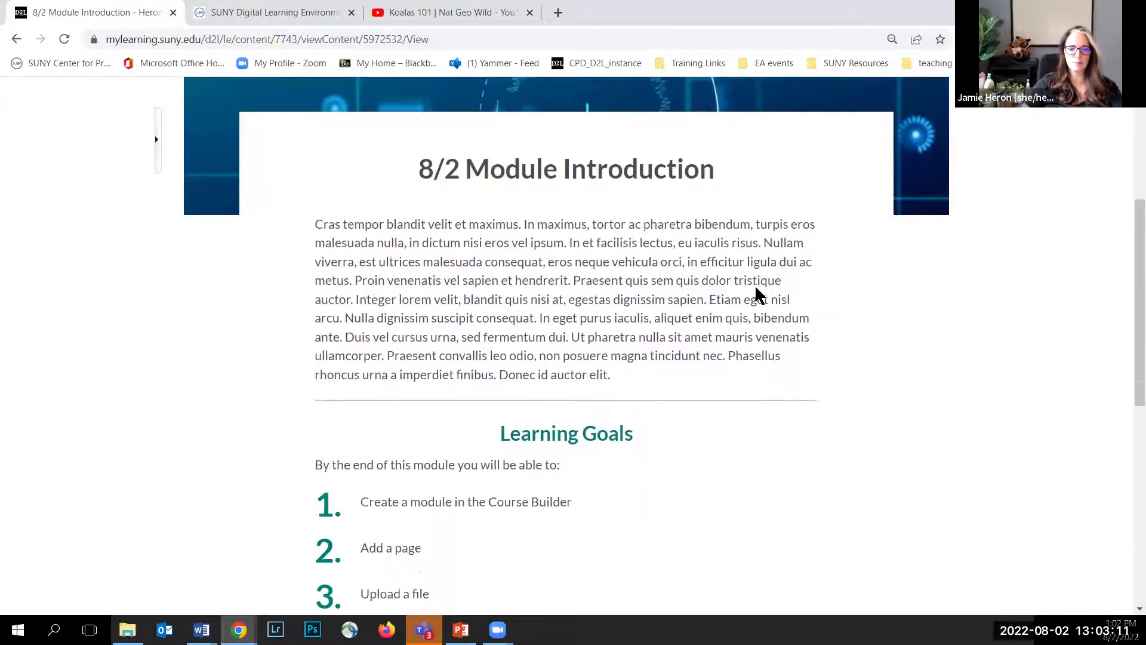
{"action": "scroll", "coordinate": [751, 292], "scroll_direction": "down", "scroll_amount": 2}
{"action": "scroll", "coordinate": [751, 292], "scroll_direction": "down", "scroll_amount": 1}
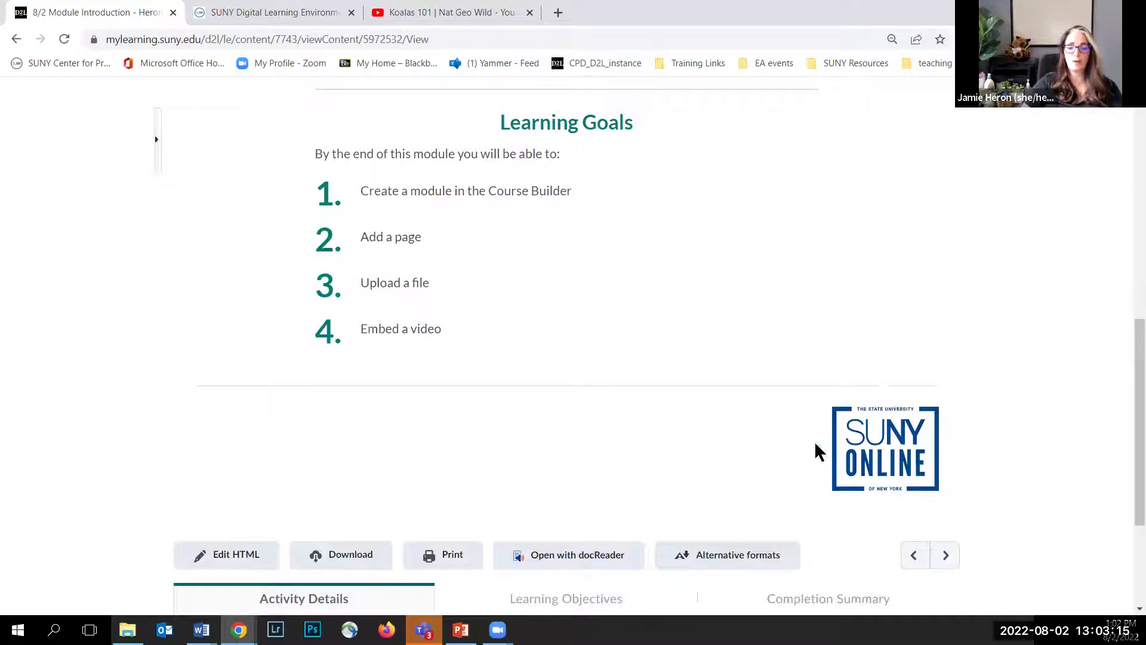
{"action": "scroll", "coordinate": [946, 368], "scroll_direction": "up", "scroll_amount": 5}
{"action": "scroll", "coordinate": [944, 361], "scroll_direction": "up", "scroll_amount": 4}
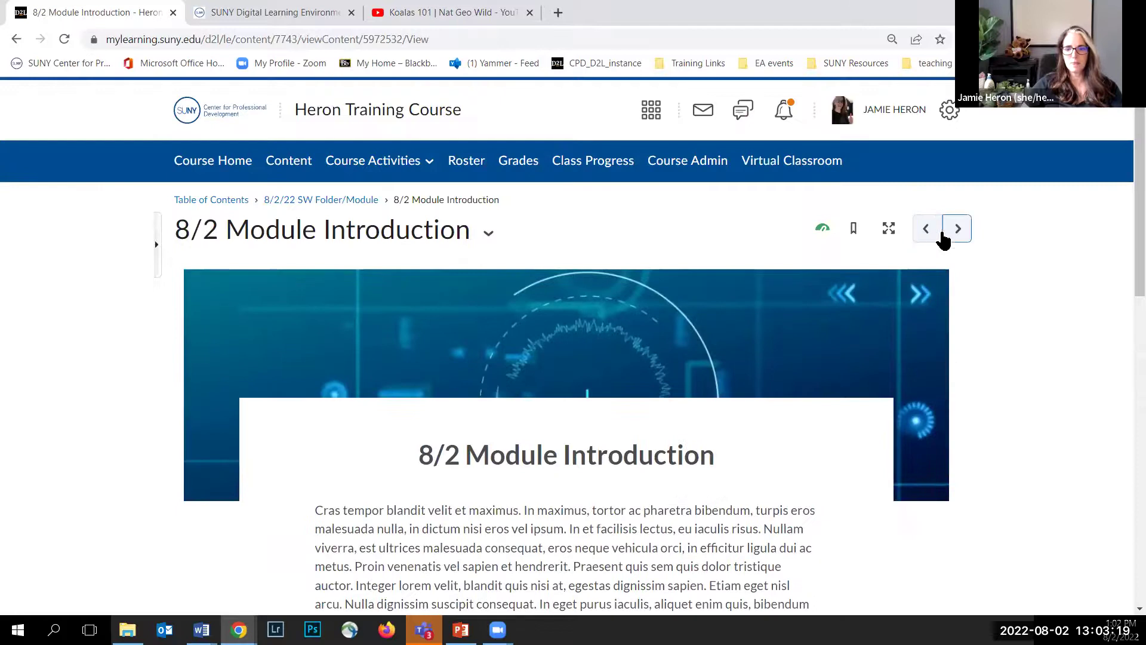
{"action": "left_click", "coordinate": [953, 236]}
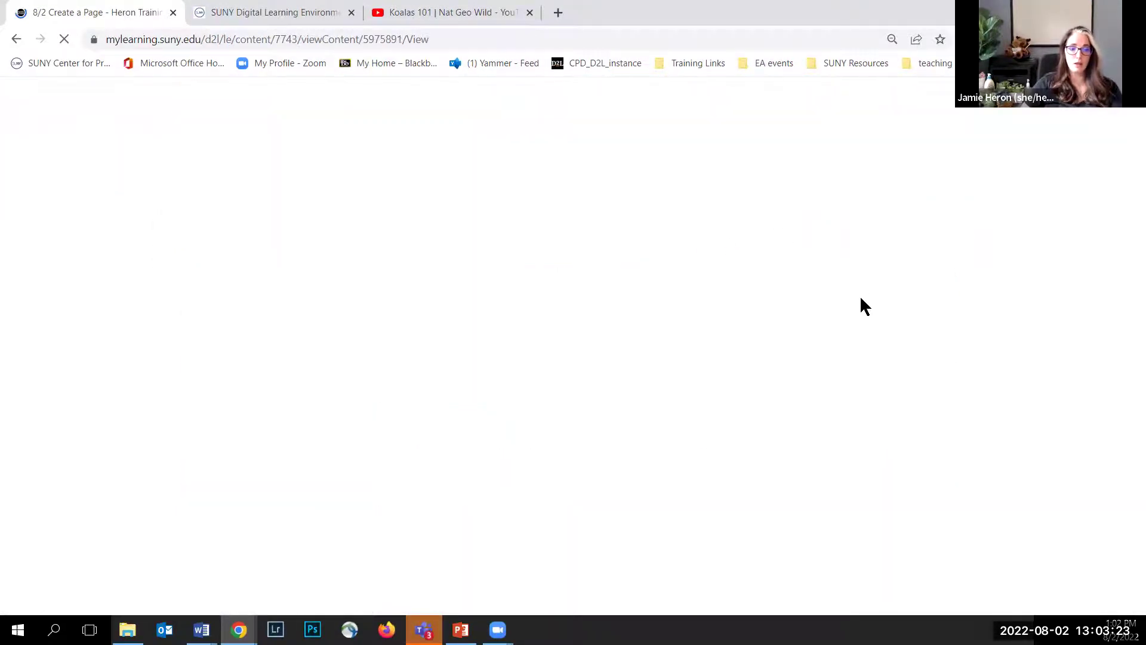
{"action": "scroll", "coordinate": [598, 373], "scroll_direction": "down", "scroll_amount": 4}
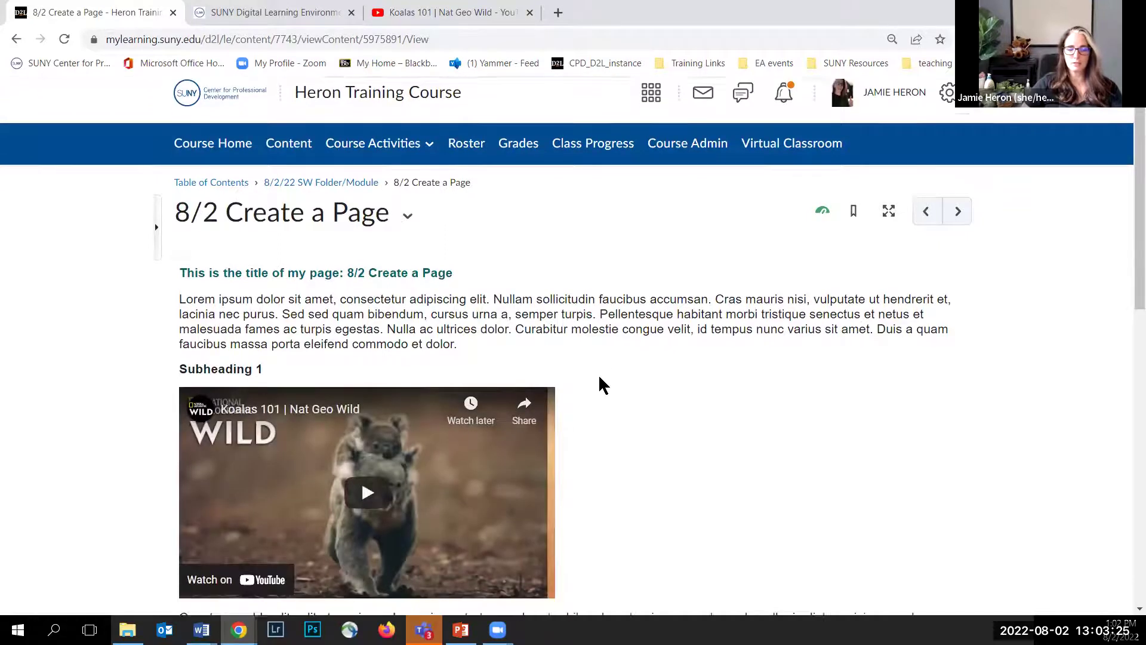
{"action": "scroll", "coordinate": [598, 389], "scroll_direction": "up", "scroll_amount": 4}
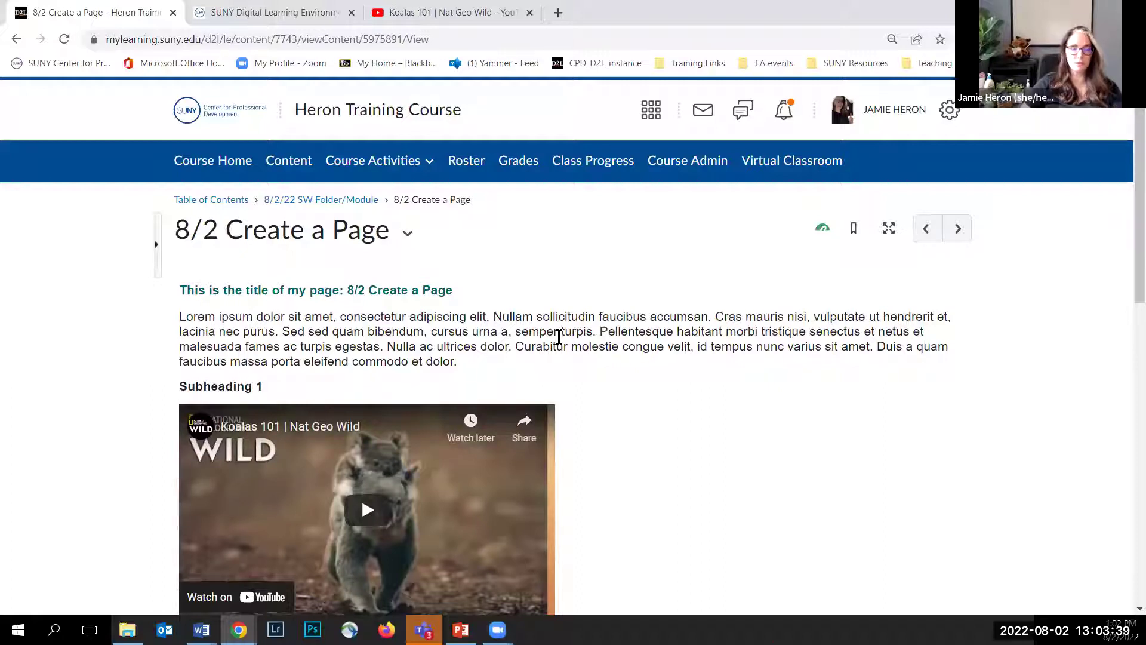
Go on to the 8/2 Accordions Demo topic and open its HTML for editing
{"action": "left_click", "coordinate": [958, 228]}
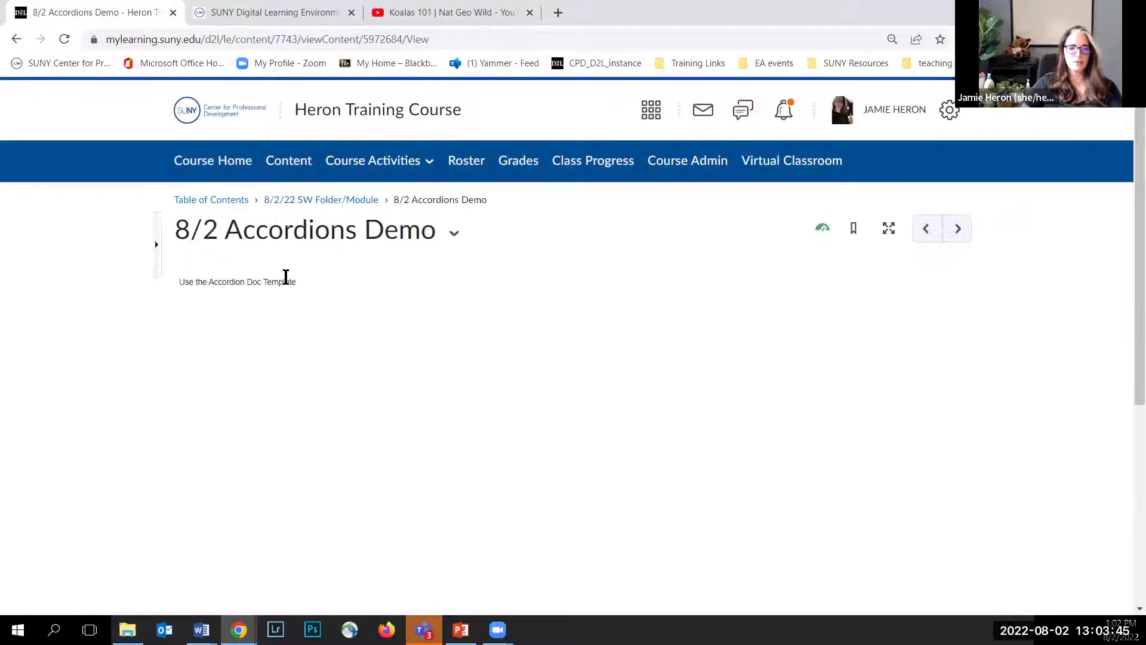
{"action": "left_click", "coordinate": [455, 239]}
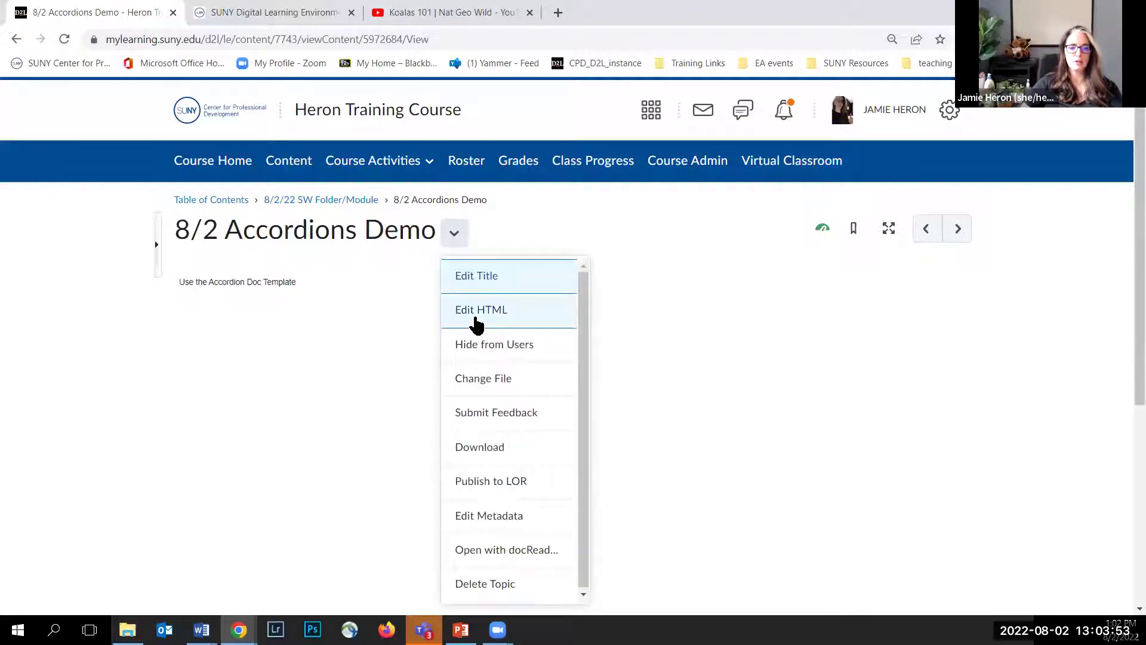
{"action": "scroll", "coordinate": [304, 370], "scroll_direction": "down", "scroll_amount": 5}
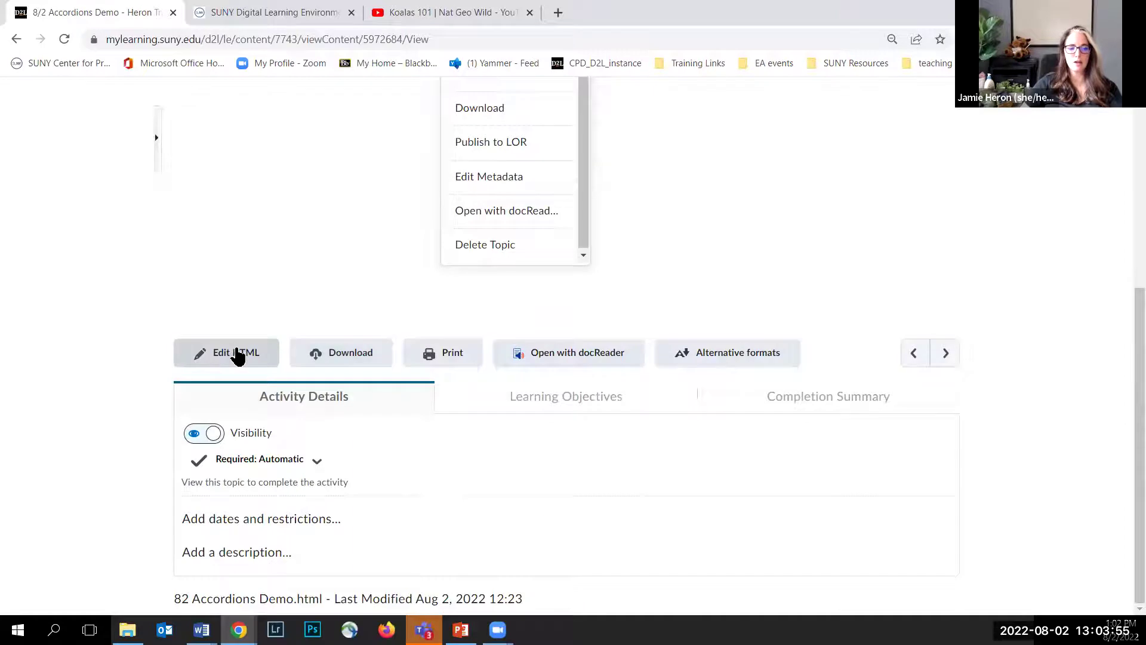
{"action": "left_click", "coordinate": [237, 353]}
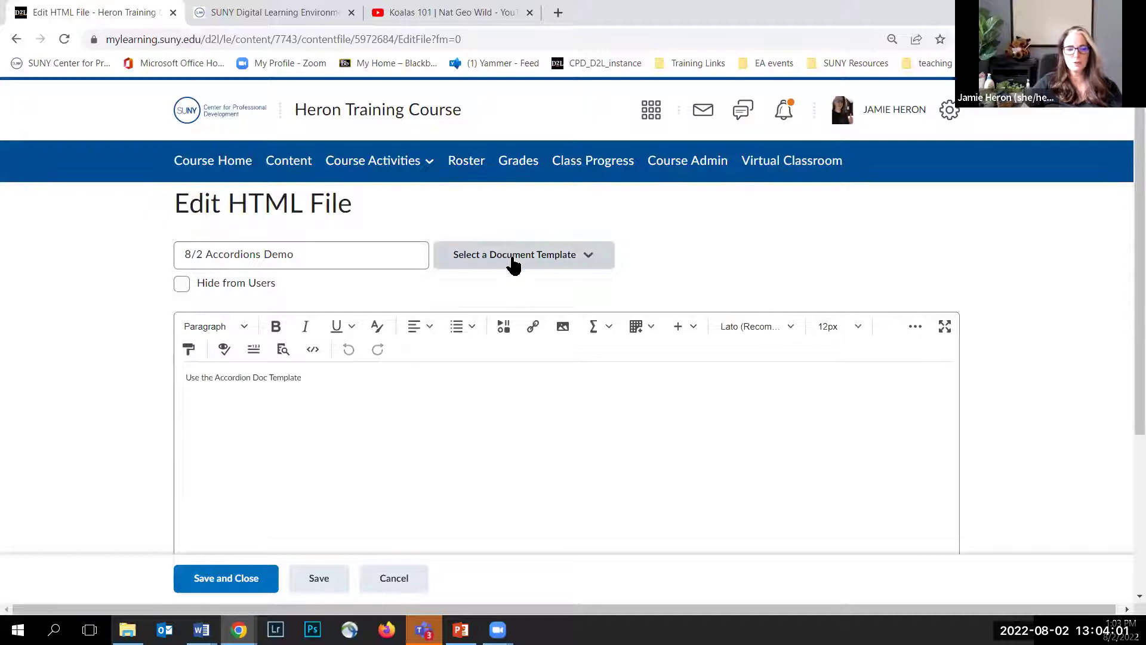
Apply the accordion document template to the 8/2 Accordions Demo page, replacing its placeholder text
{"action": "left_click", "coordinate": [513, 263]}
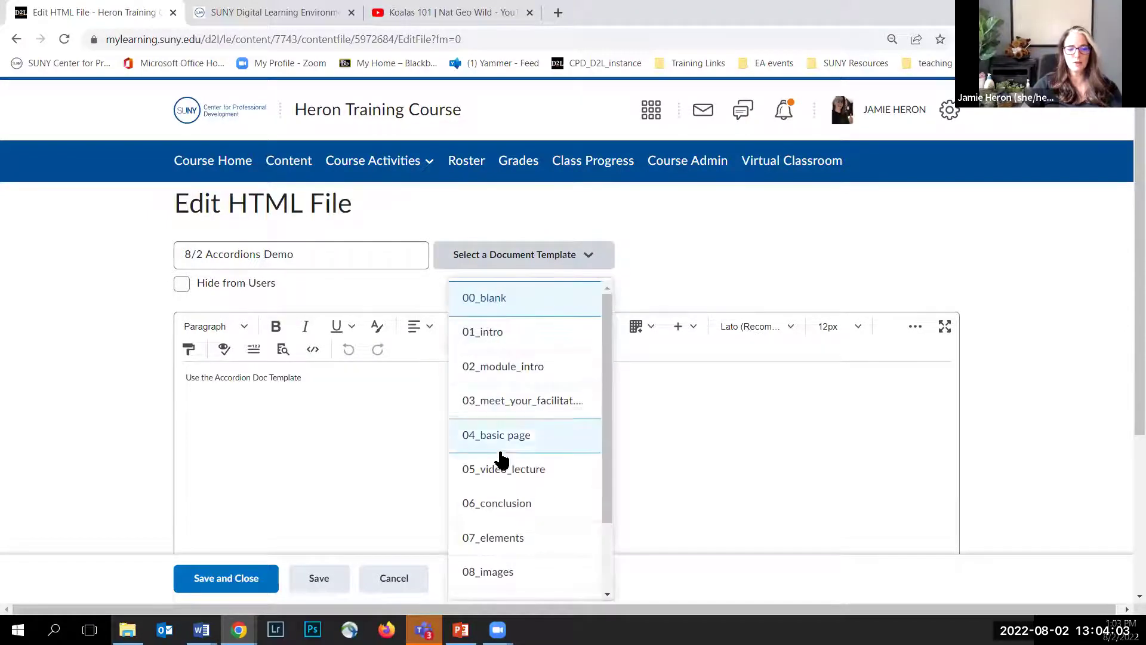
{"action": "scroll", "coordinate": [503, 465], "scroll_direction": "down", "scroll_amount": 2}
{"action": "left_click", "coordinate": [505, 525]}
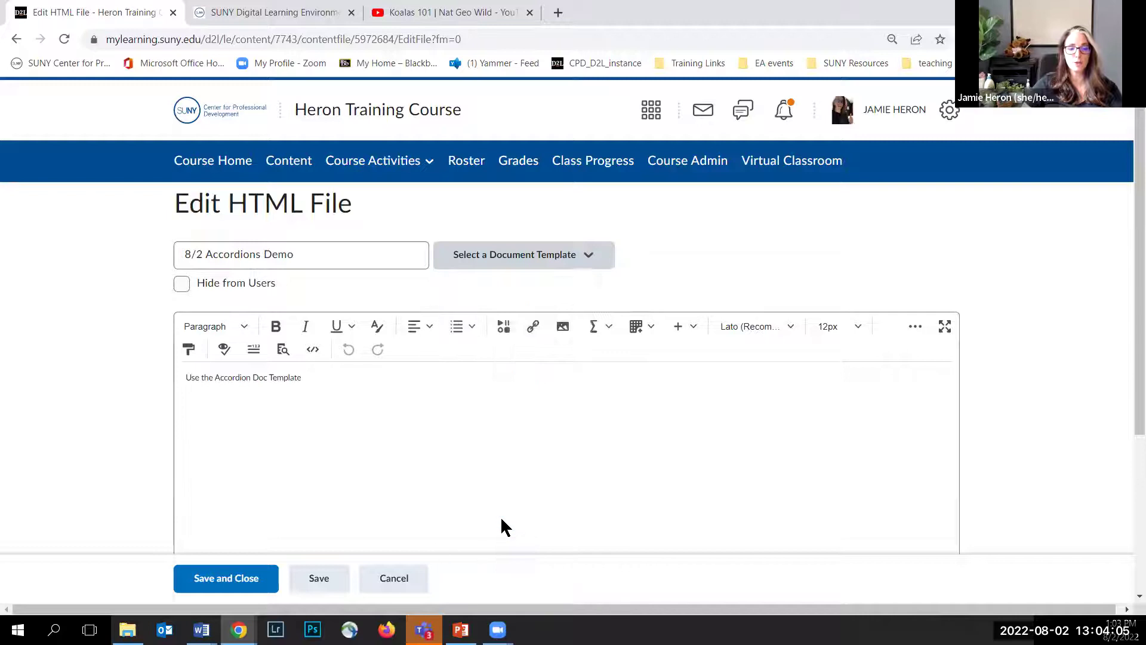
{"action": "left_click", "coordinate": [285, 245]}
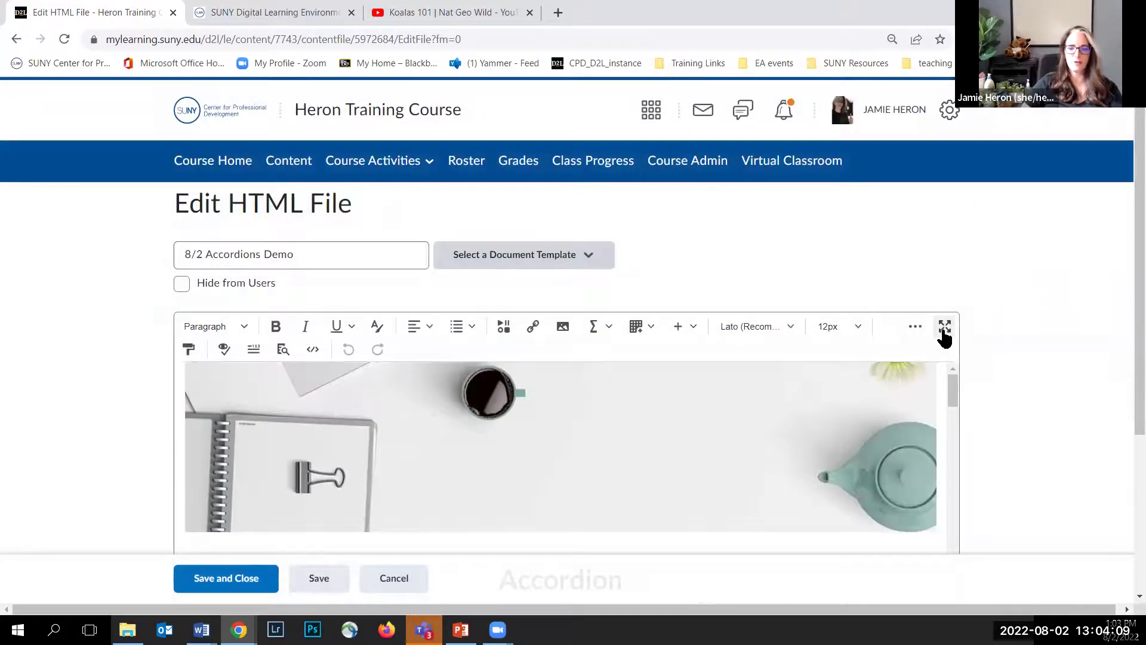
Expand the HTML editor to full screen and delete the template's desk-and-teapot banner image
{"action": "left_click", "coordinate": [944, 327]}
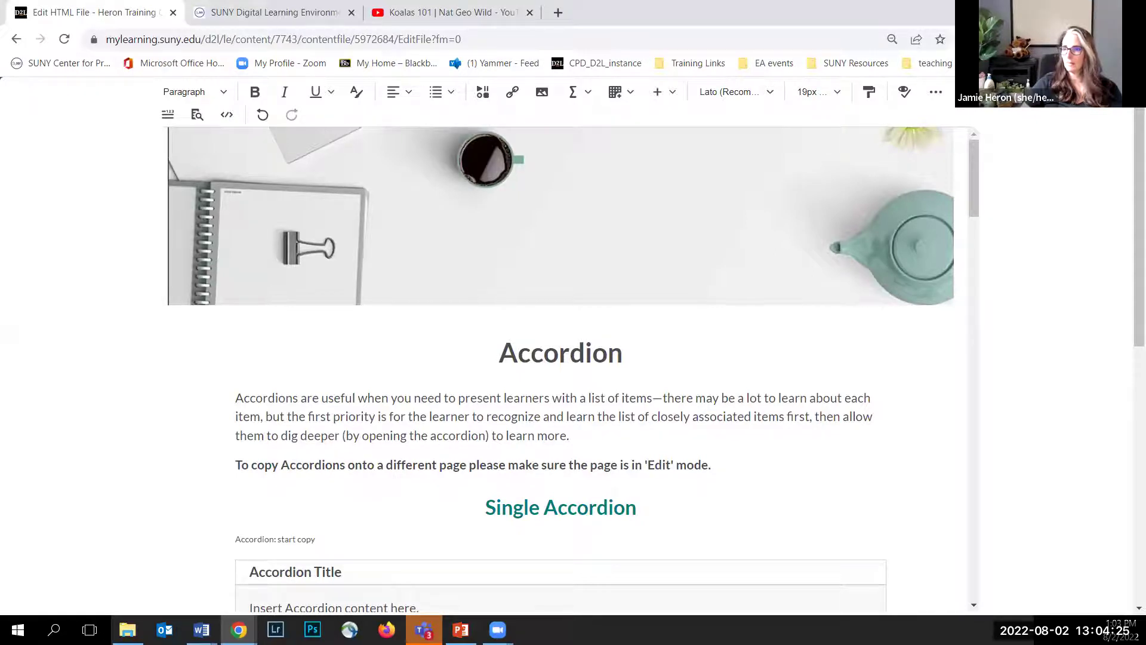
{"action": "left_click", "coordinate": [333, 215]}
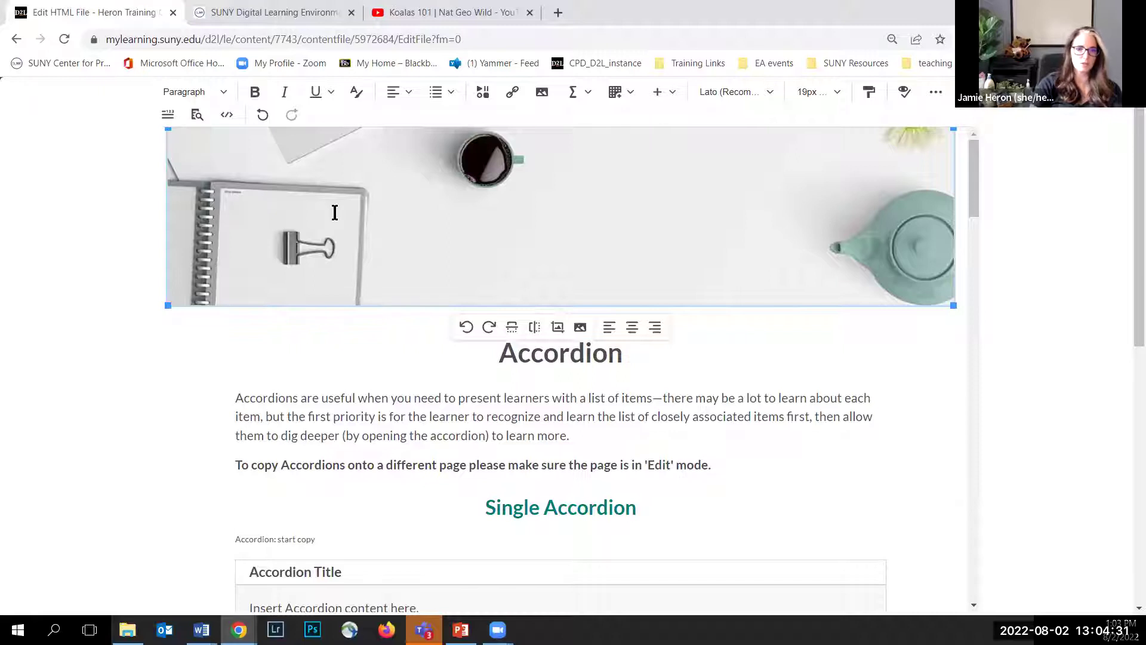
{"action": "key", "text": "Delete"}
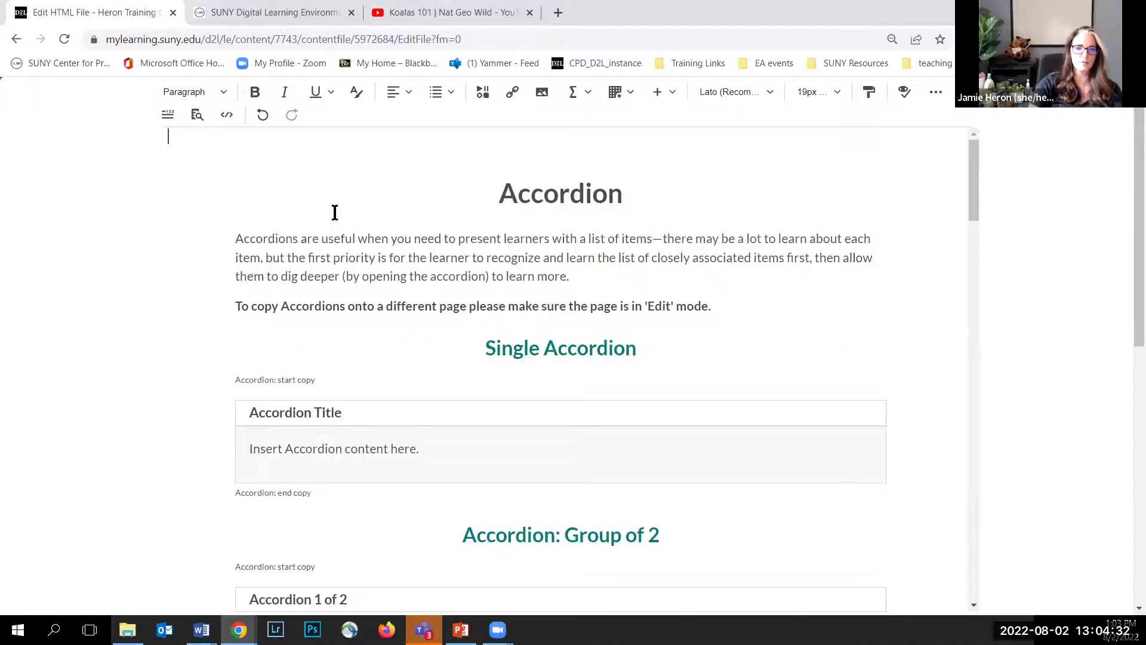
Insert the s'mores photo from the computer as the page's new banner image above the Accordion heading
{"action": "left_click", "coordinate": [541, 94]}
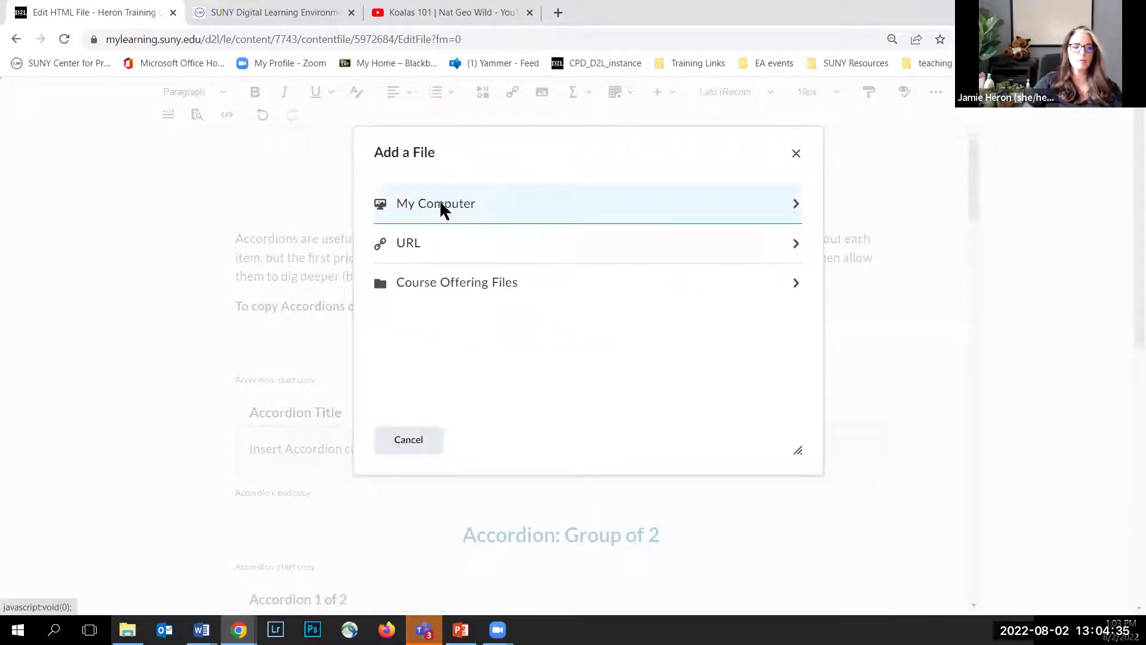
{"action": "left_click", "coordinate": [441, 204]}
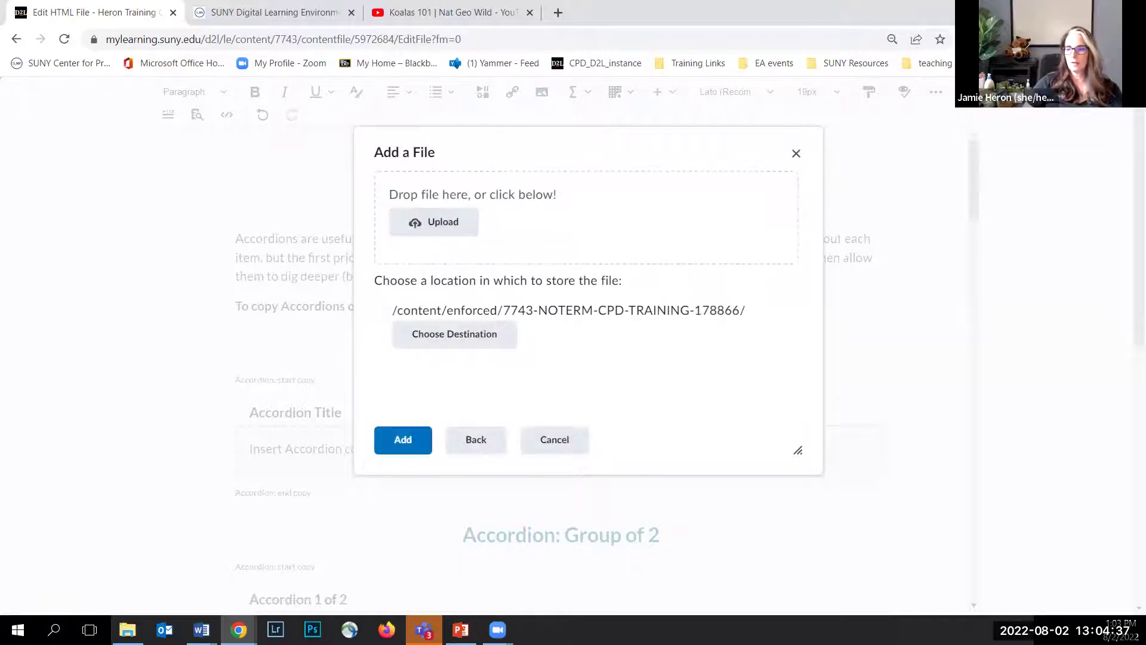
{"action": "left_click_drag", "start_coordinate": [596, 6], "coordinate": [513, 221]}
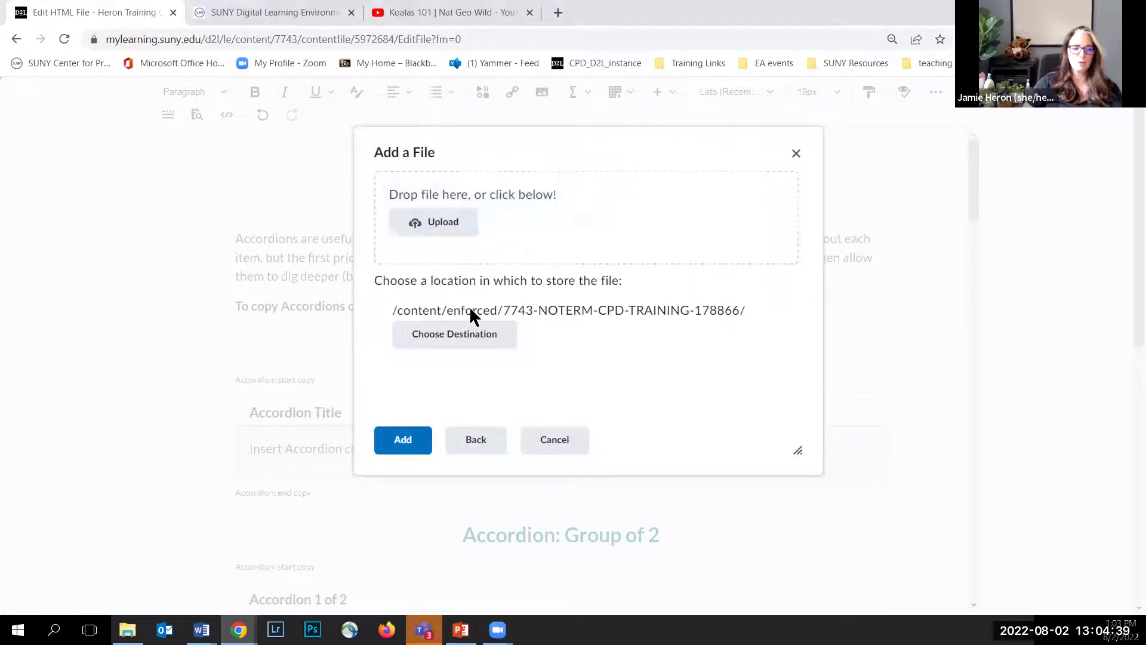
{"action": "left_click", "coordinate": [397, 450]}
{"action": "left_click", "coordinate": [430, 338]}
{"action": "left_click", "coordinate": [444, 373]}
{"action": "left_click", "coordinate": [504, 385]}
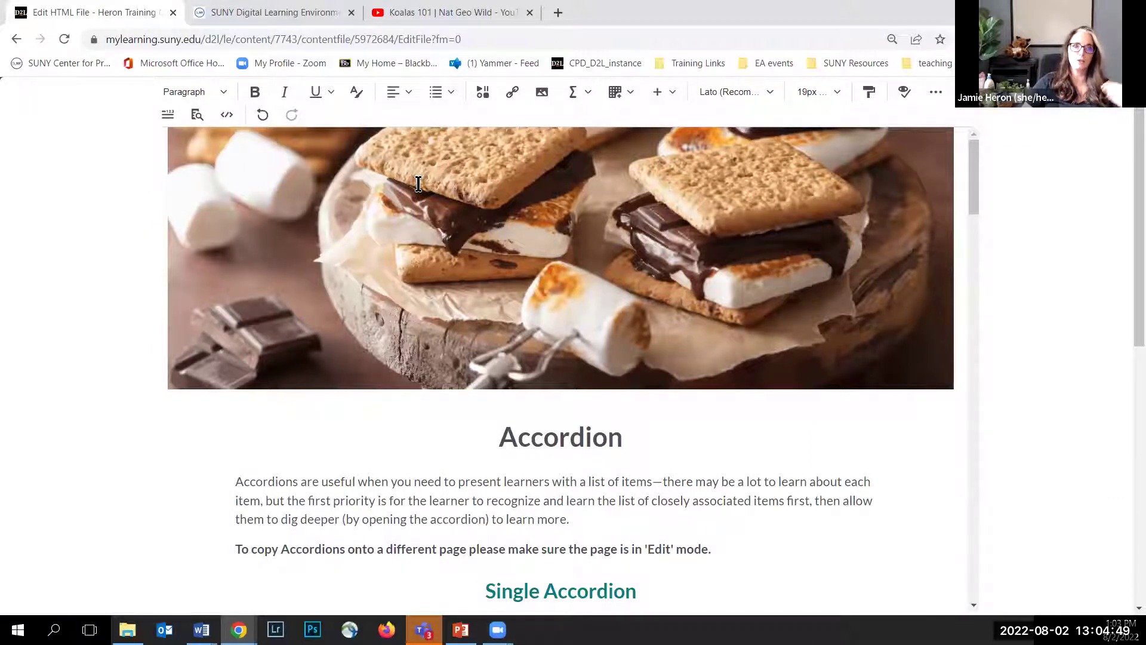
Look through the template's accordion layouts, from Single Accordion down to Accordion: Group of 6
{"action": "scroll", "coordinate": [208, 258], "scroll_direction": "down", "scroll_amount": 4}
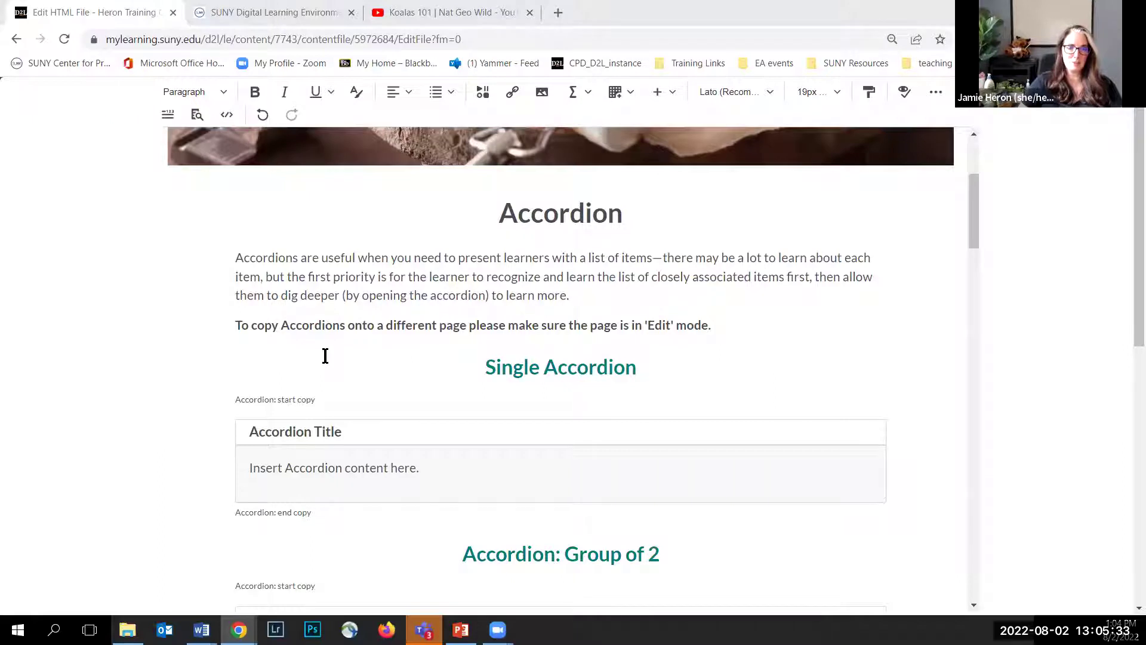
{"action": "scroll", "coordinate": [325, 356], "scroll_direction": "down", "scroll_amount": 4}
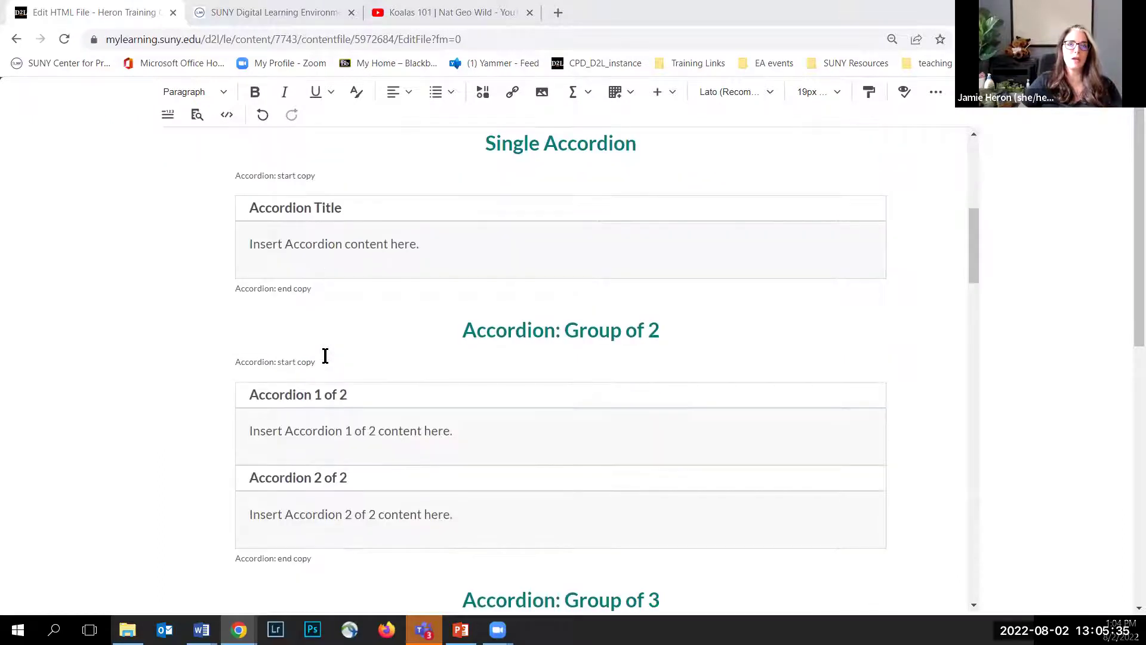
{"action": "scroll", "coordinate": [325, 356], "scroll_direction": "down", "scroll_amount": 3}
{"action": "scroll", "coordinate": [327, 355], "scroll_direction": "down", "scroll_amount": 15}
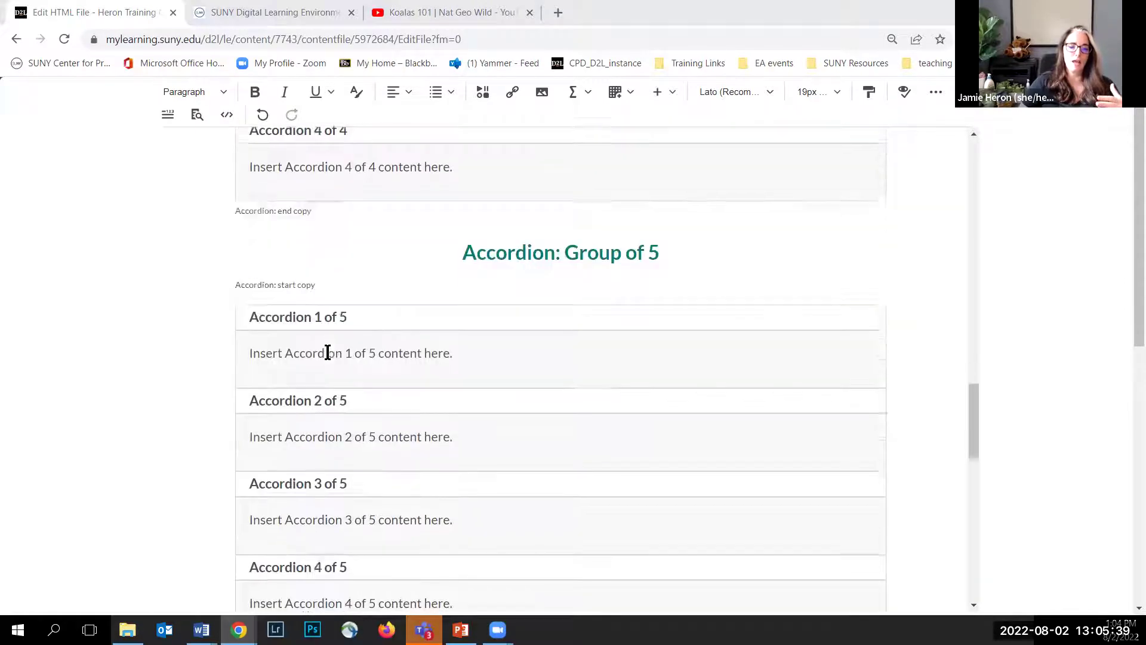
{"action": "scroll", "coordinate": [327, 352], "scroll_direction": "down", "scroll_amount": 5}
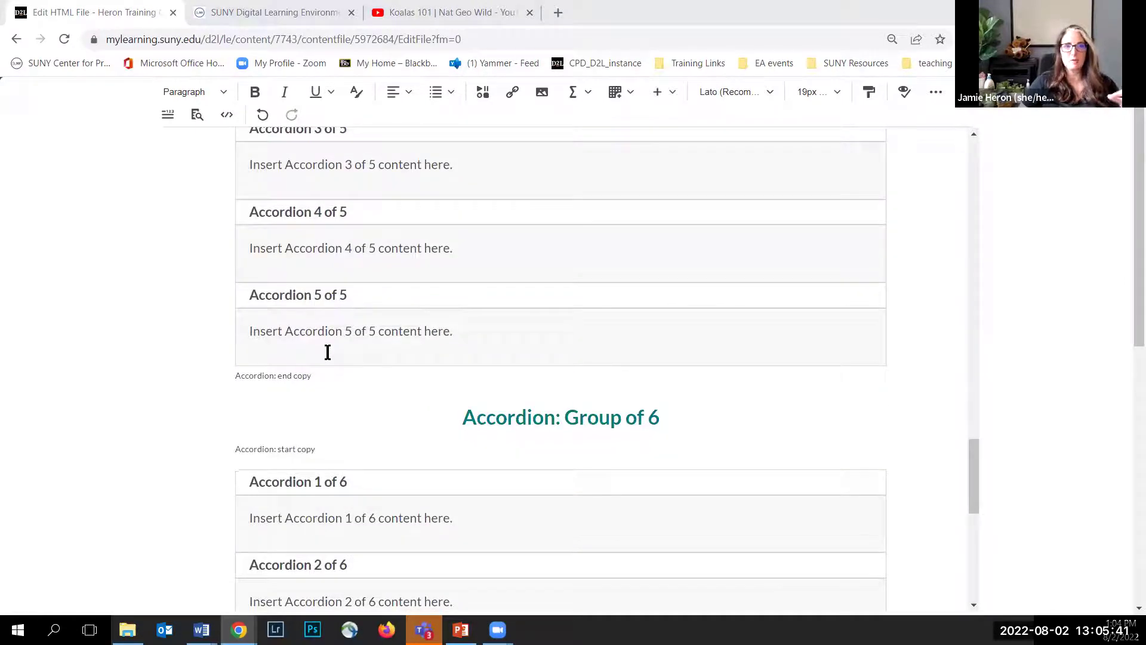
{"action": "scroll", "coordinate": [327, 352], "scroll_direction": "up", "scroll_amount": 7}
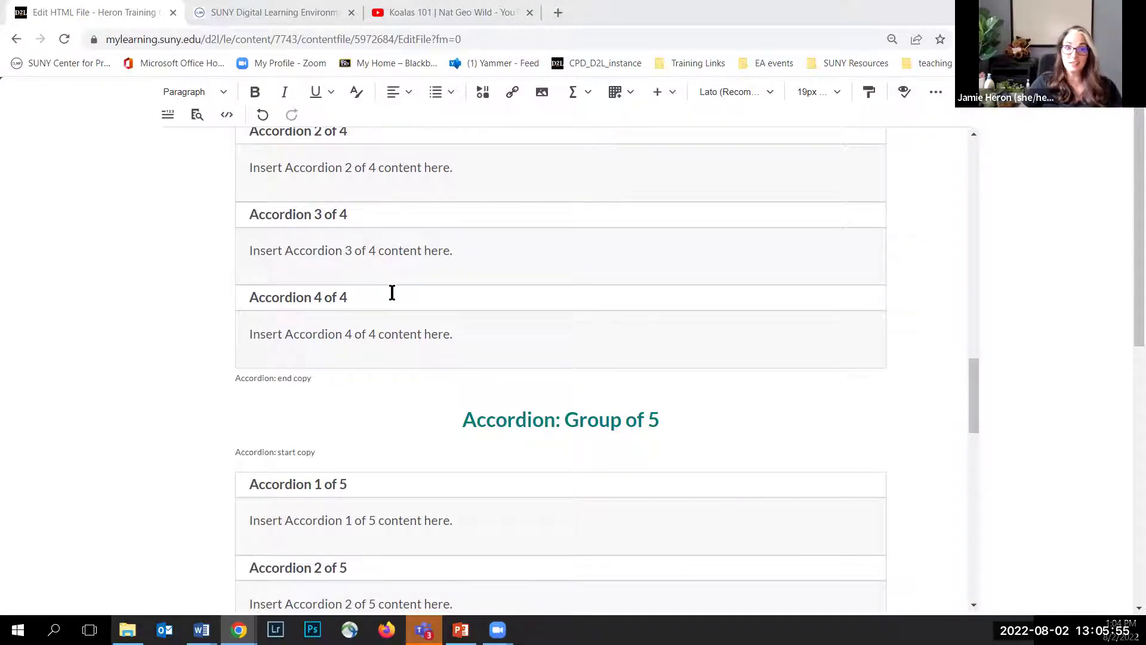
{"action": "scroll", "coordinate": [392, 293], "scroll_direction": "down", "scroll_amount": 9}
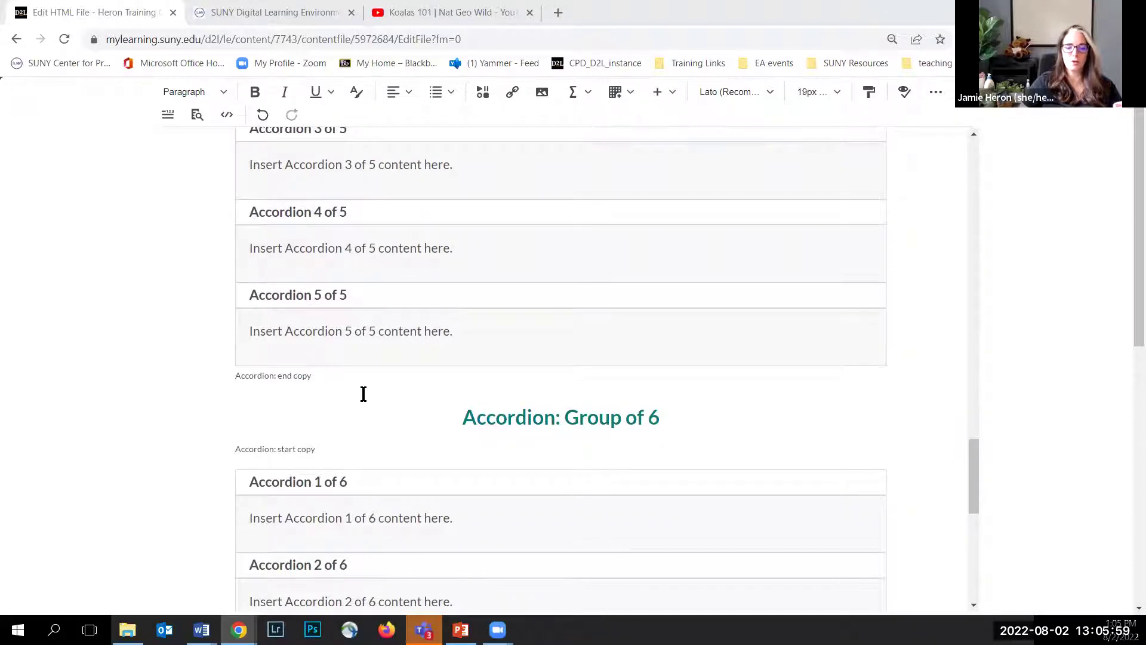
Delete everything from the Single Accordion heading through the end of the group of 5, keeping only the group of 6
{"action": "left_click", "coordinate": [333, 379]}
{"action": "scroll", "coordinate": [333, 385], "scroll_direction": "up", "scroll_amount": 4}
{"action": "scroll", "coordinate": [333, 384], "scroll_direction": "up", "scroll_amount": 15}
{"action": "left_click_drag", "start_coordinate": [333, 385], "coordinate": [485, 290]}
{"action": "scroll", "coordinate": [335, 371], "scroll_direction": "up", "scroll_amount": 4}
{"action": "scroll", "coordinate": [355, 330], "scroll_direction": "up", "scroll_amount": 4}
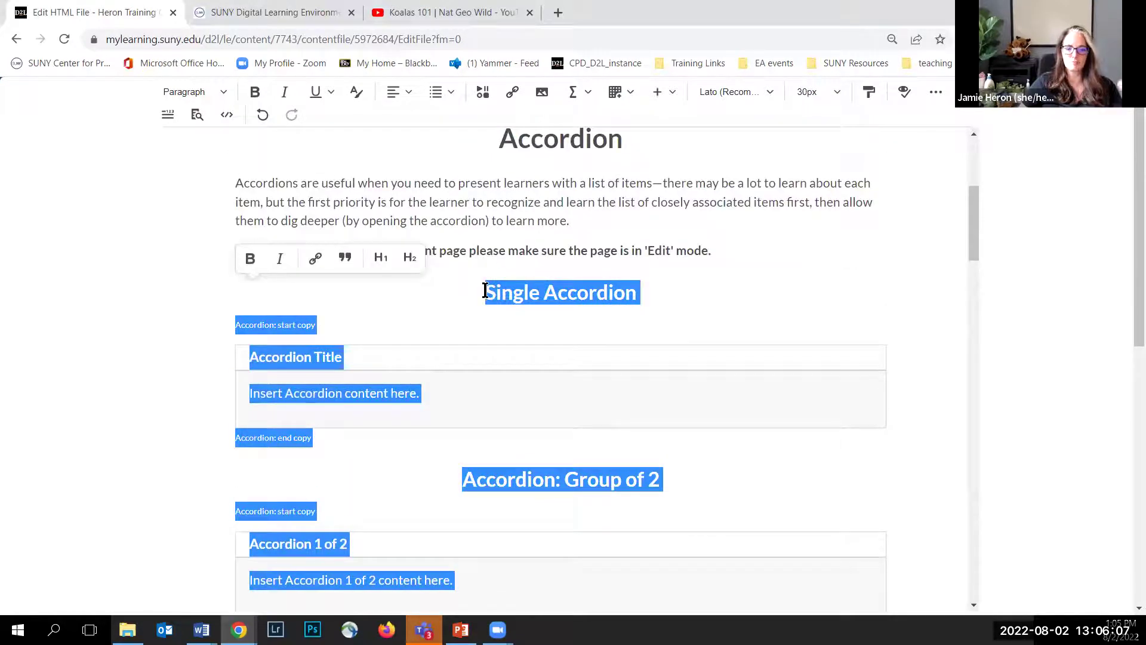
{"action": "key", "text": "BackSpace"}
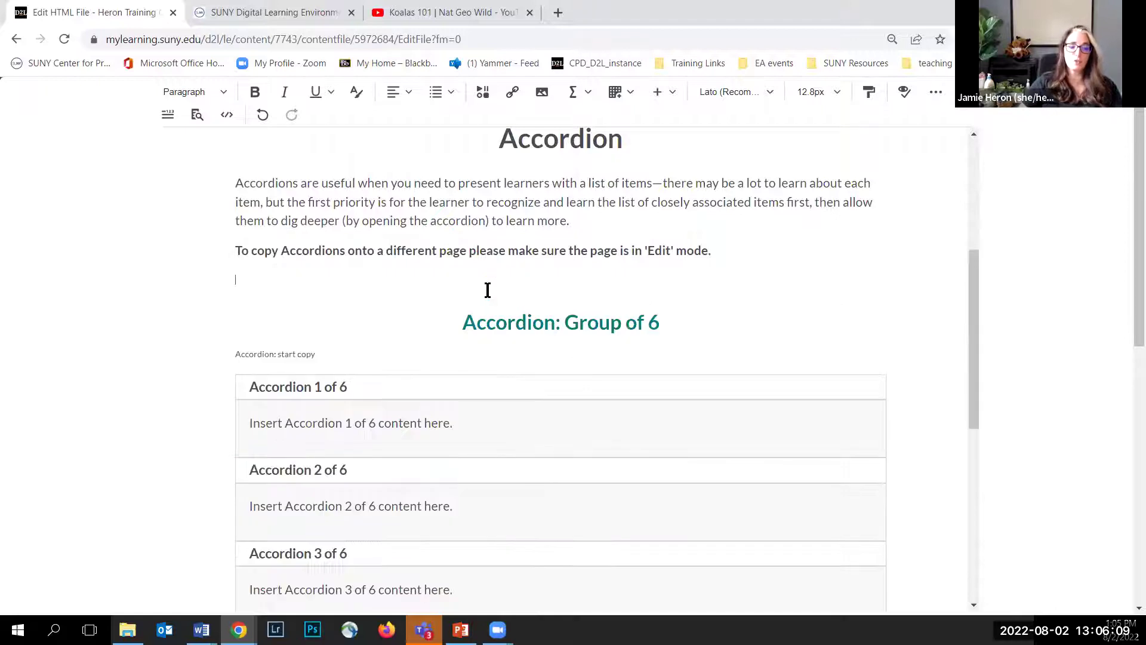
{"action": "scroll", "coordinate": [567, 343], "scroll_direction": "down", "scroll_amount": 2}
{"action": "scroll", "coordinate": [555, 328], "scroll_direction": "up", "scroll_amount": 2}
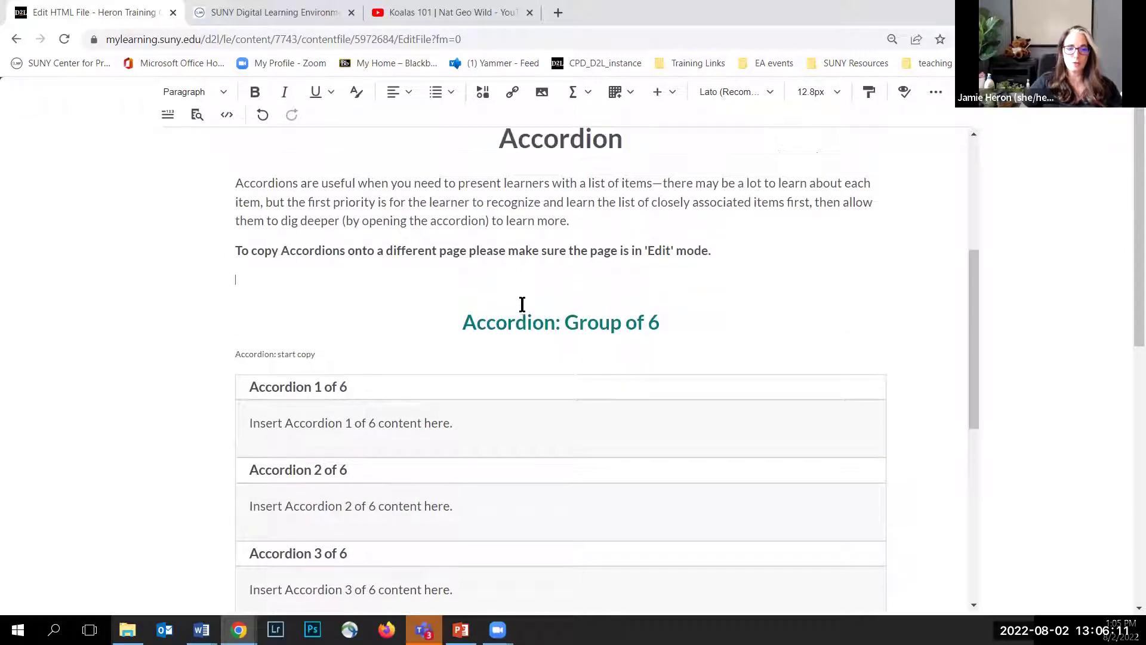
Change the main heading to "Let's Make S'Mores!" and replace both introductory paragraphs with filler text starting "Cras tempor blandit velit et maximus."
{"action": "scroll", "coordinate": [523, 305], "scroll_direction": "up", "scroll_amount": 1}
{"action": "left_click_drag", "start_coordinate": [499, 213], "coordinate": [615, 211]}
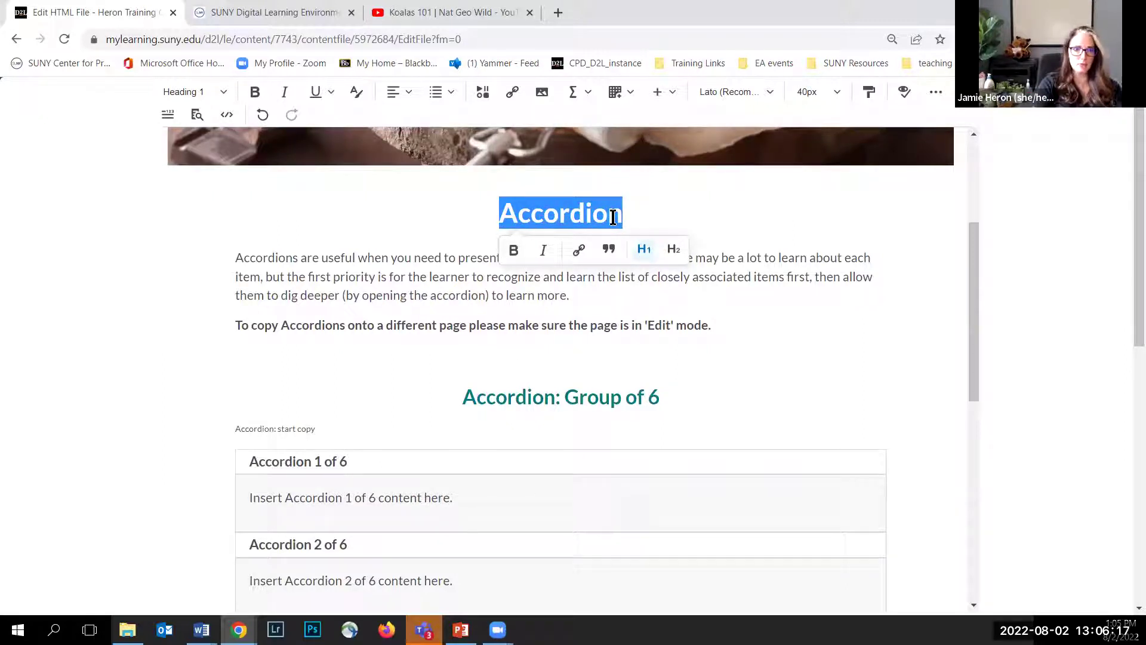
{"action": "type", "text": "Let's"}
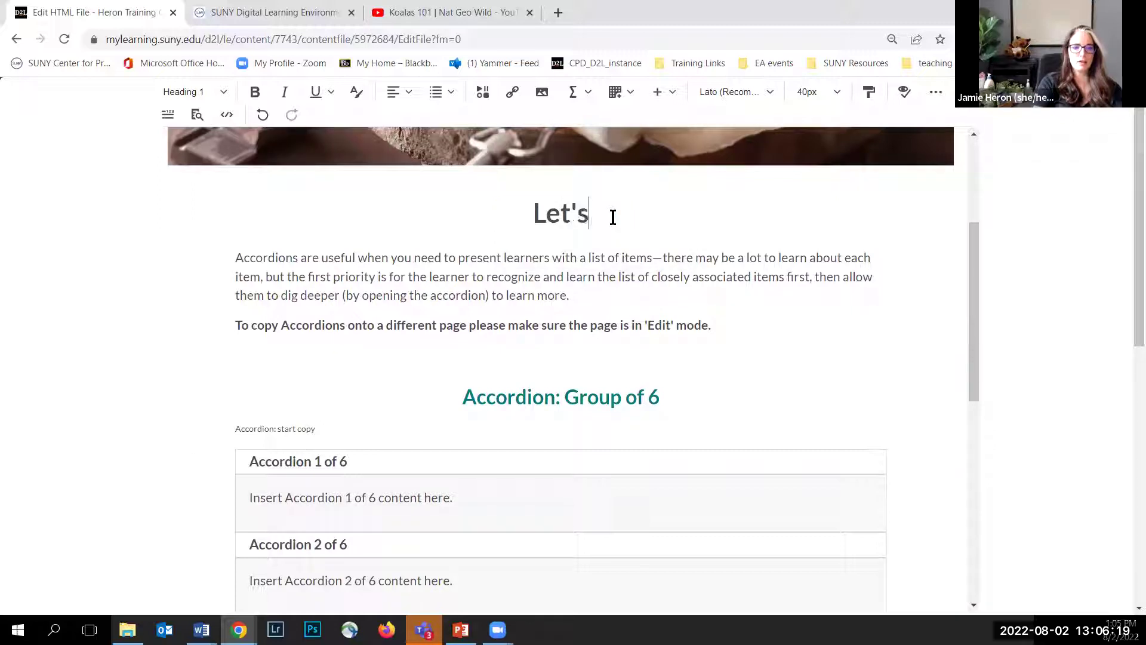
{"action": "type", "text": " Make S'Mores"}
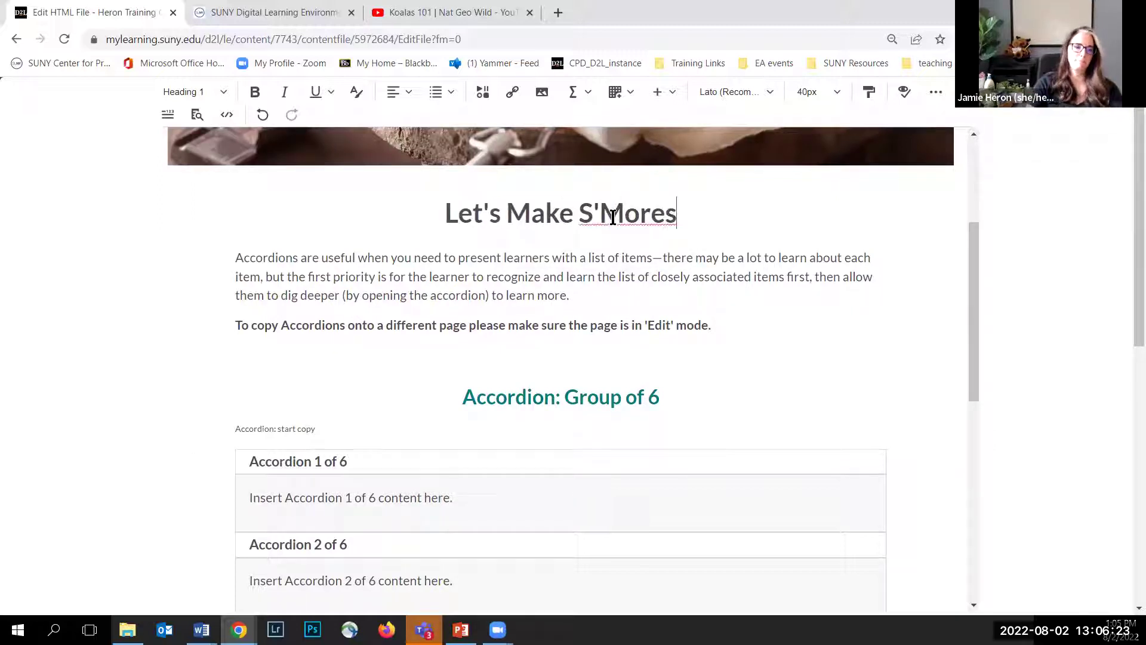
{"action": "type", "text": "!"}
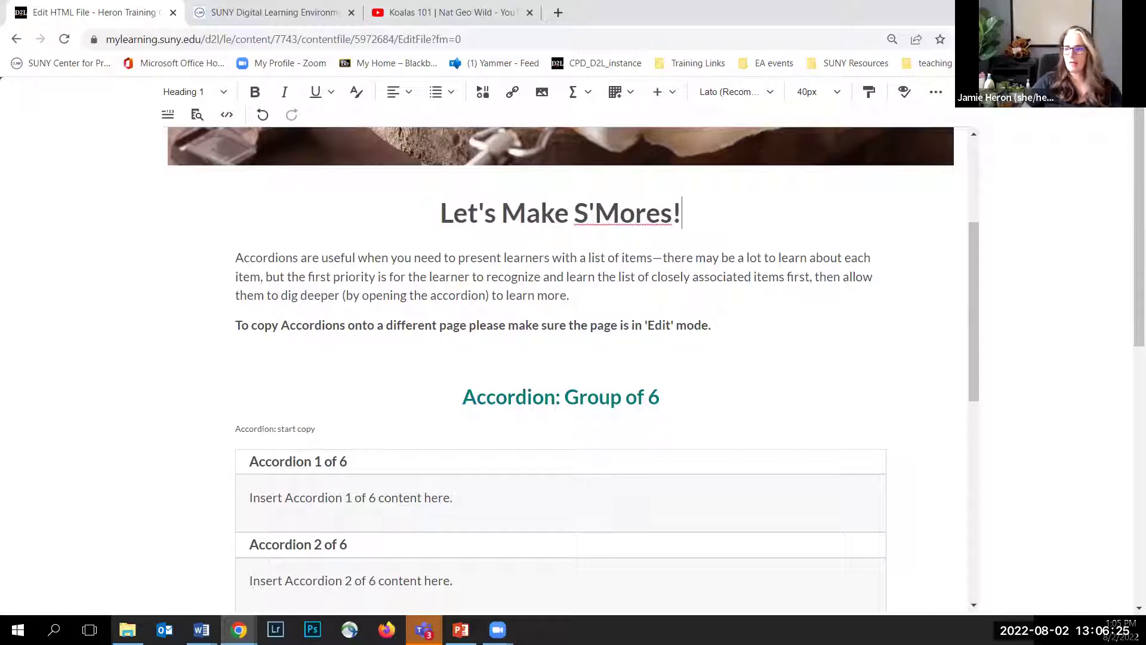
{"action": "left_click_drag", "start_coordinate": [712, 327], "coordinate": [213, 261]}
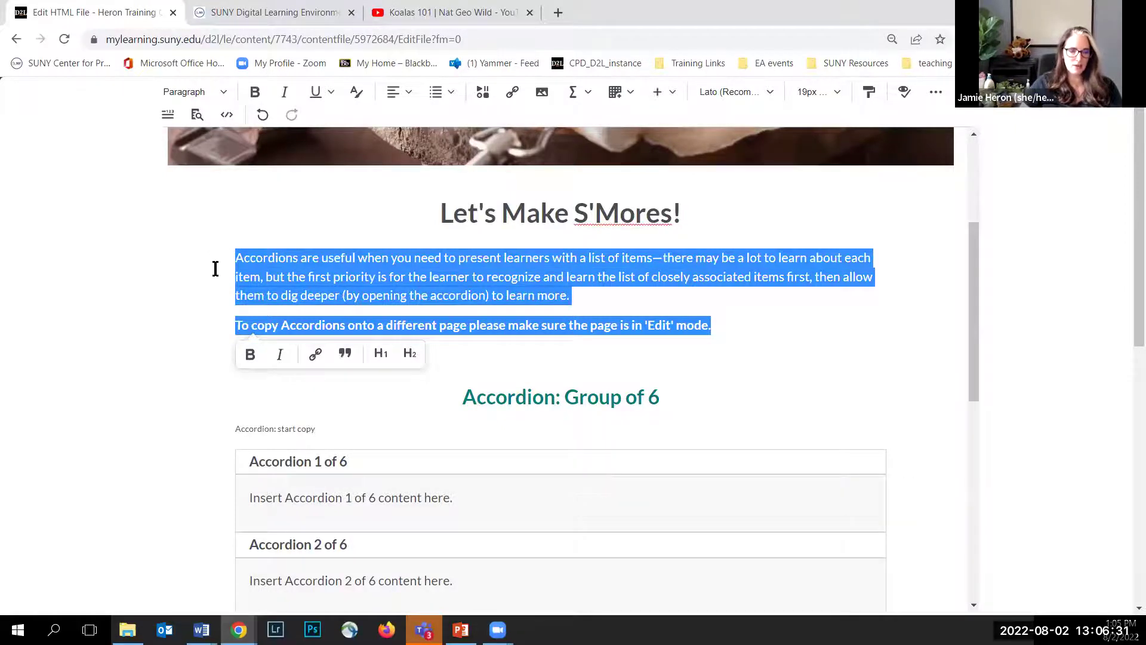
{"action": "type", "text": "Cras tempor blandit velit et maximus. In maximus, tortor ac pharetra bibendum, turpis eros malesuada nulla, in dictum nisi eros vel ipsum. In et facilisis lectus, eu iaculis risus. Nullam viverra, est ultrices malesuada consequat, eros neque vehicula orci, in efficitur ligula dui ac metus. Proin venenatis vel sapien et hendrerit. Praesent quis sem quis dolor tristique auctor. Integer lorem velit, blandit quis nisi at, egestas dignissim sapien. Etiam eget nisl arcu. Nulla dignissim suscipit consequat. In eget purus iaculis, aliquet enim quis, bibendum ante. Duis vel cursus urna, sed fermentum dui. Ut pharetra nulla sit amet mauris venenatis ullamcorper. Praesent convallis leo odio, non posuere magna tincidunt nec. Phasellus rhoncus urna a imperdiet finibus. Donec id auctor elit."}
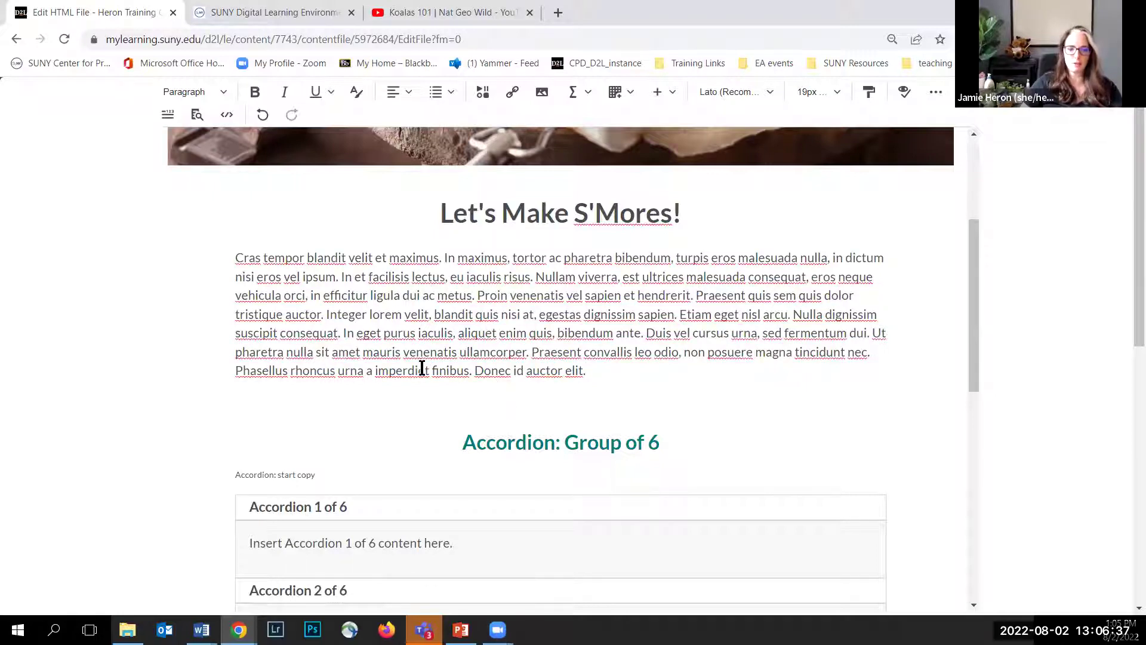
Change the group of 6 heading to "Things We Need to Make S'Mores" and remove the "Accordion: start copy" line below it
{"action": "scroll", "coordinate": [416, 359], "scroll_direction": "down", "scroll_amount": 1}
{"action": "scroll", "coordinate": [416, 360], "scroll_direction": "down", "scroll_amount": 1}
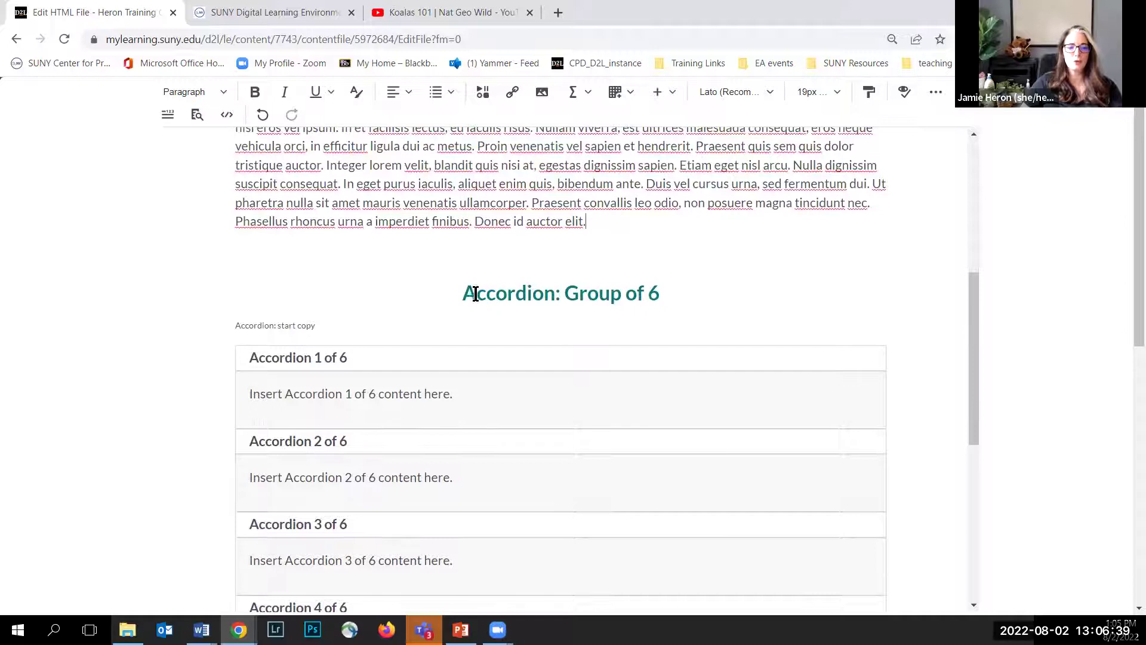
{"action": "left_click_drag", "start_coordinate": [464, 293], "coordinate": [660, 292]}
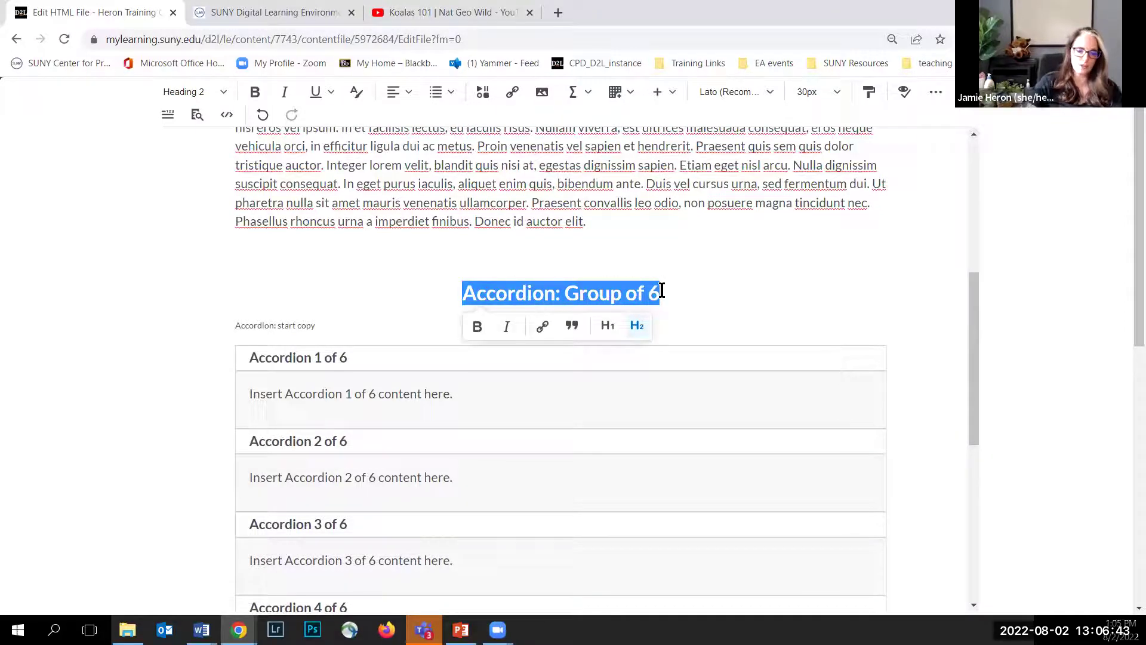
{"action": "key", "text": "BackSpace"}
{"action": "type", "text": "Things We Need to Make S'Mores"}
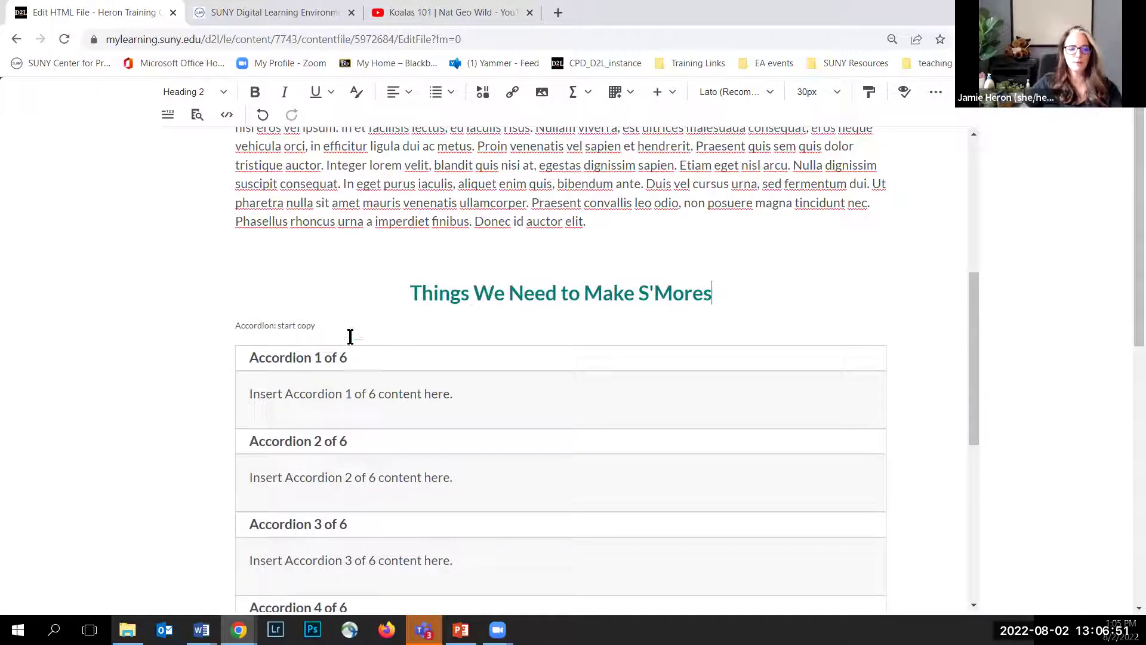
{"action": "left_click_drag", "start_coordinate": [324, 324], "coordinate": [235, 325]}
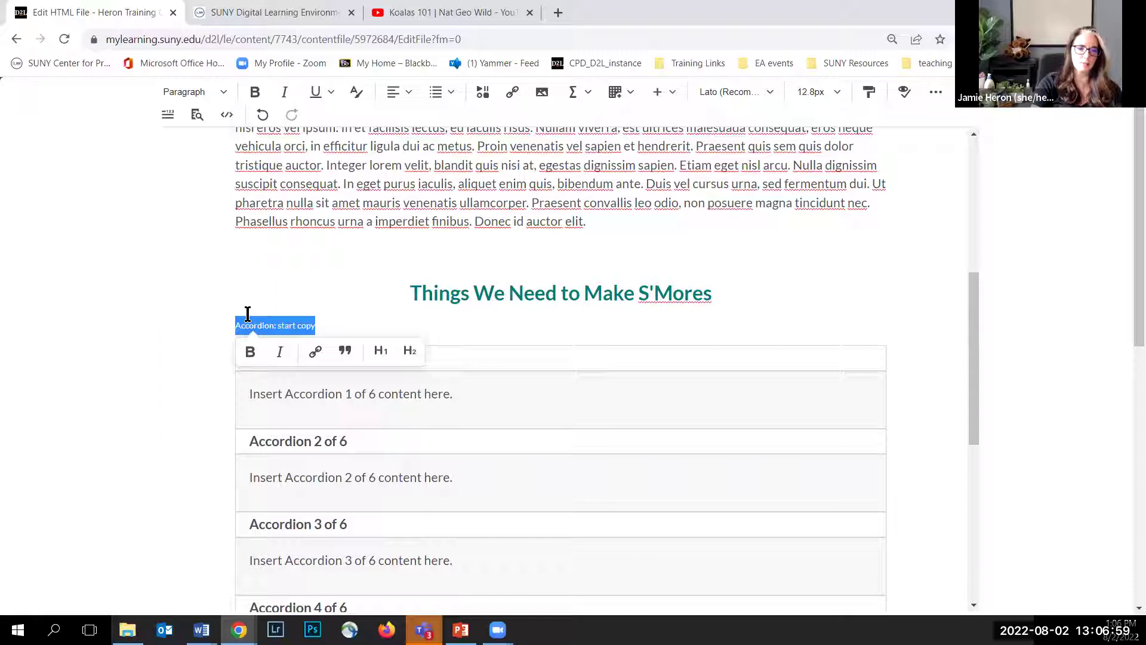
{"action": "key", "text": "BackSpace"}
{"action": "key", "text": "BackSpace"}
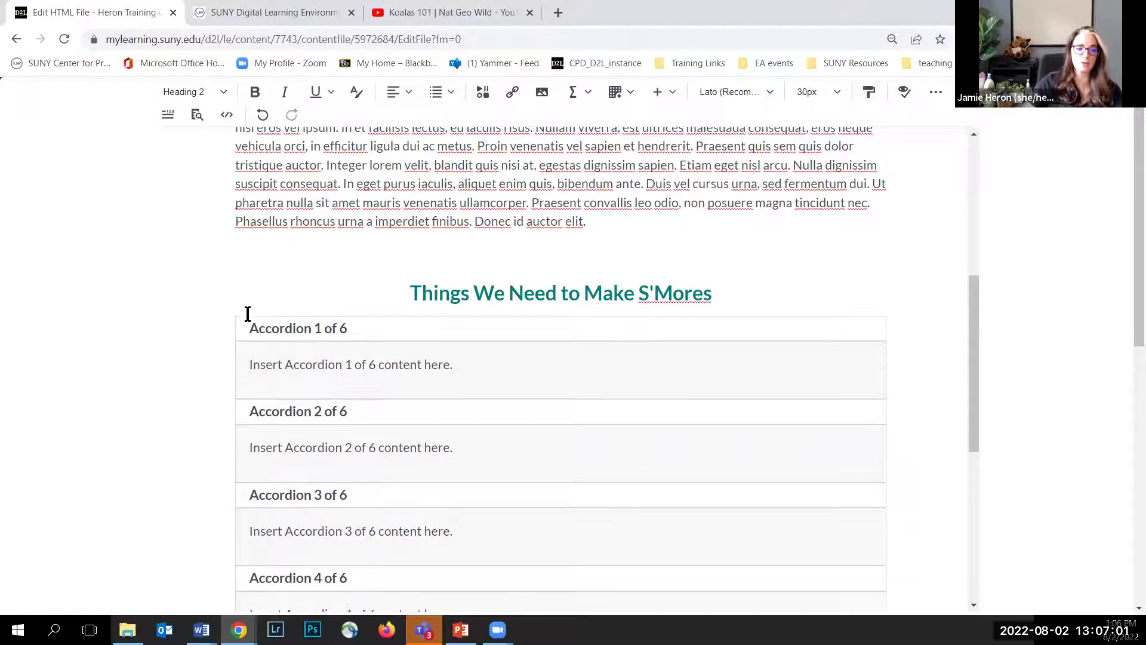
Title the first three accordions "Fire", "Roasting Sticks" and "Graham Crackers"
{"action": "left_click_drag", "start_coordinate": [349, 326], "coordinate": [252, 327]}
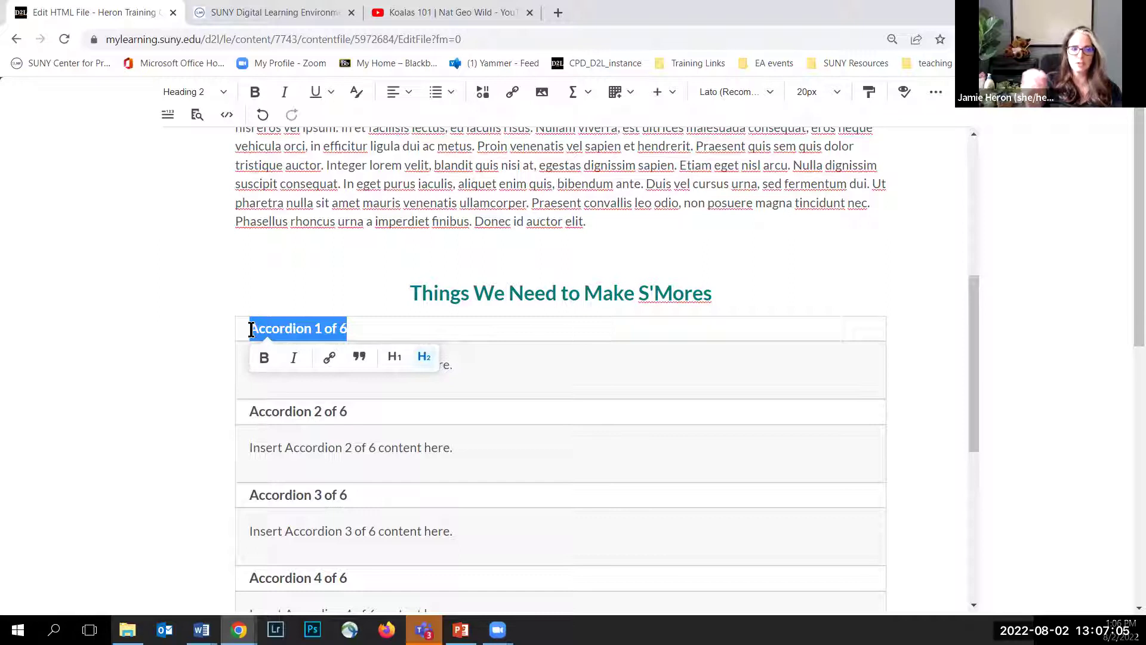
{"action": "key", "text": "BackSpace"}
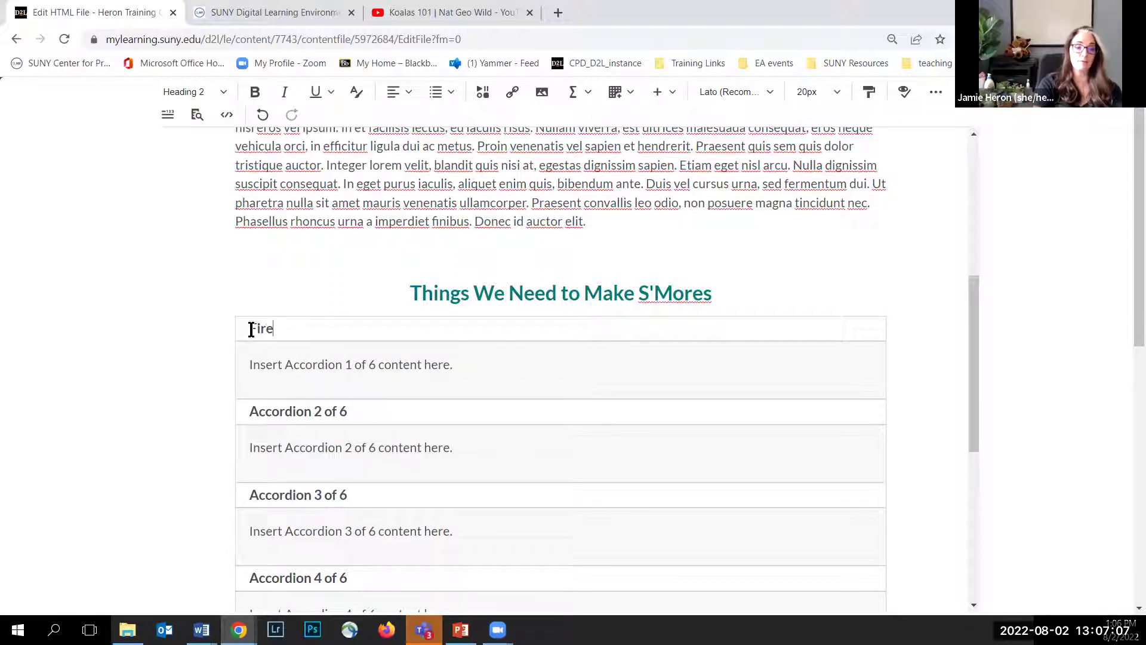
{"action": "left_click_drag", "start_coordinate": [346, 411], "coordinate": [246, 411]}
{"action": "type", "text": "Roastin gS"}
{"action": "key", "text": "BackSpace"}
{"action": "key", "text": "BackSpace"}
{"action": "key", "text": "BackSpace"}
{"action": "type", "text": "g Sticks"}
{"action": "left_click_drag", "start_coordinate": [357, 497], "coordinate": [247, 494]}
{"action": "type", "text": "Graham Crackers"}
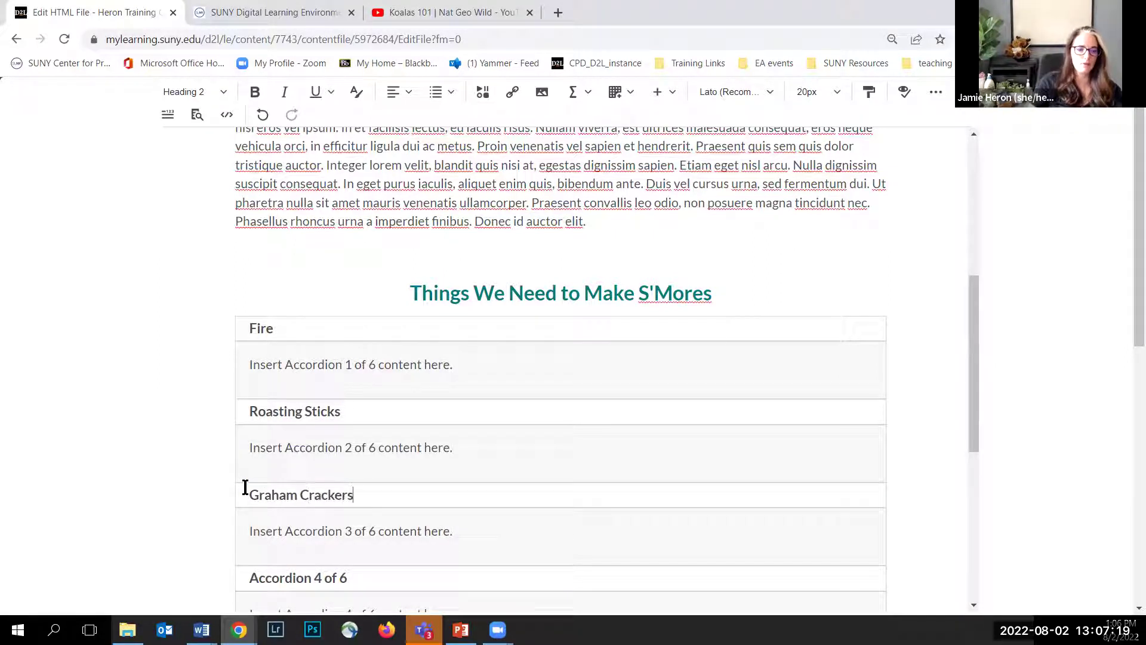
Title the fourth accordion "Chocolate" and the fifth "Marshmallows"
{"action": "scroll", "coordinate": [365, 475], "scroll_direction": "down", "scroll_amount": 3}
{"action": "left_click_drag", "start_coordinate": [347, 429], "coordinate": [252, 431]}
{"action": "type", "text": "Chocolate"}
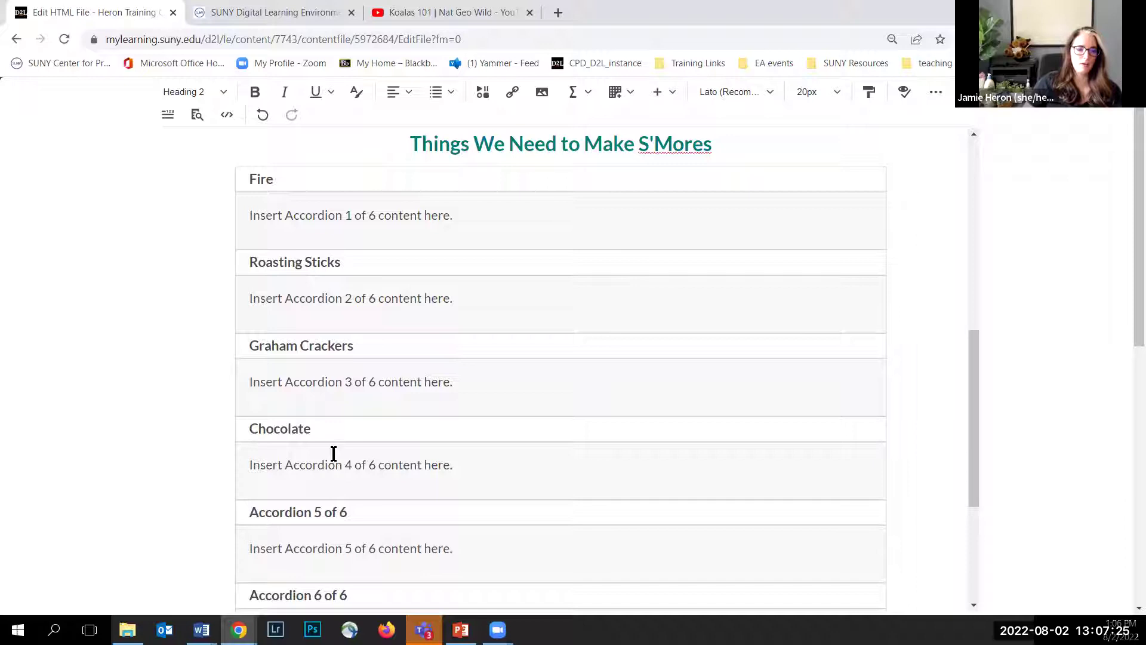
{"action": "scroll", "coordinate": [334, 453], "scroll_direction": "down", "scroll_amount": 1}
{"action": "left_click_drag", "start_coordinate": [347, 437], "coordinate": [243, 441]}
{"action": "type", "text": "M"}
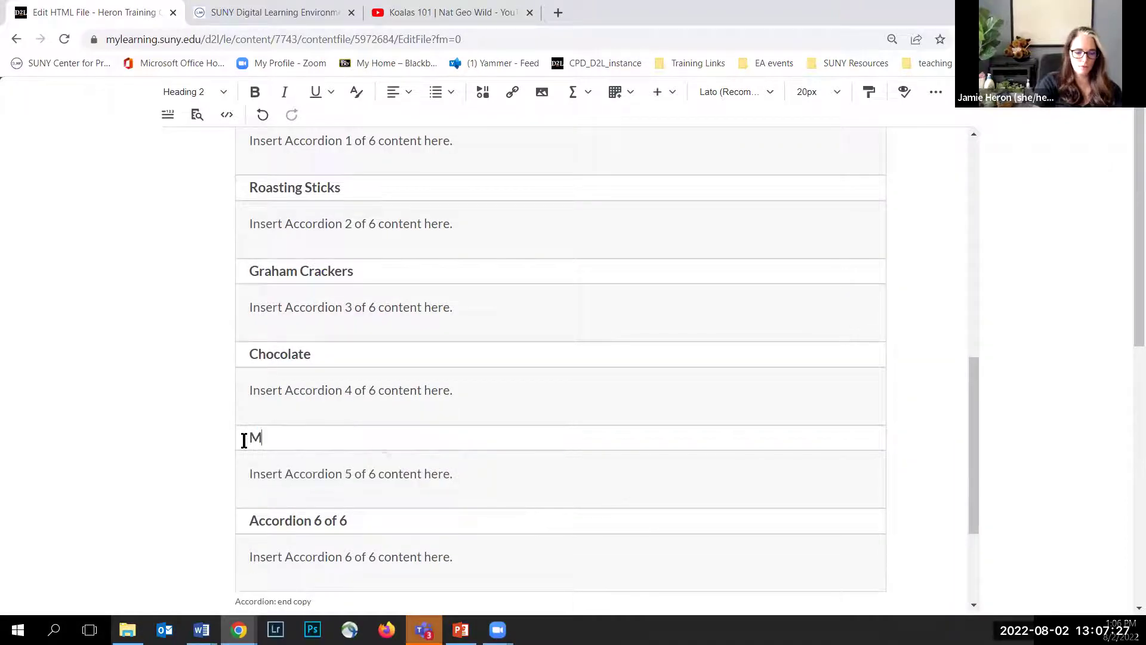
{"action": "type", "text": "arshmallows"}
Delete the unused Accordion 6 of 6 with its content, along with the "Accordion: end copy" line
{"action": "scroll", "coordinate": [281, 370], "scroll_direction": "down", "scroll_amount": 1}
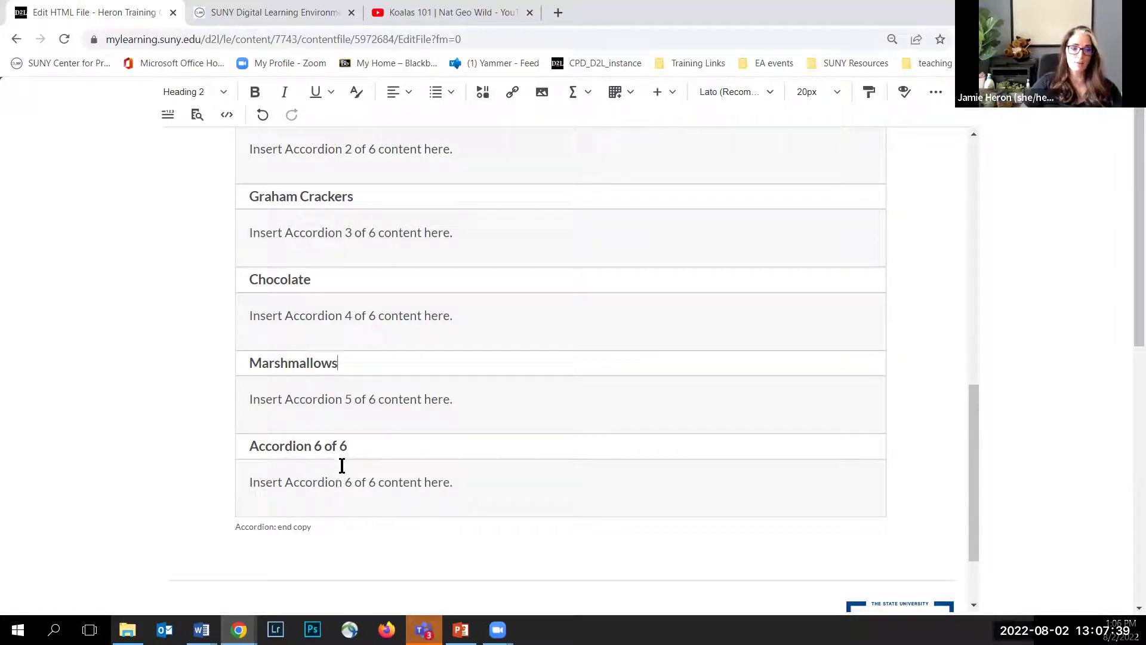
{"action": "left_click_drag", "start_coordinate": [317, 527], "coordinate": [248, 455]}
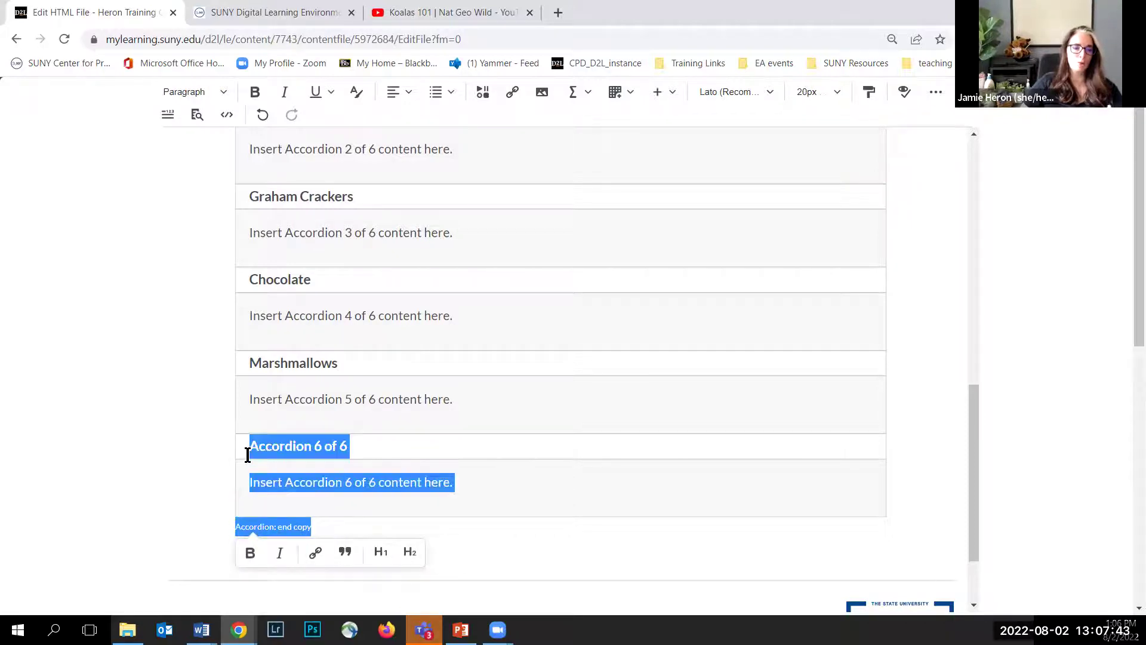
{"action": "key", "text": "Delete"}
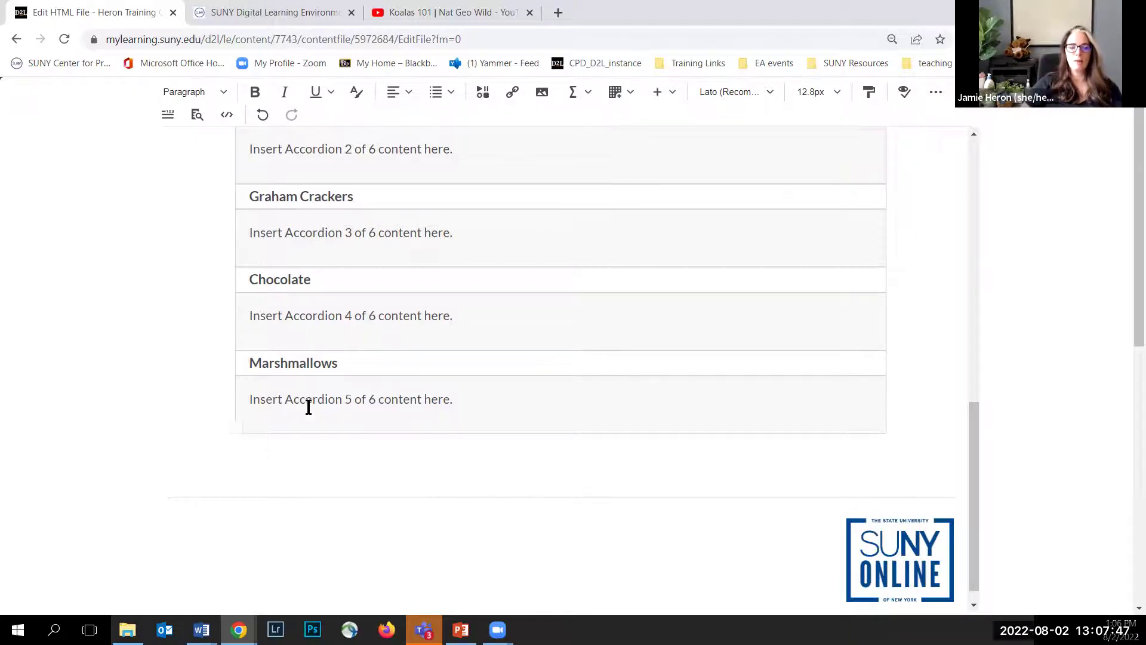
Copy the embed code of the Koalas 101 YouTube video for use in the Fire accordion
{"action": "scroll", "coordinate": [358, 379], "scroll_direction": "up", "scroll_amount": 3}
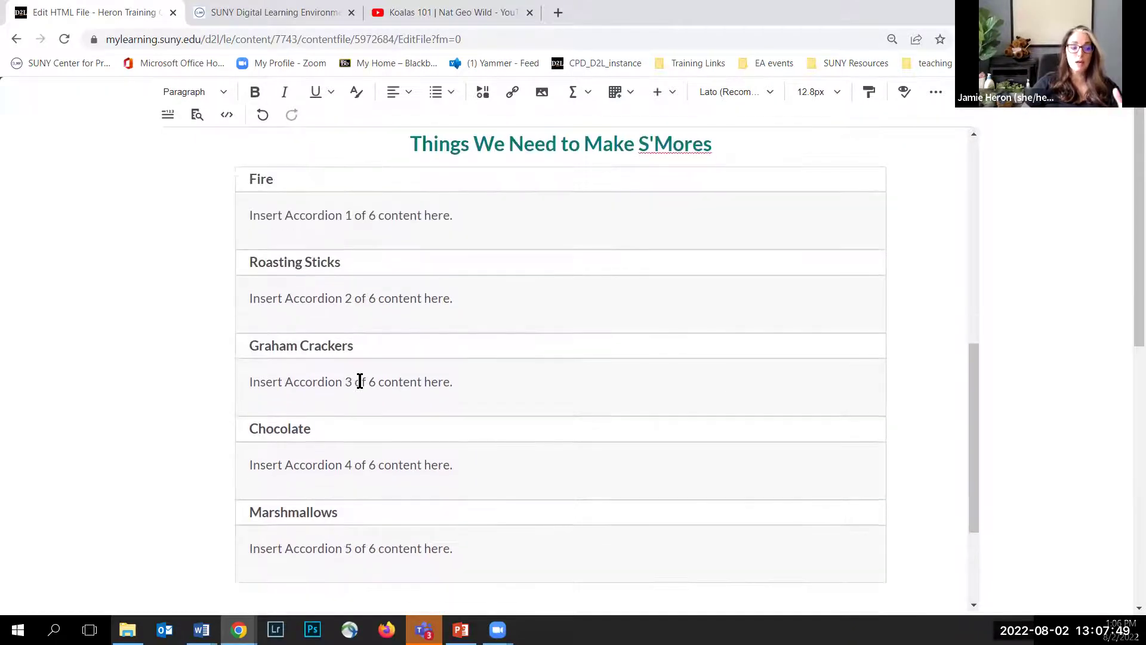
{"action": "scroll", "coordinate": [353, 394], "scroll_direction": "down", "scroll_amount": 1}
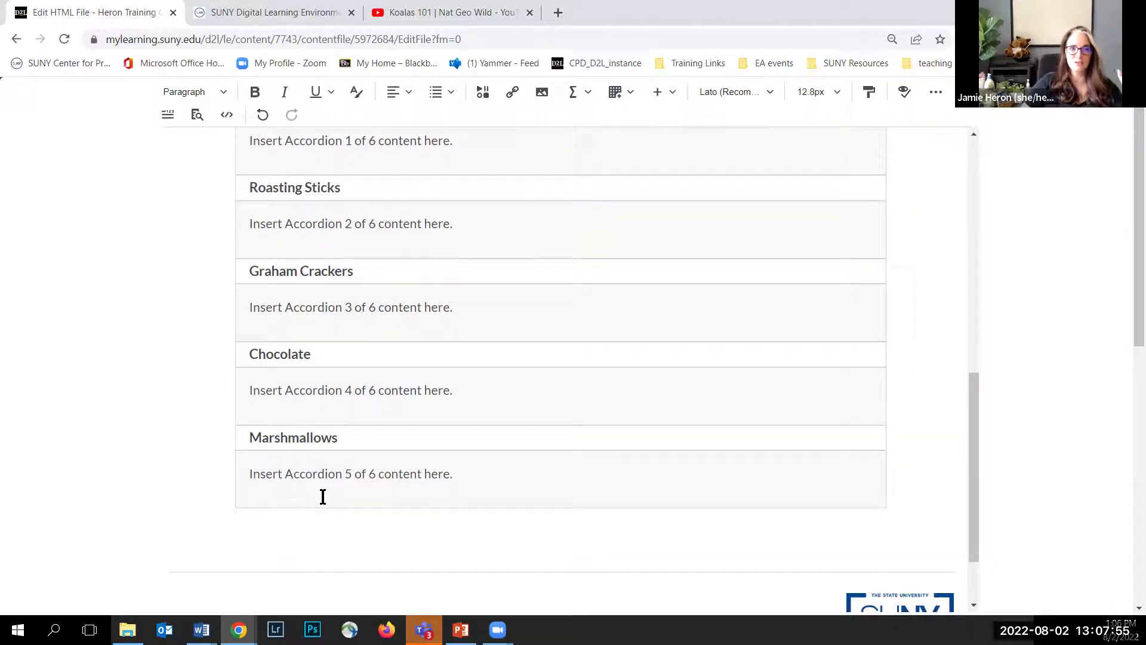
{"action": "scroll", "coordinate": [415, 400], "scroll_direction": "up", "scroll_amount": 1}
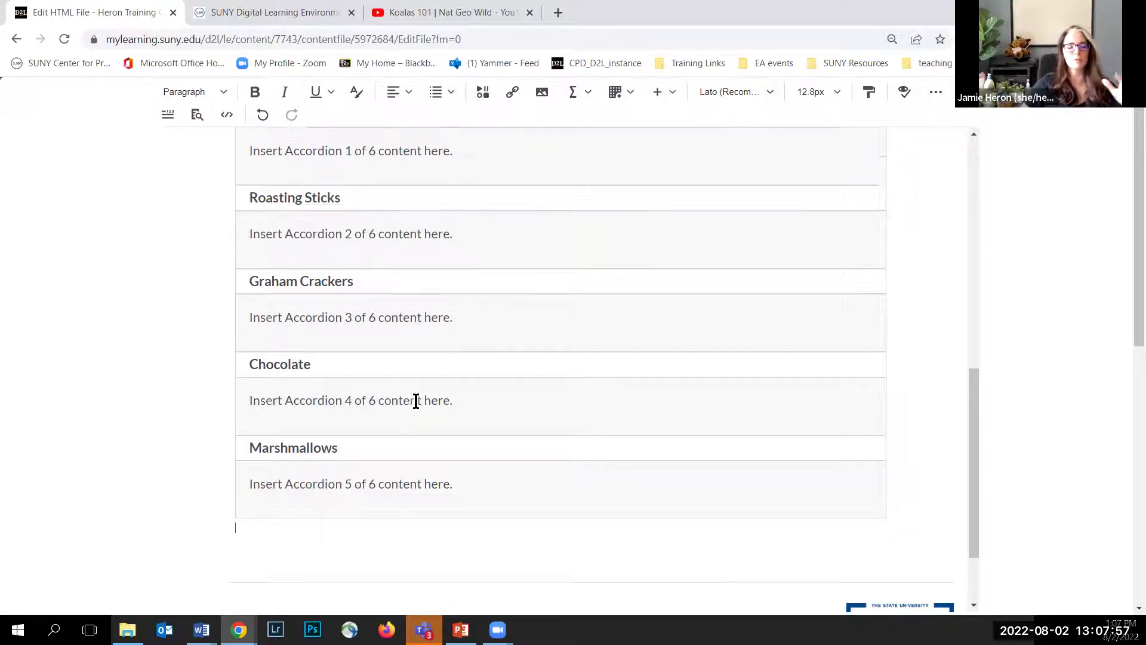
{"action": "scroll", "coordinate": [388, 257], "scroll_direction": "up", "scroll_amount": 1}
{"action": "left_click", "coordinate": [374, 291]}
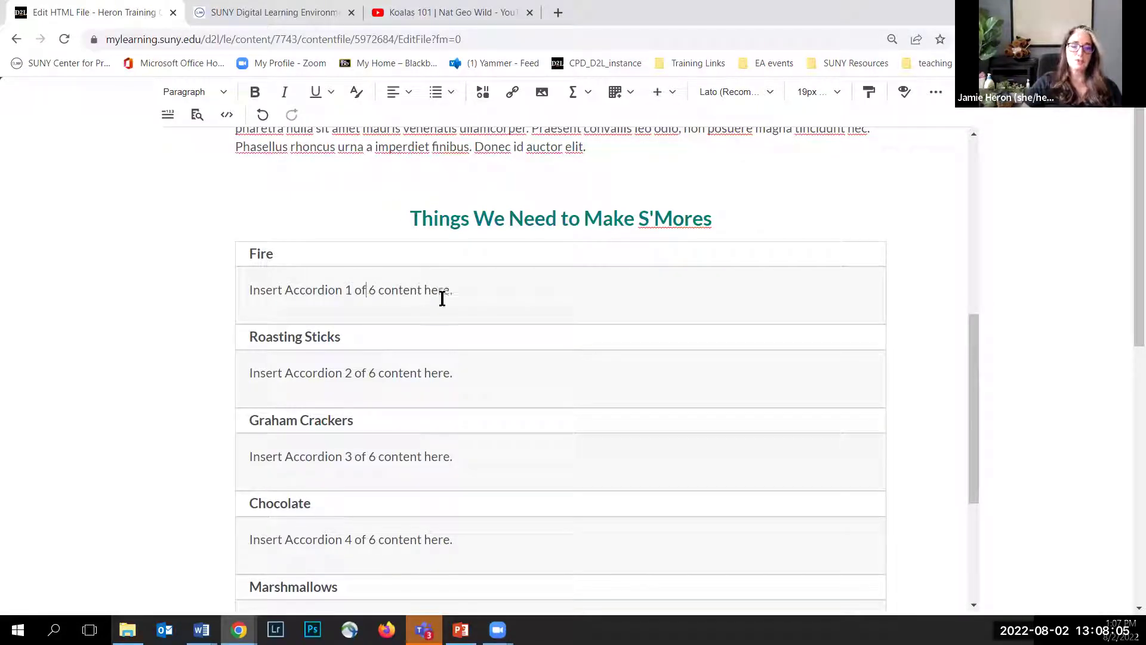
{"action": "left_click_drag", "start_coordinate": [468, 289], "coordinate": [249, 279]}
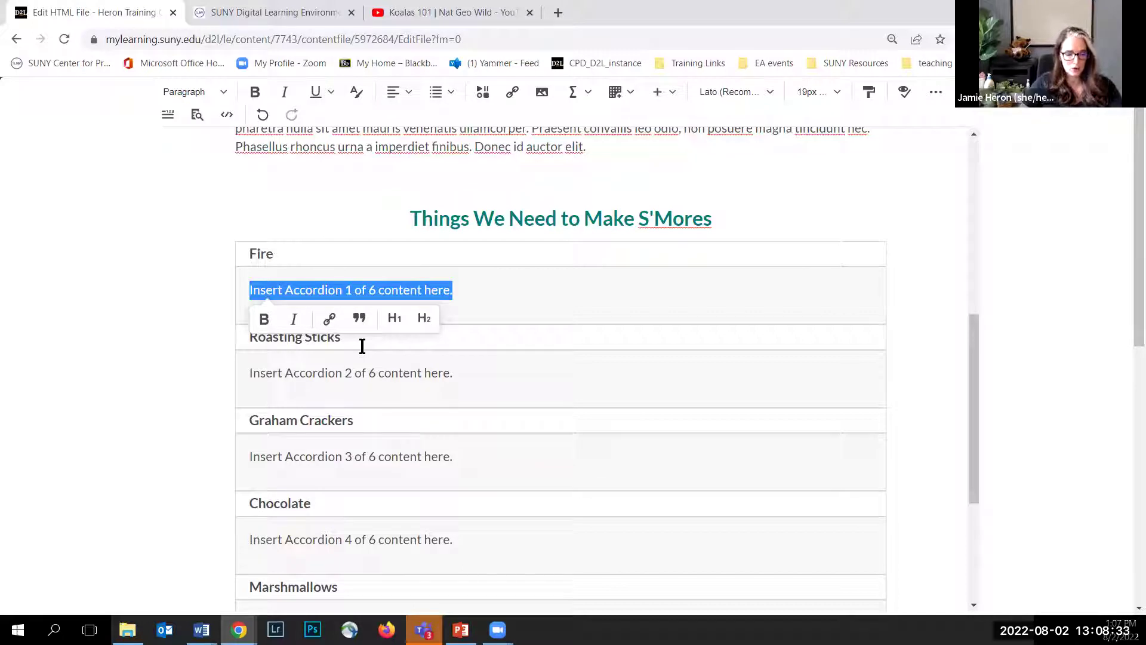
{"action": "left_click", "coordinate": [453, 13]}
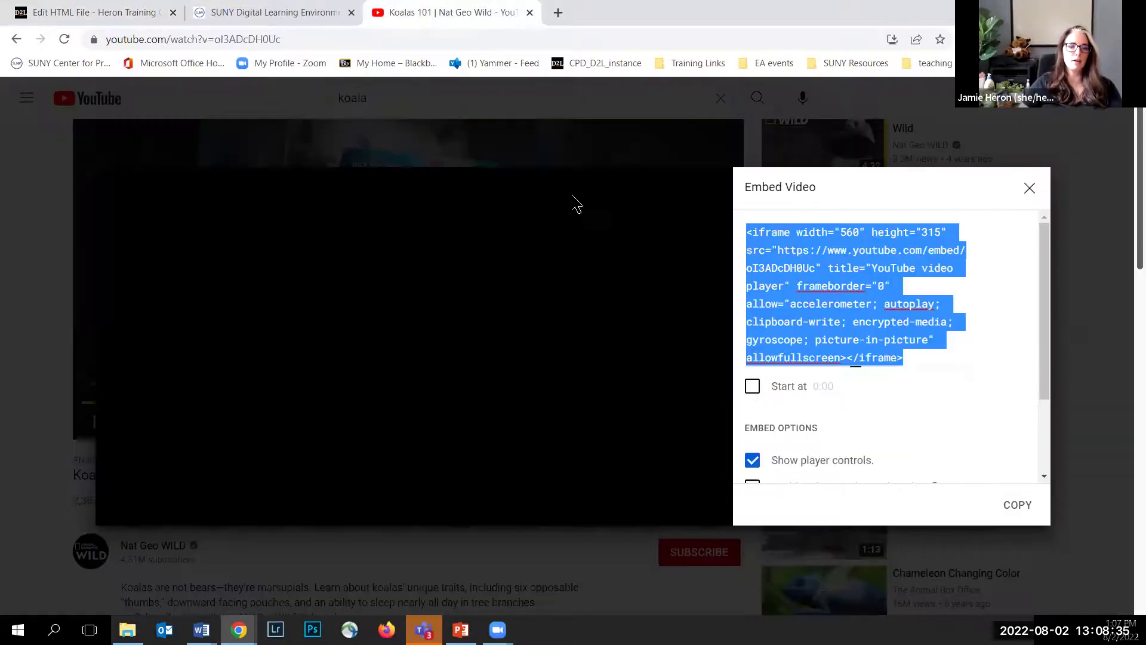
{"action": "left_click", "coordinate": [1017, 505]}
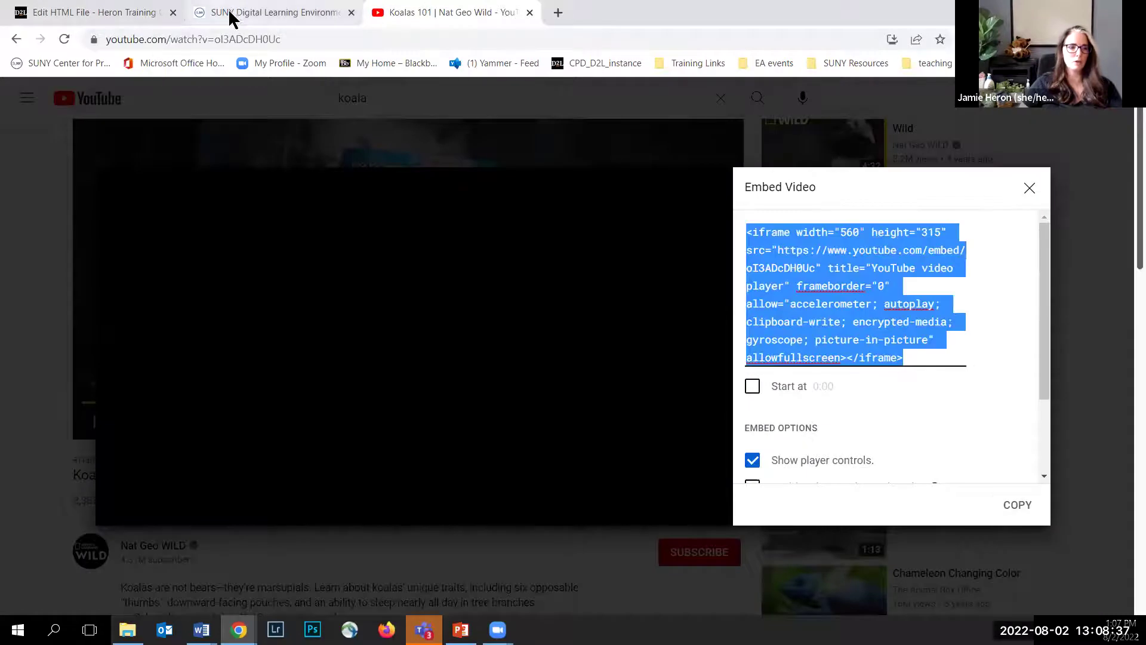
{"action": "left_click", "coordinate": [101, 16]}
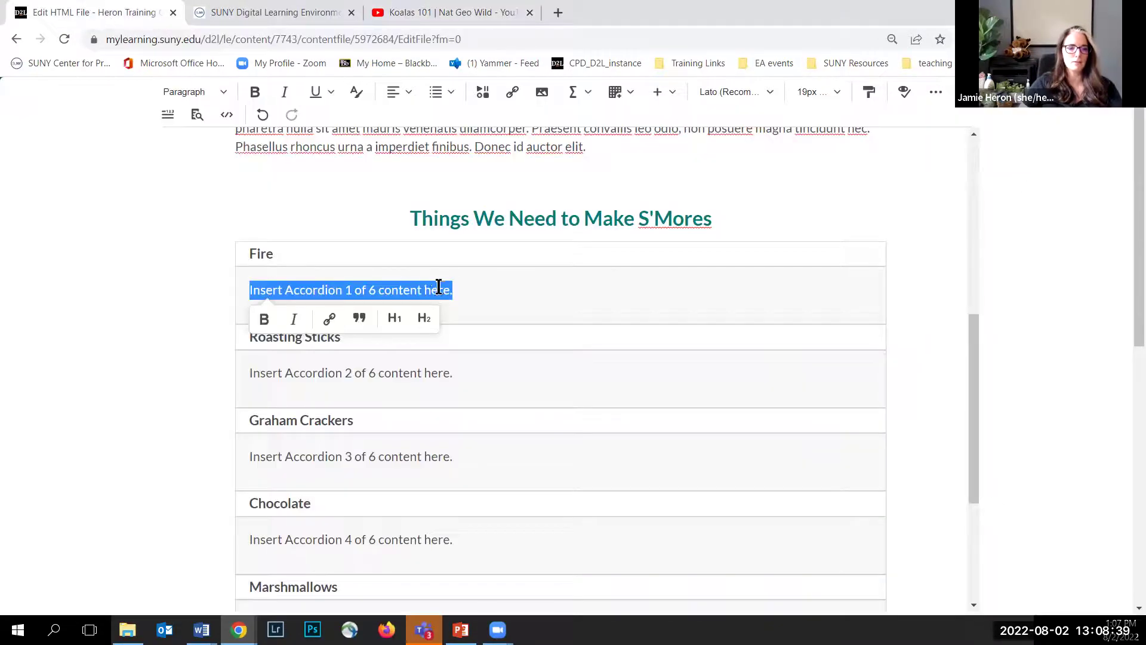
Replace the Fire accordion's placeholder text with the Koalas 101 video, inserted from the copied embed code
{"action": "left_click_drag", "start_coordinate": [468, 288], "coordinate": [242, 289]}
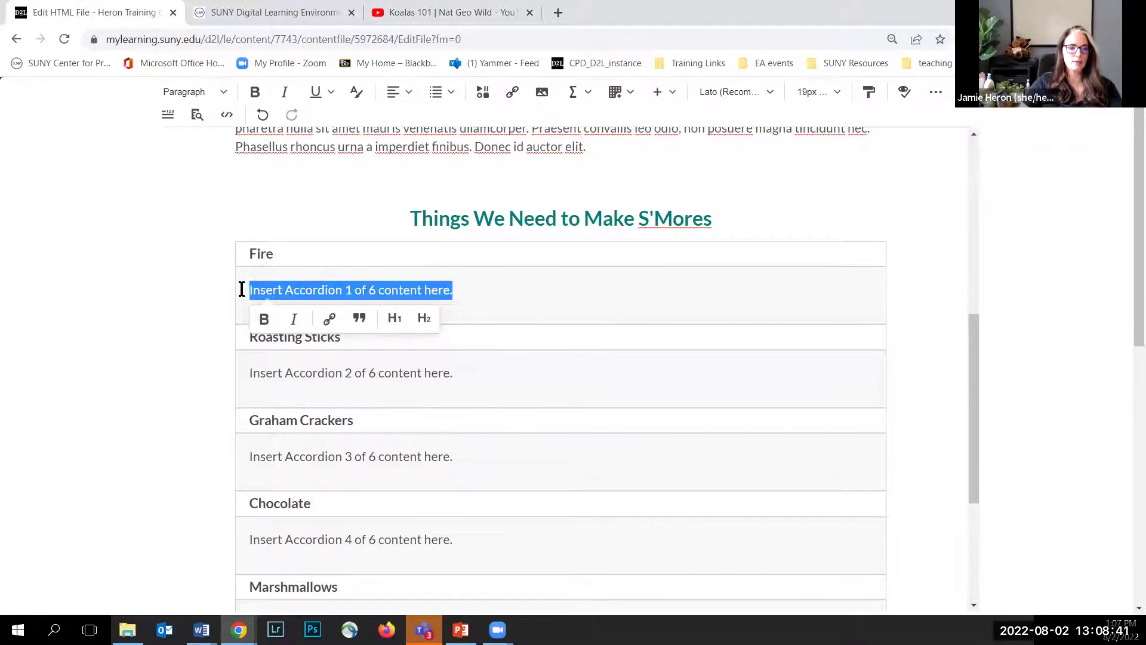
{"action": "key", "text": "BackSpace"}
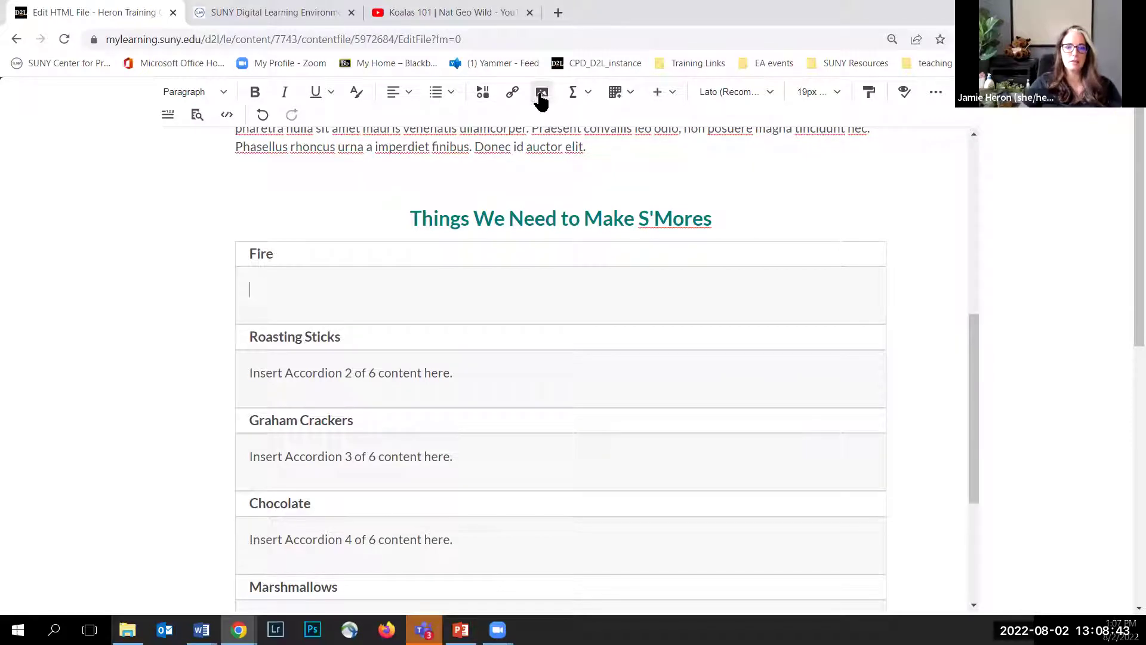
{"action": "left_click", "coordinate": [483, 91]}
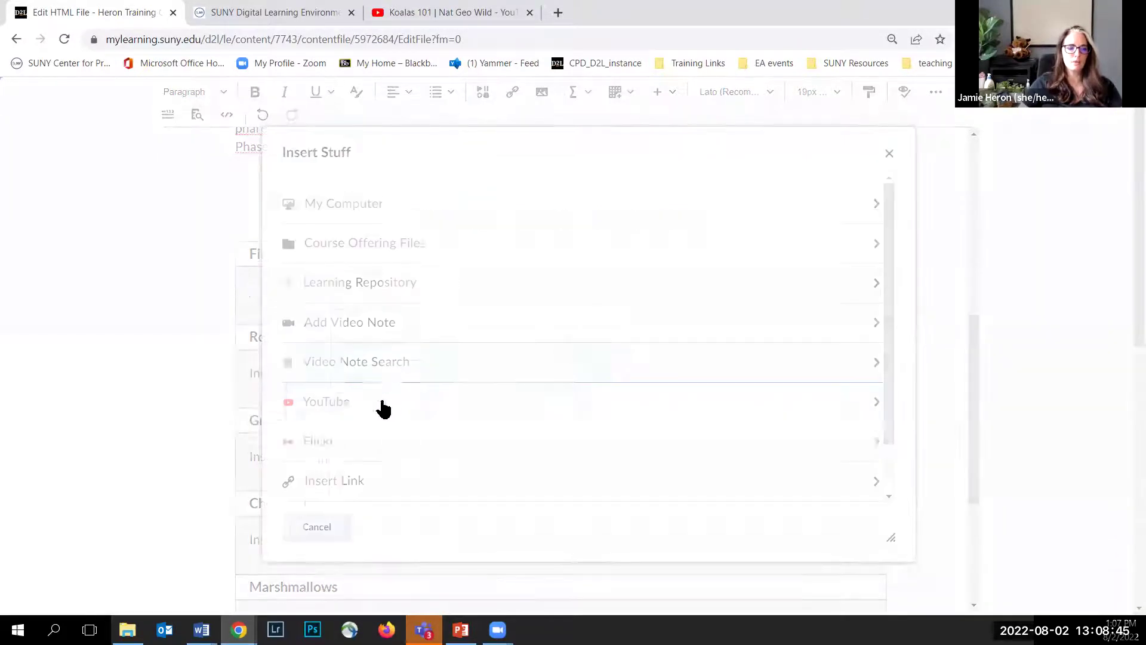
{"action": "scroll", "coordinate": [356, 442], "scroll_direction": "down", "scroll_amount": 2}
{"action": "left_click", "coordinate": [357, 464]}
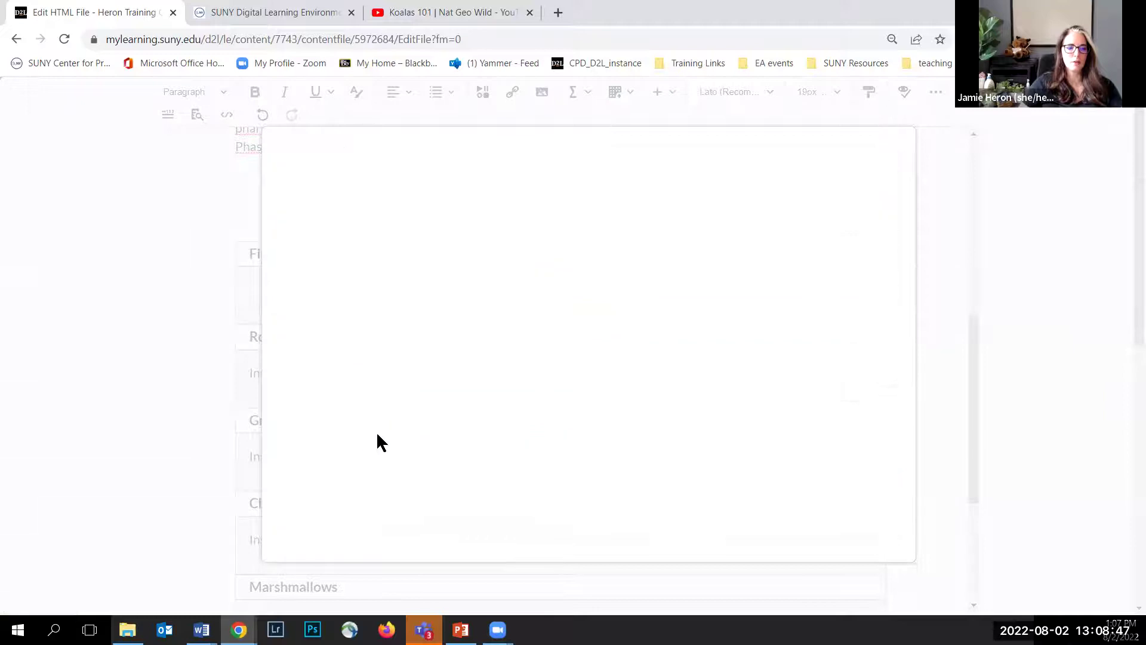
{"action": "key", "text": "ctrl+v"}
{"action": "left_click", "coordinate": [312, 527]}
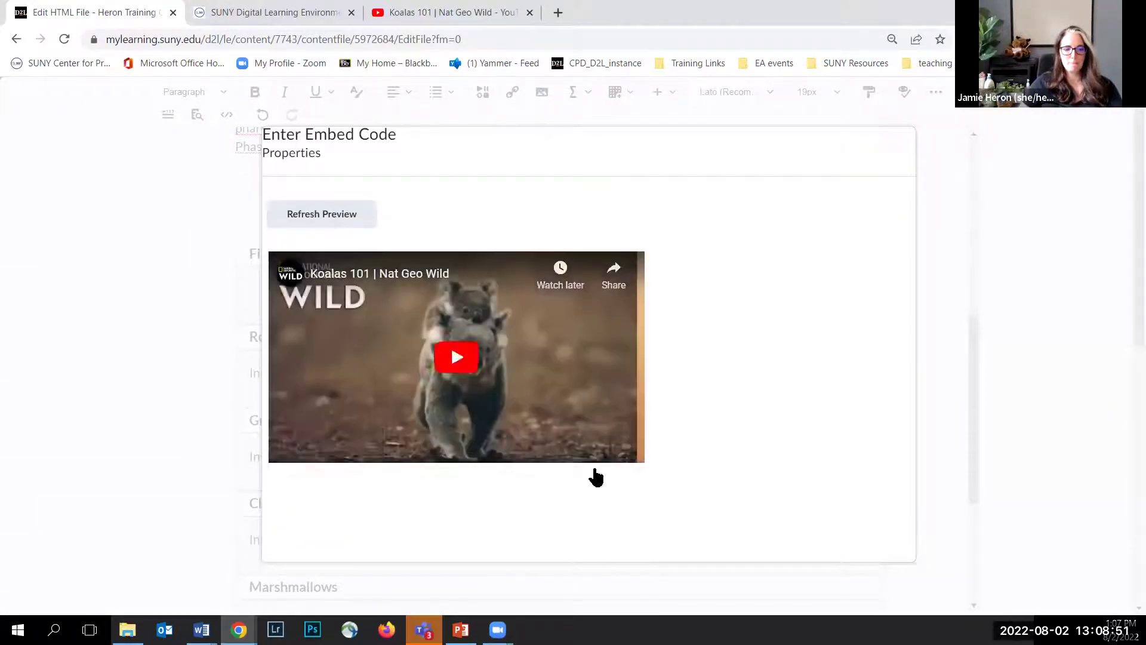
{"action": "left_click", "coordinate": [316, 528]}
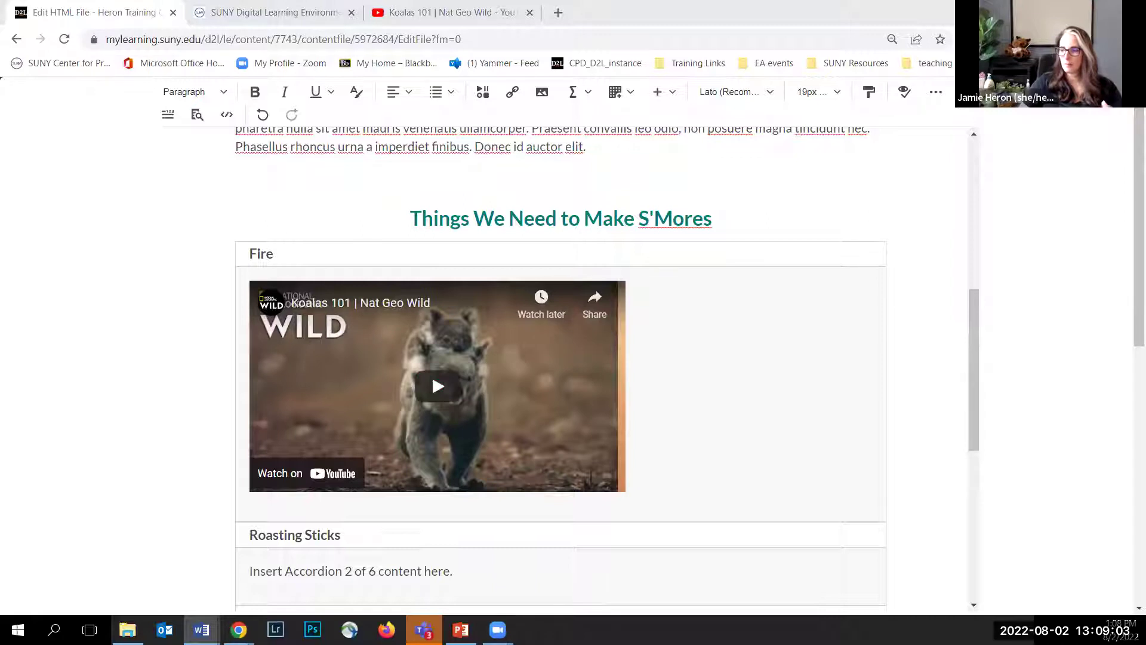
Replace the placeholder text under Roasting Sticks and Graham Crackers with the copied "Cras tempor blandit velit et maximus" paragraph
{"action": "scroll", "coordinate": [312, 450], "scroll_direction": "down", "scroll_amount": 3}
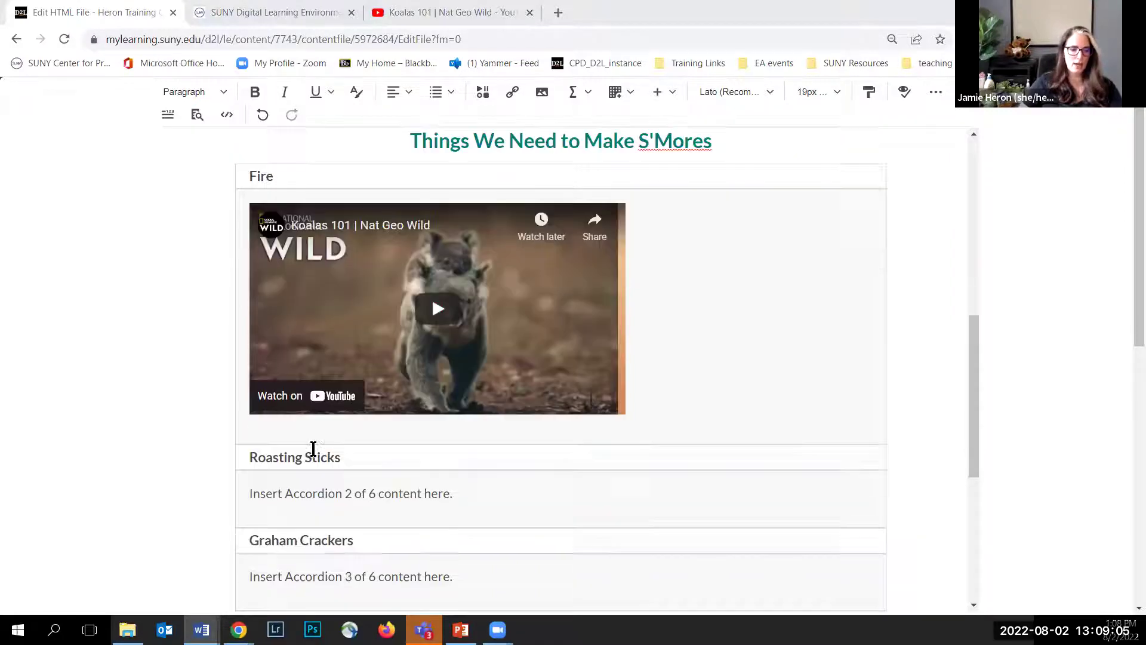
{"action": "left_click_drag", "start_coordinate": [448, 420], "coordinate": [244, 417]}
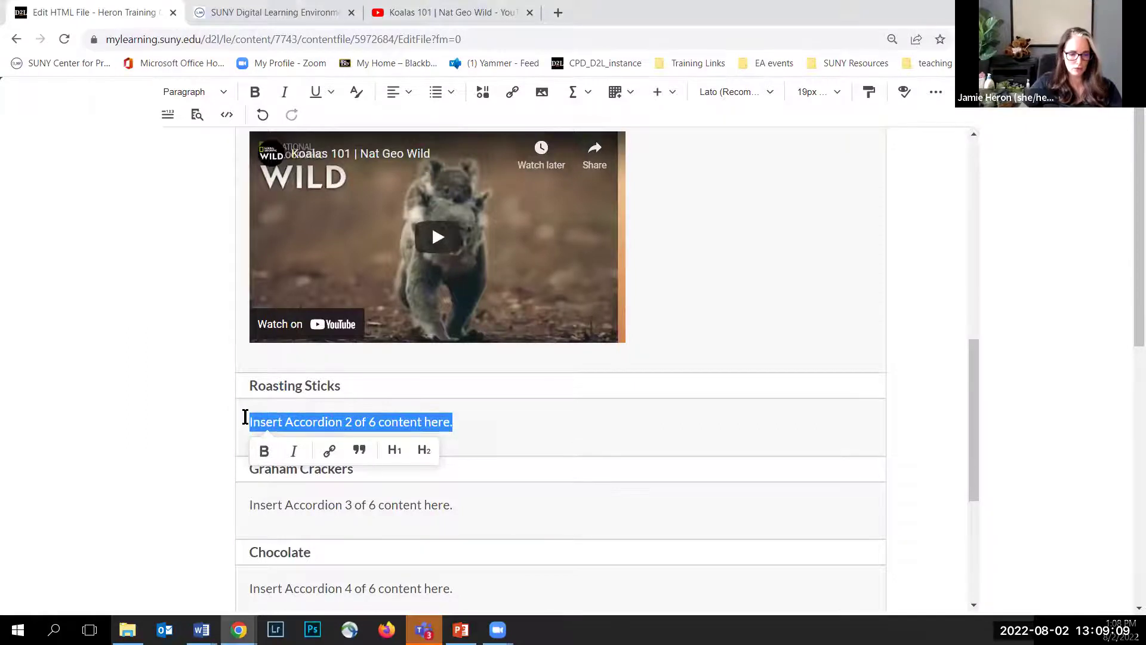
{"action": "key", "text": "ctrl+v"}
{"action": "scroll", "coordinate": [343, 450], "scroll_direction": "down", "scroll_amount": 5}
{"action": "left_click_drag", "start_coordinate": [465, 322], "coordinate": [242, 323]}
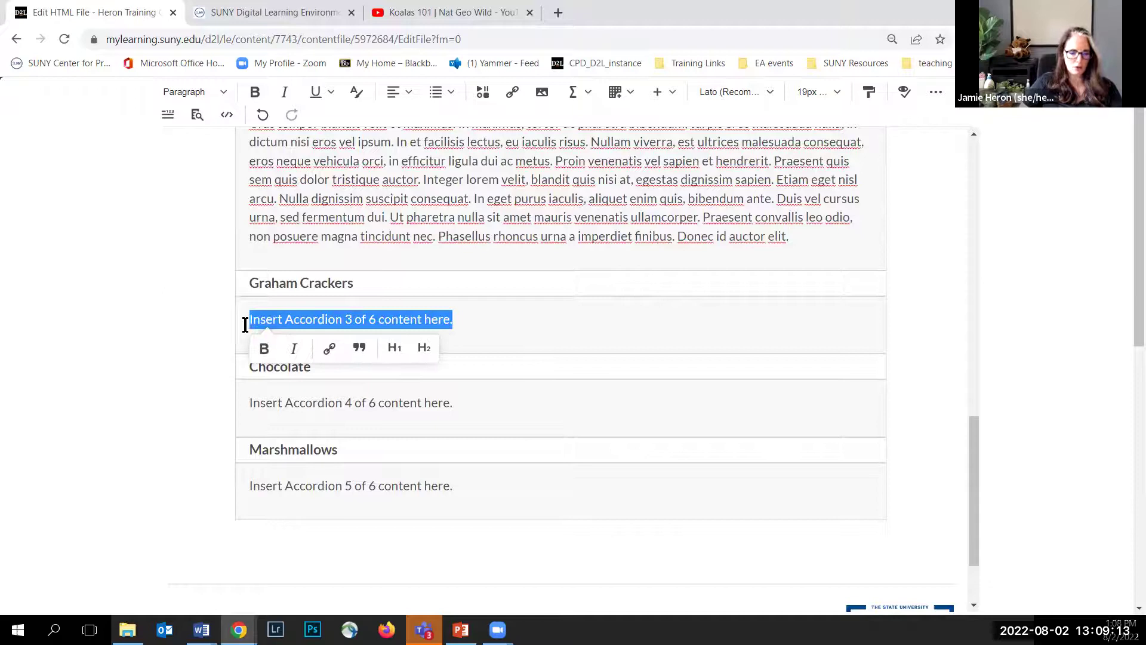
{"action": "key", "text": "ctrl+v"}
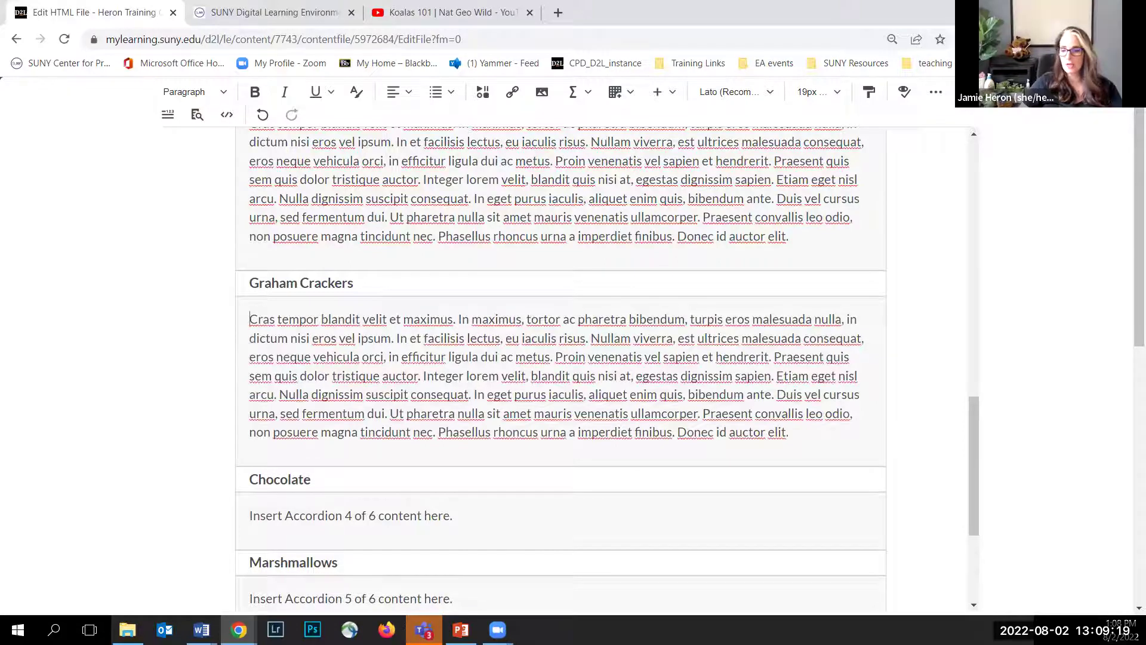
Insert GrahamCrackers.png before the Graham Crackers paragraph with the alternative text "An image of a stack of graham crackers"
{"action": "left_click", "coordinate": [257, 321]}
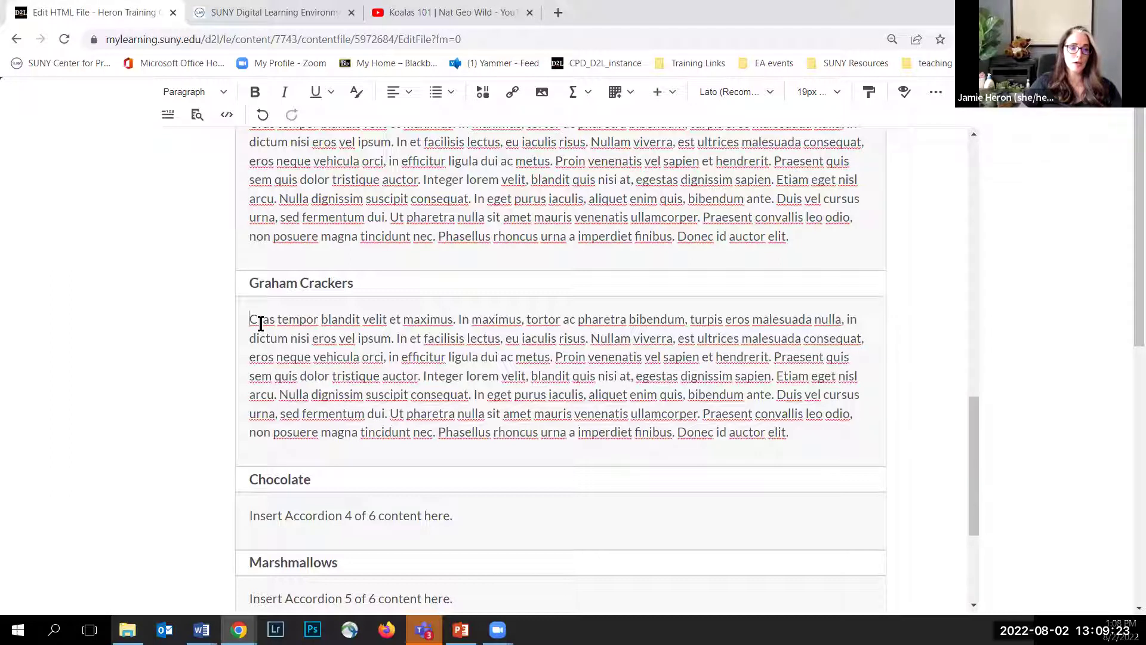
{"action": "left_click", "coordinate": [543, 99]}
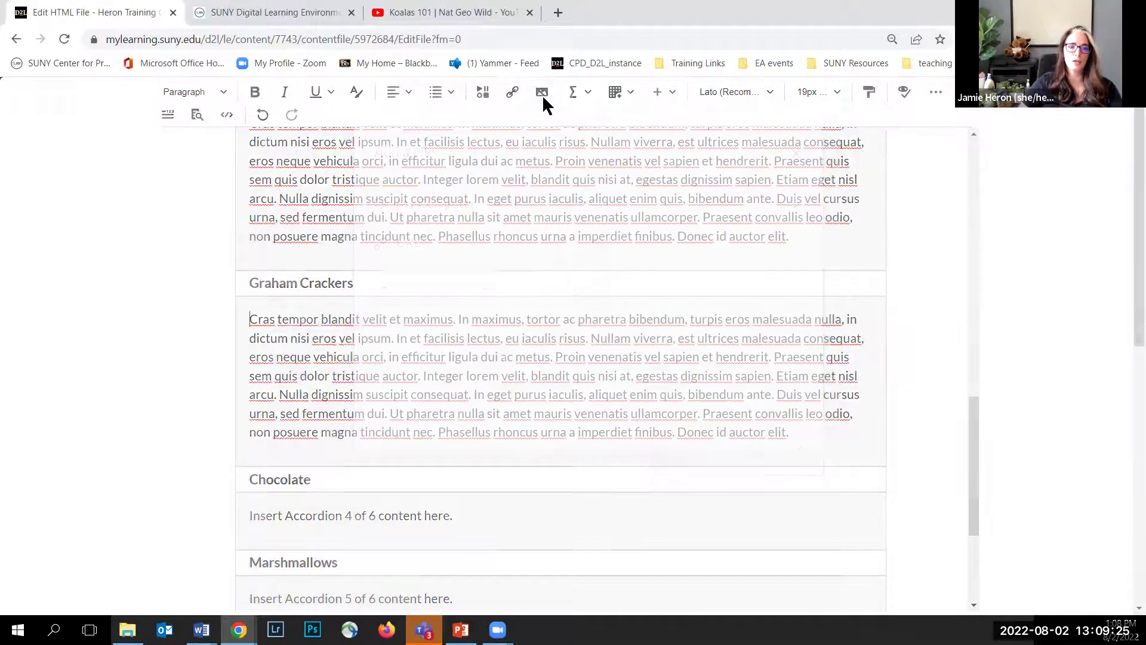
{"action": "left_click", "coordinate": [488, 209]}
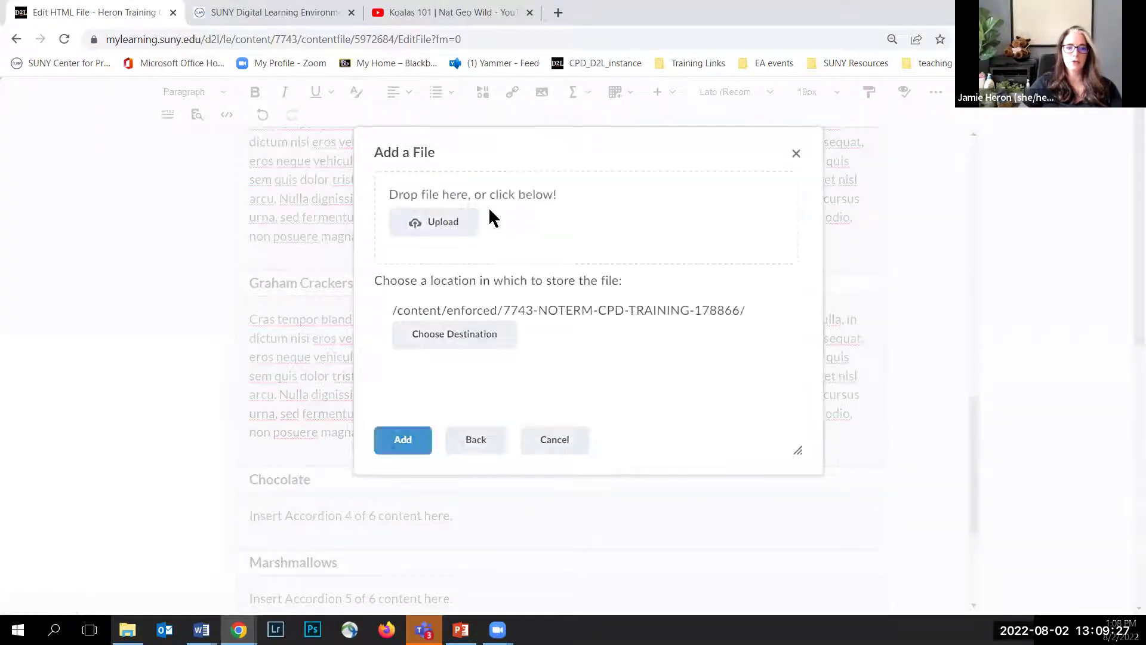
{"action": "left_click_drag", "start_coordinate": [1145, 239], "coordinate": [509, 239]}
{"action": "left_click", "coordinate": [398, 439]}
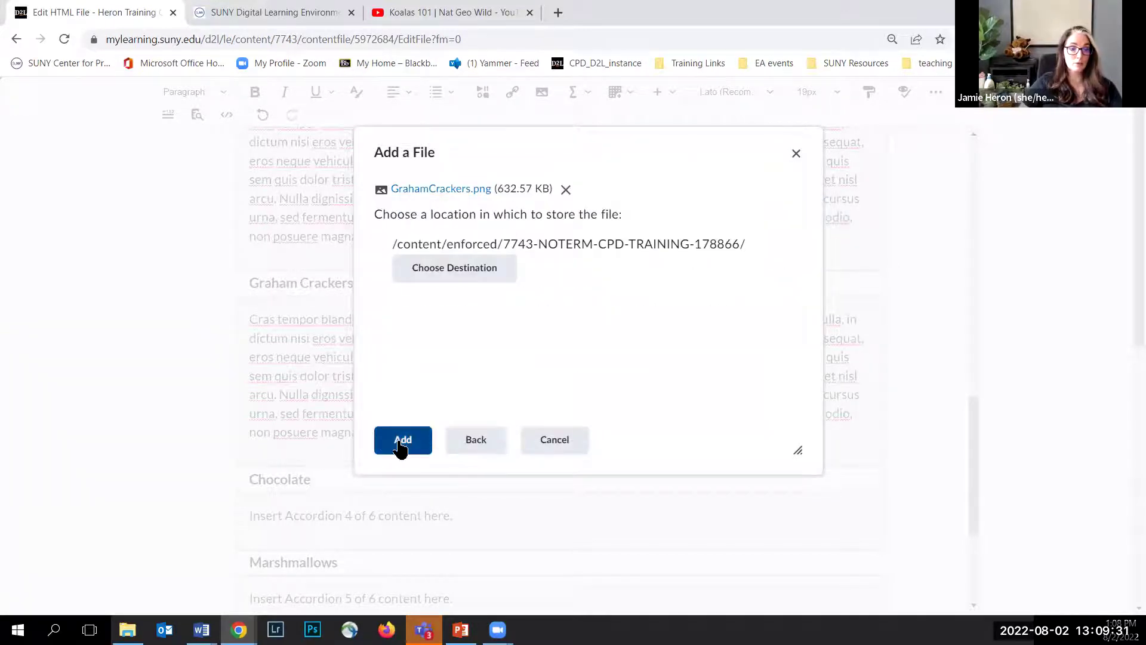
{"action": "type", "text": "An image of a sta"}
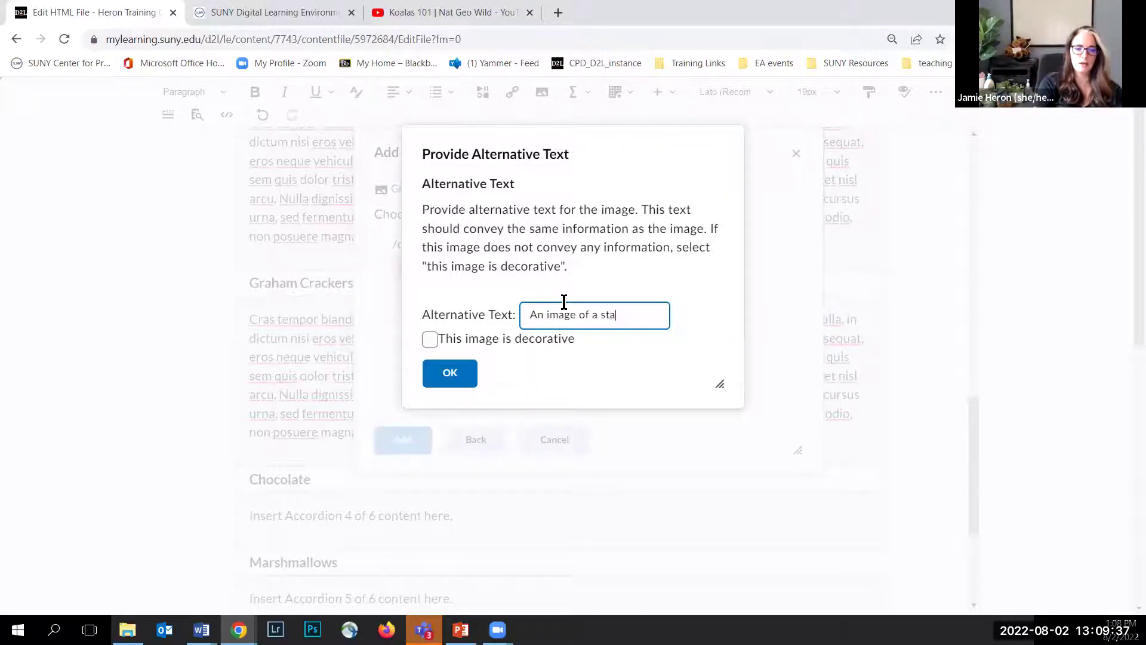
{"action": "type", "text": "ck of graham crackers"}
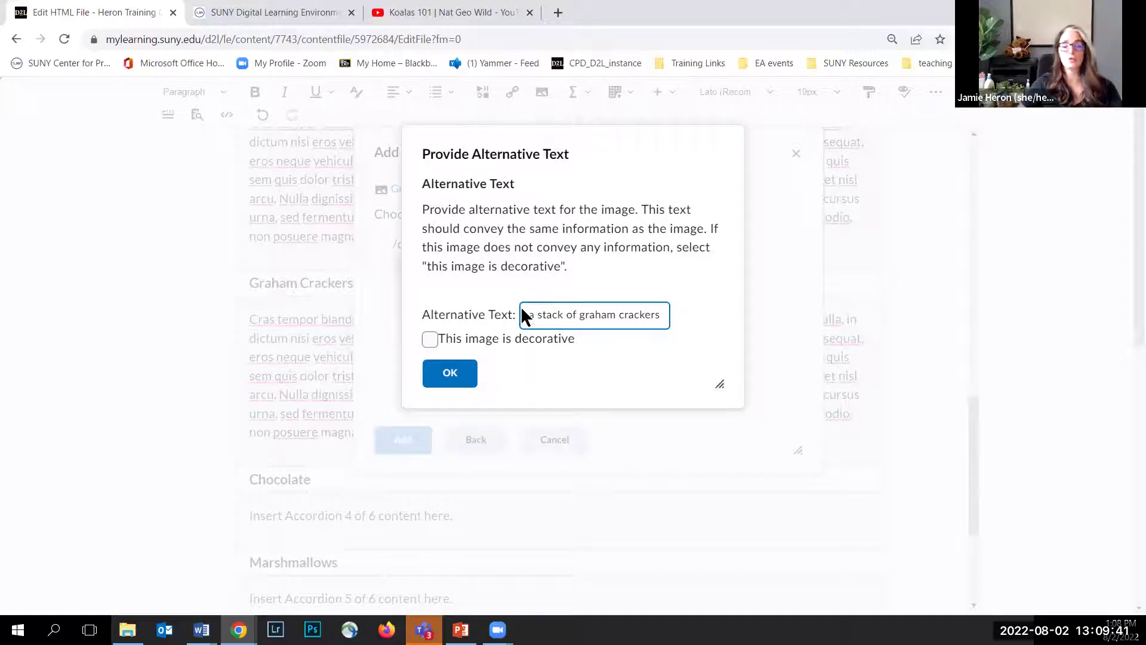
{"action": "left_click", "coordinate": [450, 373]}
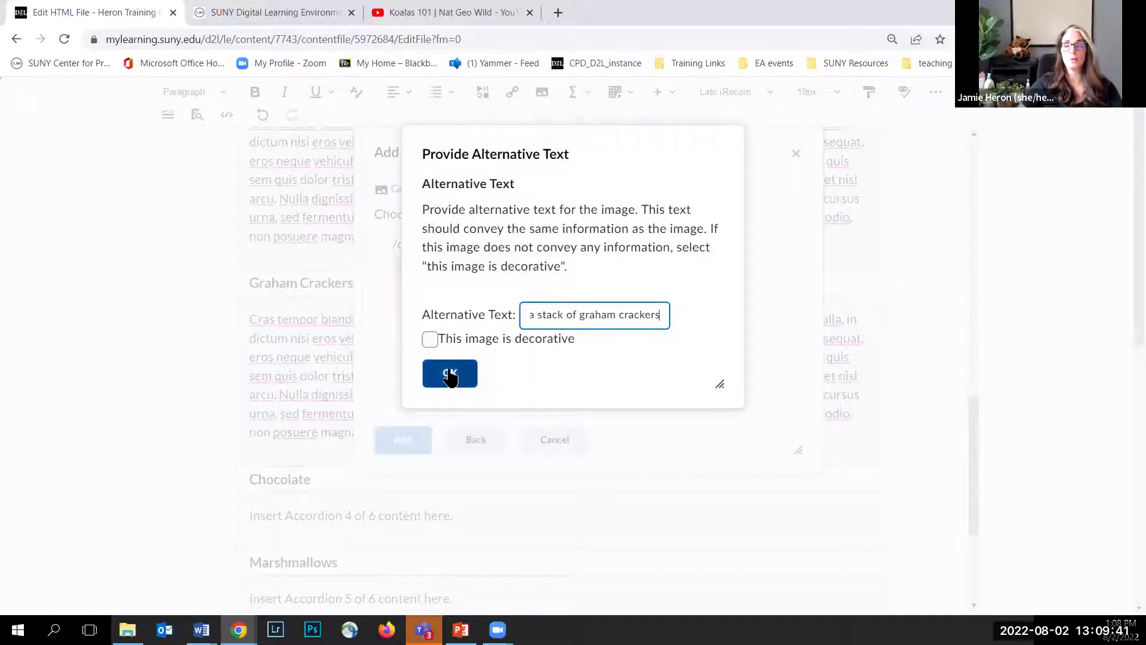
Shrink the graham crackers image to about a quarter of its width and align it right of the paragraph
{"action": "left_click", "coordinate": [522, 385]}
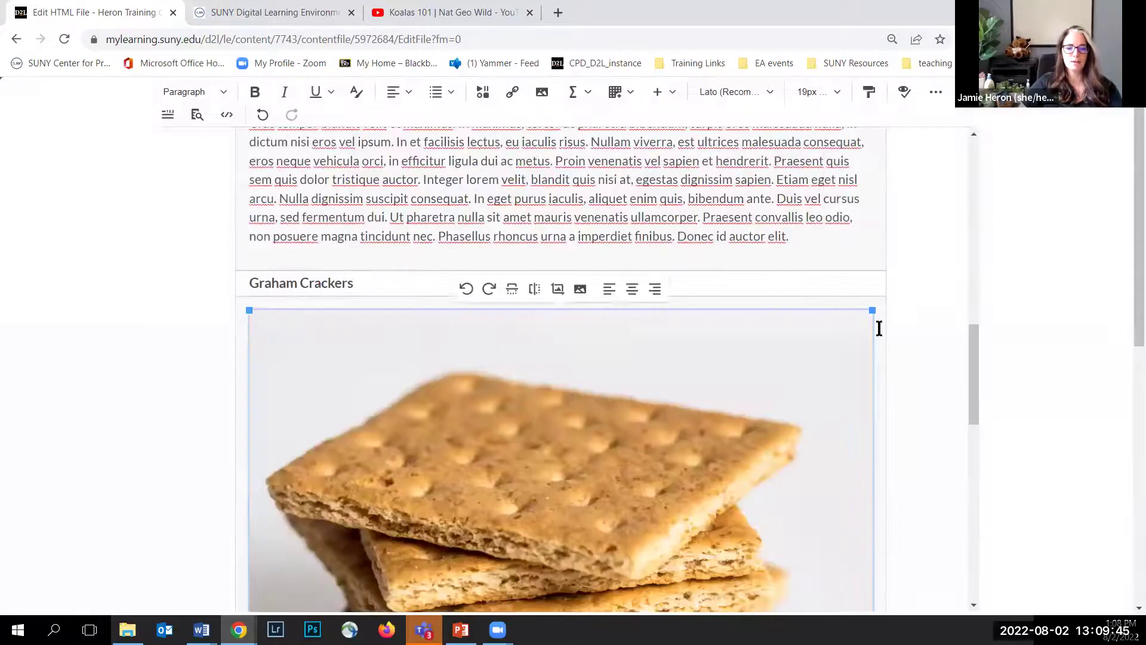
{"action": "left_click_drag", "start_coordinate": [872, 309], "coordinate": [370, 386]}
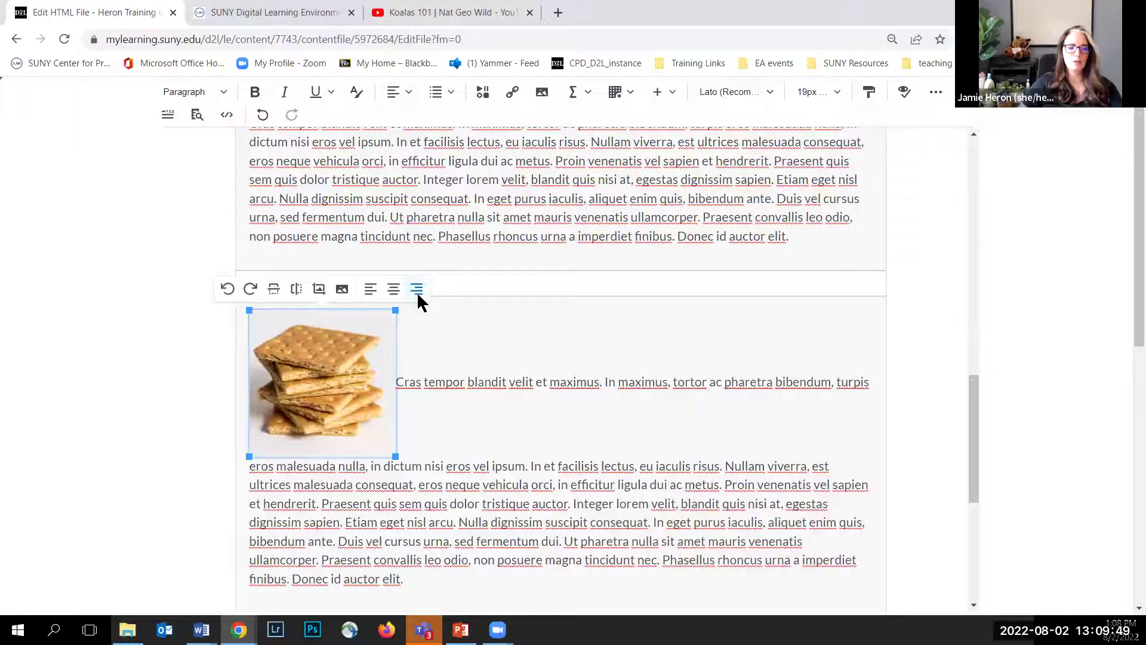
{"action": "left_click", "coordinate": [417, 291]}
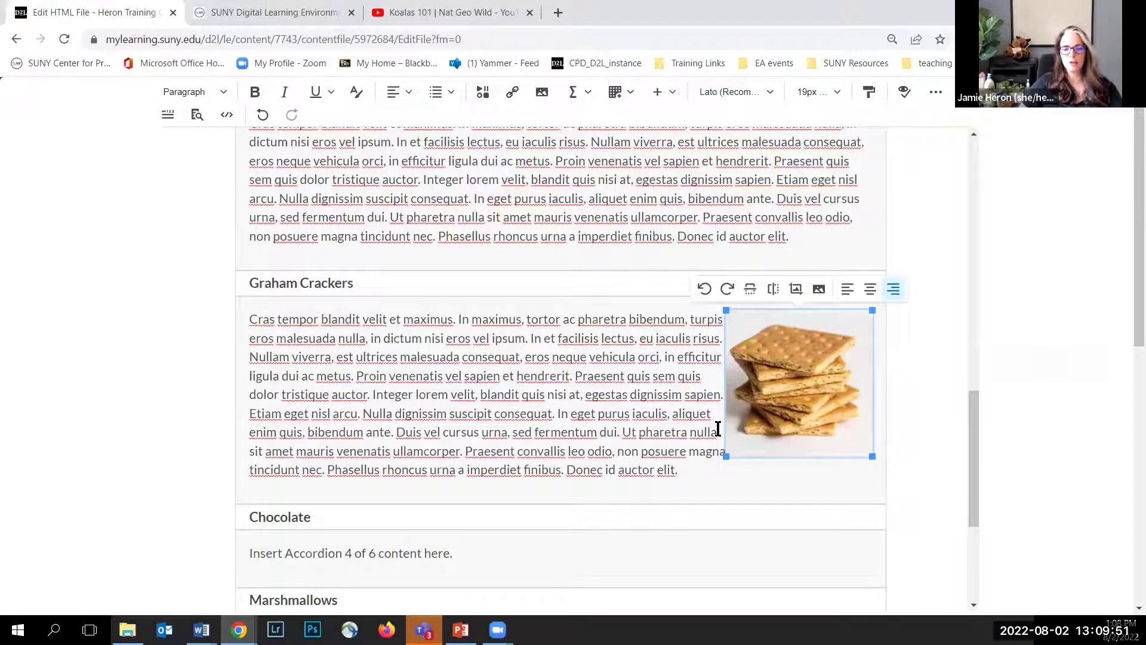
Replace the placeholder text under Chocolate and Marshmallows with the "Cras tempor blandit velit et maximus" paragraph
{"action": "scroll", "coordinate": [154, 390], "scroll_direction": "down", "scroll_amount": 4}
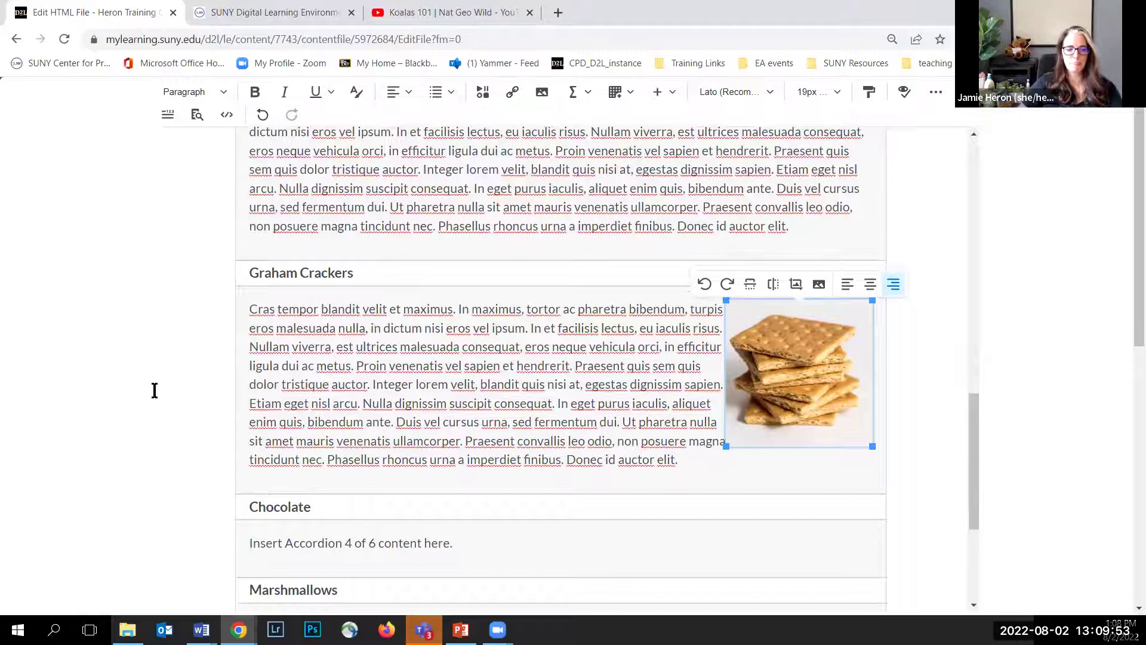
{"action": "mouse_move", "coordinate": [252, 334]}
{"action": "left_mouse_down"}
{"action": "mouse_move", "coordinate": [471, 333]}
{"action": "mouse_move", "coordinate": [249, 340]}
{"action": "left_mouse_up"}
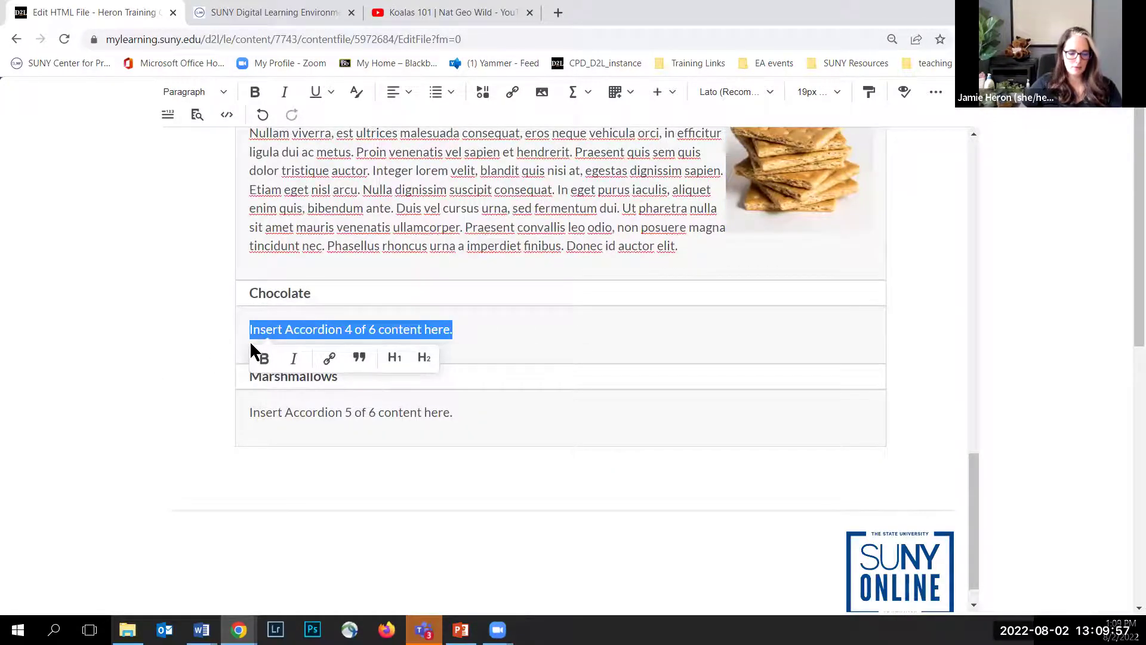
{"action": "type", "text": "Cras tempor blandit velit et maximus. In maximus, tortor ac pharetra bibendum, turpis eros malesuada nulla, in dictum nisi eros vel ipsum. In et facilisis lectus, eu iaculis risus. Nullam viverra, est ultrices malesuada consequat, eros neque vehicula orci, in efficitur ligula dui ac metus. Proin venenatis vel sapien et hendrerit. Praesent quis sem quis dolor tristique auctor. Integer lorem velit, blandit quis nisi at, egestas dignissim sapien. Etiam eget nisl arcu. Nulla dignissim suscipit consequat. In eget purus iaculis, aliquet enim quis, bibendum ante. Duis vel cursus urna, sed fermentum dui. Ut pharetra nulla sit amet mauris venenatis ullamcorper. Praesent convallis leo odio, non posuere magna tincidunt nec. Phasellus rhoncus urna a imperdiet finibus. Donec id auctor elit."}
{"action": "left_click_drag", "start_coordinate": [453, 527], "coordinate": [245, 521]}
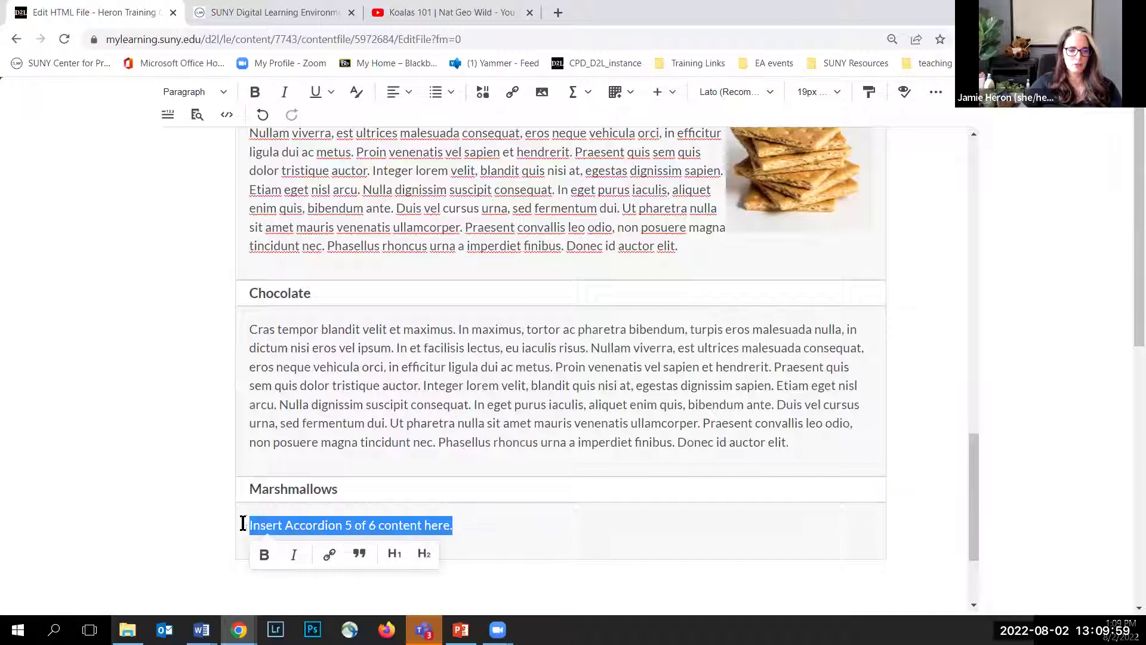
{"action": "type", "text": "Cras tempor blandit velit et maximus. In maximus, tortor ac pharetra bibendum, turpis eros malesuada nulla, in dictum nisi eros vel ipsum. In et facilisis lectus, eu iaculis risus. Nullam viverra, est ultrices malesuada consequat, eros neque vehicula orci, in efficitur ligula dui ac metus. Proin venenatis vel sapien et hendrerit. Praesent quis sem quis dolor tristique auctor. Integer lorem velit, blandit quis nisi at, egestas dignissim sapien. Etiam eget nisl arcu. Nulla dignissim suscipit consequat. In eget purus iaculis, aliquet enim quis, bibendum ante. Duis vel cursus urna, sed fermentum dui. Ut pharetra nulla sit amet mauris venenatis ullamcorper. Praesent convallis leo odio, non posuere magna tincidunt nec. Phasellus rhoncus urna a imperdiet finibus. Donec id auctor elit."}
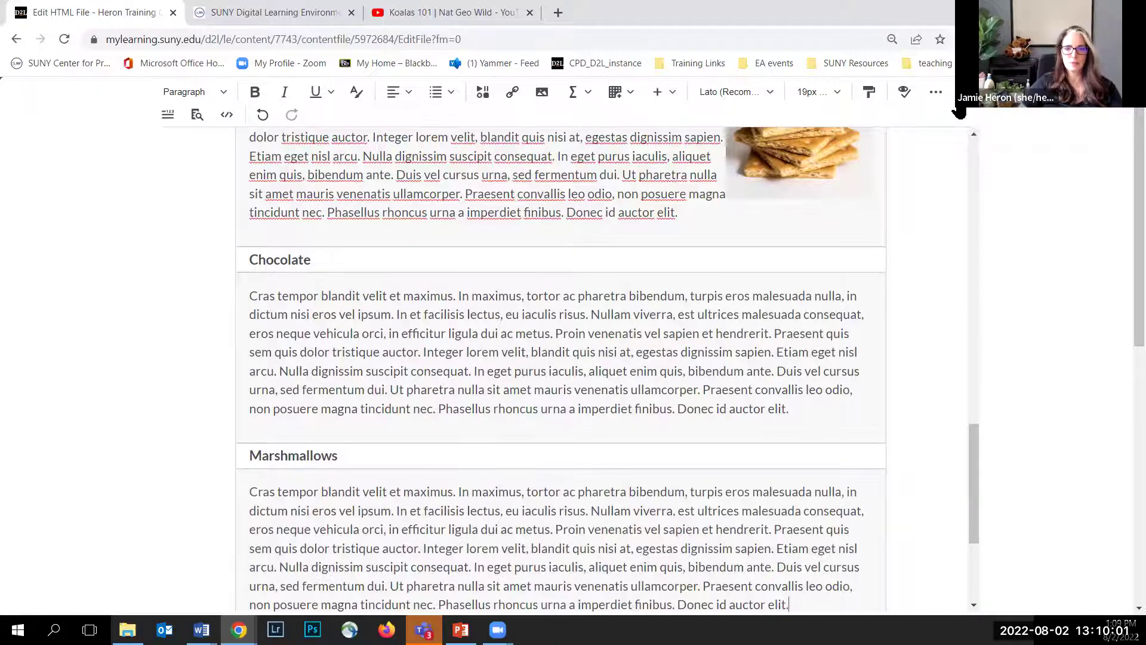
Leave the full-screen editor, then save and close the 8/2 Accordions Demo page
{"action": "left_click", "coordinate": [965, 91]}
{"action": "scroll", "coordinate": [443, 422], "scroll_direction": "down", "scroll_amount": 5}
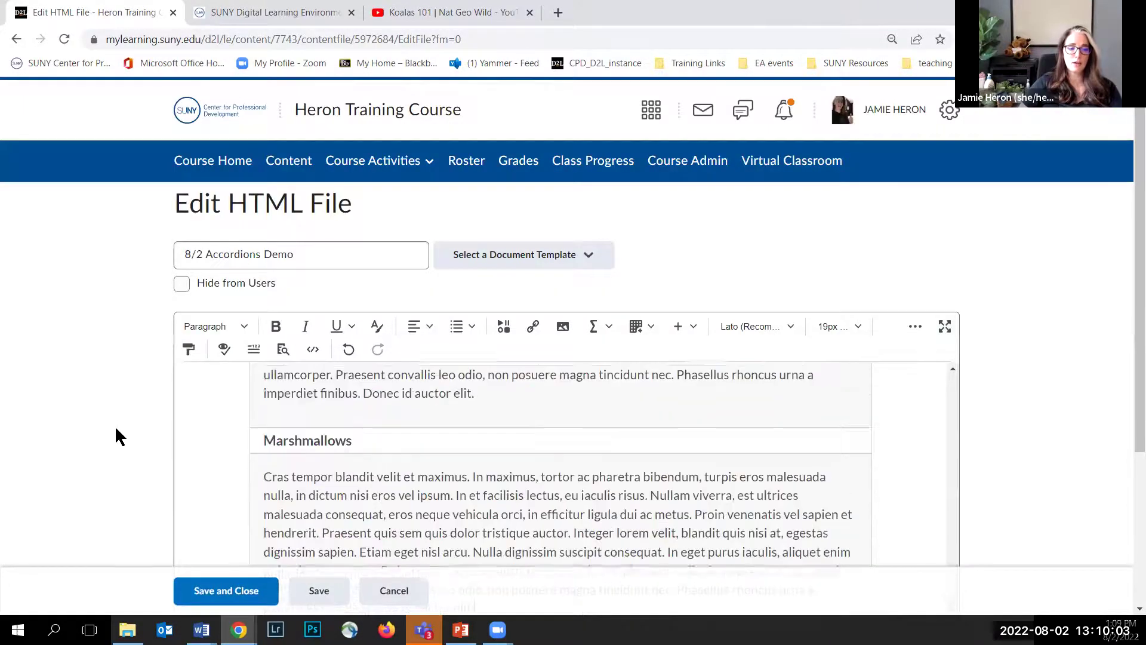
{"action": "scroll", "coordinate": [119, 410], "scroll_direction": "down", "scroll_amount": 4}
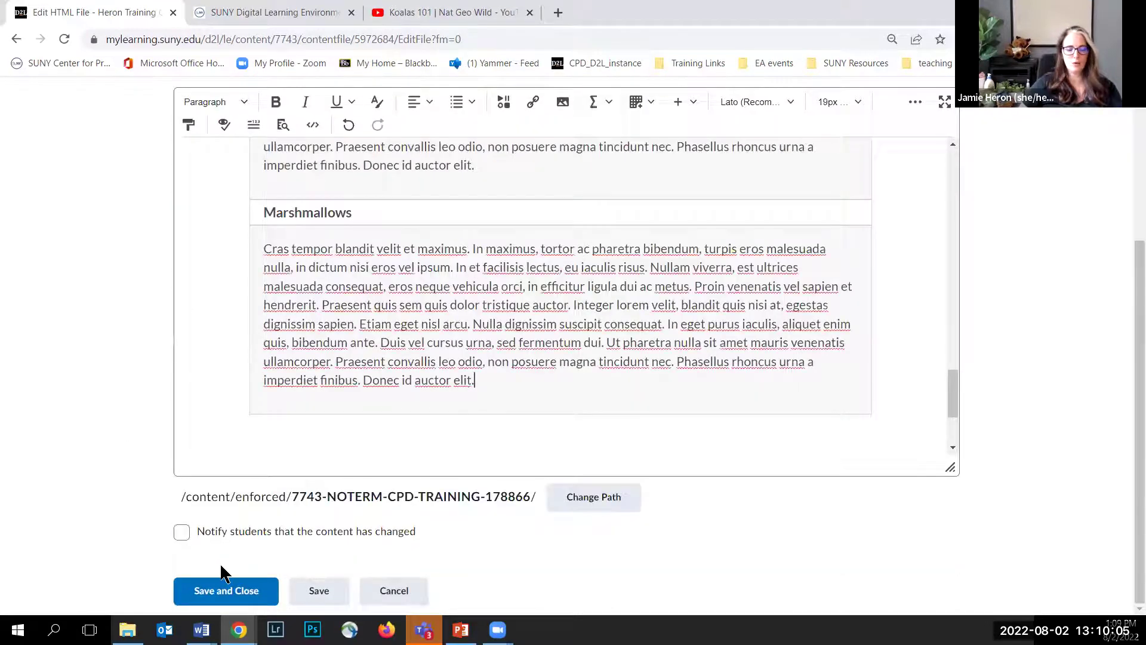
{"action": "left_click", "coordinate": [225, 594]}
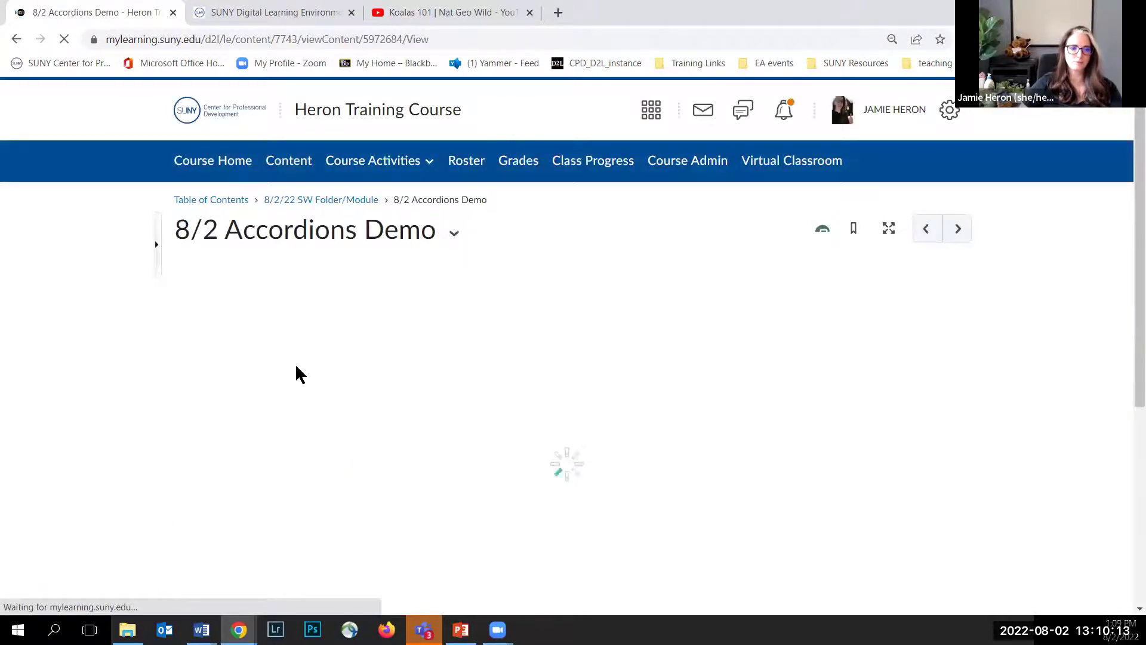
Review the saved 8/2 Accordions Demo page, expanding and collapsing the Fire and Roasting Sticks accordions in turn
{"action": "scroll", "coordinate": [305, 350], "scroll_direction": "down", "scroll_amount": 1}
{"action": "scroll", "coordinate": [322, 322], "scroll_direction": "down", "scroll_amount": 7}
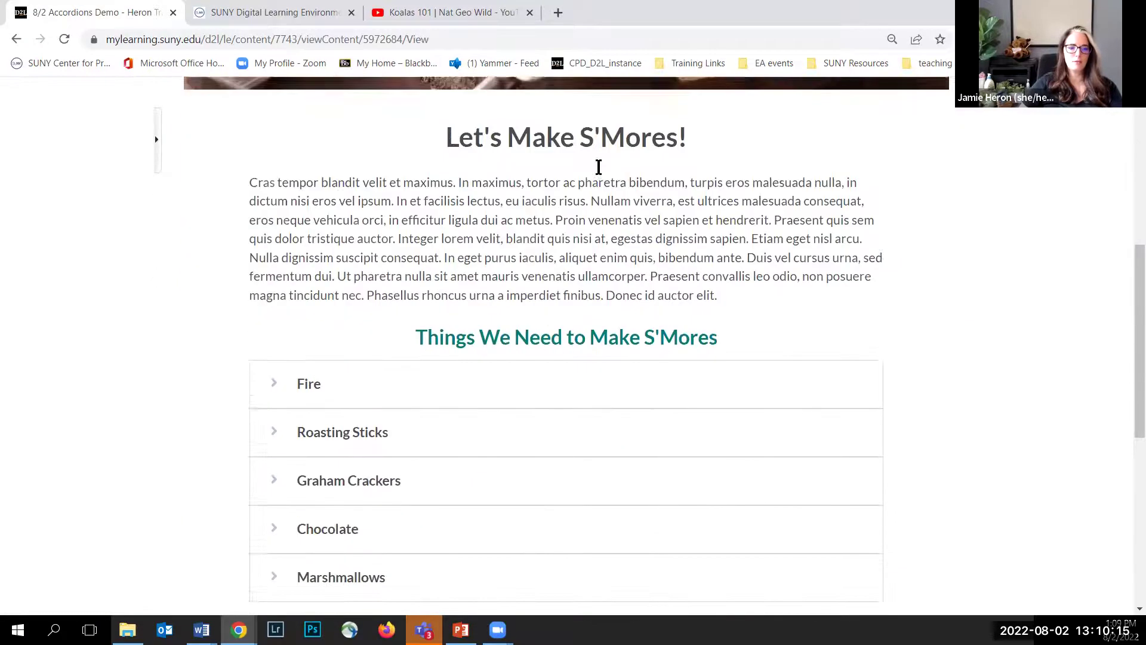
{"action": "scroll", "coordinate": [591, 160], "scroll_direction": "up", "scroll_amount": 6}
{"action": "scroll", "coordinate": [457, 304], "scroll_direction": "down", "scroll_amount": 4}
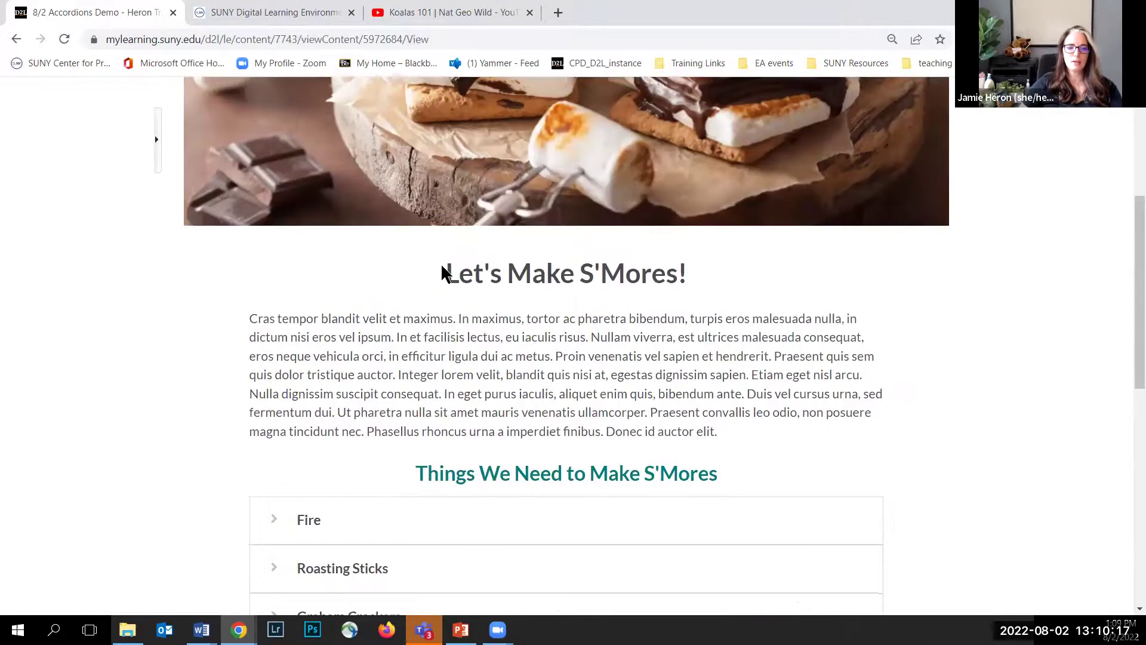
{"action": "scroll", "coordinate": [656, 301], "scroll_direction": "down", "scroll_amount": 1}
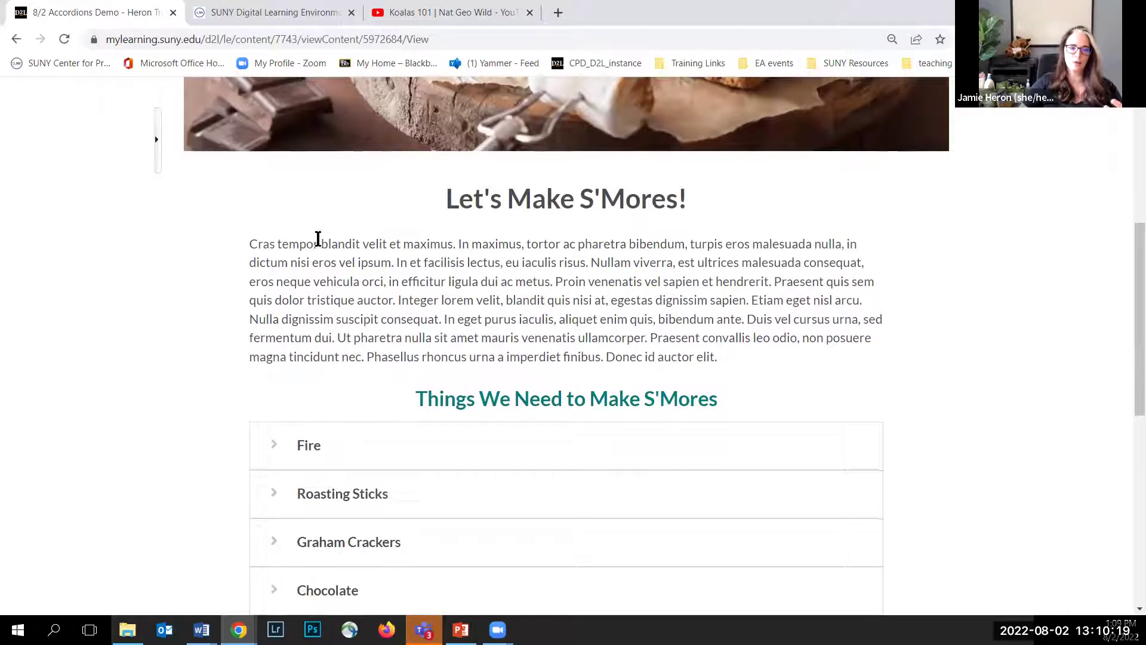
{"action": "scroll", "coordinate": [461, 328], "scroll_direction": "down", "scroll_amount": 2}
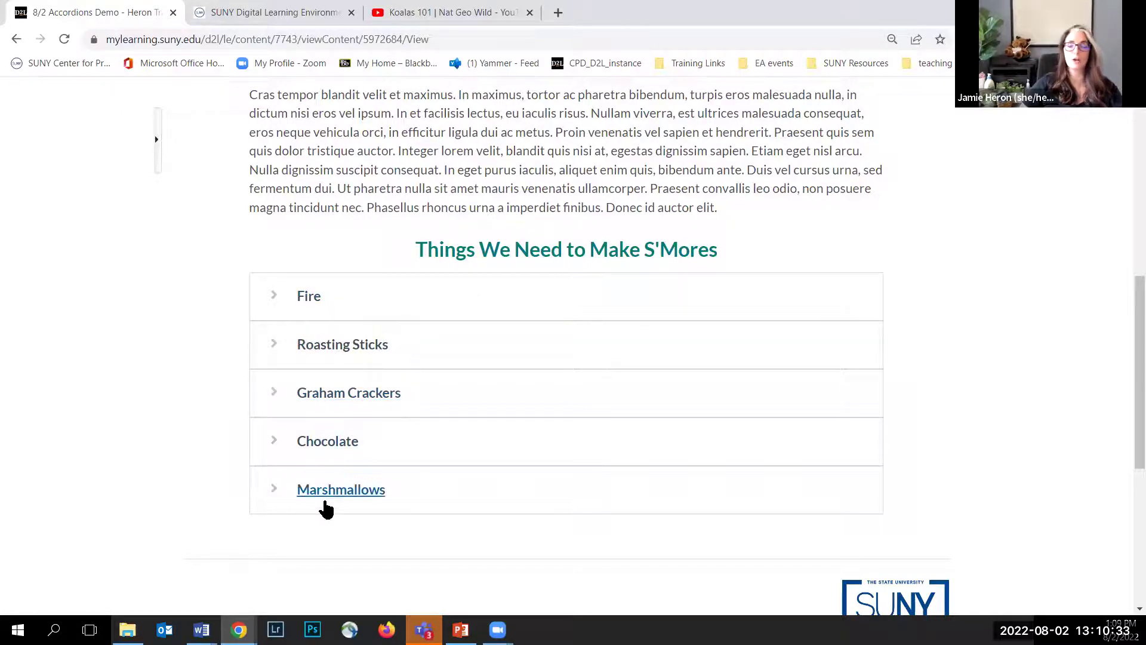
{"action": "left_click", "coordinate": [274, 304]}
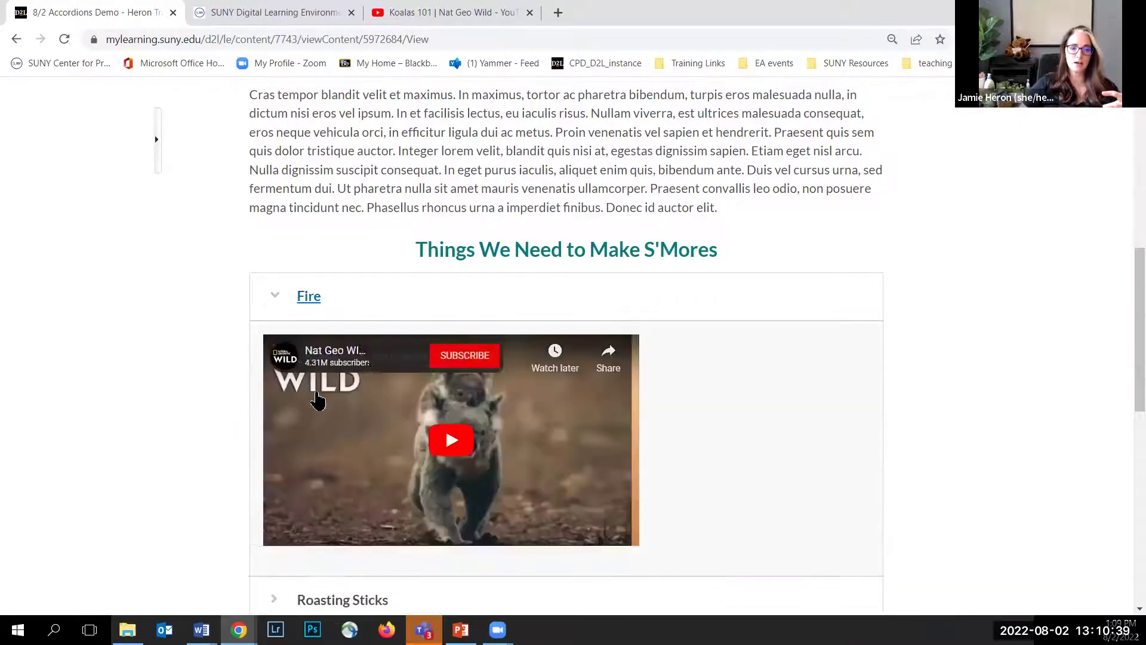
{"action": "scroll", "coordinate": [281, 302], "scroll_direction": "down", "scroll_amount": 3}
{"action": "left_click", "coordinate": [267, 150]}
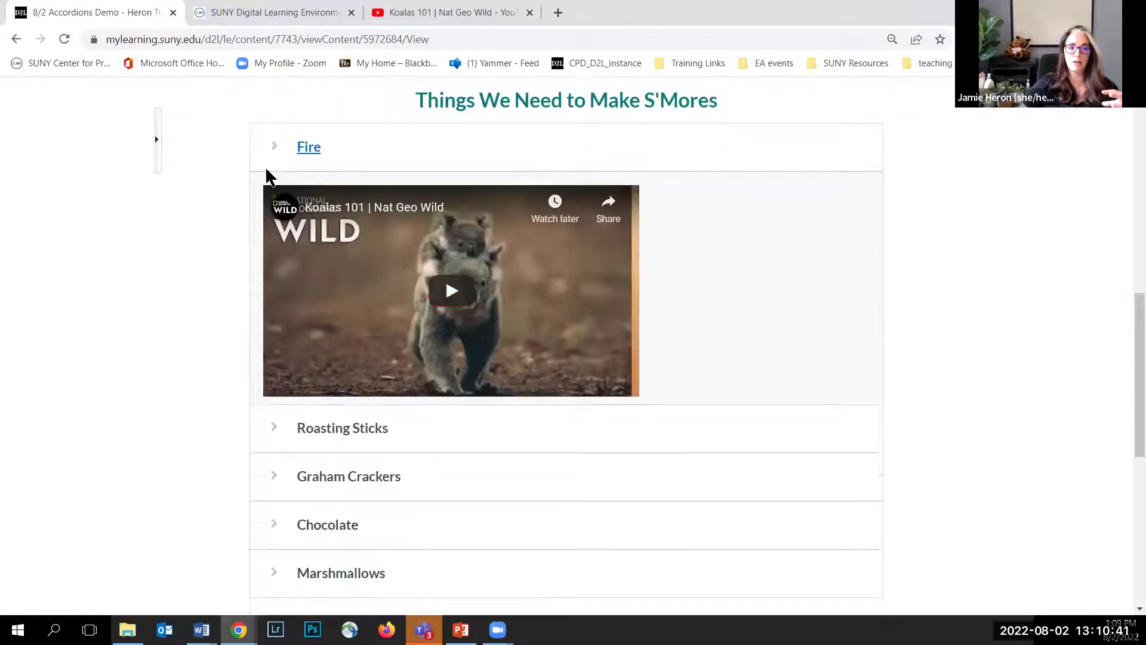
{"action": "left_click", "coordinate": [275, 204]}
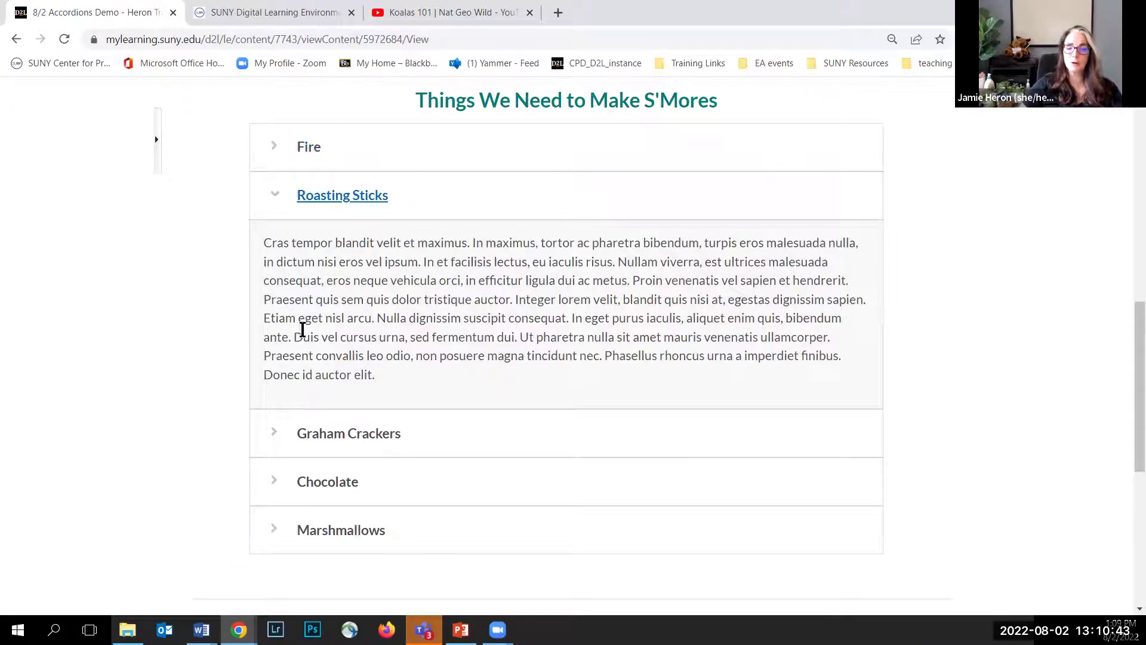
{"action": "left_click", "coordinate": [281, 205]}
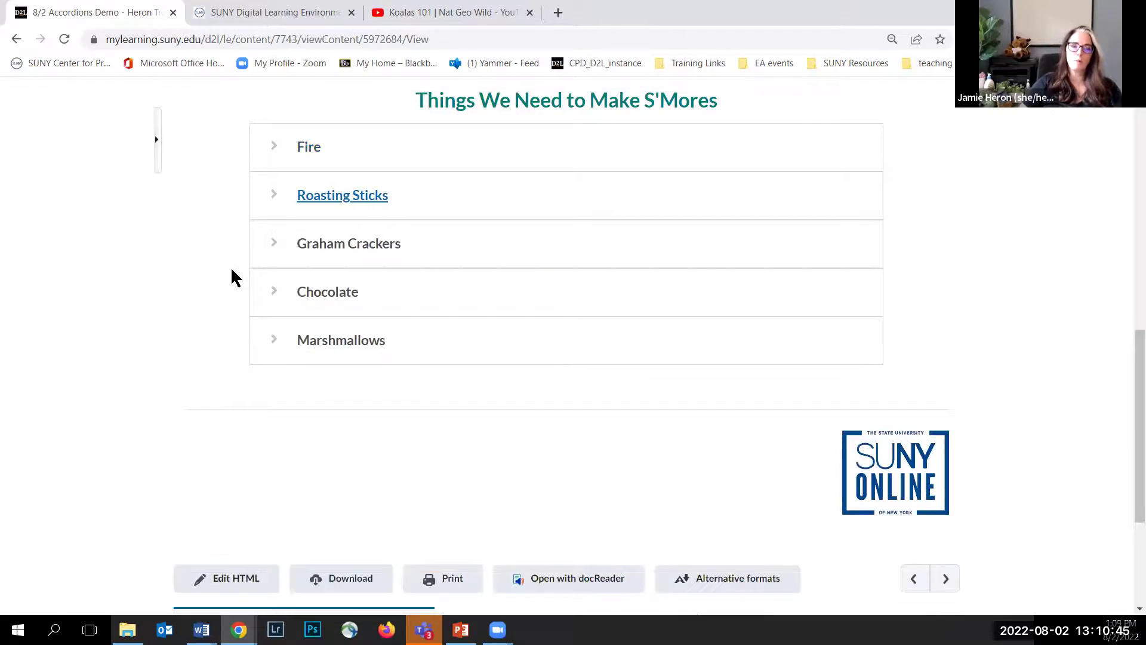
Expand all five accordions under Things We Need to Make S'Mores so their contents are open together
{"action": "scroll", "coordinate": [234, 272], "scroll_direction": "up", "scroll_amount": 5}
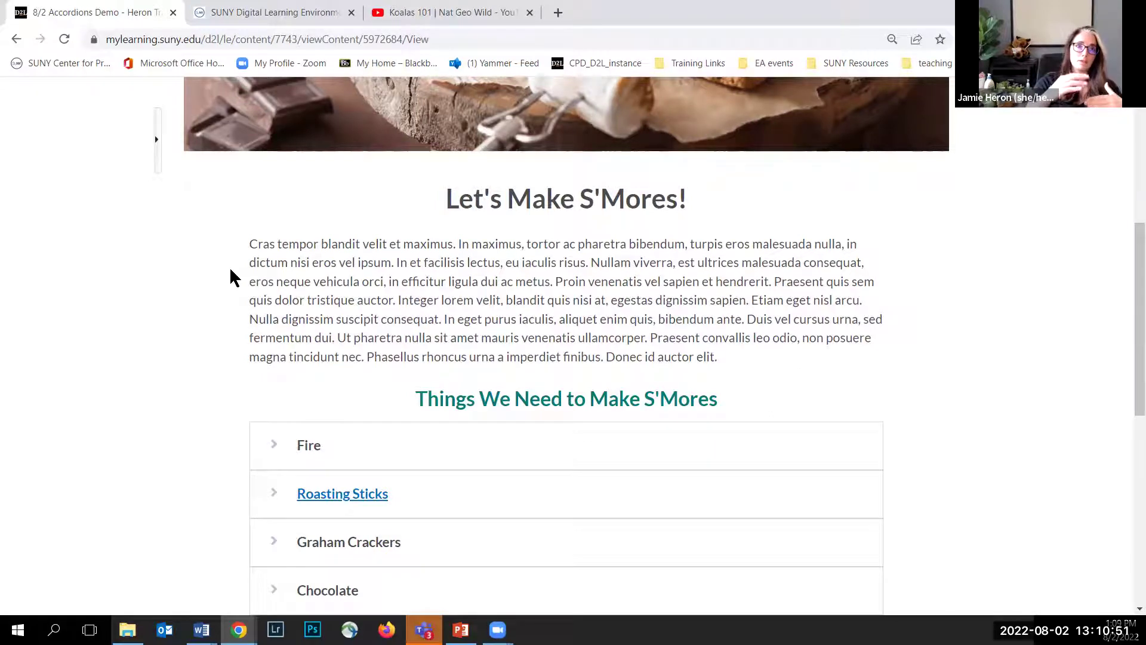
{"action": "scroll", "coordinate": [234, 277], "scroll_direction": "down", "scroll_amount": 1}
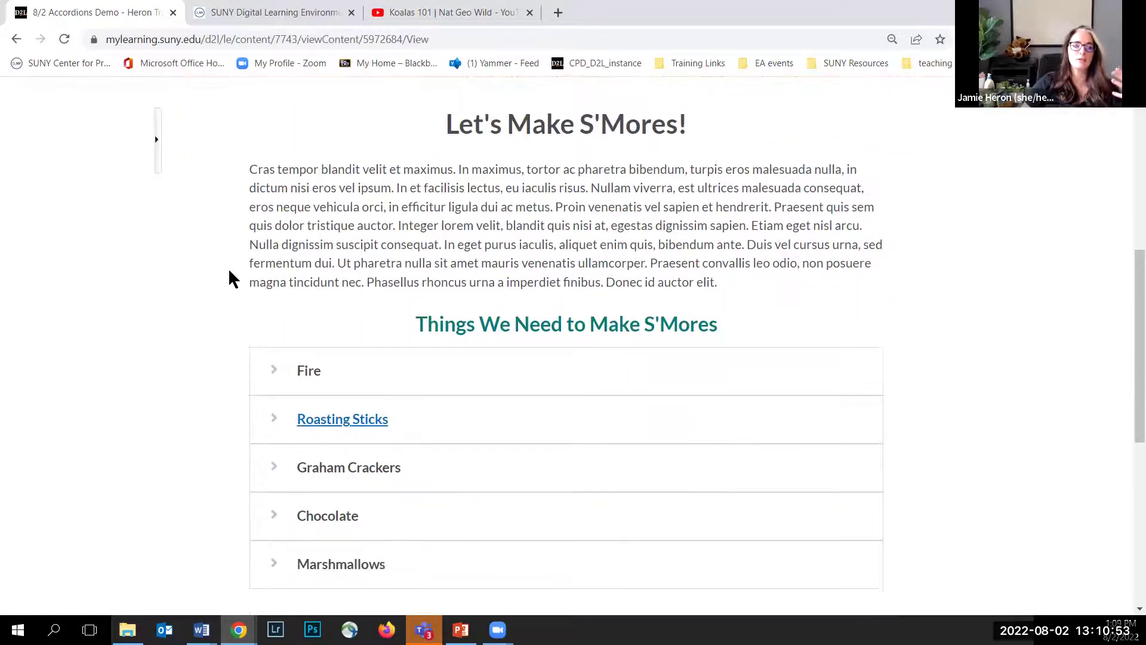
{"action": "scroll", "coordinate": [232, 279], "scroll_direction": "down", "scroll_amount": 3}
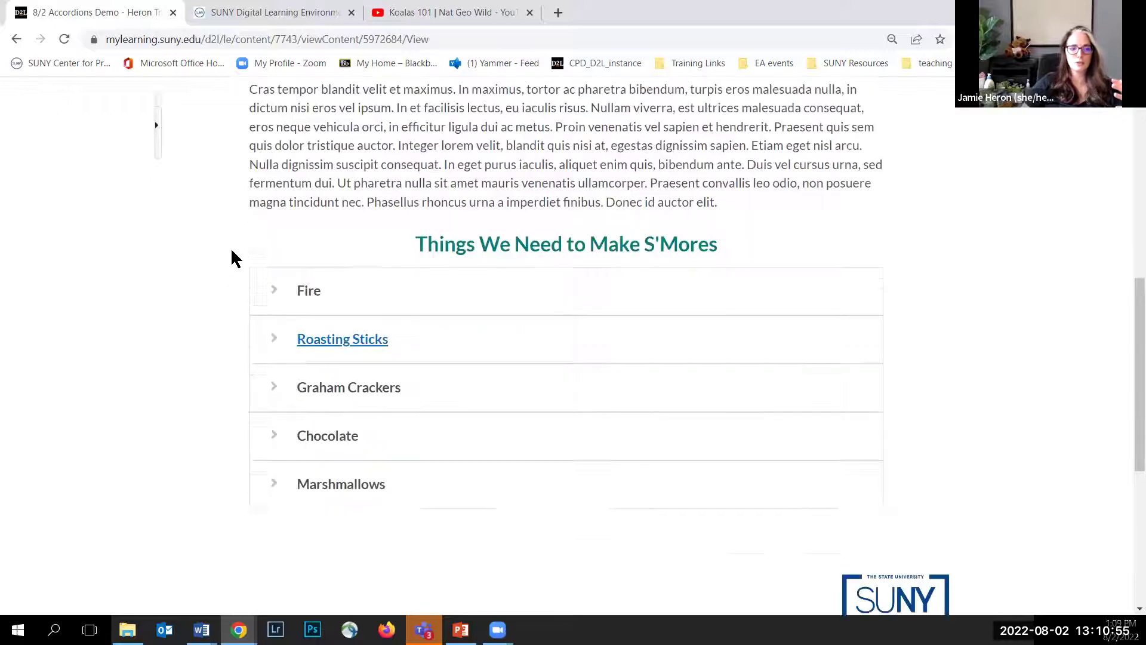
{"action": "left_click", "coordinate": [270, 154]}
{"action": "left_click", "coordinate": [271, 453]}
{"action": "scroll", "coordinate": [244, 400], "scroll_direction": "down", "scroll_amount": 4}
{"action": "left_click", "coordinate": [274, 391]}
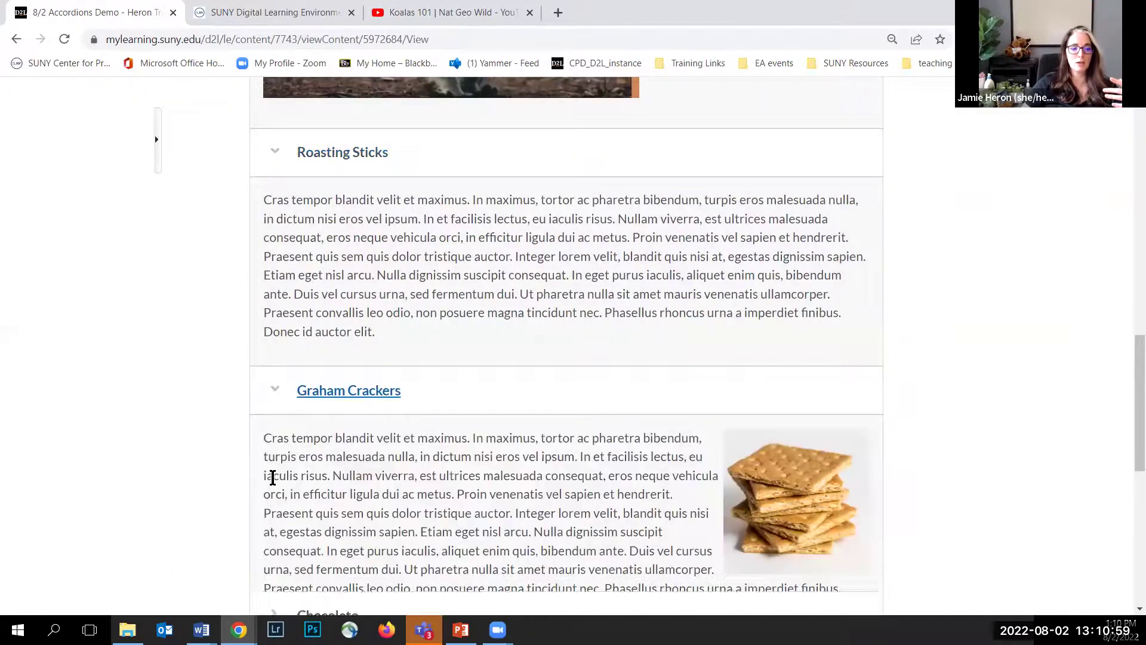
{"action": "scroll", "coordinate": [292, 409], "scroll_direction": "down", "scroll_amount": 5}
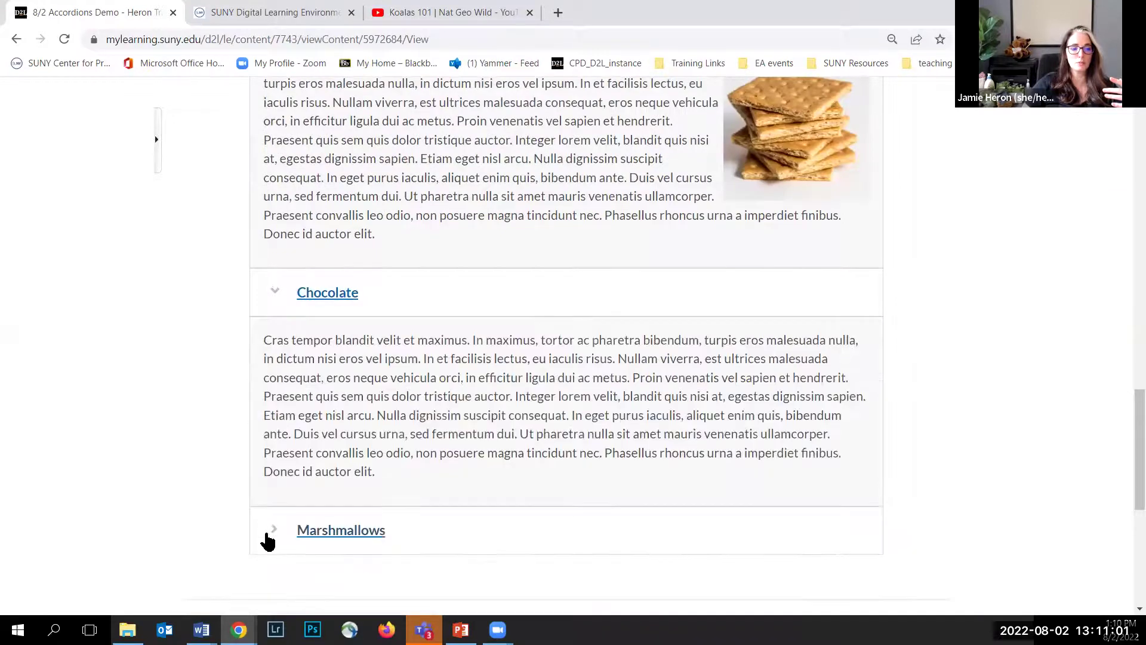
Examine the expanded accordion contents from Fire through Marshmallows, then return to the page header
{"action": "scroll", "coordinate": [972, 401], "scroll_direction": "up", "scroll_amount": 15}
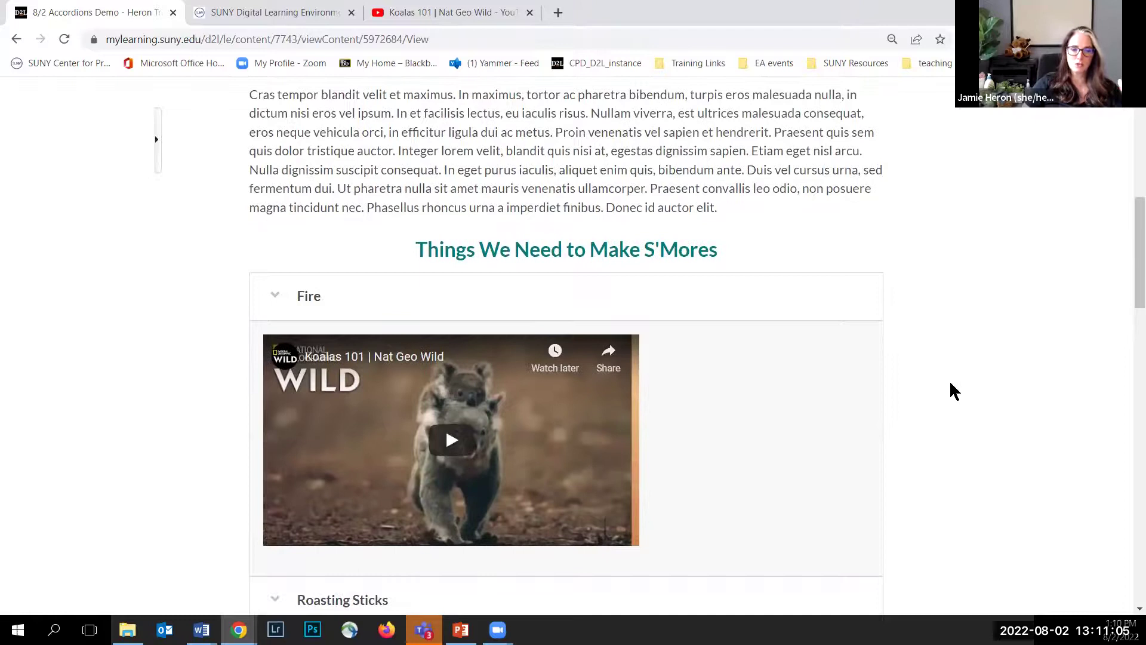
{"action": "scroll", "coordinate": [949, 379], "scroll_direction": "down", "scroll_amount": 1}
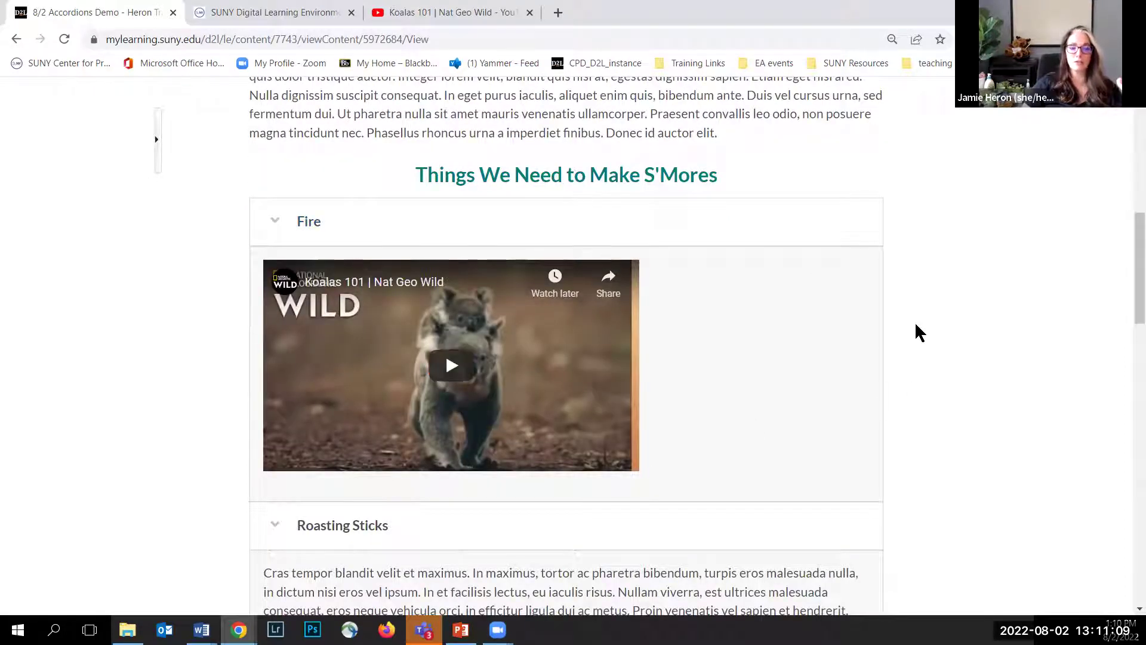
{"action": "scroll", "coordinate": [891, 257], "scroll_direction": "down", "scroll_amount": 3}
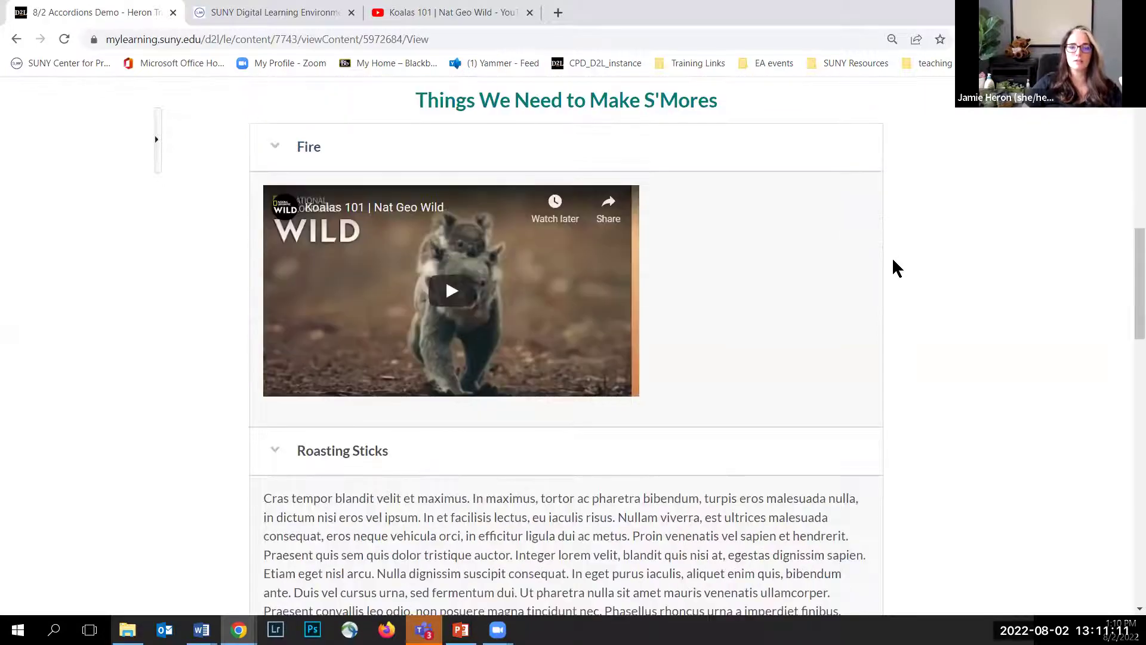
{"action": "scroll", "coordinate": [895, 270], "scroll_direction": "down", "scroll_amount": 10}
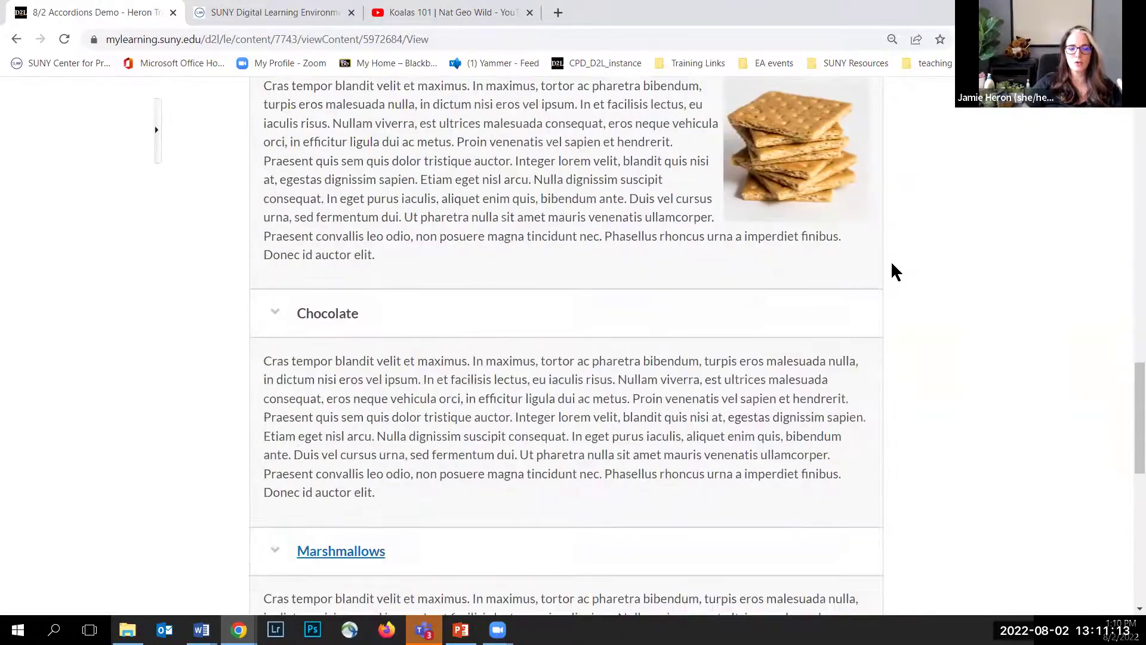
{"action": "scroll", "coordinate": [888, 272], "scroll_direction": "down", "scroll_amount": 6}
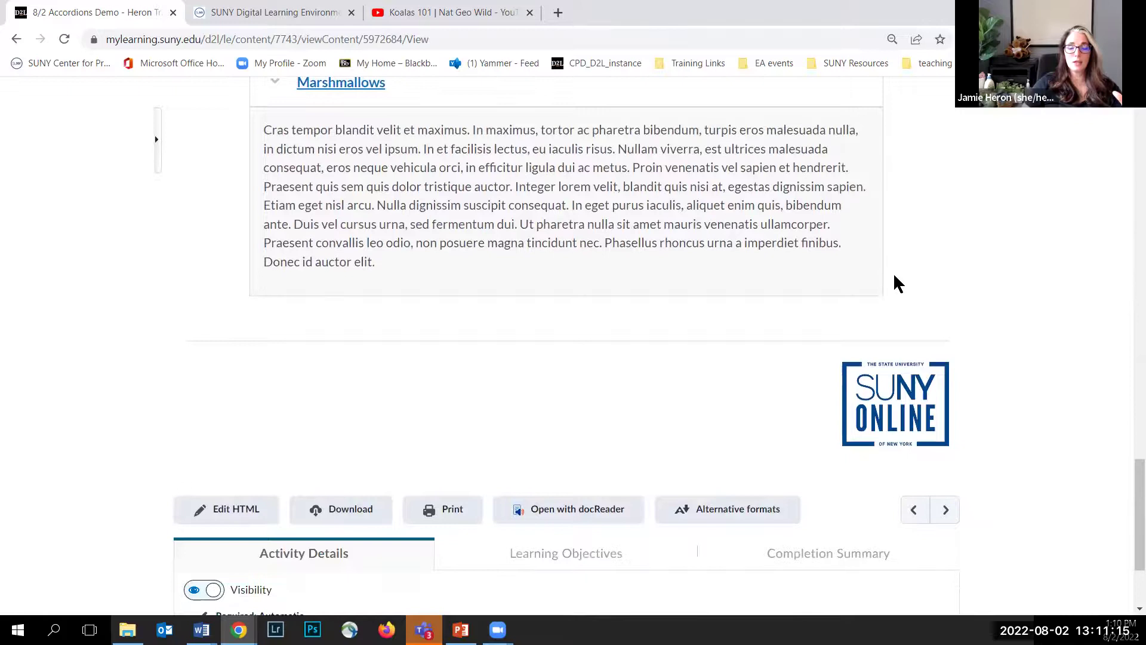
{"action": "scroll", "coordinate": [895, 275], "scroll_direction": "up", "scroll_amount": 4}
{"action": "scroll", "coordinate": [904, 278], "scroll_direction": "up", "scroll_amount": 20}
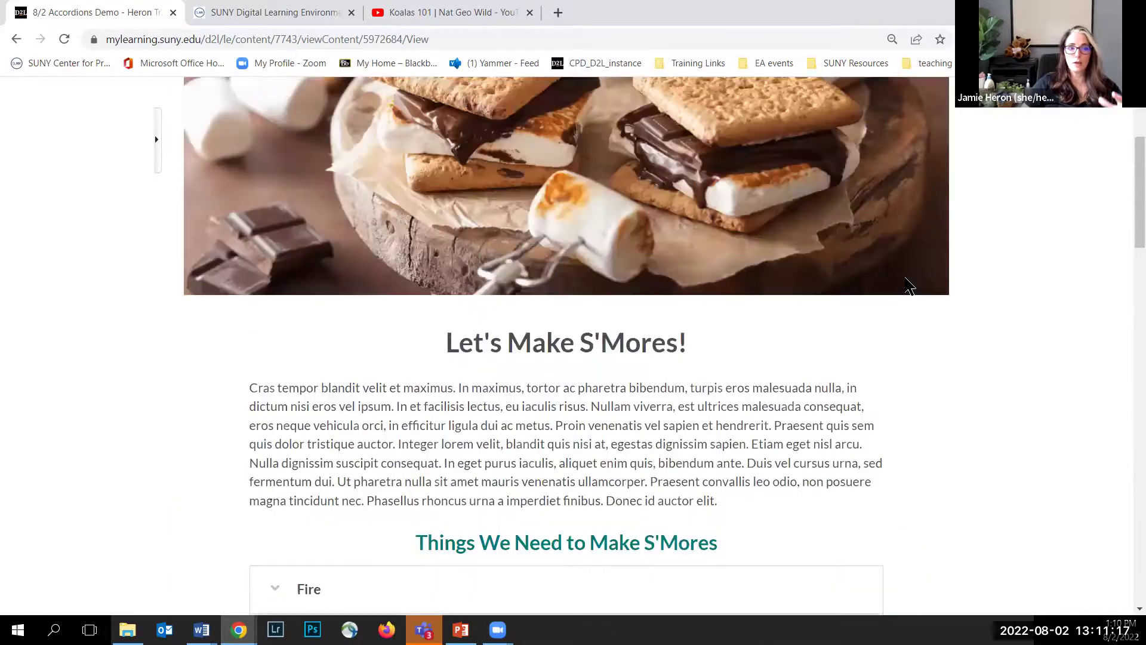
{"action": "scroll", "coordinate": [909, 287], "scroll_direction": "up", "scroll_amount": 3}
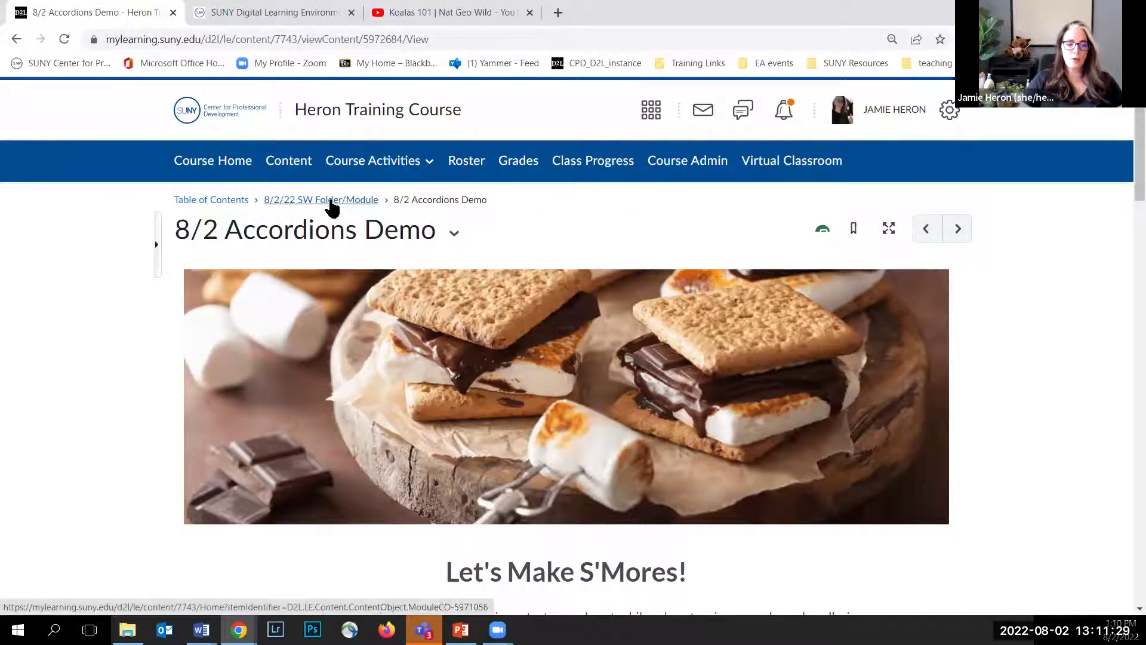
Create a new file in the 8/2/22 SW Folder/Module and apply the 07_elements document template
{"action": "left_click", "coordinate": [333, 203]}
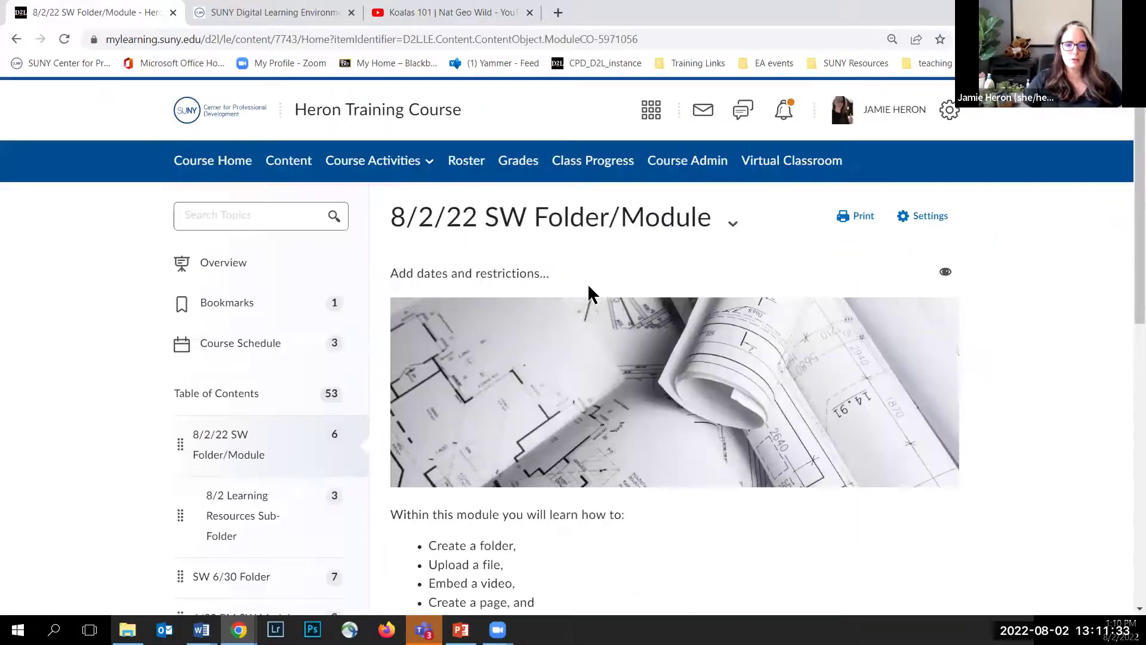
{"action": "scroll", "coordinate": [567, 299], "scroll_direction": "down", "scroll_amount": 7}
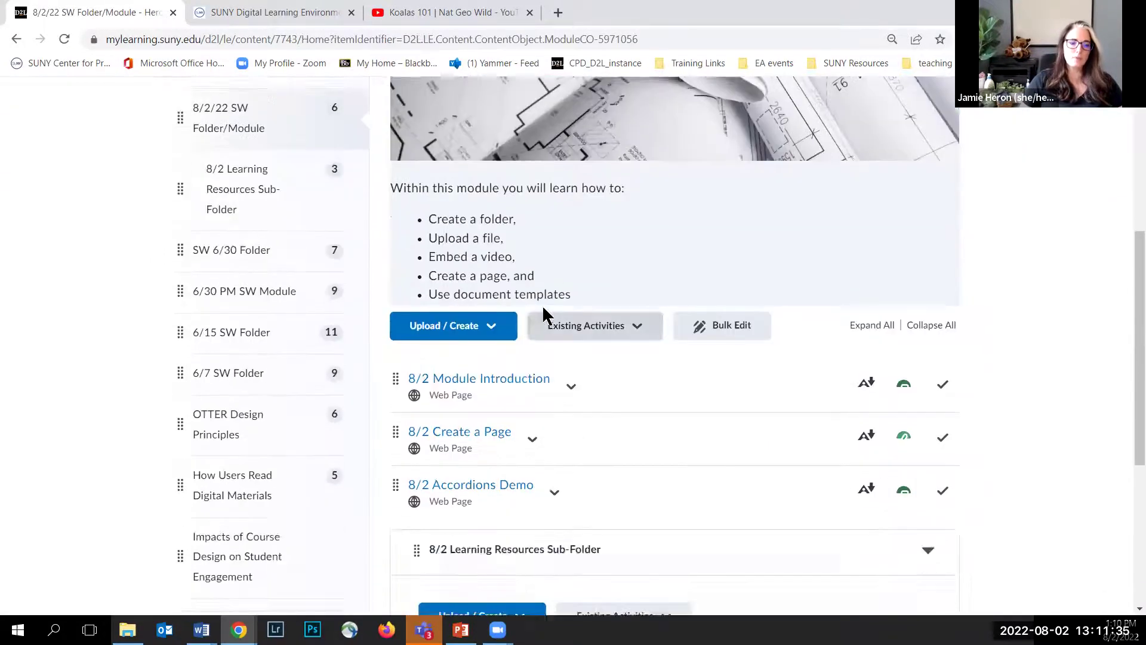
{"action": "left_click", "coordinate": [464, 211]}
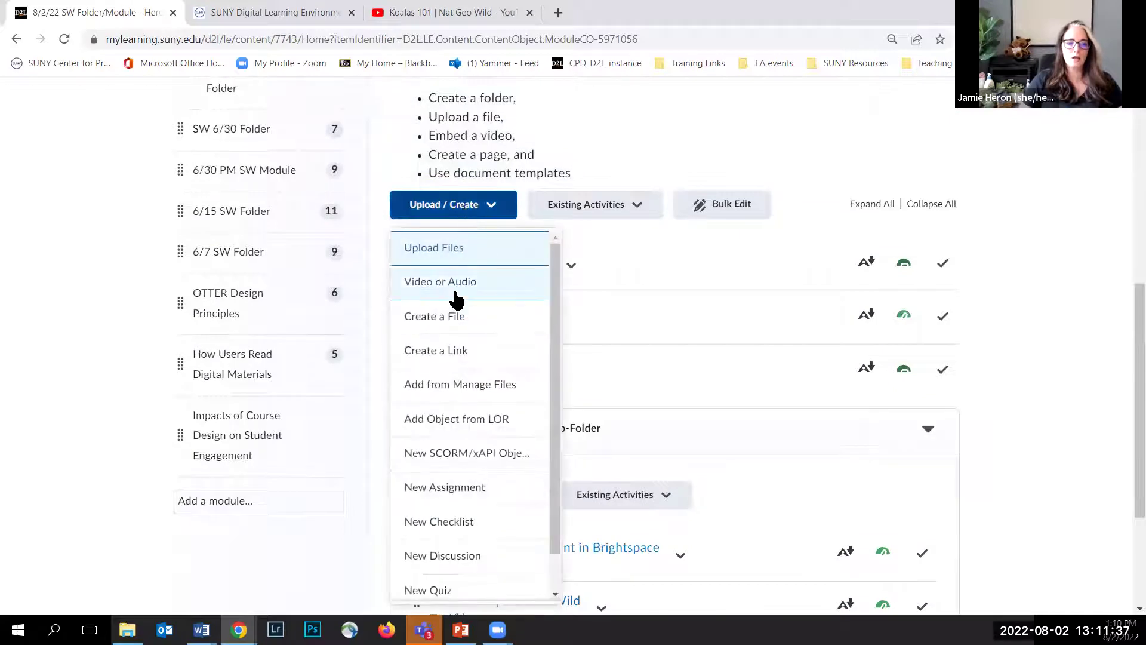
{"action": "left_click", "coordinate": [451, 321]}
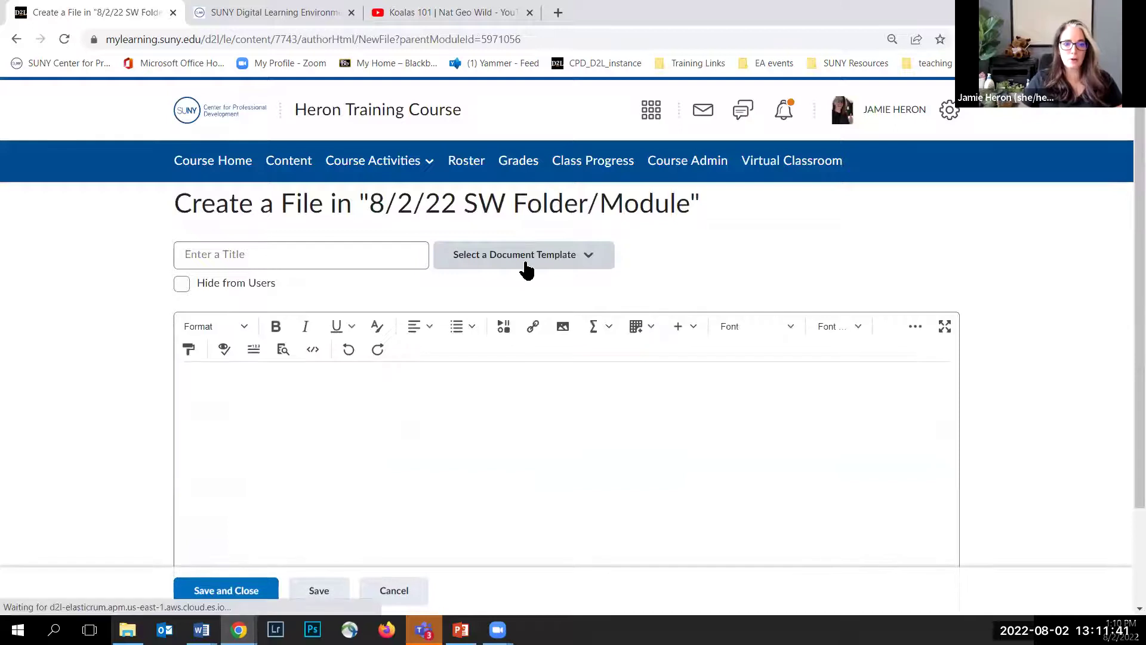
{"action": "left_click", "coordinate": [524, 260]}
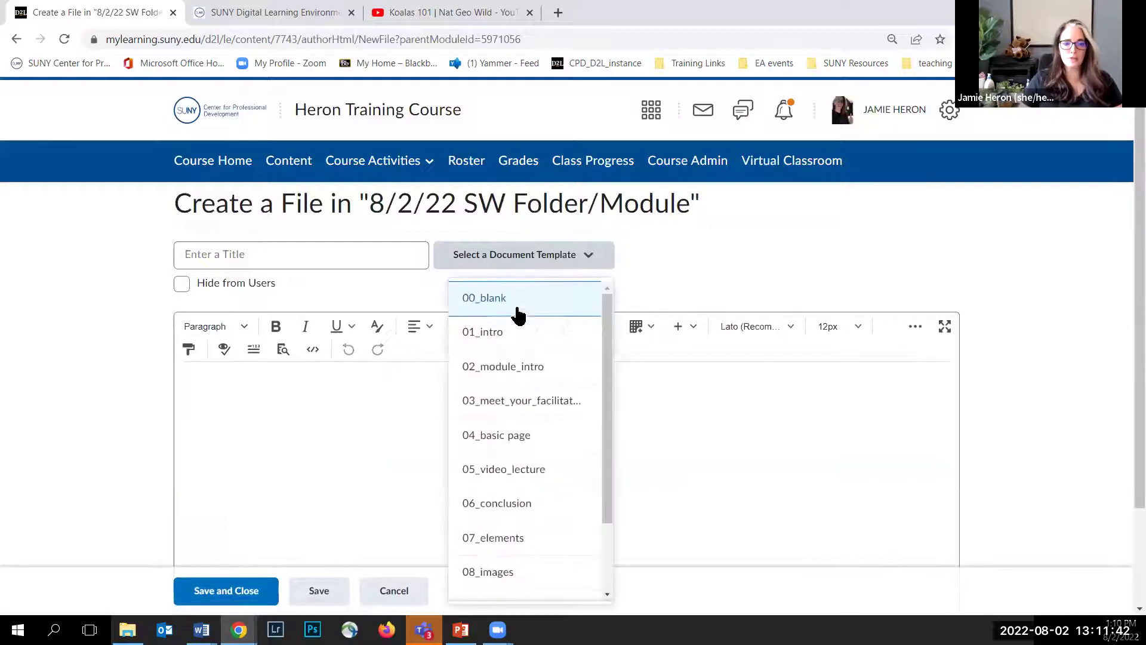
{"action": "left_click", "coordinate": [507, 540]}
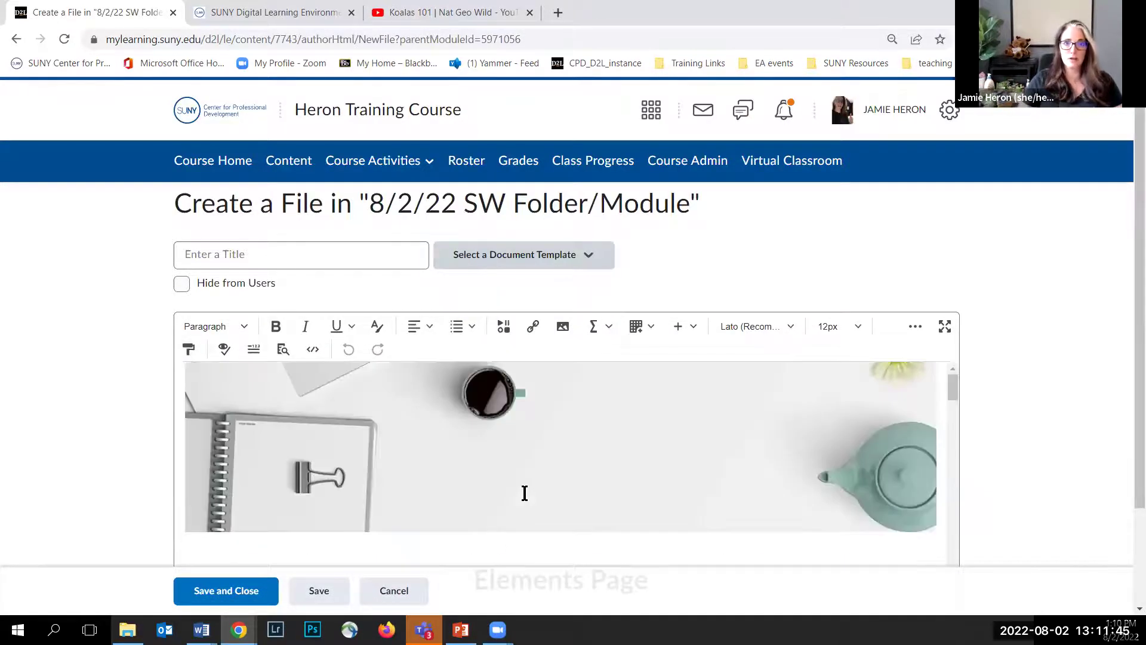
Copy the Jumbotron element from the elements template, including its heading and its start and end copy labels
{"action": "scroll", "coordinate": [523, 483], "scroll_direction": "down", "scroll_amount": 4}
{"action": "scroll", "coordinate": [521, 476], "scroll_direction": "down", "scroll_amount": 10}
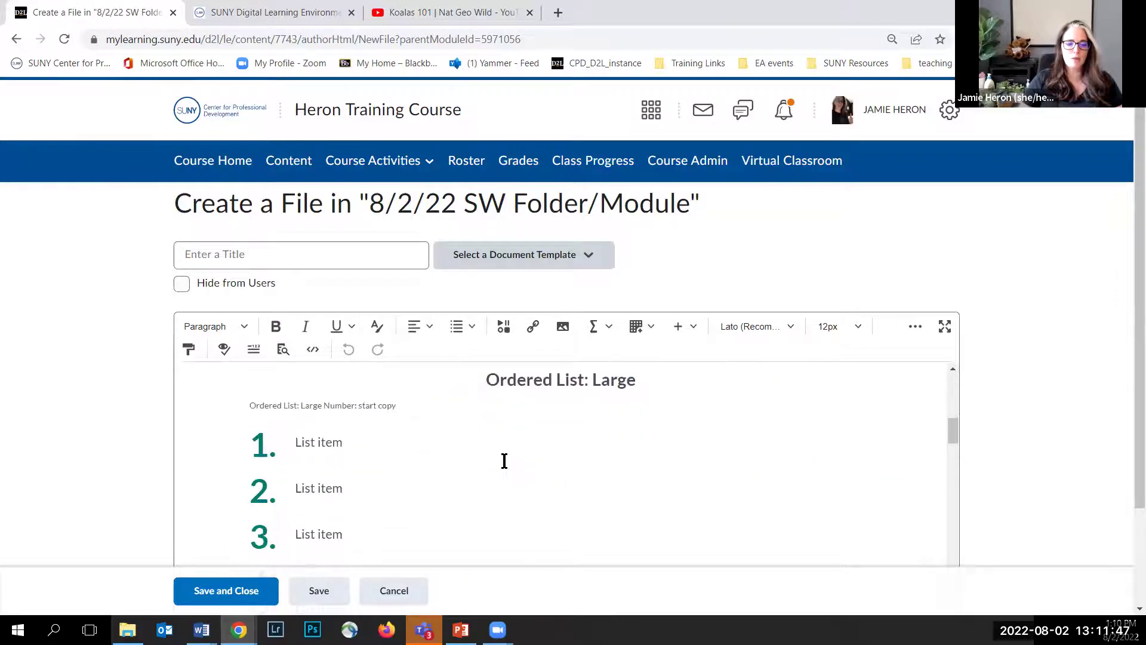
{"action": "scroll", "coordinate": [507, 440], "scroll_direction": "down", "scroll_amount": 6}
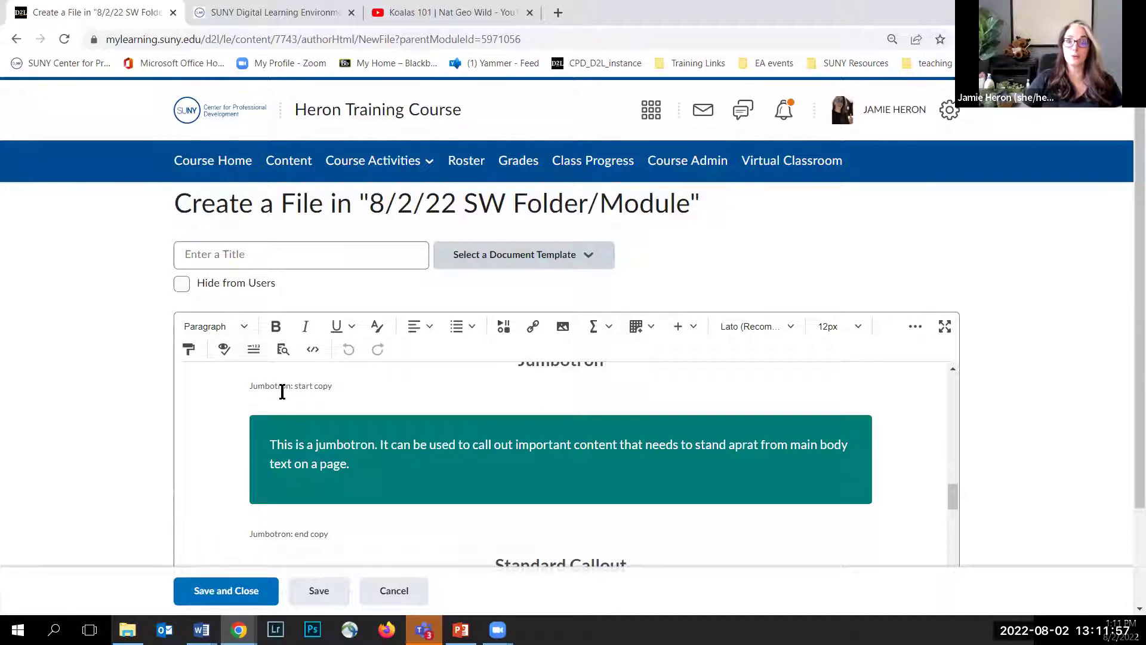
{"action": "scroll", "coordinate": [391, 396], "scroll_direction": "up", "scroll_amount": 2}
{"action": "left_click_drag", "start_coordinate": [510, 431], "coordinate": [558, 519]}
{"action": "key", "text": "ctrl+c"}
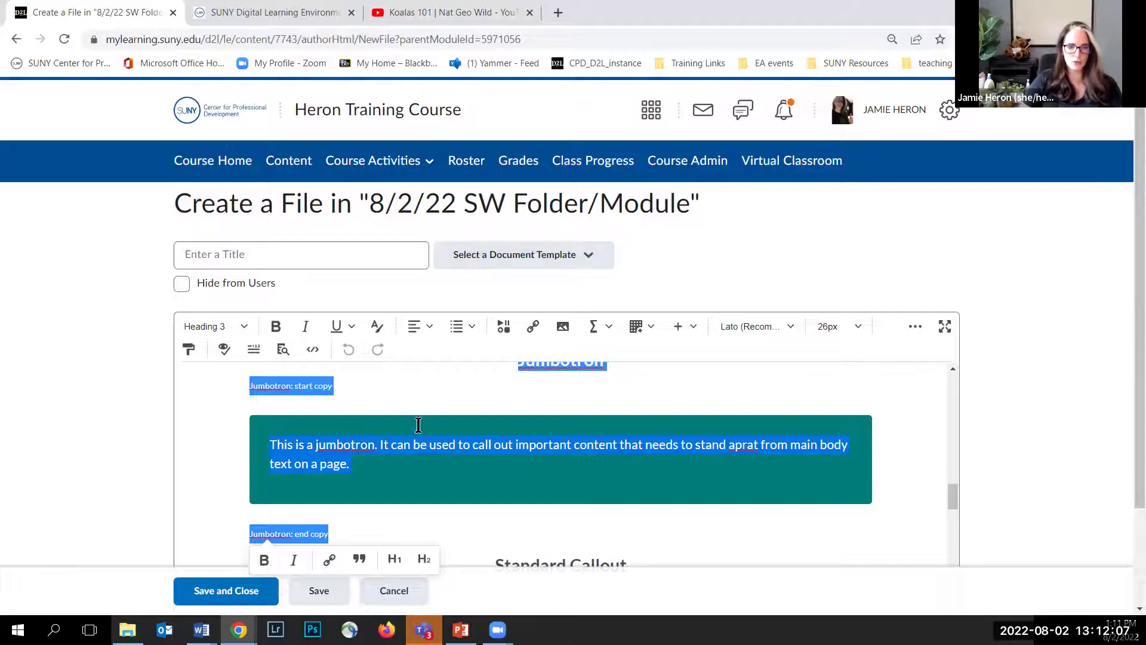
Discard the new file and open the 8/2 Module Introduction page for HTML editing
{"action": "left_click", "coordinate": [401, 592]}
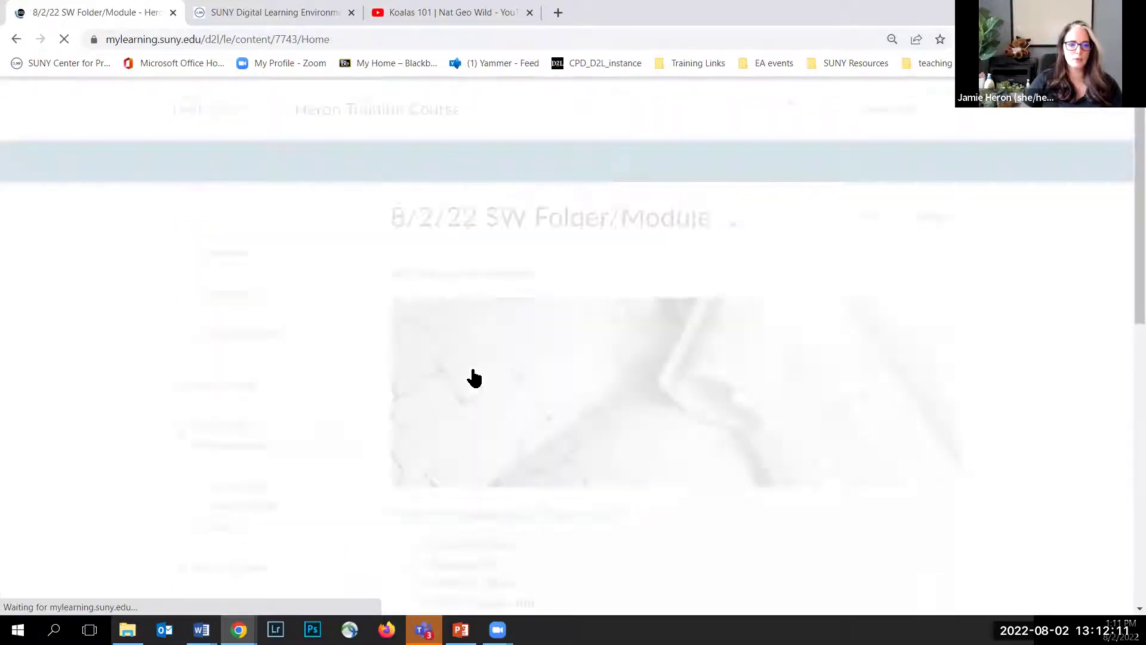
{"action": "scroll", "coordinate": [511, 433], "scroll_direction": "down", "scroll_amount": 6}
{"action": "left_click", "coordinate": [577, 343]}
{"action": "left_click", "coordinate": [596, 478]}
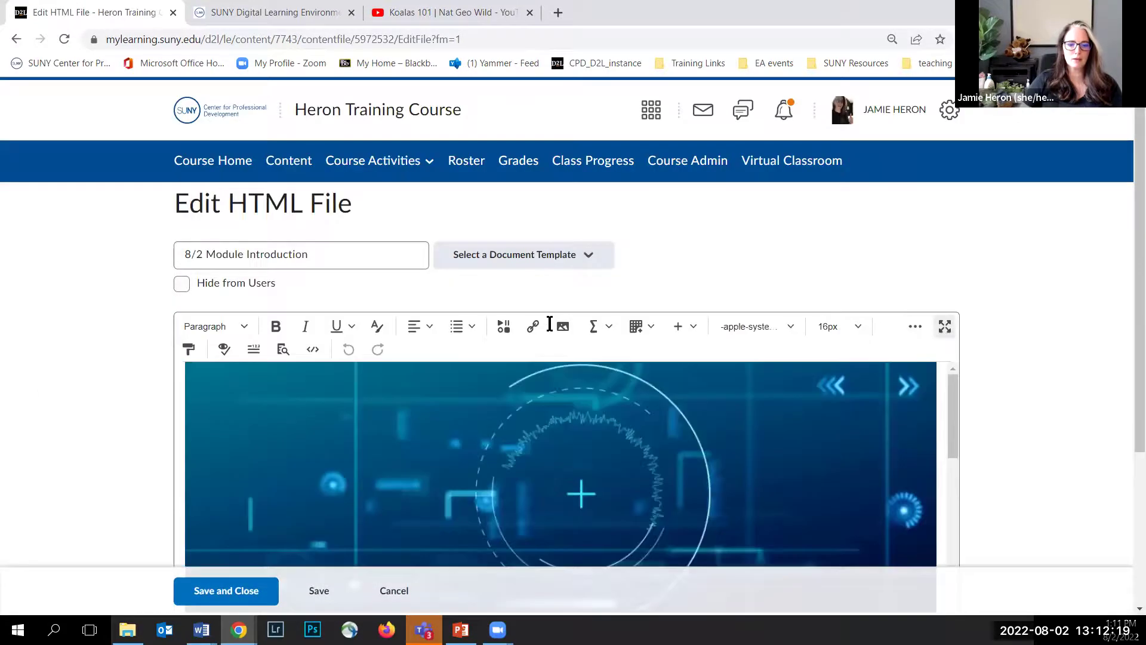
Paste the copied Jumbotron element below the numbered Learning Goals list in the full-screen editor
{"action": "left_click", "coordinate": [944, 326]}
{"action": "scroll", "coordinate": [471, 332], "scroll_direction": "down", "scroll_amount": 5}
{"action": "scroll", "coordinate": [471, 332], "scroll_direction": "down", "scroll_amount": 4}
{"action": "left_click", "coordinate": [475, 407]}
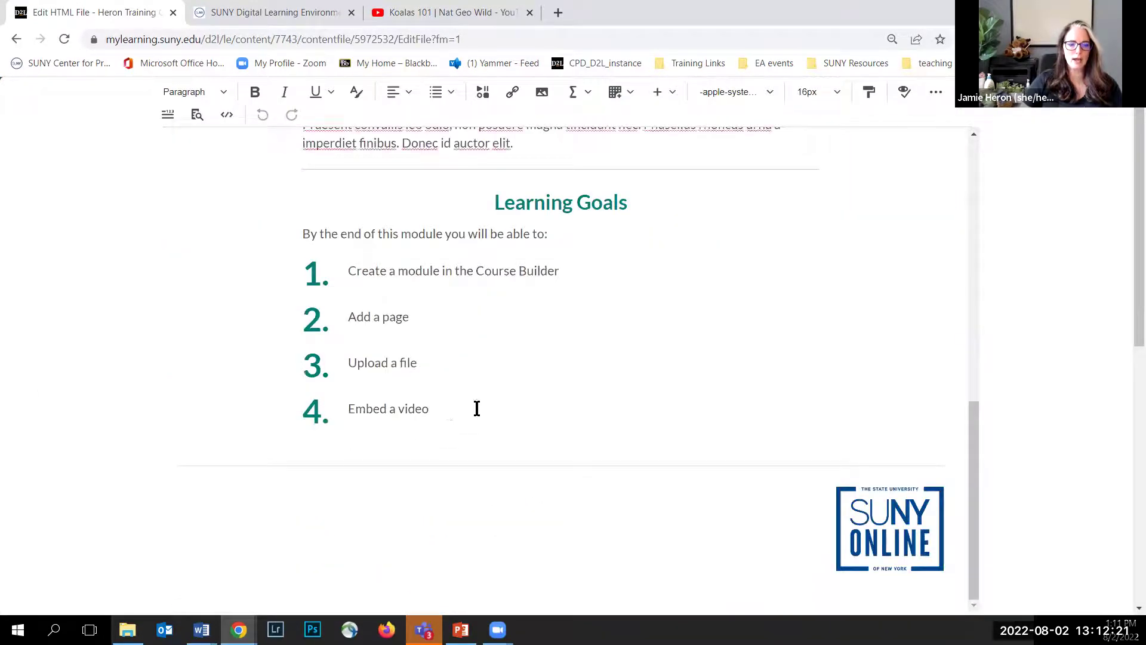
{"action": "key", "text": "Return"}
{"action": "key", "text": "Return"}
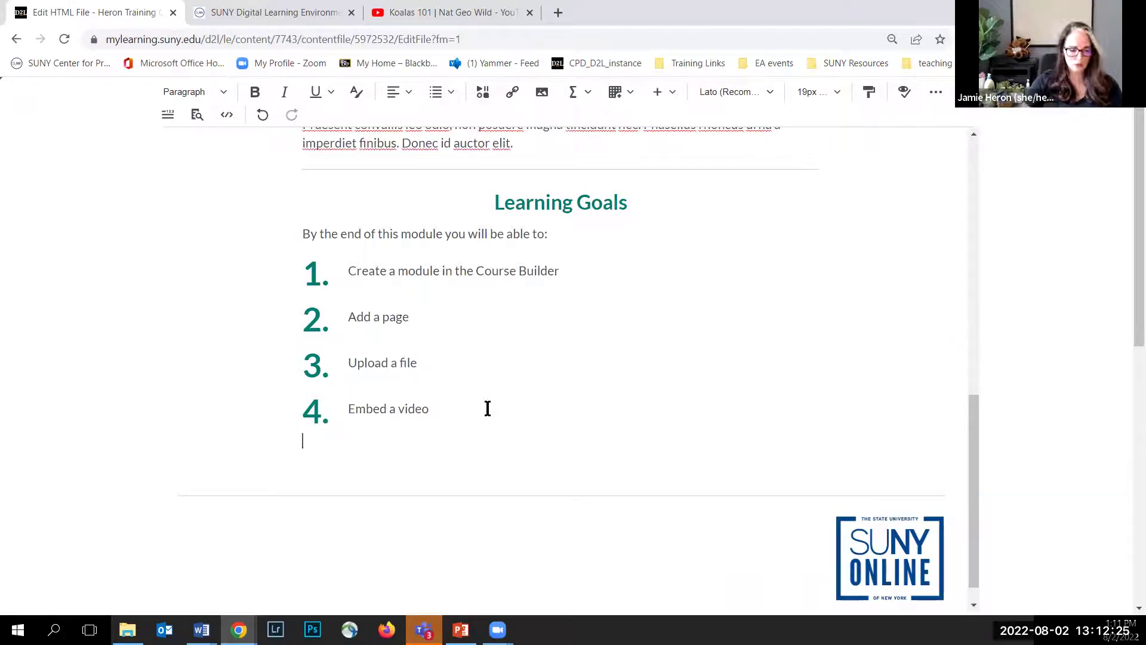
{"action": "key", "text": "ctrl+v"}
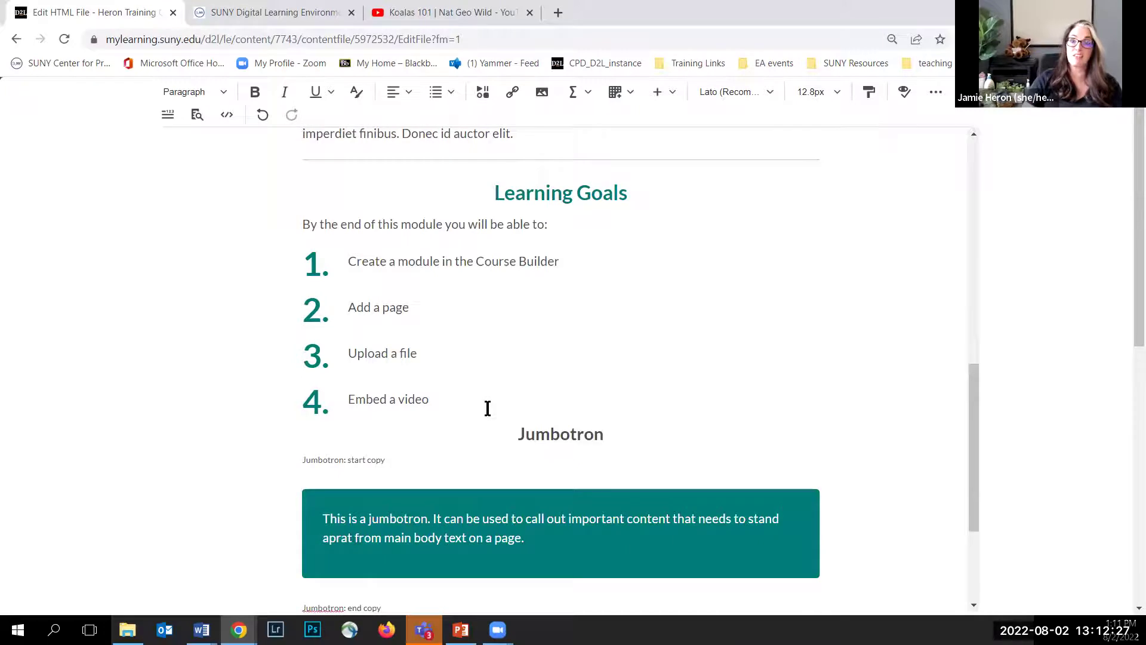
Delete the "Jumbotron: start copy" and "Jumbotron: end copy" labels above and below the teal callout box
{"action": "left_click_drag", "start_coordinate": [429, 454], "coordinate": [261, 455]}
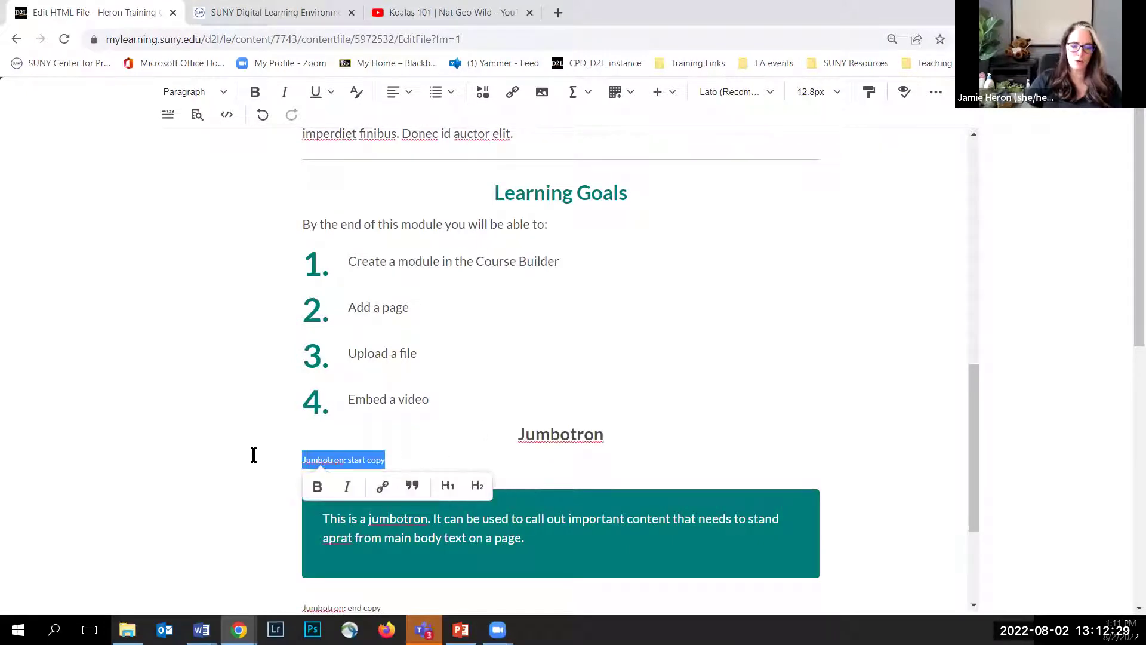
{"action": "key", "text": "Delete"}
{"action": "key", "text": "Delete"}
{"action": "scroll", "coordinate": [361, 457], "scroll_direction": "down", "scroll_amount": 2}
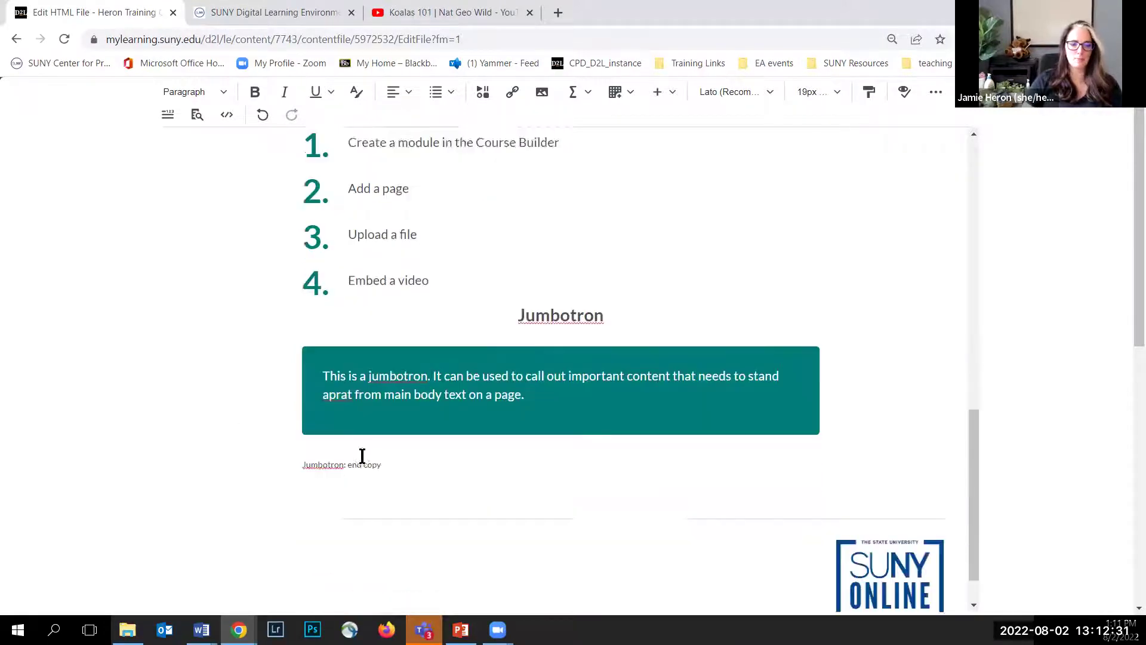
{"action": "left_click_drag", "start_coordinate": [382, 434], "coordinate": [188, 395]}
{"action": "key", "text": "BackSpace"}
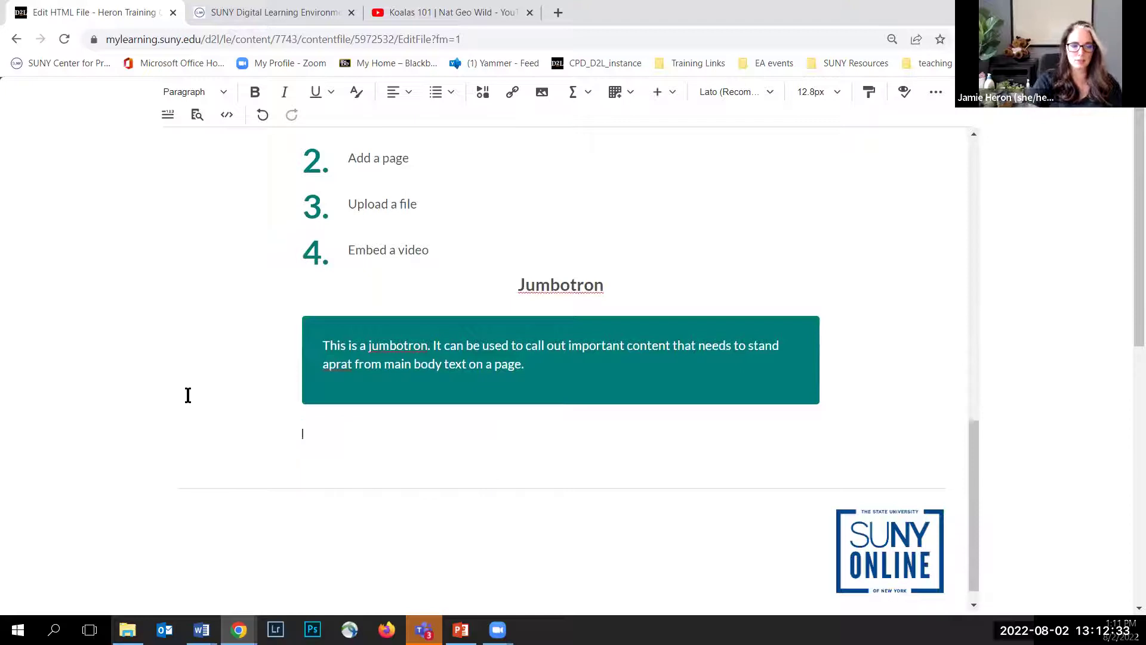
{"action": "key", "text": "BackSpace"}
{"action": "scroll", "coordinate": [269, 391], "scroll_direction": "up", "scroll_amount": 3}
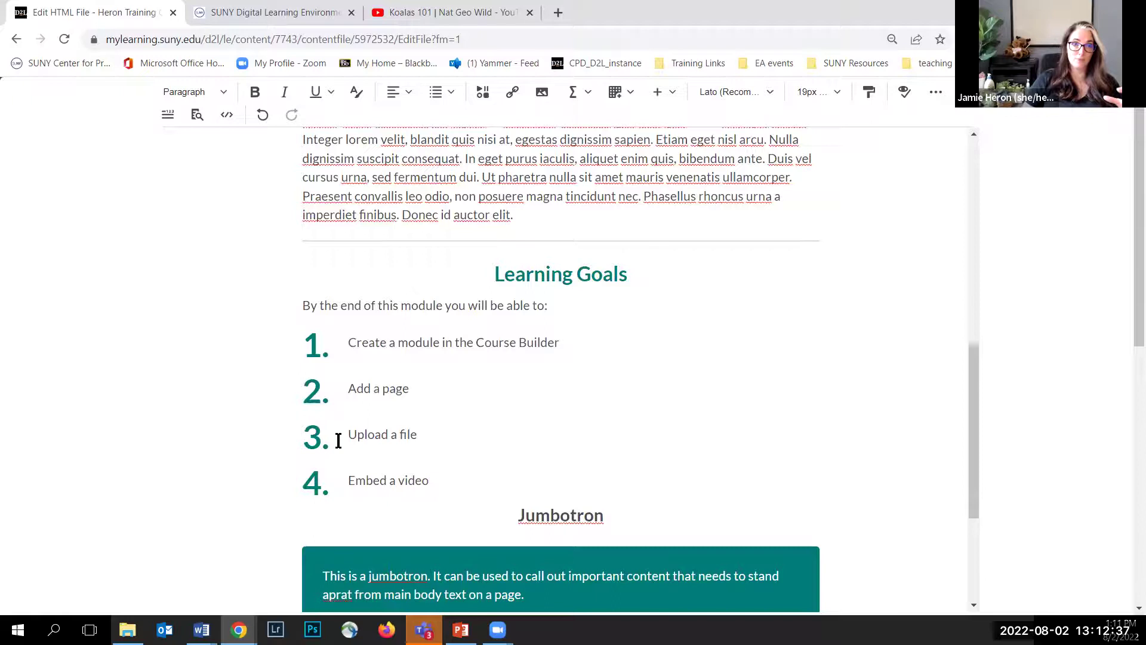
{"action": "scroll", "coordinate": [339, 441], "scroll_direction": "up", "scroll_amount": 1}
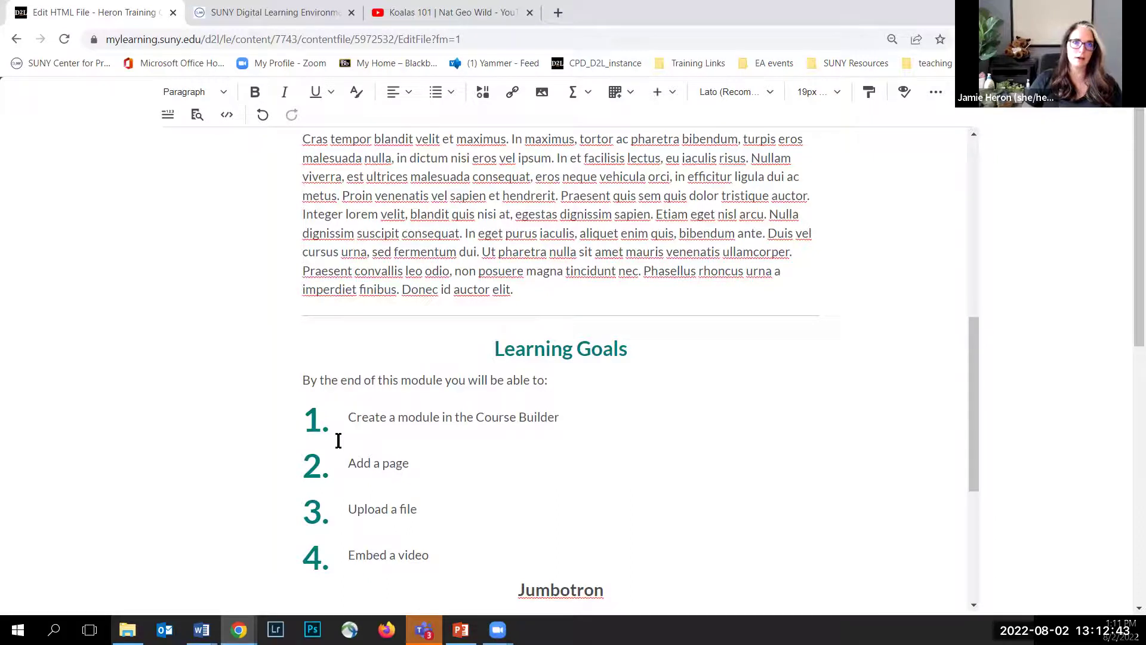
Replace the Jumbotron heading with "Final Project Instructions" and the callout box text with "final project info...."
{"action": "scroll", "coordinate": [341, 438], "scroll_direction": "down", "scroll_amount": 3}
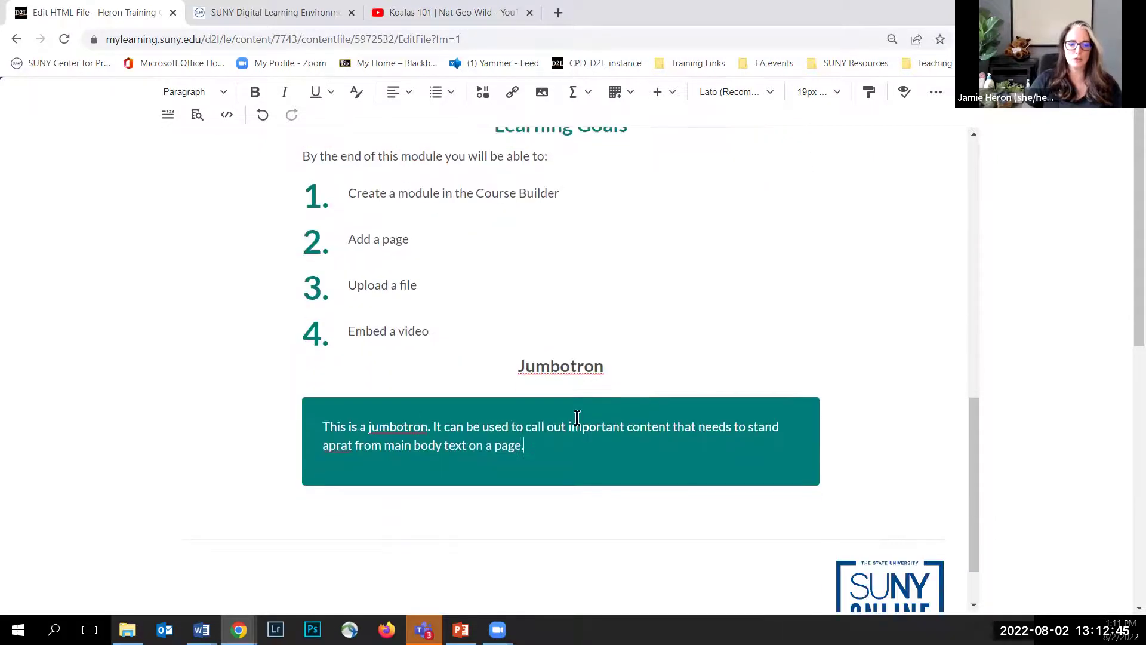
{"action": "double_click", "coordinate": [583, 365]}
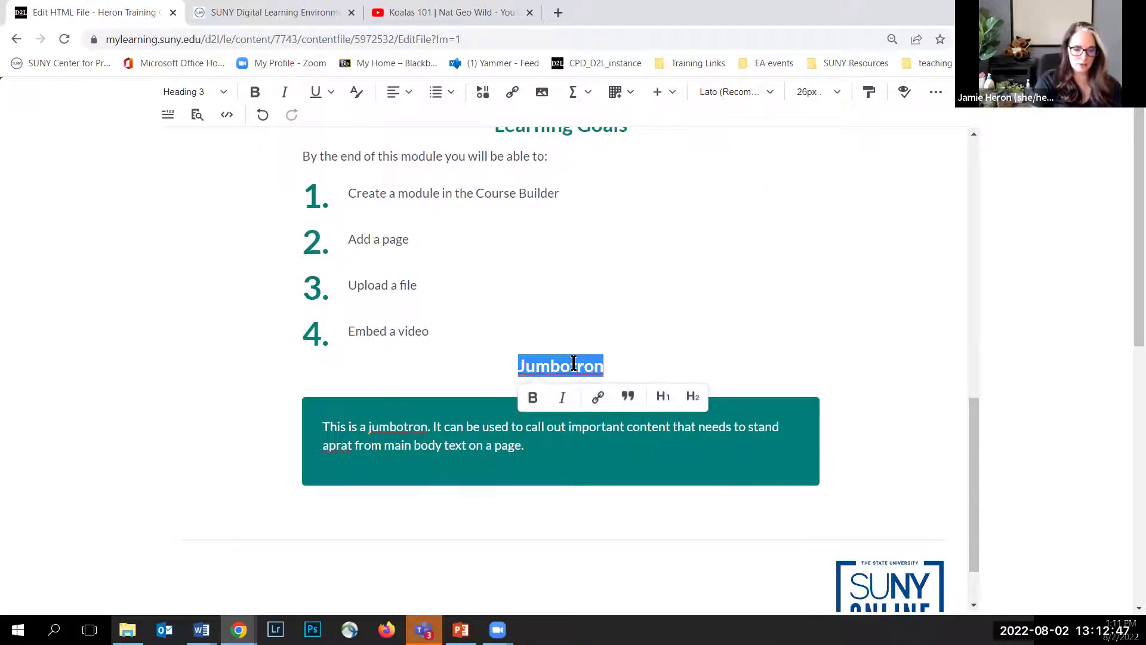
{"action": "type", "text": "Final Project Instructions"}
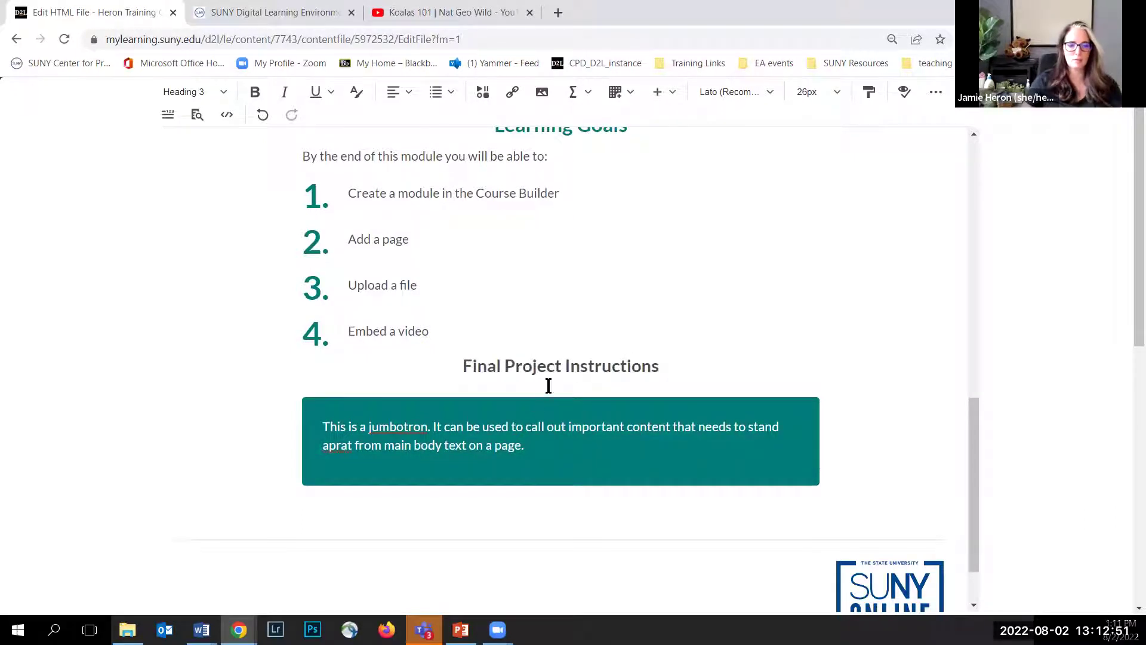
{"action": "left_click_drag", "start_coordinate": [534, 450], "coordinate": [323, 416]}
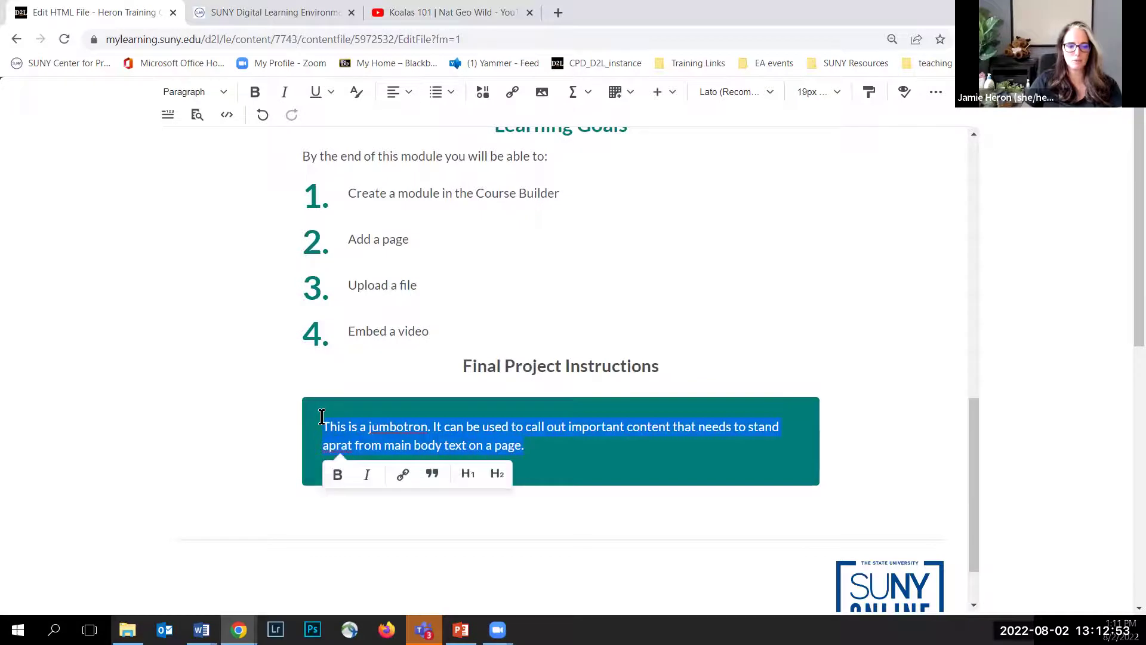
{"action": "type", "text": "final"}
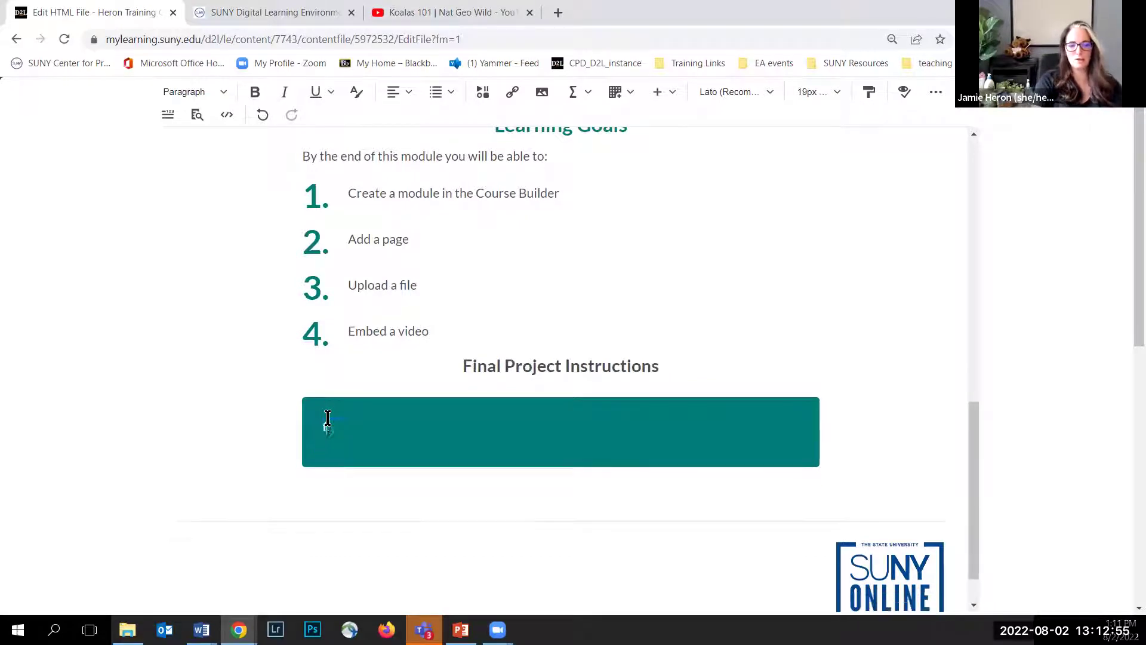
{"action": "type", "text": " project info...."}
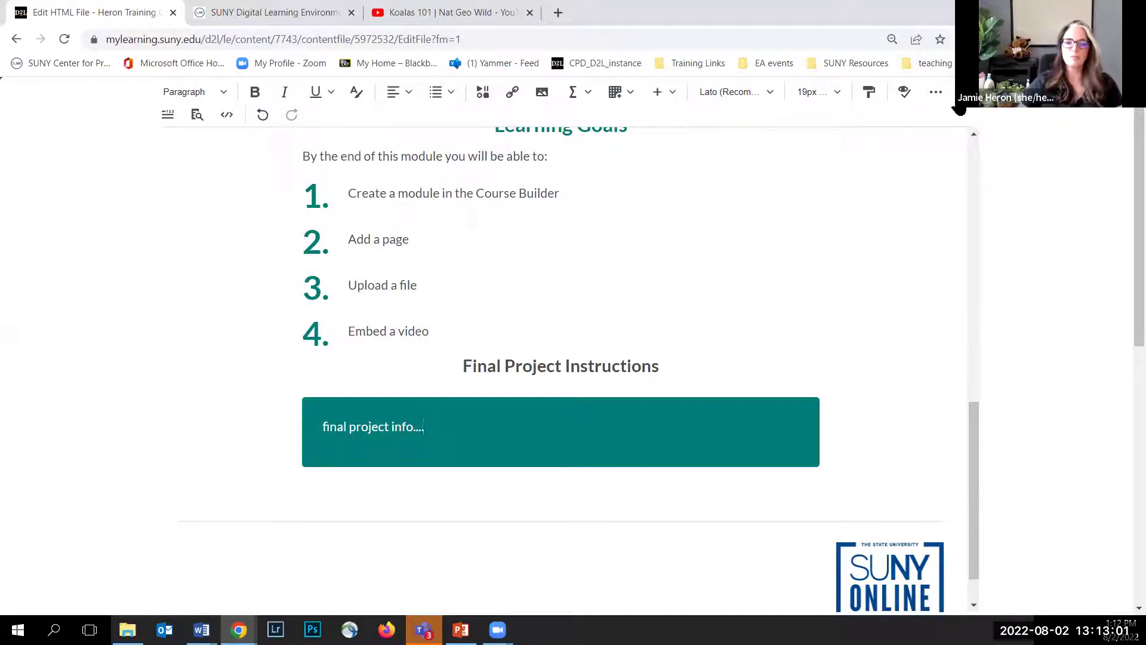
Exit the full-screen editor, save and close the page, and review the callout box on the 8/2 Module Introduction page
{"action": "left_click", "coordinate": [953, 107]}
{"action": "left_click", "coordinate": [235, 599]}
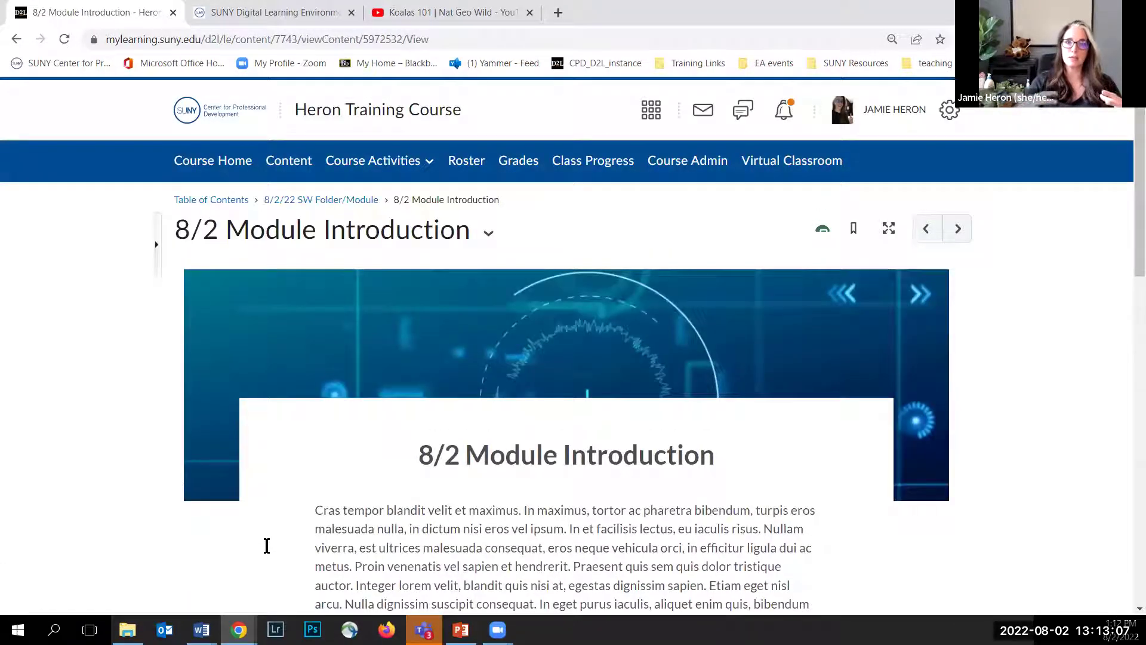
{"action": "scroll", "coordinate": [336, 520], "scroll_direction": "down", "scroll_amount": 8}
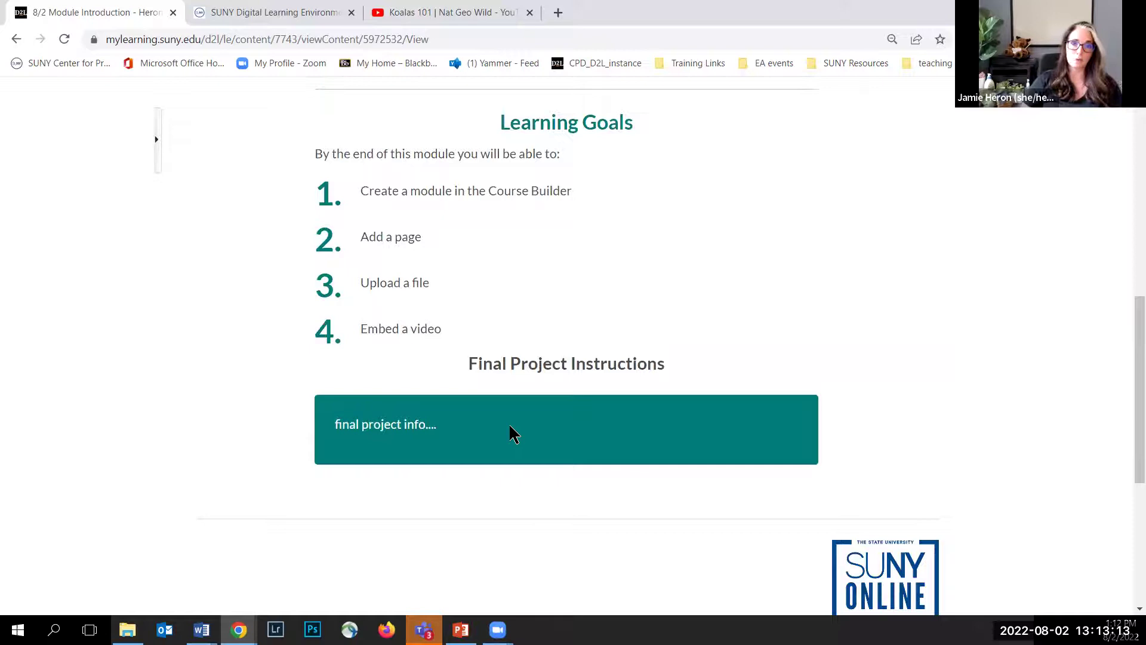
{"action": "scroll", "coordinate": [848, 420], "scroll_direction": "up", "scroll_amount": 10}
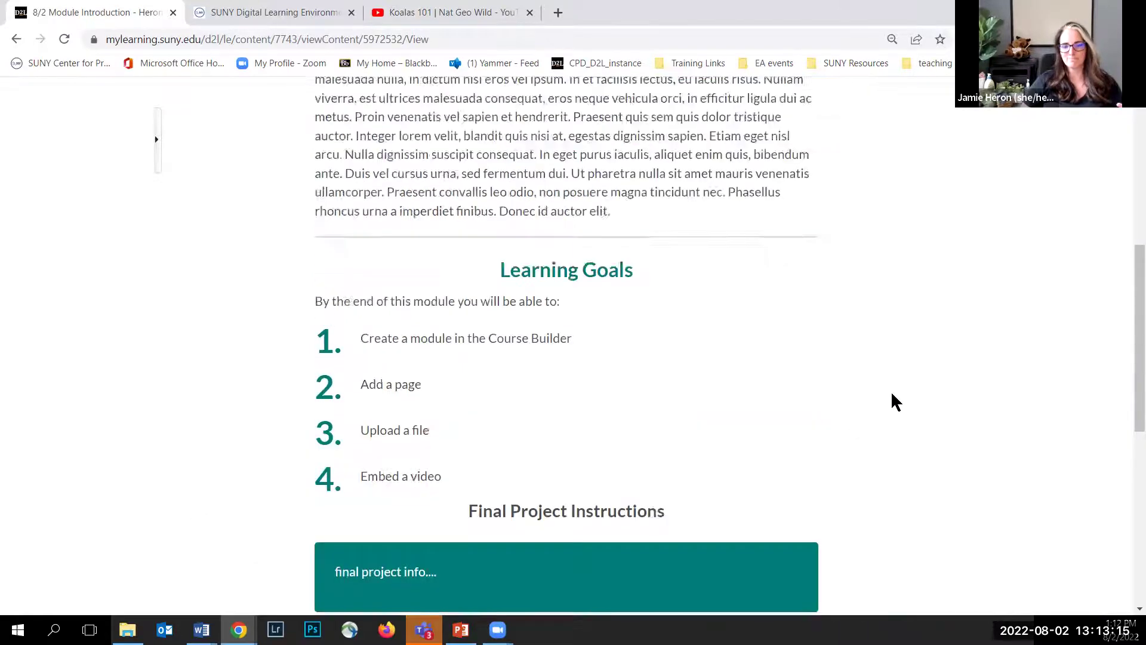
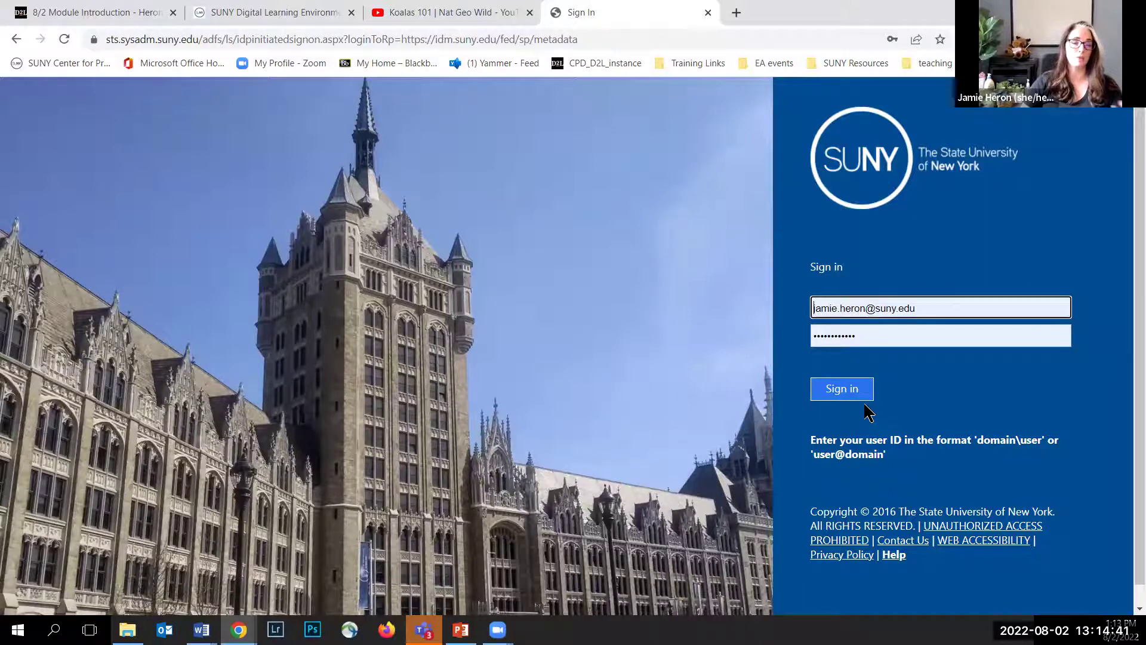
Sign in to the webinar attendance site with the saved credentials, close the attendance form and return to the 8/2 Module Introduction page
{"action": "left_click", "coordinate": [848, 395]}
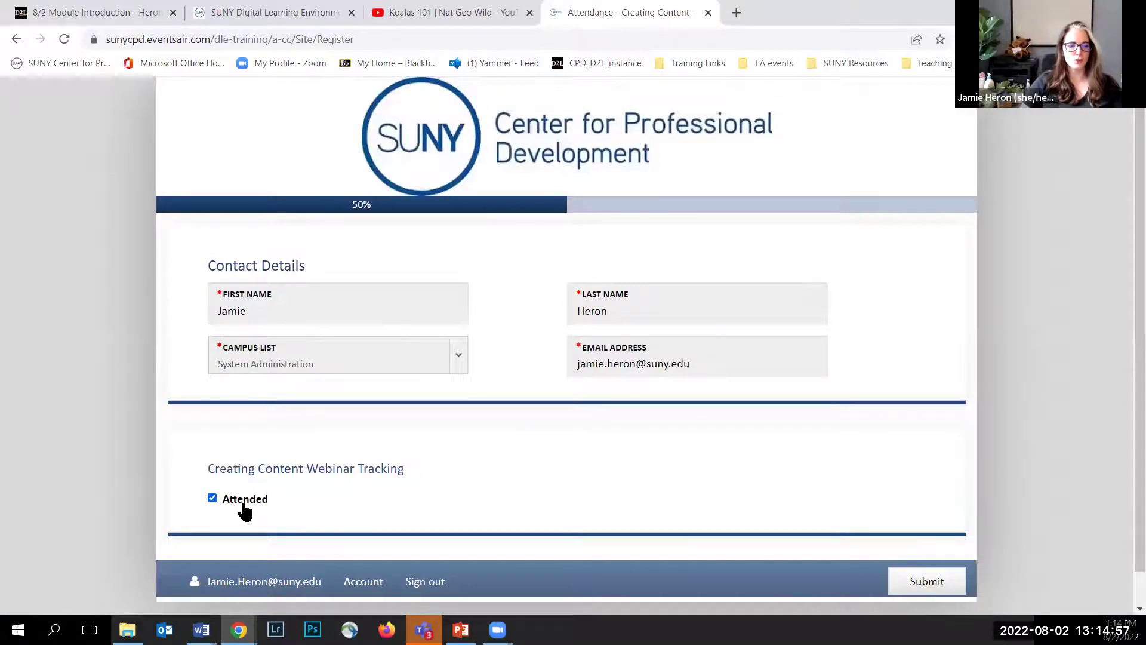
{"action": "left_click", "coordinate": [708, 12]}
{"action": "left_click", "coordinate": [143, 12]}
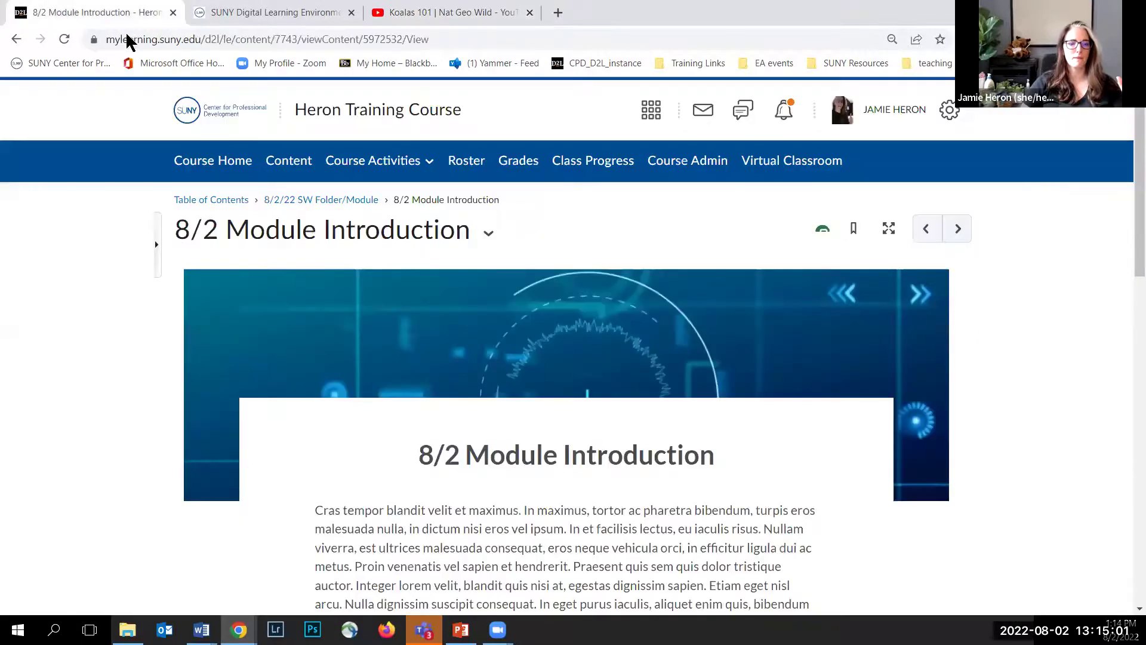
Open dle.suny.edu in a new browser tab and go to the training Recordings page
{"action": "left_click", "coordinate": [558, 12]}
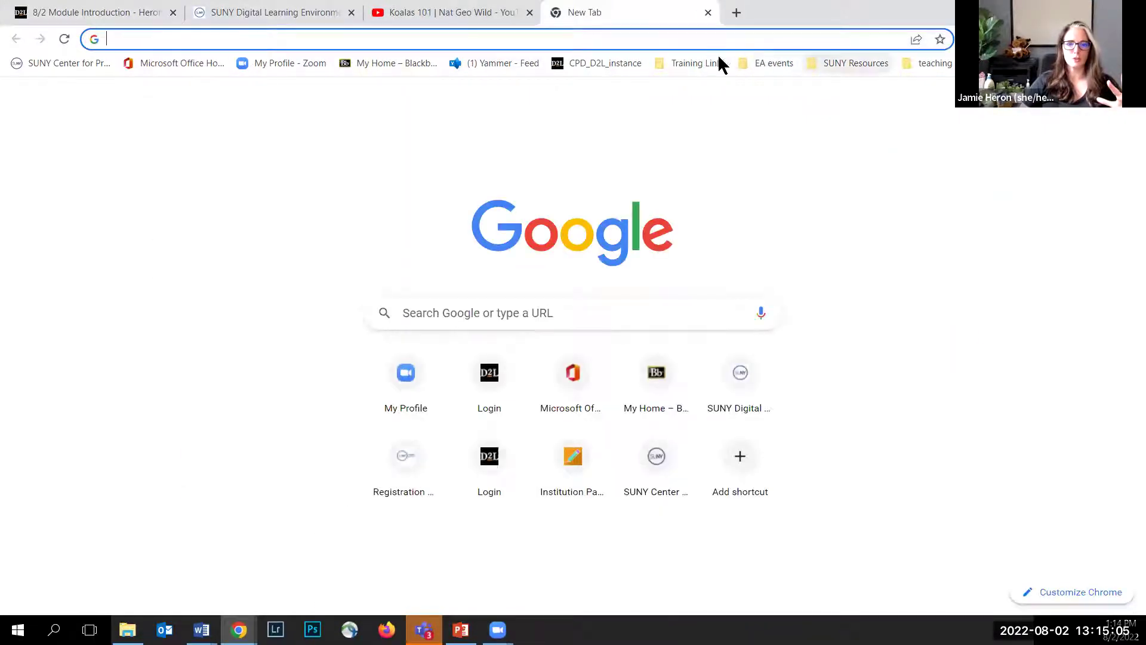
{"action": "type", "text": "dle.suny.edu"}
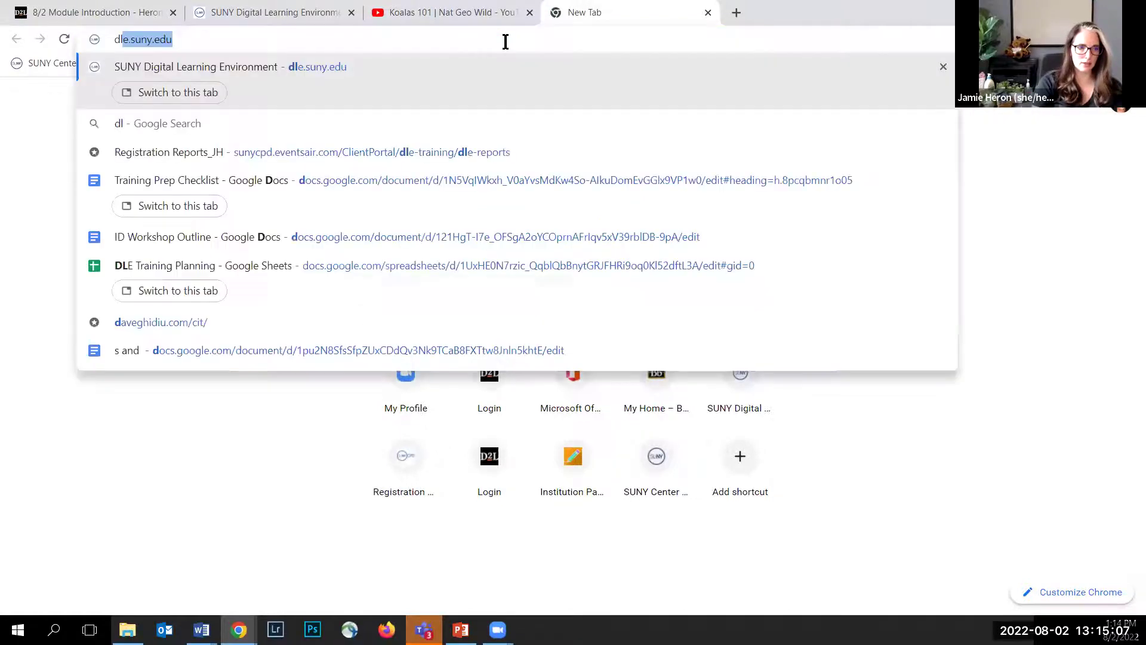
{"action": "key", "text": "Return"}
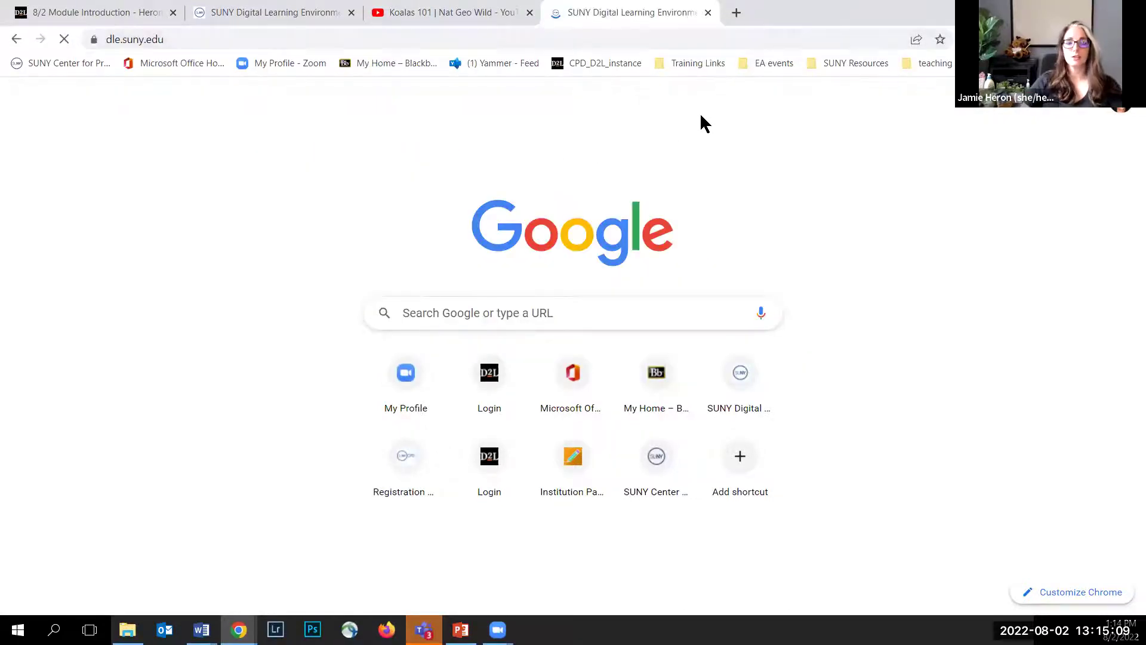
{"action": "mouse_move", "coordinate": [948, 105]}
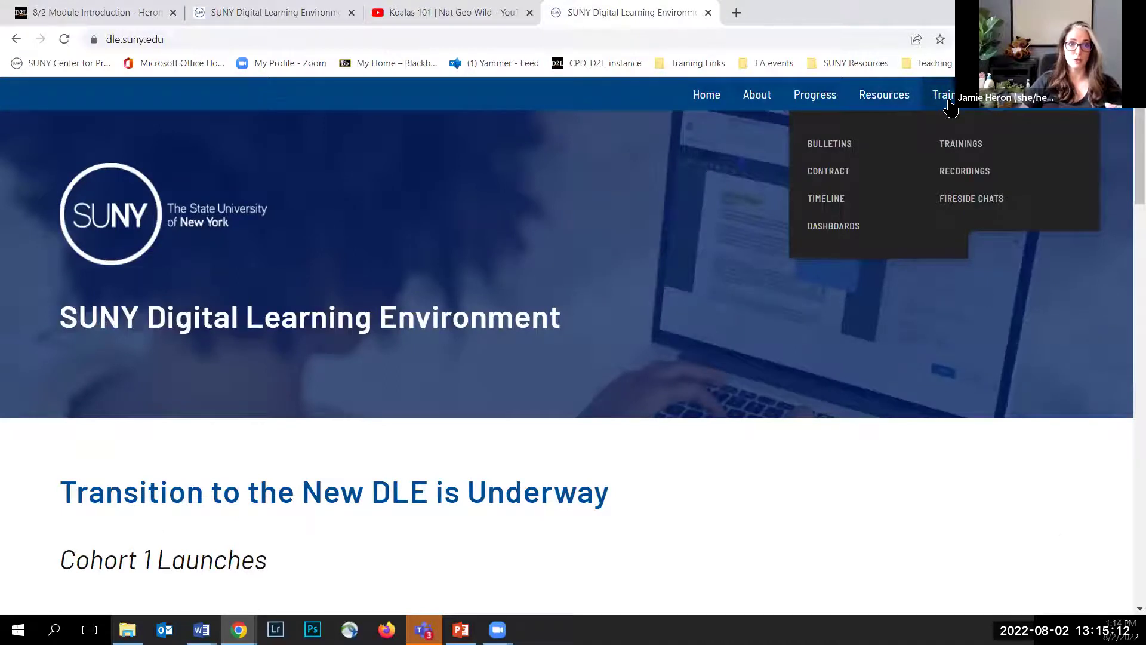
{"action": "left_click", "coordinate": [953, 172]}
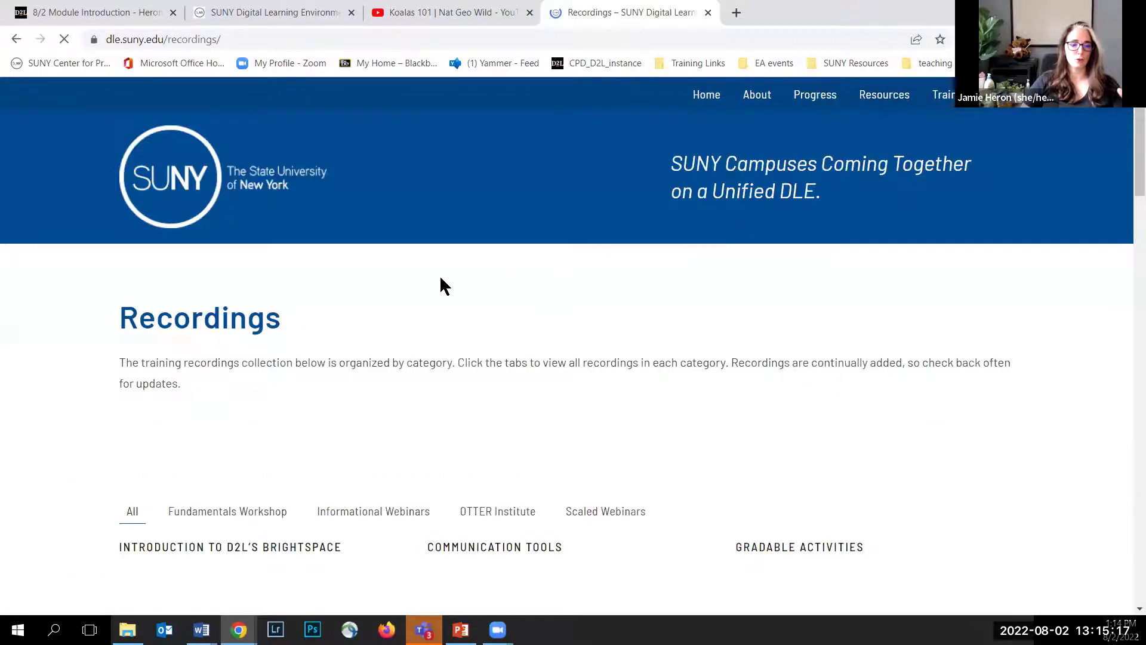
Examine the training recordings collection, filtering it to the OTTER Institute category to view the Brightspace document template sessions
{"action": "scroll", "coordinate": [439, 278], "scroll_direction": "down", "scroll_amount": 2}
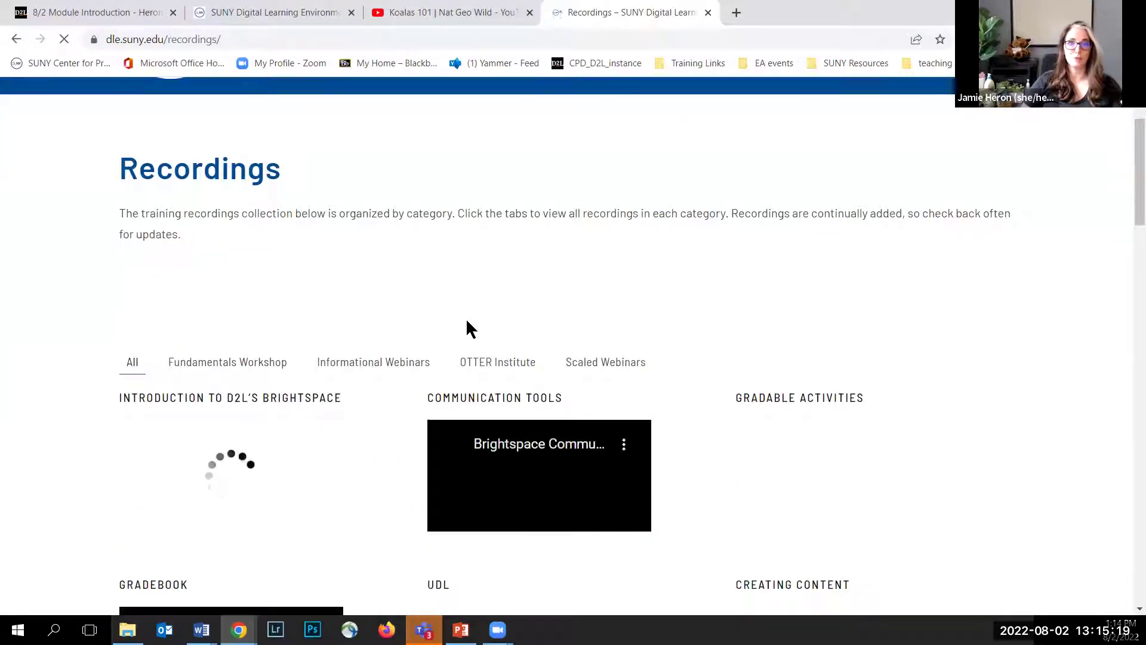
{"action": "scroll", "coordinate": [484, 323], "scroll_direction": "down", "scroll_amount": 1}
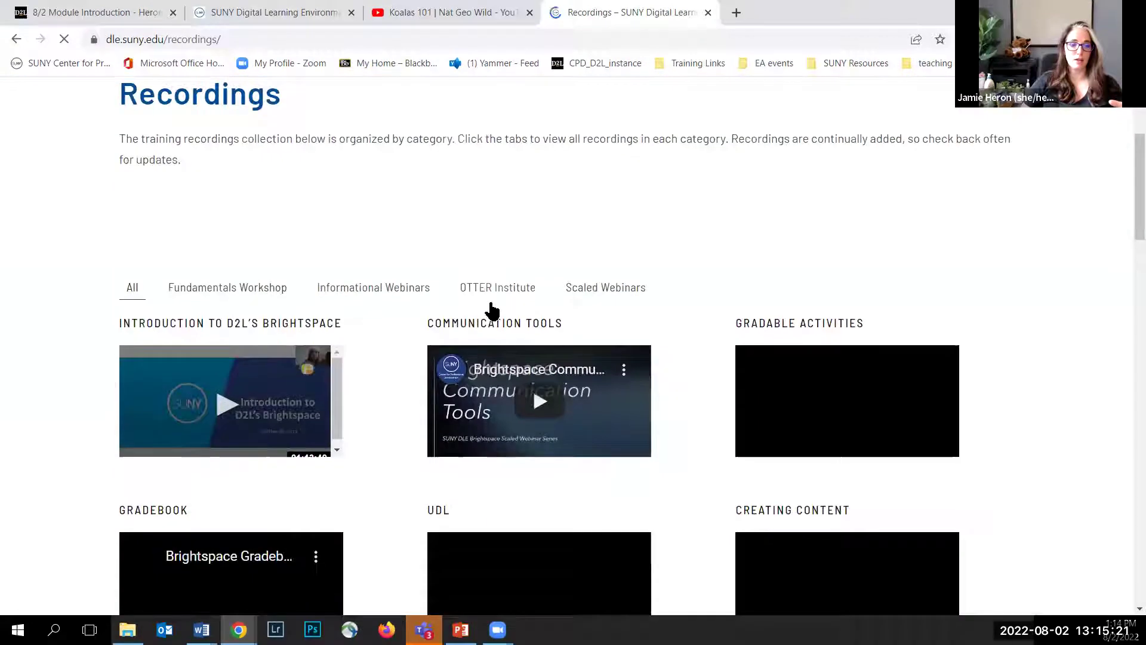
{"action": "scroll", "coordinate": [358, 257], "scroll_direction": "up", "scroll_amount": 3}
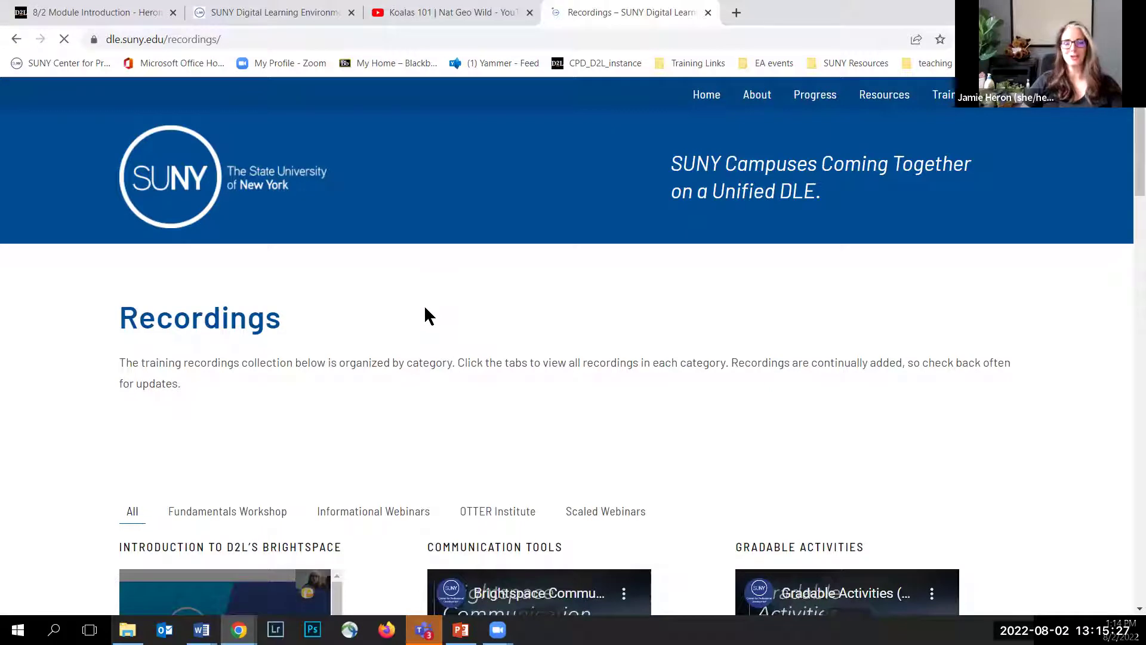
{"action": "scroll", "coordinate": [425, 308], "scroll_direction": "down", "scroll_amount": 3}
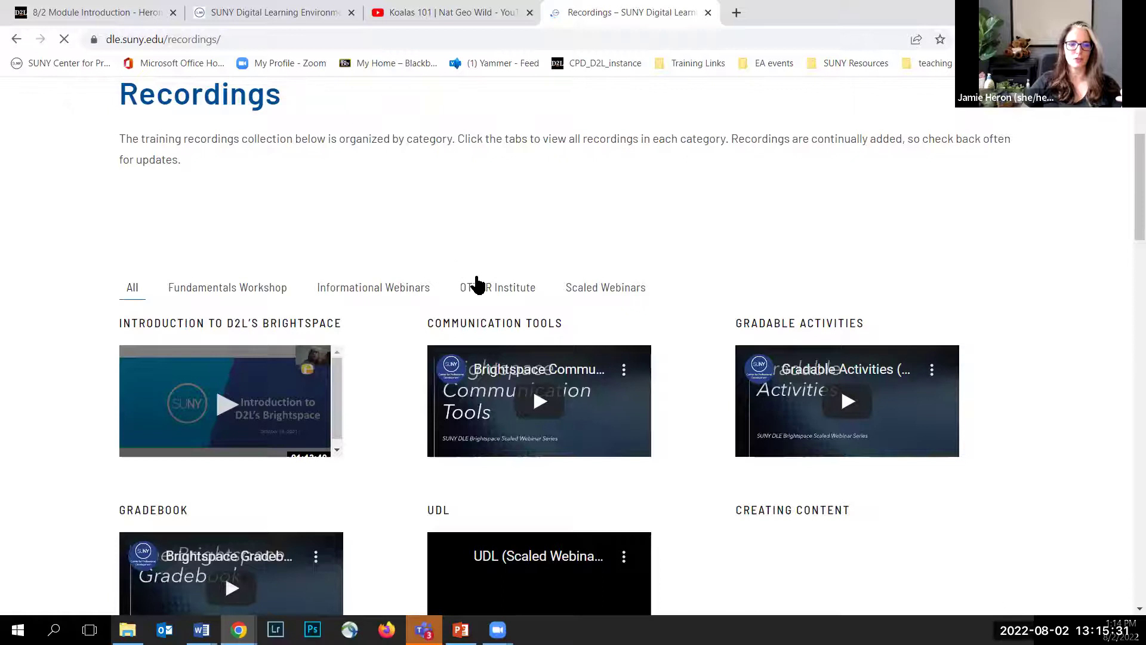
{"action": "left_click", "coordinate": [503, 272]}
{"action": "scroll", "coordinate": [516, 241], "scroll_direction": "down", "scroll_amount": 2}
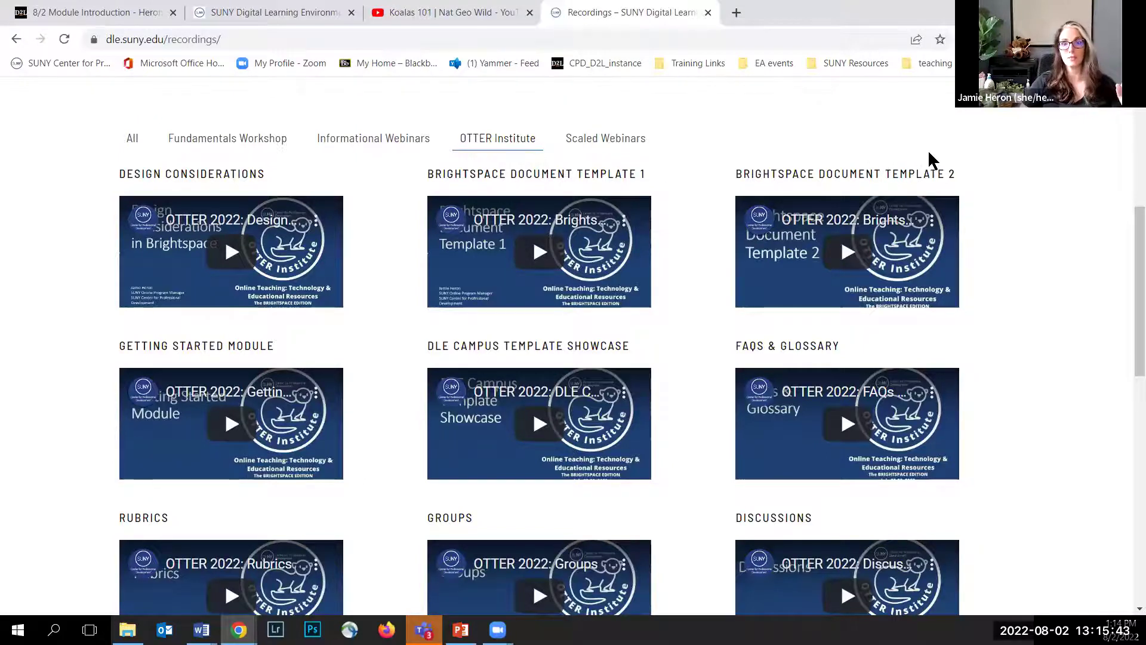
{"action": "scroll", "coordinate": [928, 160], "scroll_direction": "up", "scroll_amount": 5}
{"action": "scroll", "coordinate": [837, 186], "scroll_direction": "up", "scroll_amount": 1}
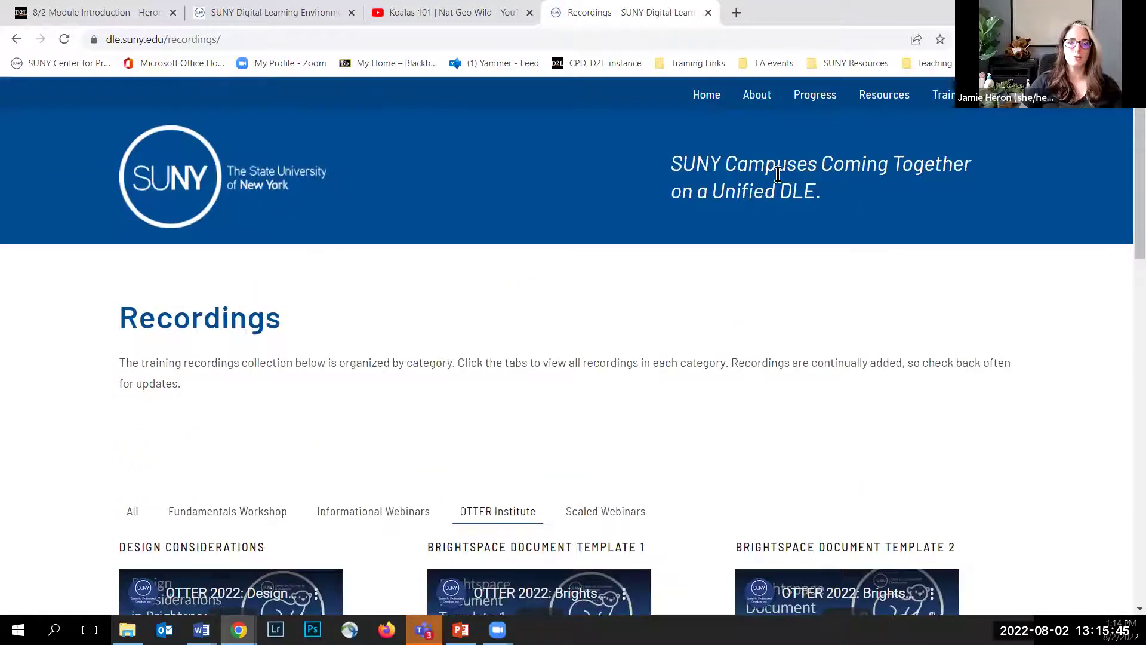
Return to the Brightspace course and view the module tiles on its homepage
{"action": "left_click", "coordinate": [72, 13]}
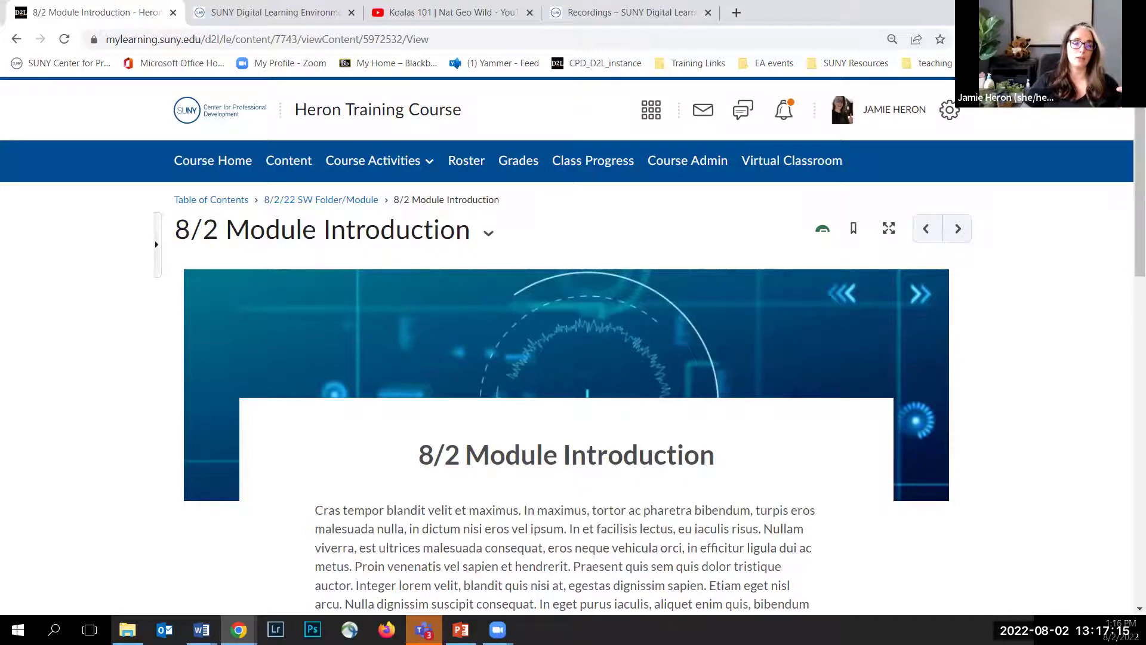
{"action": "left_click", "coordinate": [185, 168]}
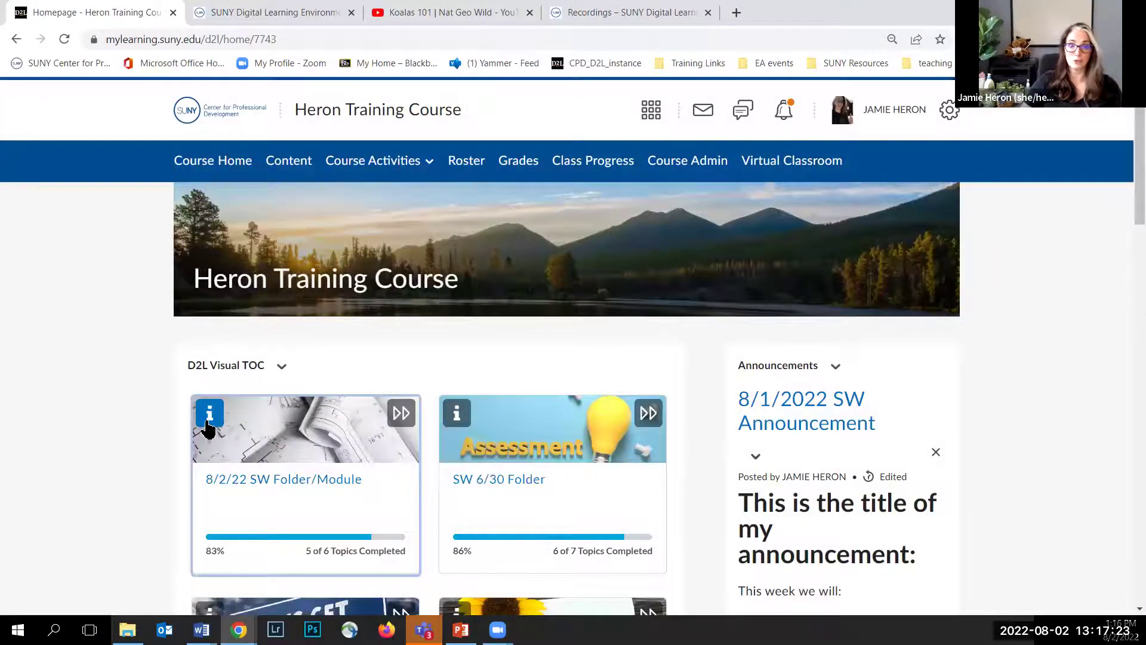
{"action": "scroll", "coordinate": [179, 391], "scroll_direction": "down", "scroll_amount": 3}
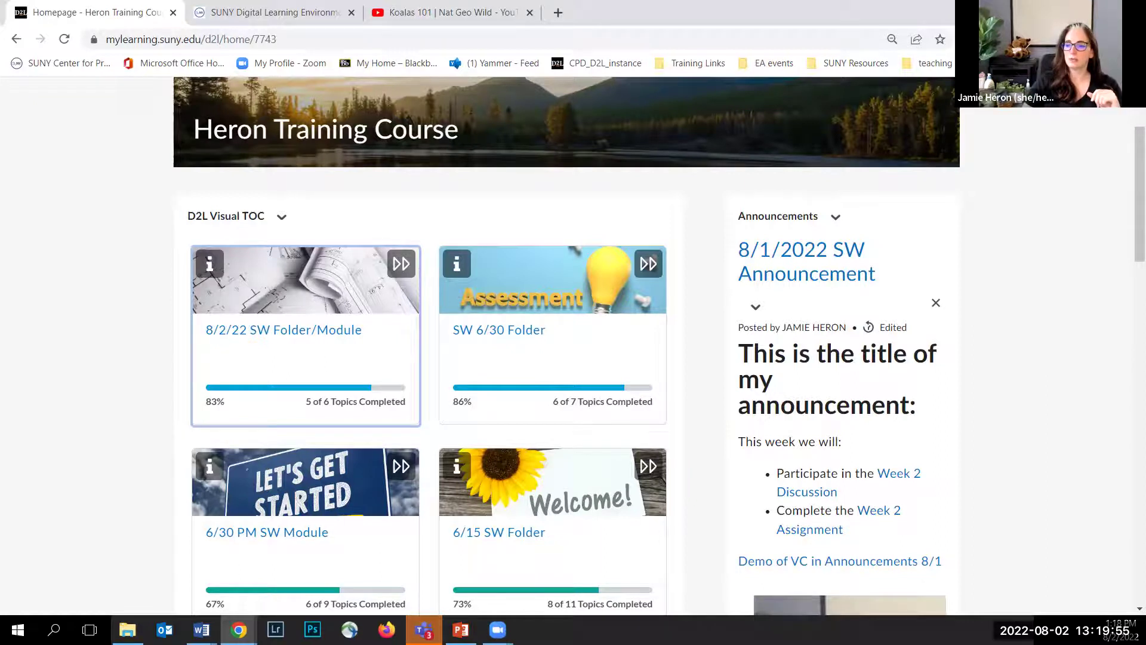
Open the Recordings page on the already open SUNY Digital Learning Environment site, select its full web address and switch to the previous window
{"action": "left_click", "coordinate": [343, 18]}
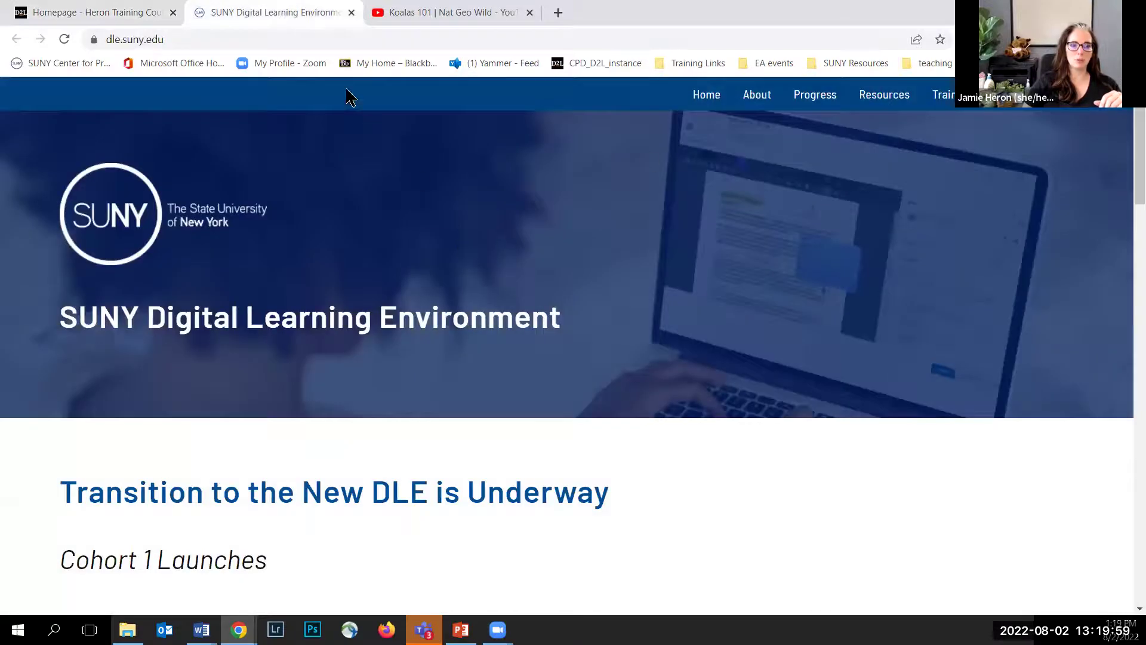
{"action": "mouse_move", "coordinate": [944, 95]}
{"action": "left_click", "coordinate": [959, 171]}
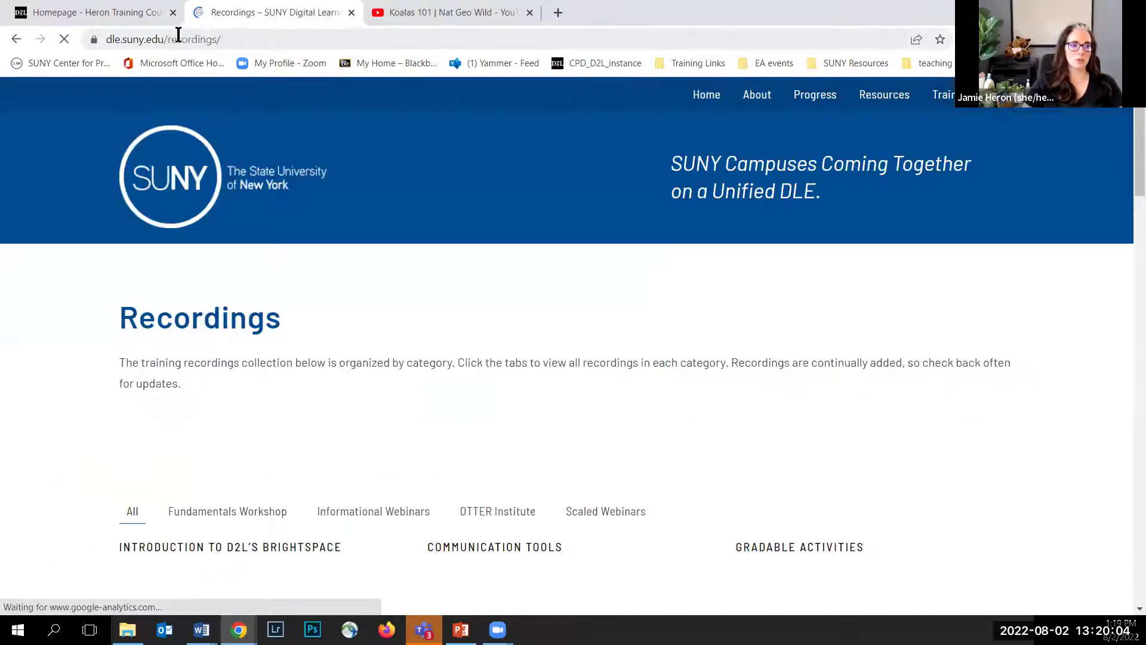
{"action": "double_click", "coordinate": [178, 37]}
{"action": "left_click", "coordinate": [105, 37], "text": "shift"}
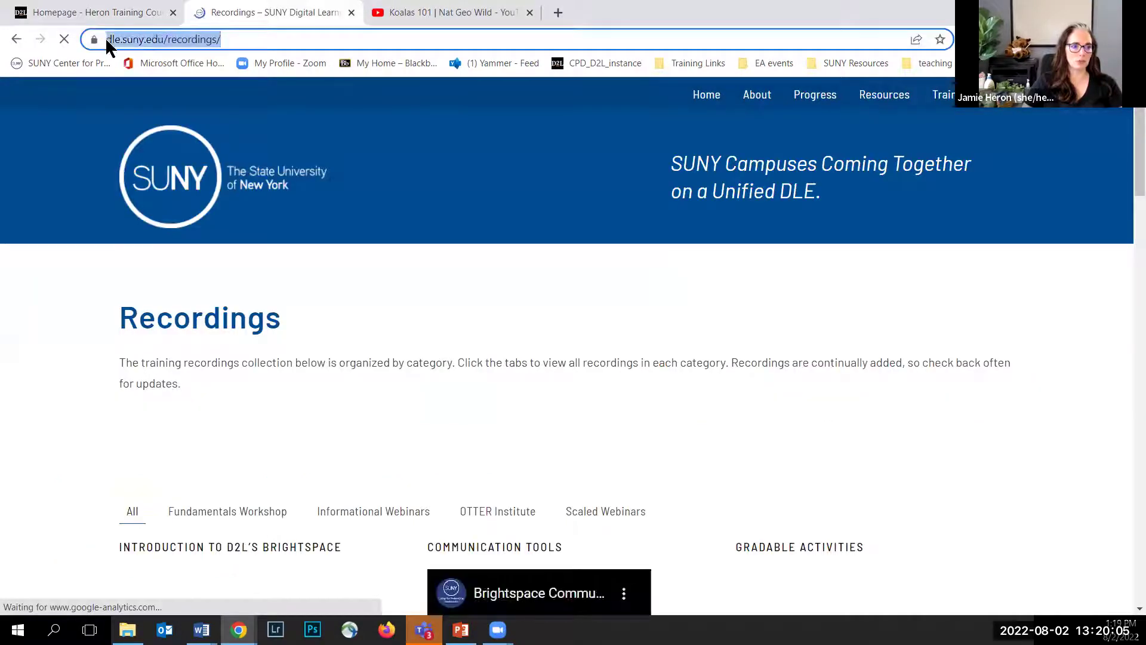
{"action": "key", "text": "alt+Tab"}
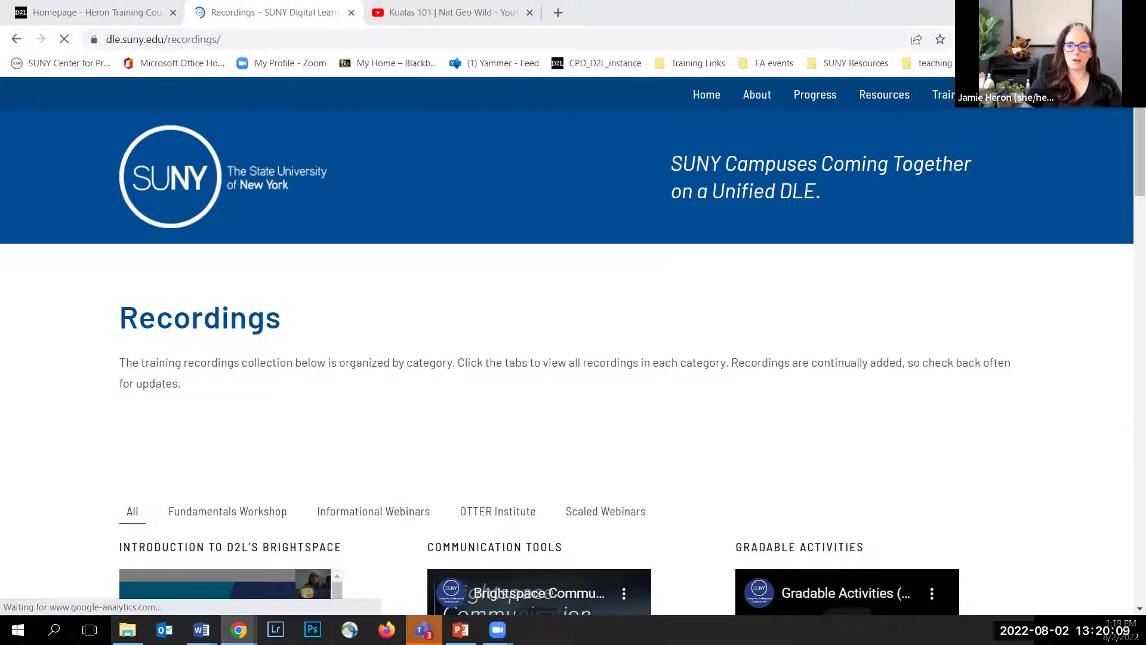
{"action": "scroll", "coordinate": [487, 431], "scroll_direction": "down", "scroll_amount": 1}
{"action": "scroll", "coordinate": [487, 430], "scroll_direction": "down", "scroll_amount": 3}
{"action": "scroll", "coordinate": [501, 418], "scroll_direction": "up", "scroll_amount": 4}
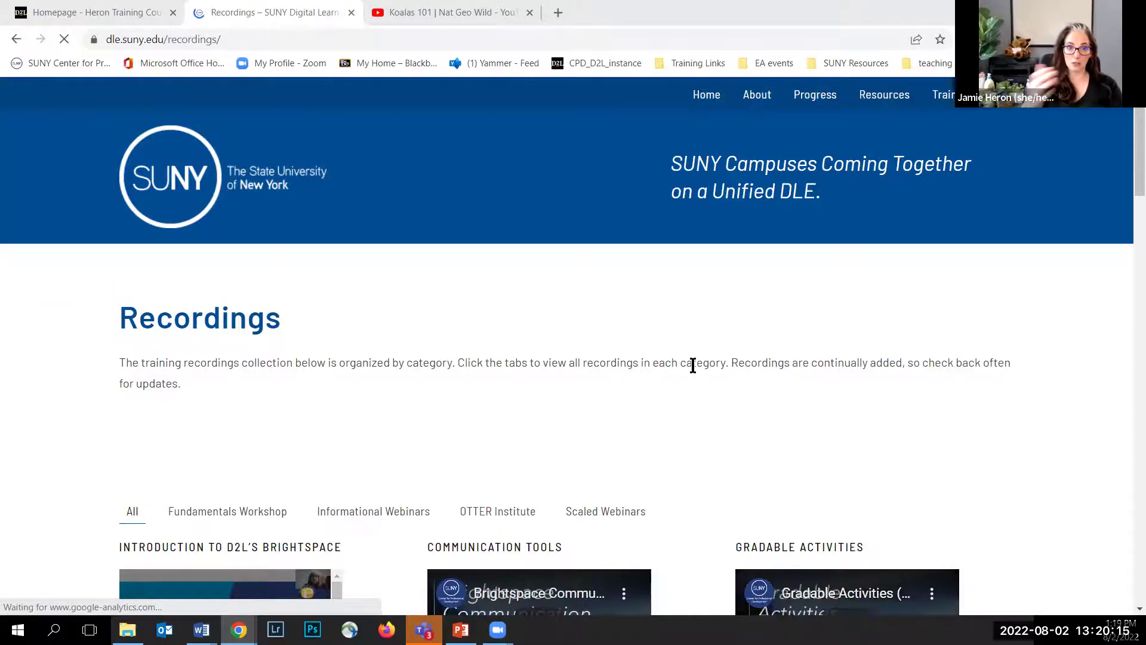
Return to the Brightspace course homepage, open the 8/2/22 SW Folder/Module and look over its description and topics
{"action": "left_click", "coordinate": [119, 14]}
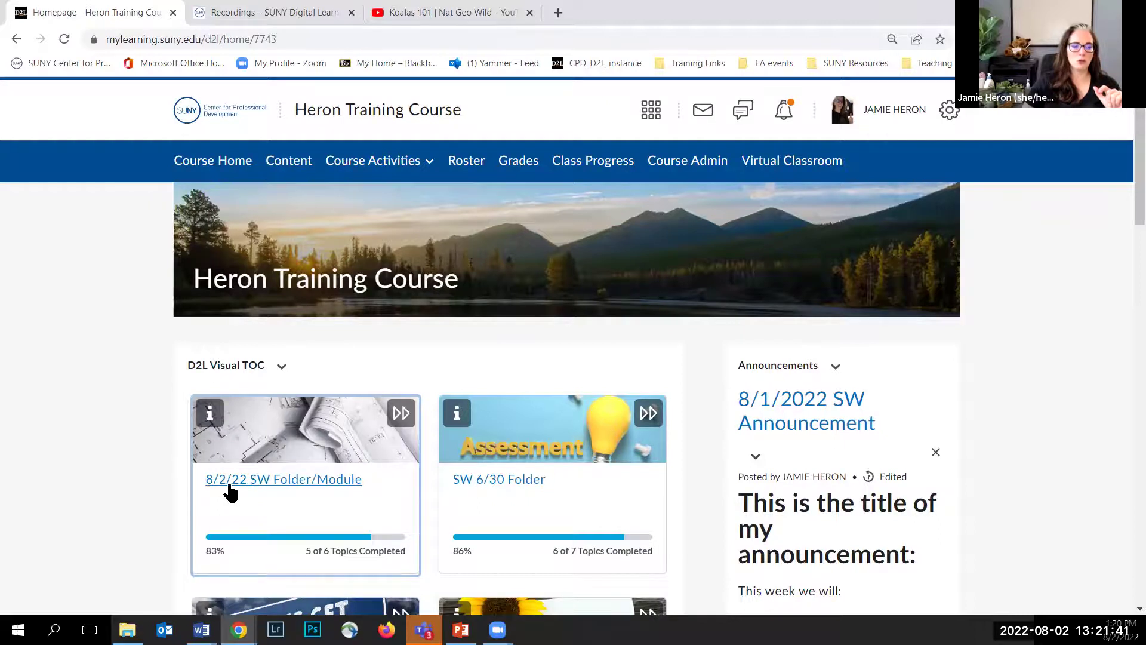
{"action": "left_click", "coordinate": [248, 480]}
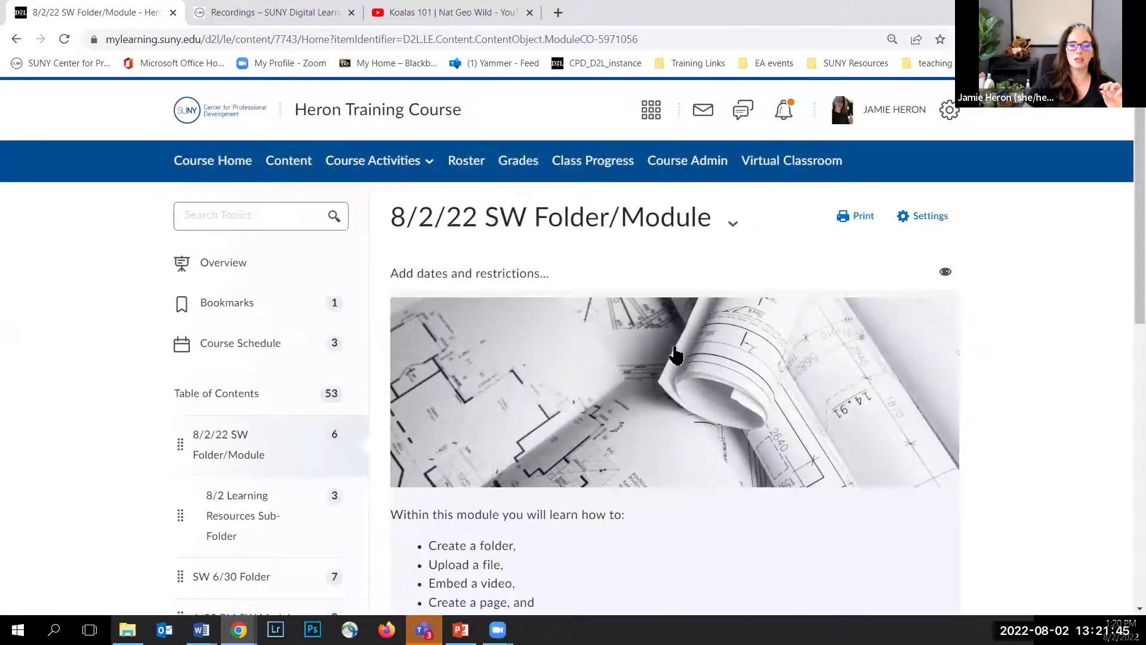
{"action": "scroll", "coordinate": [991, 394], "scroll_direction": "down", "scroll_amount": 2}
{"action": "scroll", "coordinate": [1012, 411], "scroll_direction": "down", "scroll_amount": 5}
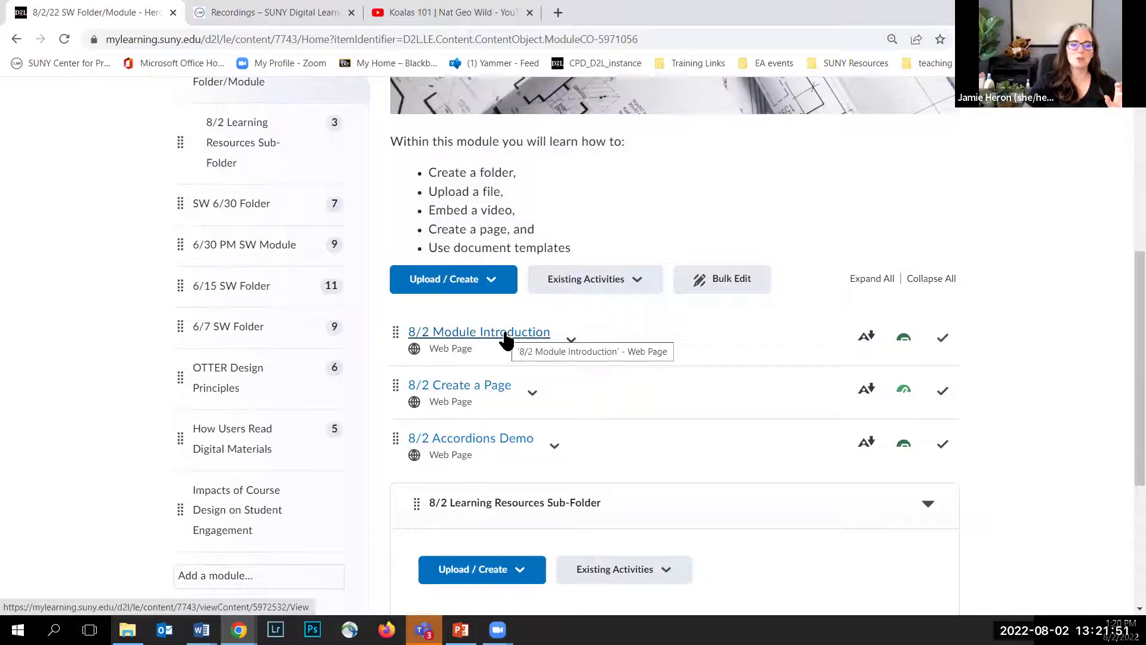
{"action": "scroll", "coordinate": [503, 299], "scroll_direction": "up", "scroll_amount": 4}
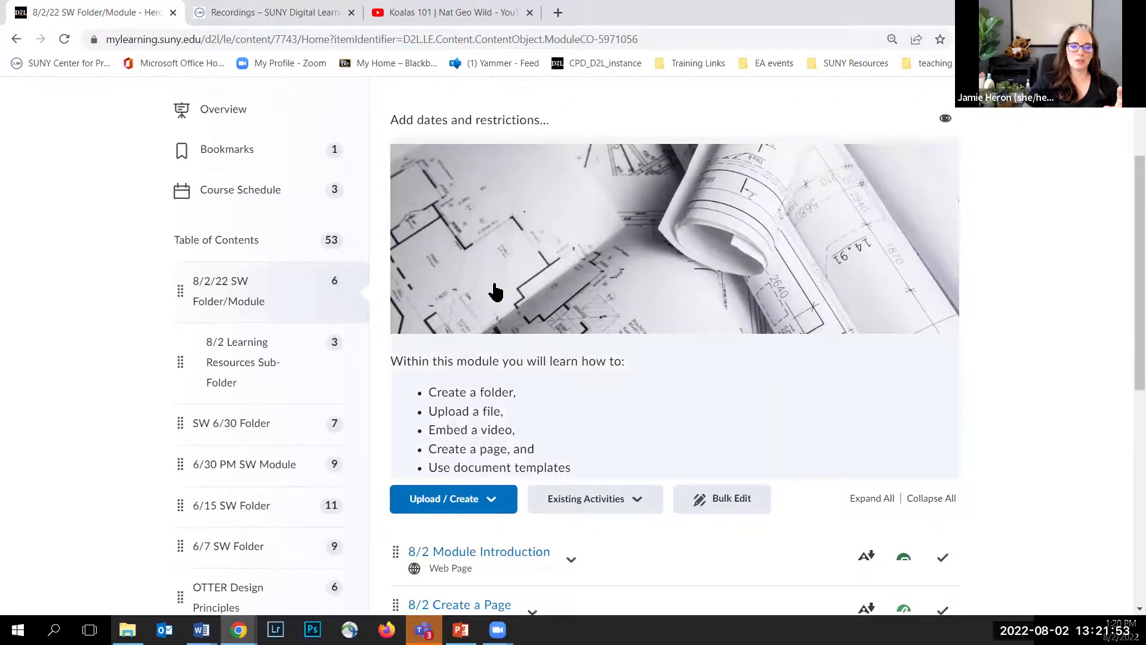
{"action": "scroll", "coordinate": [494, 291], "scroll_direction": "down", "scroll_amount": 5}
{"action": "scroll", "coordinate": [485, 275], "scroll_direction": "up", "scroll_amount": 5}
{"action": "scroll", "coordinate": [514, 322], "scroll_direction": "down", "scroll_amount": 3}
Open the 8/2 Module Introduction page and review it from the banner to the Final Project Instructions callout and page navigation
{"action": "left_click", "coordinate": [469, 408]}
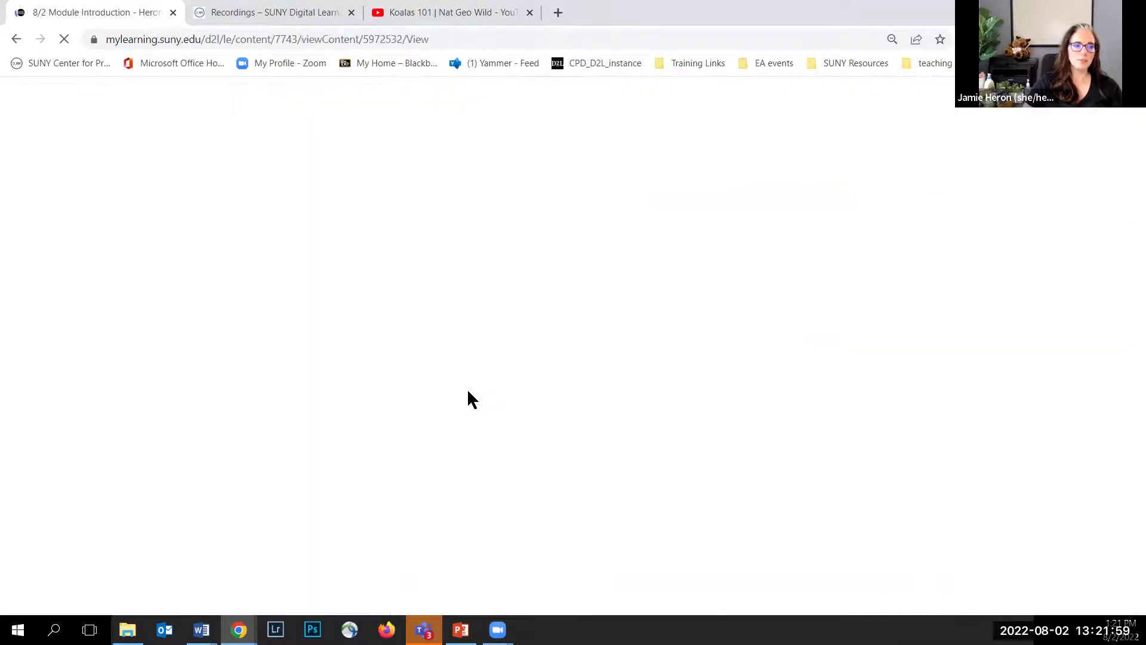
{"action": "scroll", "coordinate": [505, 365], "scroll_direction": "down", "scroll_amount": 1}
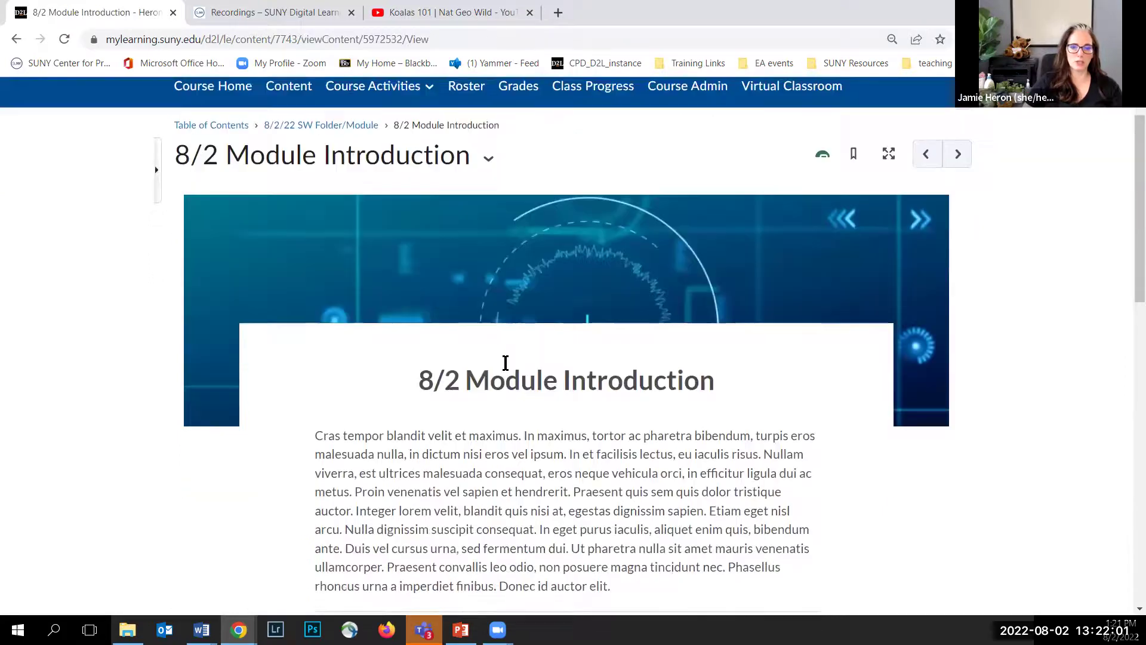
{"action": "scroll", "coordinate": [505, 362], "scroll_direction": "down", "scroll_amount": 1}
{"action": "scroll", "coordinate": [452, 354], "scroll_direction": "down", "scroll_amount": 5}
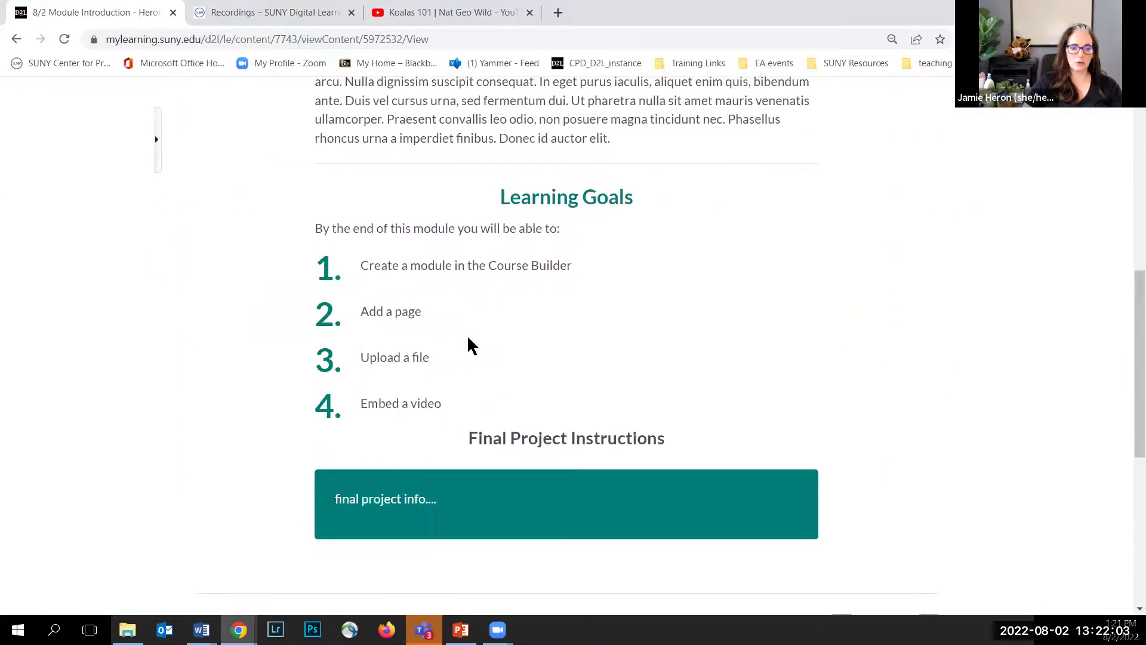
{"action": "scroll", "coordinate": [580, 320], "scroll_direction": "down", "scroll_amount": 3}
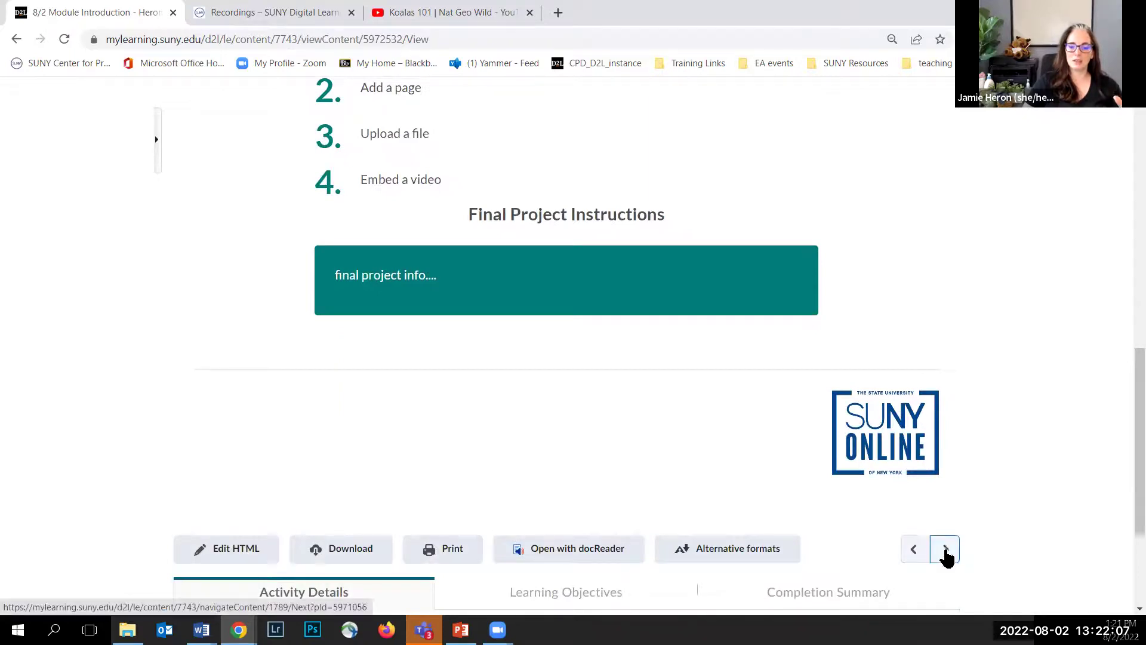
{"action": "scroll", "coordinate": [942, 395], "scroll_direction": "up", "scroll_amount": 8}
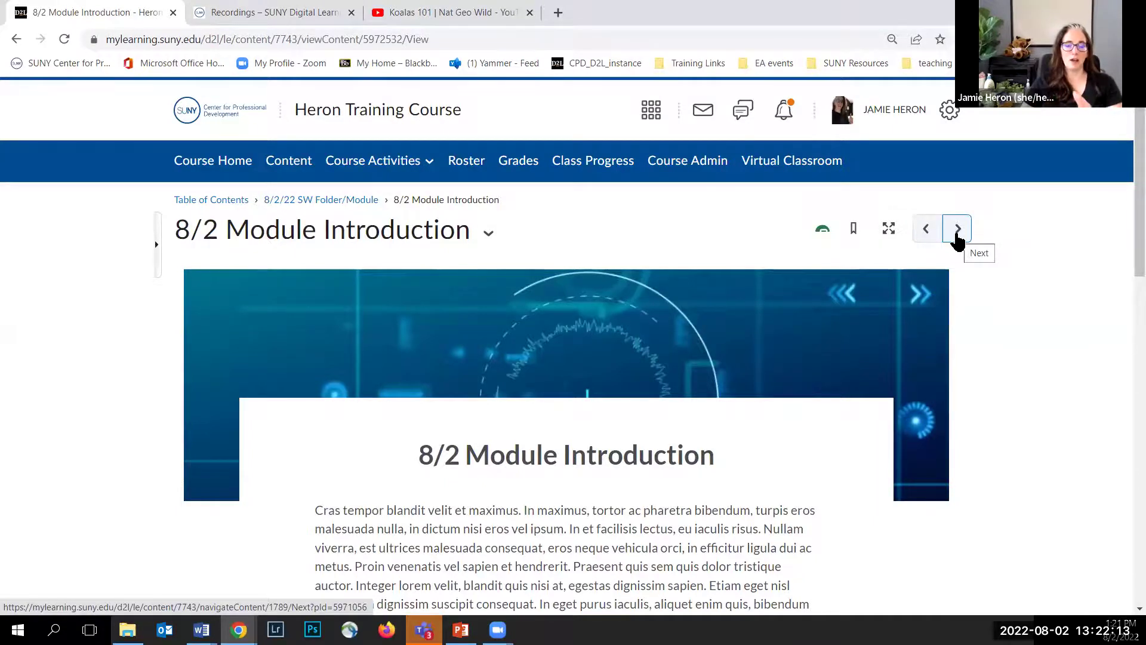
Advance through 8/2 Create a Page and 8/2 Accordions Demo to the 8/2 Learning Resources Sub-Folder and view its items
{"action": "left_click", "coordinate": [957, 229]}
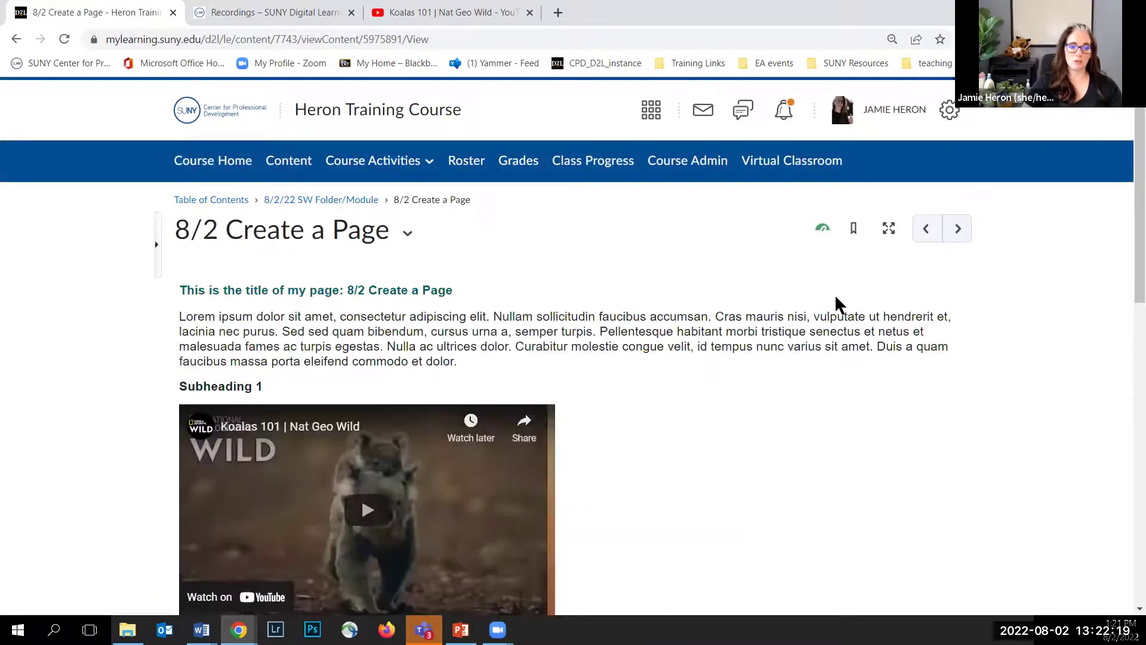
{"action": "left_click", "coordinate": [959, 234]}
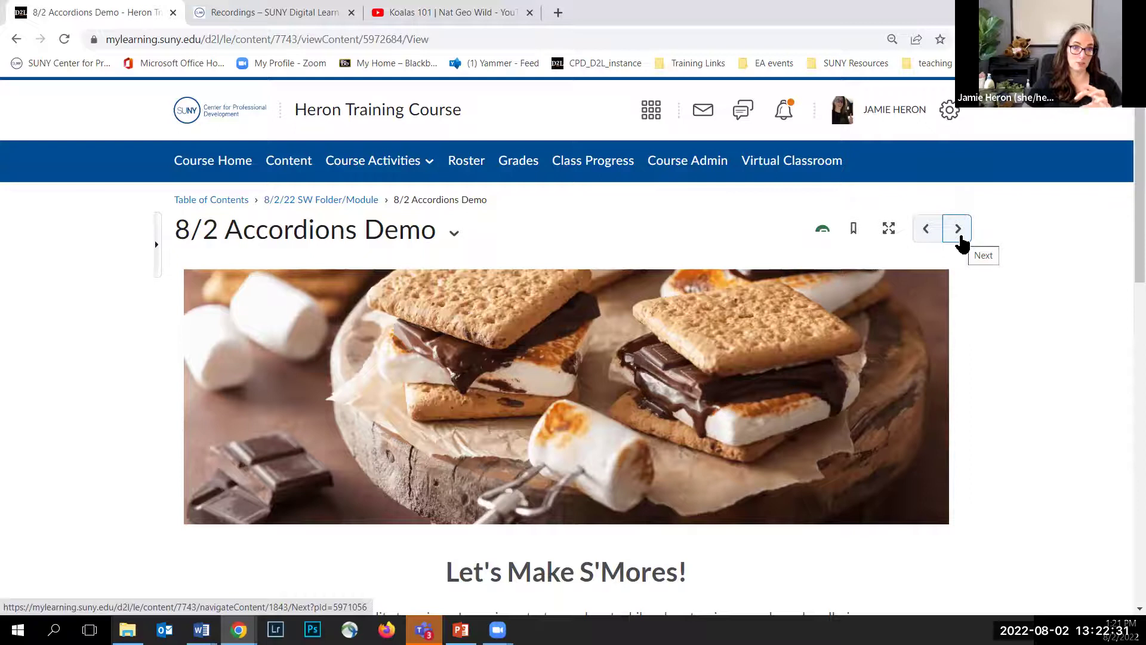
{"action": "left_click", "coordinate": [962, 242]}
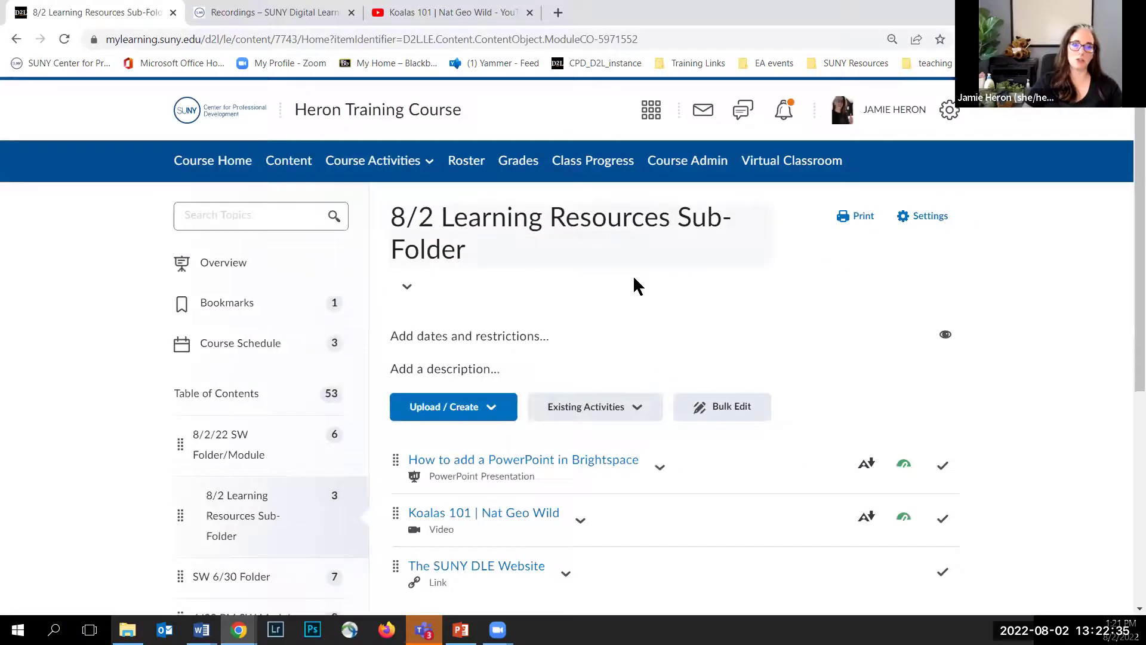
{"action": "scroll", "coordinate": [595, 286], "scroll_direction": "down", "scroll_amount": 3}
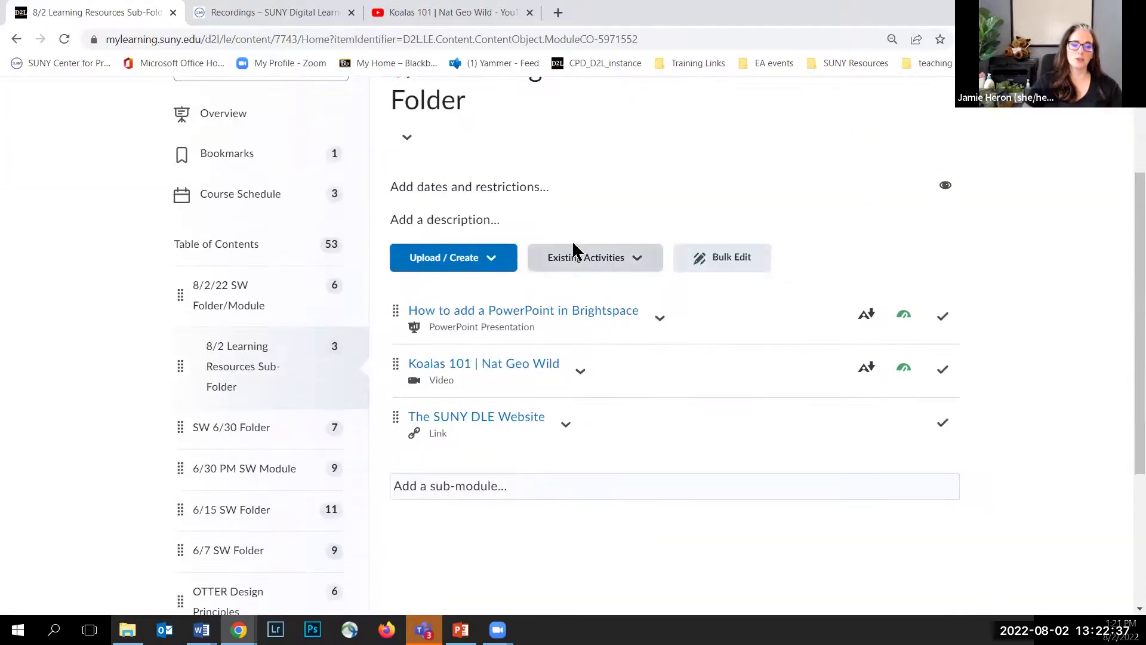
{"action": "scroll", "coordinate": [530, 206], "scroll_direction": "up", "scroll_amount": 1}
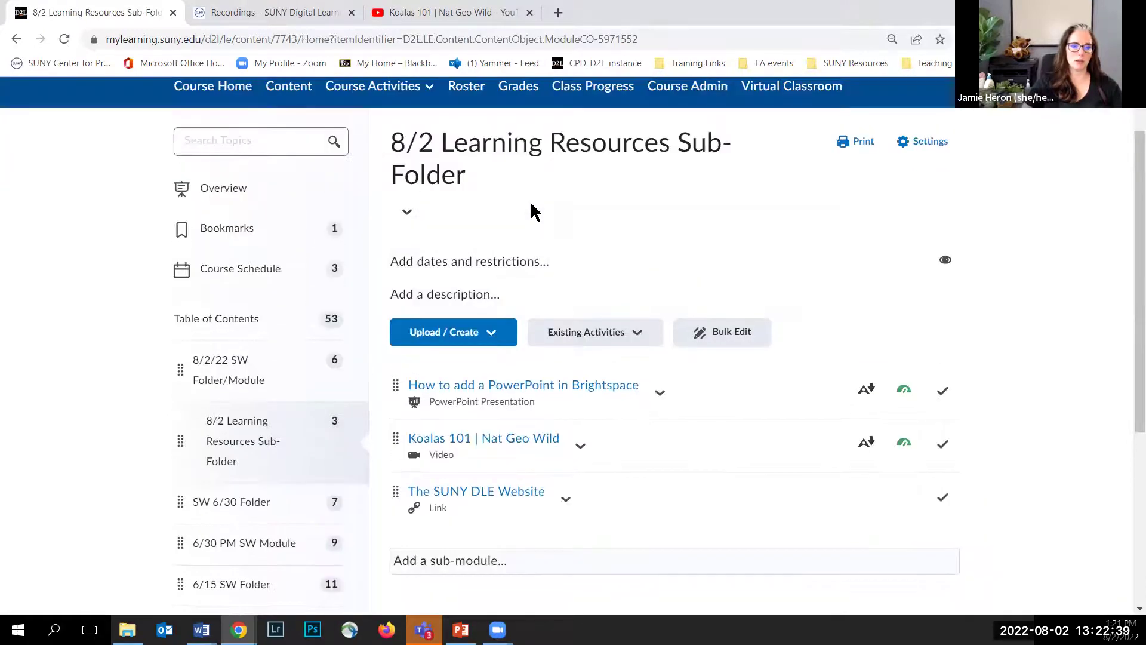
{"action": "scroll", "coordinate": [524, 215], "scroll_direction": "down", "scroll_amount": 2}
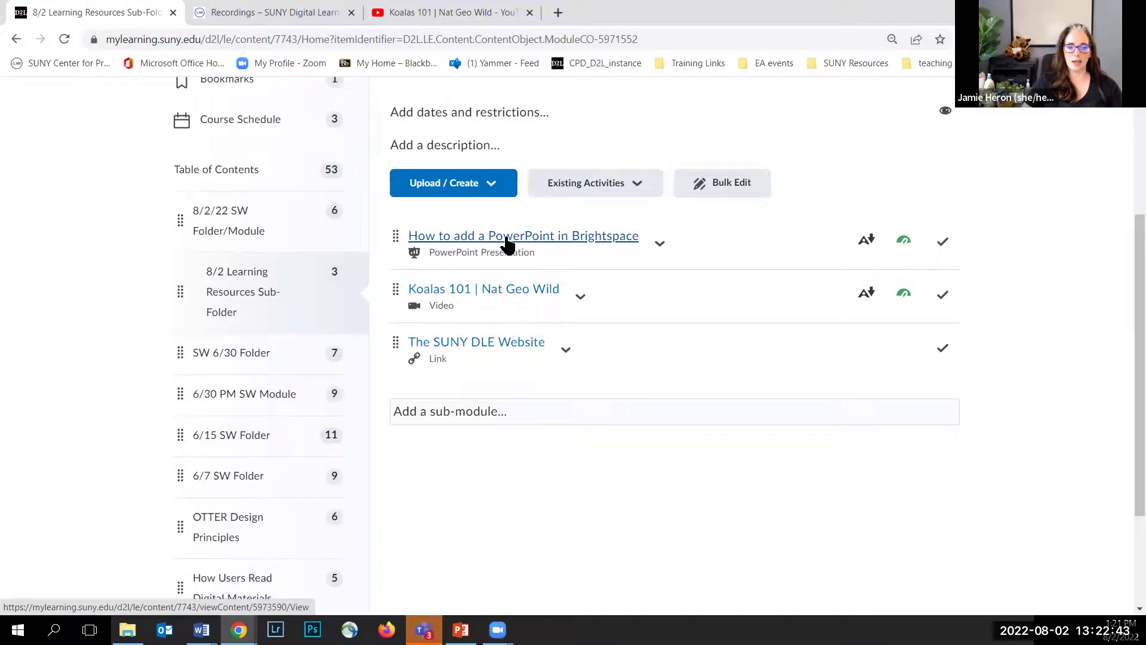
View the PowerPoint topic, advance past the Koalas 101 video to The SUNY DLE Website link, and close the site it opens
{"action": "left_click", "coordinate": [506, 238]}
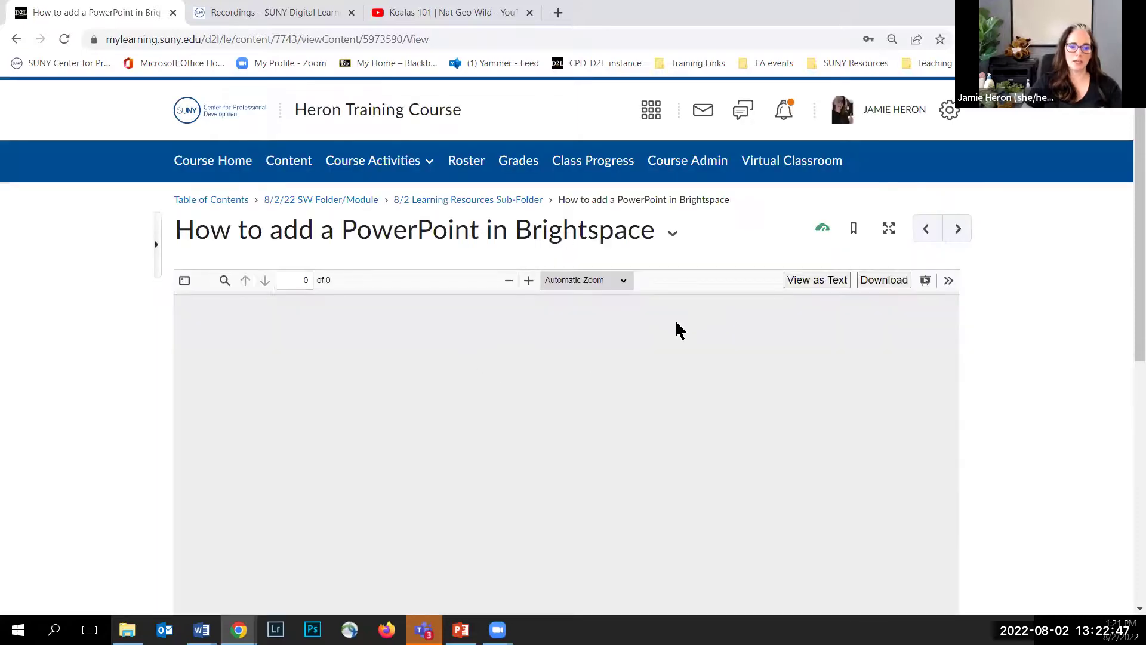
{"action": "scroll", "coordinate": [490, 322], "scroll_direction": "down", "scroll_amount": 1}
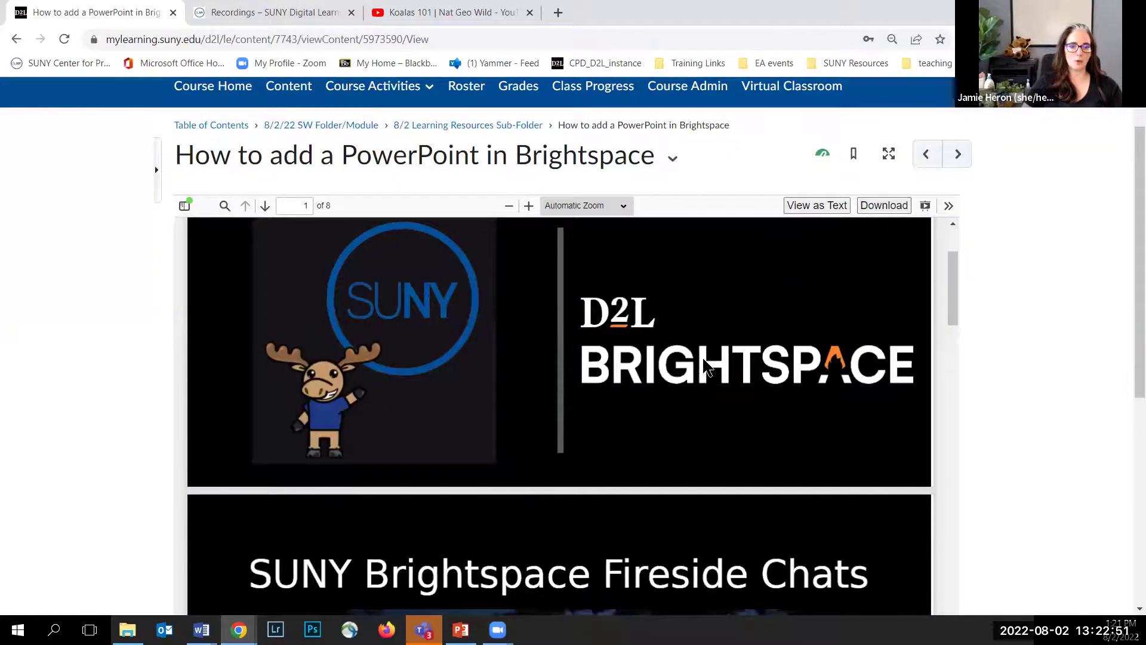
{"action": "left_click", "coordinate": [954, 162]}
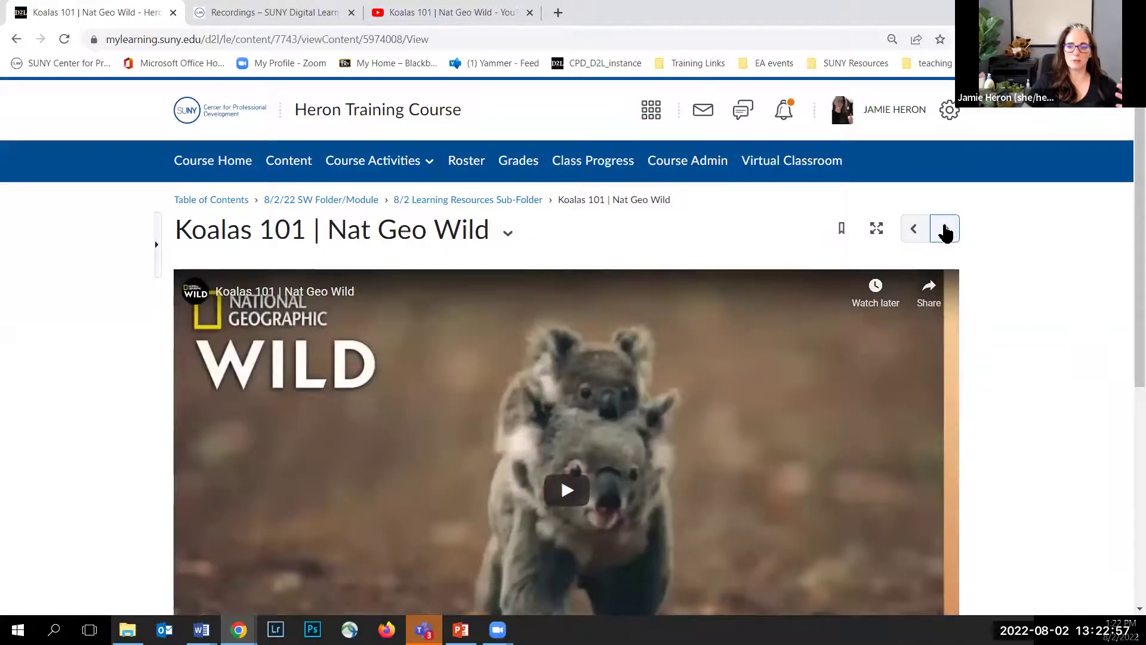
{"action": "left_click", "coordinate": [946, 230]}
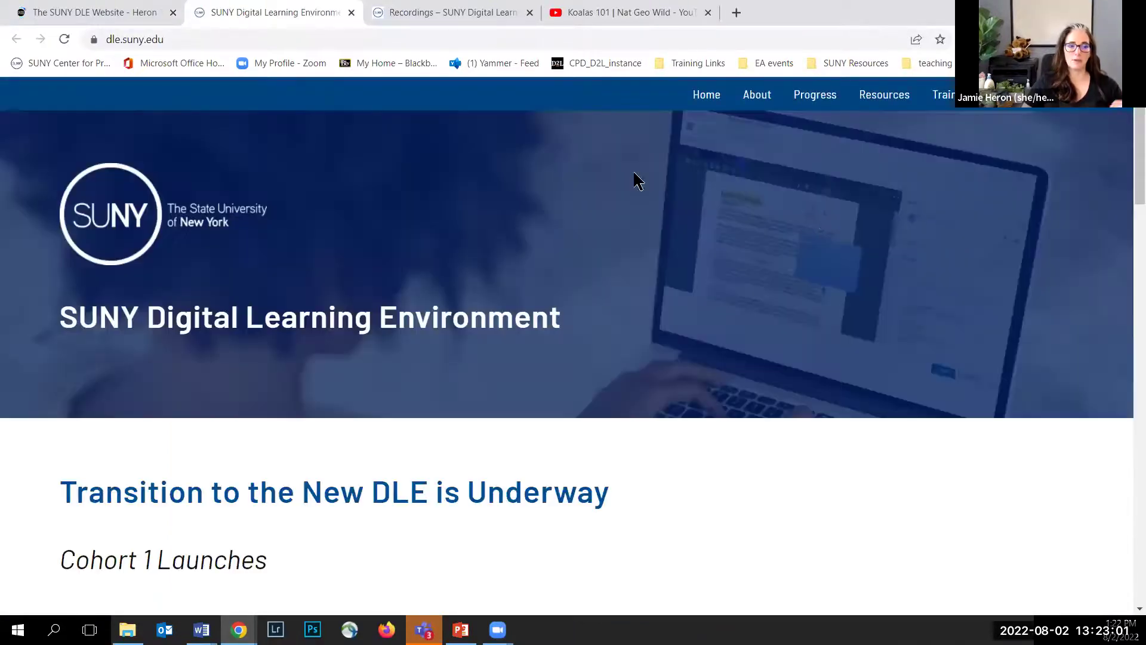
{"action": "left_click", "coordinate": [351, 13]}
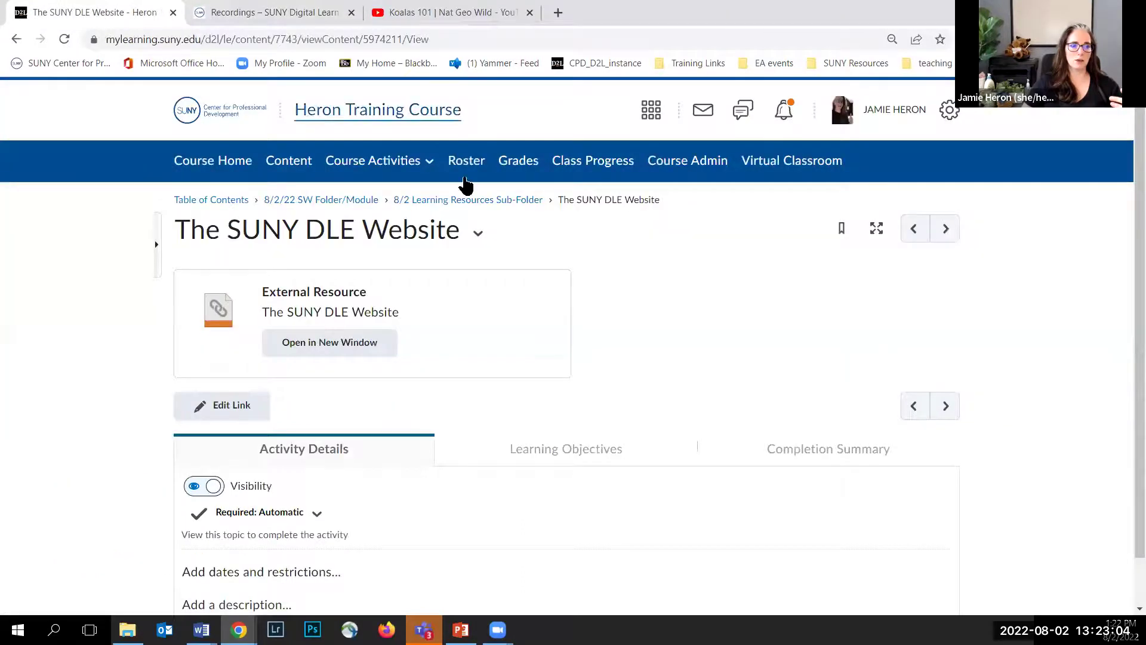
Advance from The SUNY DLE Website topic to the SW 6/30 Folder and look through its contents
{"action": "left_click", "coordinate": [944, 238]}
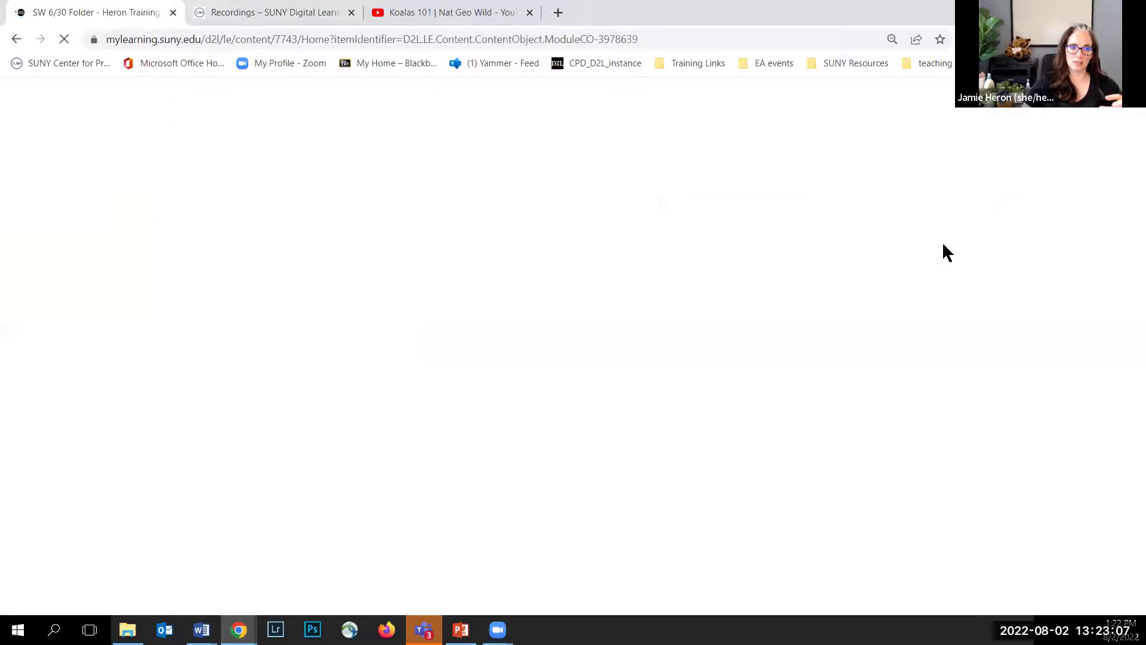
{"action": "scroll", "coordinate": [972, 348], "scroll_direction": "down", "scroll_amount": 5}
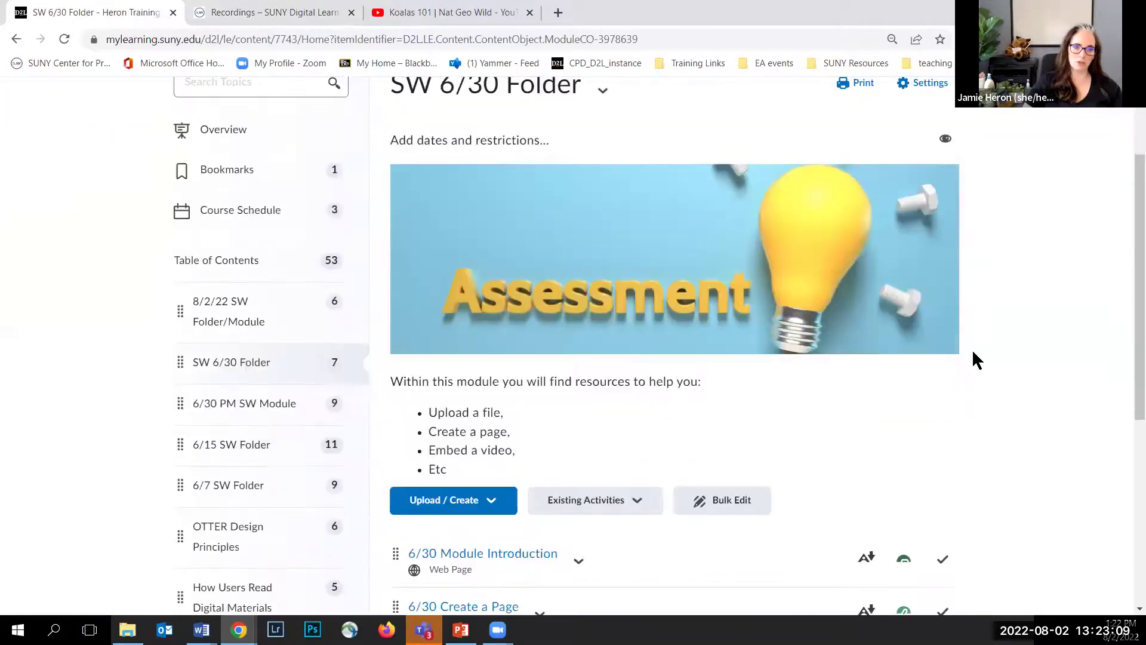
{"action": "scroll", "coordinate": [971, 352], "scroll_direction": "down", "scroll_amount": 4}
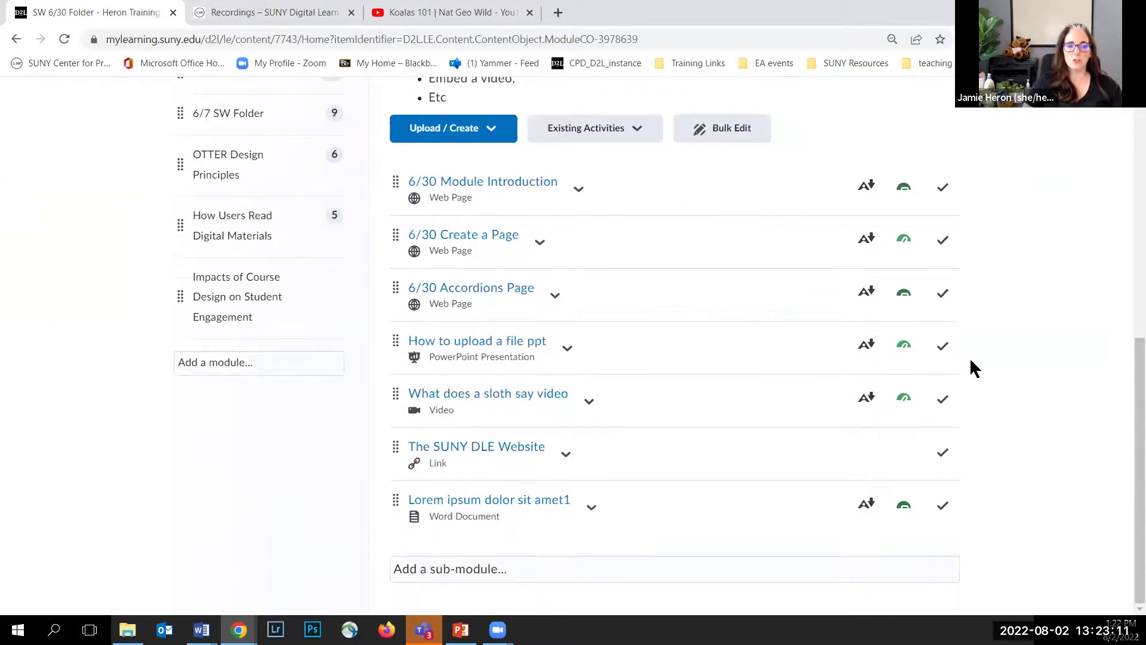
{"action": "scroll", "coordinate": [593, 373], "scroll_direction": "up", "scroll_amount": 9}
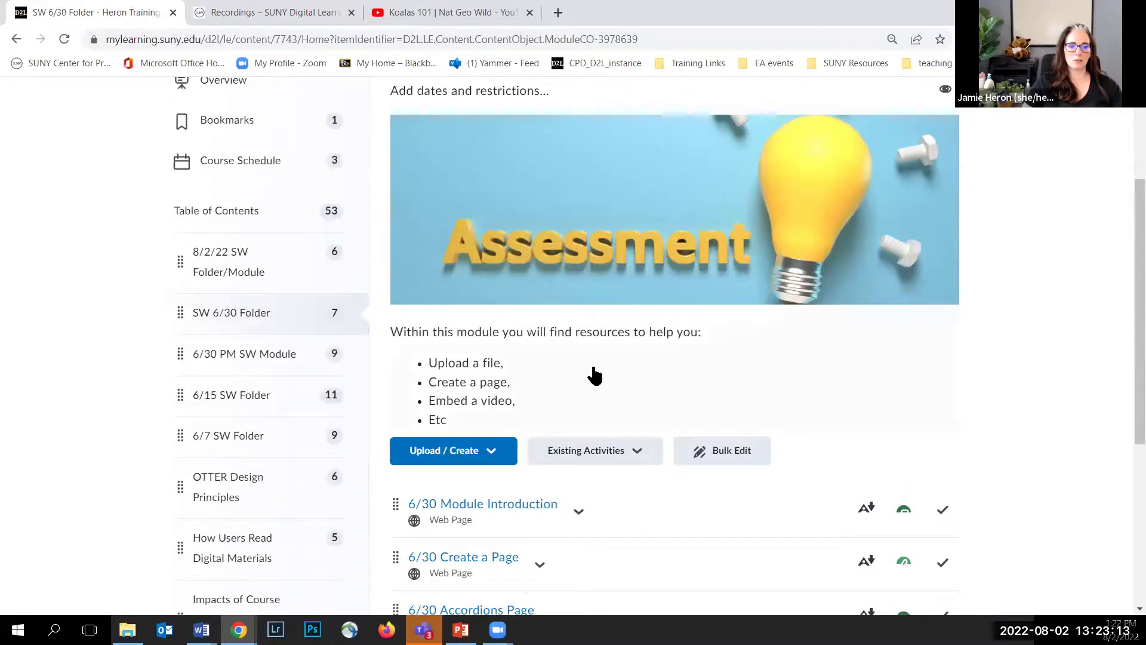
Go back to the 8/2/22 SW Folder/Module and examine how its pages and the Learning Resources sub-folder are arranged
{"action": "left_click", "coordinate": [225, 440]}
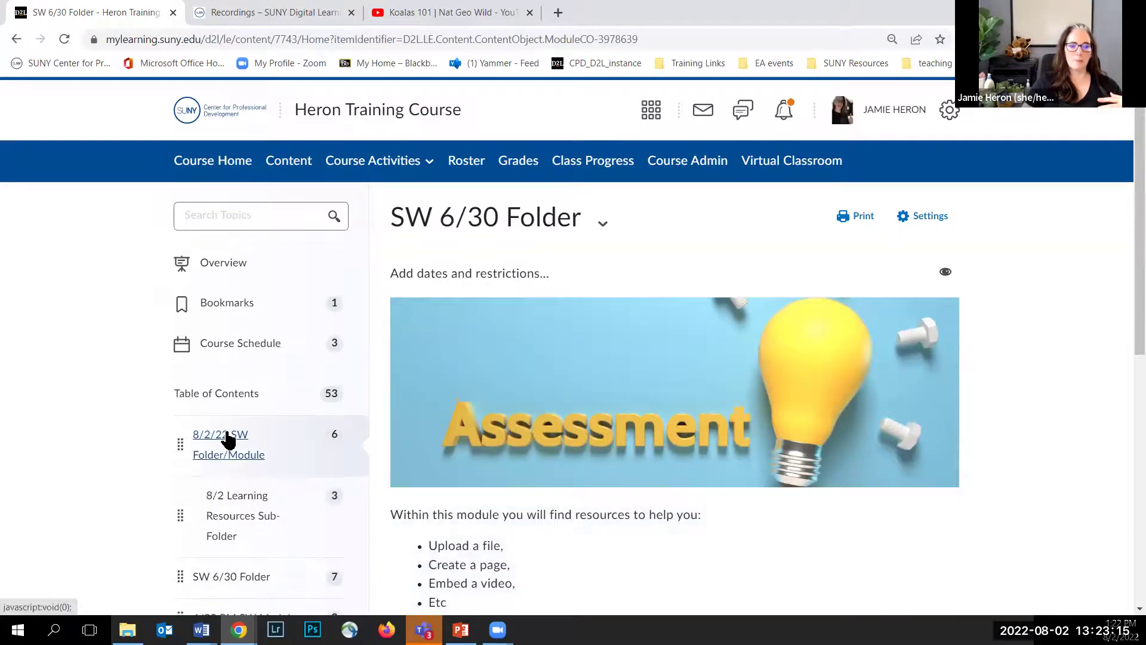
{"action": "scroll", "coordinate": [997, 395], "scroll_direction": "down", "scroll_amount": 5}
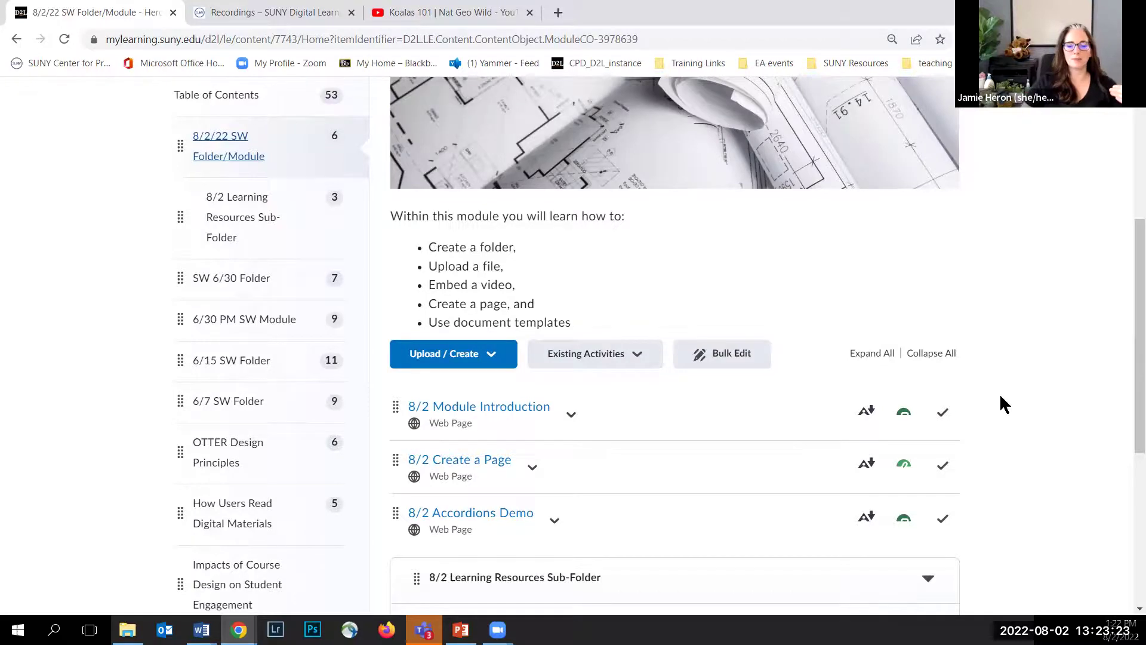
{"action": "scroll", "coordinate": [990, 394], "scroll_direction": "down", "scroll_amount": 5}
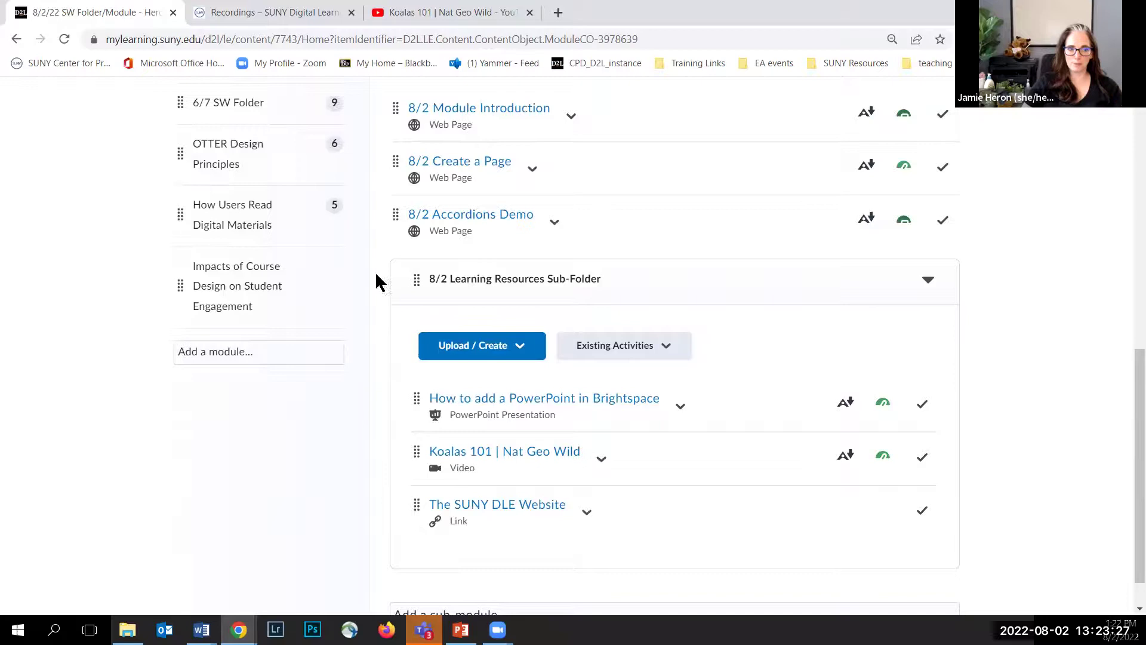
{"action": "scroll", "coordinate": [289, 255], "scroll_direction": "up", "scroll_amount": 3}
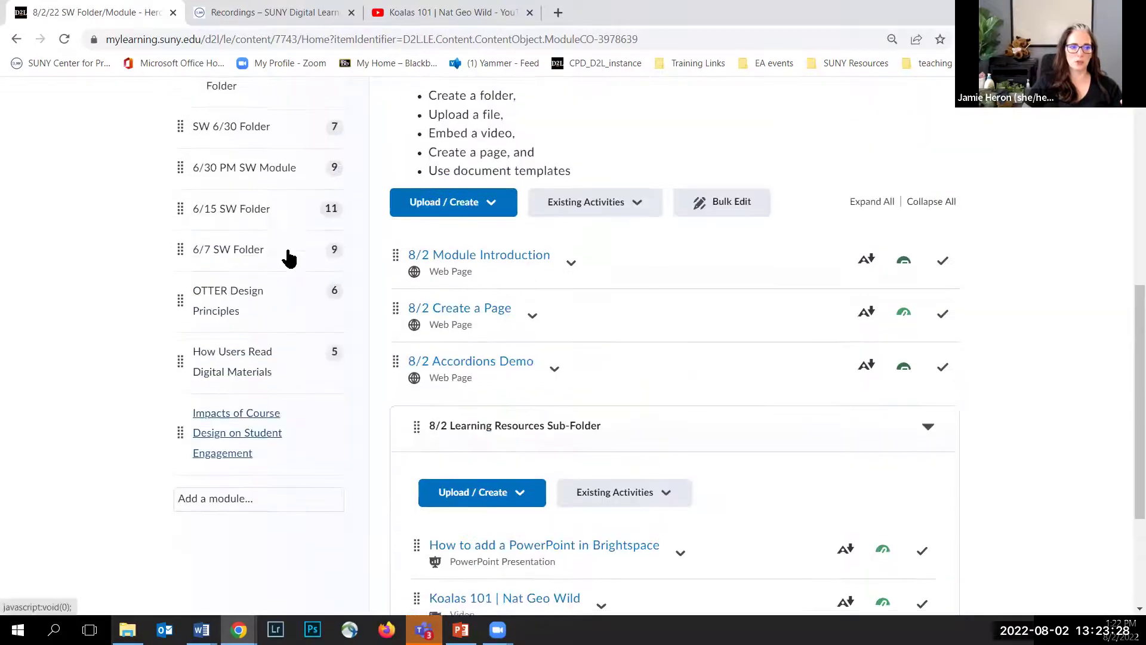
Reopen the SW 6/30 Folder and examine its topic list as a comparison module without a sub-folder
{"action": "left_click", "coordinate": [227, 130]}
{"action": "scroll", "coordinate": [649, 332], "scroll_direction": "down", "scroll_amount": 1}
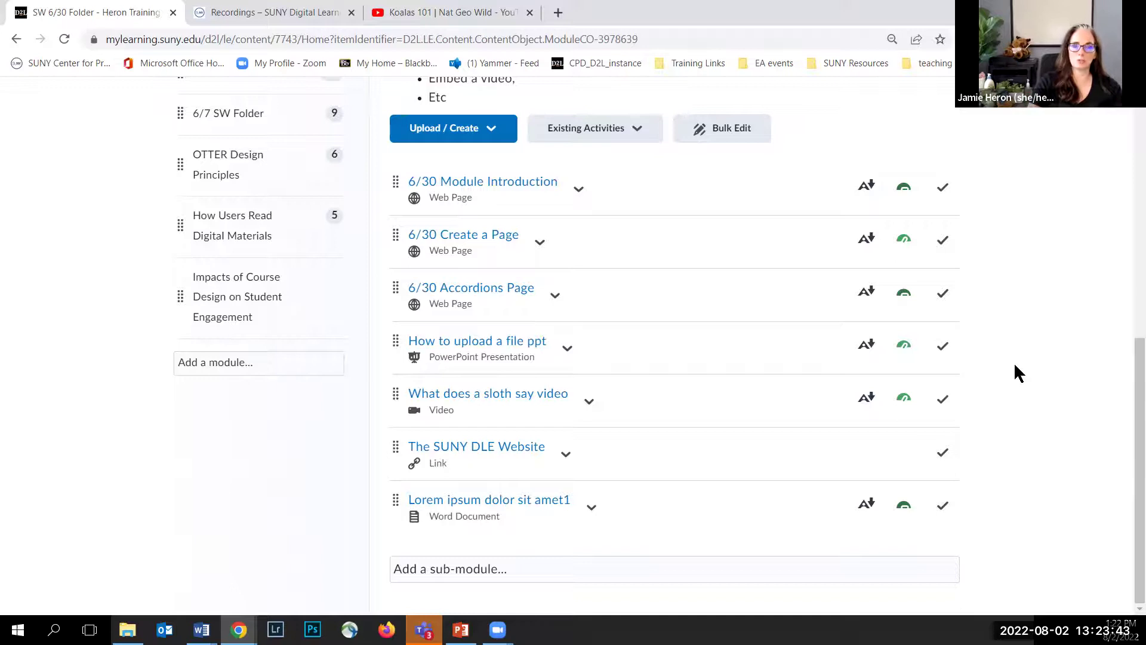
{"action": "scroll", "coordinate": [549, 299], "scroll_direction": "up", "scroll_amount": 1}
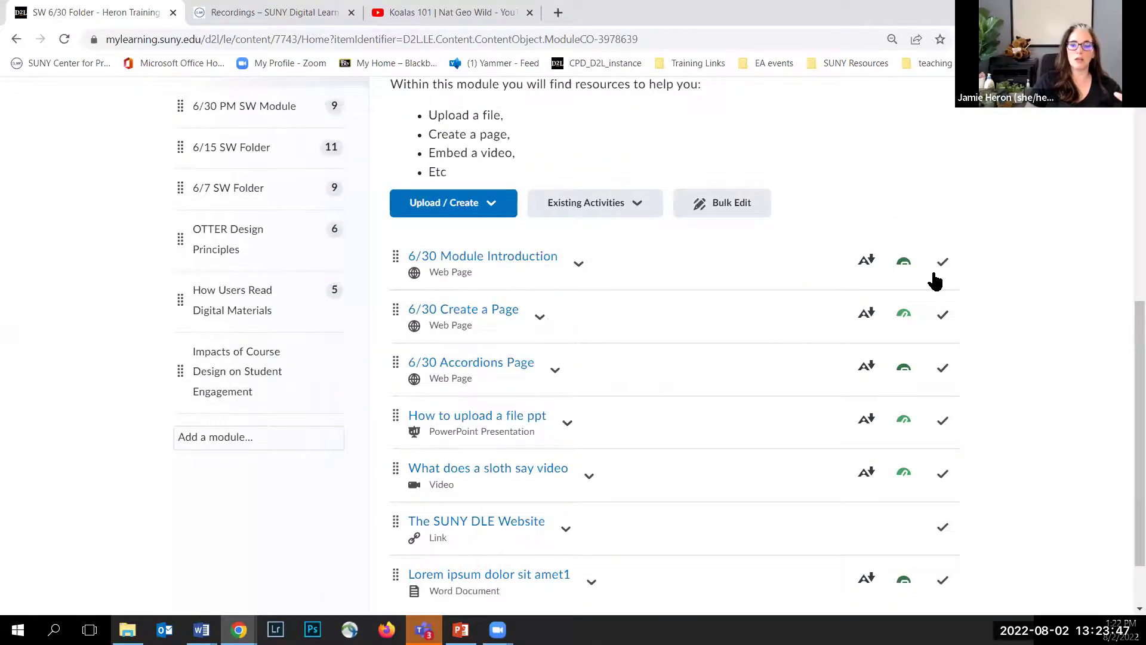
{"action": "scroll", "coordinate": [657, 322], "scroll_direction": "up", "scroll_amount": 1}
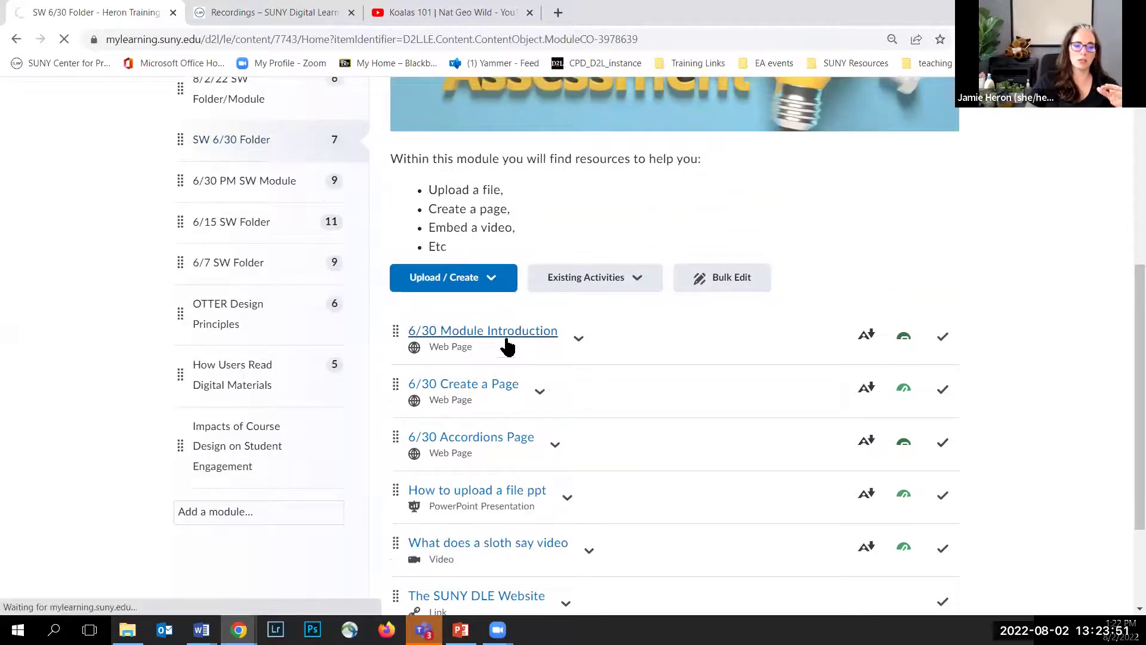
Open 6/30 Module Introduction, show the previous module's topics in its contents navigation, and go to the course Table of Contents
{"action": "left_click", "coordinate": [505, 334]}
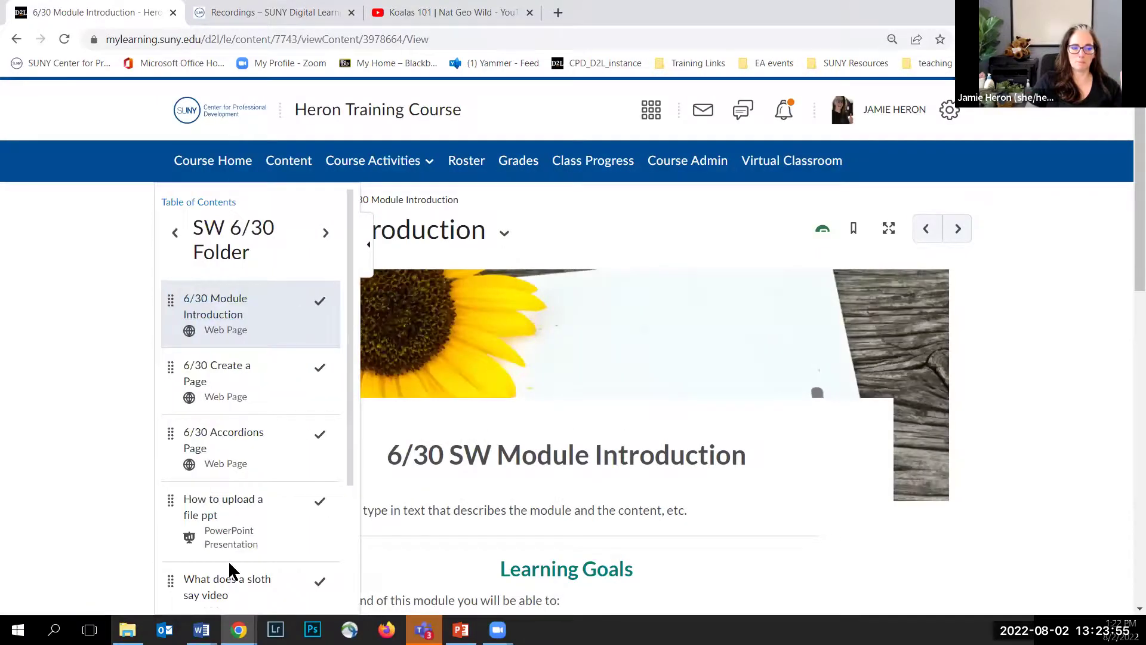
{"action": "left_click", "coordinate": [174, 237]}
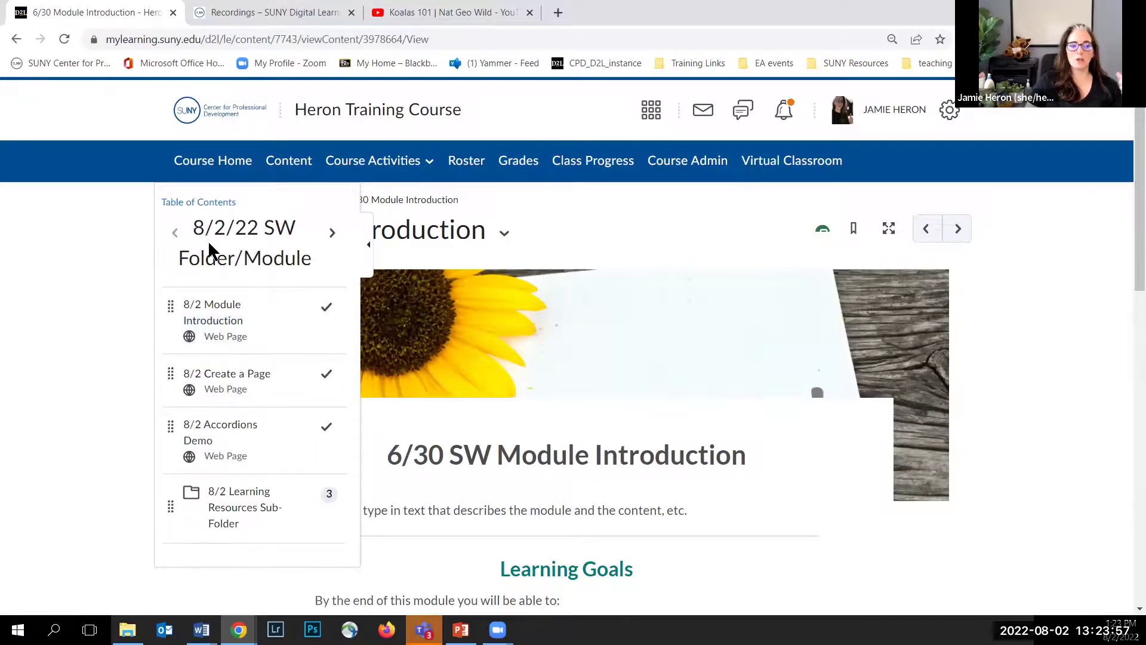
{"action": "left_click", "coordinate": [175, 204]}
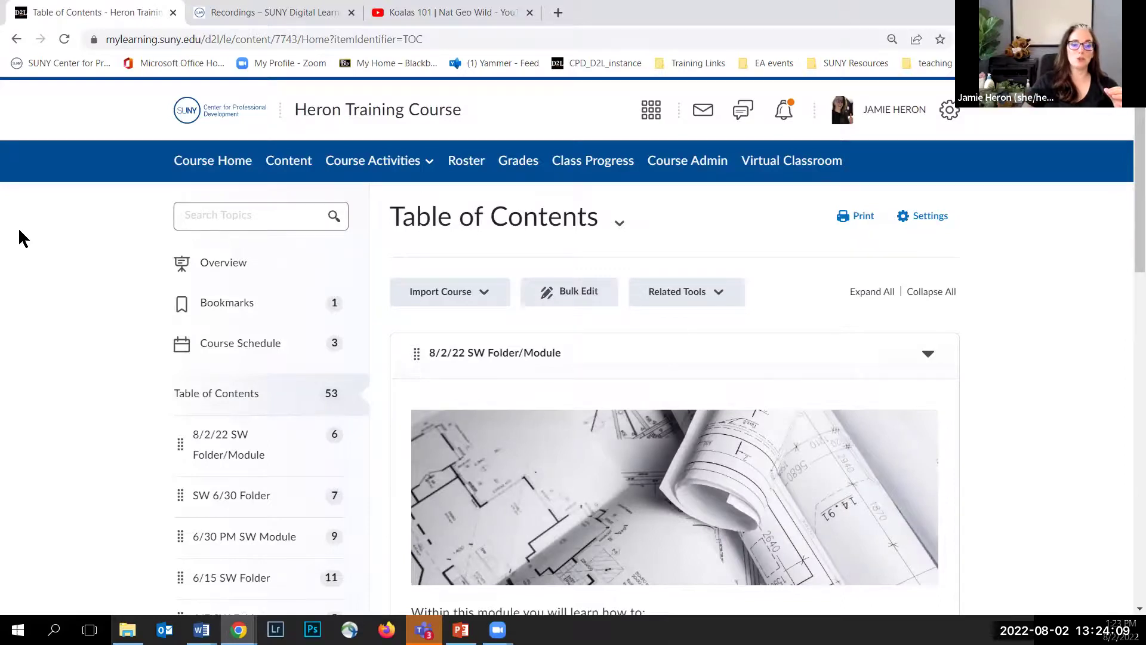
Examine the 8/2/22 SW Folder/Module's description, pages and Learning Resources sub-folder within the course Table of Contents
{"action": "scroll", "coordinate": [148, 274], "scroll_direction": "down", "scroll_amount": 8}
{"action": "scroll", "coordinate": [360, 315], "scroll_direction": "down", "scroll_amount": 3}
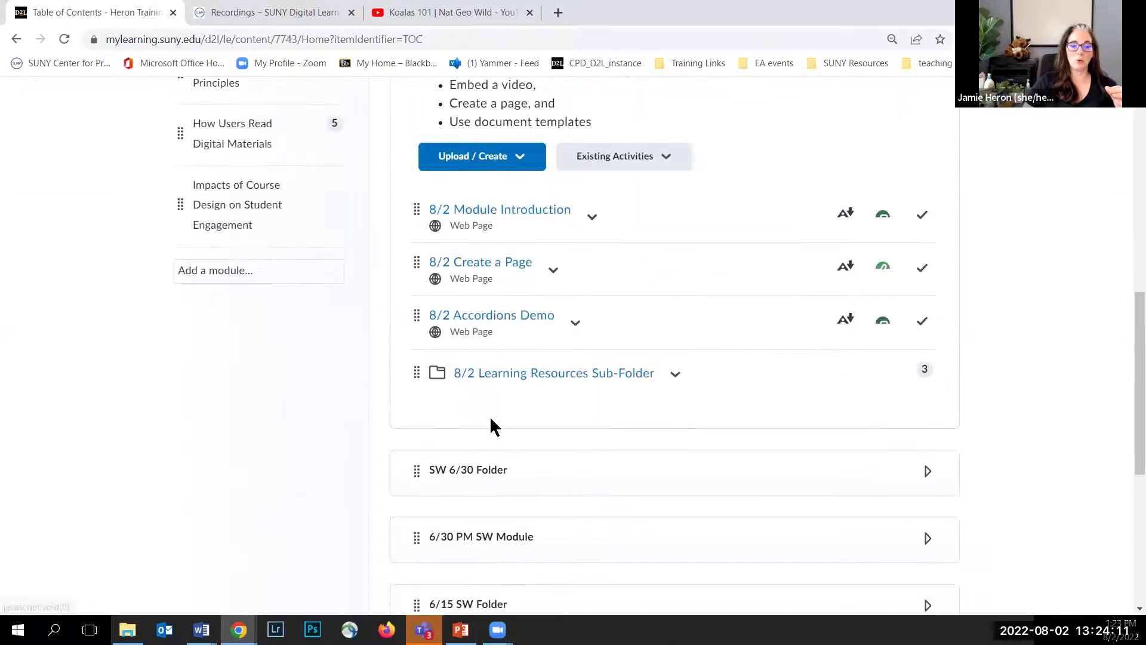
{"action": "scroll", "coordinate": [242, 411], "scroll_direction": "up", "scroll_amount": 6}
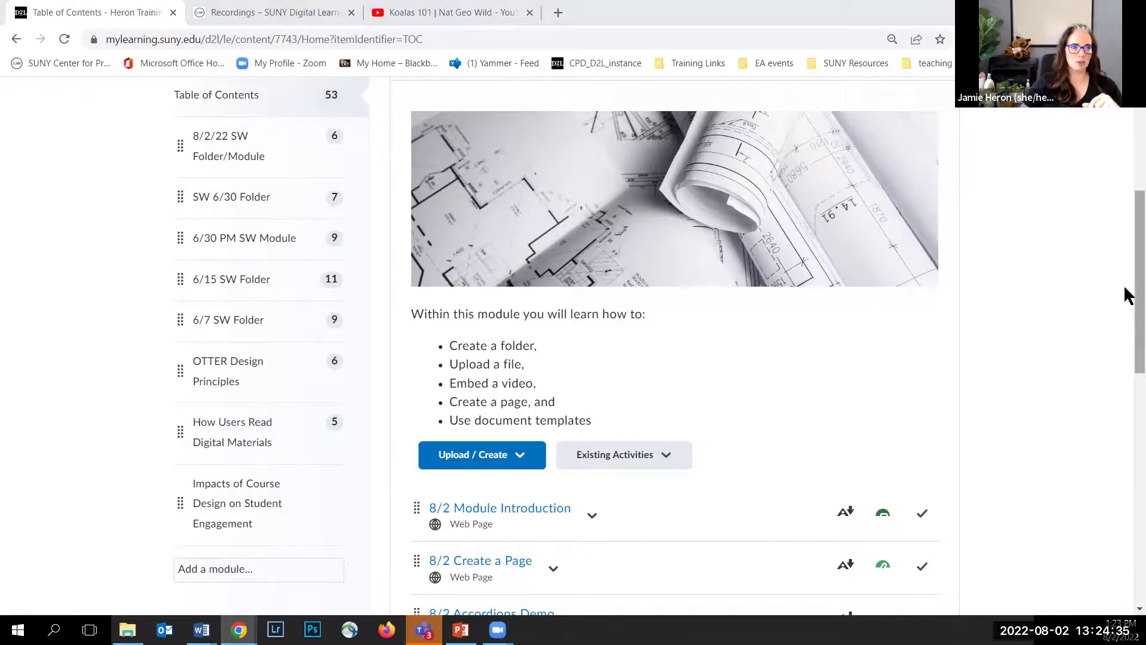
{"action": "scroll", "coordinate": [1043, 354], "scroll_direction": "up", "scroll_amount": 5}
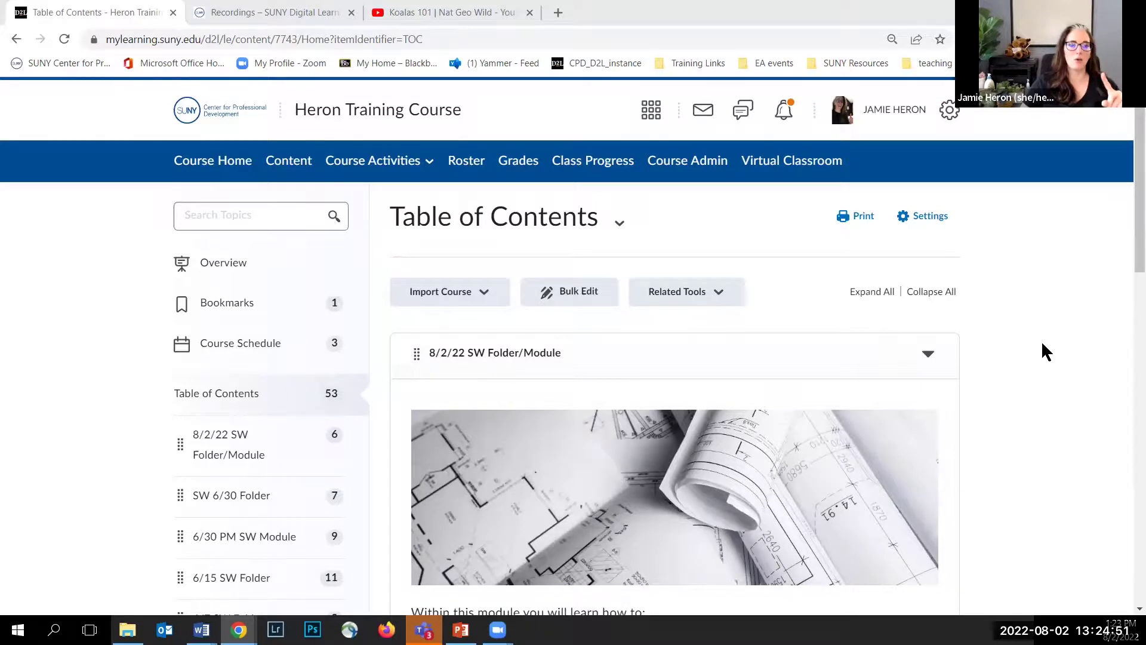
Switch to the SUNY DLE Recordings page, filter it to the OTTER Institute category and look through the listed recordings
{"action": "left_click", "coordinate": [266, 12]}
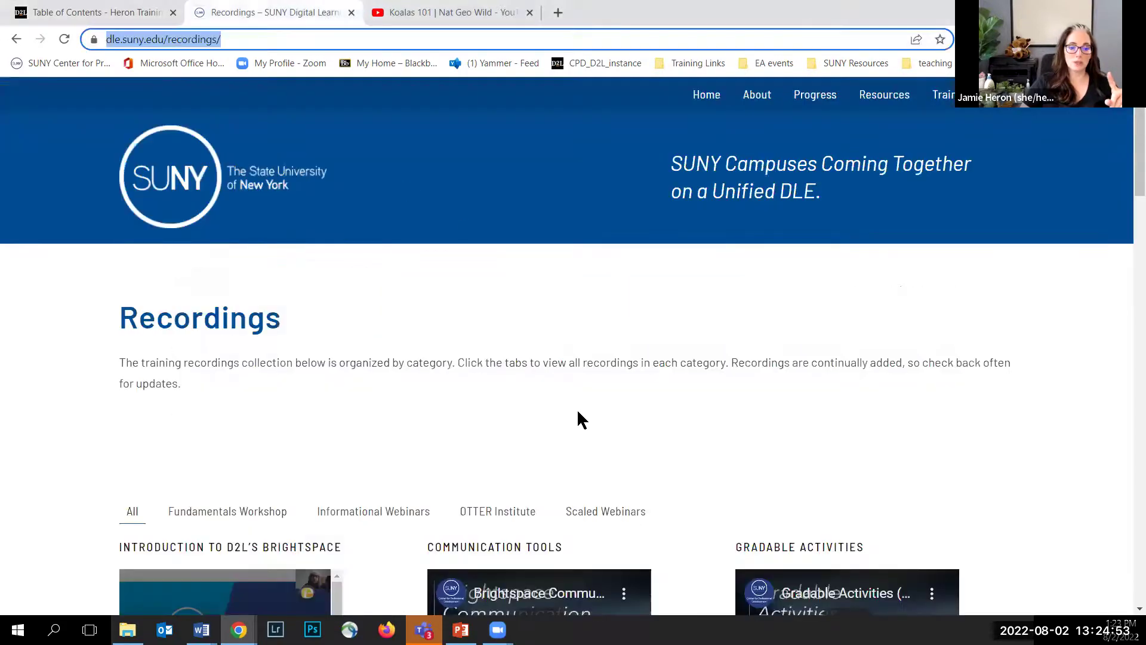
{"action": "scroll", "coordinate": [537, 382], "scroll_direction": "down", "scroll_amount": 5}
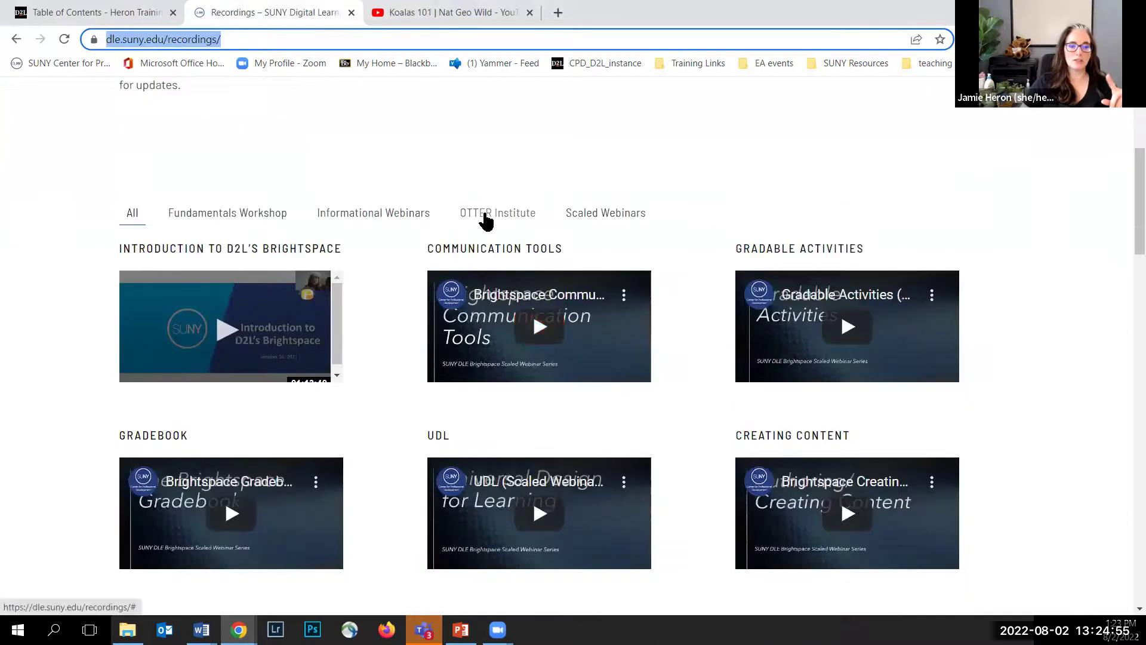
{"action": "left_click", "coordinate": [489, 221]}
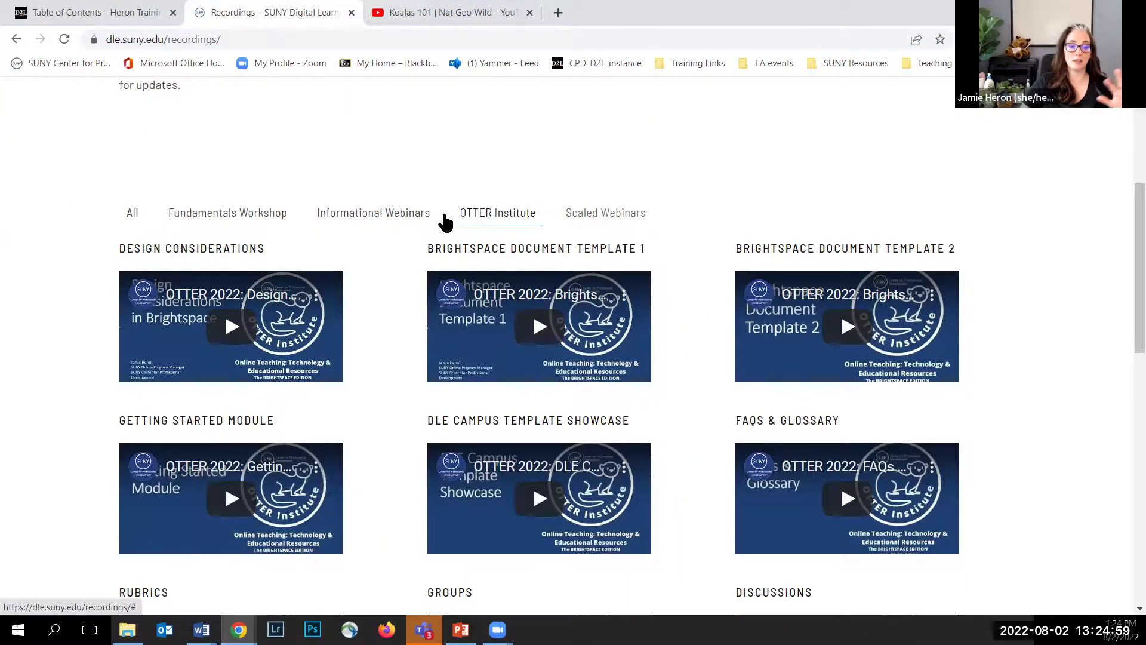
{"action": "scroll", "coordinate": [256, 230], "scroll_direction": "down", "scroll_amount": 3}
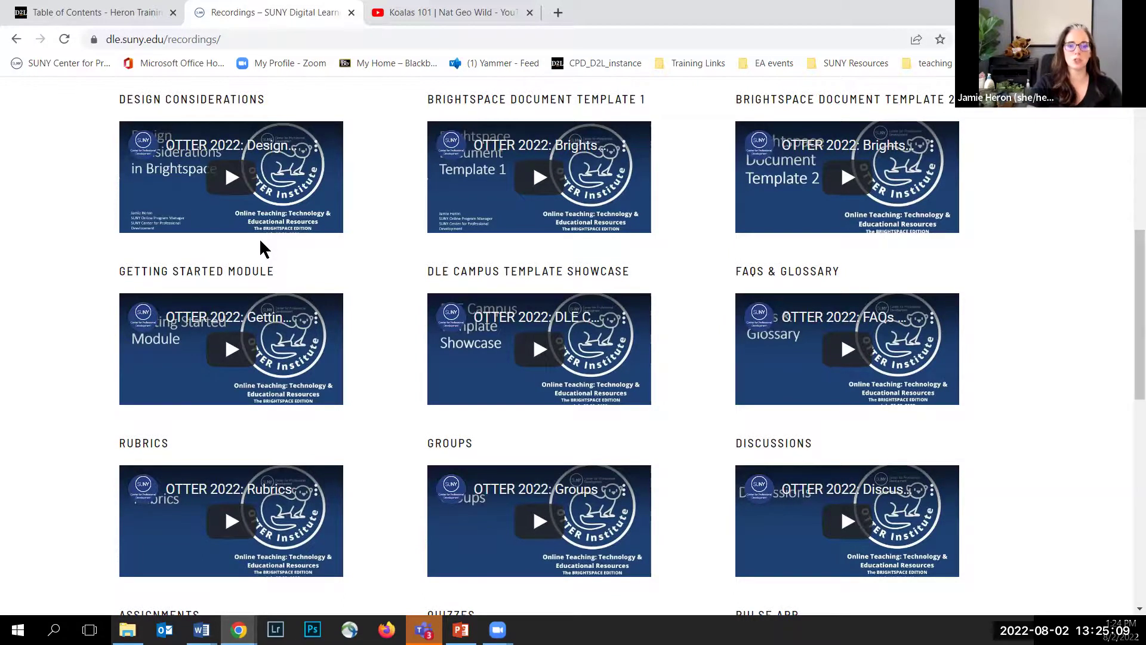
{"action": "scroll", "coordinate": [260, 242], "scroll_direction": "down", "scroll_amount": 2}
{"action": "scroll", "coordinate": [261, 247], "scroll_direction": "up", "scroll_amount": 5}
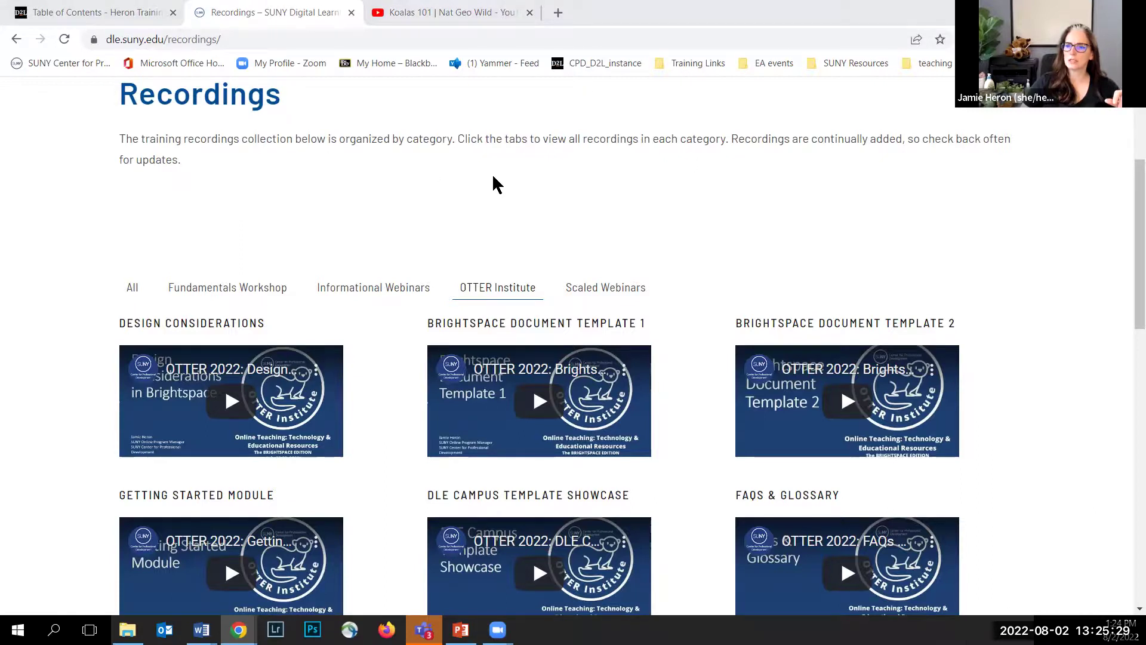
{"action": "scroll", "coordinate": [493, 179], "scroll_direction": "up", "scroll_amount": 1}
Return to the Heron Training Course Table of Contents and reorder the modules so 6/30 PM SW Module sits directly below 6/15 SW Folder
{"action": "left_click", "coordinate": [123, 9]}
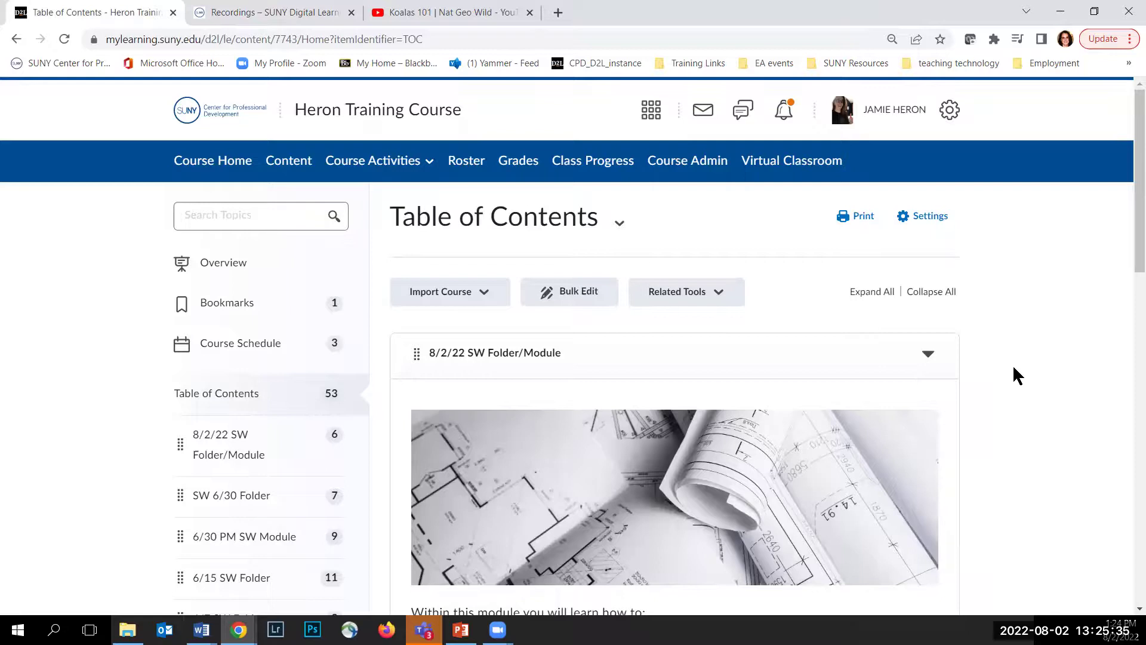
{"action": "scroll", "coordinate": [1011, 365], "scroll_direction": "down", "scroll_amount": 7}
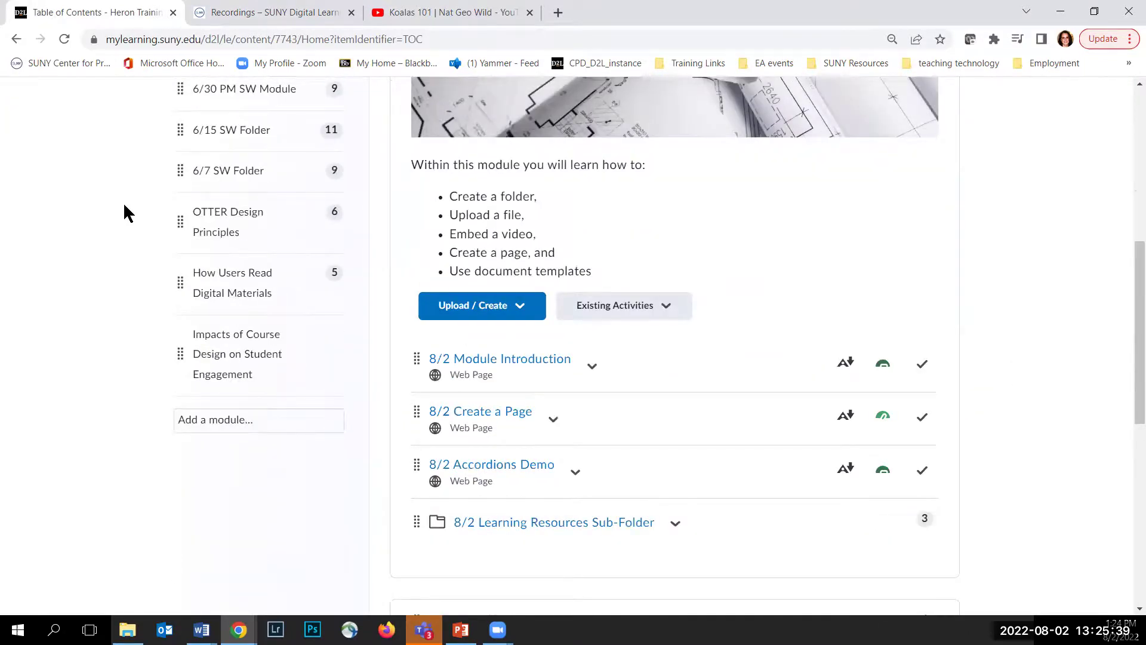
{"action": "scroll", "coordinate": [124, 205], "scroll_direction": "up", "scroll_amount": 1}
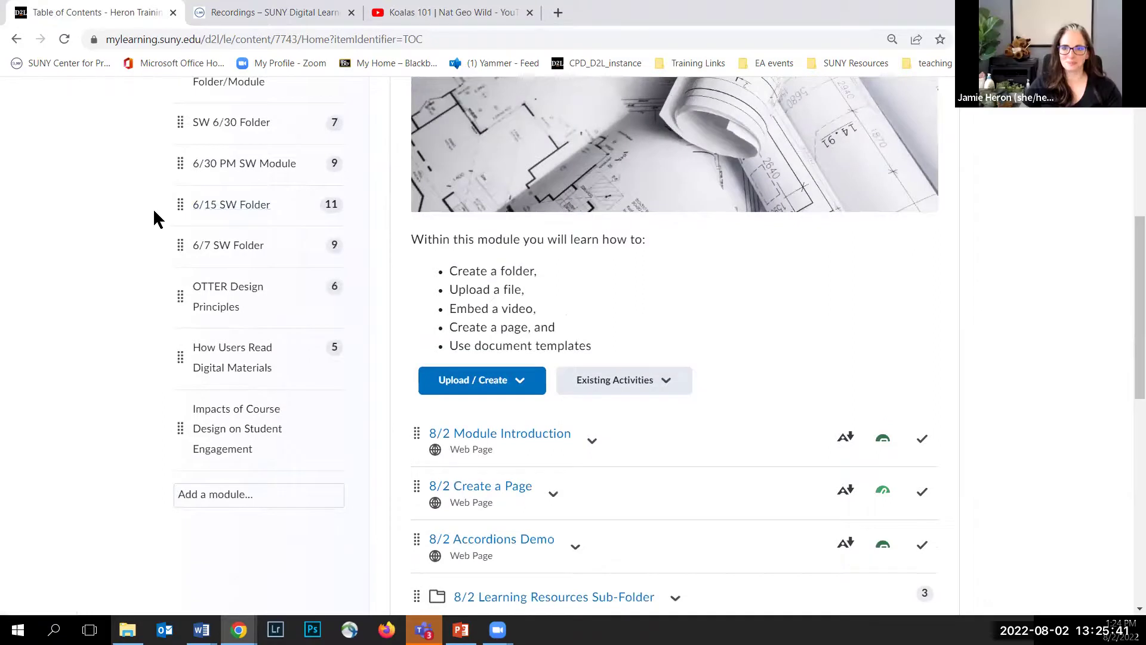
{"action": "scroll", "coordinate": [154, 212], "scroll_direction": "up", "scroll_amount": 1}
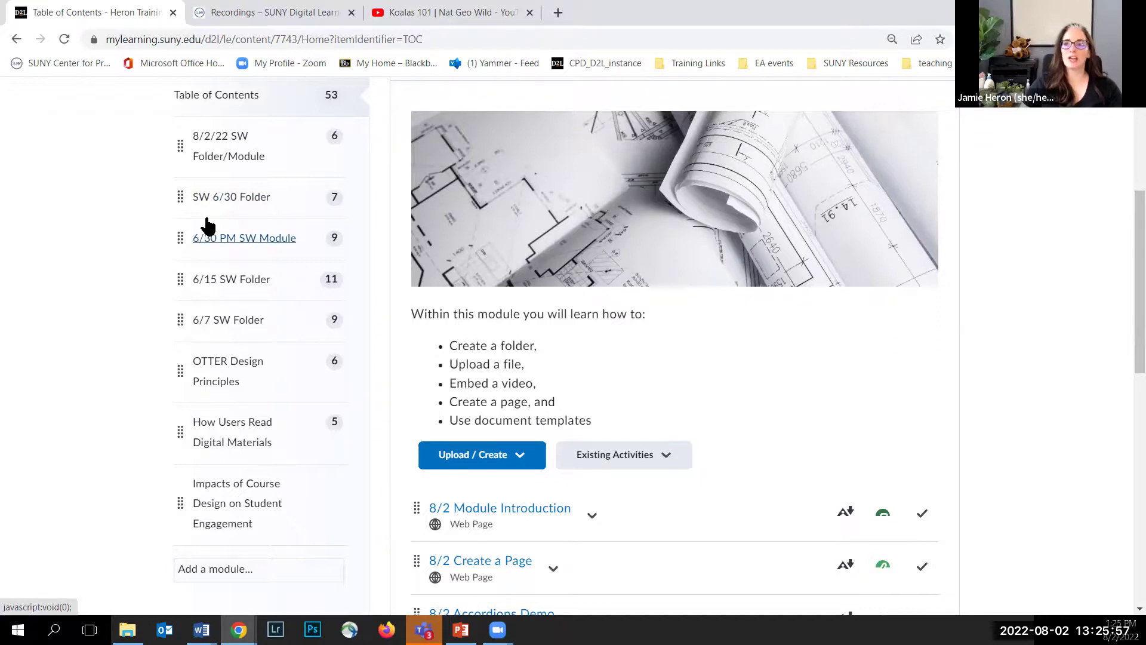
{"action": "left_click_drag", "start_coordinate": [182, 196], "coordinate": [176, 262]}
{"action": "left_click_drag", "start_coordinate": [173, 208], "coordinate": [172, 289]}
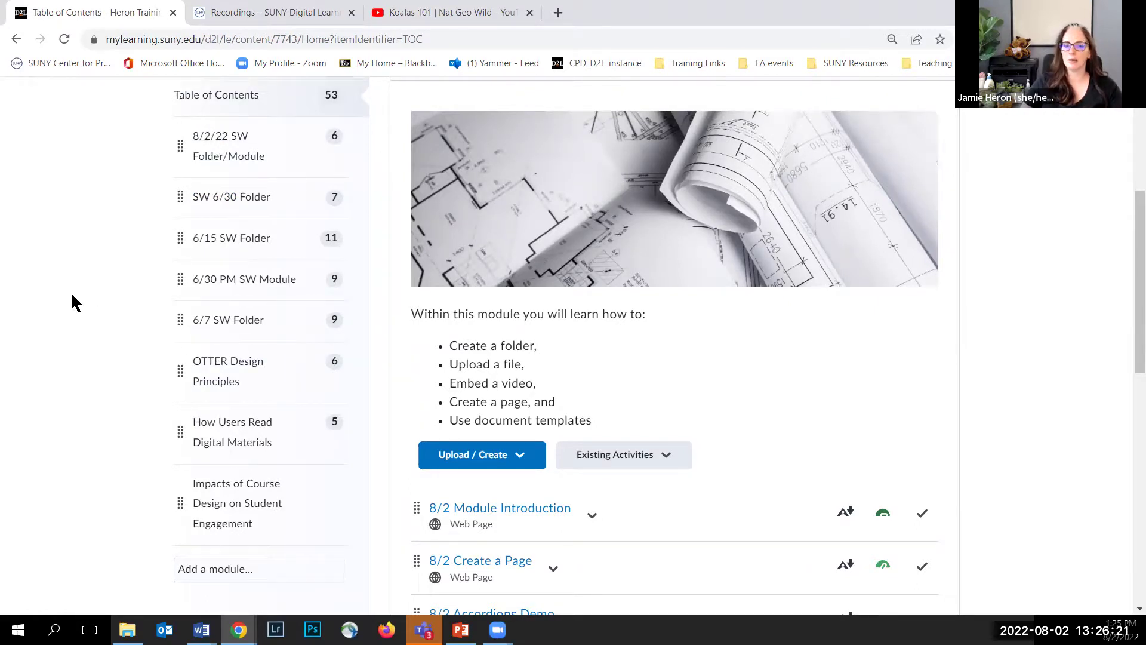
{"action": "scroll", "coordinate": [84, 290], "scroll_direction": "up", "scroll_amount": 4}
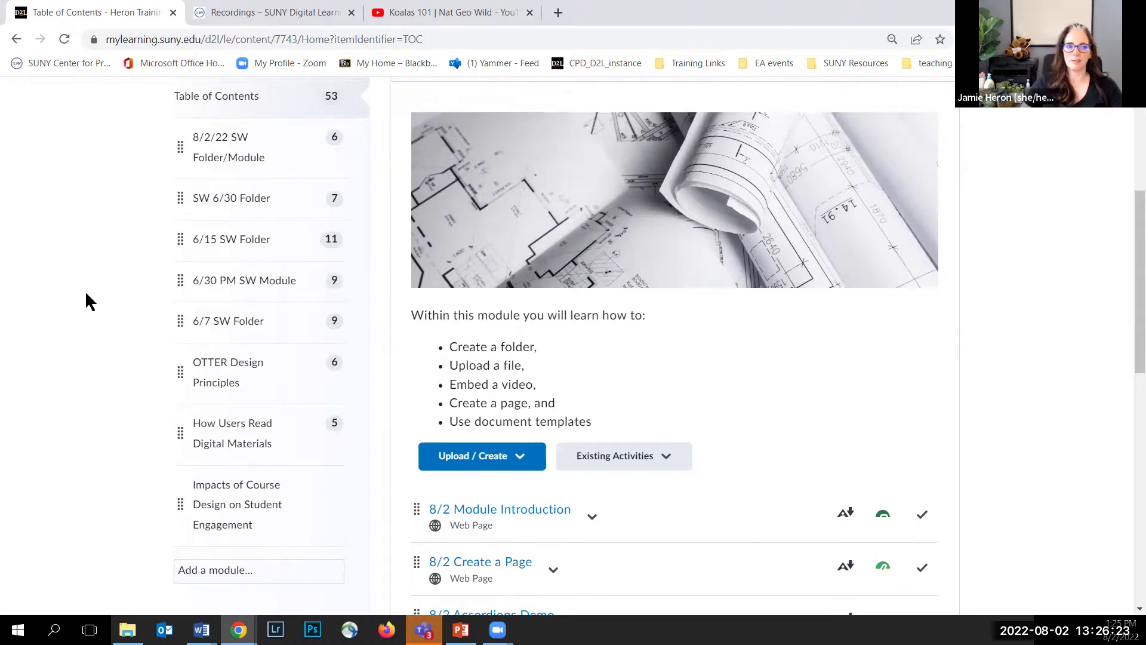
{"action": "scroll", "coordinate": [85, 291], "scroll_direction": "up", "scroll_amount": 1}
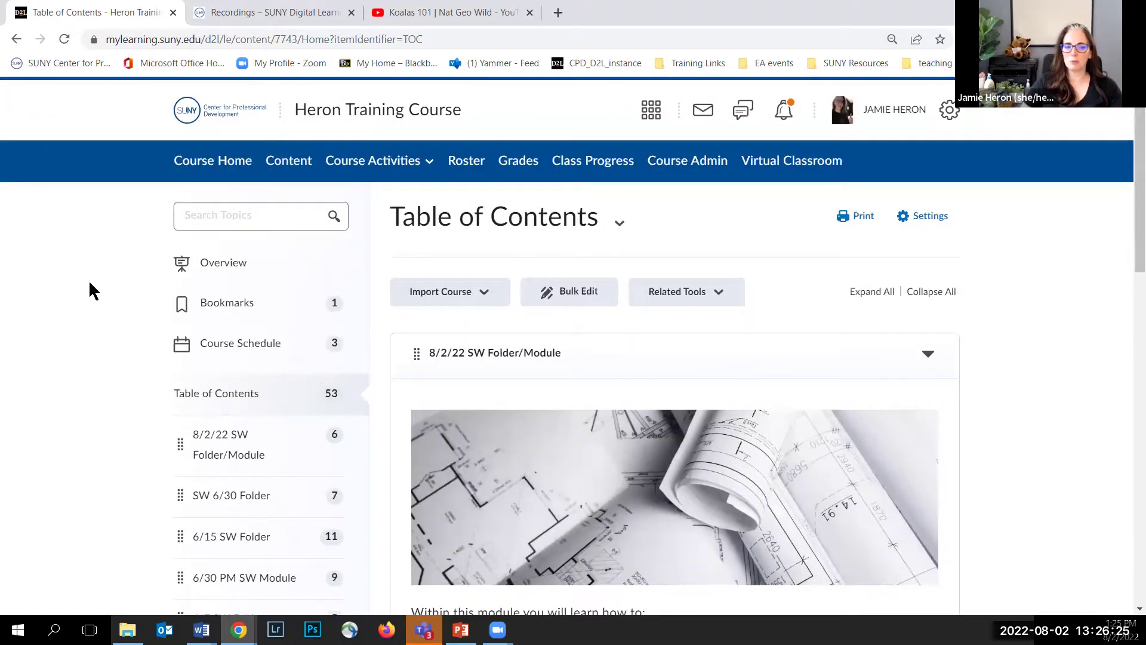